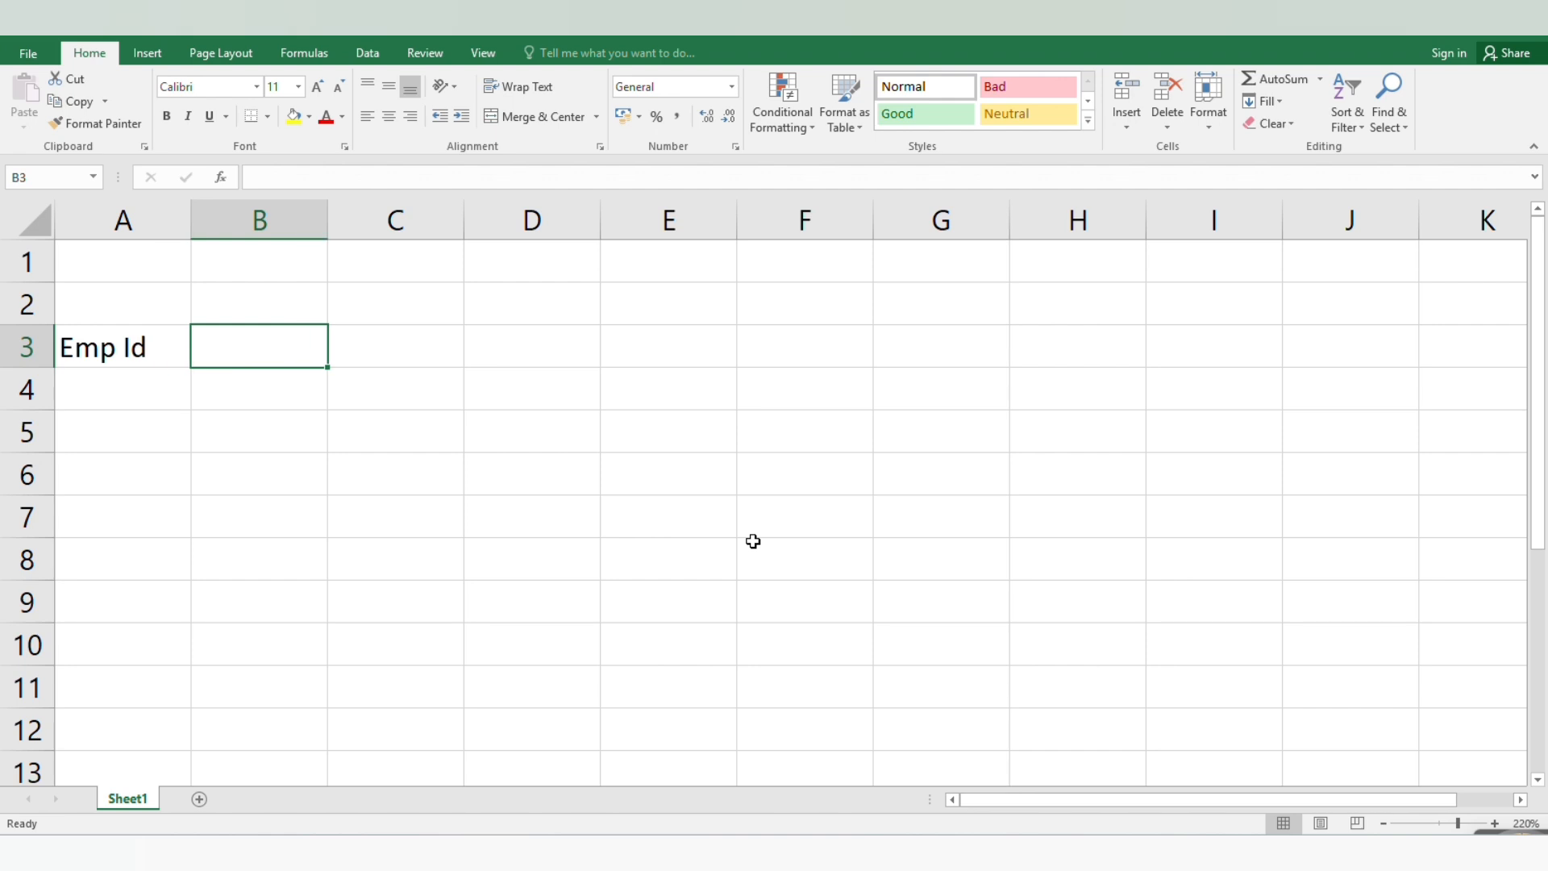
Step: Enter the header Employee Name in cell B3 and widen column B to fit it
text(Emplo)
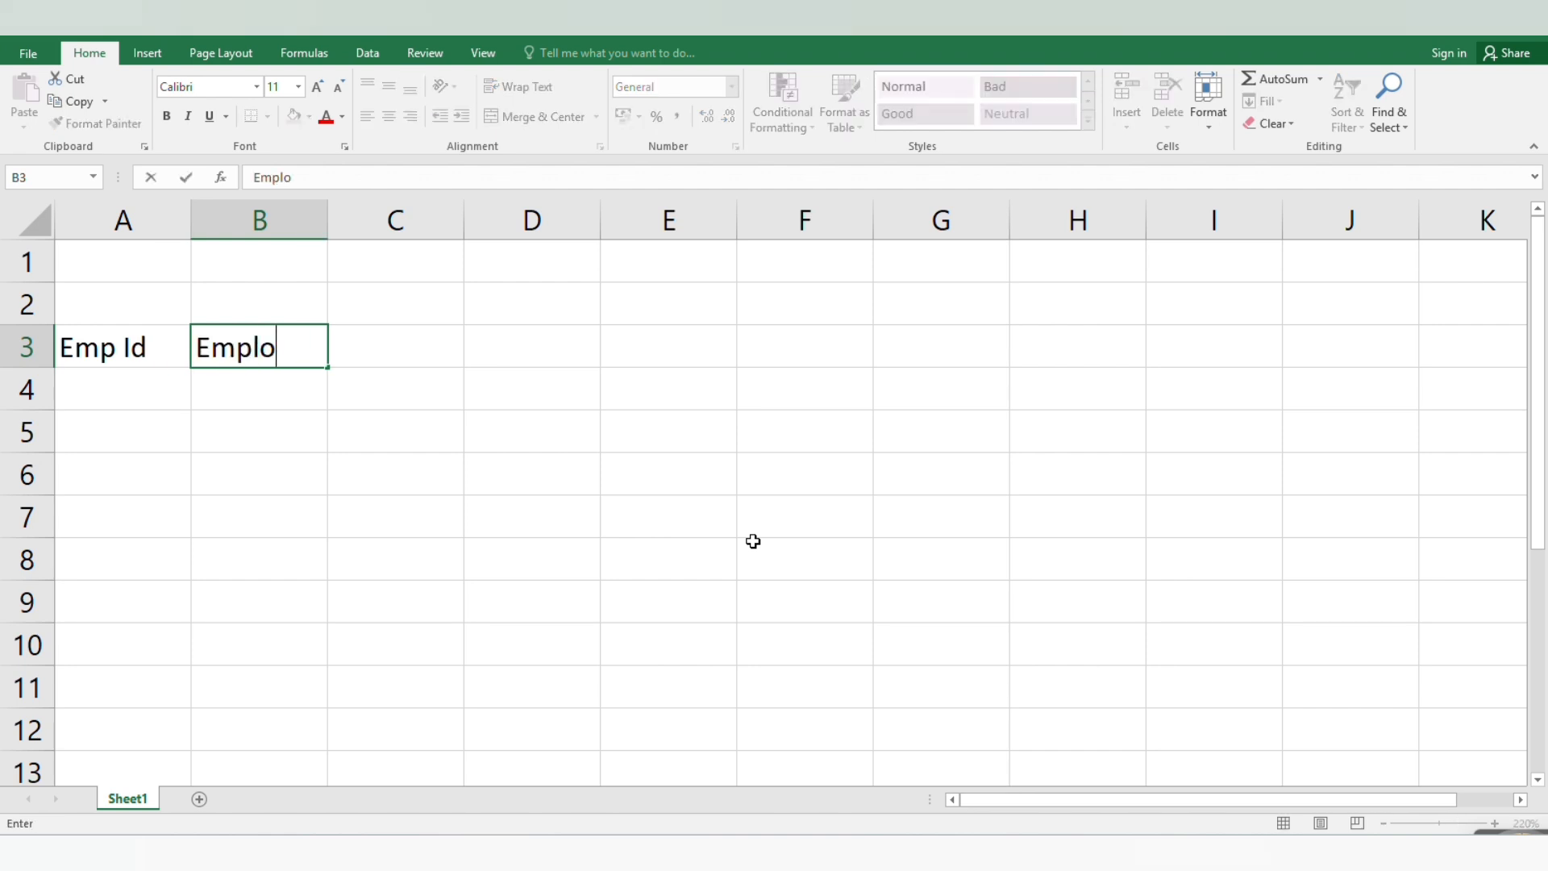
text(yee Name)
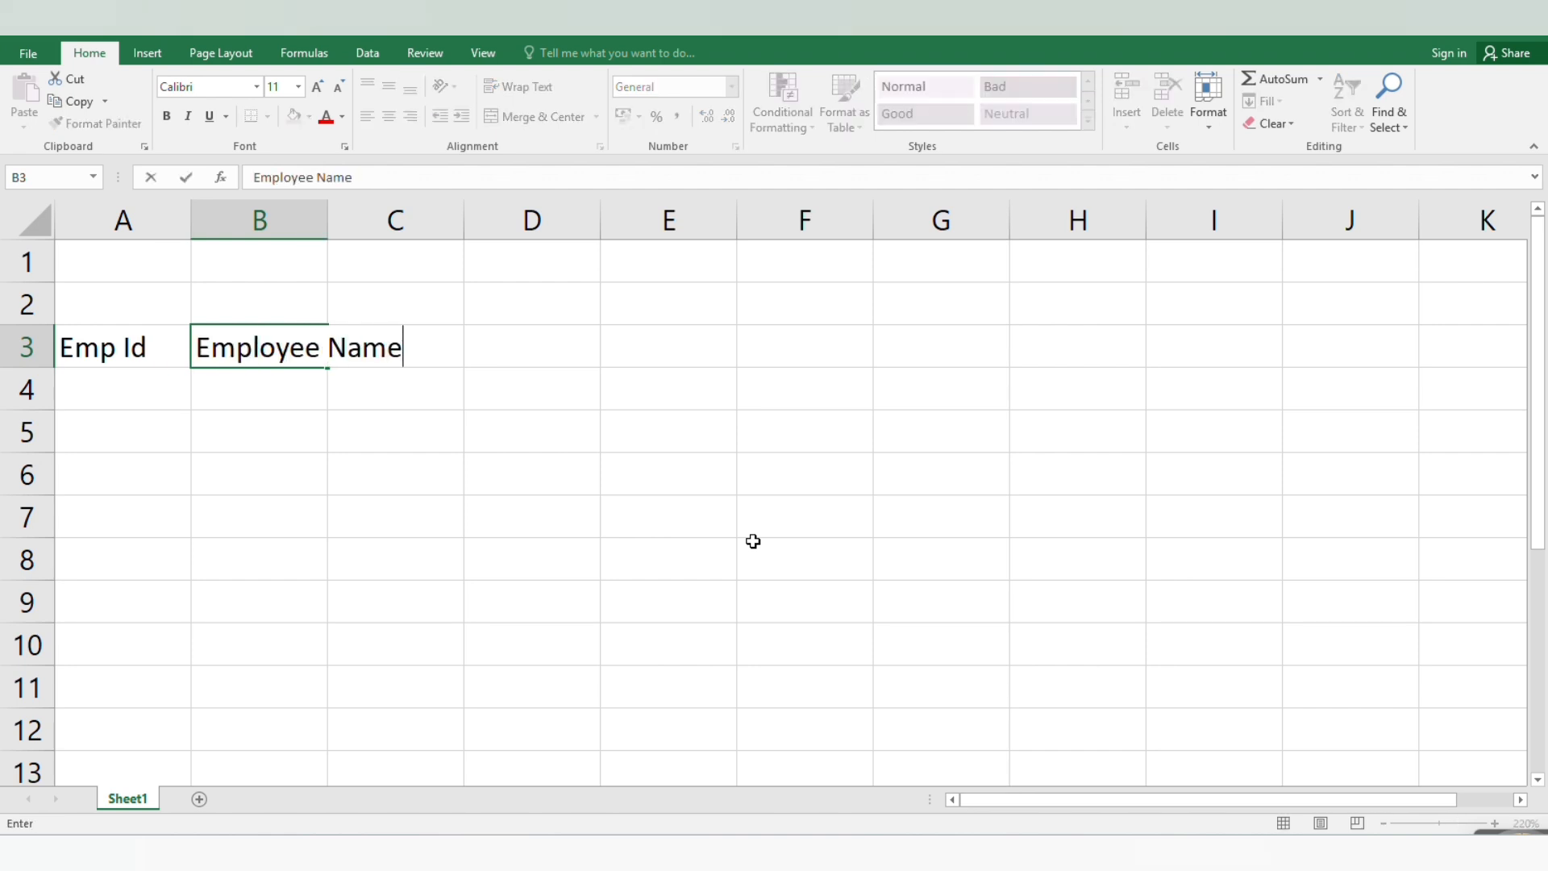
key(Tab)
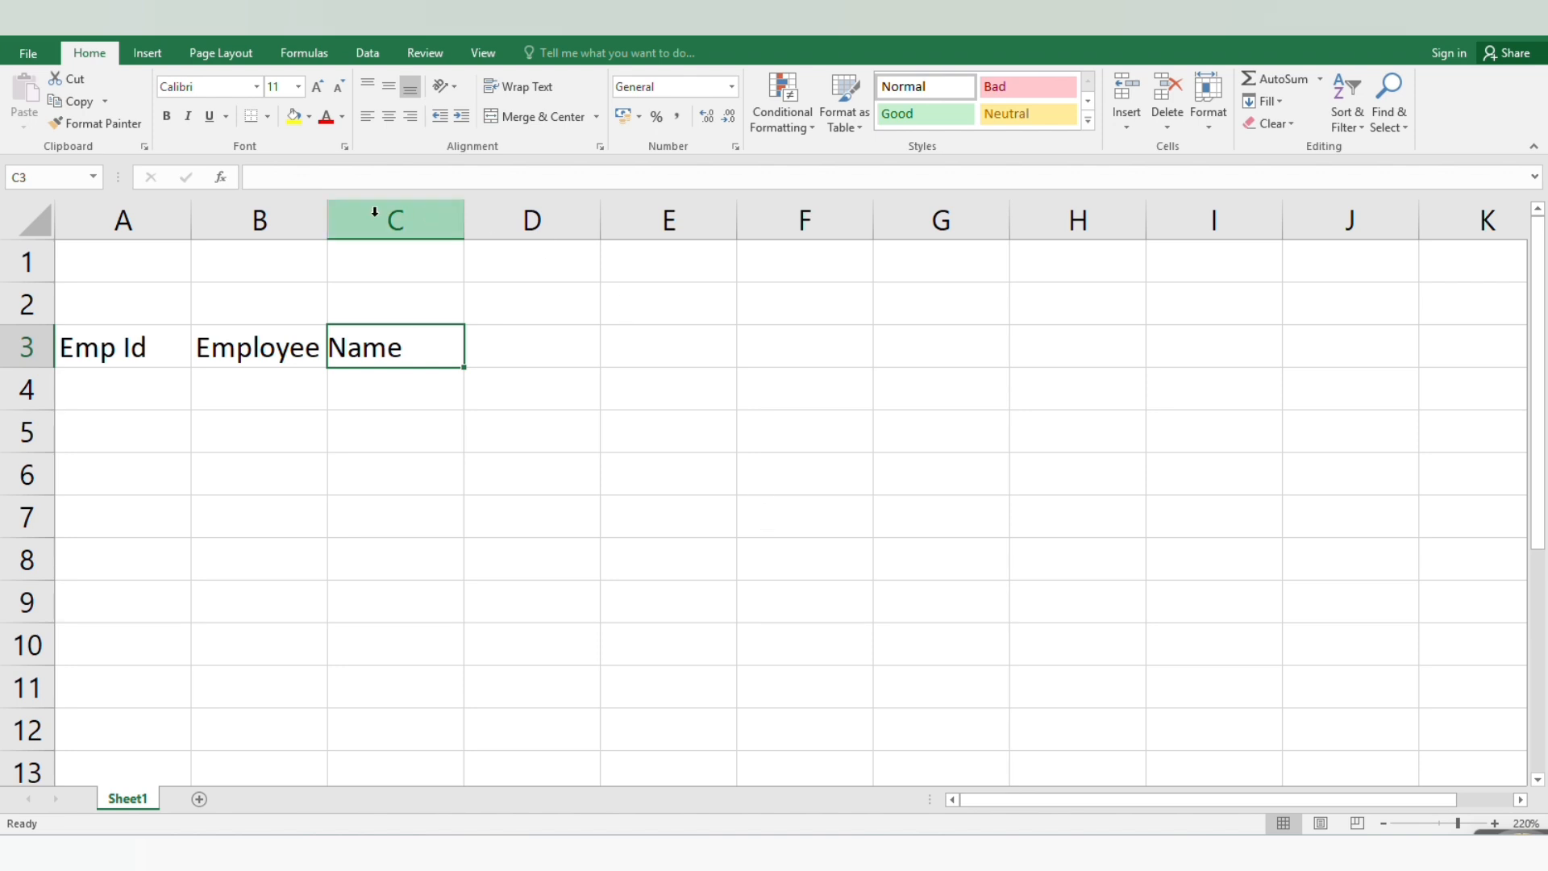
drag(328, 220, 427, 230)
Step: Enter the header Designation in cell C3
text(Desig)
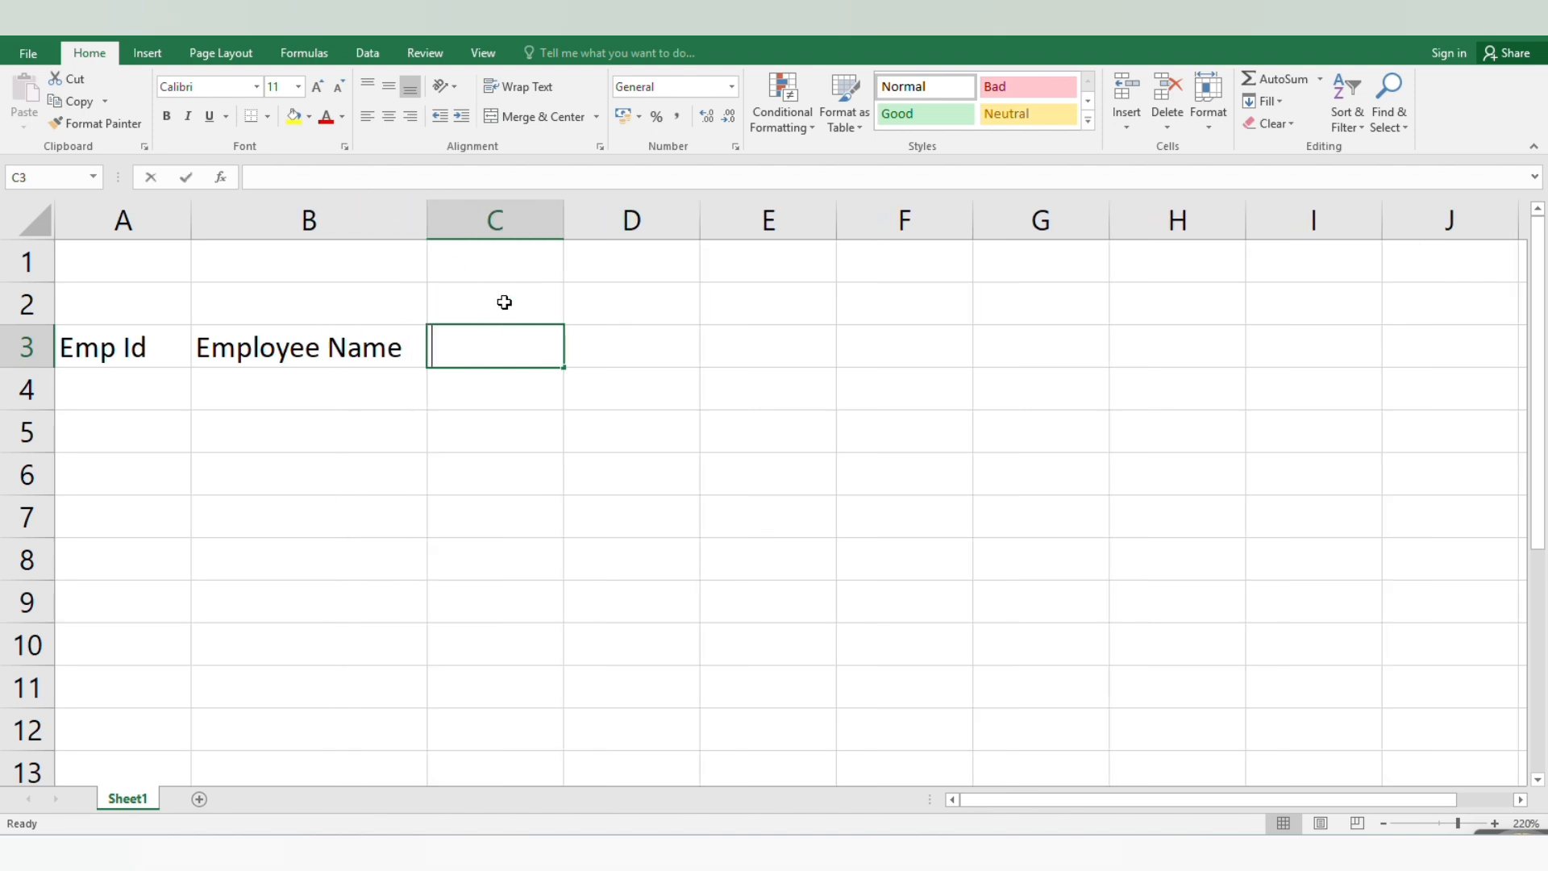
text(nation)
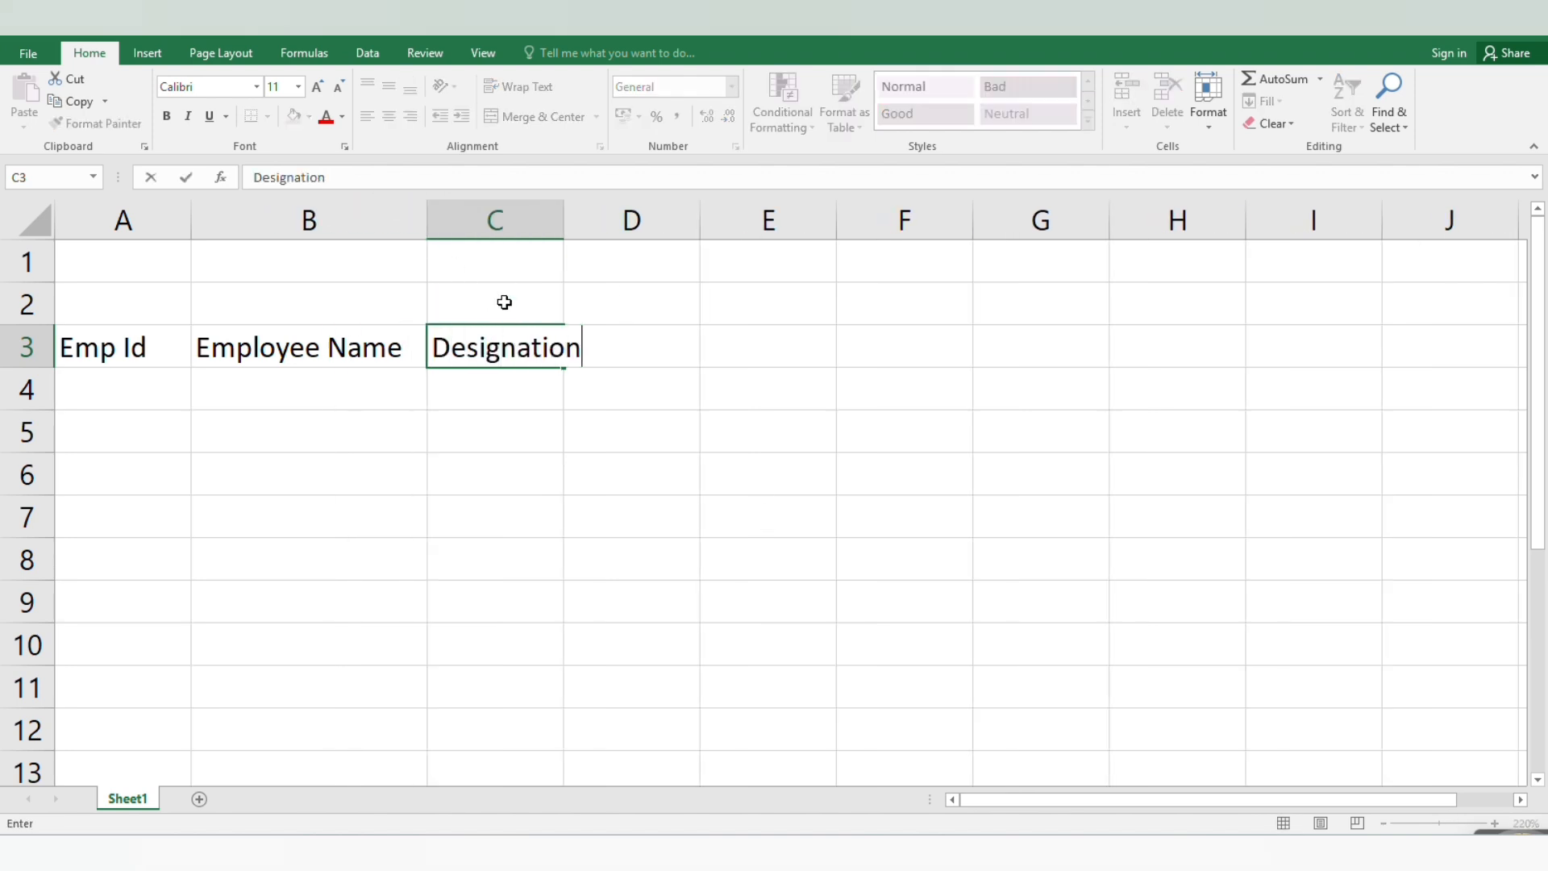
key(ctrl+Return)
key(Tab)
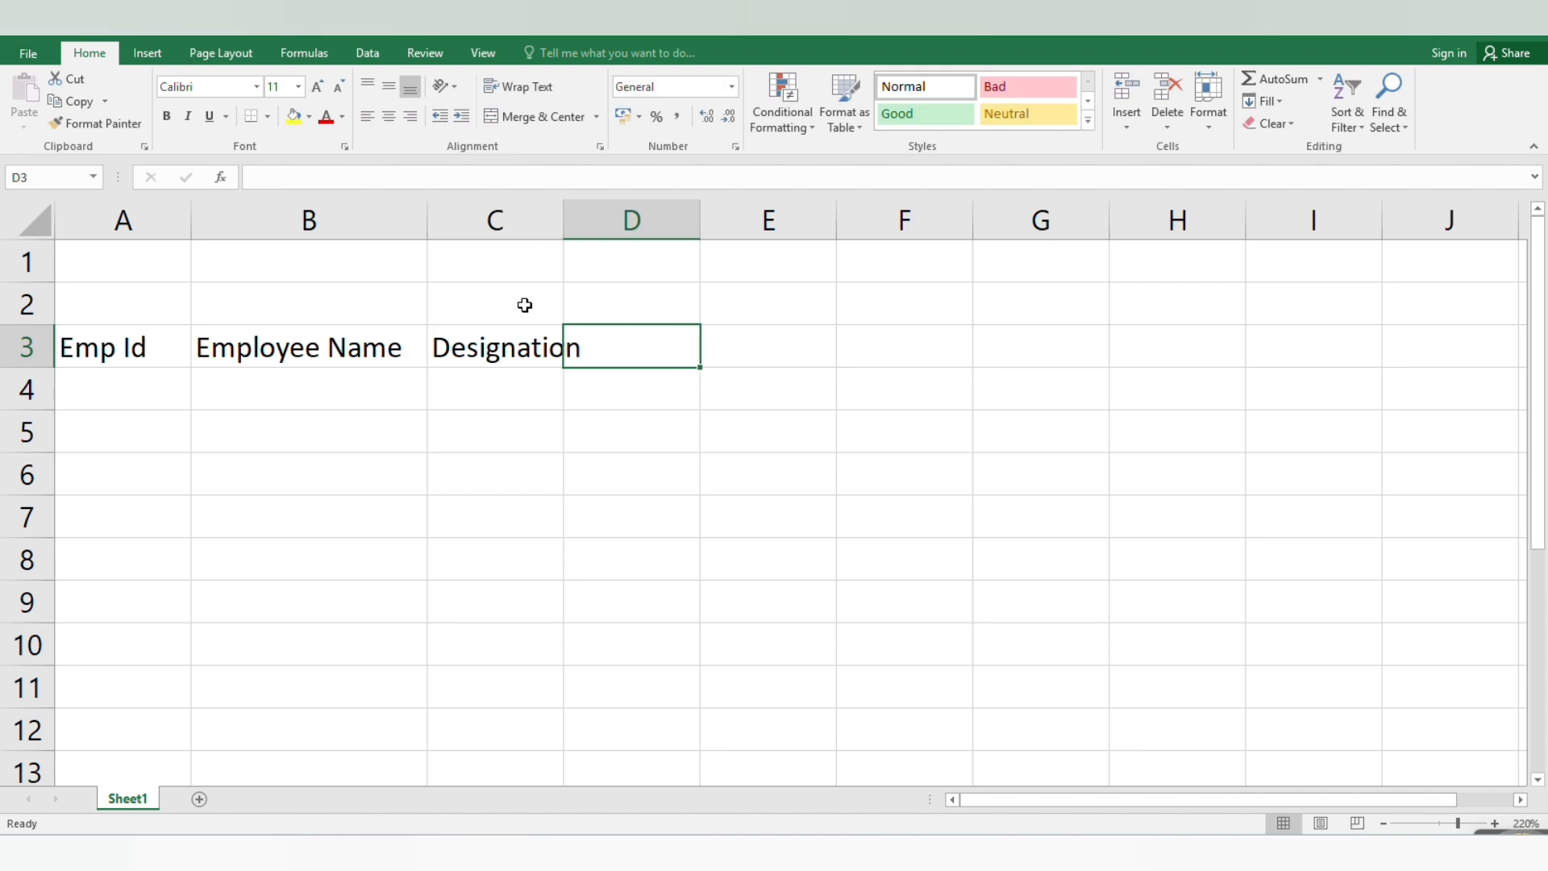
Step: Enter the date 1/6/2025 in D3 and fill the daily series across row 3 to AG3
text(1/6)
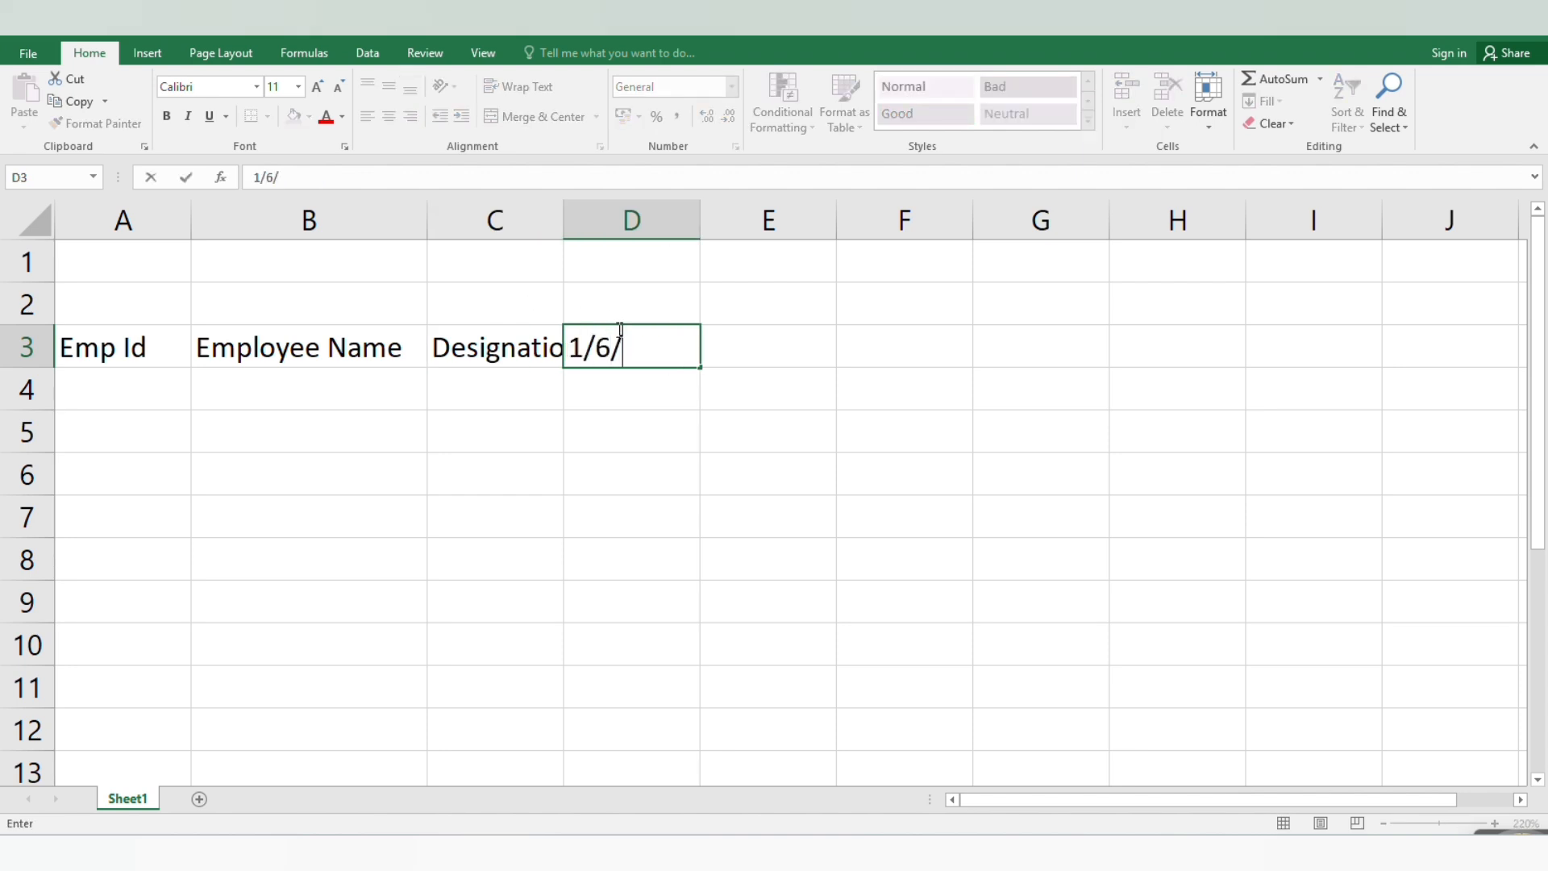
text(/2025)
key(Return)
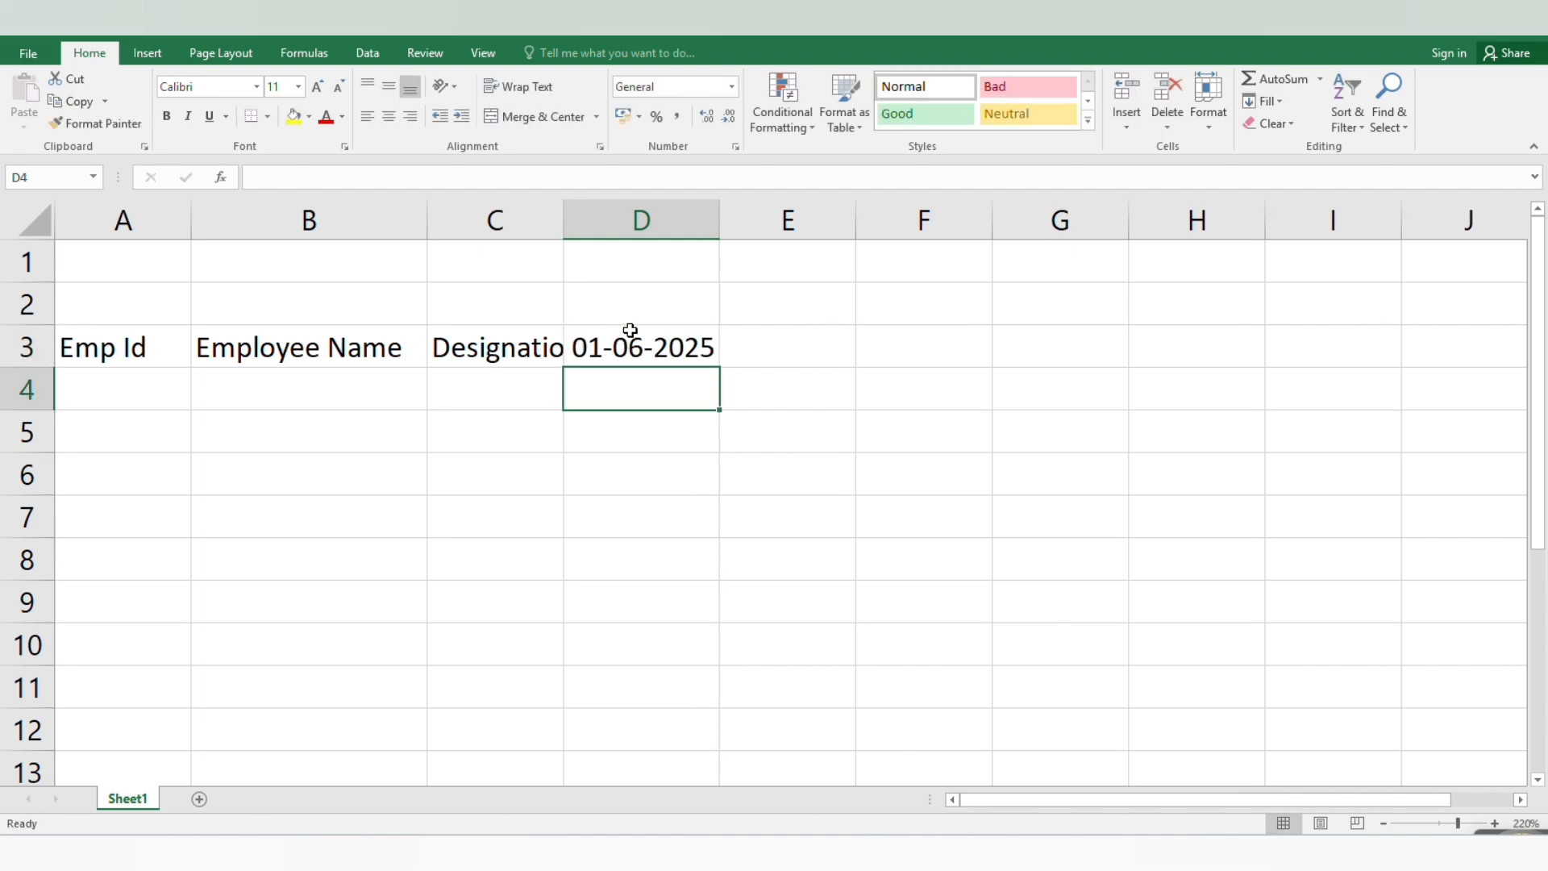
click(630, 331)
drag(717, 365, 1024, 359)
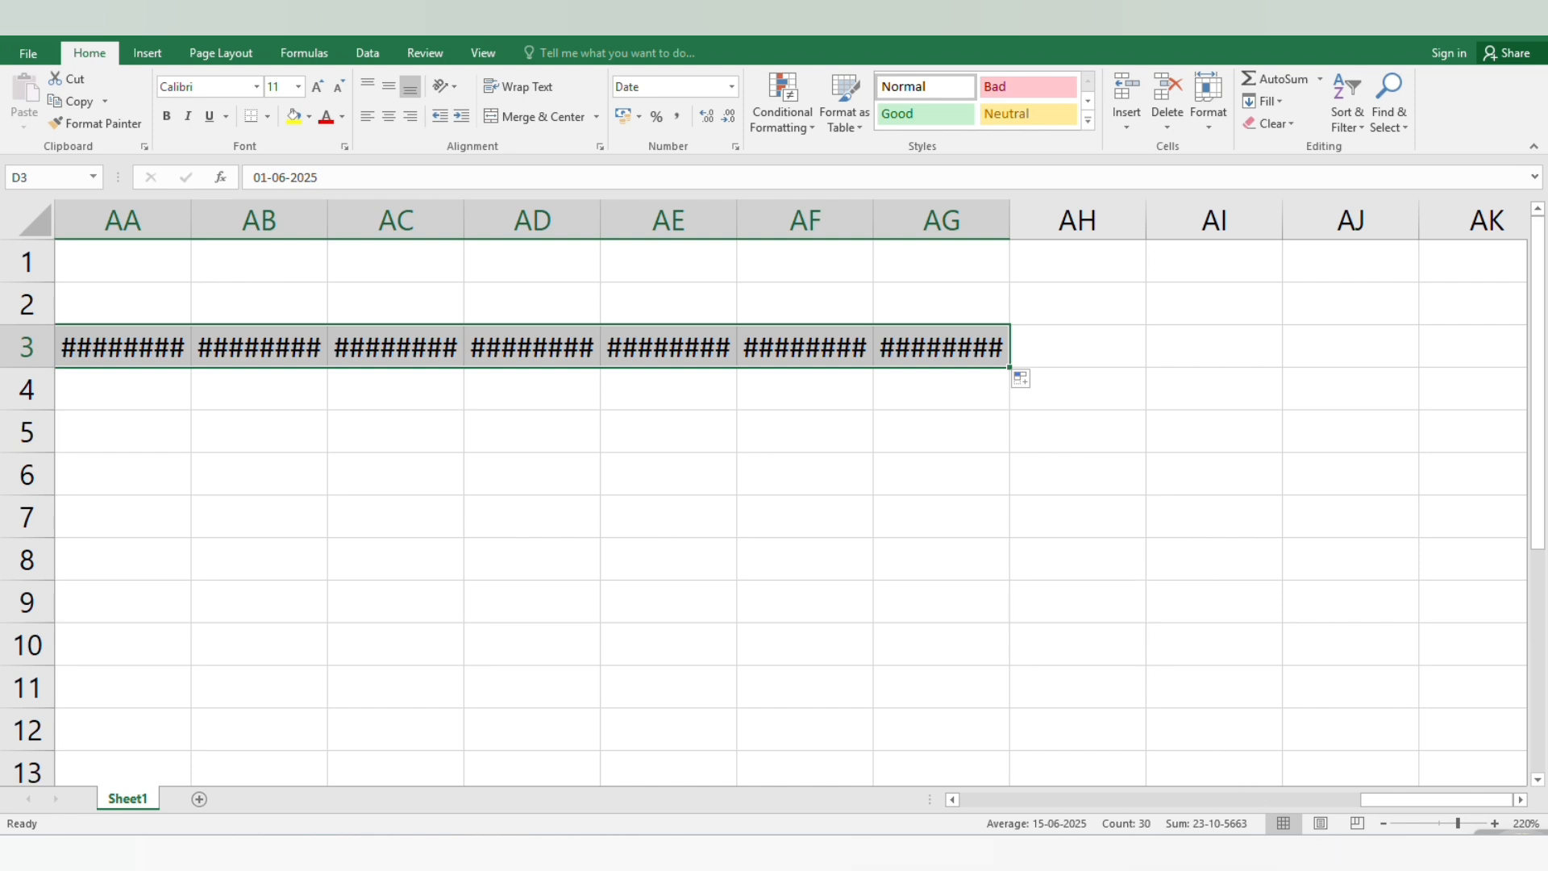
drag(1382, 800, 1011, 798)
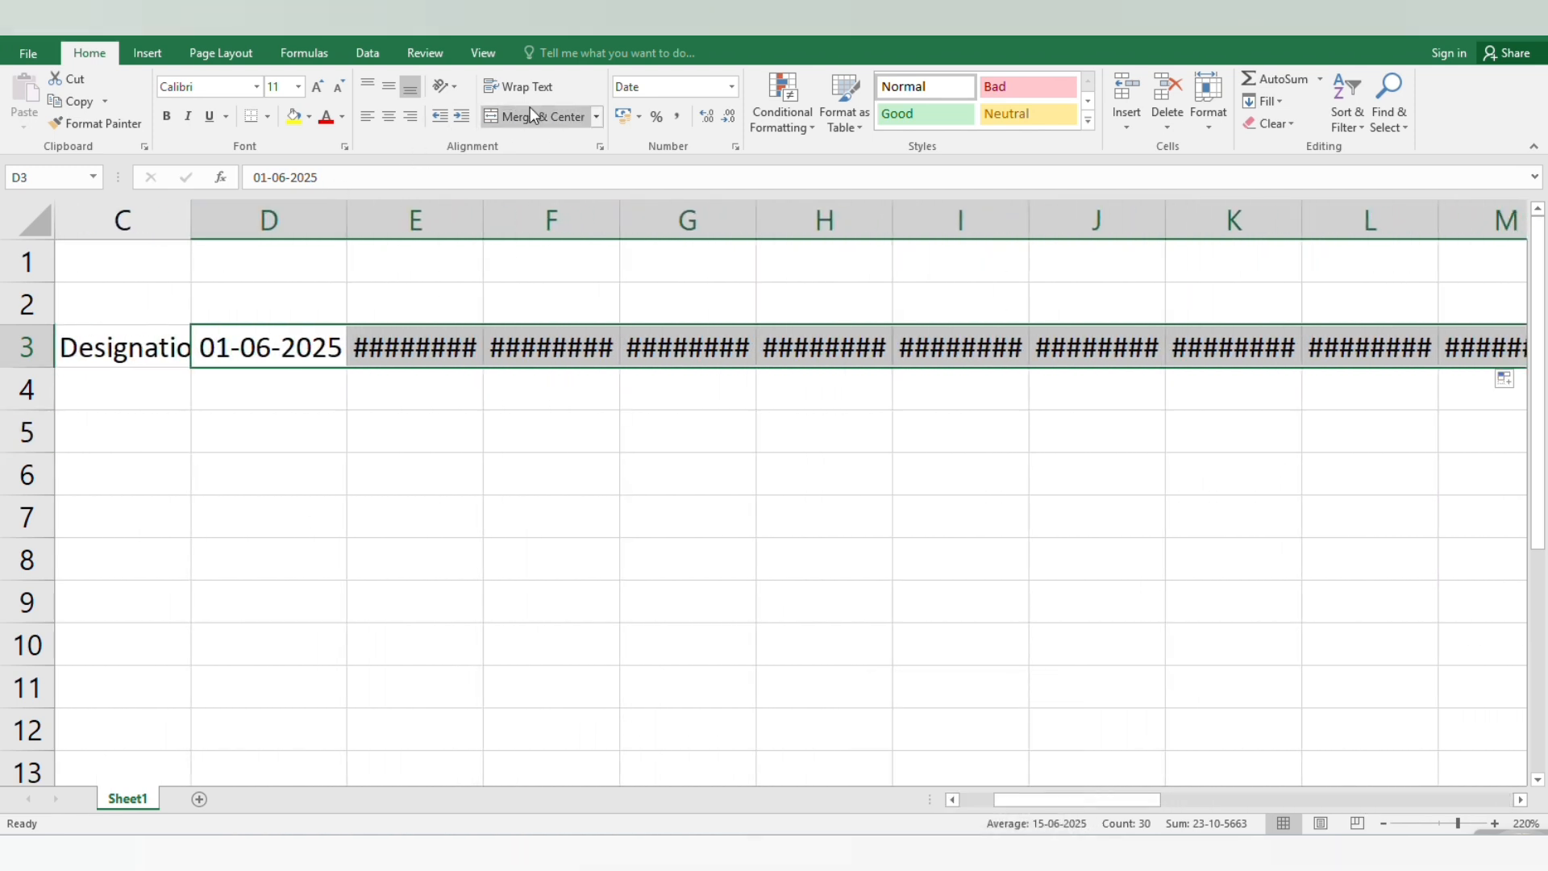
Step: Apply the Short Date number format to the dates in D3:AG3
click(734, 89)
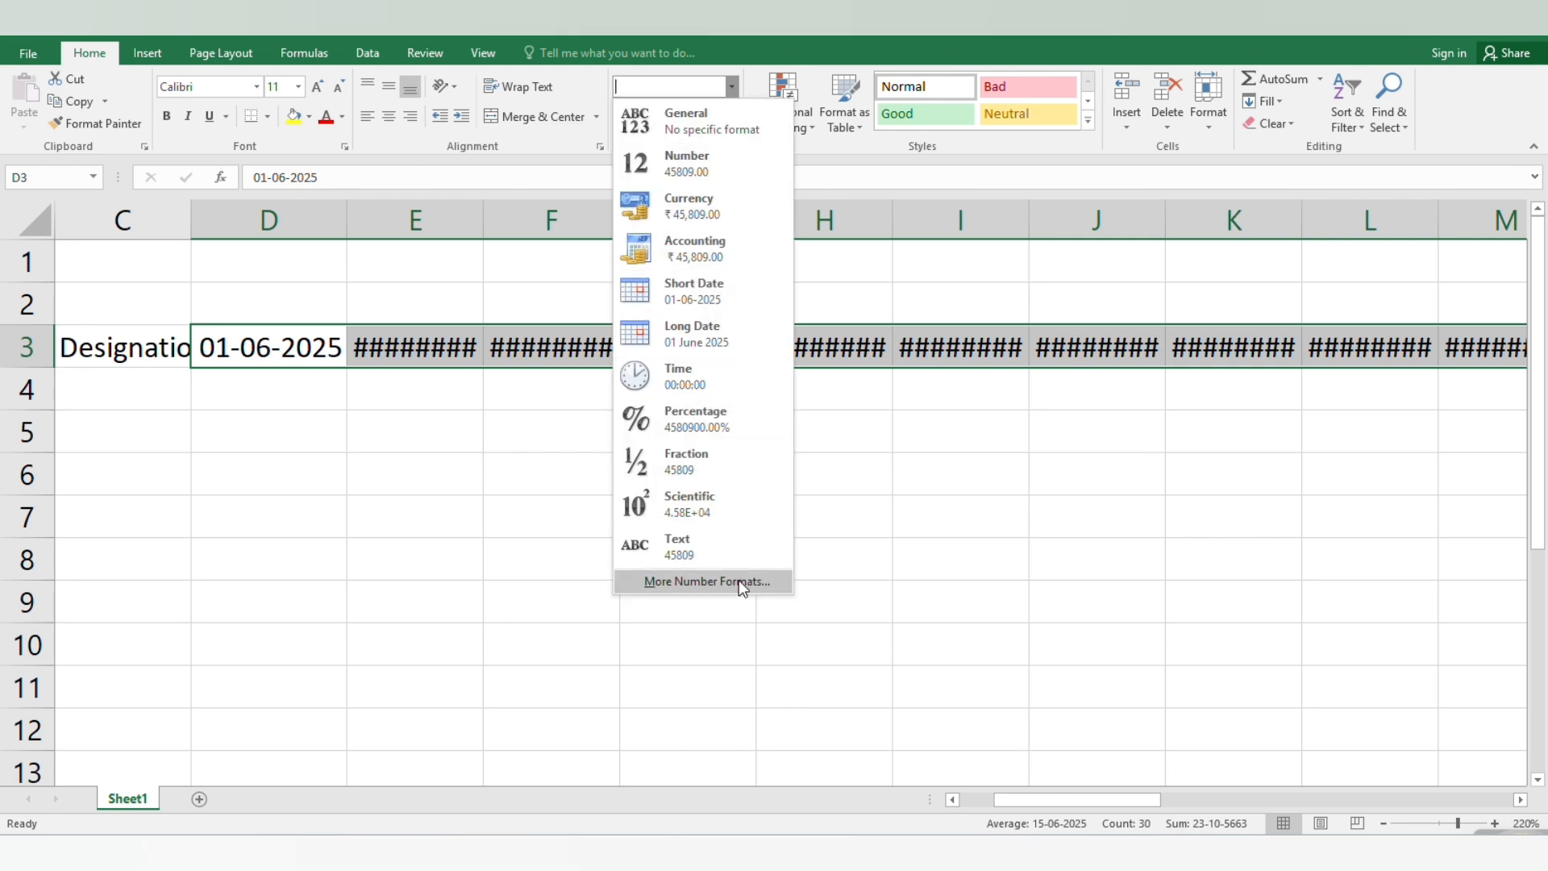
click(718, 296)
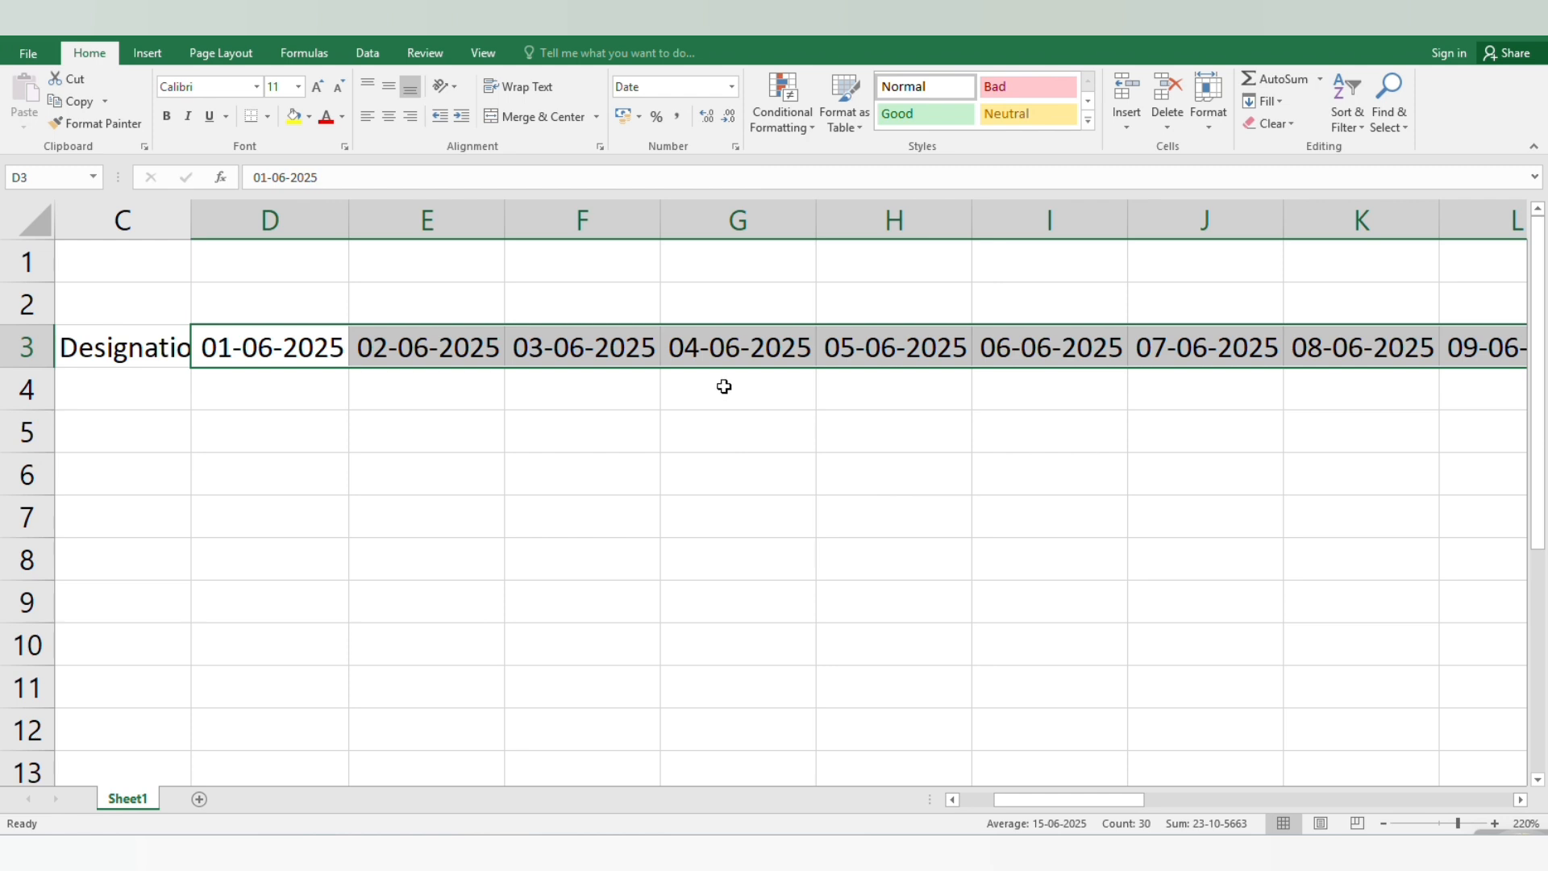
drag(1043, 799, 1120, 775)
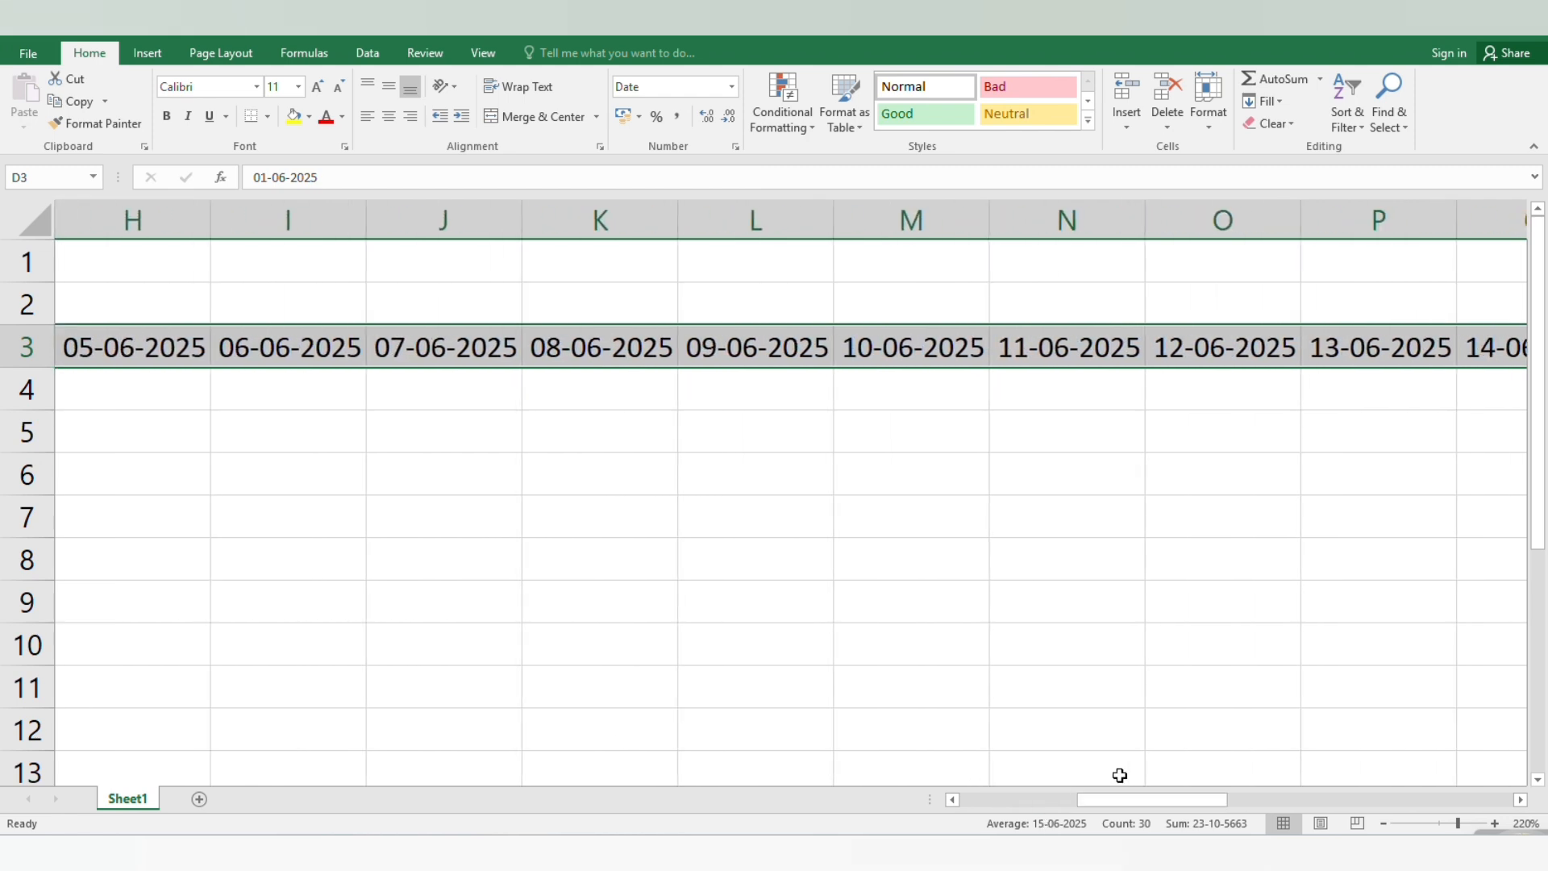
click(1469, 820)
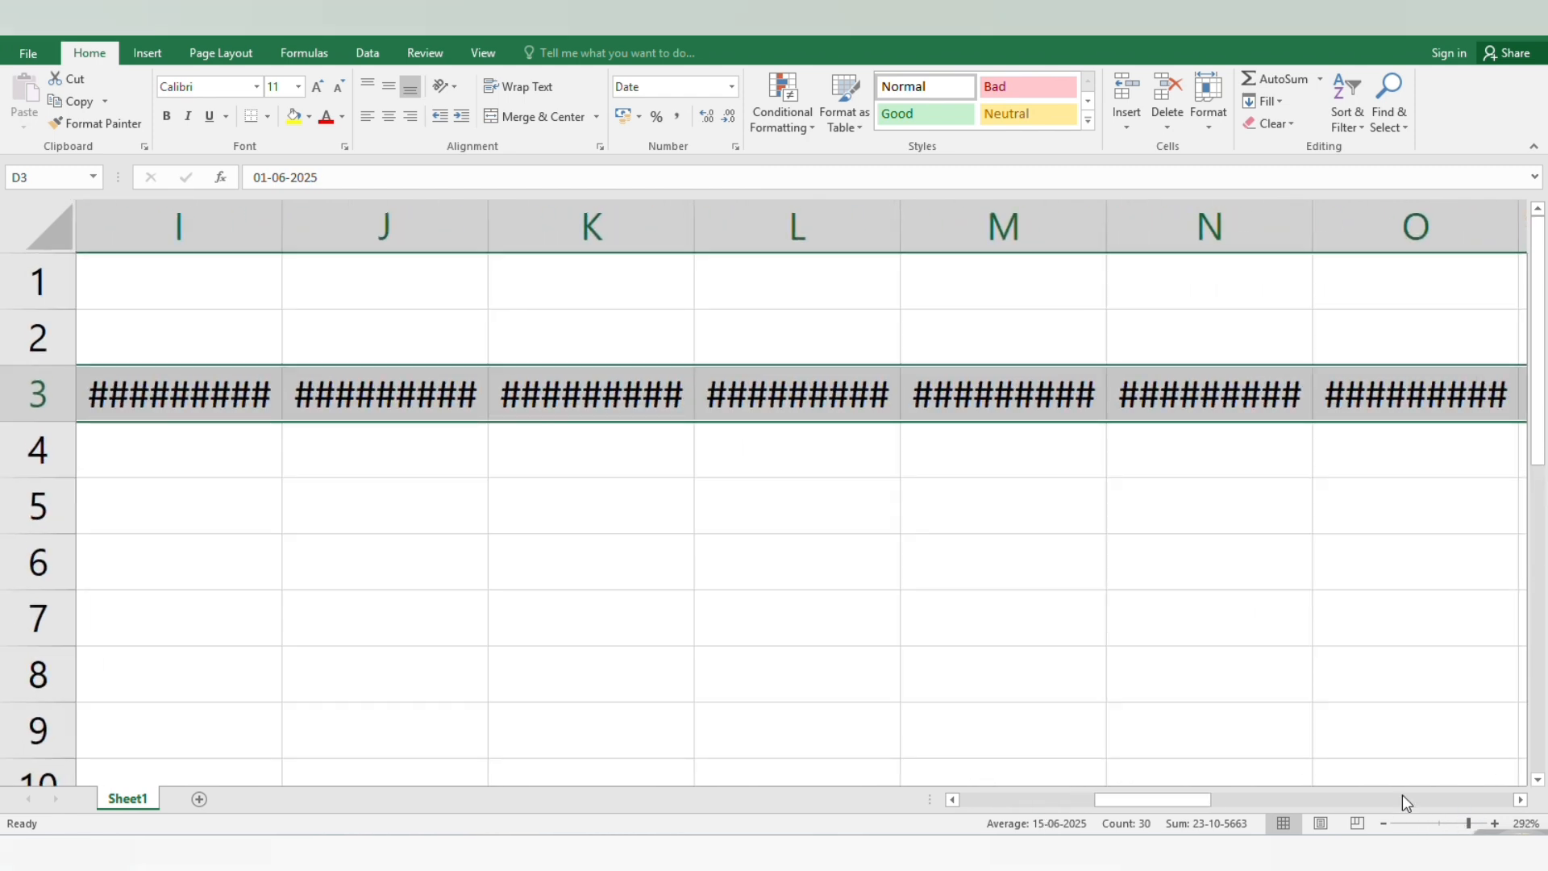
click(771, 528)
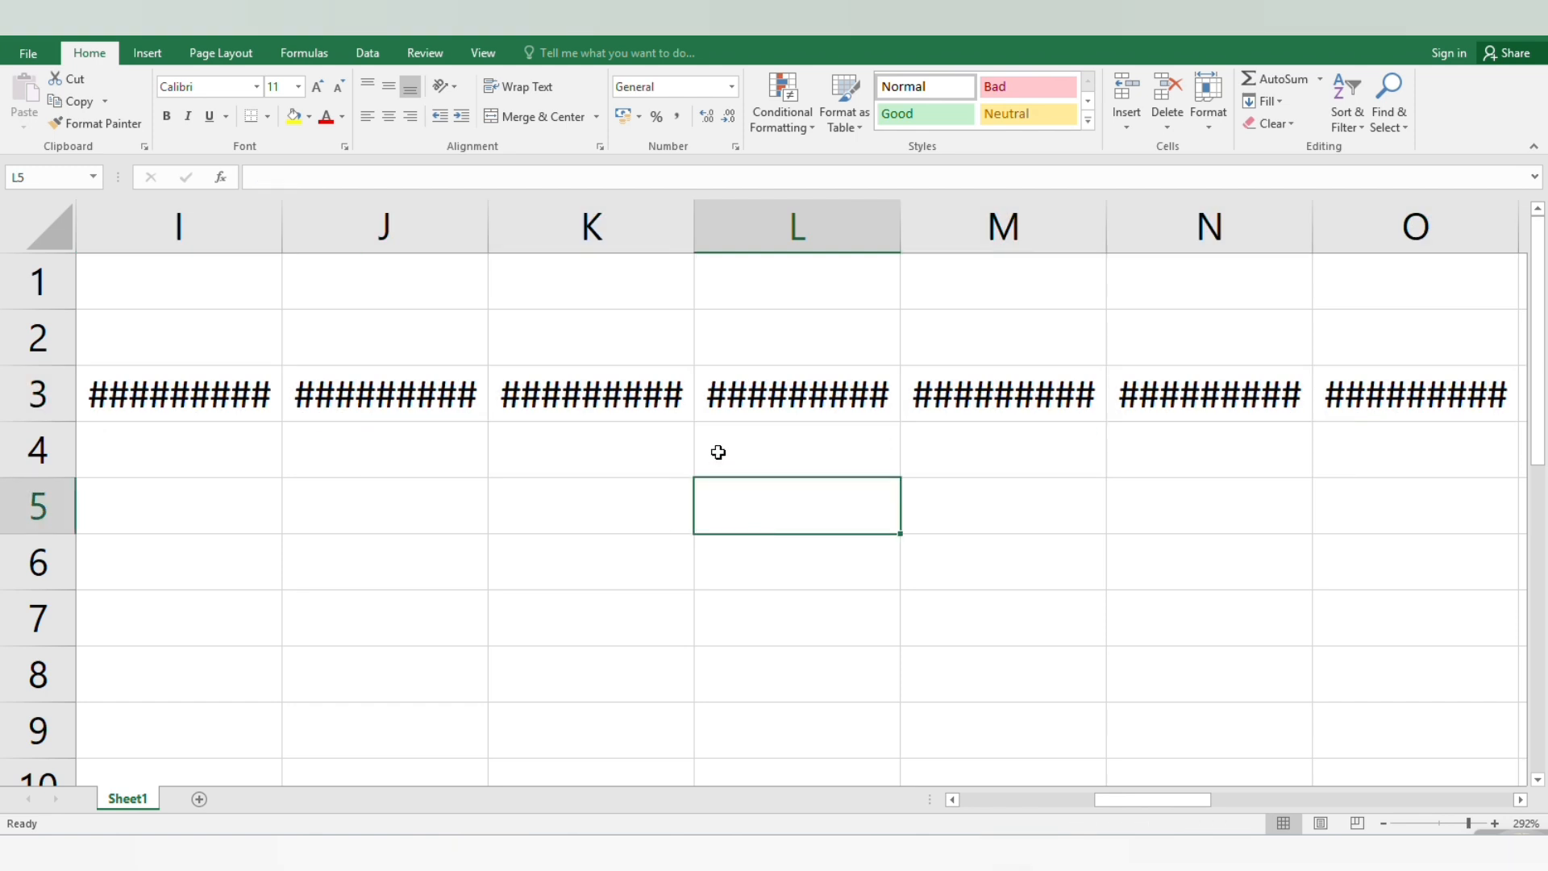
key(Up)
key(Up)
click(335, 396)
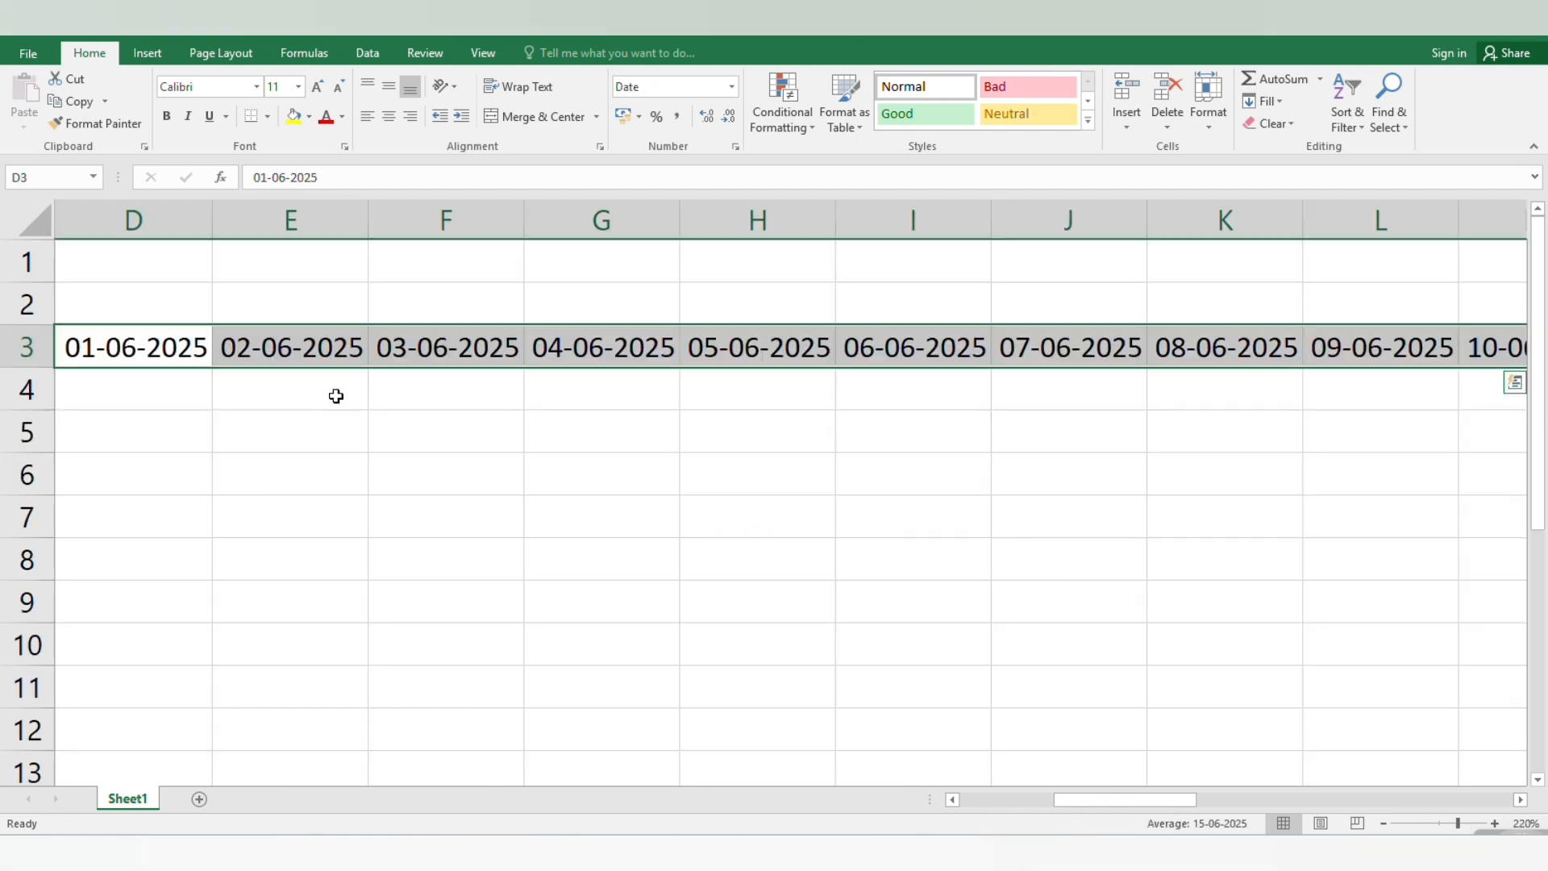
Step: Format the dates in D3:AG3 with the custom format dd-mmm and autofit the widths of their columns
click(731, 86)
click(710, 581)
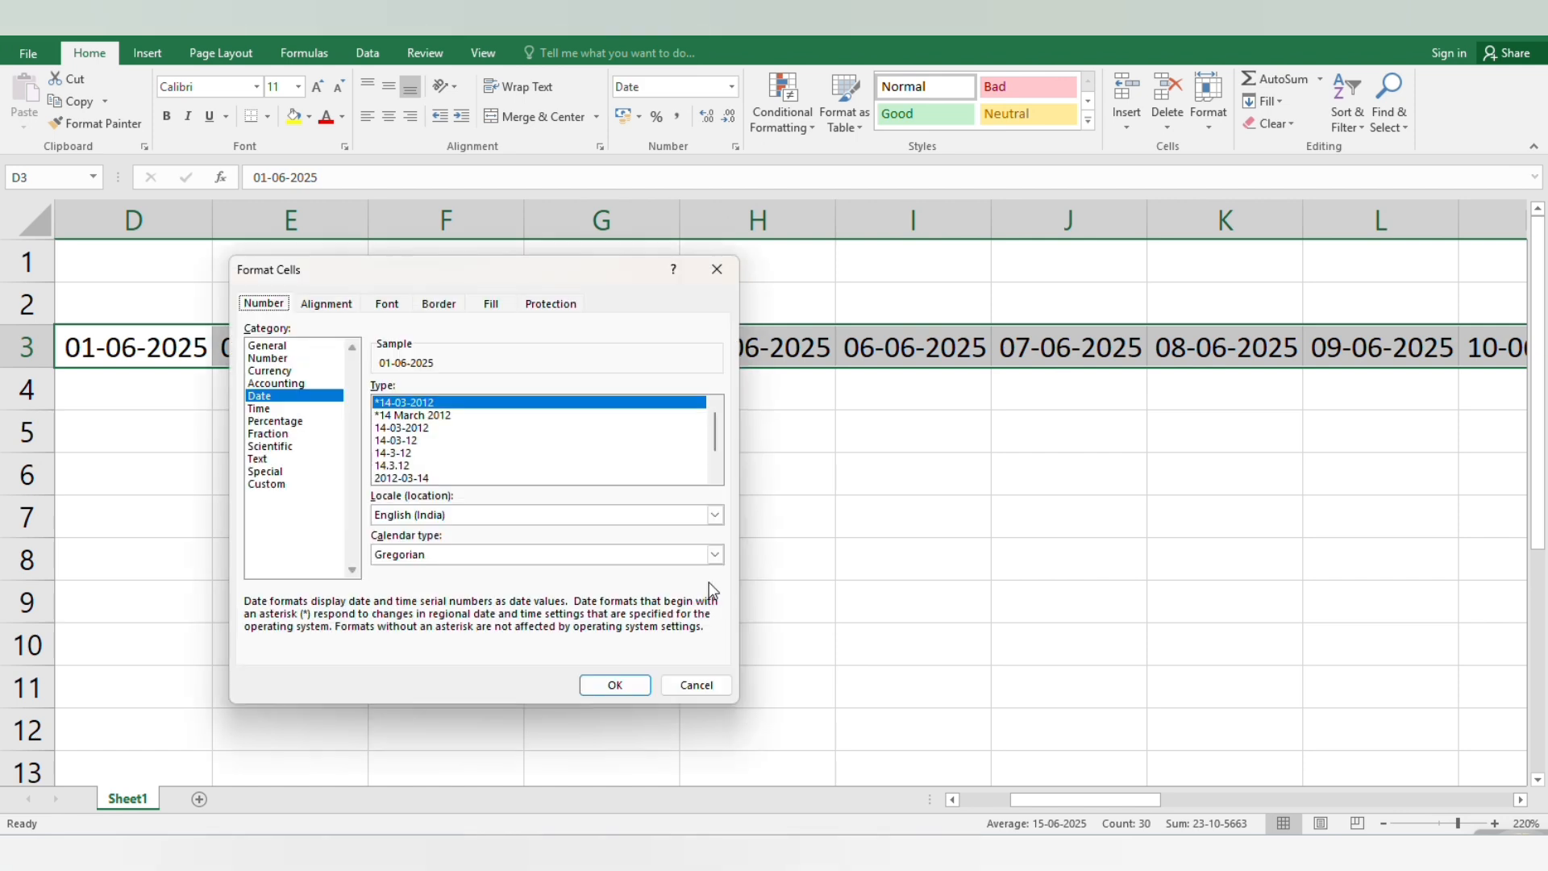
click(292, 484)
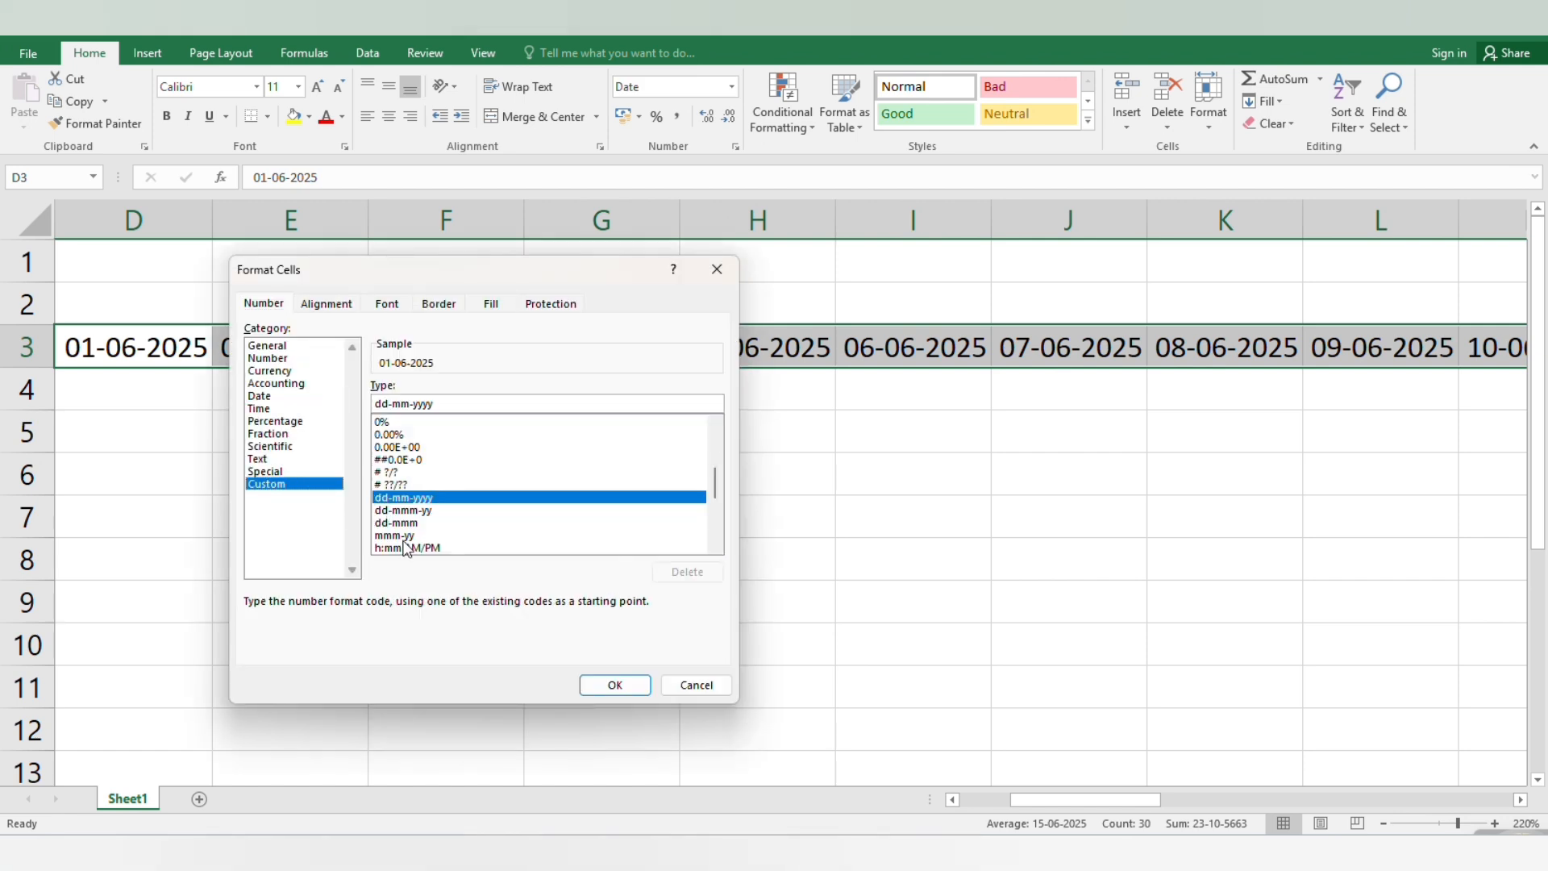
click(409, 523)
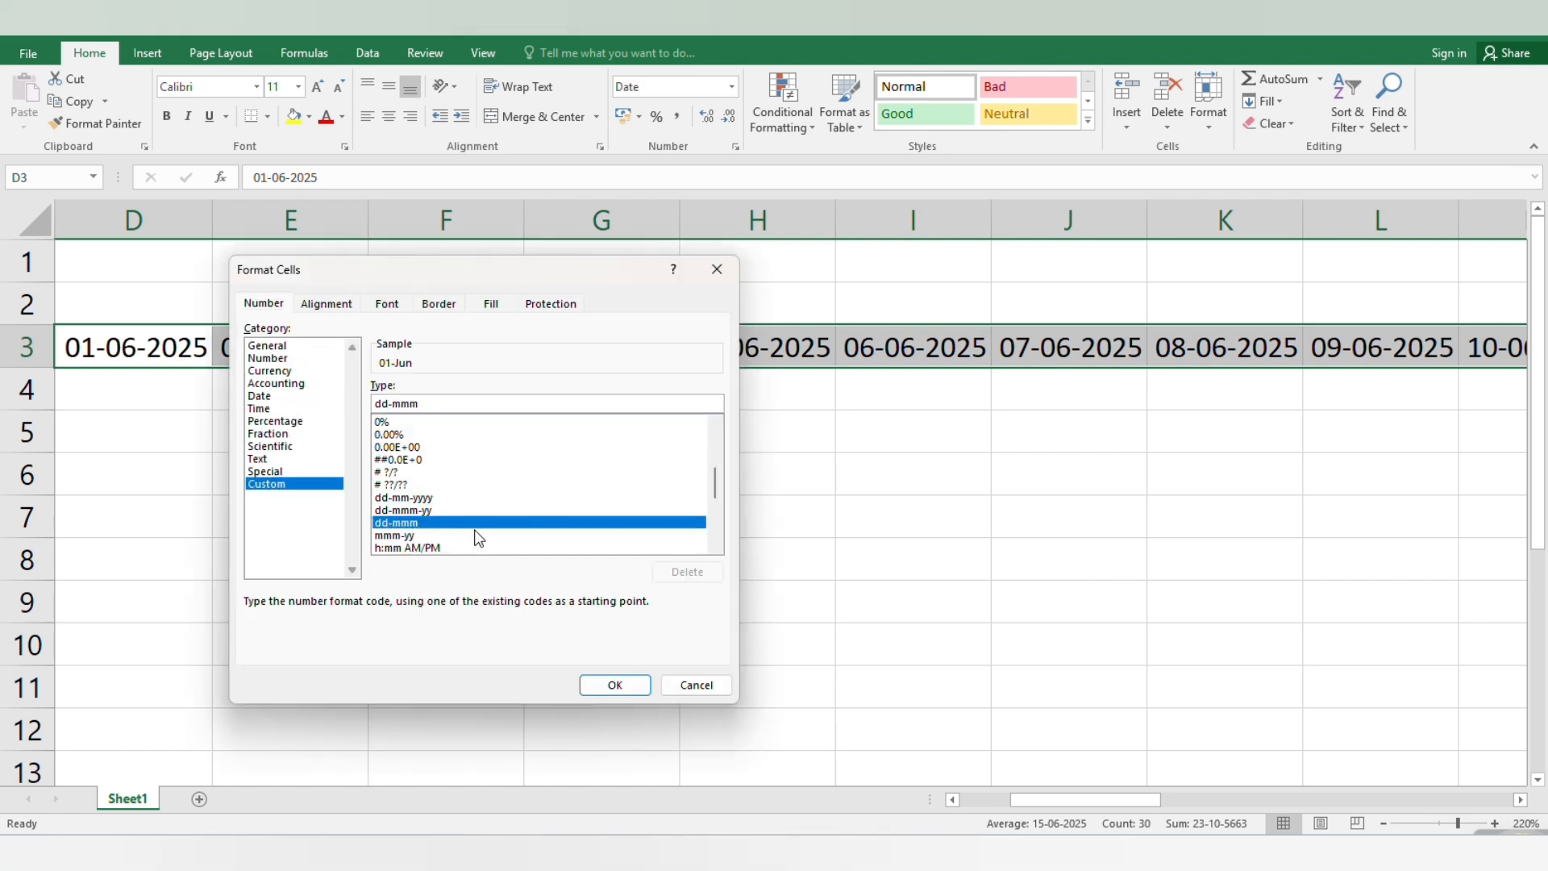
click(616, 684)
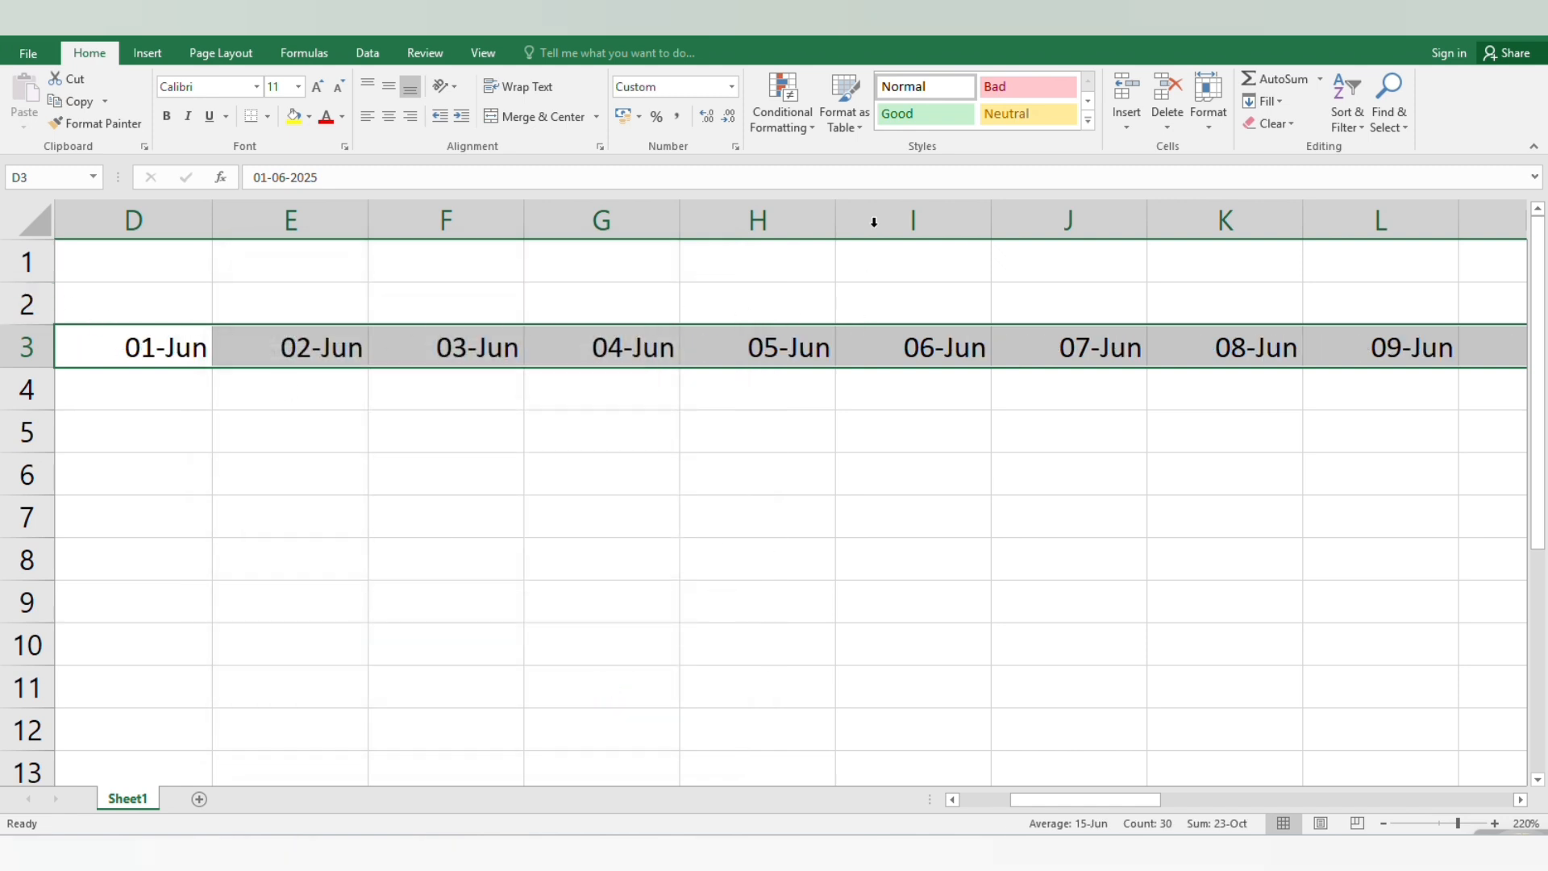
click(1208, 109)
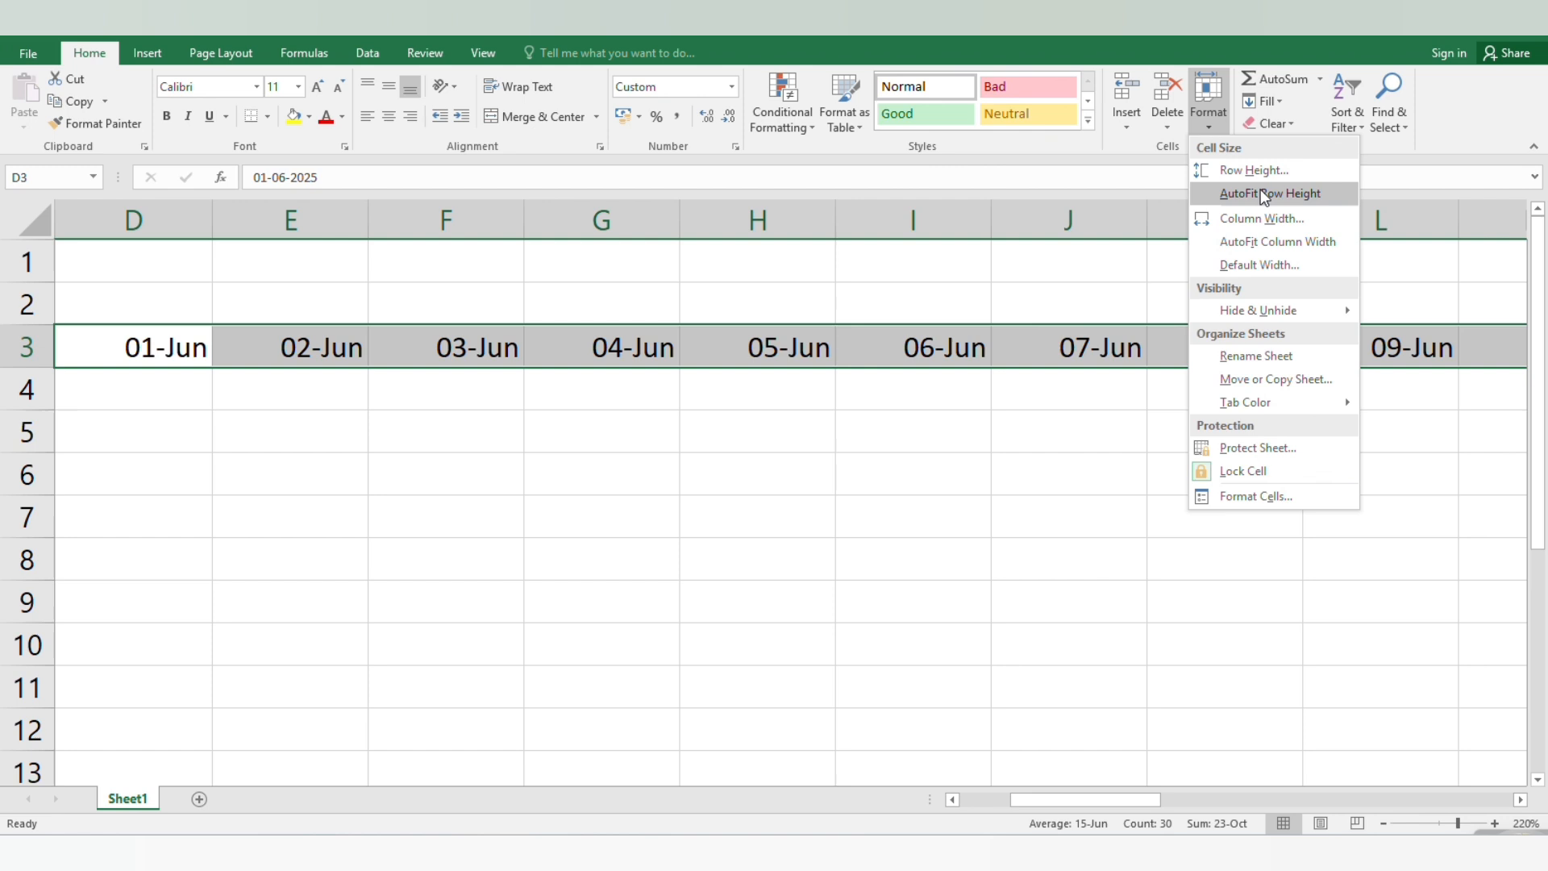
click(1288, 251)
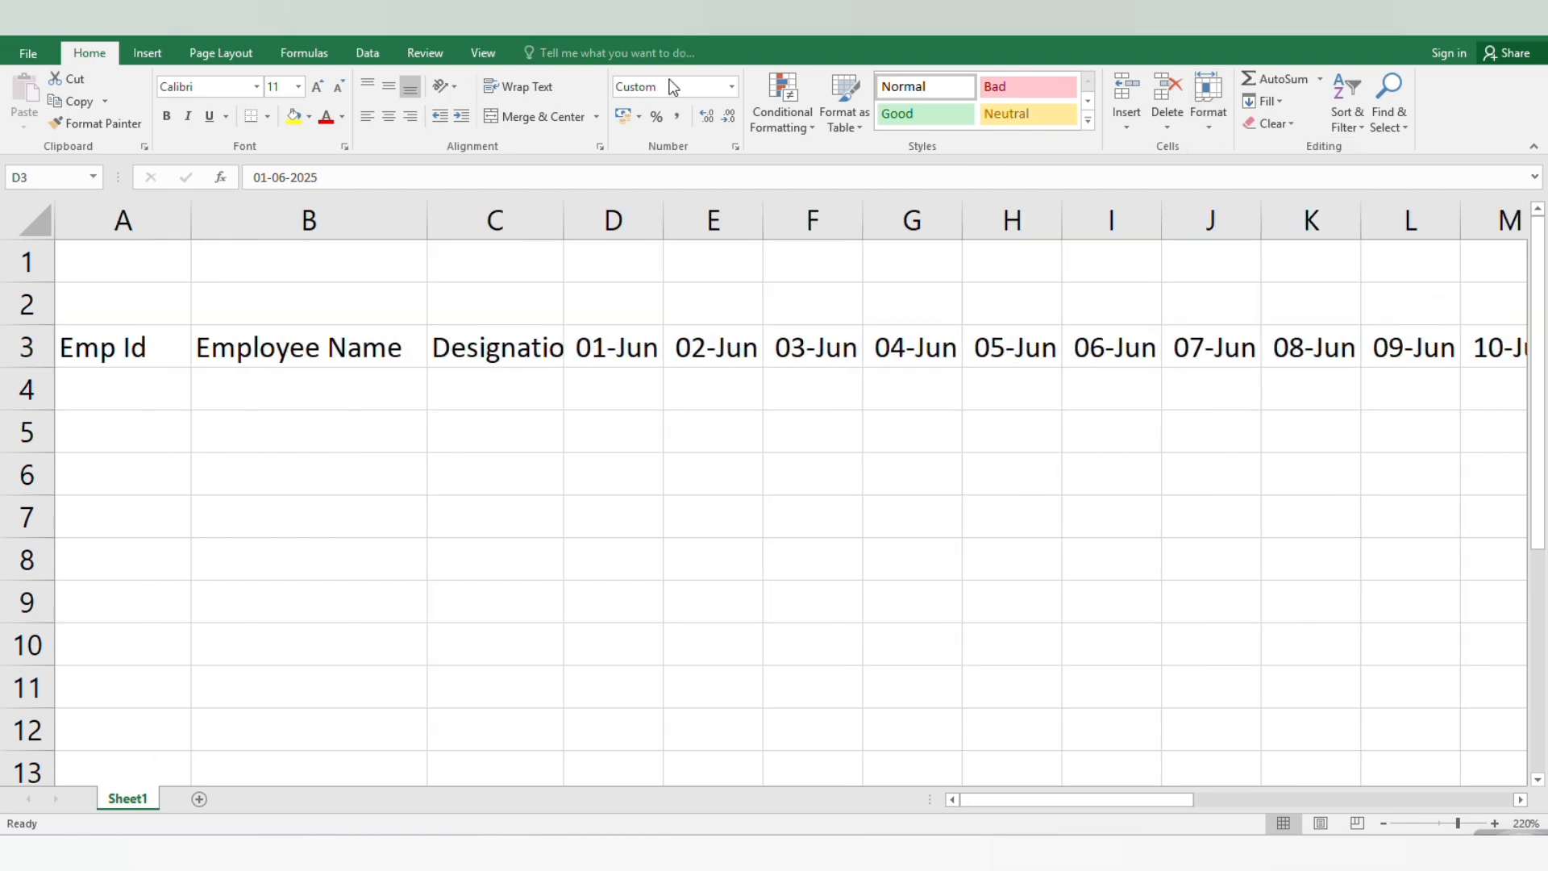
Step: Rotate the text of all date headers in D3:AG3 upward
click(639, 343)
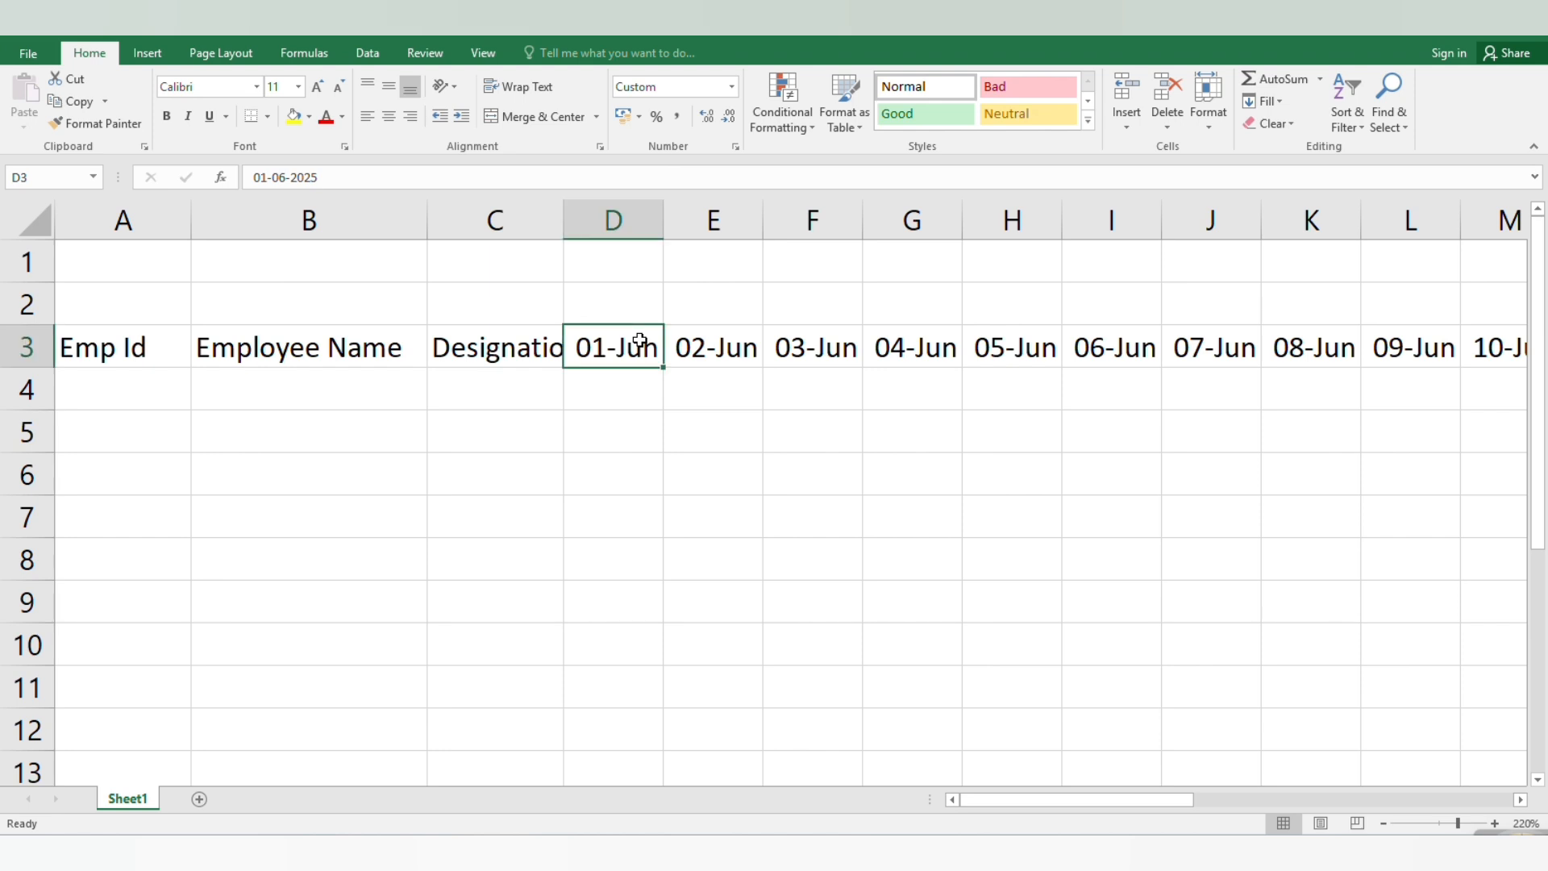
key(ctrl+shift+Right)
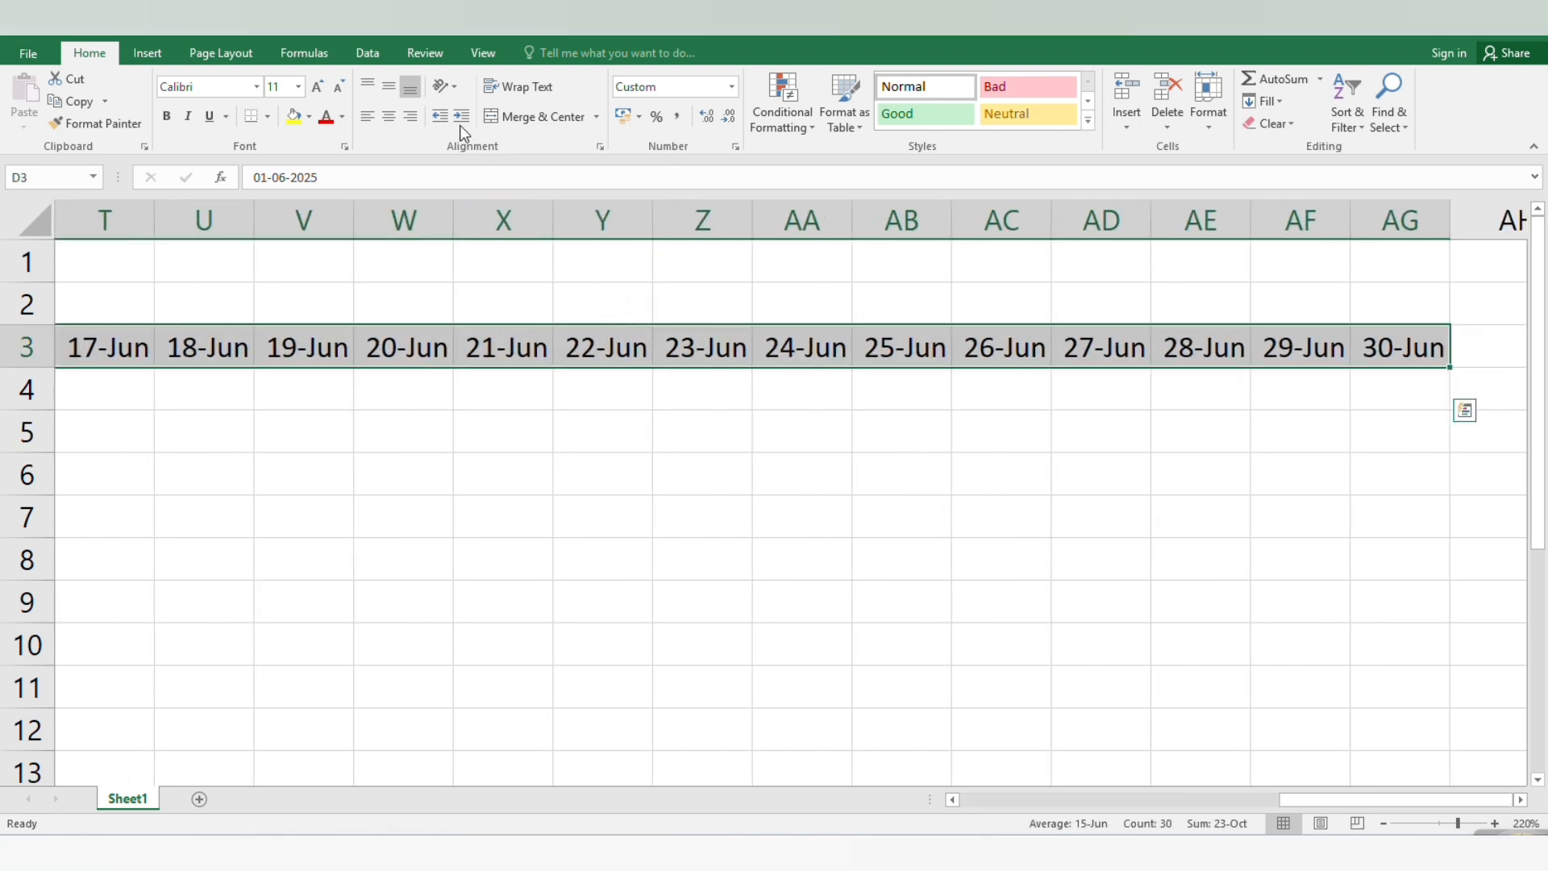
click(455, 87)
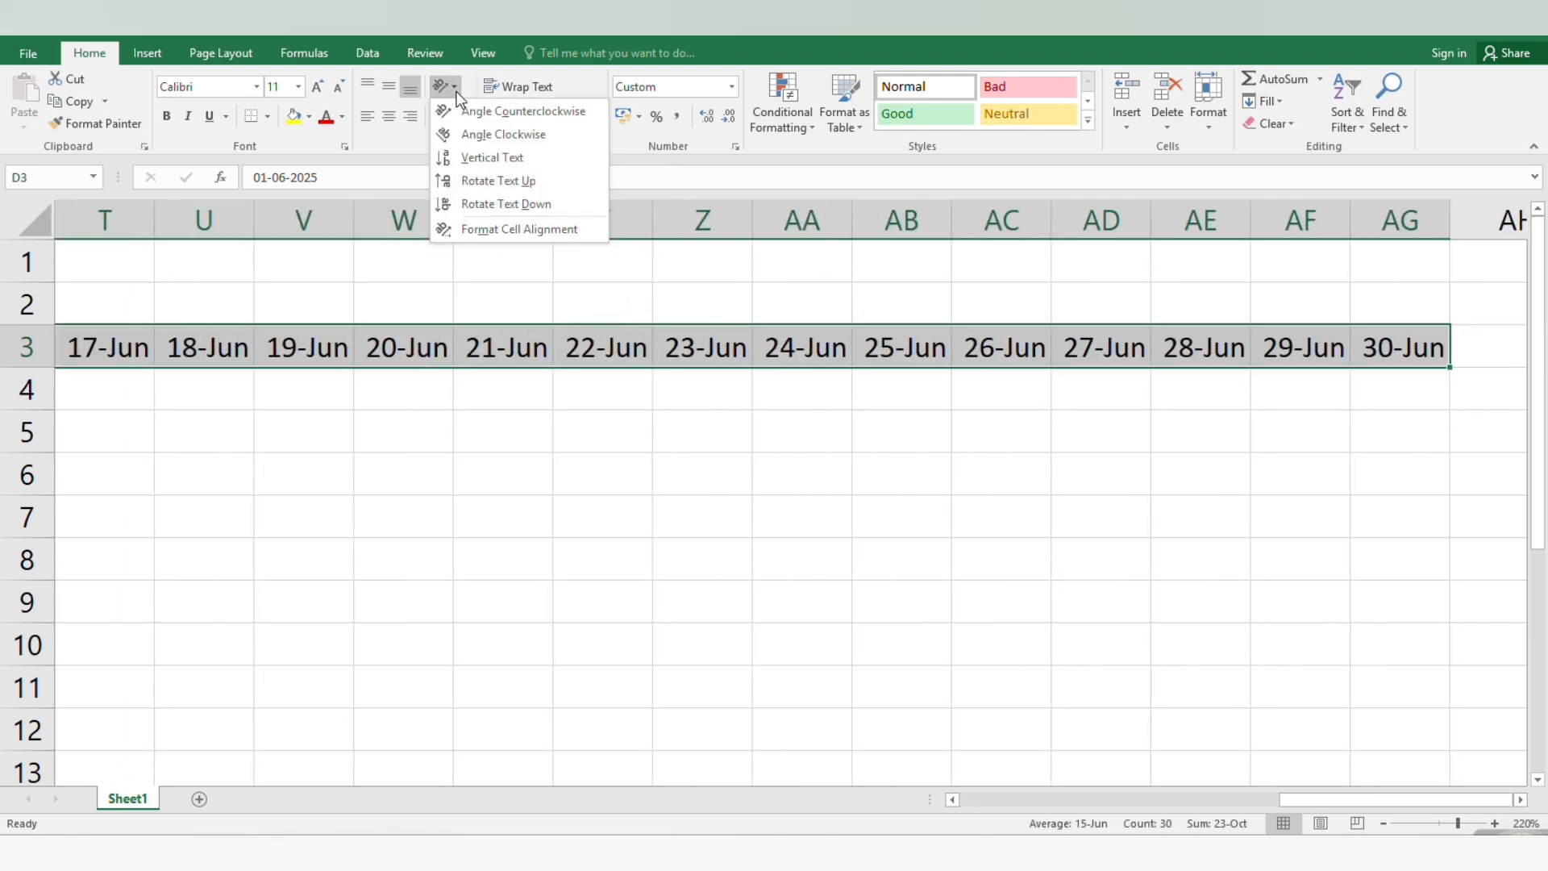
click(500, 181)
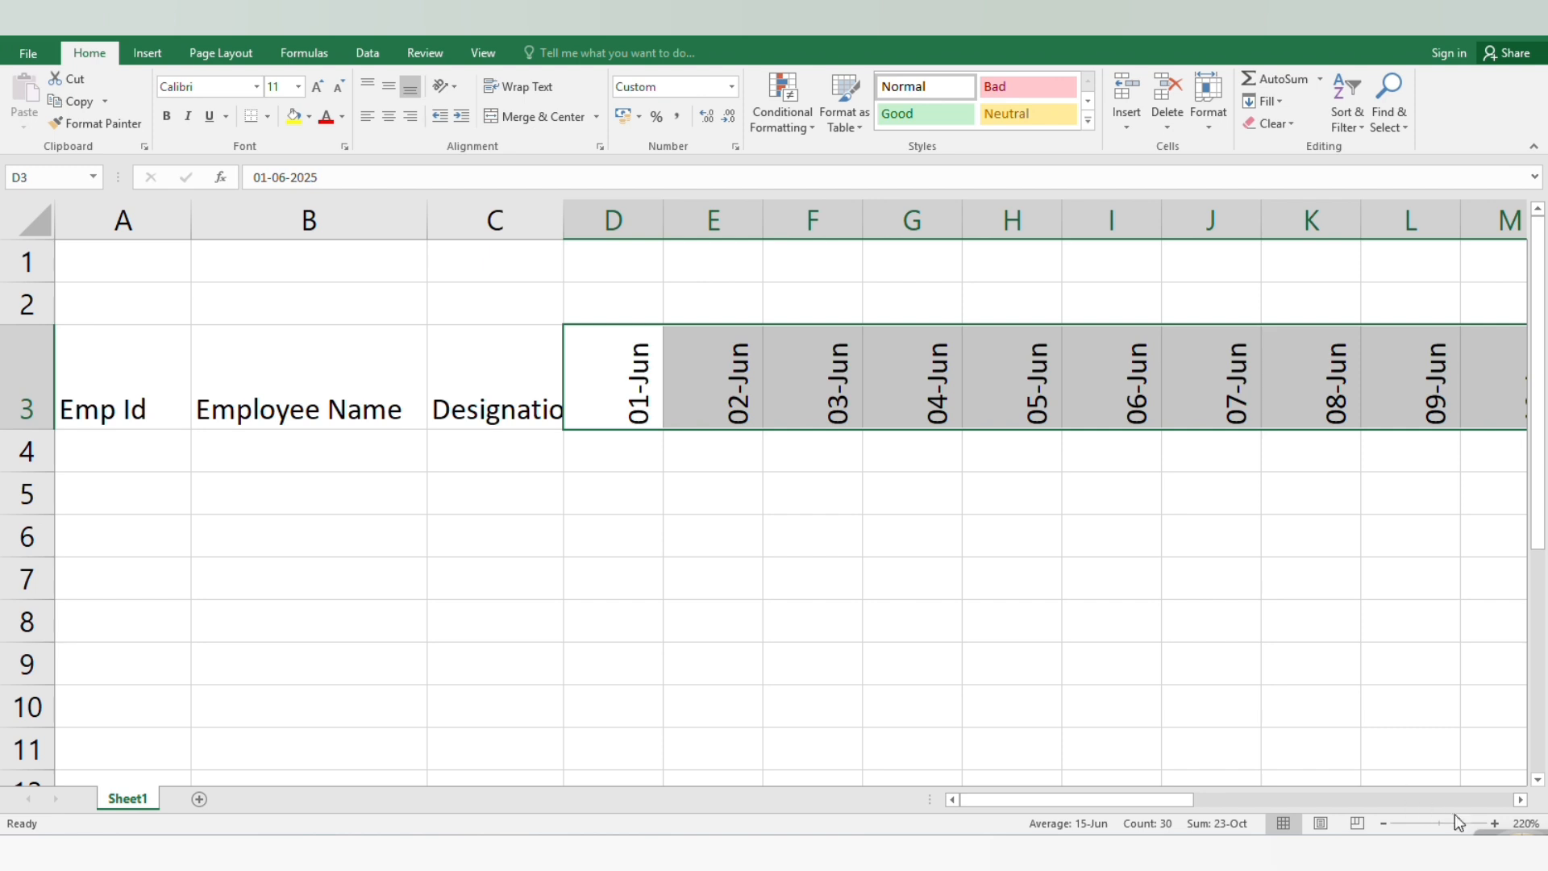
Step: Autofit the column widths of the rotated date headers in D3:AG3
drag(1456, 823, 1468, 822)
click(1214, 123)
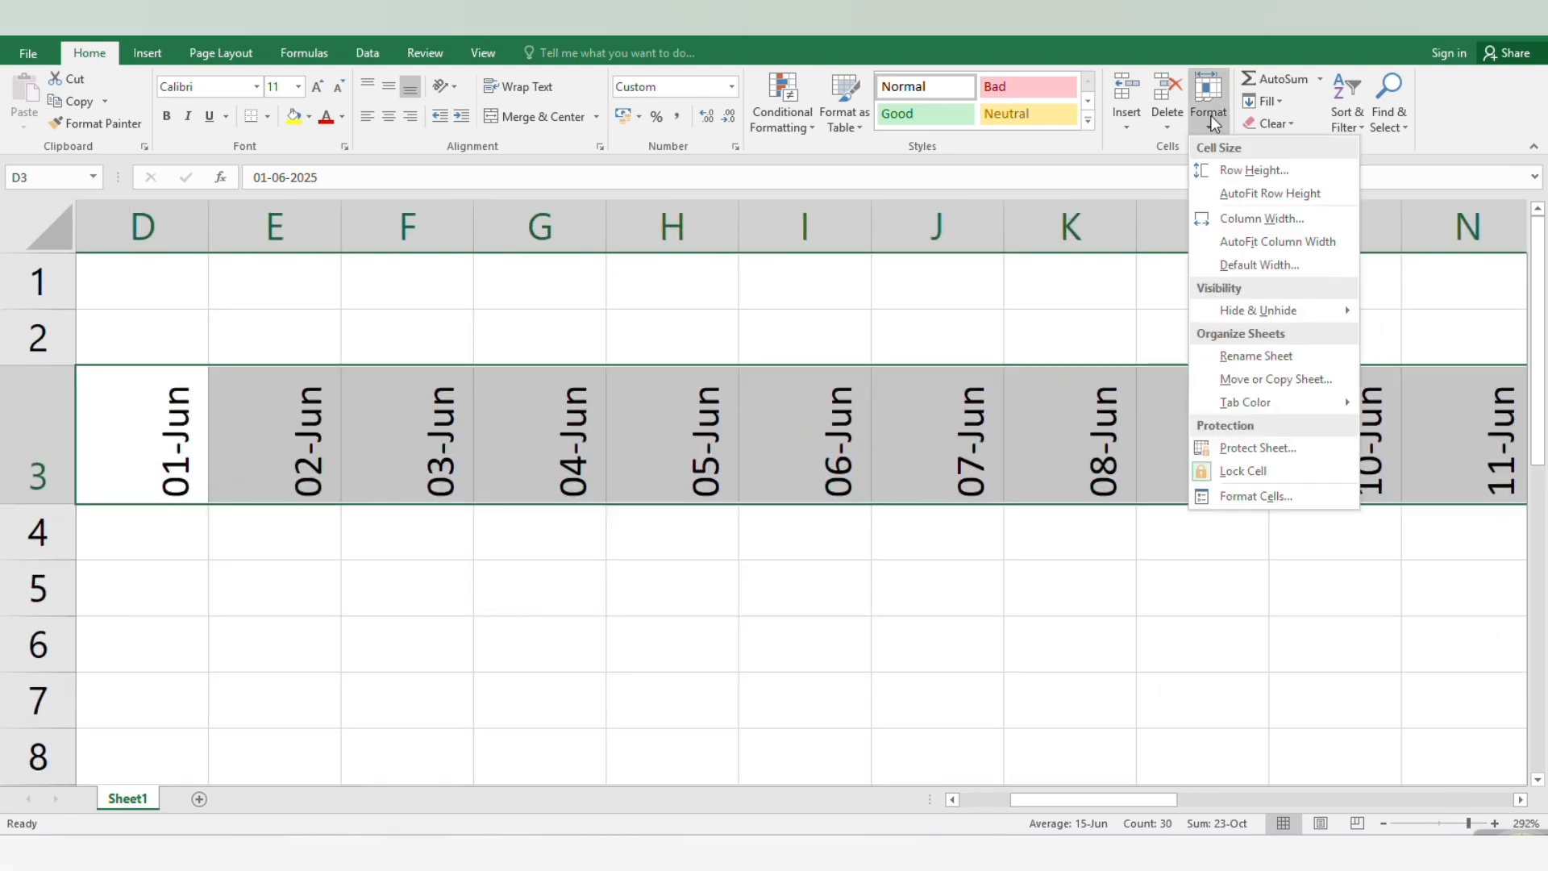
click(1270, 242)
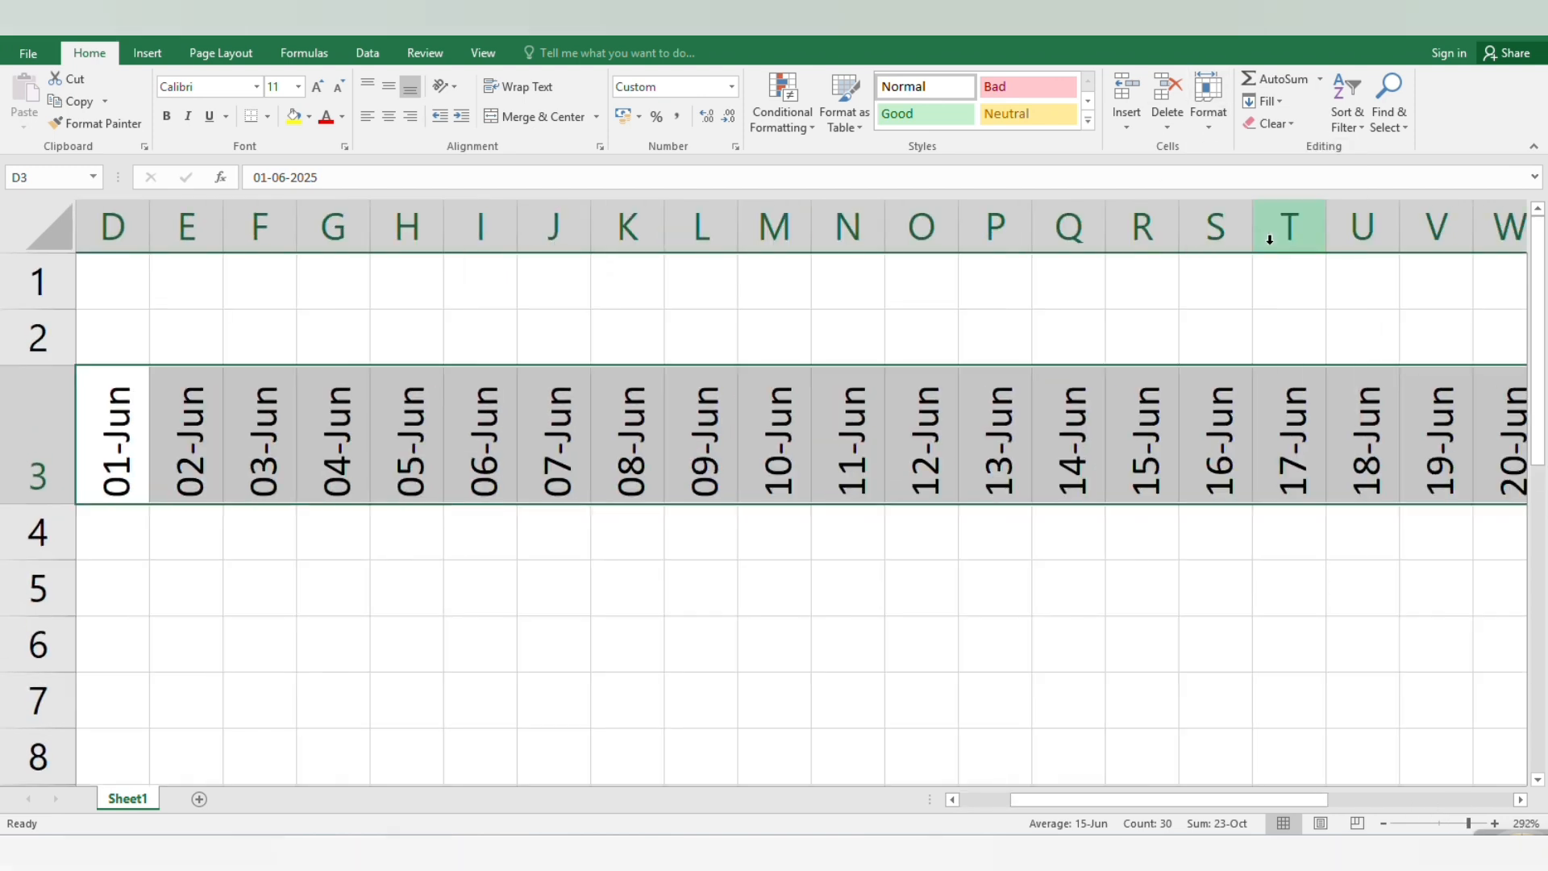
click(587, 571)
click(349, 555)
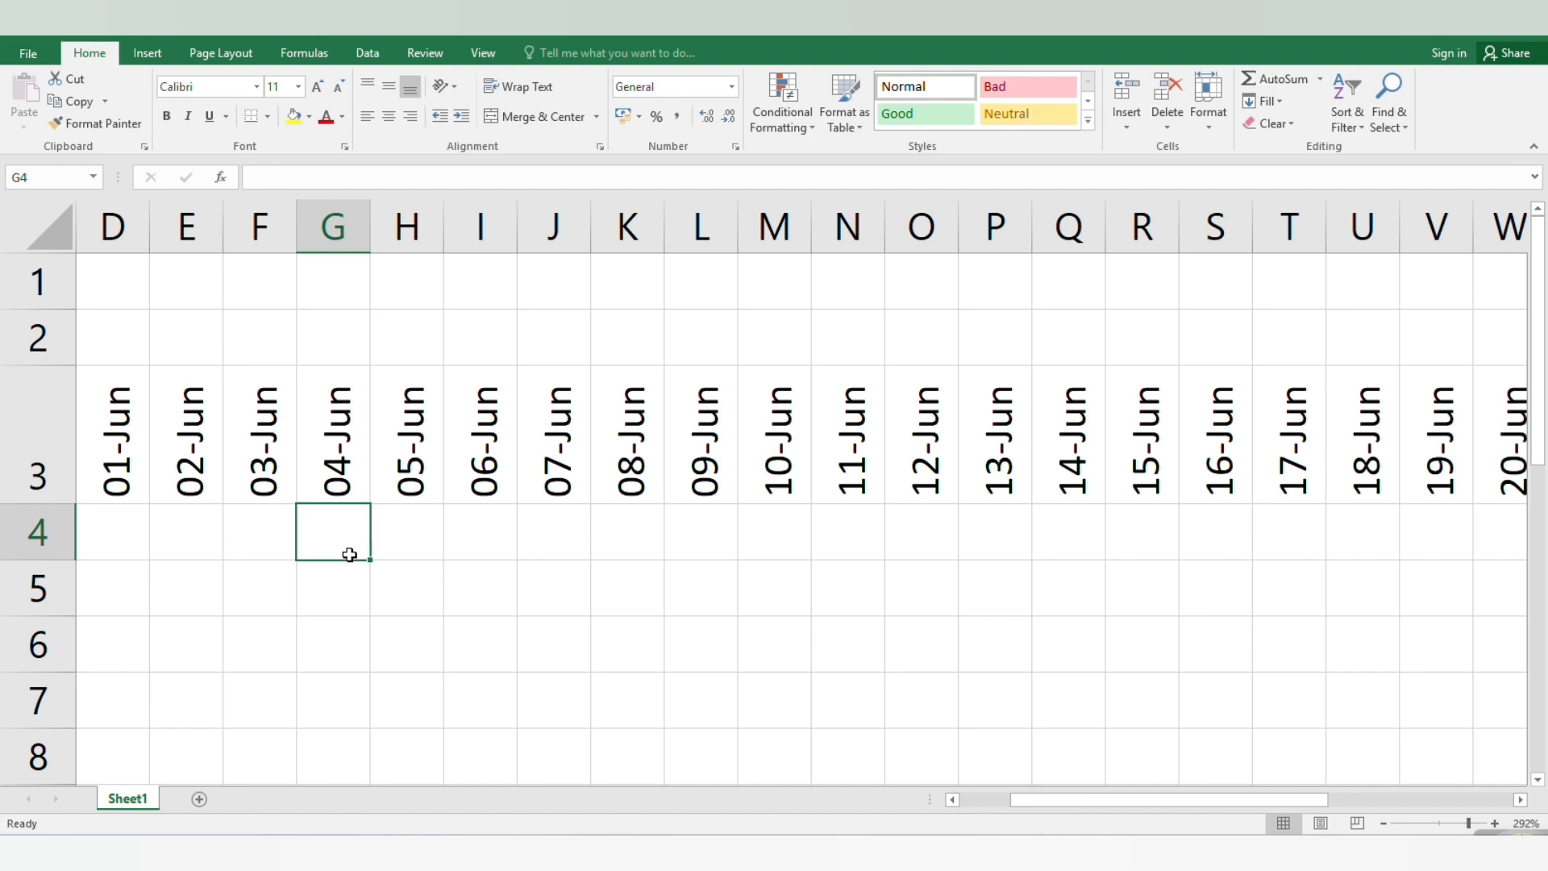
Step: Shorten the header in cell B3 to Name by removing the word Employee
drag(1462, 822, 1446, 823)
click(223, 425)
click(204, 333)
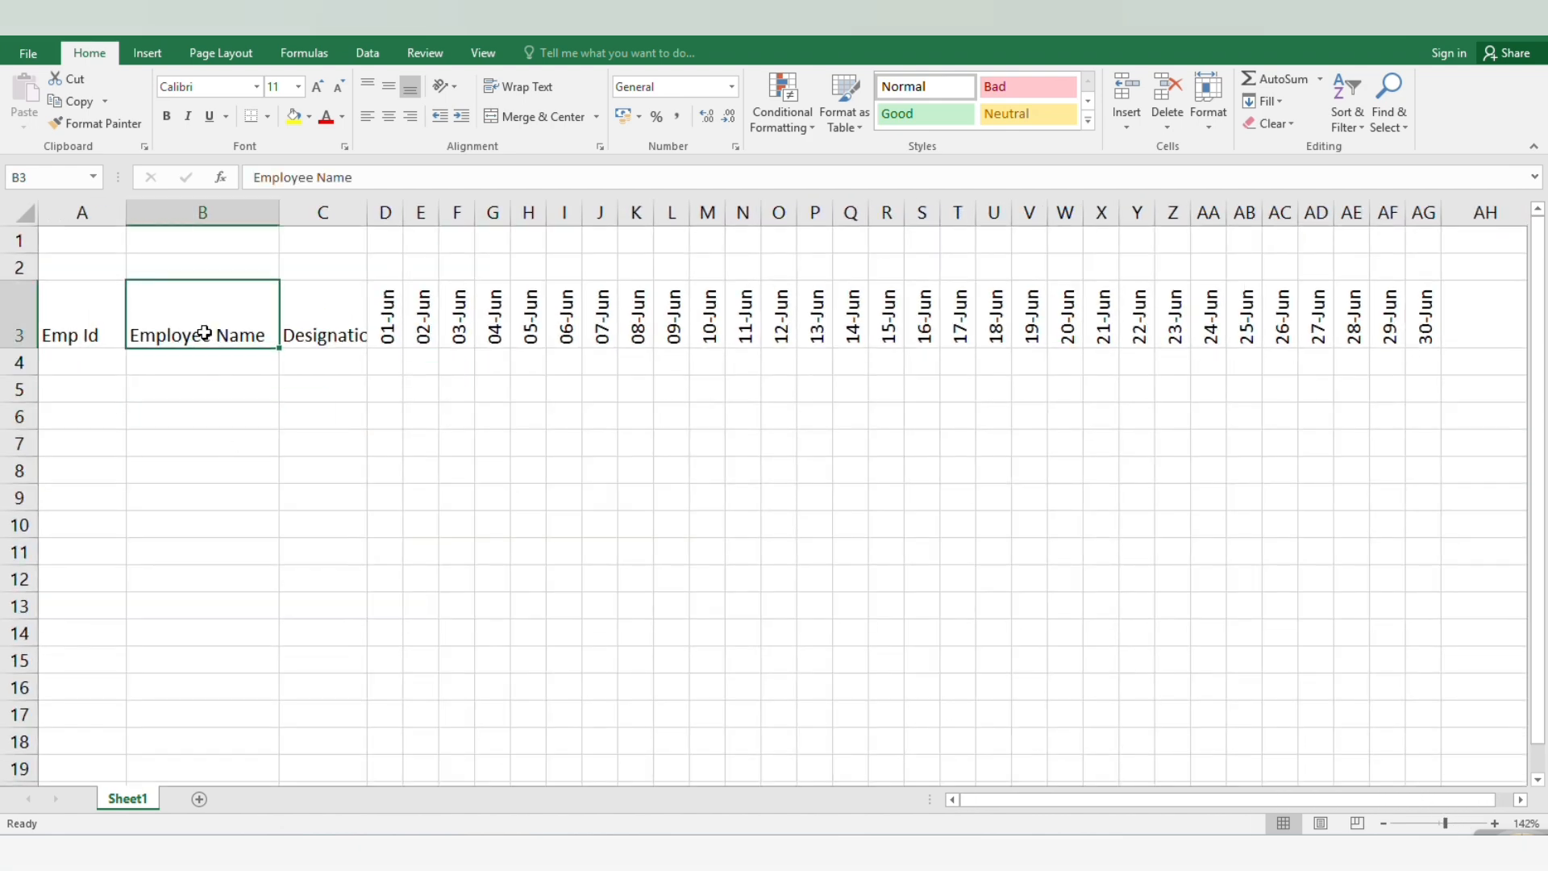
double_click(211, 332)
key(BackSpace)
key(BackSpace)
key(BackSpace)
key(BackSpace)
key(BackSpace)
key(BackSpace)
key(BackSpace)
key(BackSpace)
key(BackSpace)
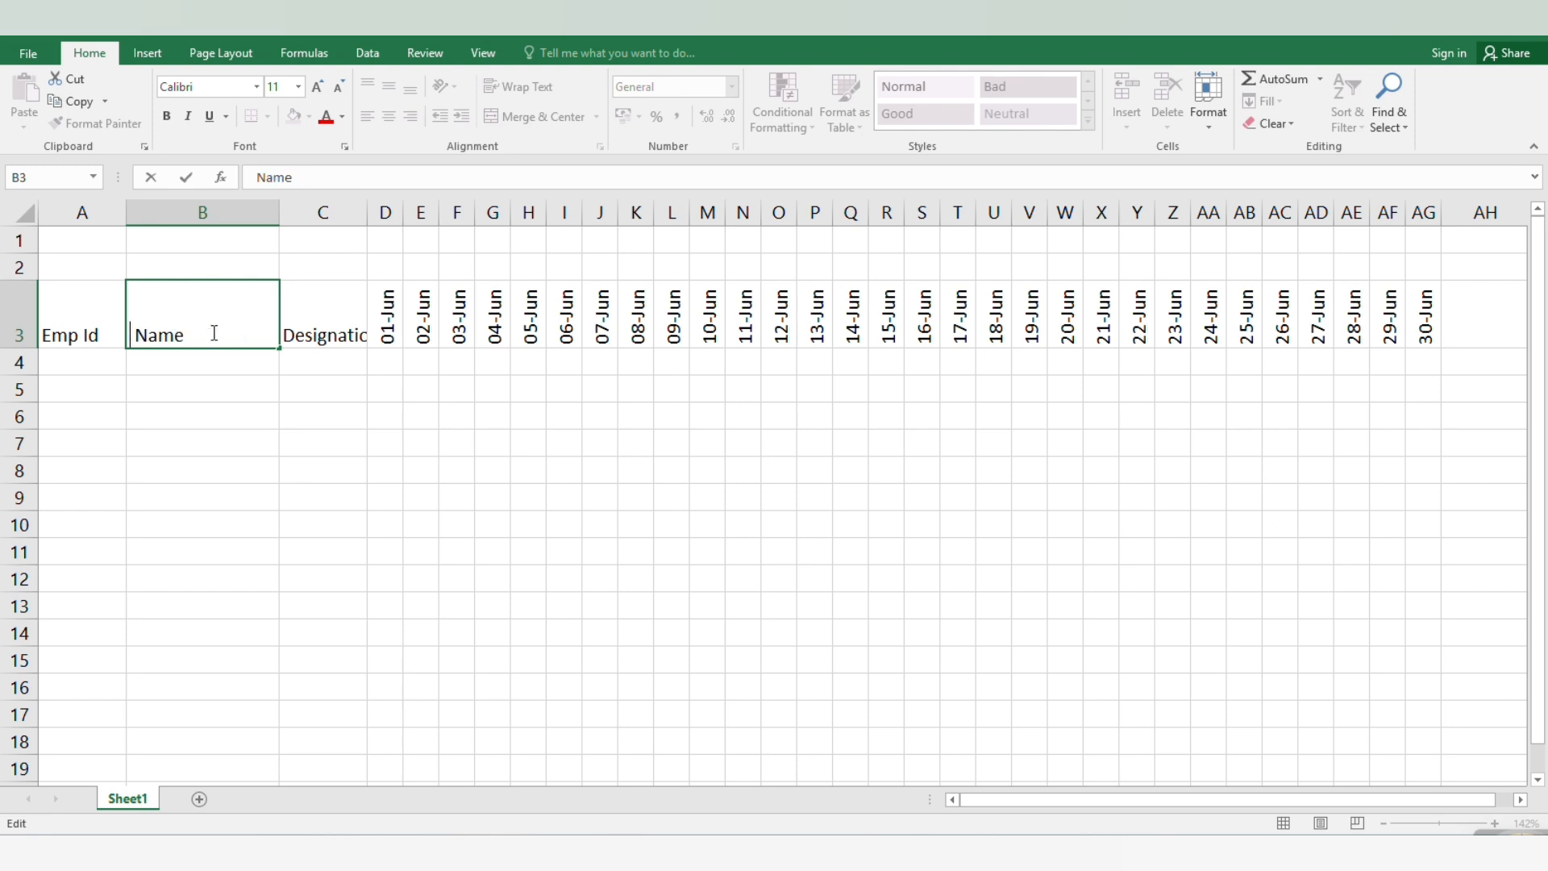
click(238, 378)
Step: Autofit the widths of columns A to C to the headers in A3:C3
click(172, 326)
drag(100, 310, 301, 304)
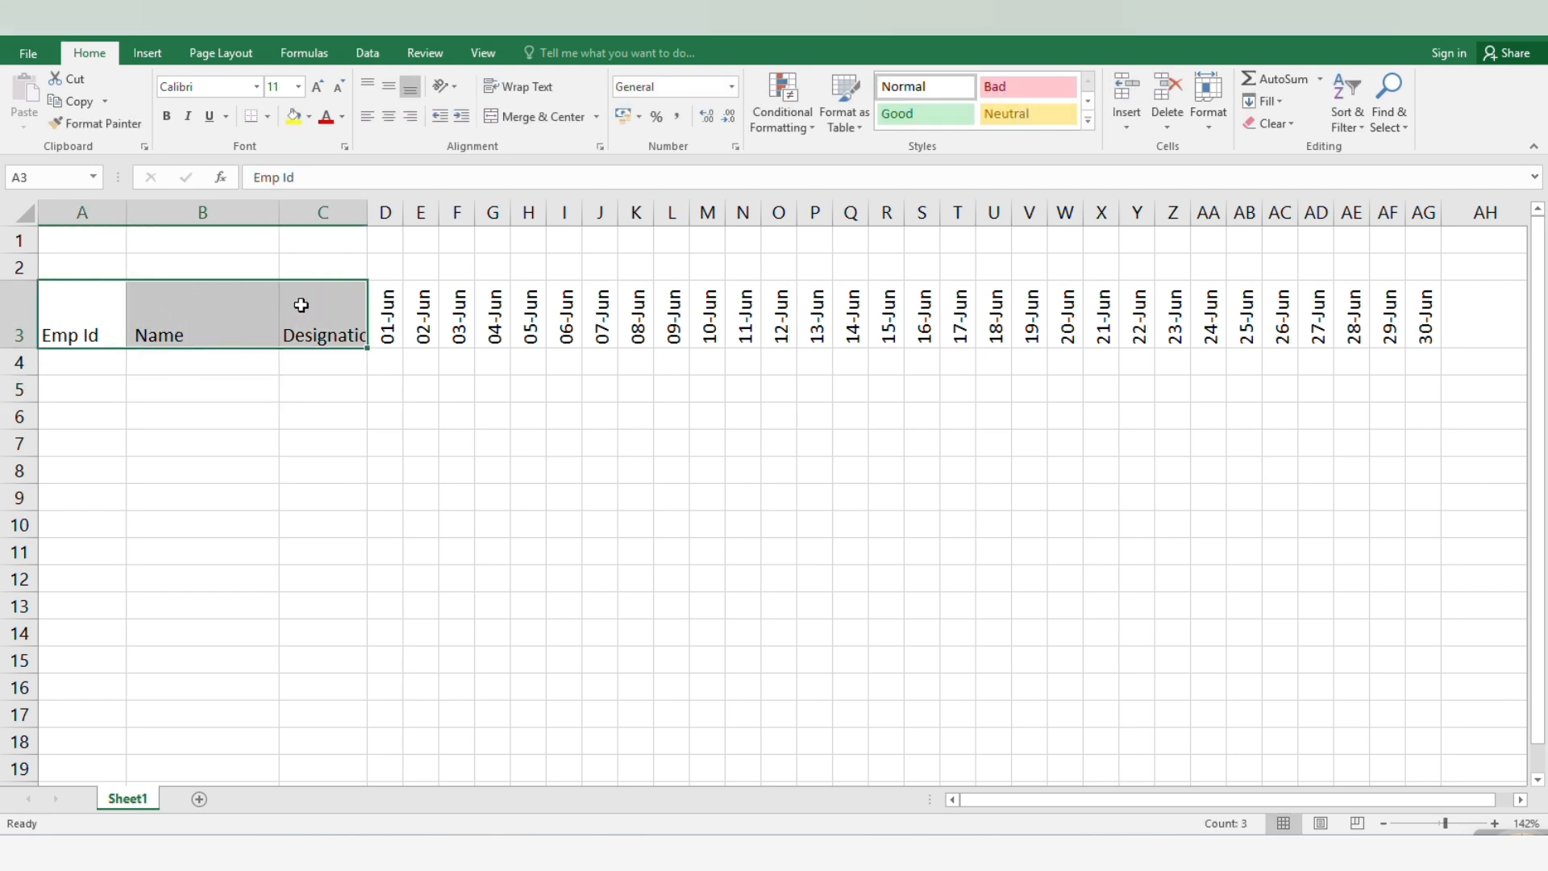
click(1212, 120)
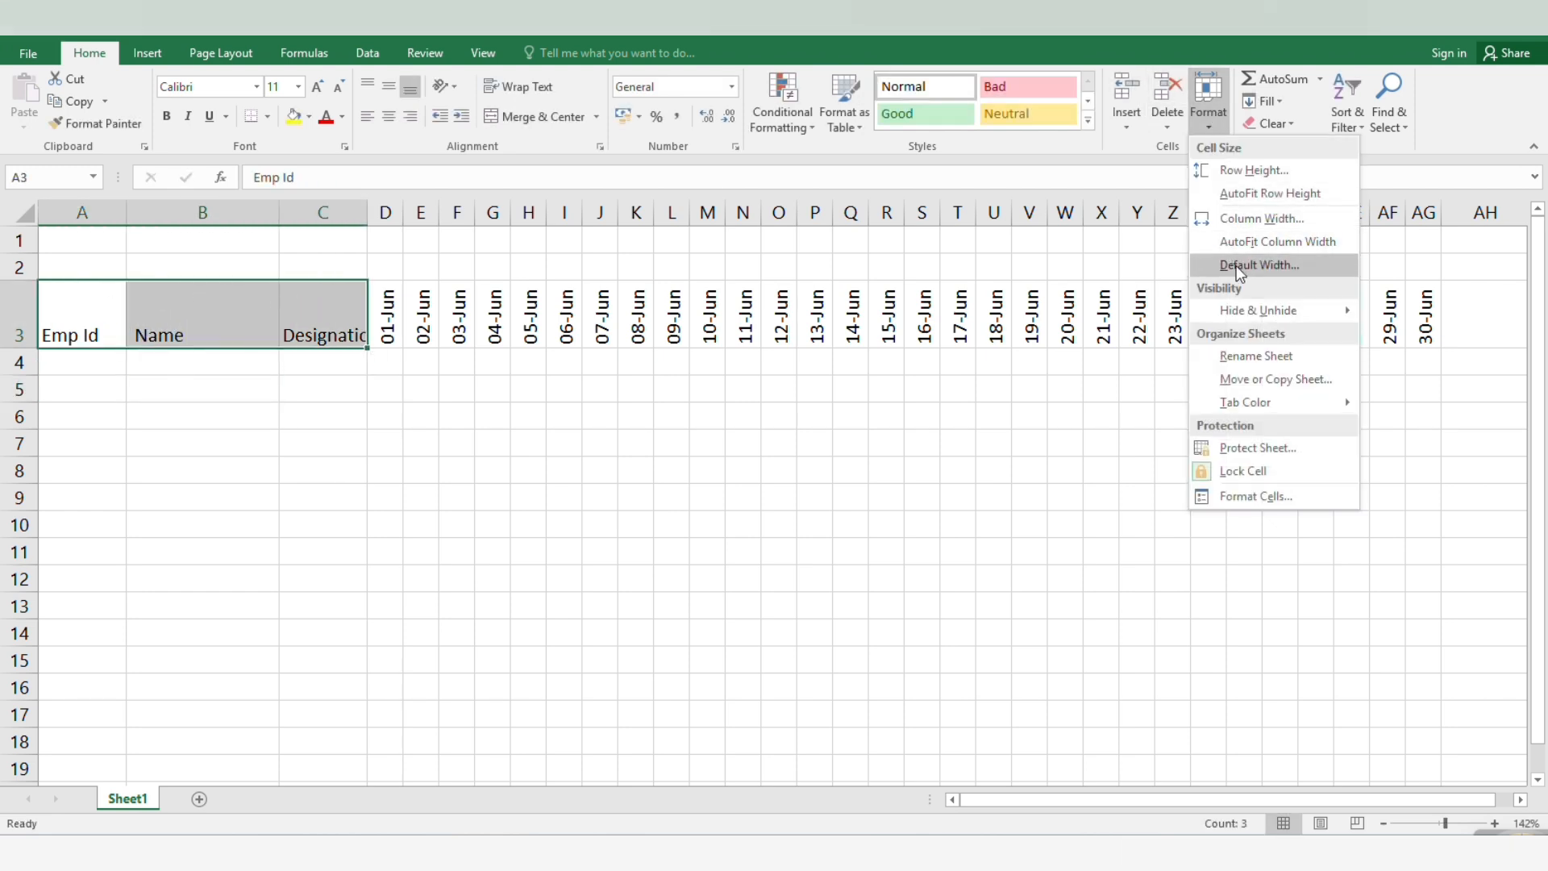
click(1230, 240)
click(242, 466)
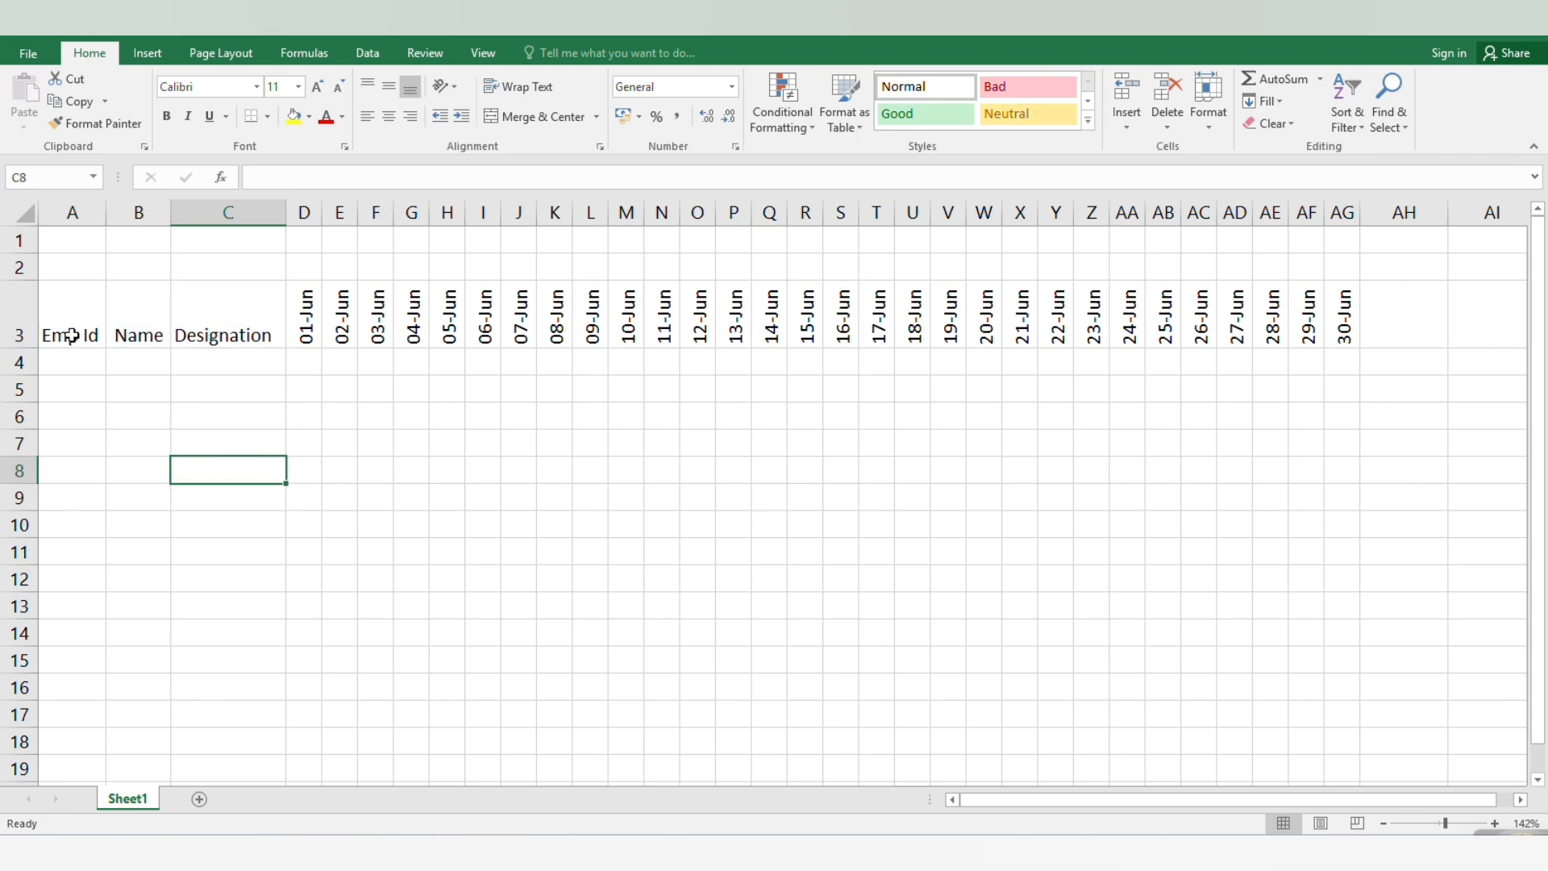
Step: Center the Emp Id, Name and Designation headers in A3:C3 horizontally
drag(71, 323, 262, 321)
click(392, 119)
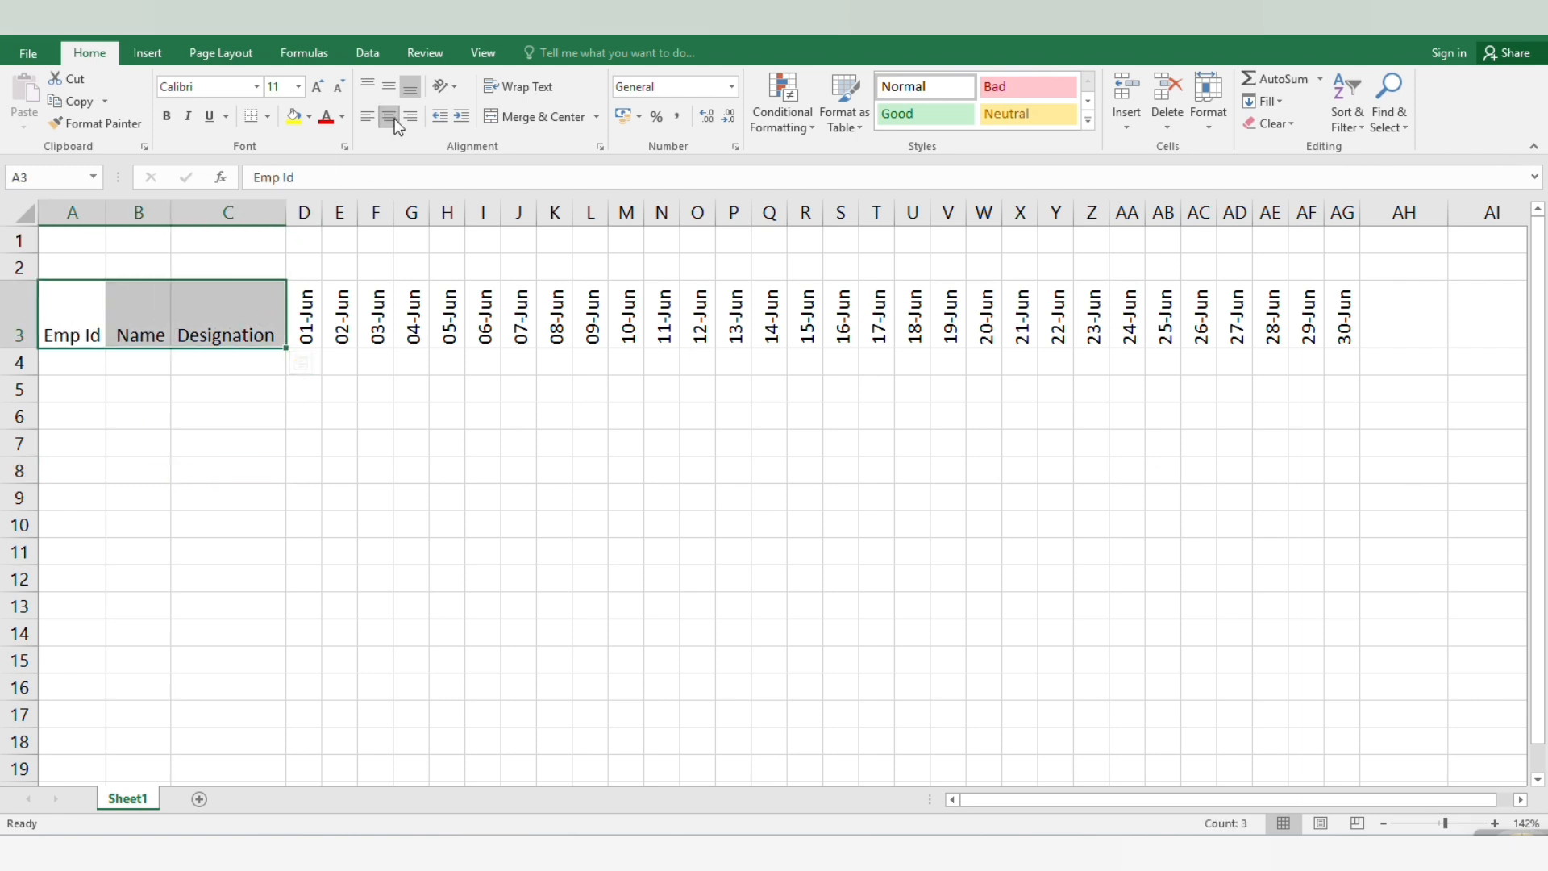
Step: Middle-align the Emp Id, Name and Designation headers in A3:C3 vertically
click(387, 87)
click(522, 415)
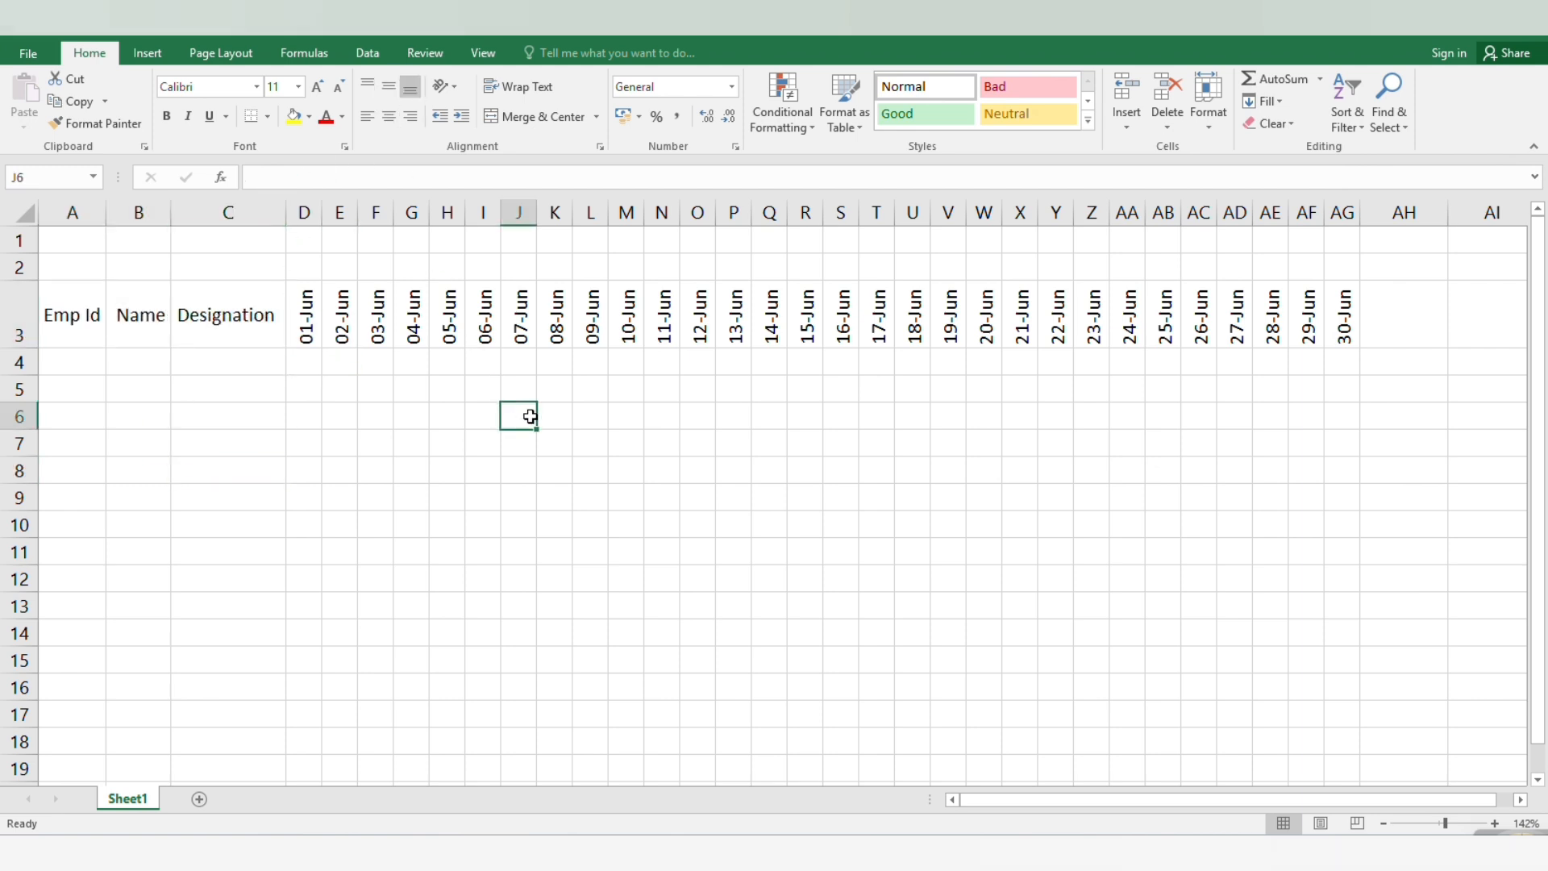
click(694, 379)
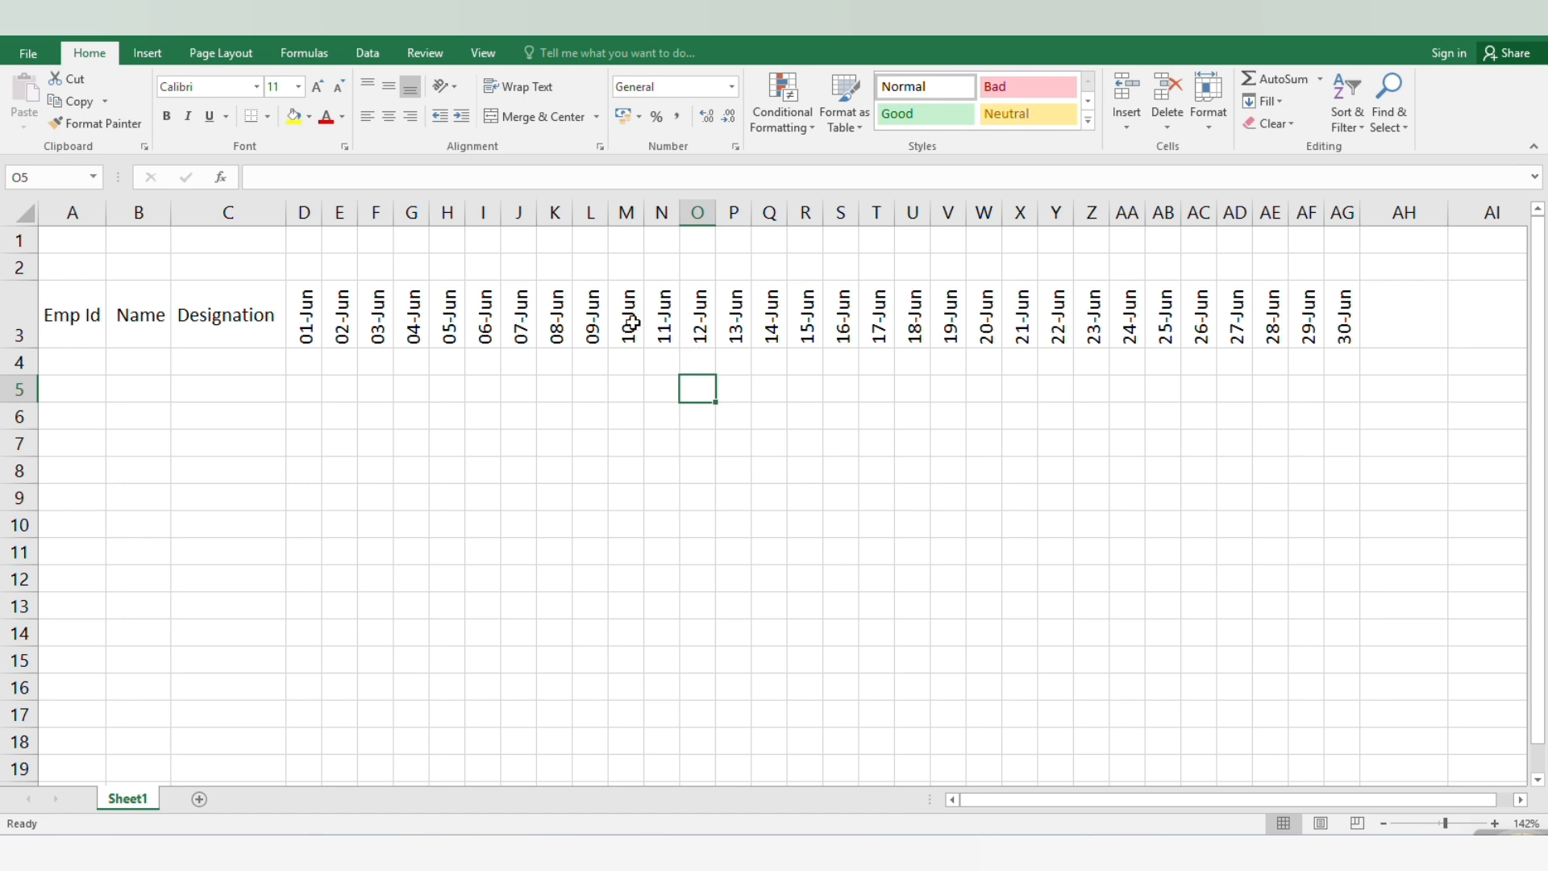
click(87, 332)
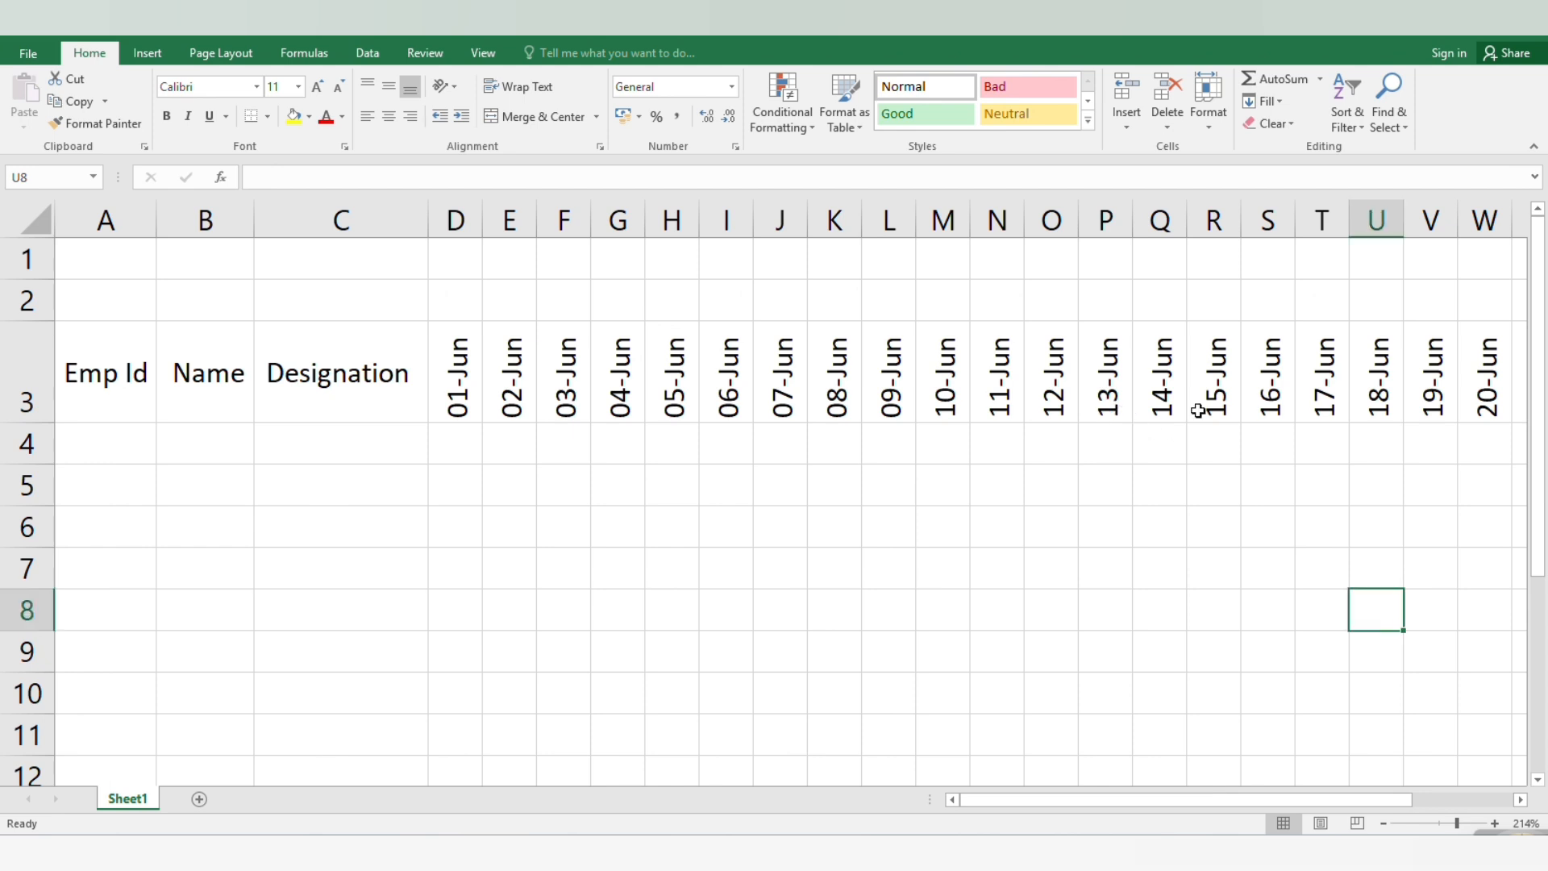
Step: Center cell AH3, just after the 30-Jun column, both ways and enter Total Days as its header
key(Right)
key(Right)
key(Right)
key(Right)
key(Right)
key(Right)
key(Right)
key(Right)
key(Right)
key(Right)
key(Right)
key(Right)
key(Right)
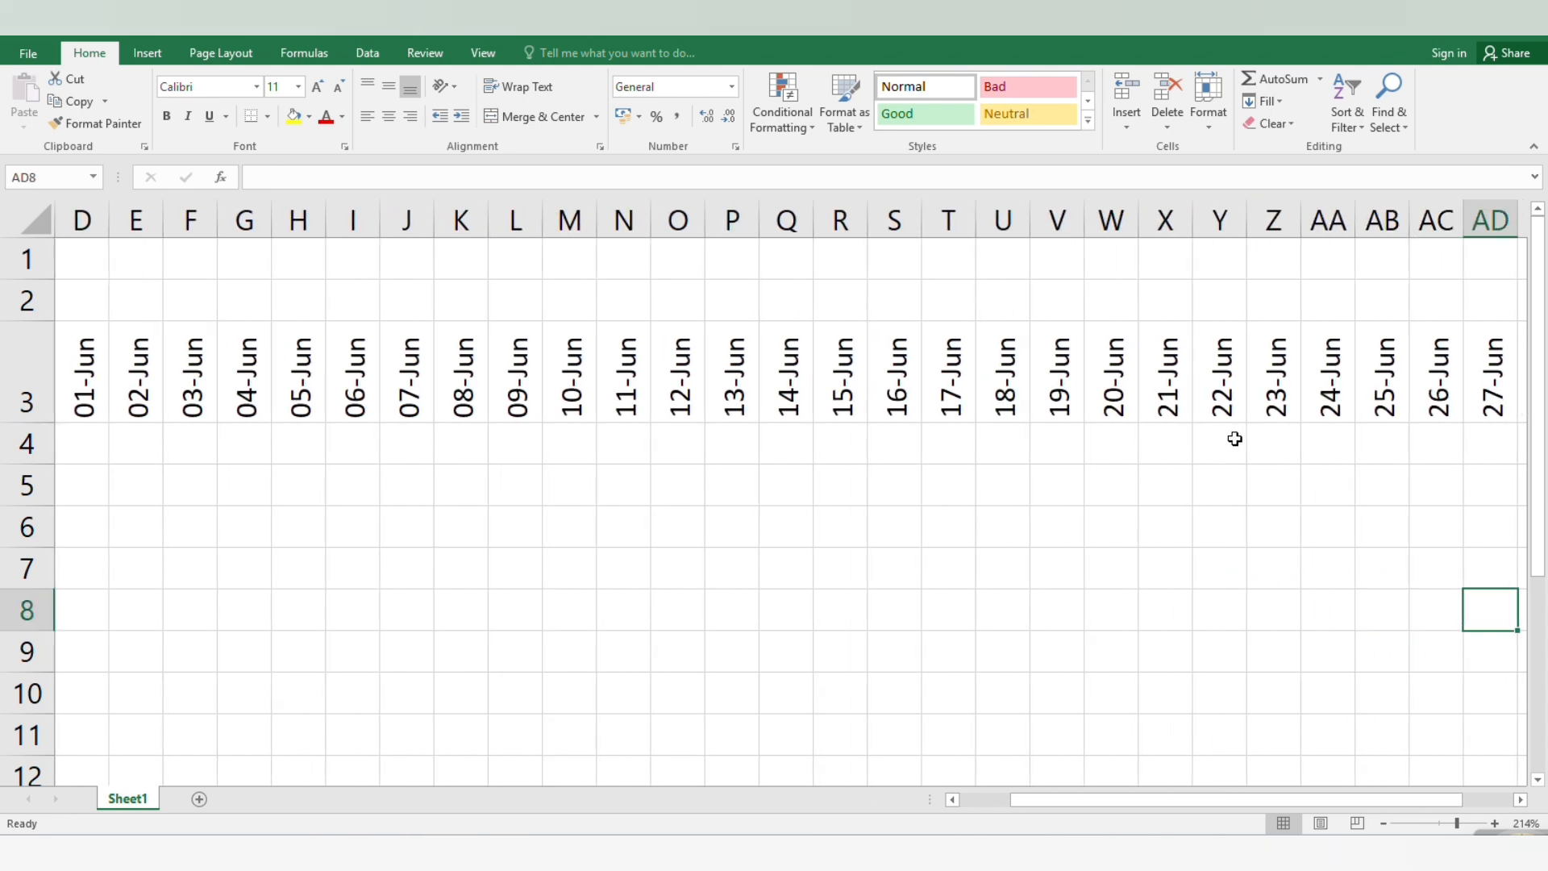
key(Right)
click(1287, 370)
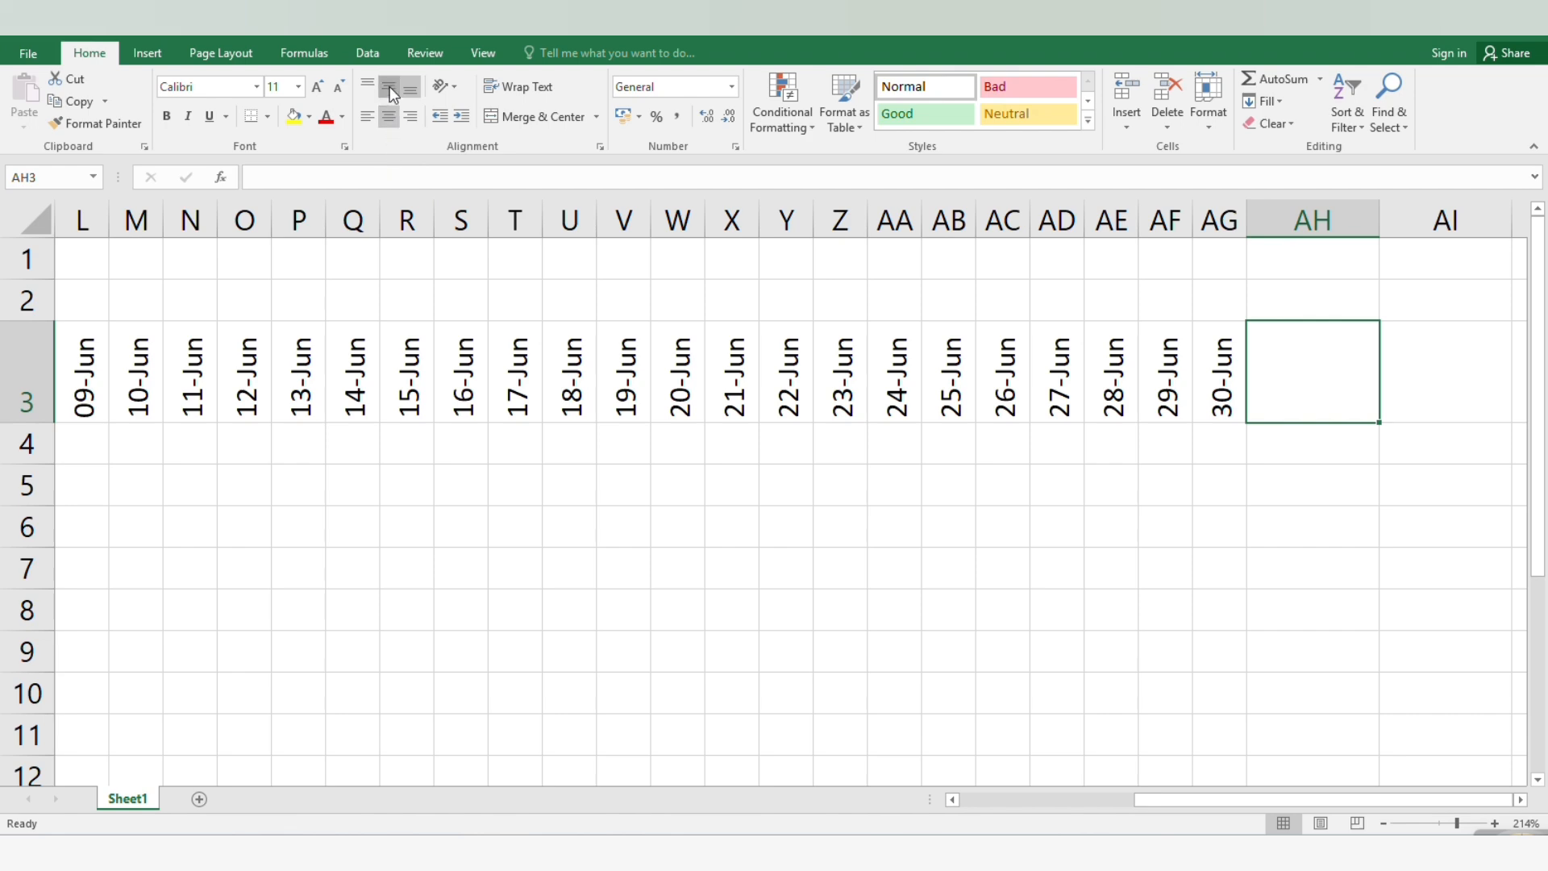
drag(1462, 827, 1468, 824)
scroll(1375, 600, right, 5)
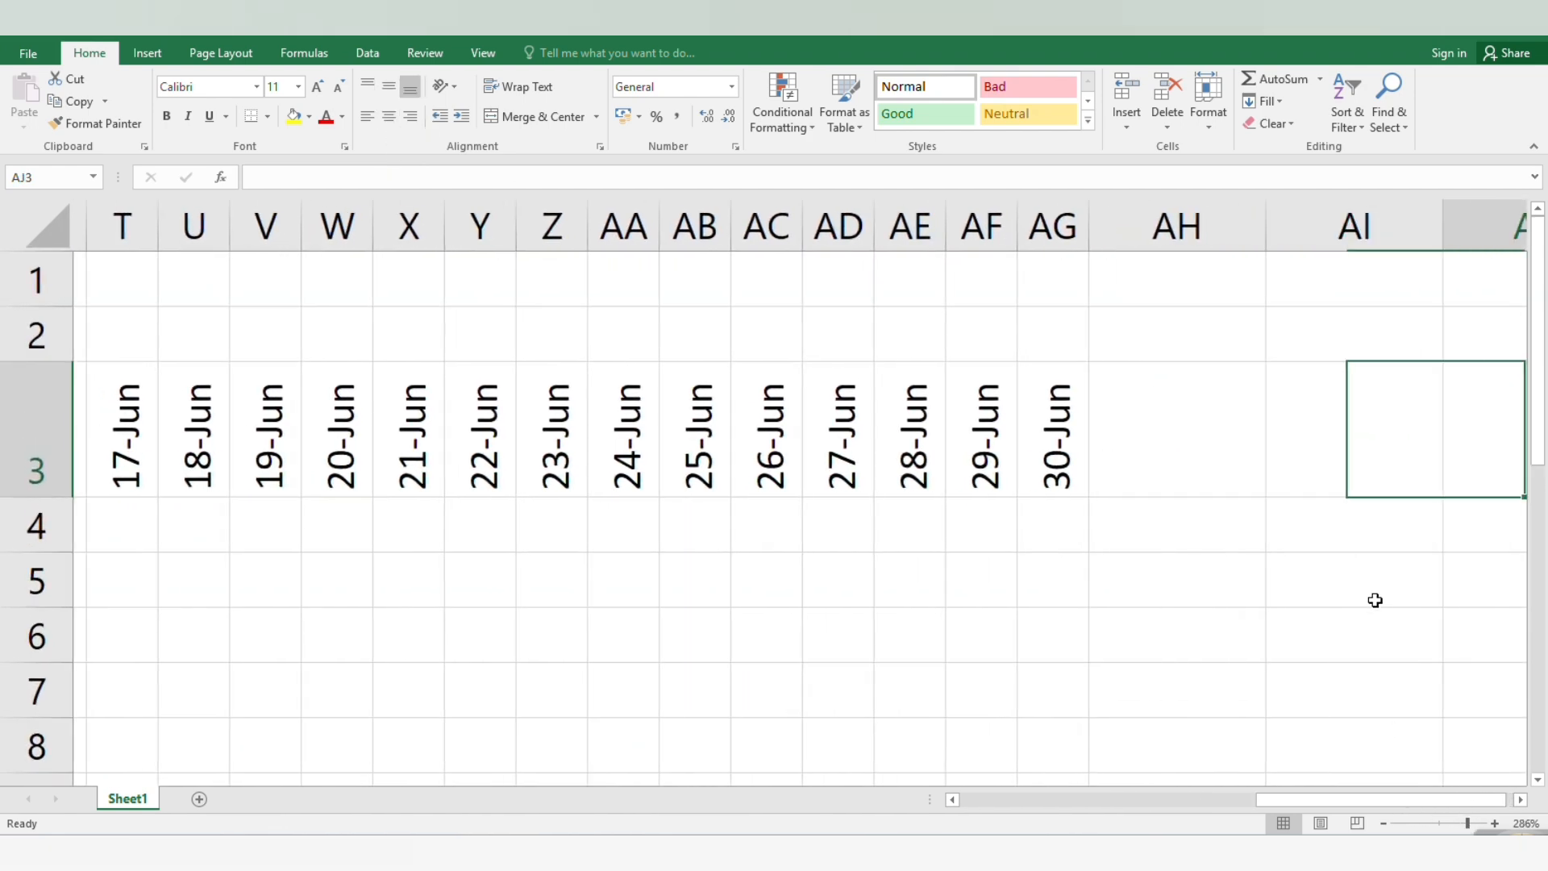
text(T)
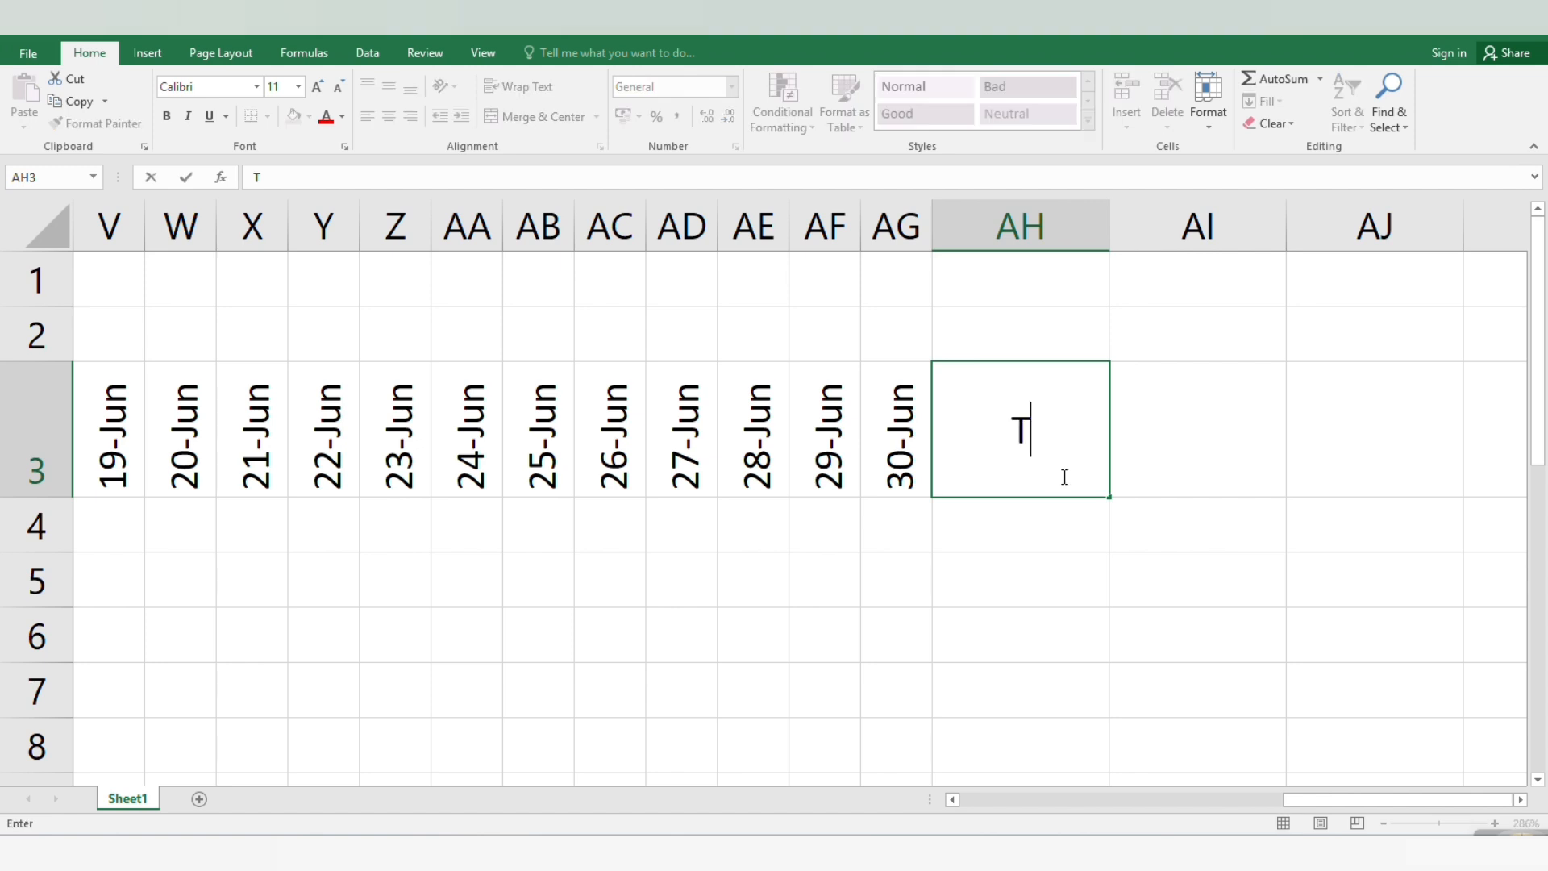
text(otal Days)
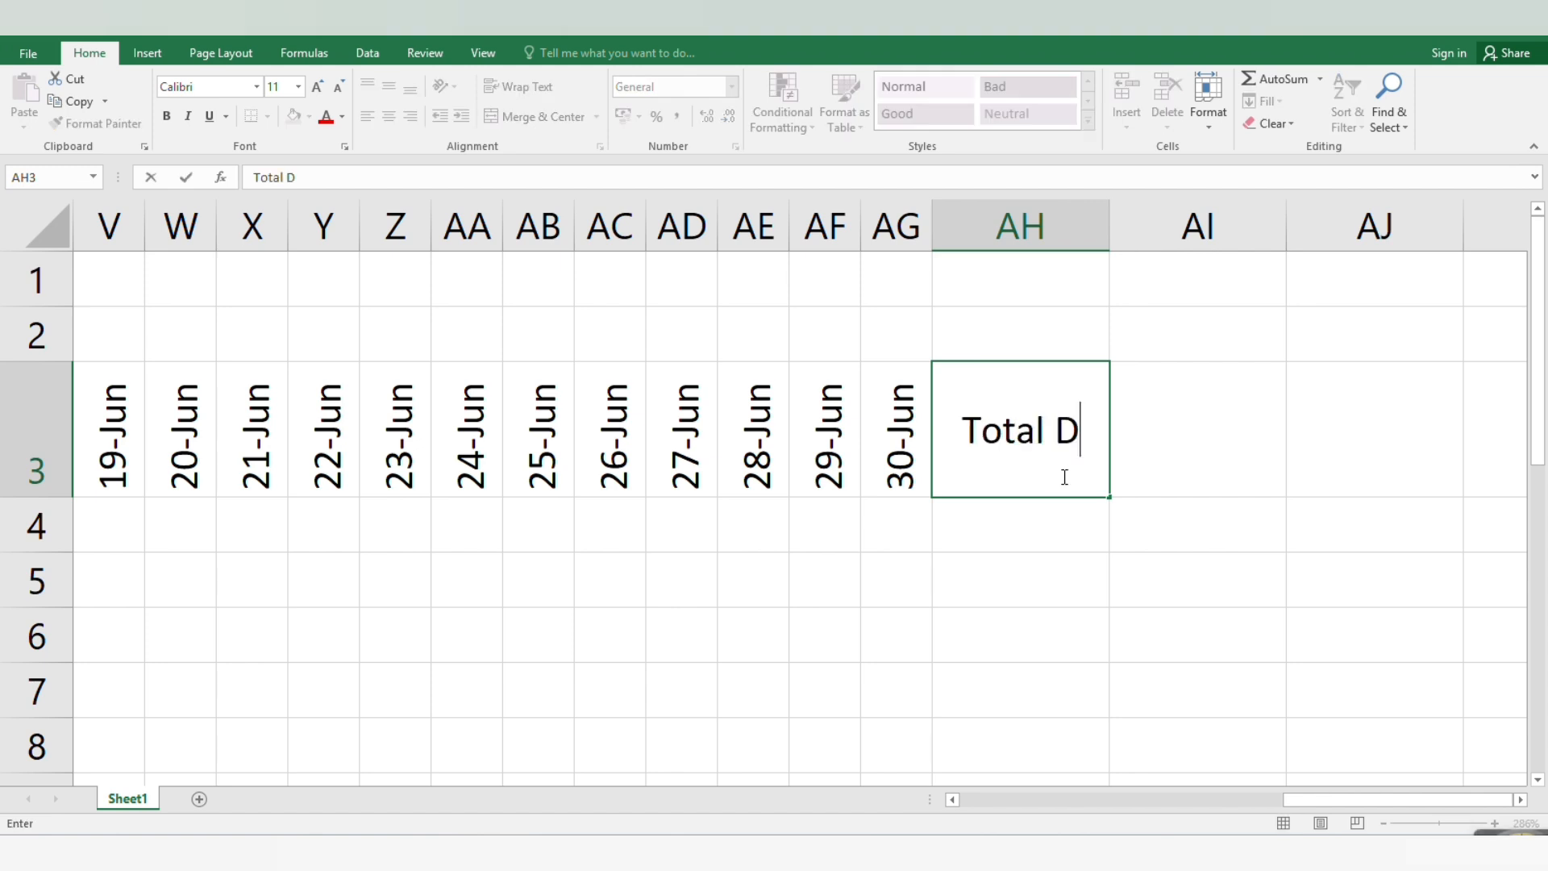
Step: Set the vertical alignment of the empty header cells AI3:AK3 to middle
click(1194, 484)
text(A)
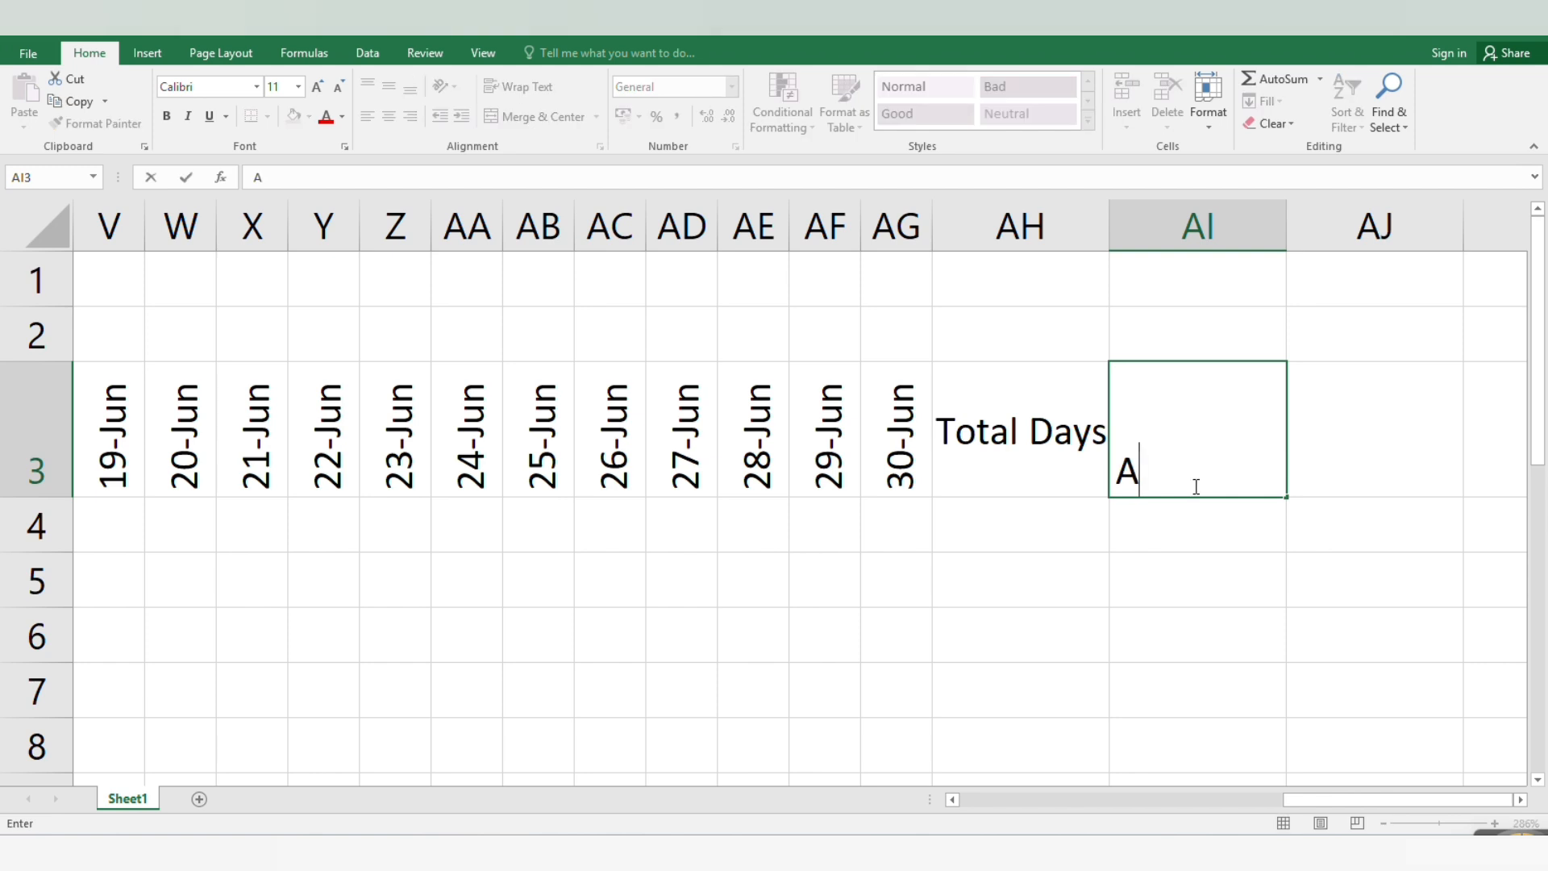
key(BackSpace)
click(1065, 579)
drag(1185, 436, 1492, 433)
click(389, 86)
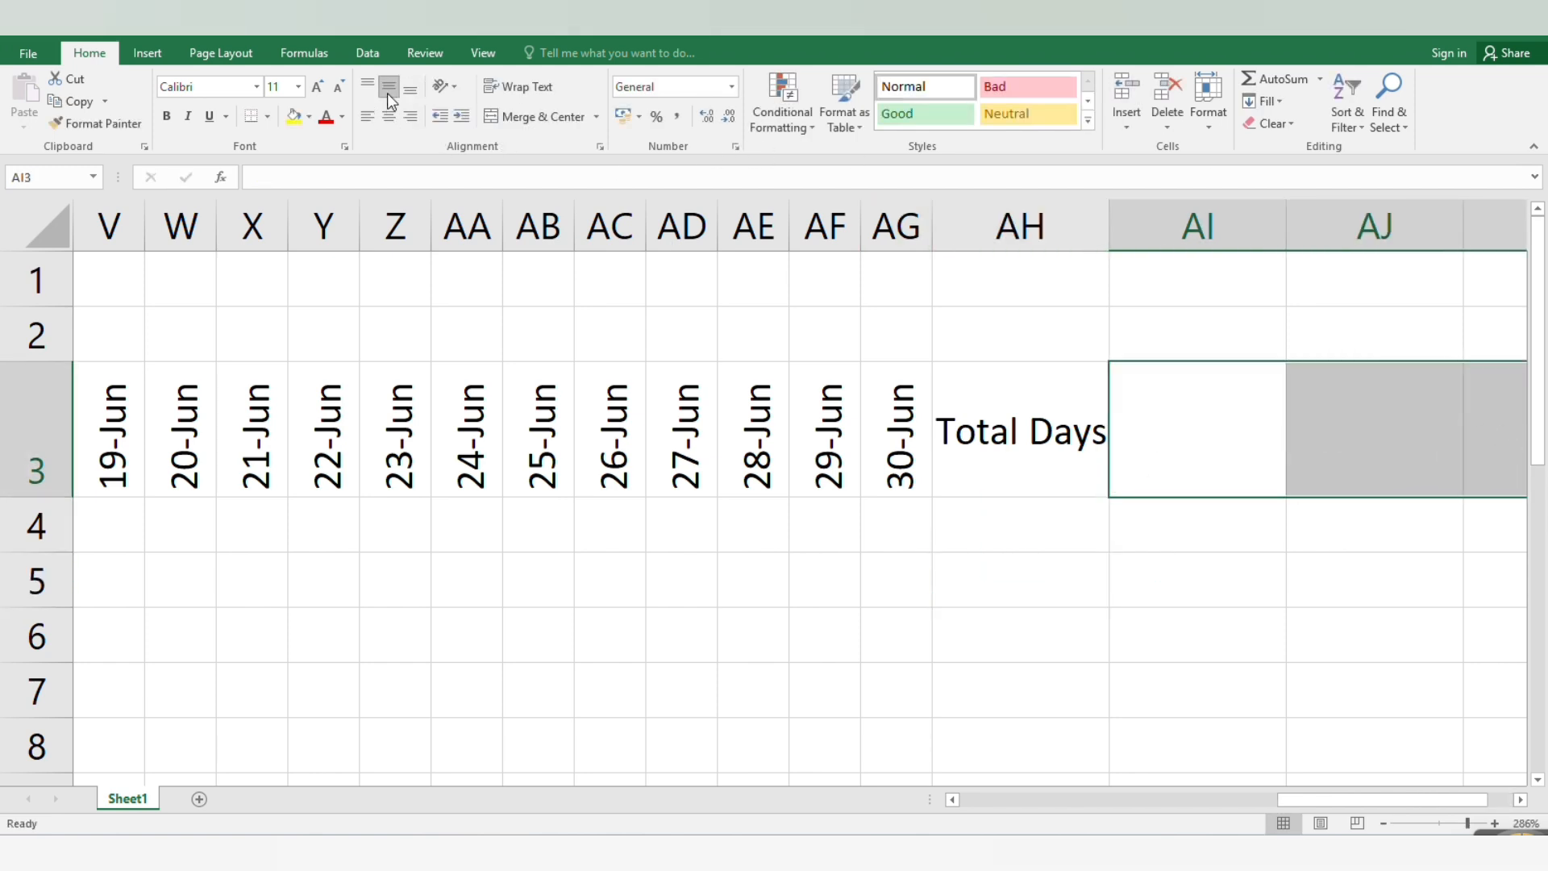
Step: Enter the headers Absent in cell AI3 and Half Day in cell AJ3
click(1169, 433)
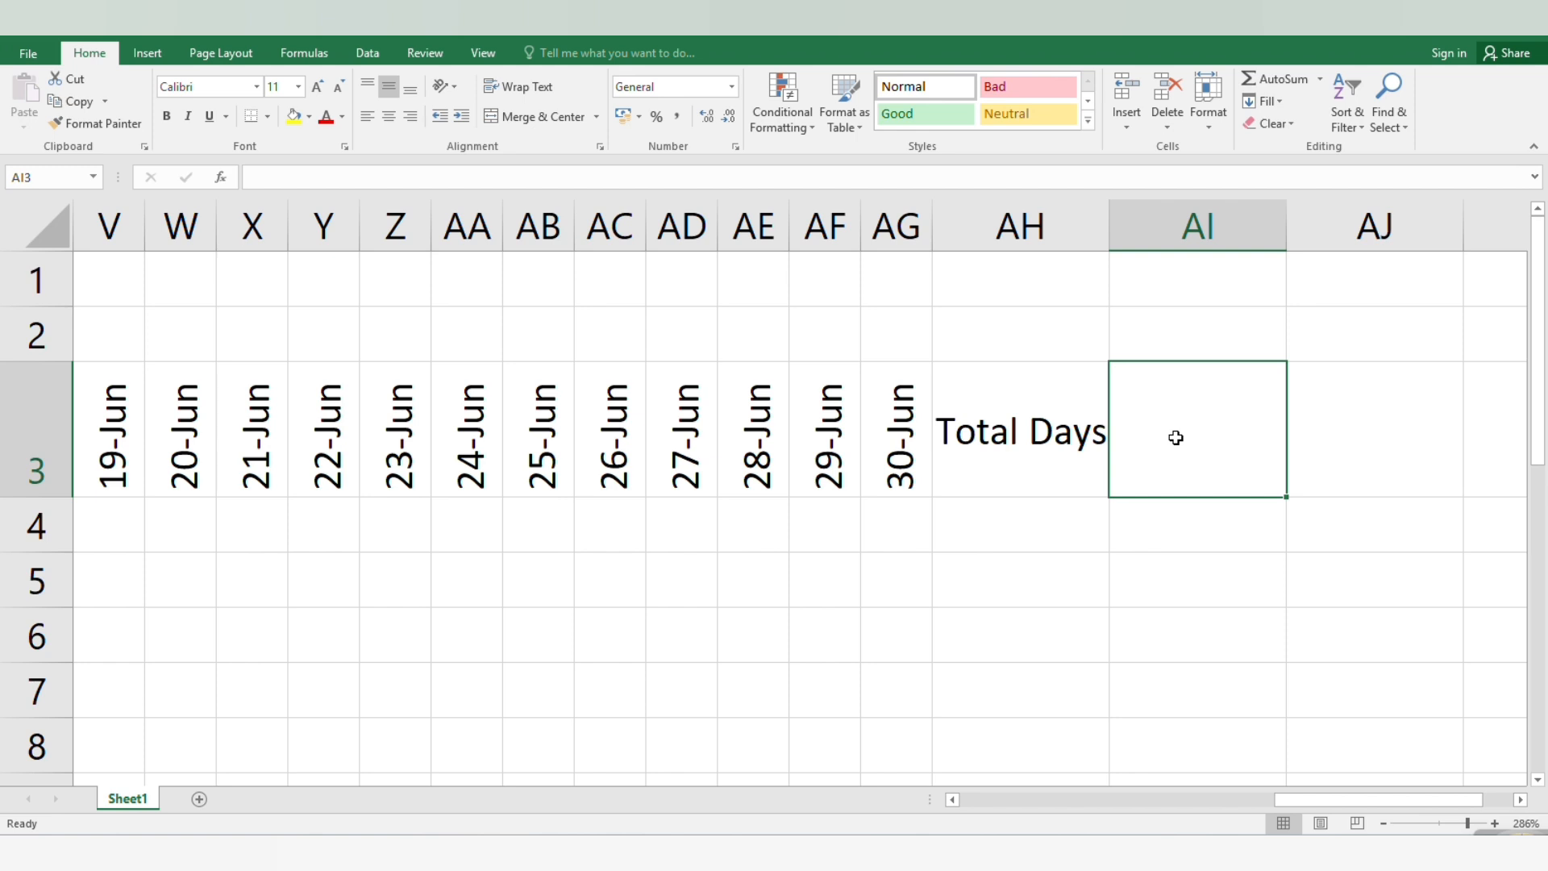
text(a)
key(BackSpace)
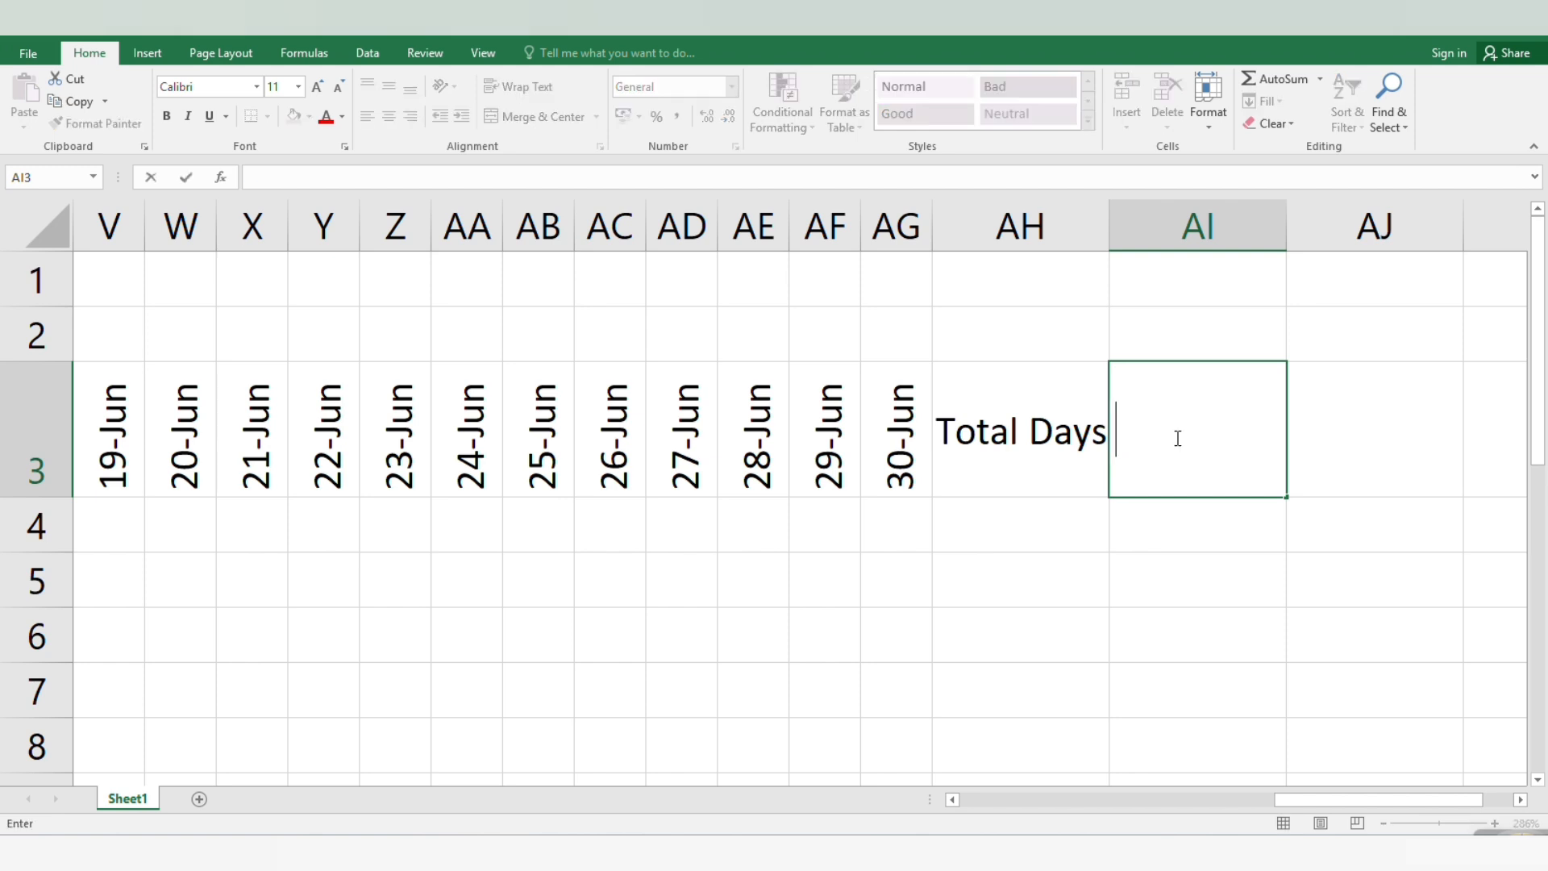
text(Absent)
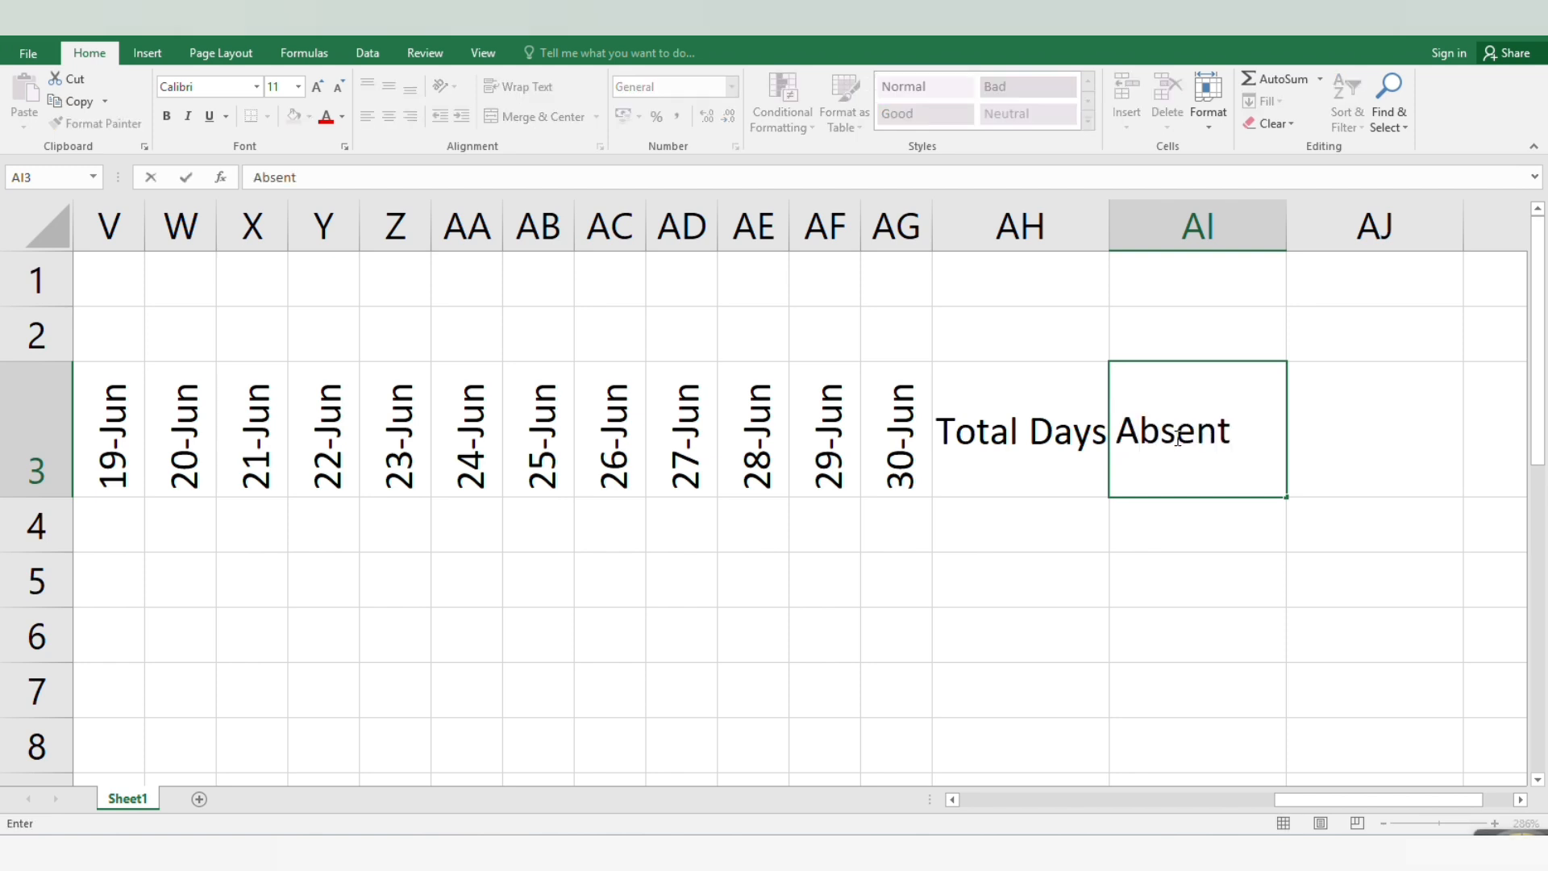
key(Tab)
text(H)
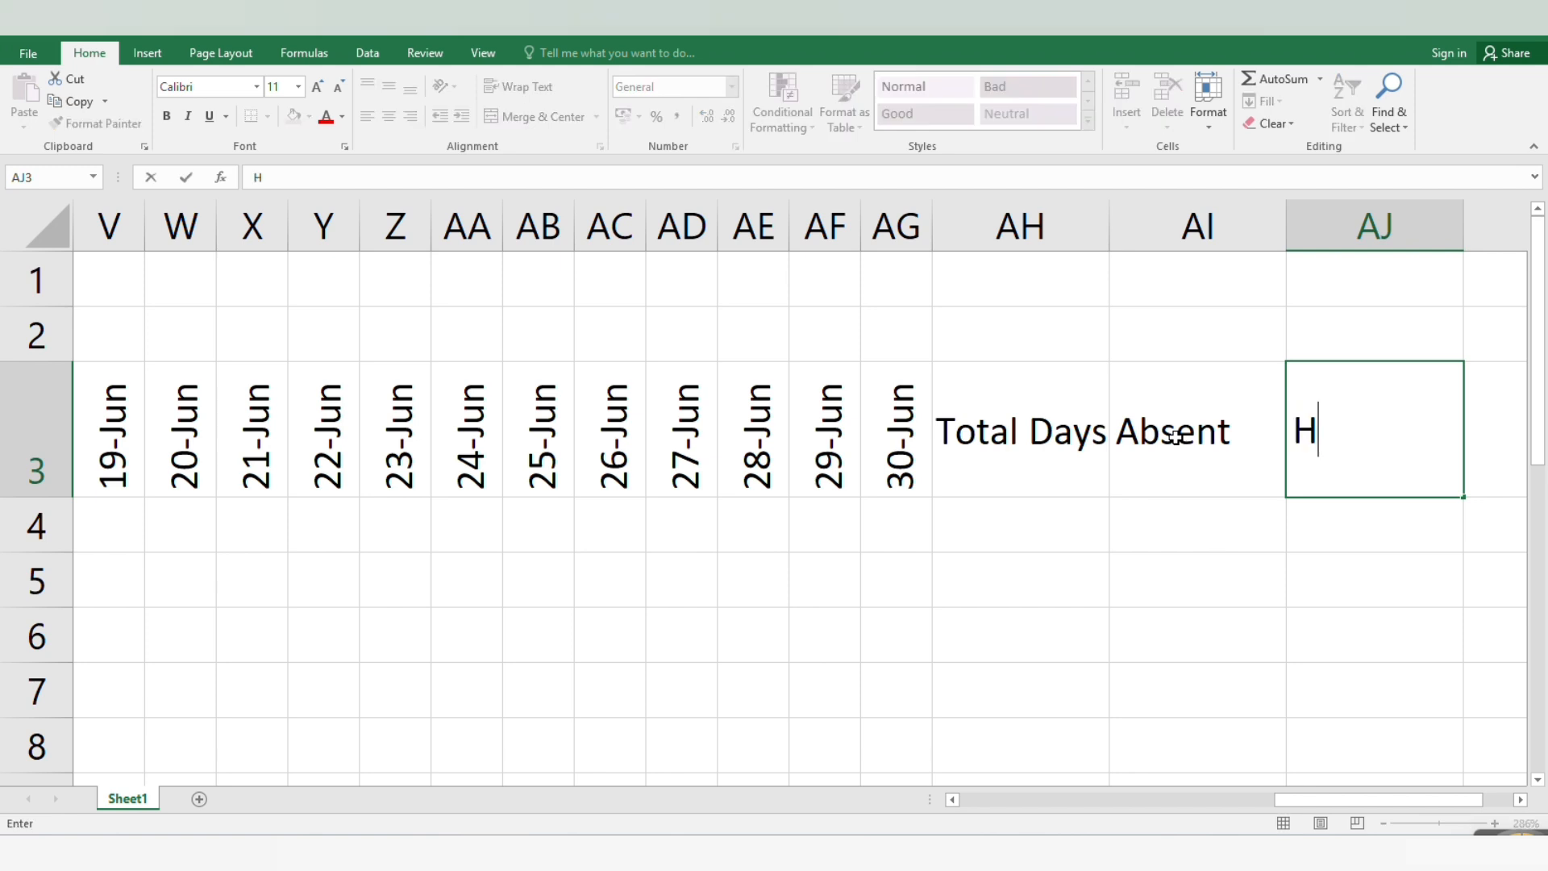
text(alf Day)
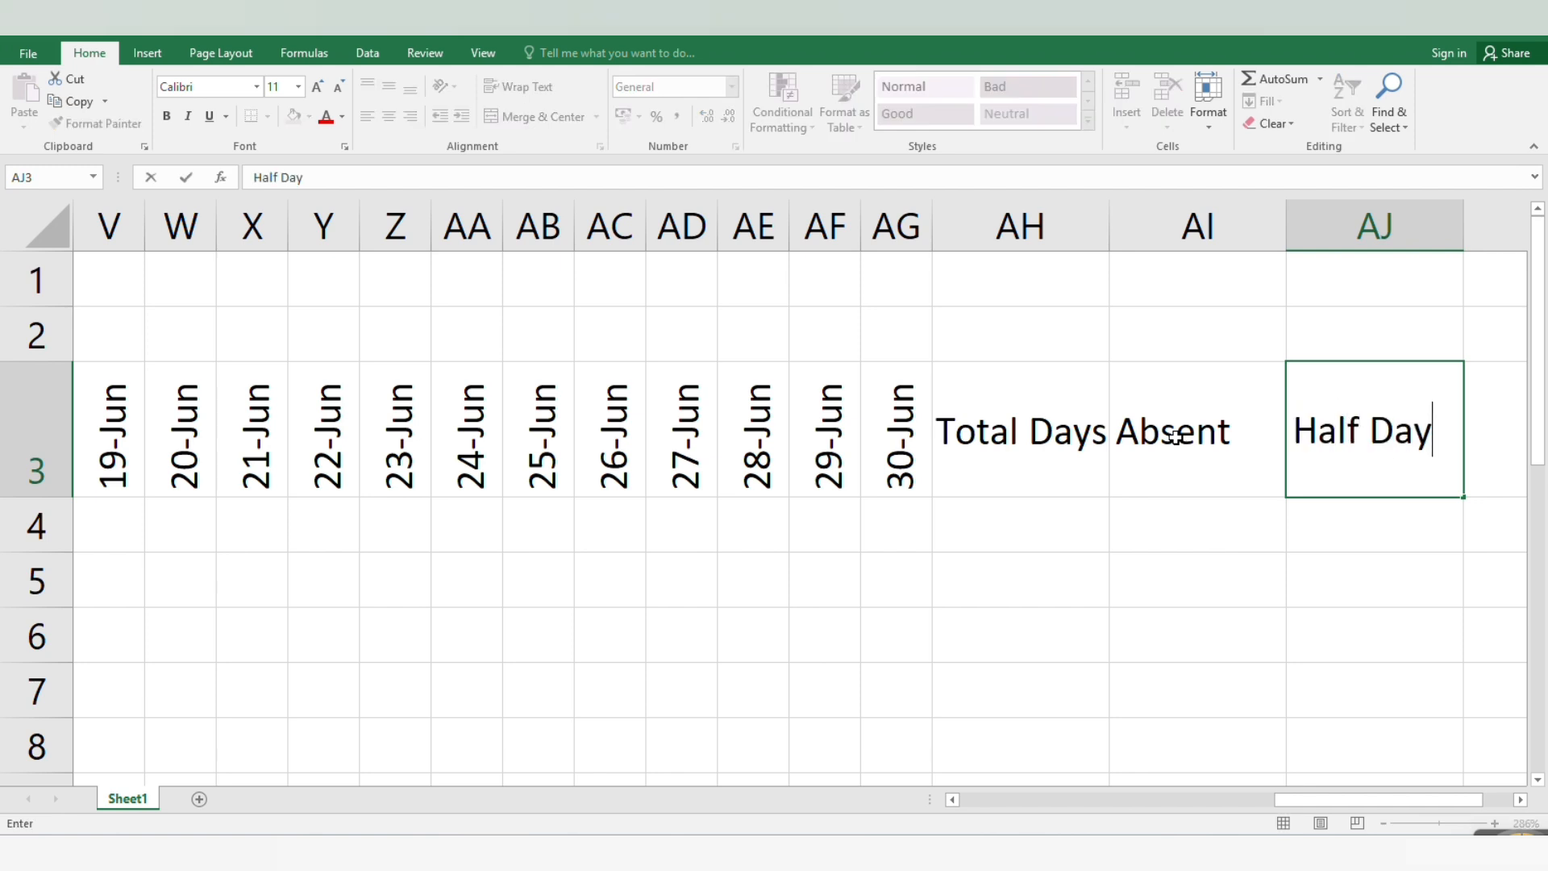
Step: Enter the headers Leave in cell AK3 and Present in cell AL3
key(Tab)
text(Lea)
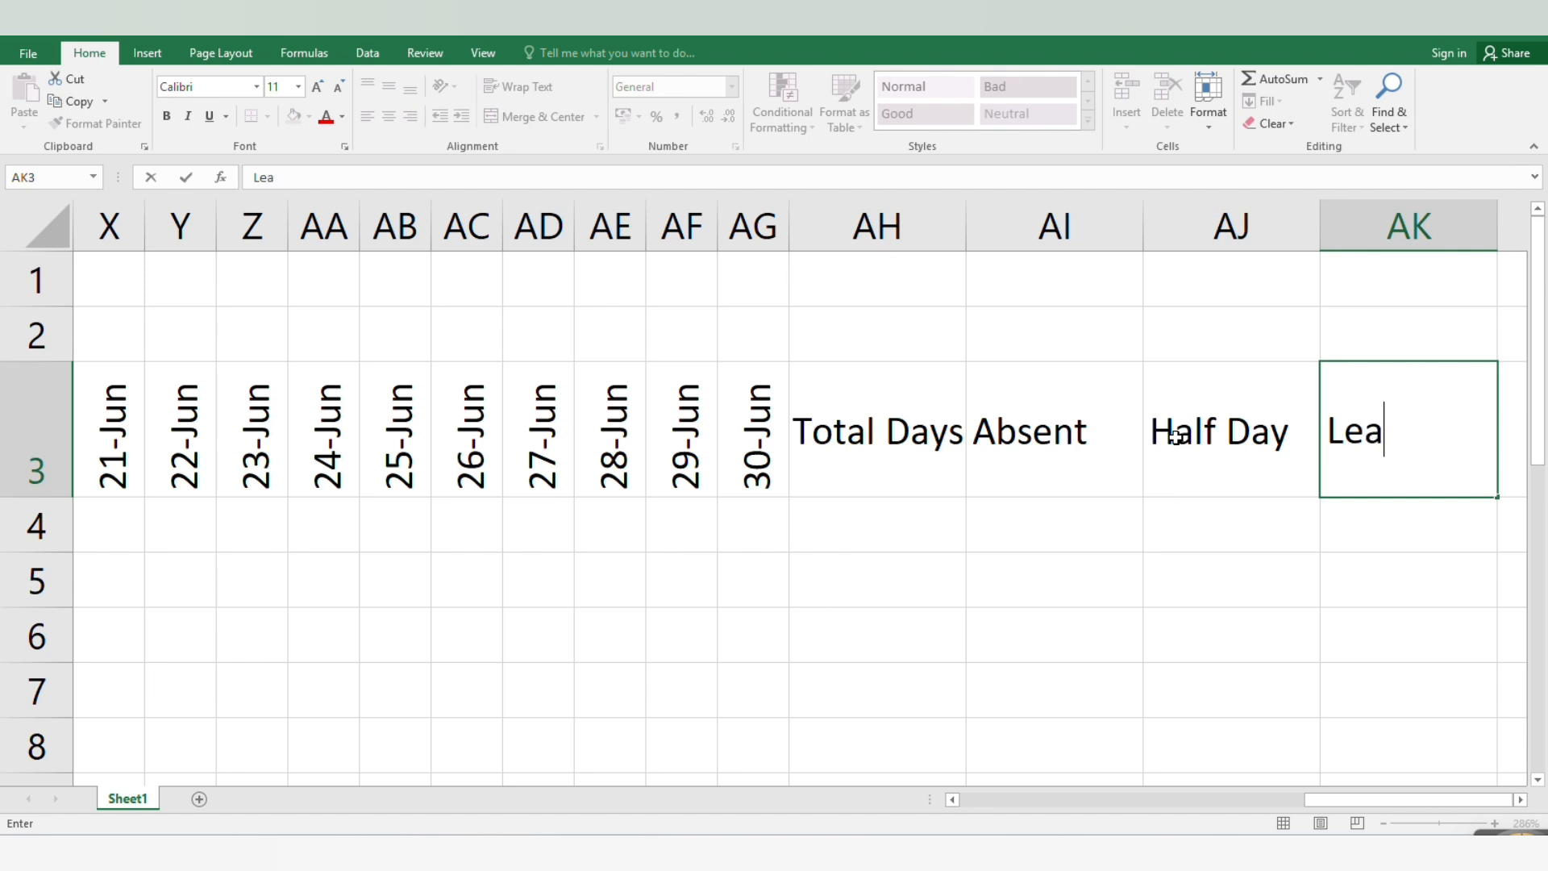
text(ve)
key(Tab)
text(P)
key(BackSpace)
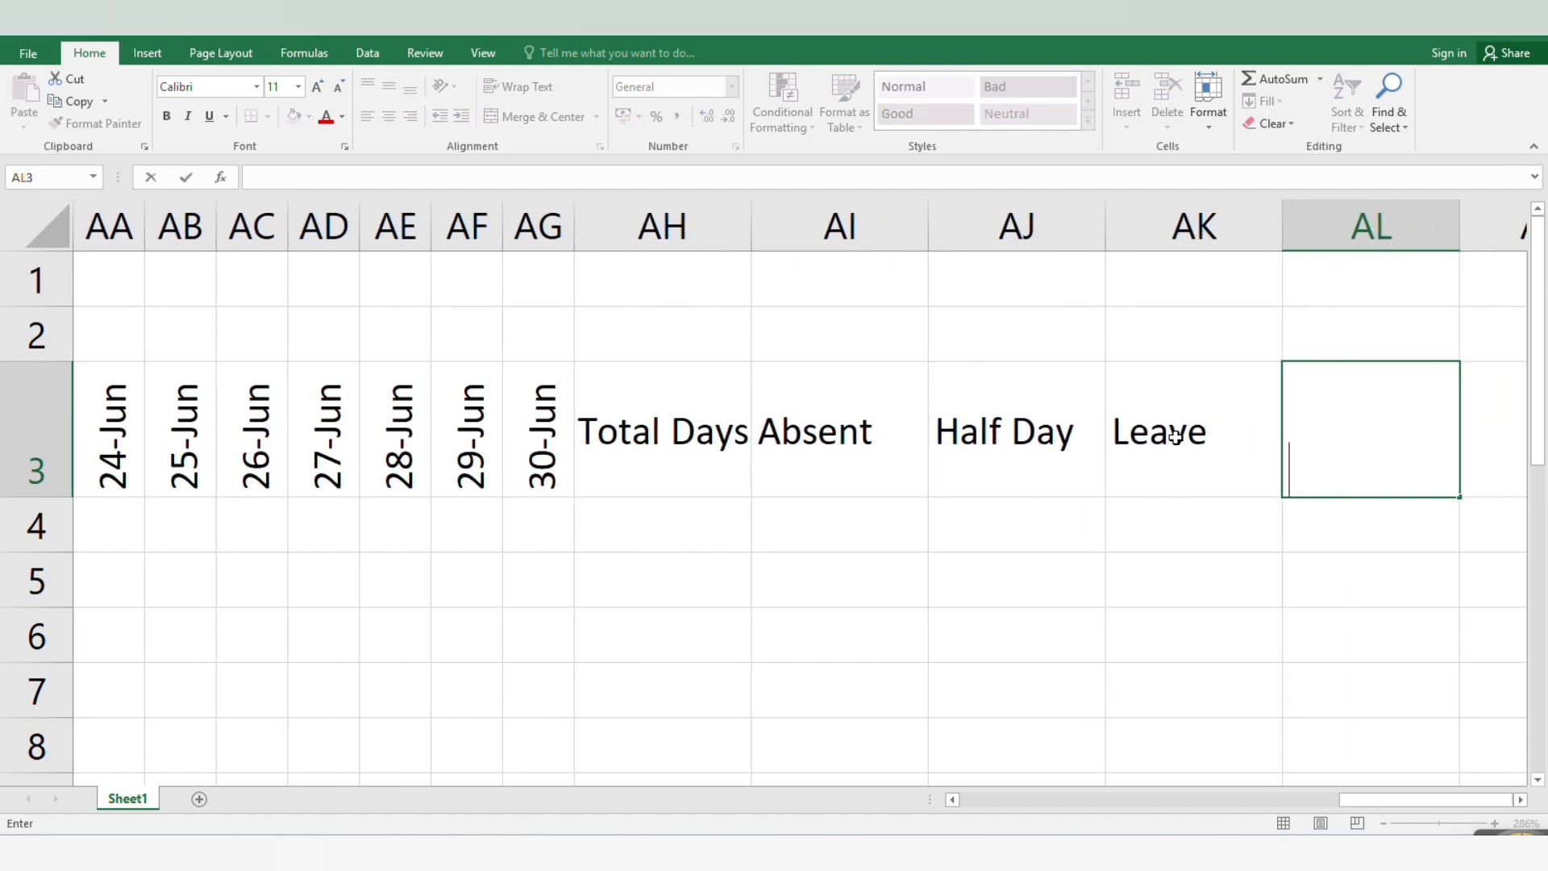
text(Prese)
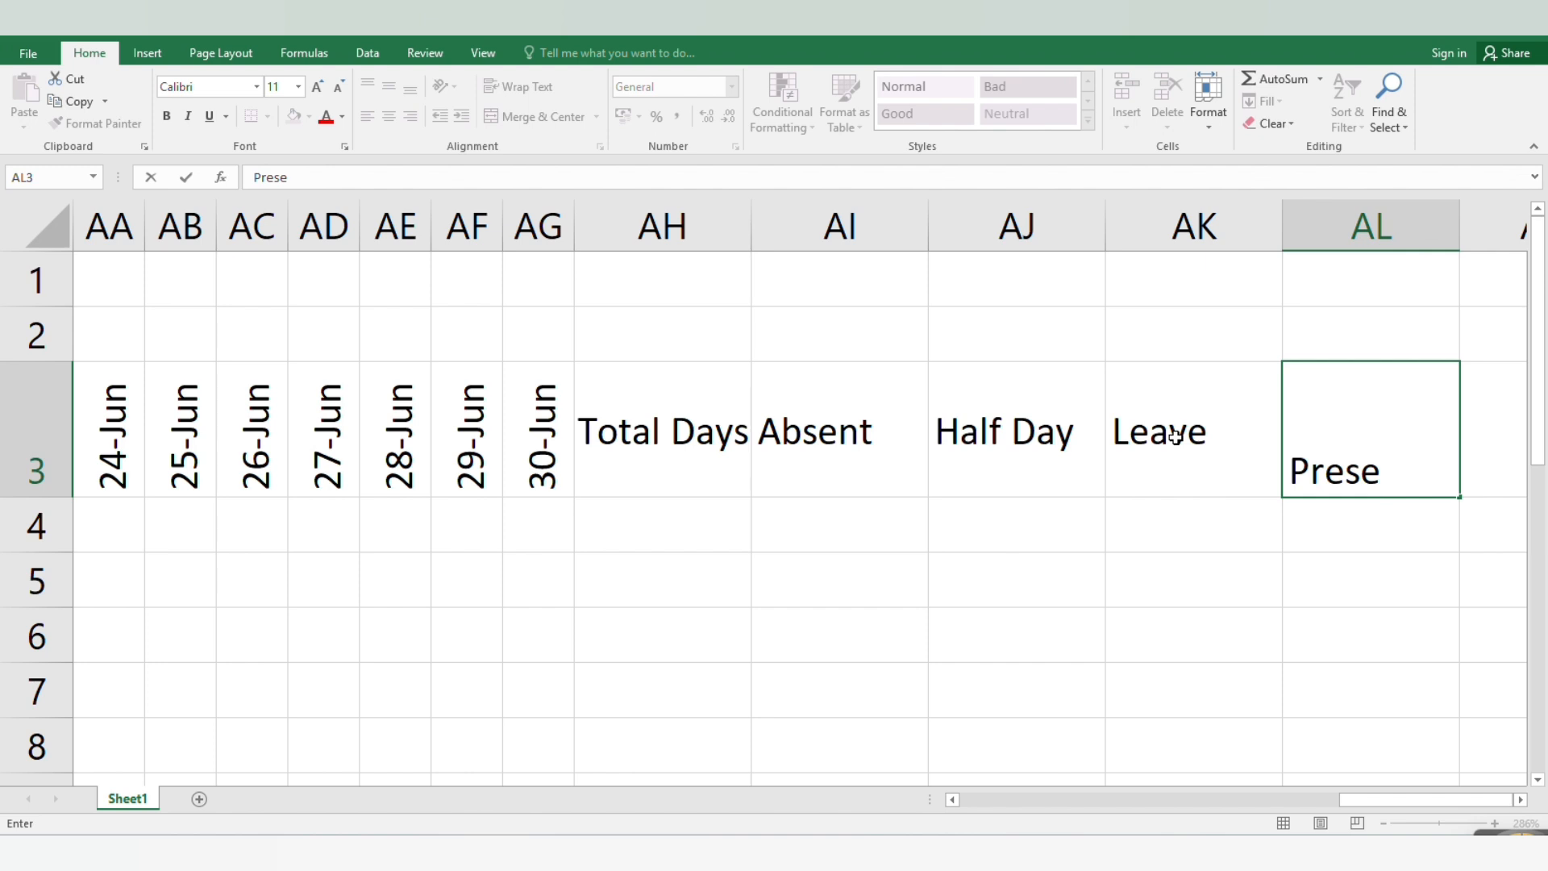
text(nt)
key(Return)
click(1314, 467)
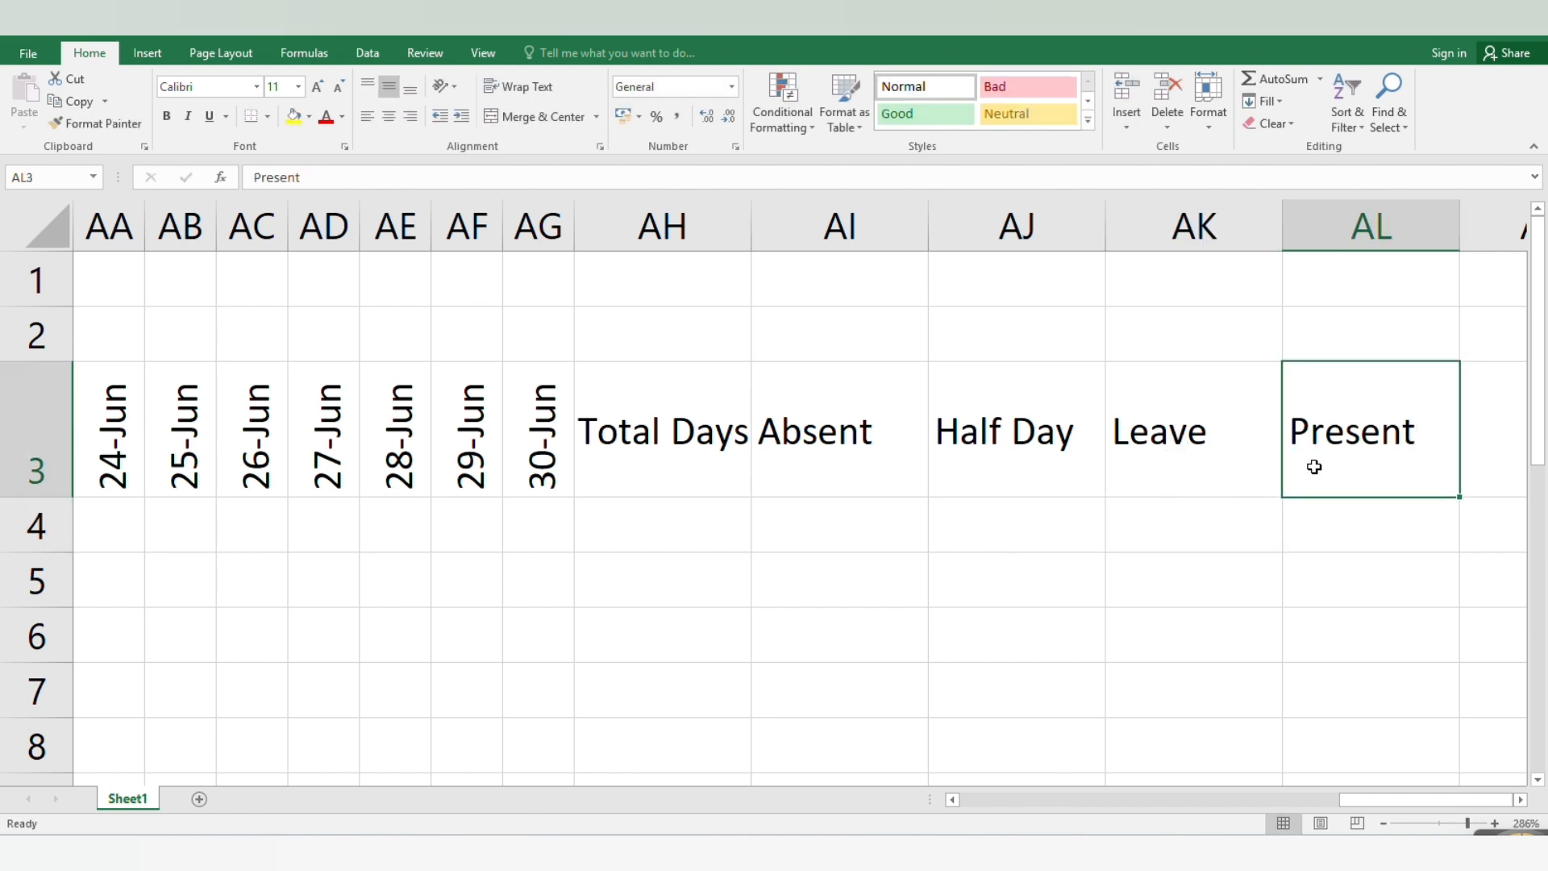
Step: Center the summary headers from Total Days to Present in AH3:AL3 horizontally
drag(705, 438, 1372, 474)
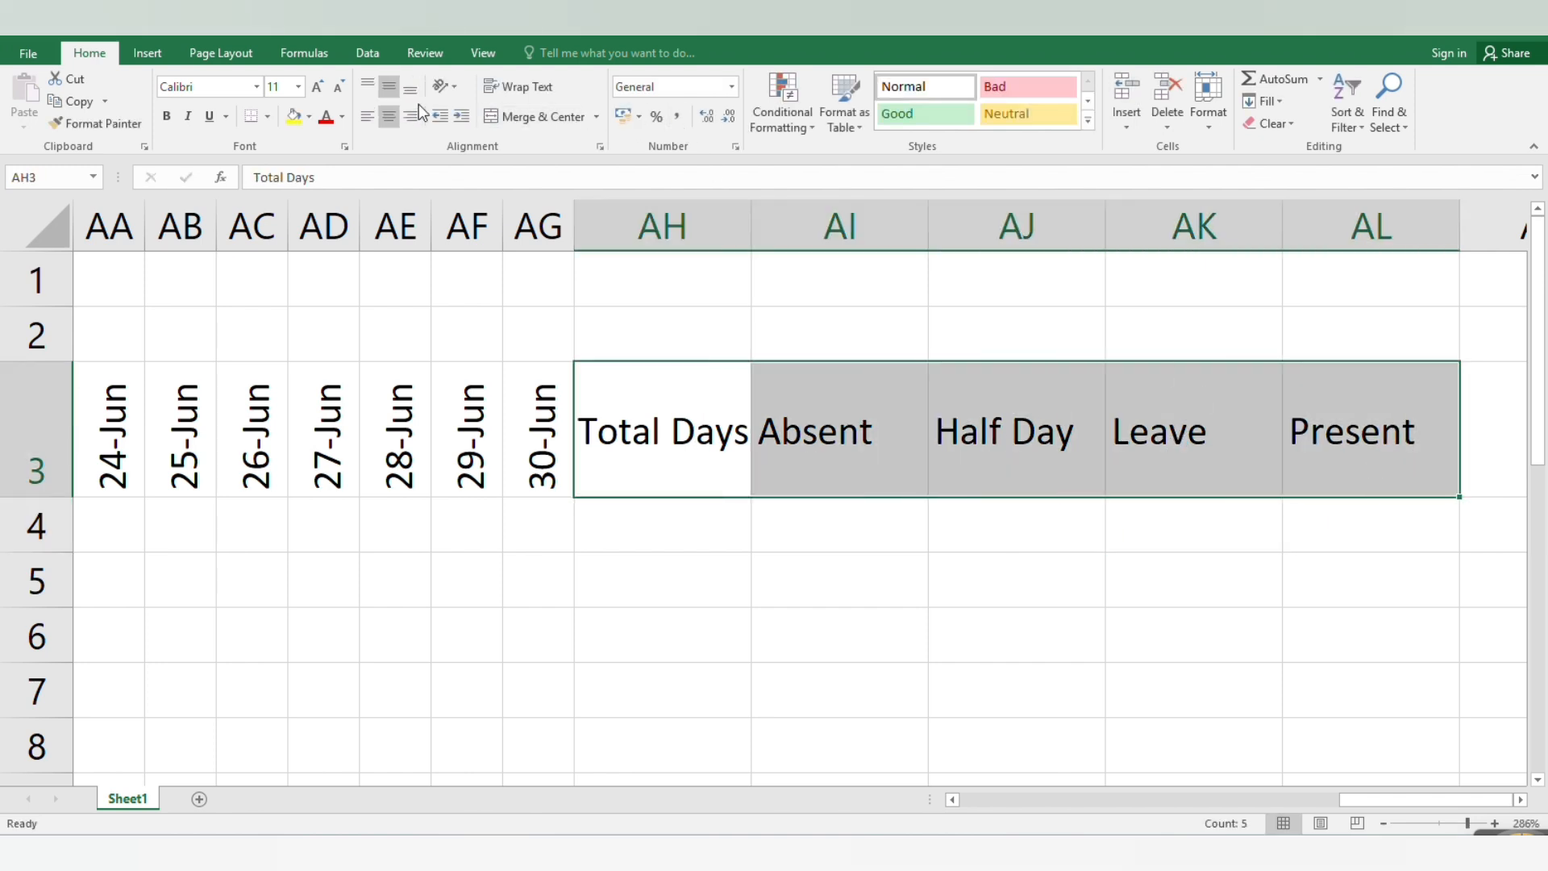
click(395, 115)
click(788, 586)
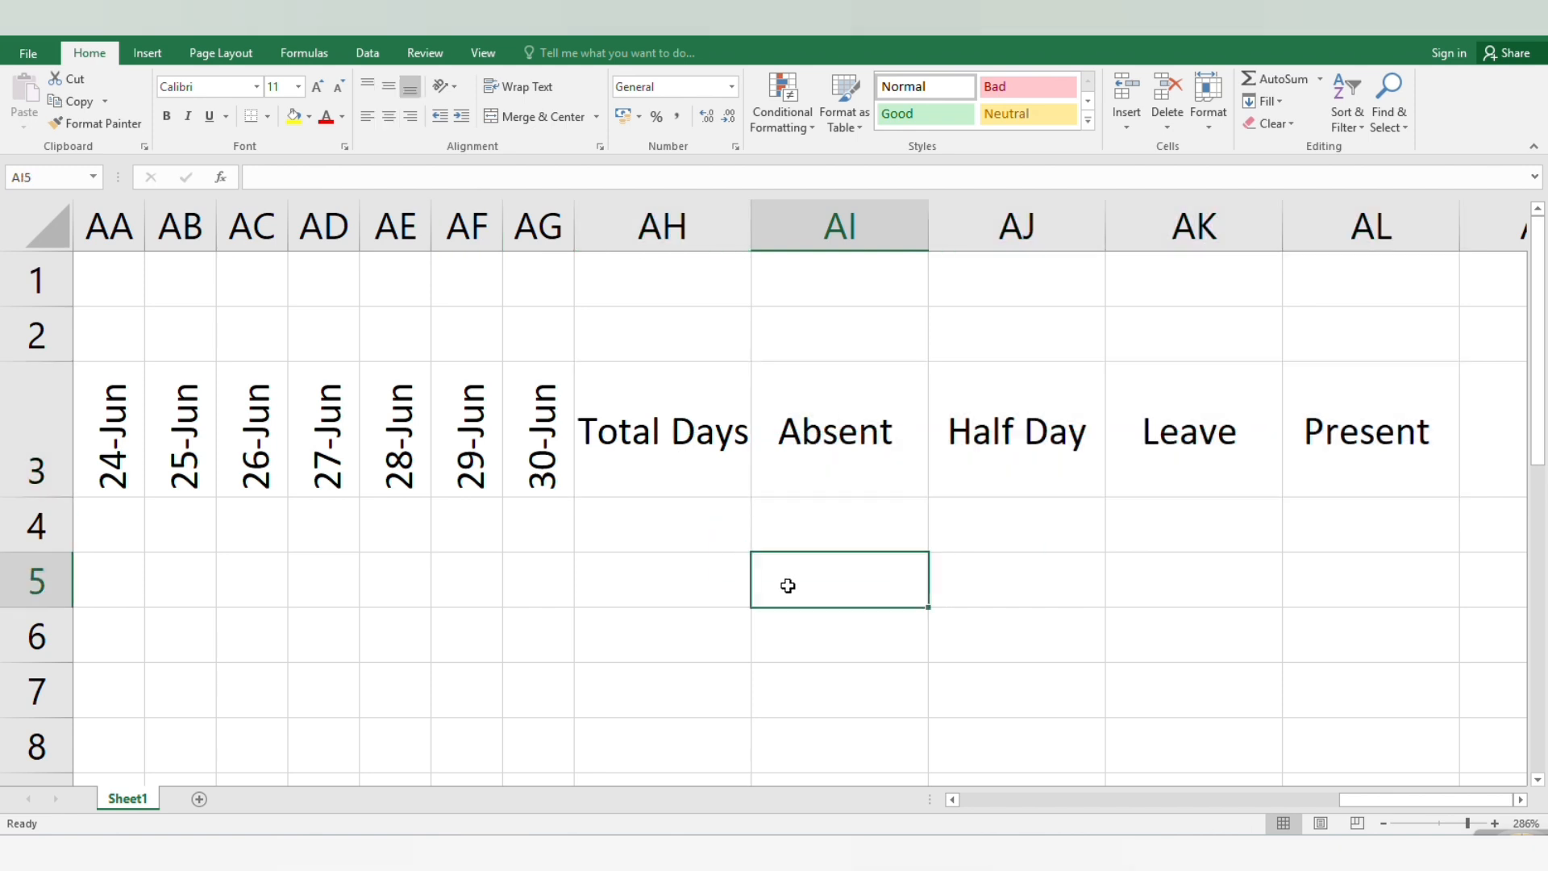
Step: Autofit the widths of columns AH to AL to the summary headers in row 3
drag(669, 451, 1371, 451)
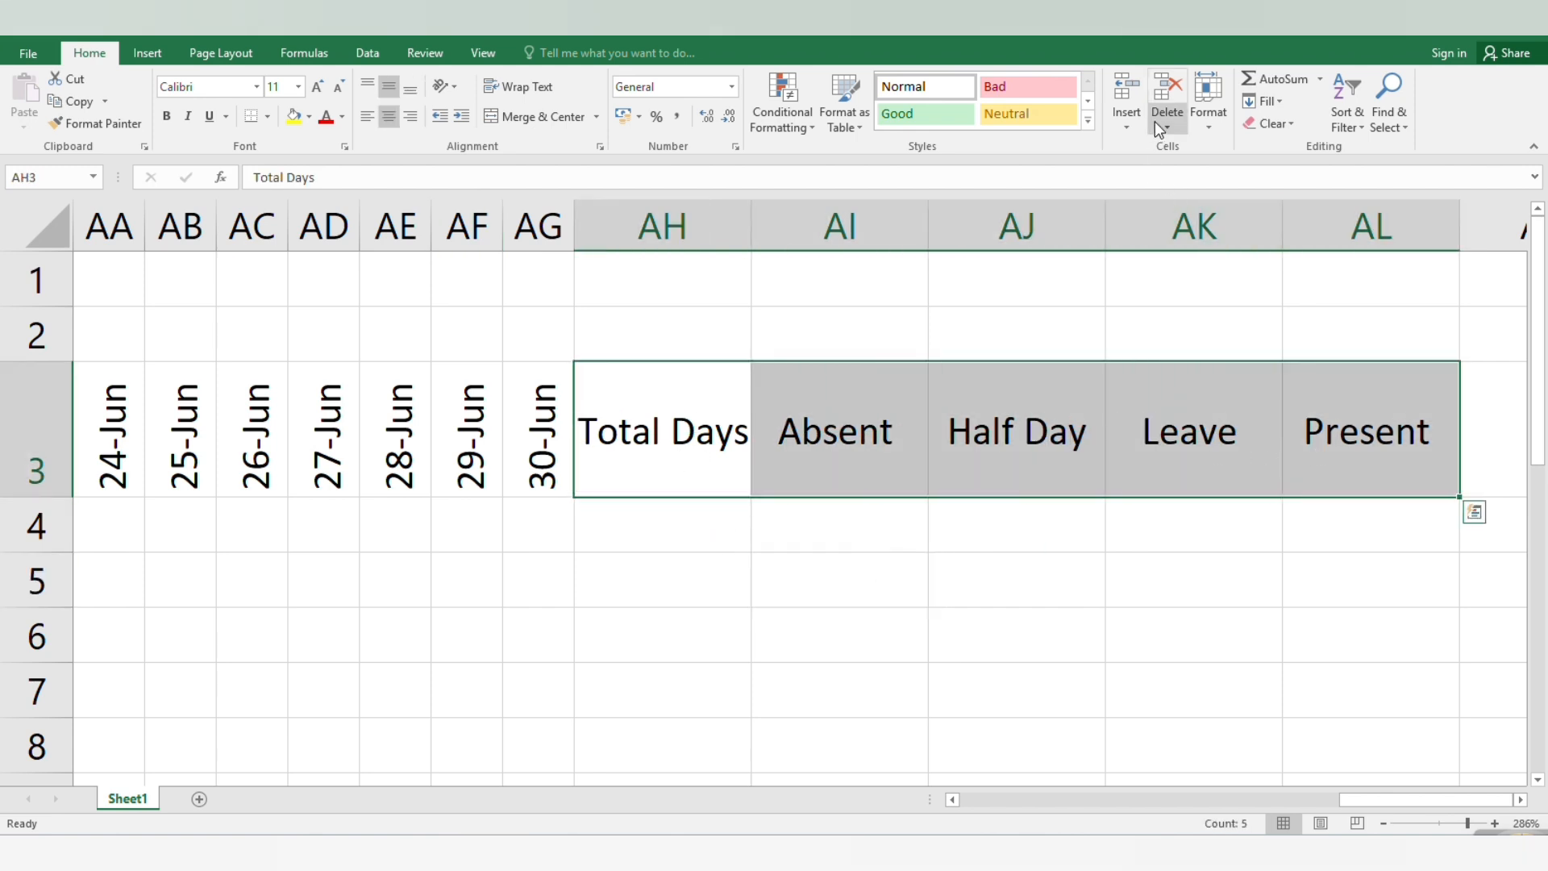
click(1208, 105)
click(1258, 240)
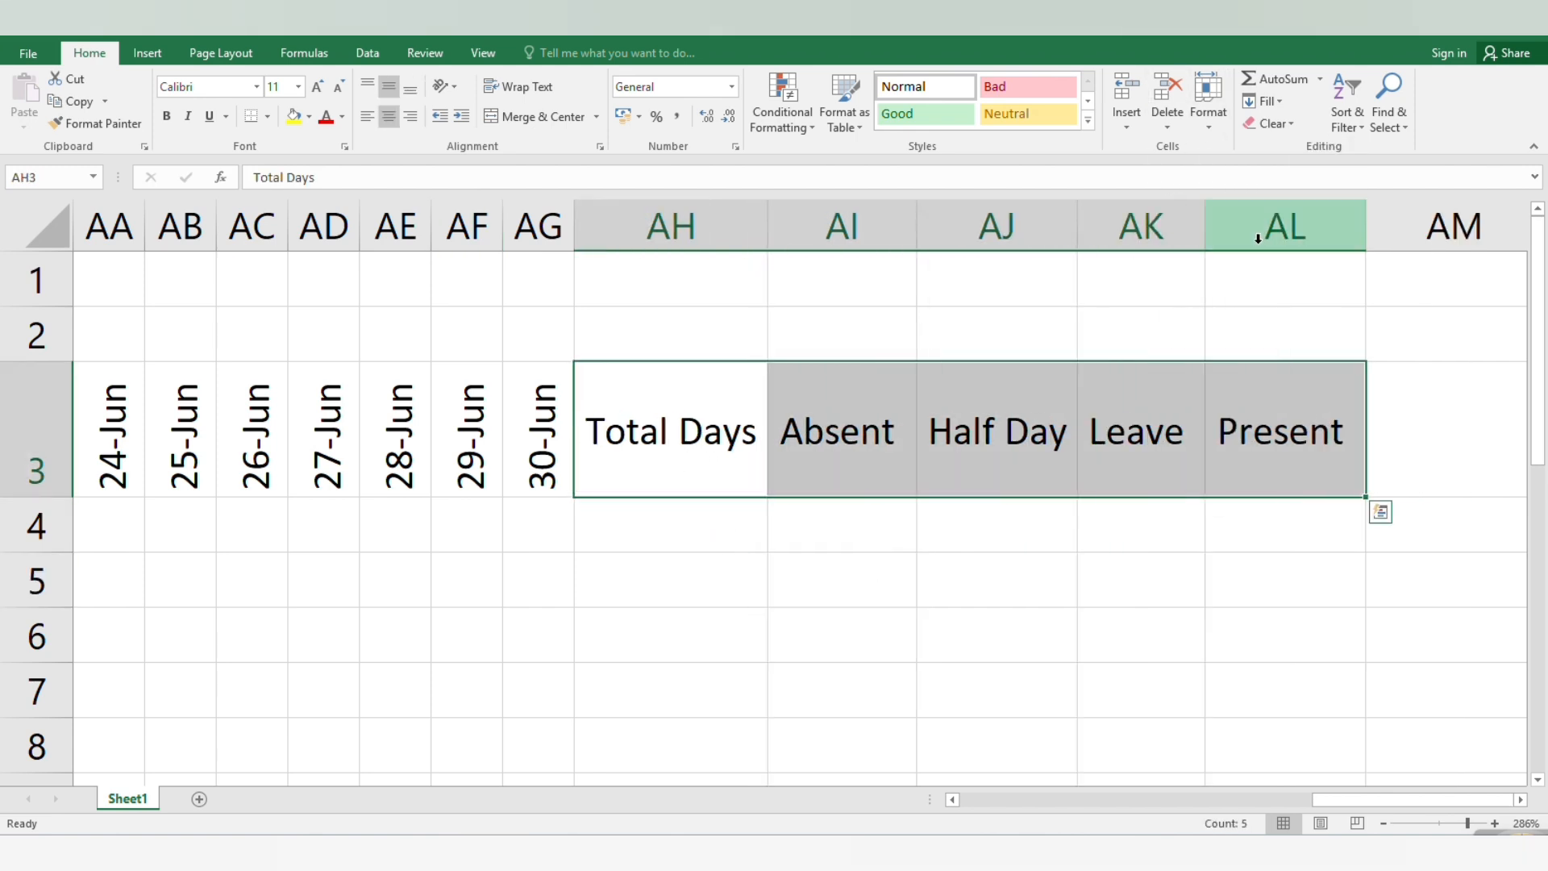
click(1165, 597)
click(605, 419)
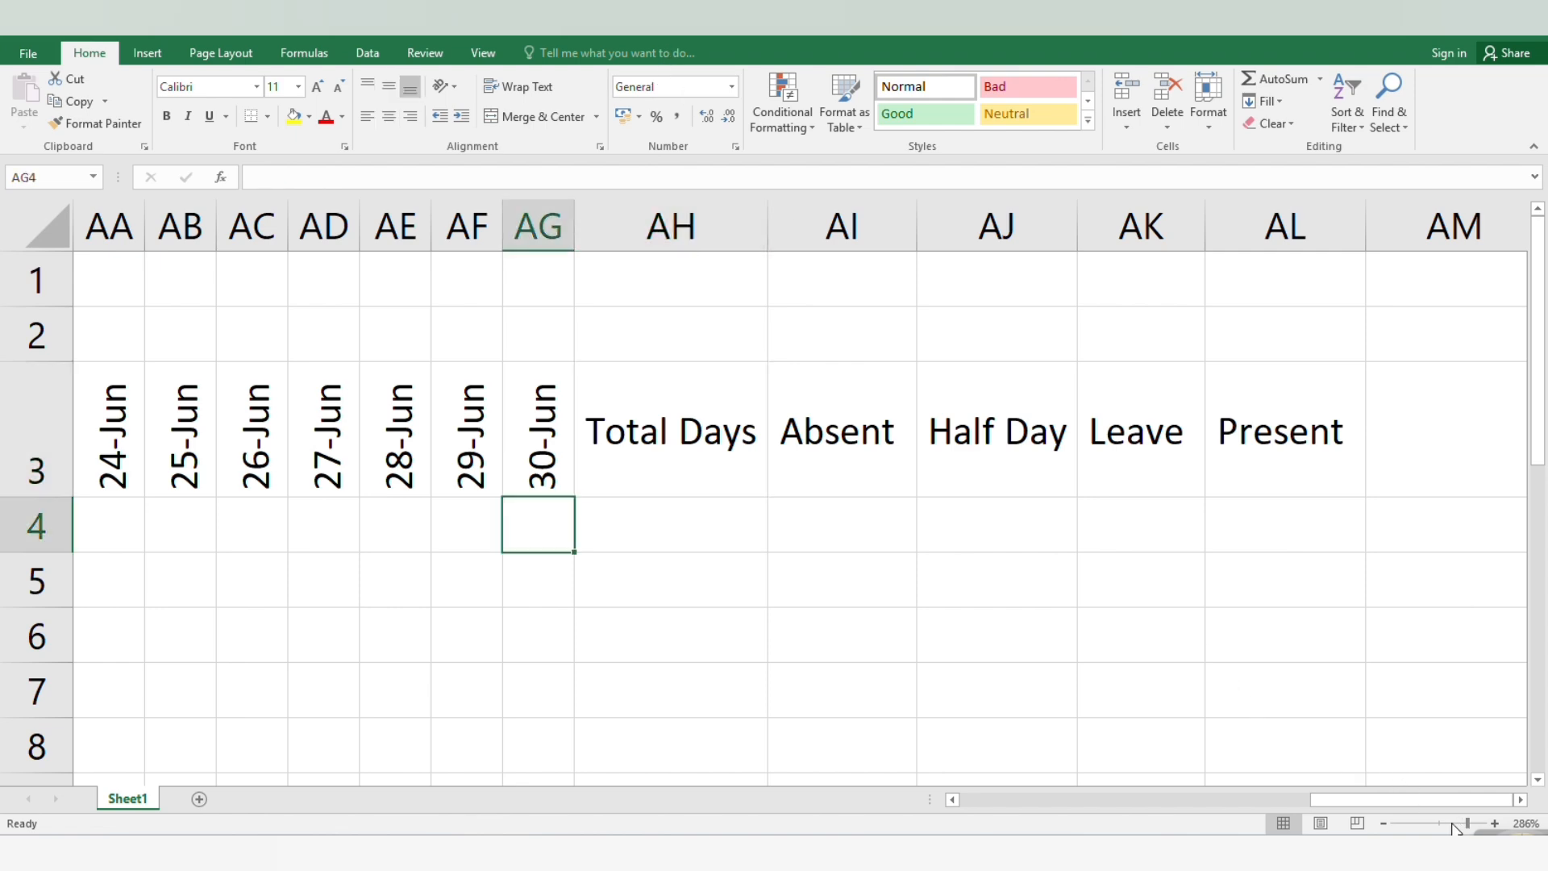
Step: Review the header row from the summary columns back across the dates to the employee detail columns
click(1454, 825)
mouse_move(1449, 817)
mouse_down()
mouse_move(1429, 814)
mouse_move(1454, 825)
mouse_up()
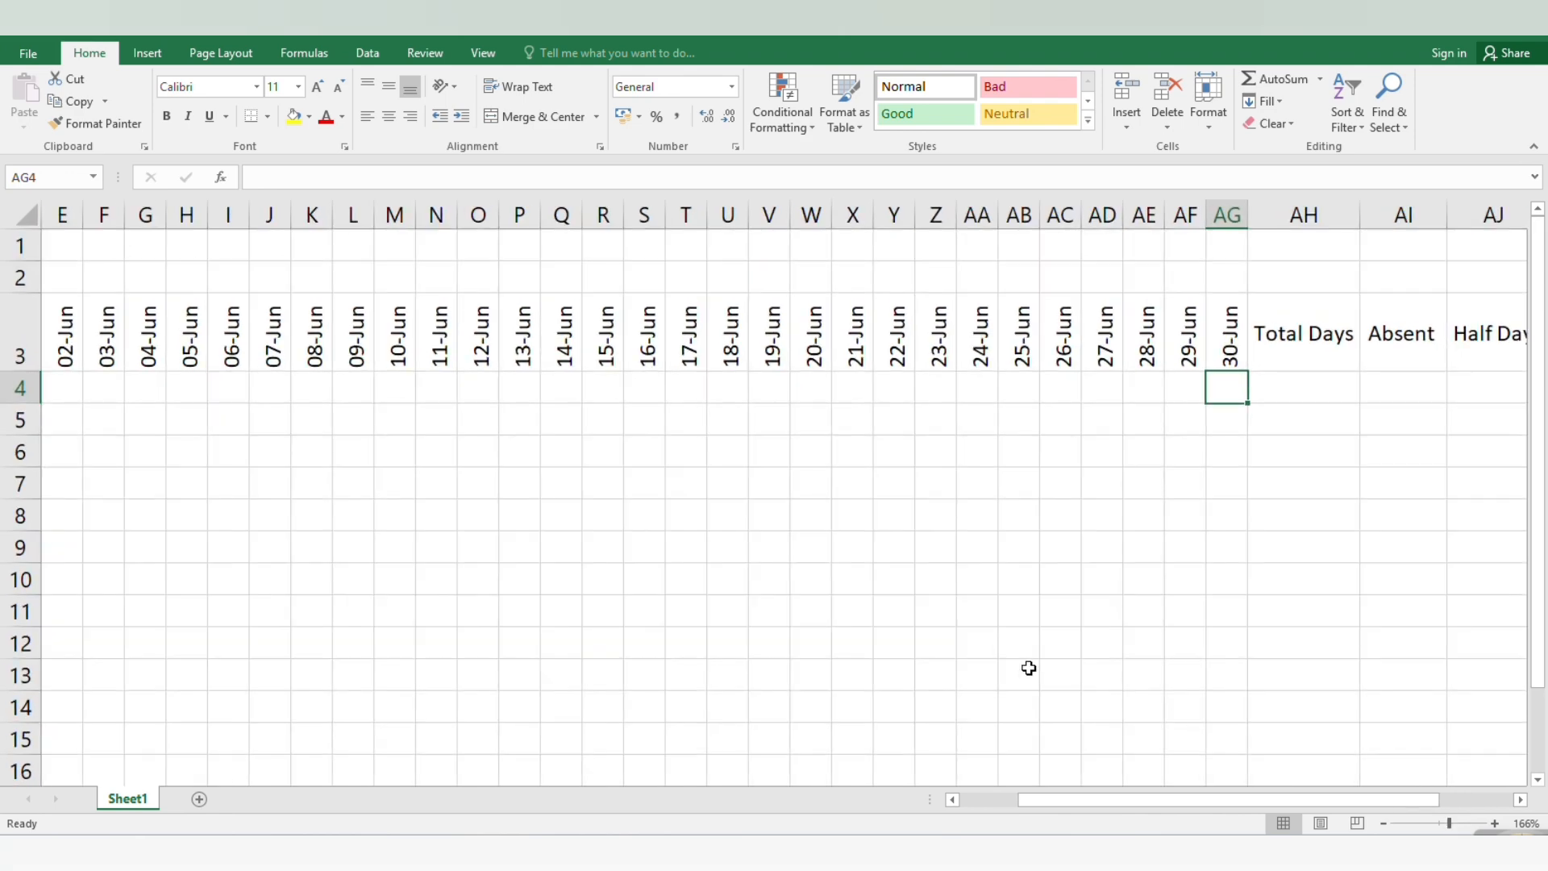
click(456, 579)
click(339, 543)
key(Left)
key(Left)
key(Left)
key(Left)
key(Left)
key(Left)
key(Left)
key(Left)
key(Left)
key(Left)
key(Left)
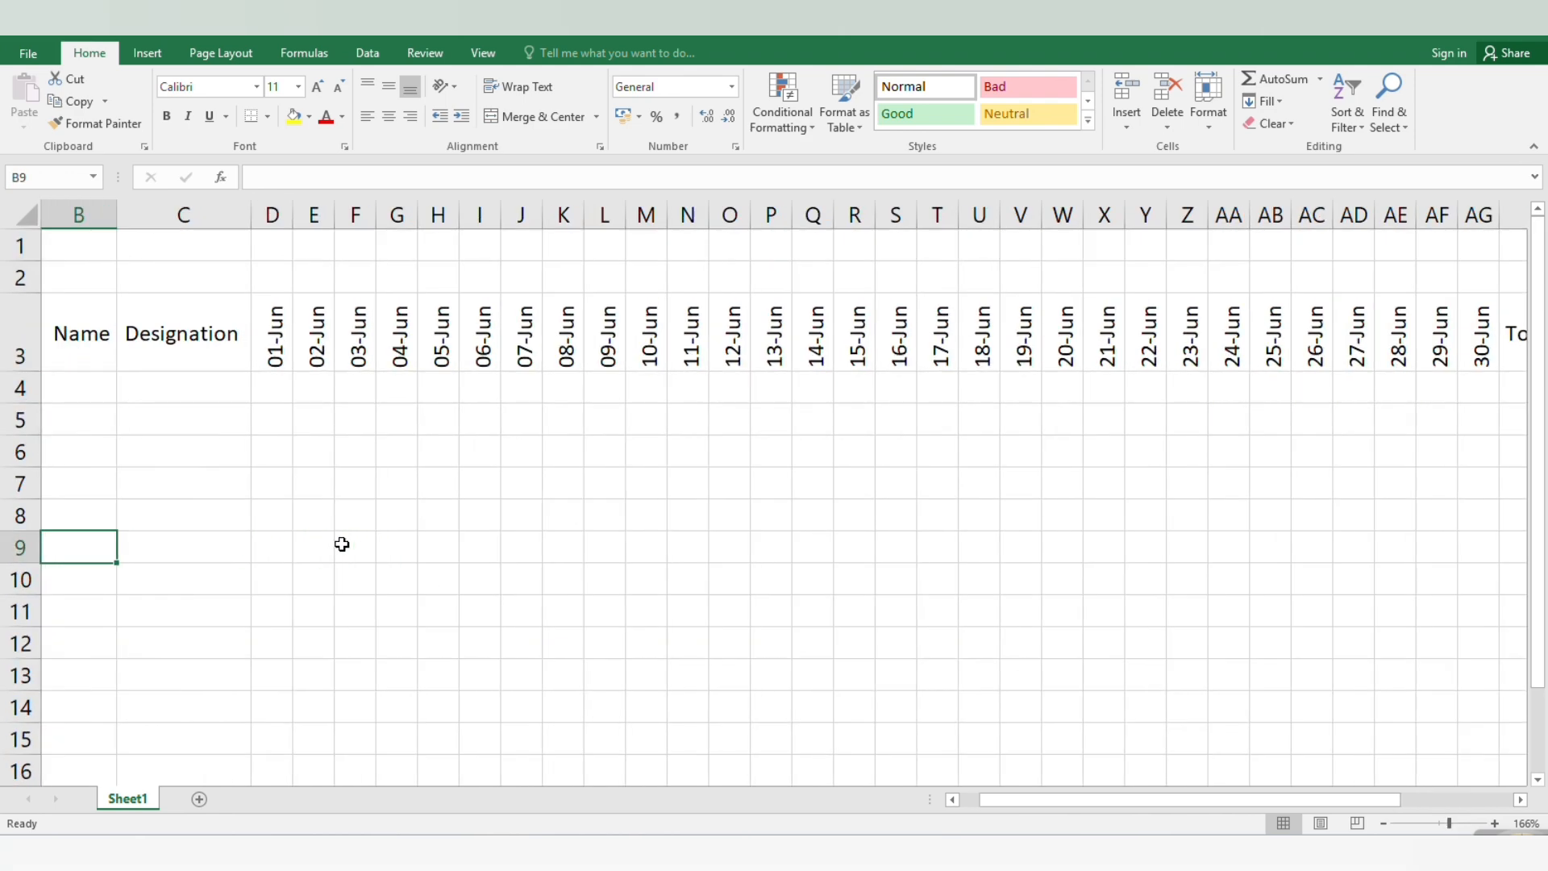
click(823, 439)
click(231, 408)
click(207, 346)
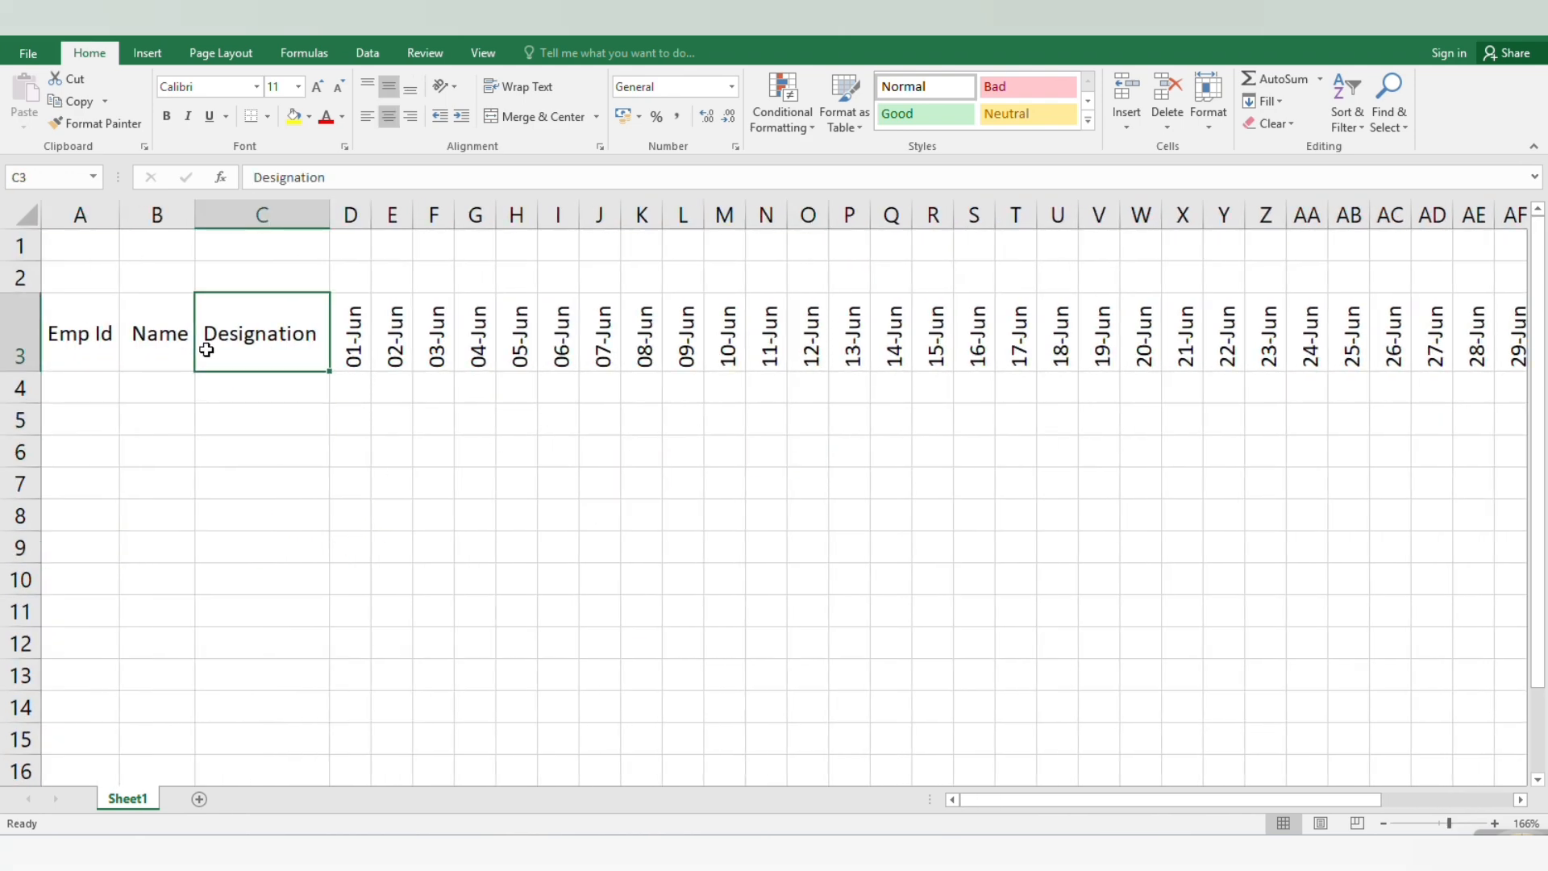
click(169, 348)
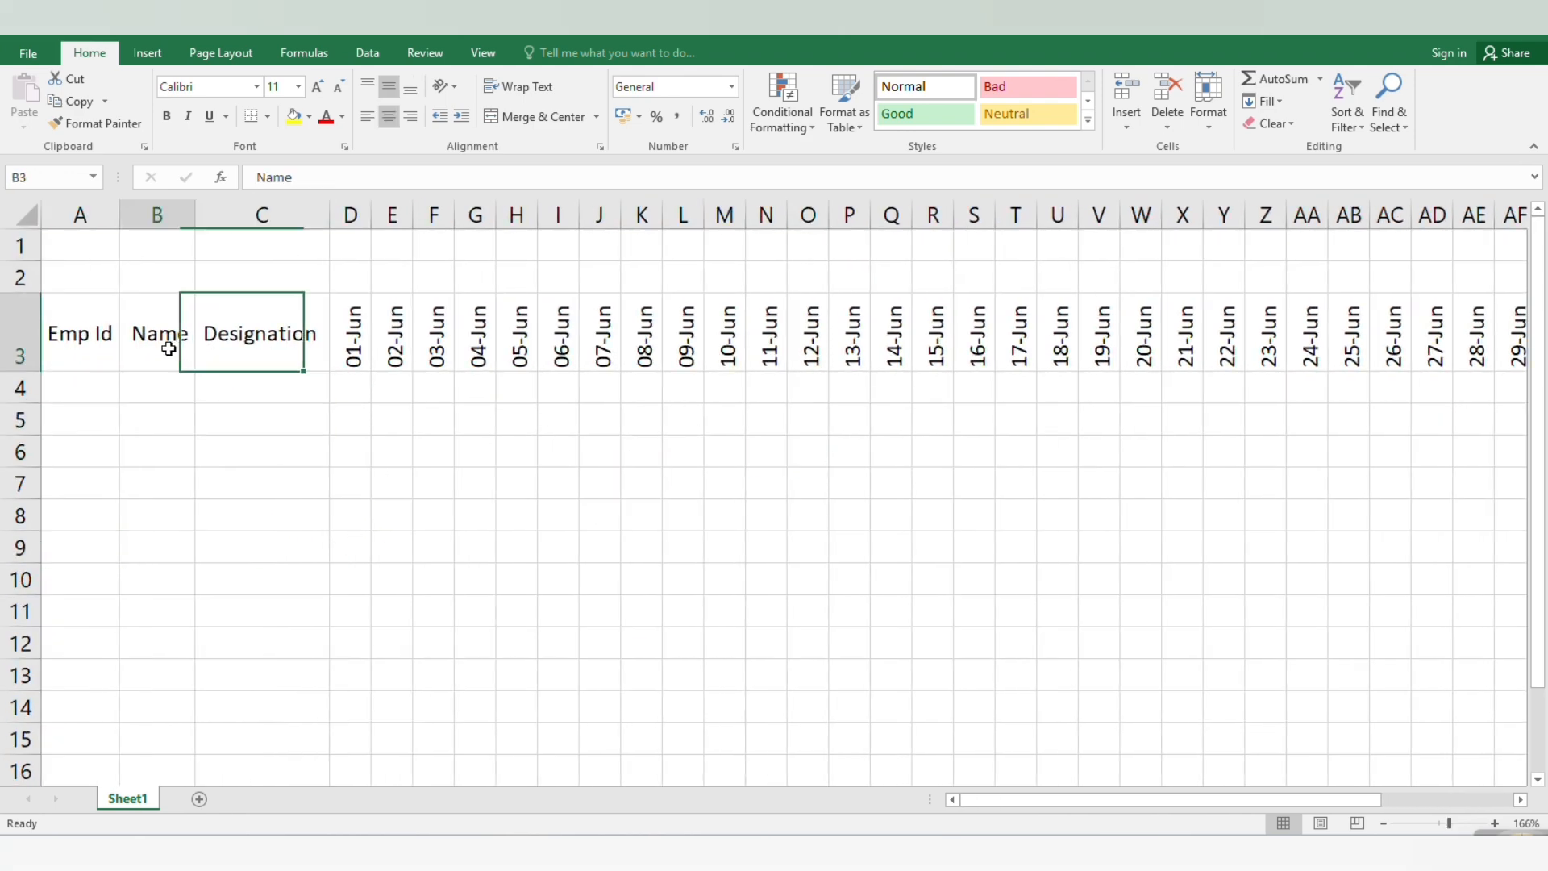
Step: Enter the first two consecutive employee IDs in cells A4 and A5 under Emp Id
click(1461, 823)
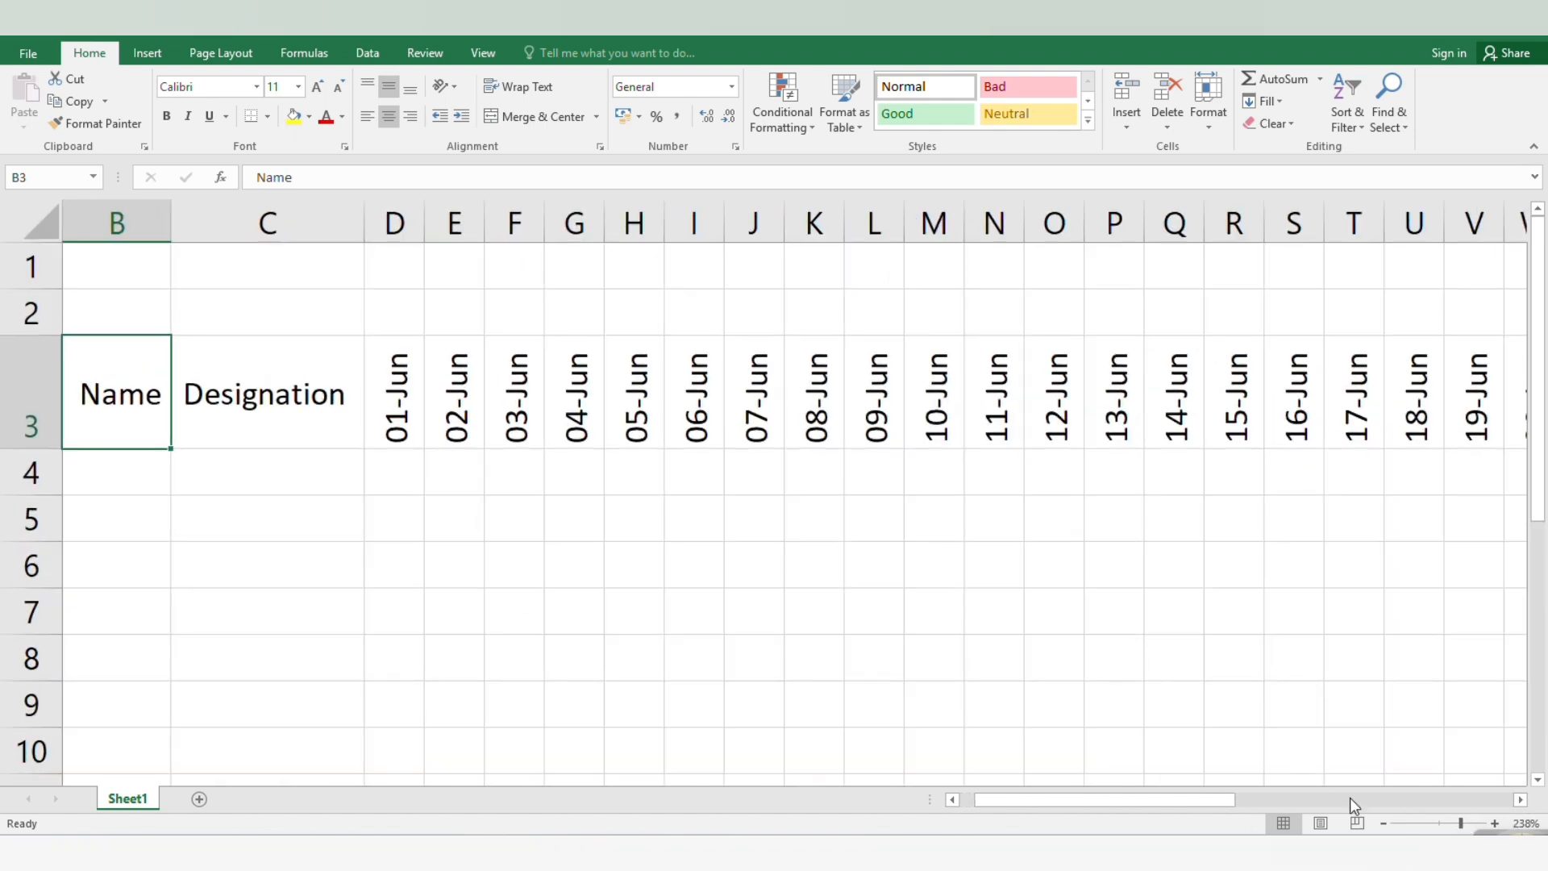
click(1465, 822)
click(397, 571)
key(Left)
key(Left)
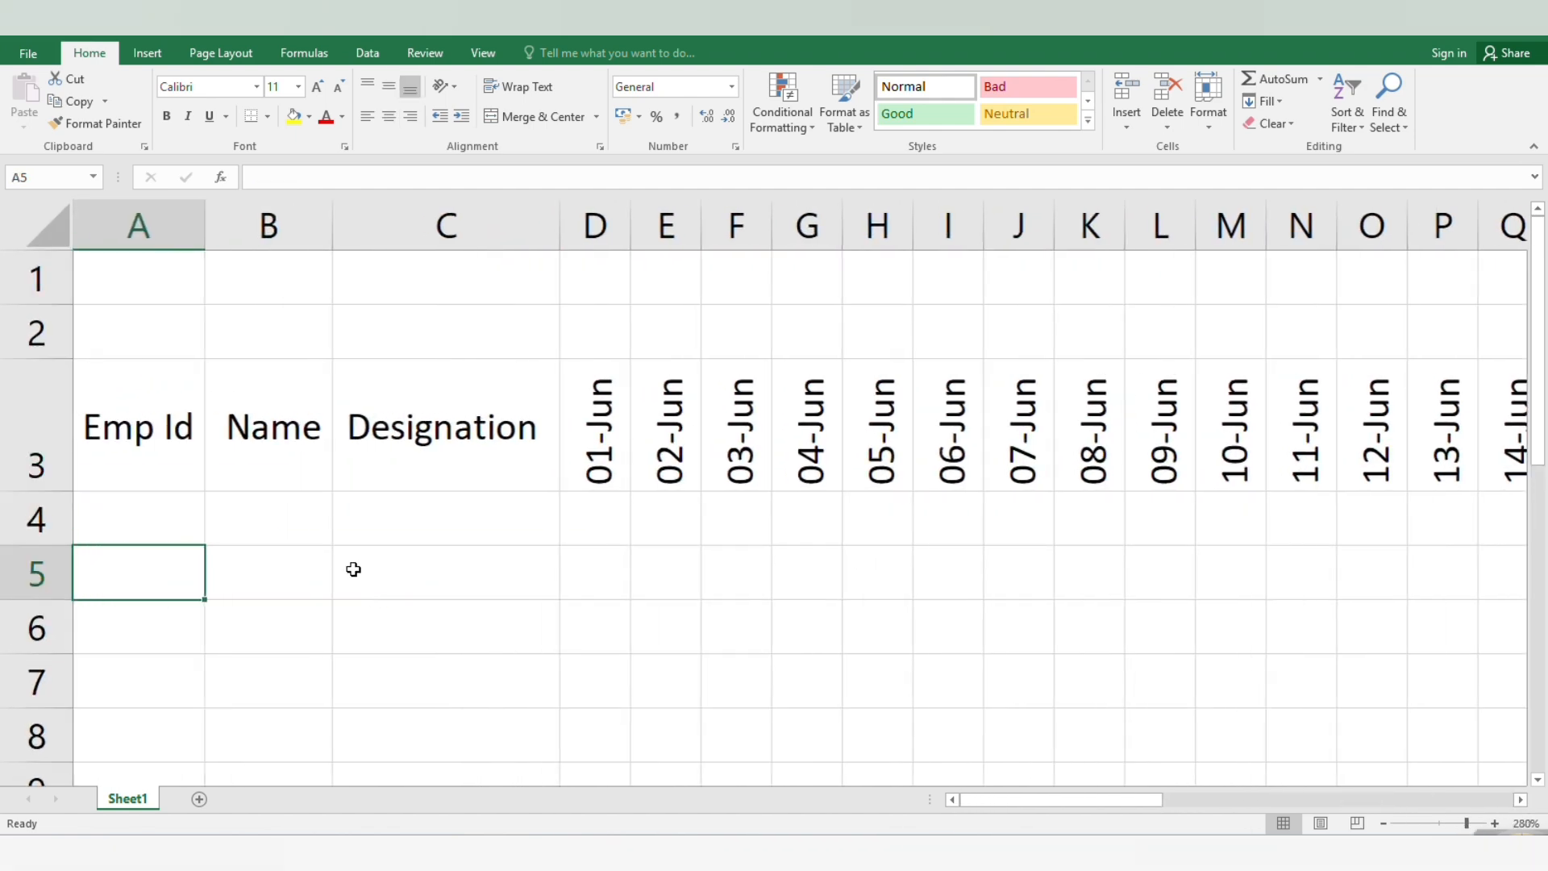
click(169, 530)
text(A)
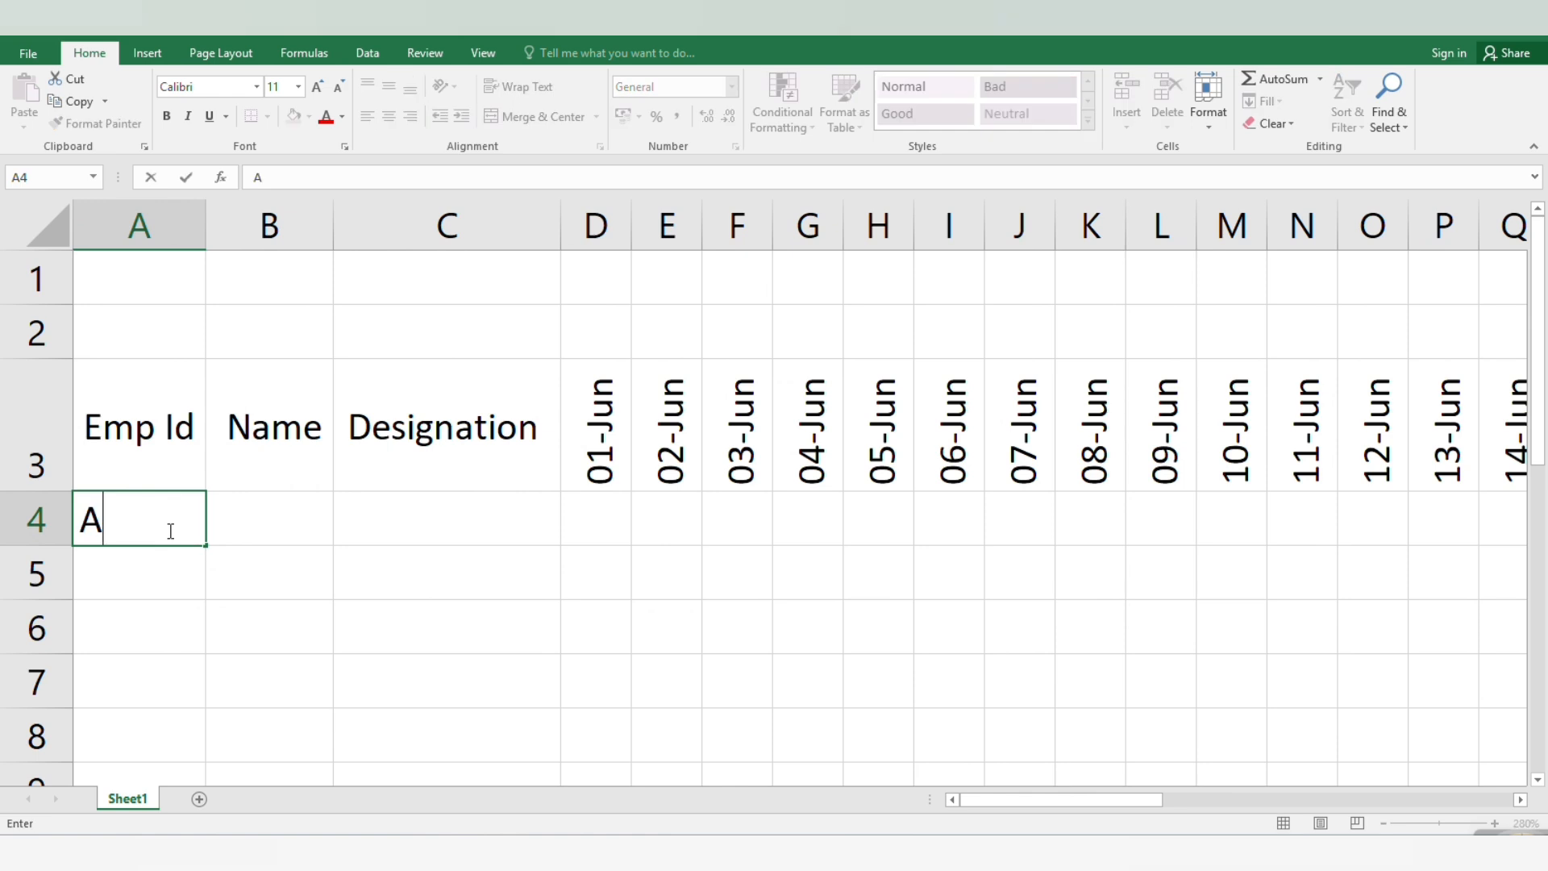
text(B202)
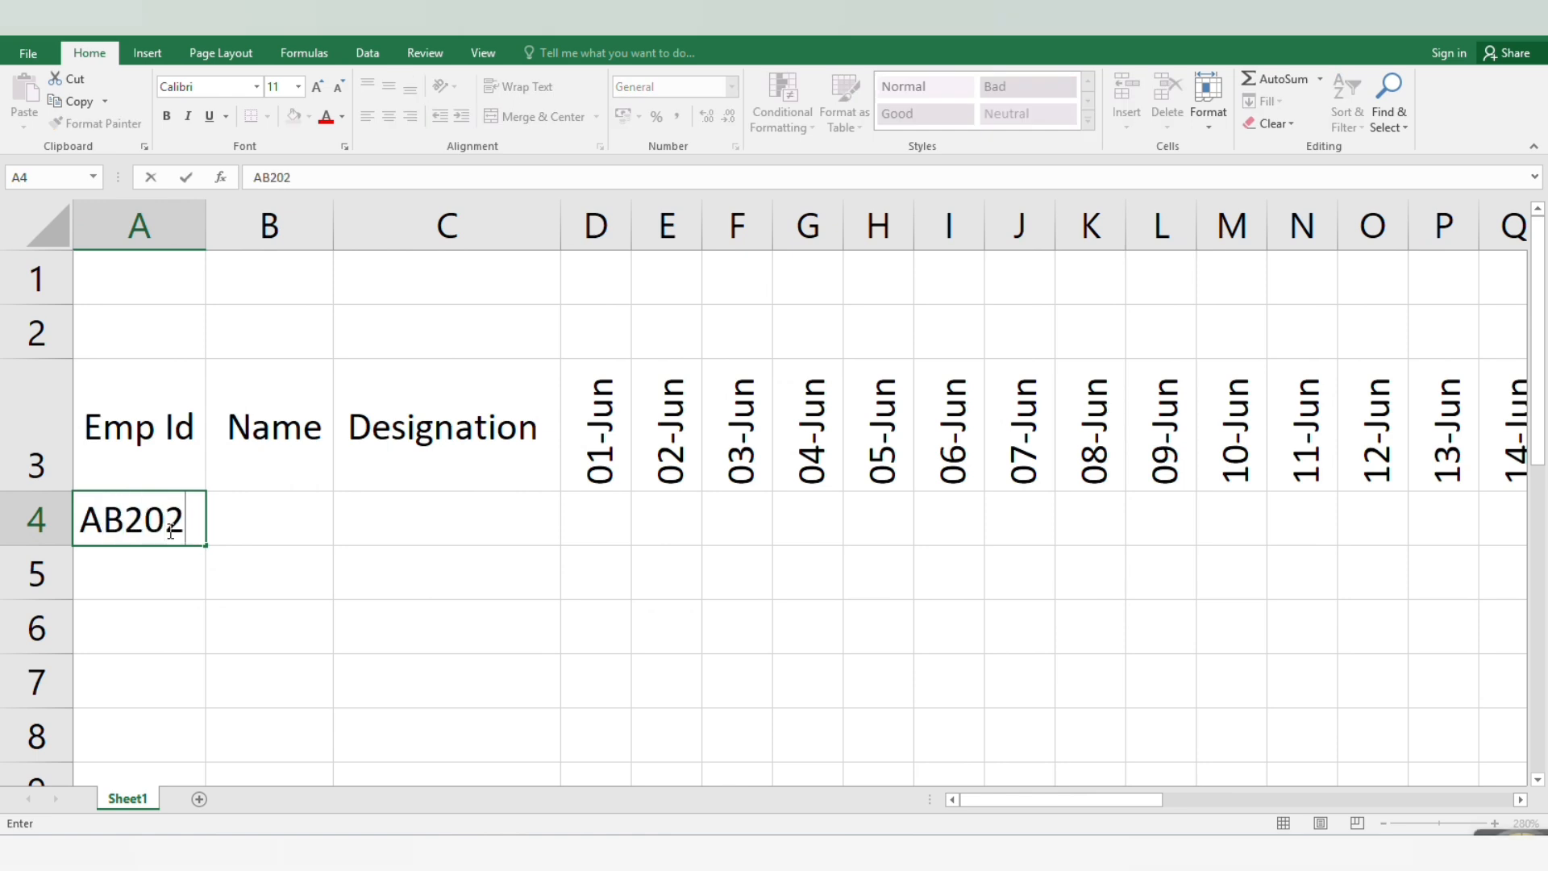
key(BackSpace)
text(1)
key(Return)
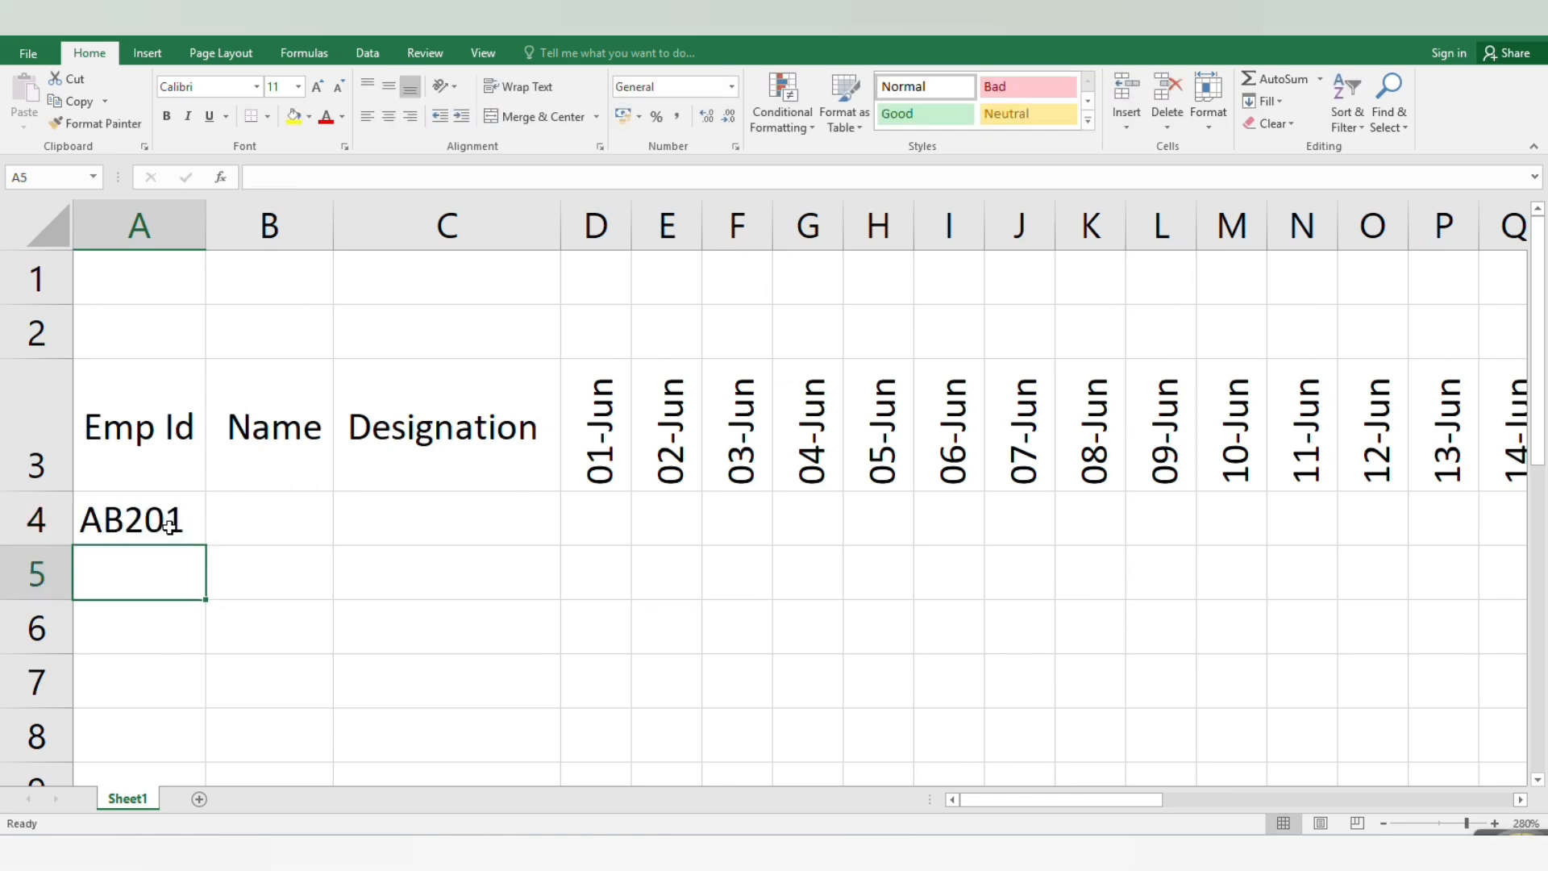
click(171, 525)
click(163, 573)
text(AB202)
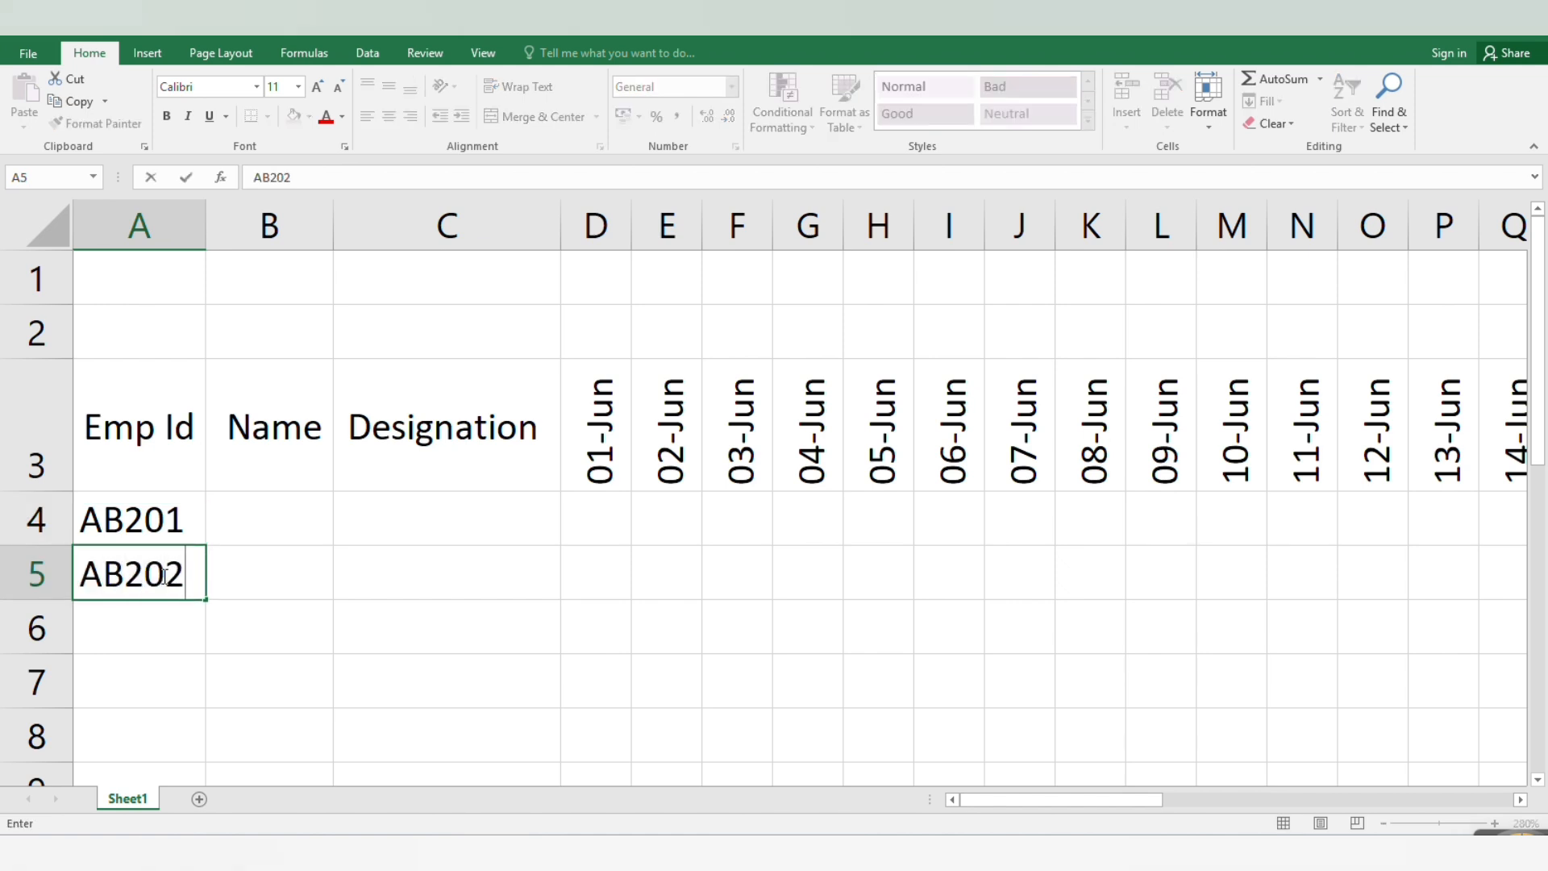
key(Return)
Step: Extend the employee ID series from A4:A5 down the Emp Id column
drag(166, 520, 201, 719)
drag(202, 795, 208, 691)
scroll(207, 691, up, 3)
click(242, 565)
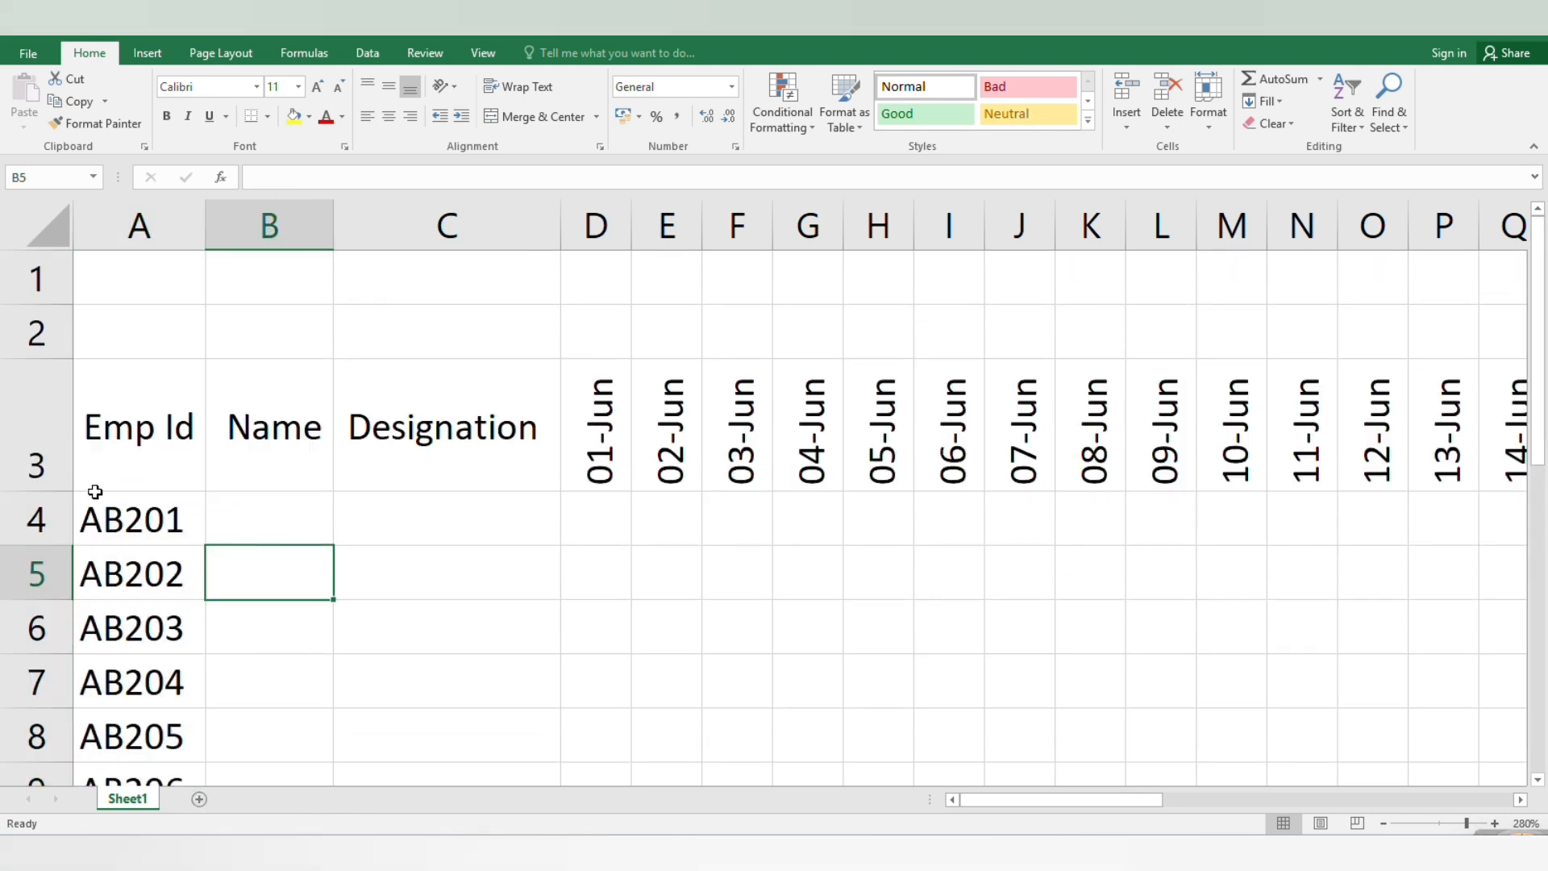
click(121, 520)
click(154, 526)
drag(154, 525, 204, 684)
scroll(210, 650, up, 3)
Step: Enter the first employee's name in cell B4 under Name
click(262, 565)
click(282, 528)
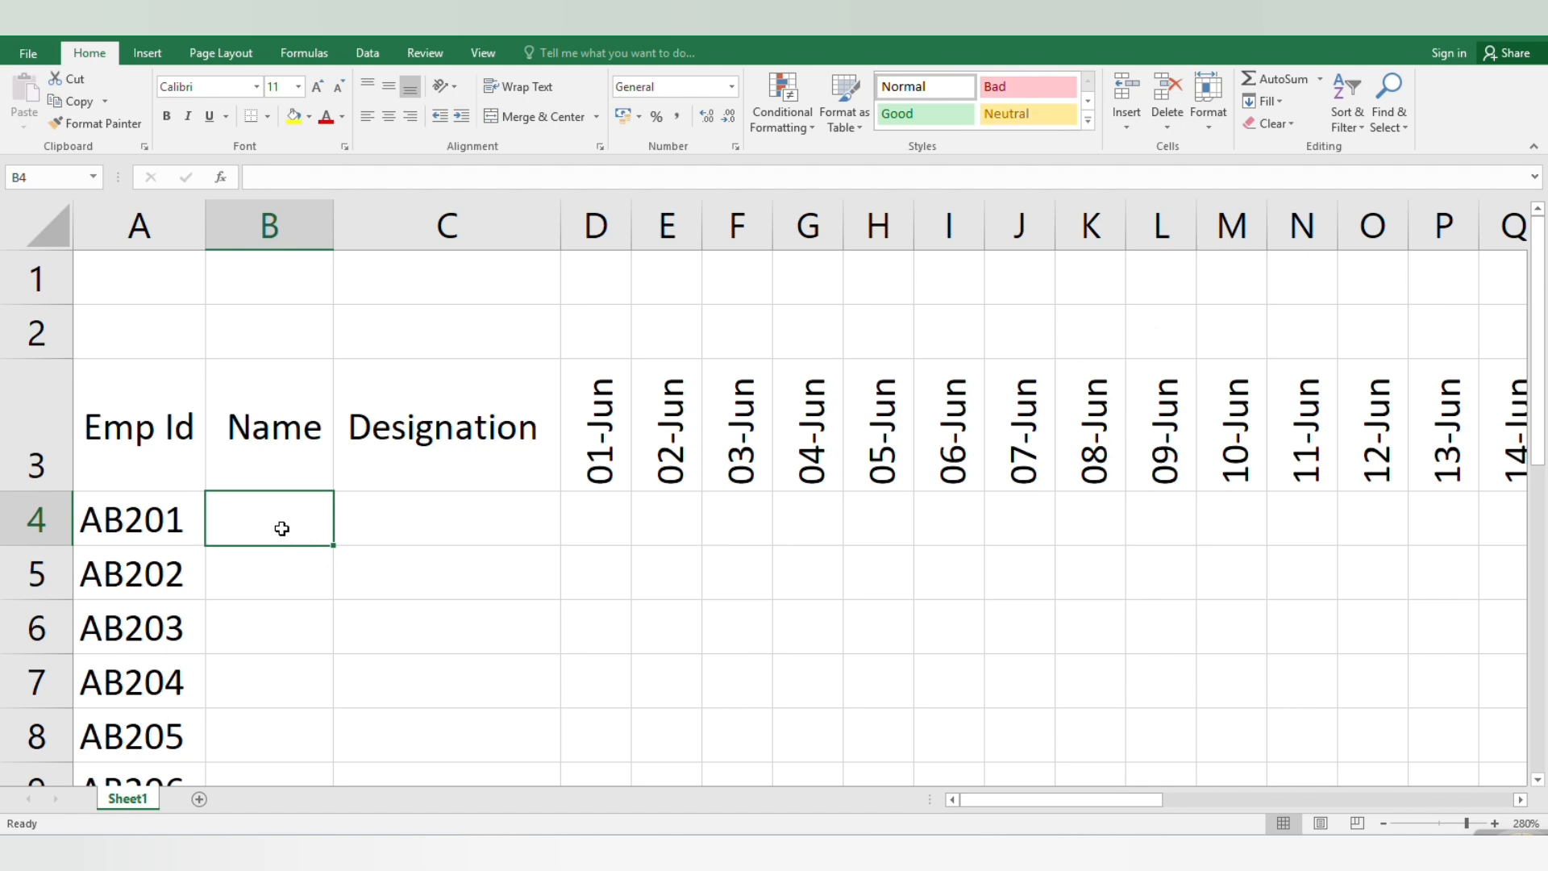
text(r)
text(e)
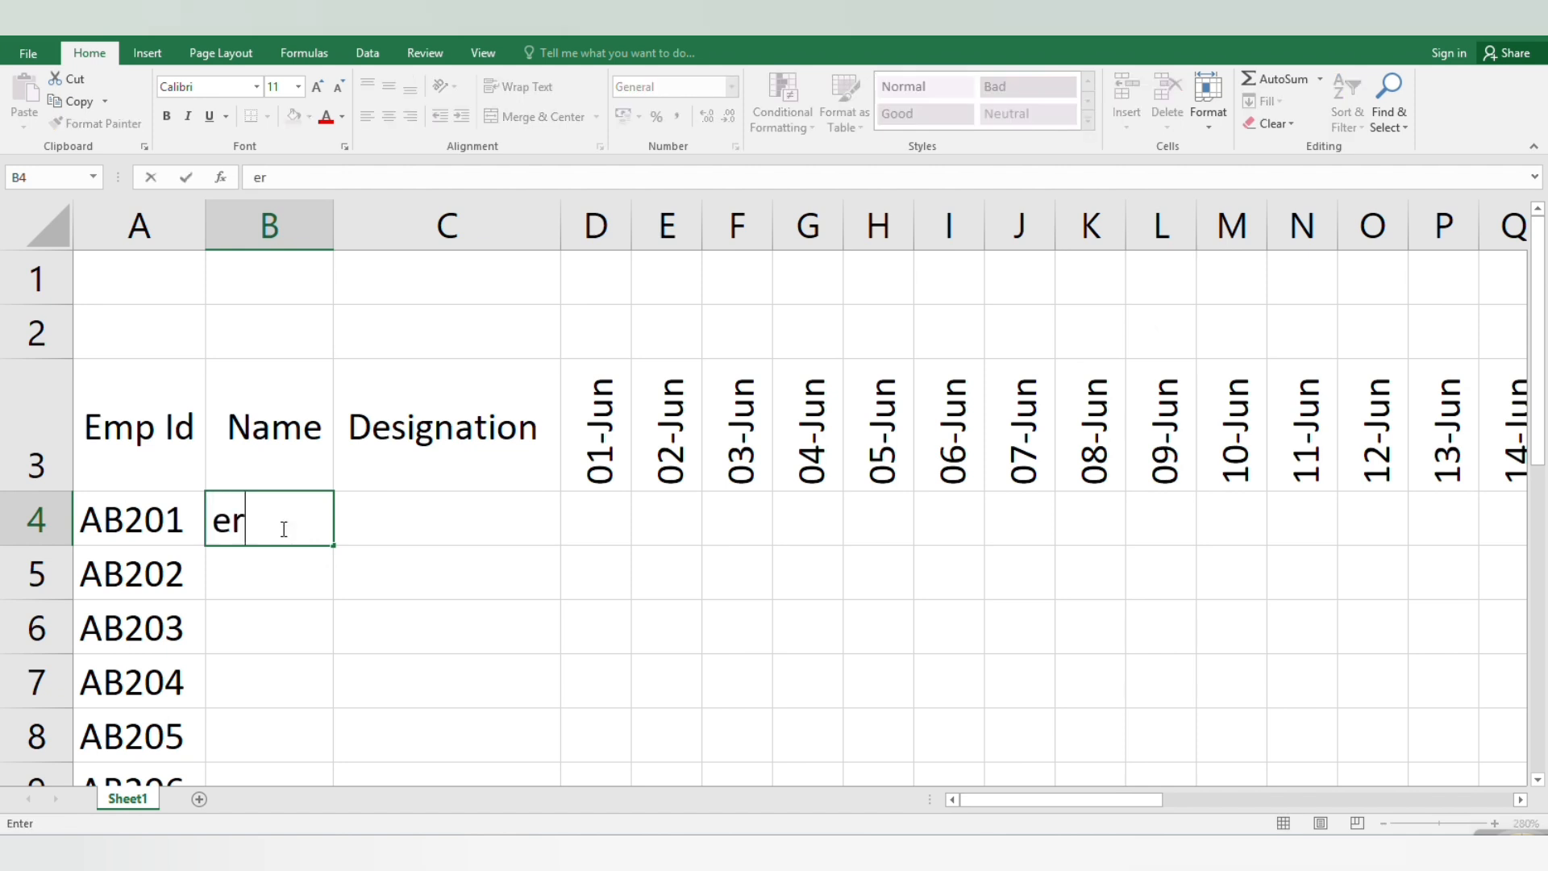
key(BackSpace)
key(BackSpace)
text(Rad)
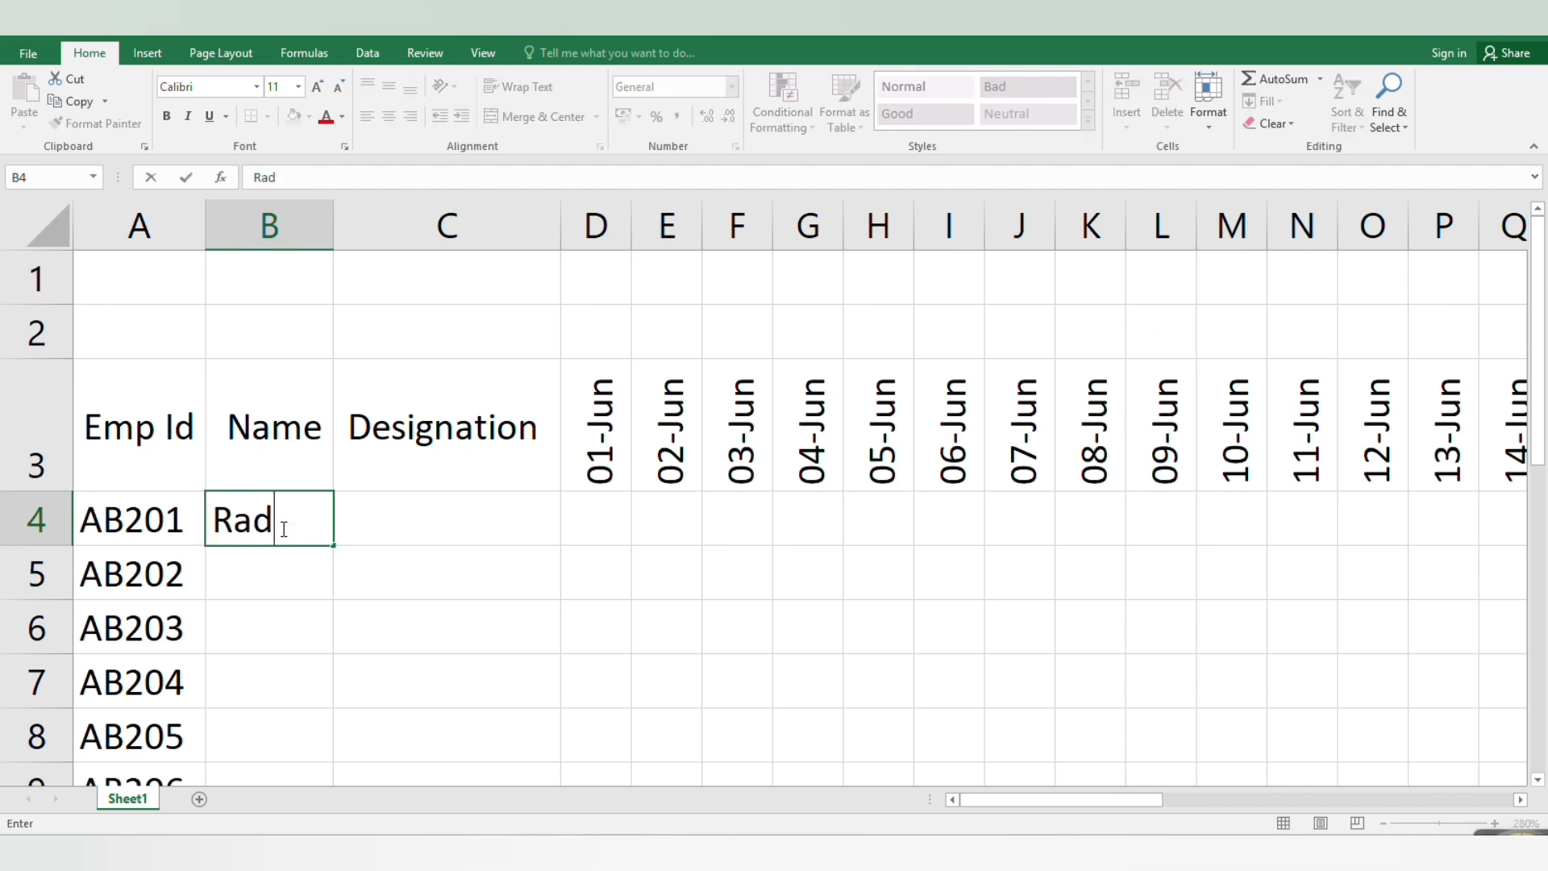
text(hA)
key(BackSpace)
text(a)
key(Return)
Step: Enter the names of the next four employees in cells B5 to B8
text(Manisha)
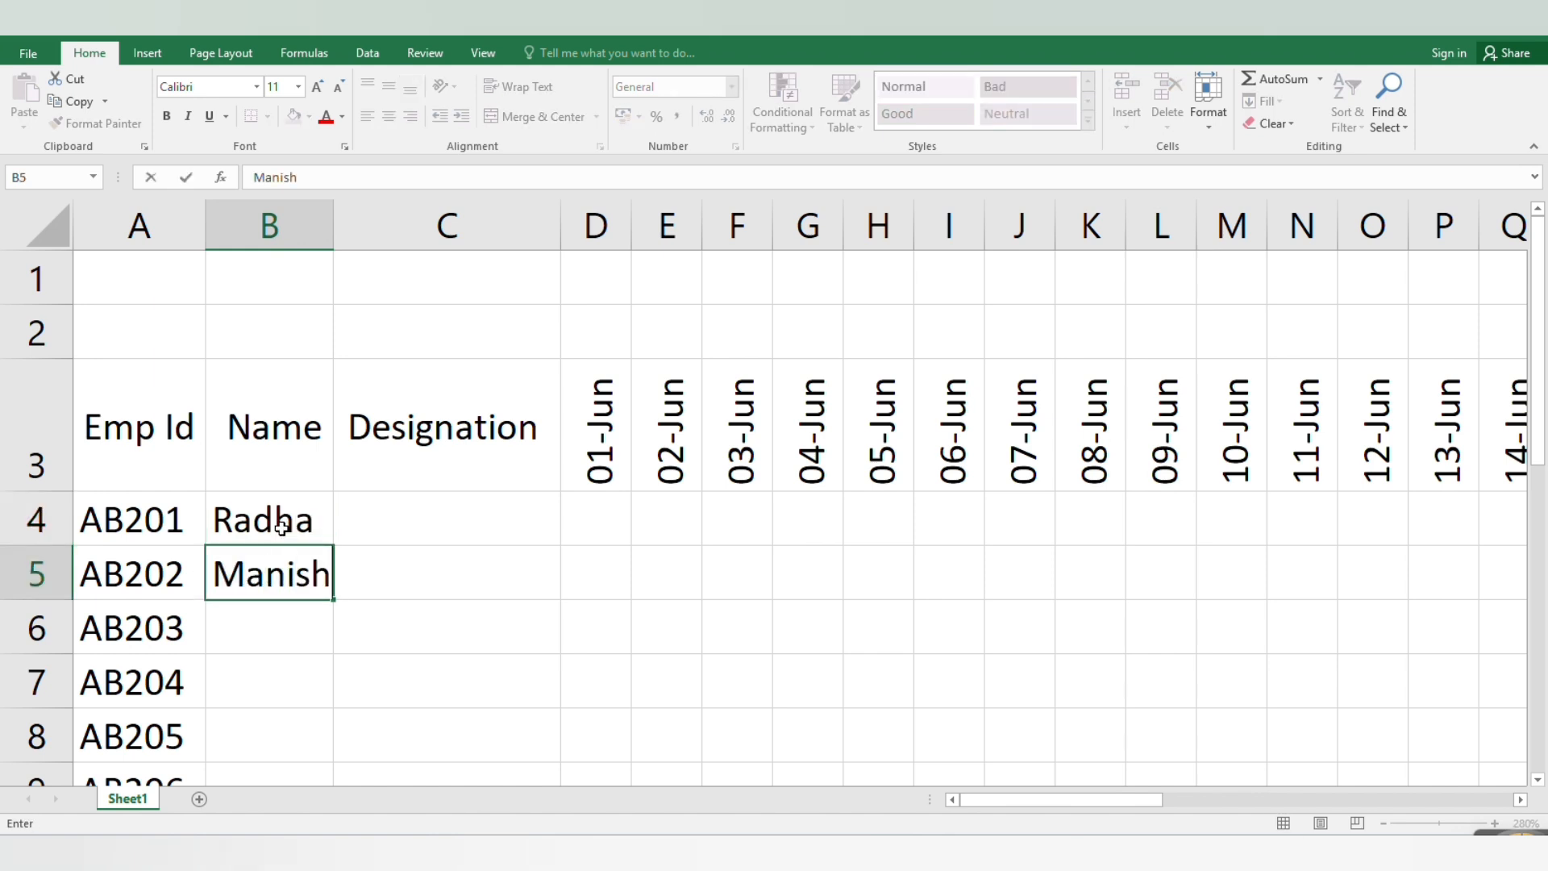
key(Return)
text(Laxman)
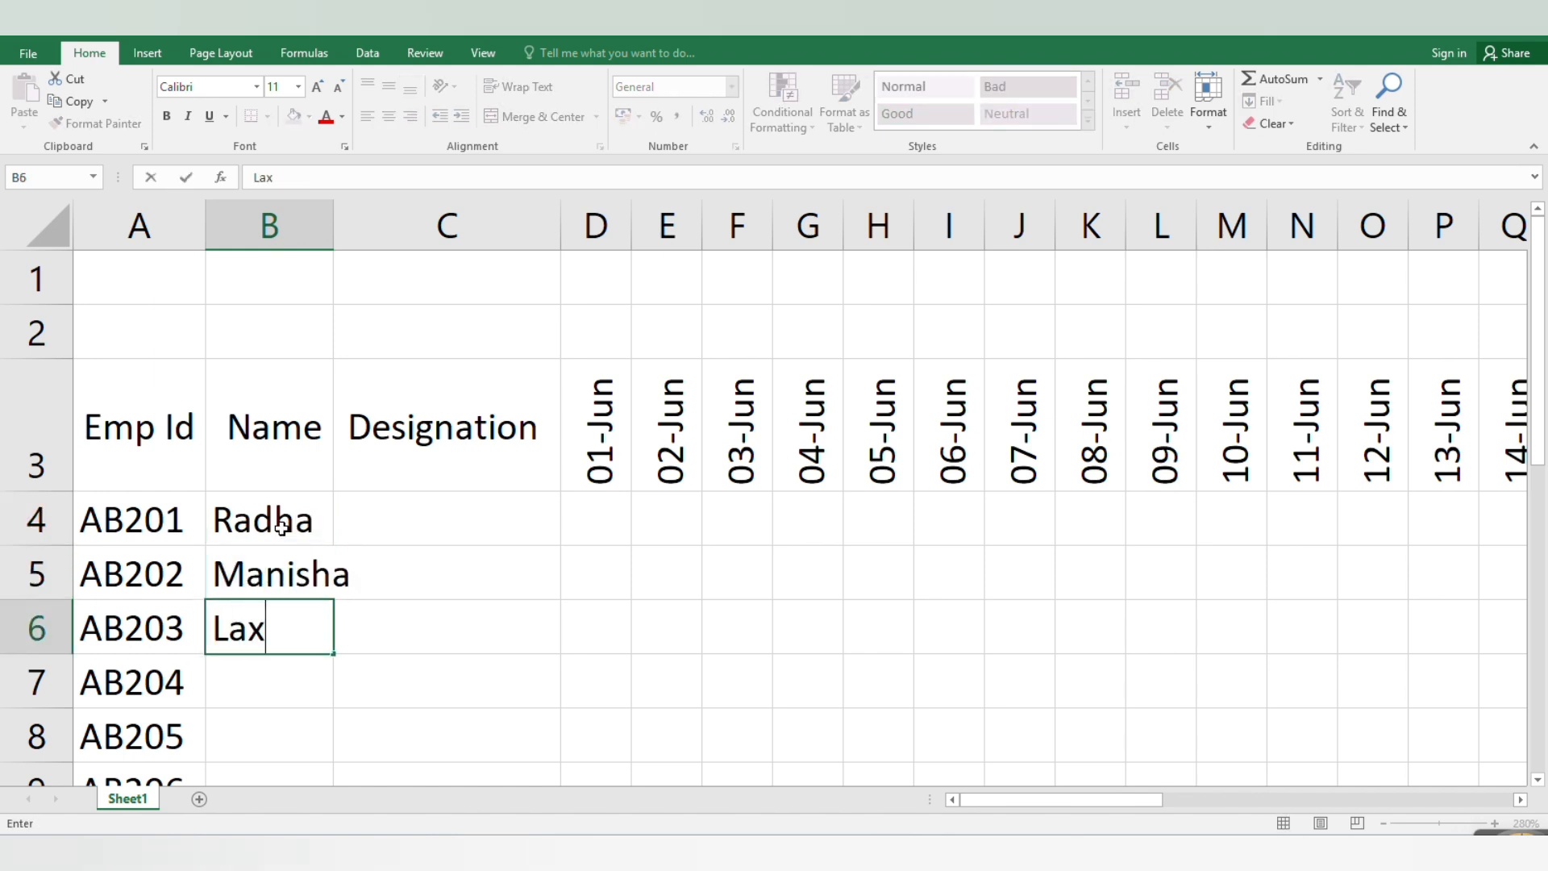
key(Return)
text(Ga)
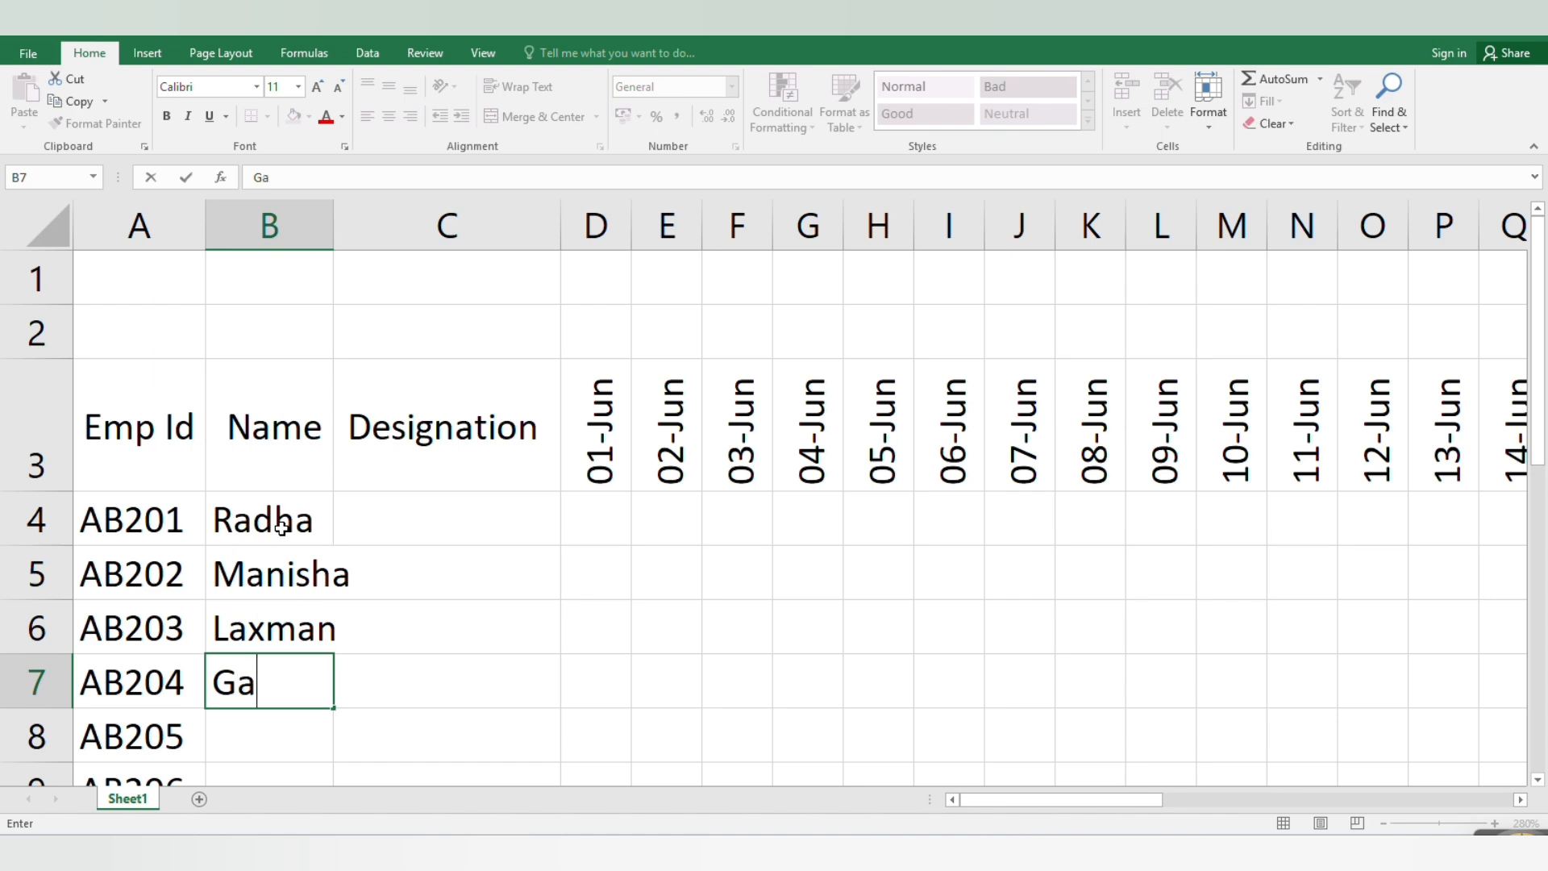
text(urav)
key(Return)
text(Poonam)
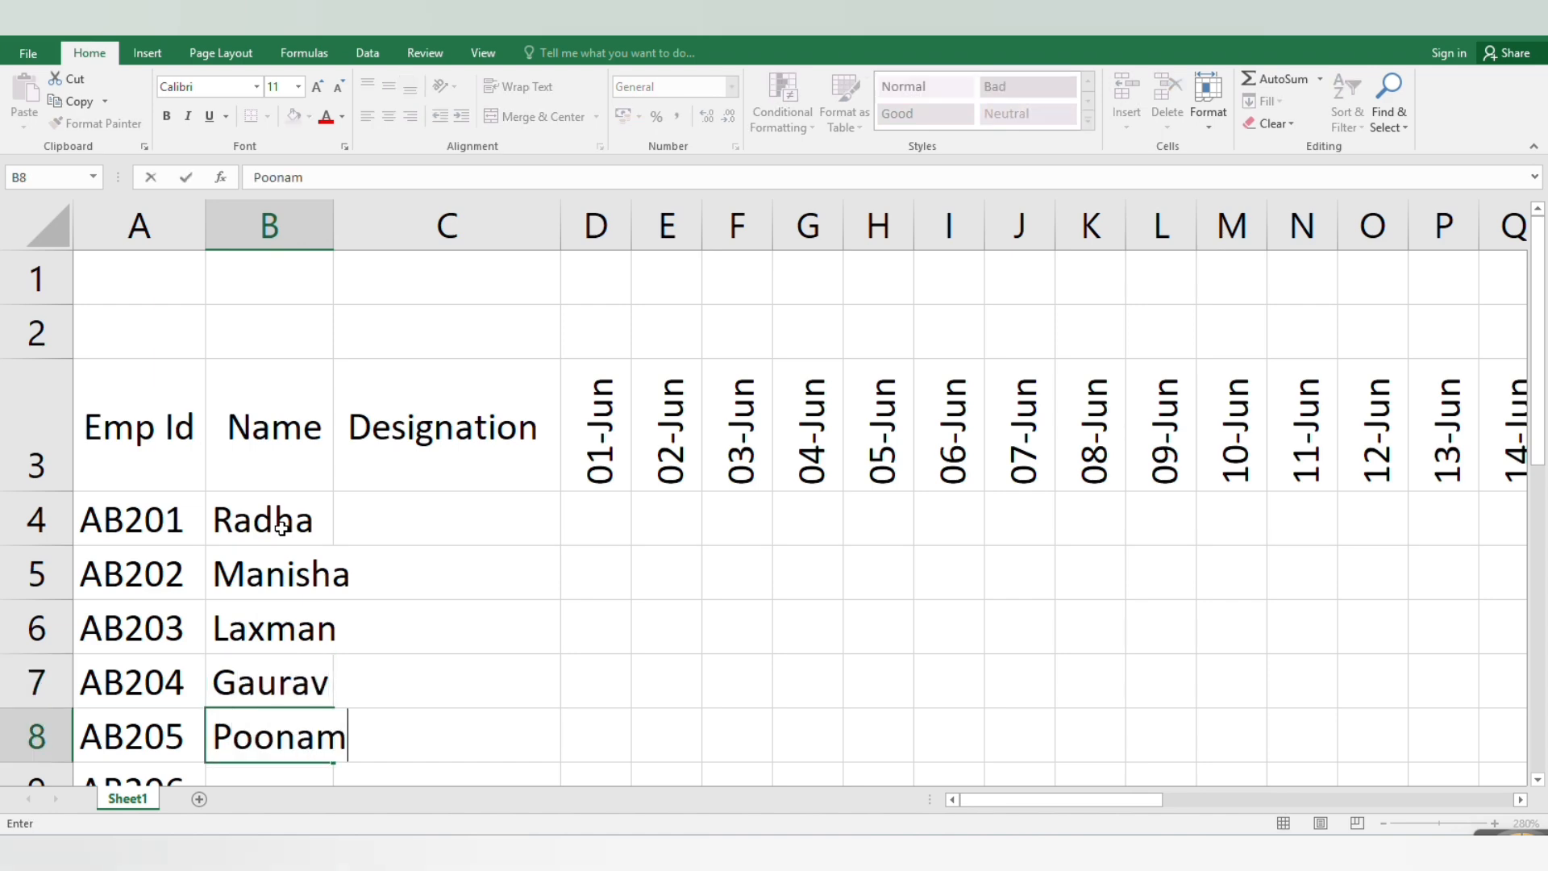
key(Return)
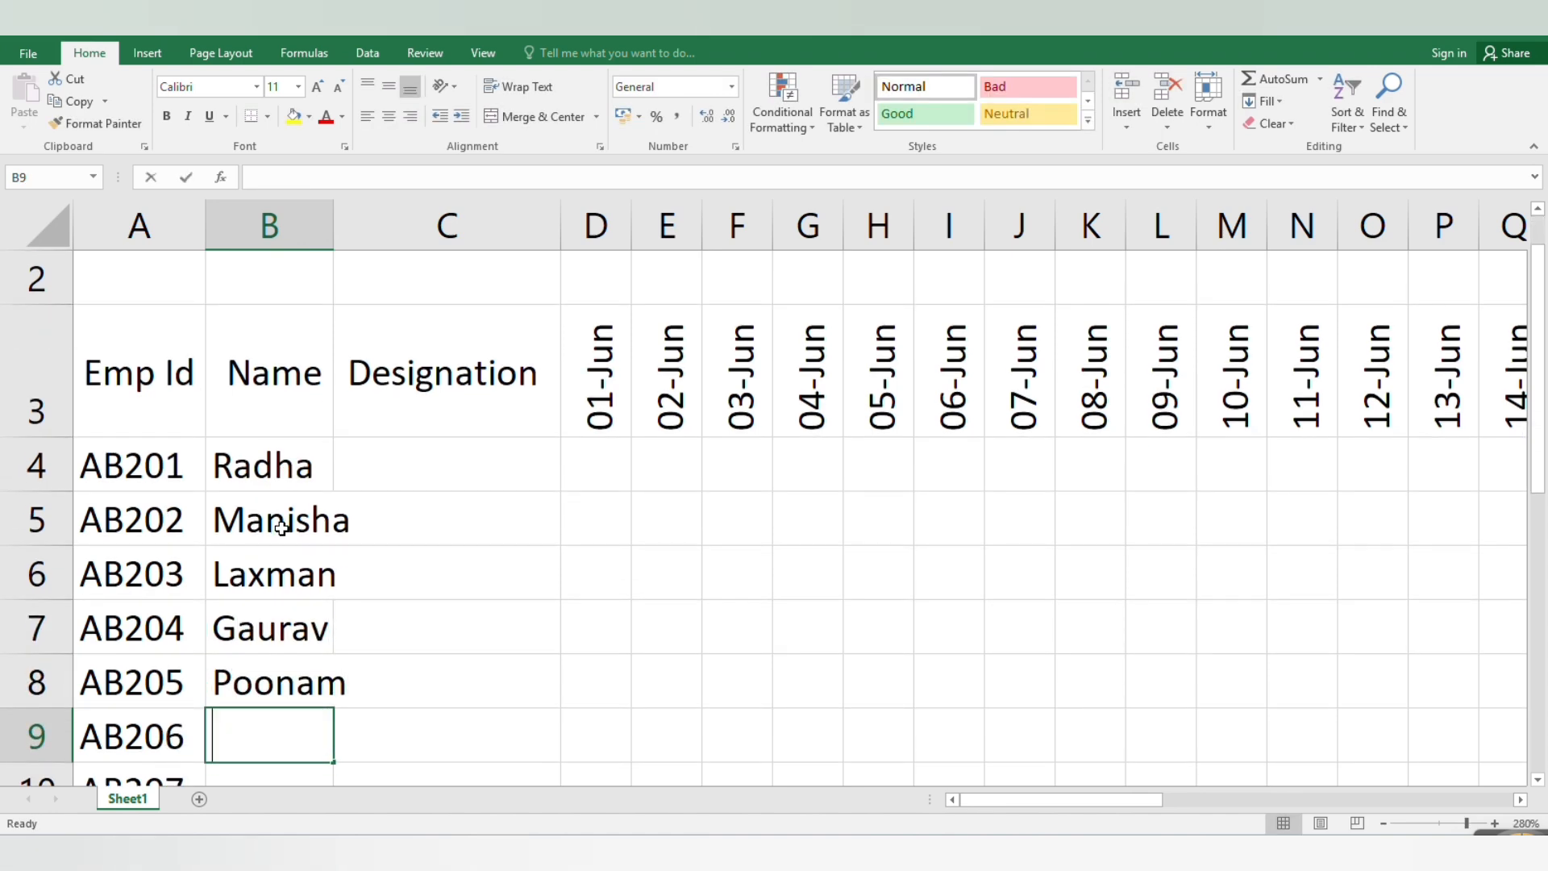
Step: Continue the Name column with four more employee names in cells B9 to B12
text(Sunil)
key(Return)
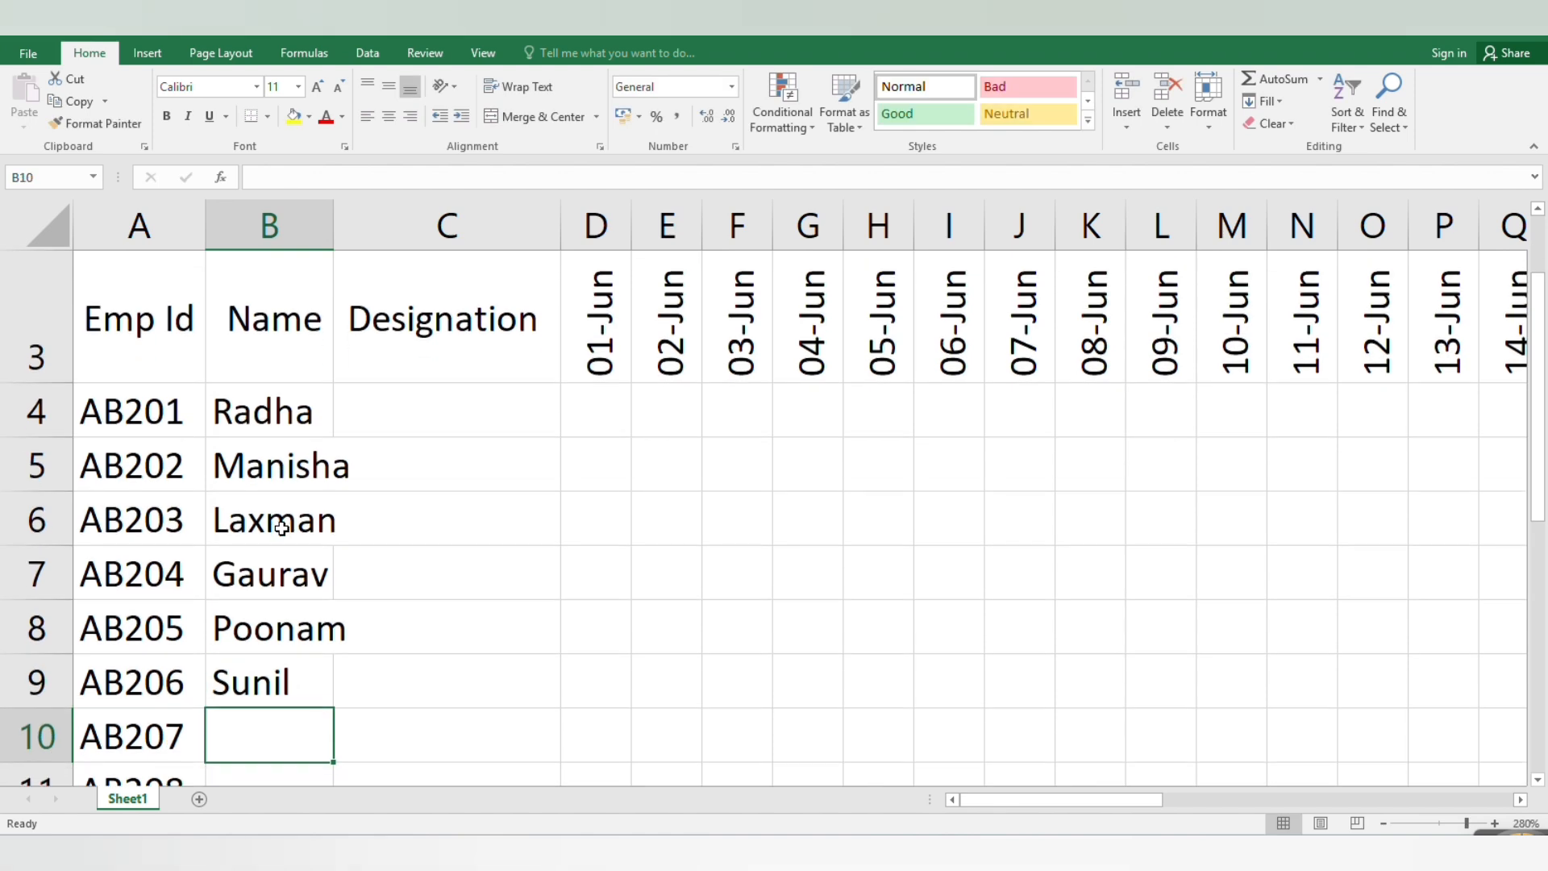
text(Asif)
key(Return)
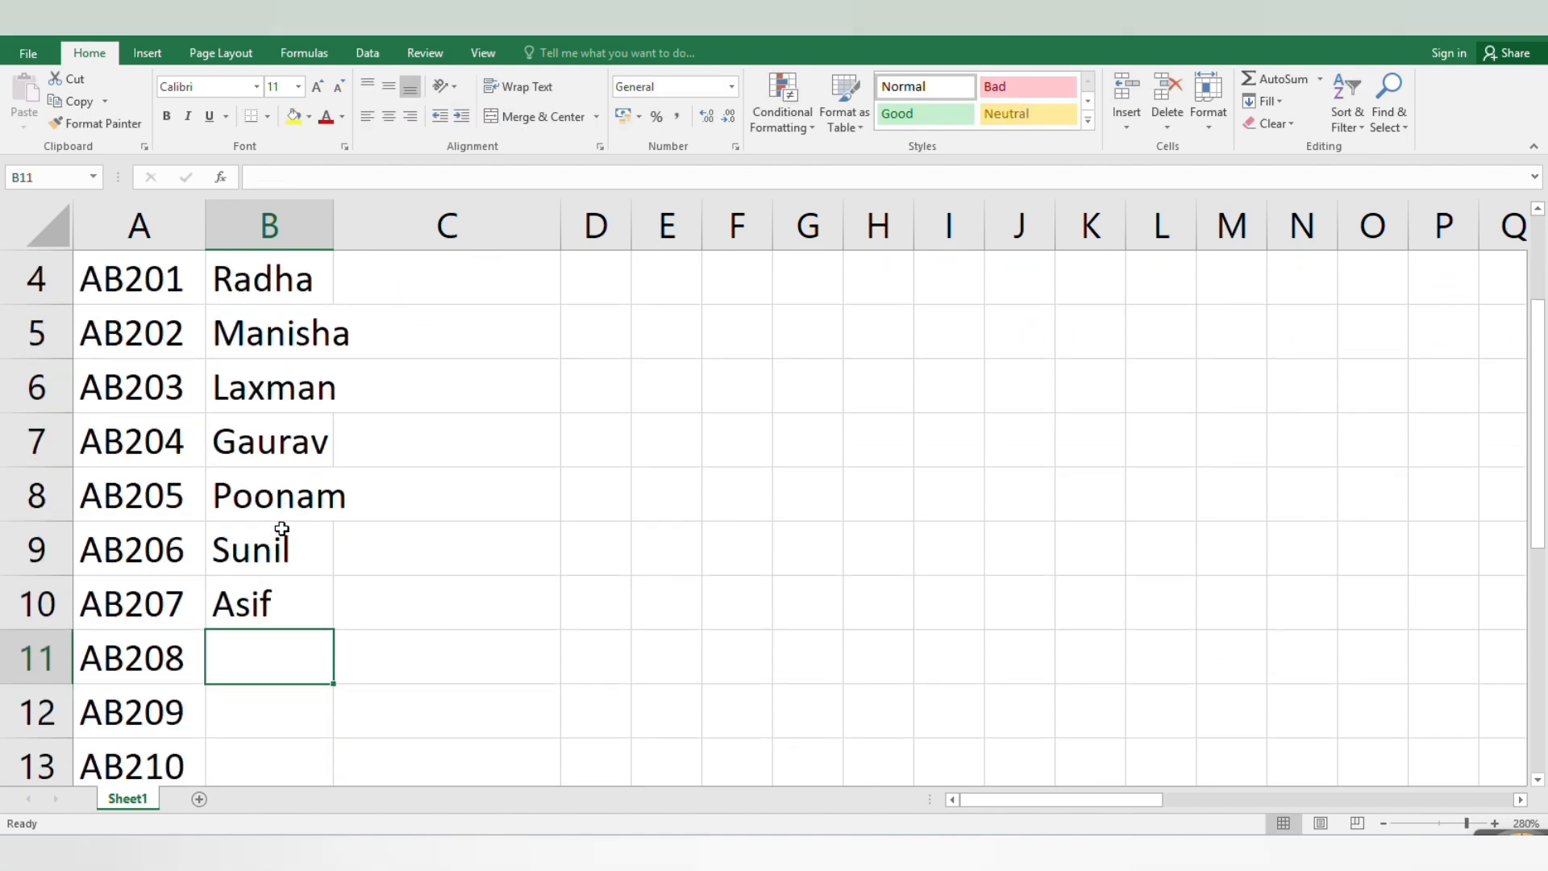
text(Rohan)
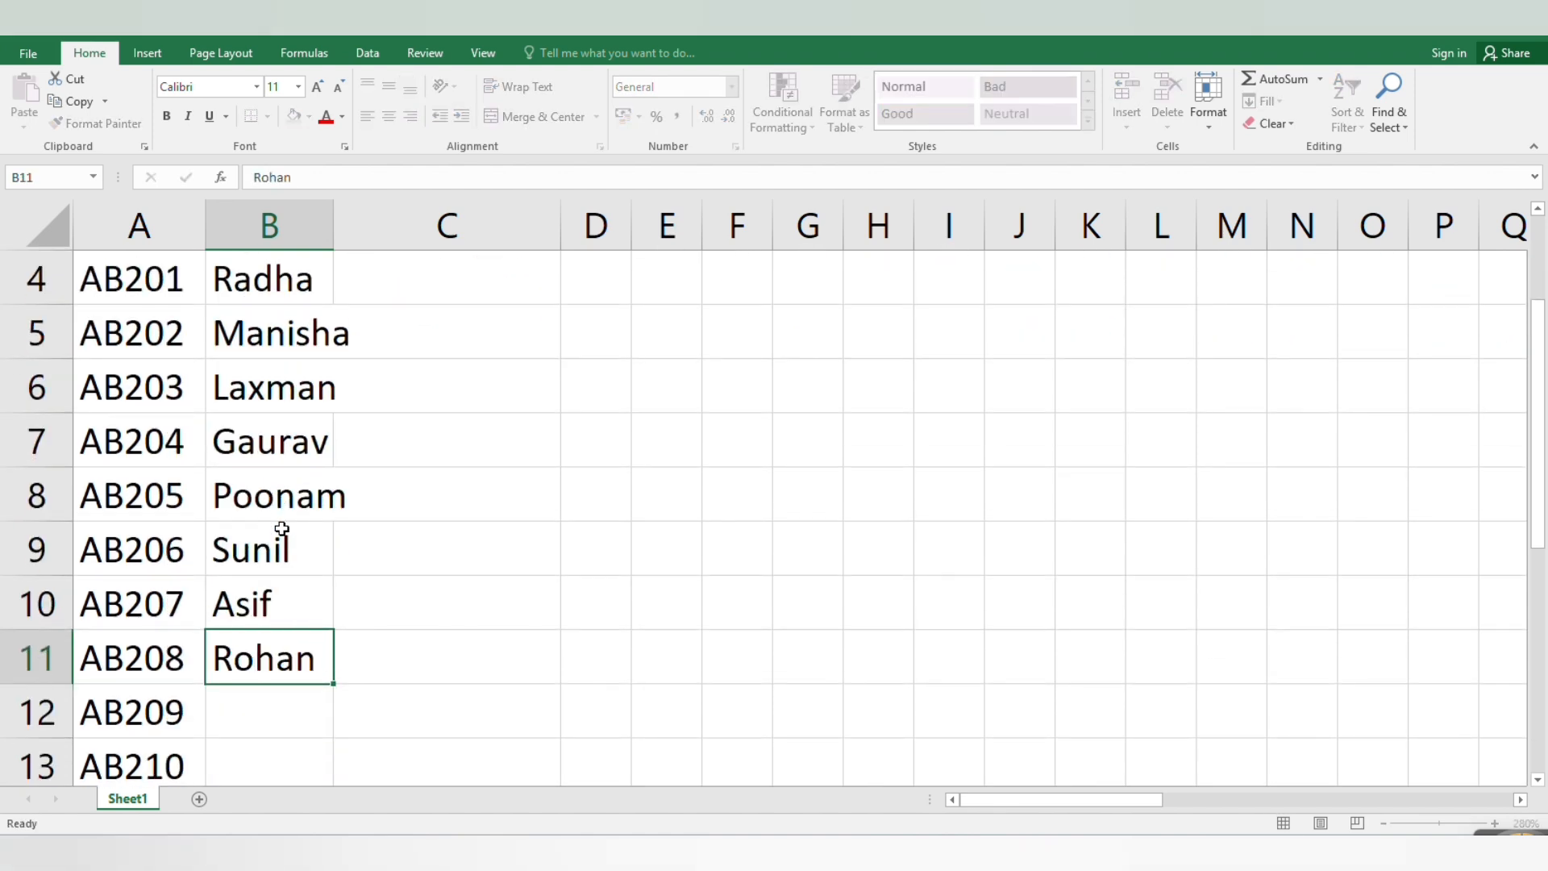
key(Return)
text(Mohan)
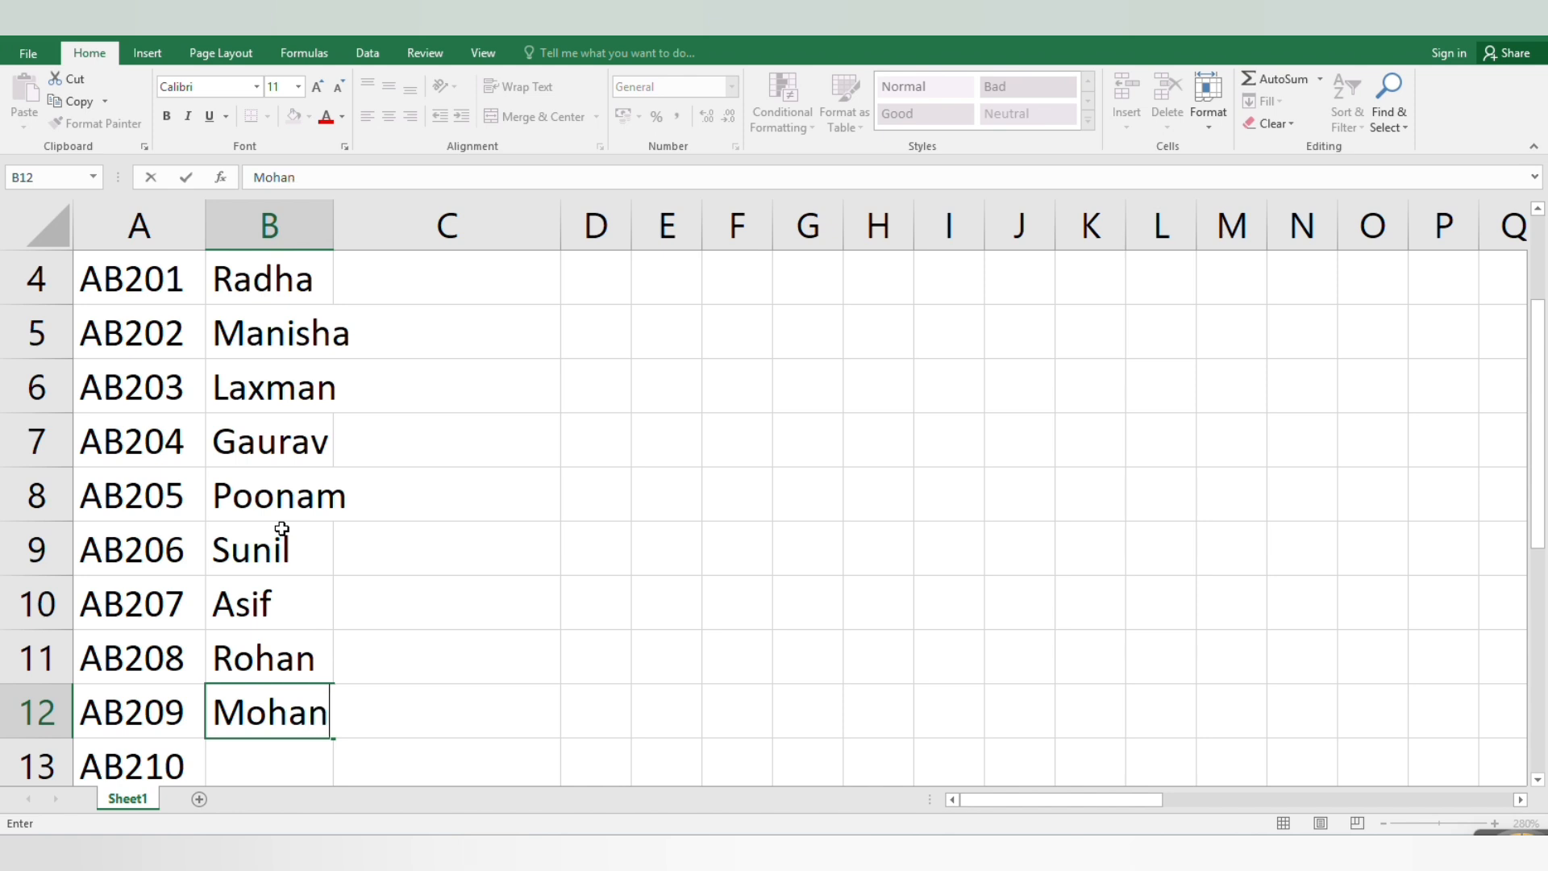
key(Return)
Step: Fill in the employee names for rows 13 to 15 in the Name column
text(Su)
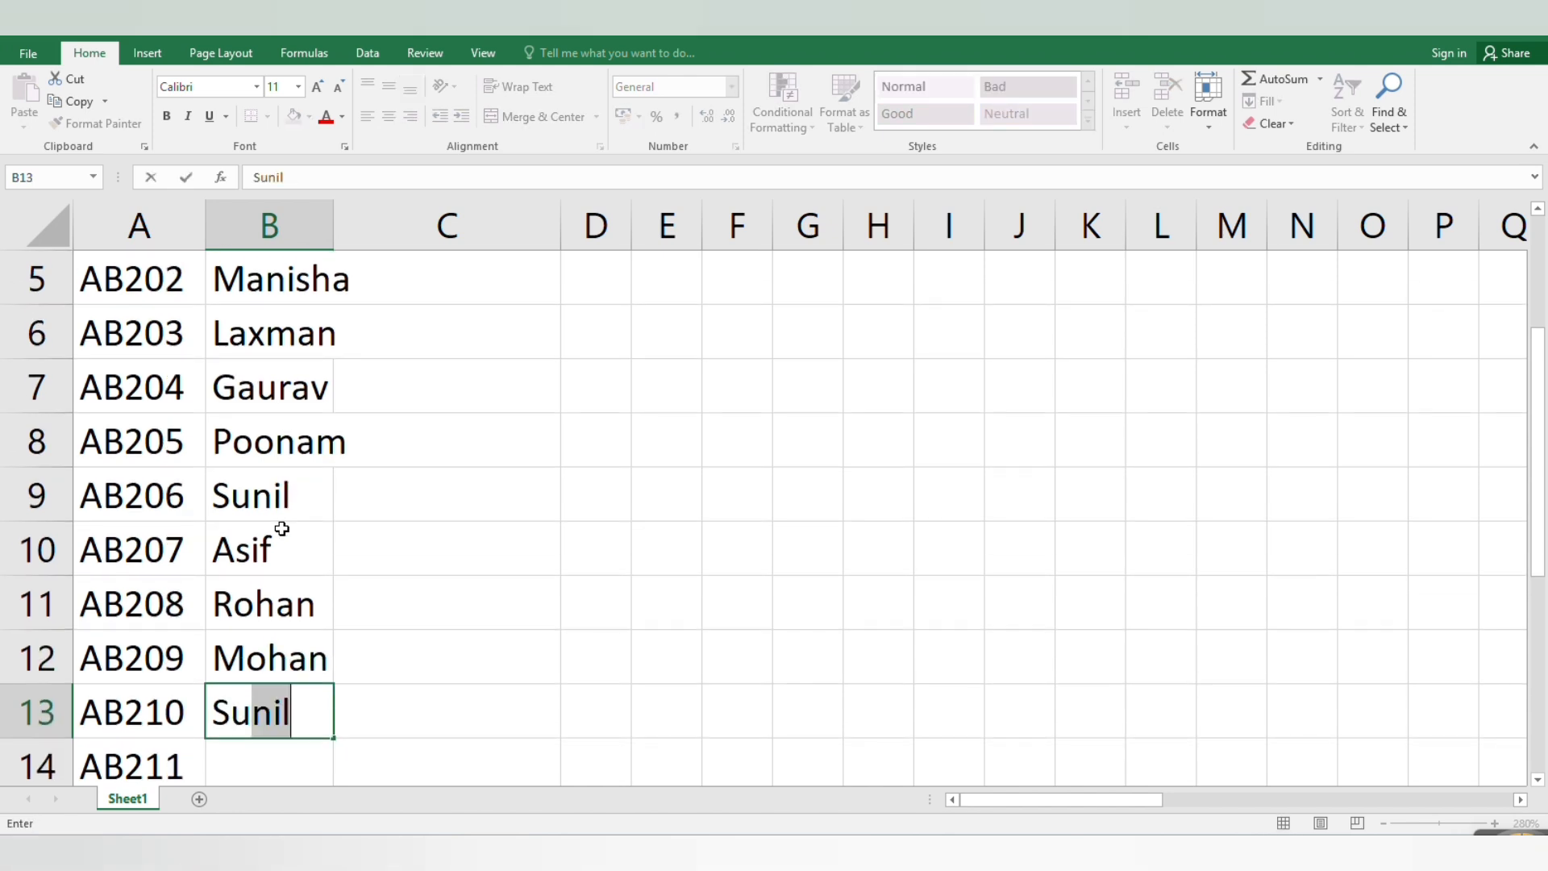
text(mit)
key(Return)
text(N)
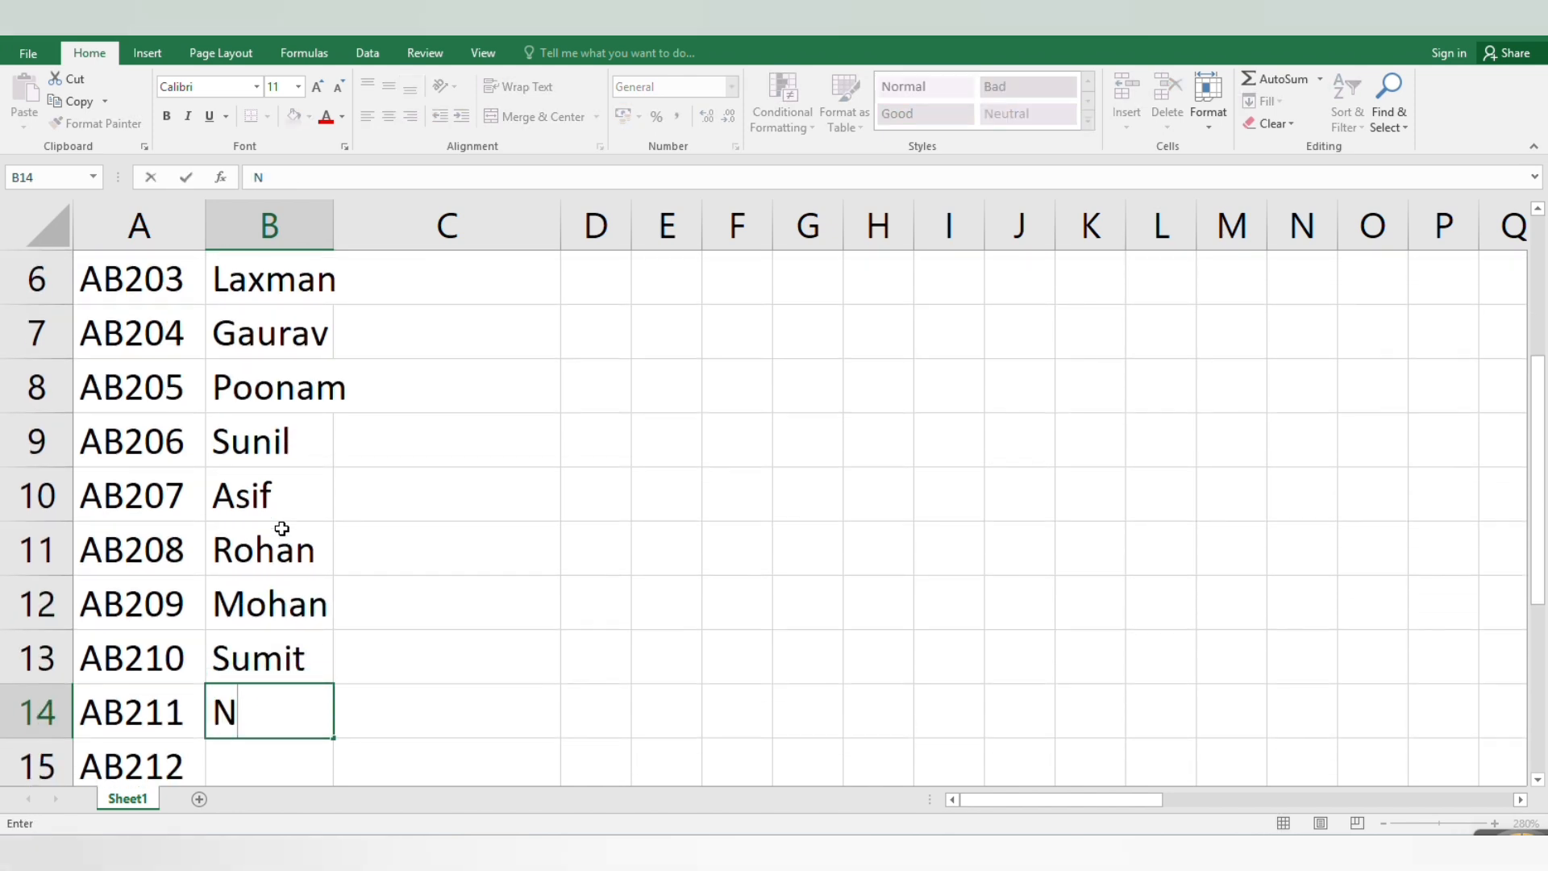
text(itin)
key(Return)
text(P)
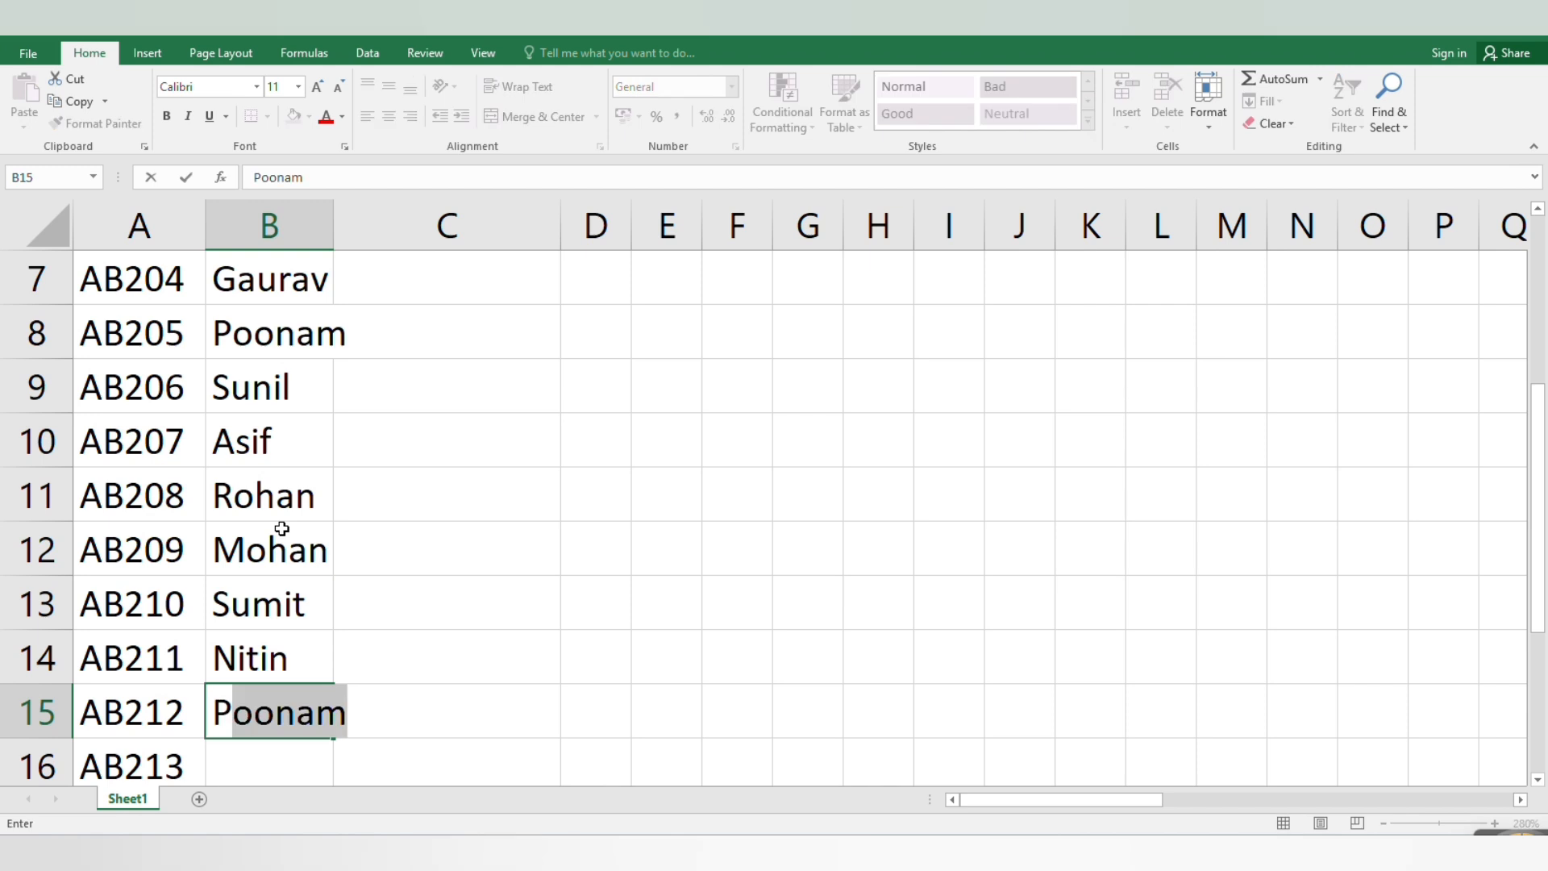
text(riya)
key(Return)
Step: Complete the Name column with the last three employee names in cells B16 to B18
text(P)
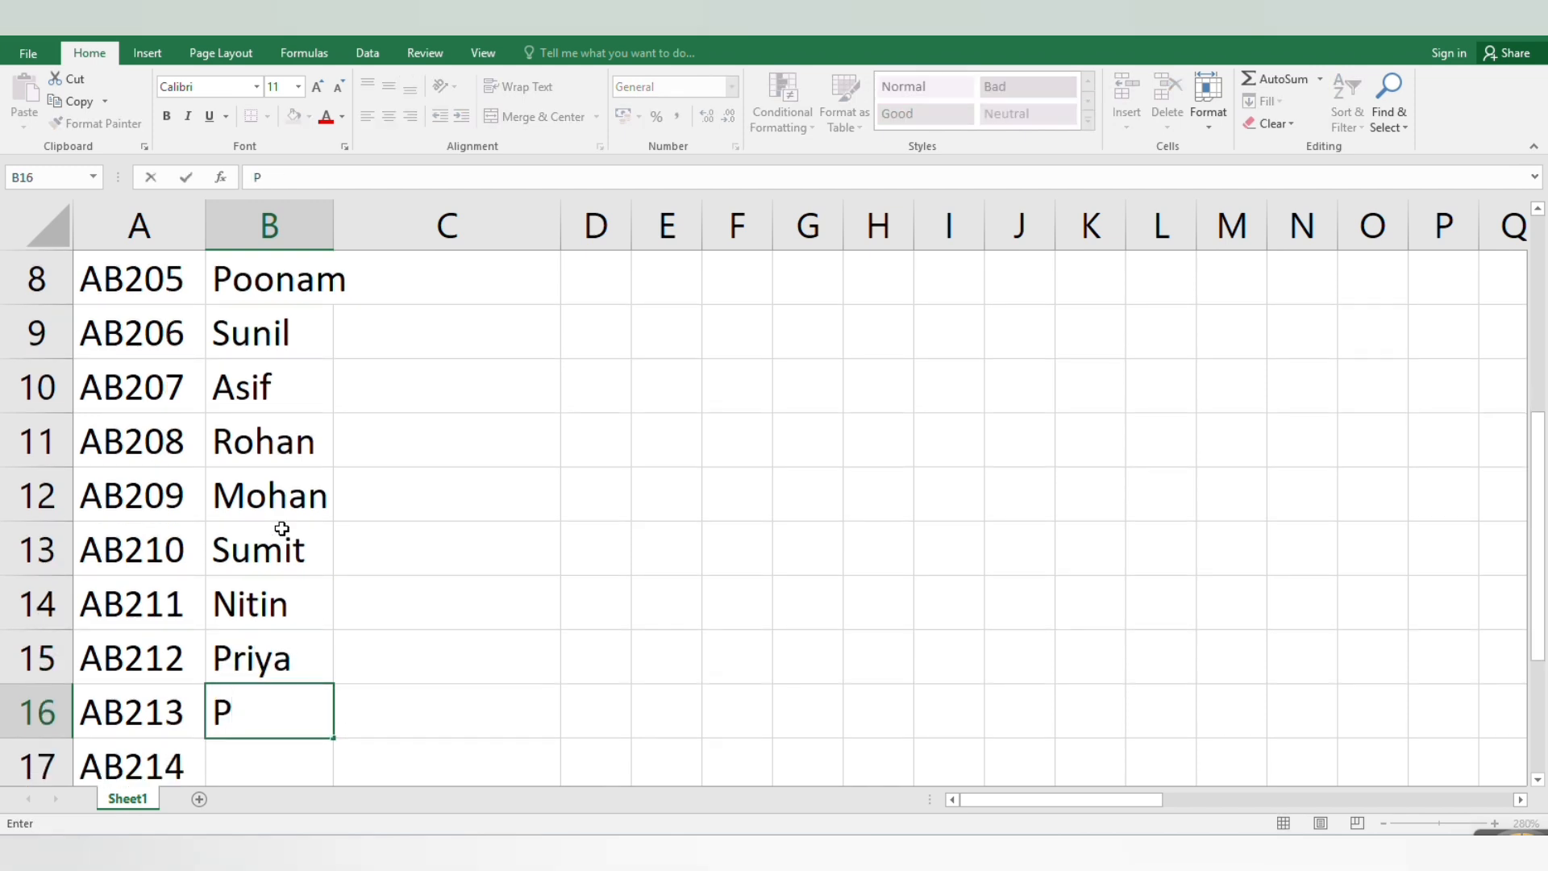
text(ratibha)
key(Return)
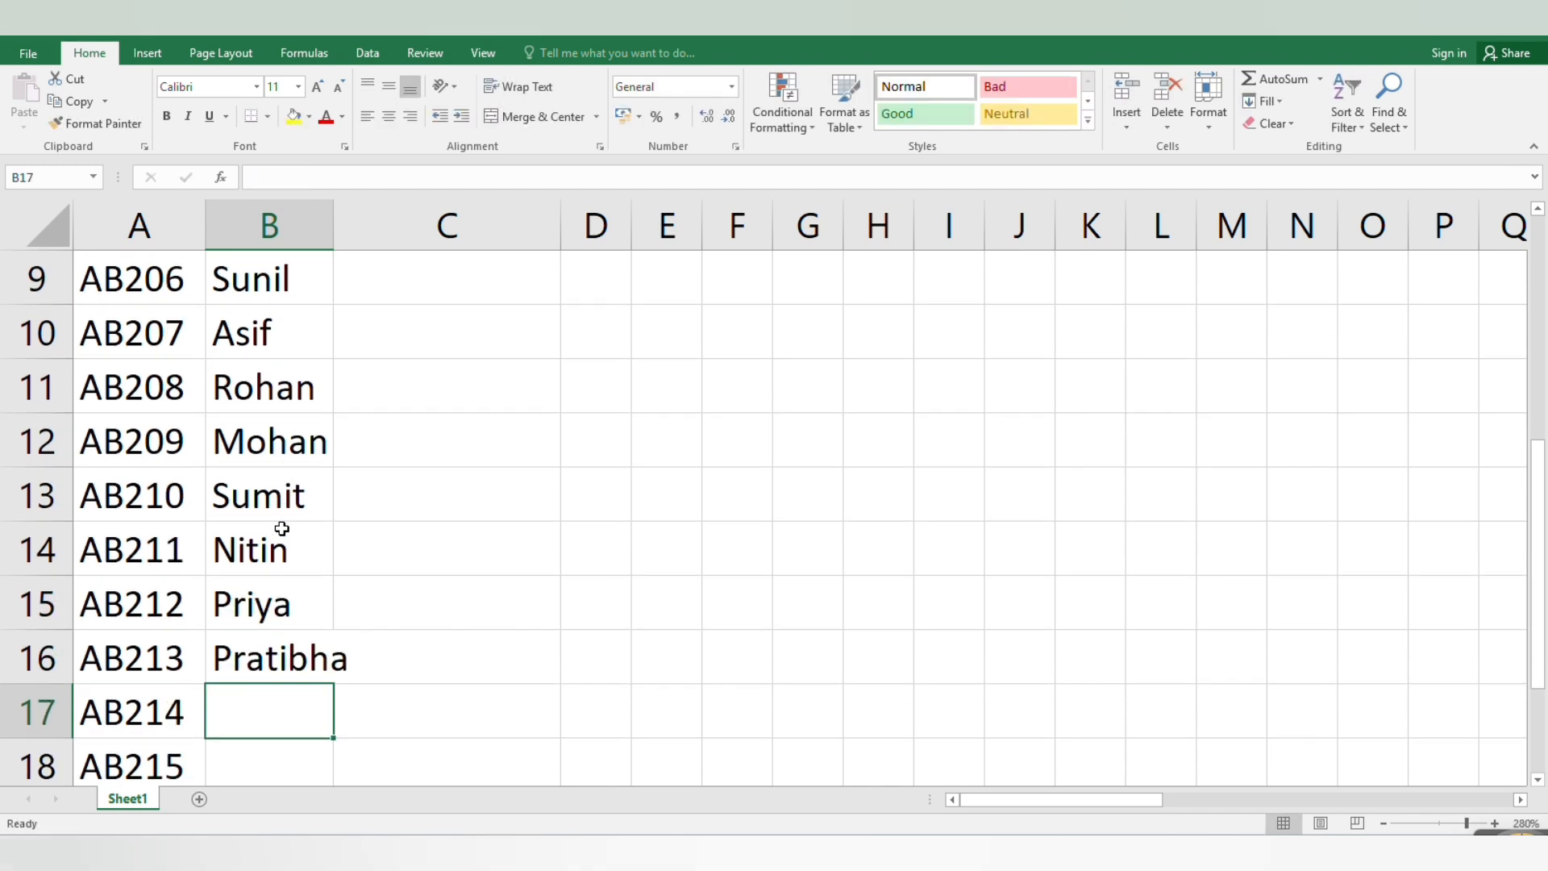
text(Harshita)
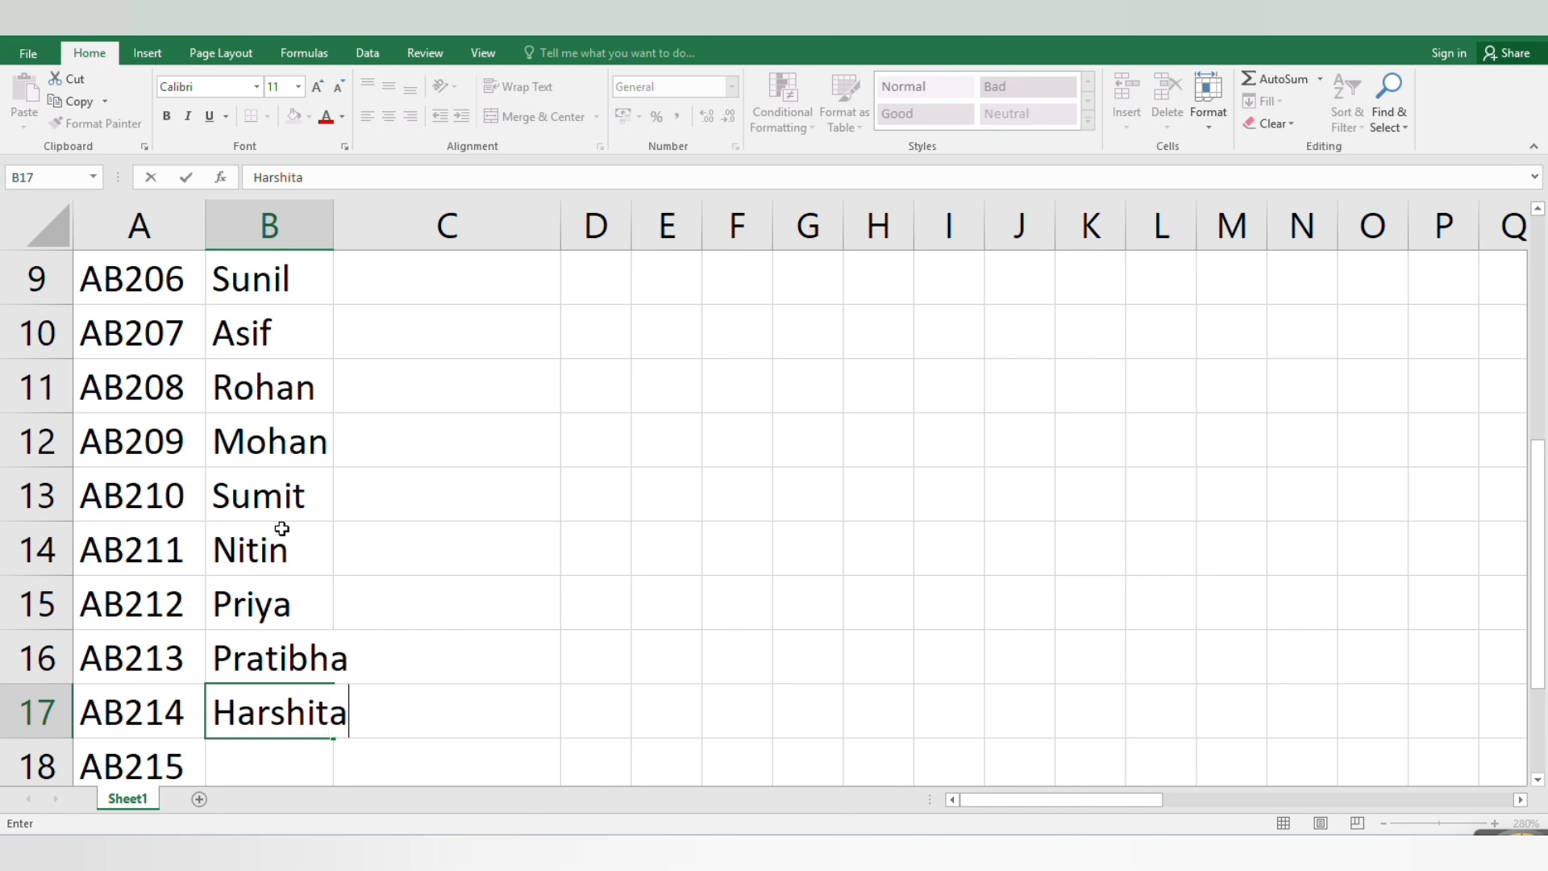
key(Return)
text(Mansi)
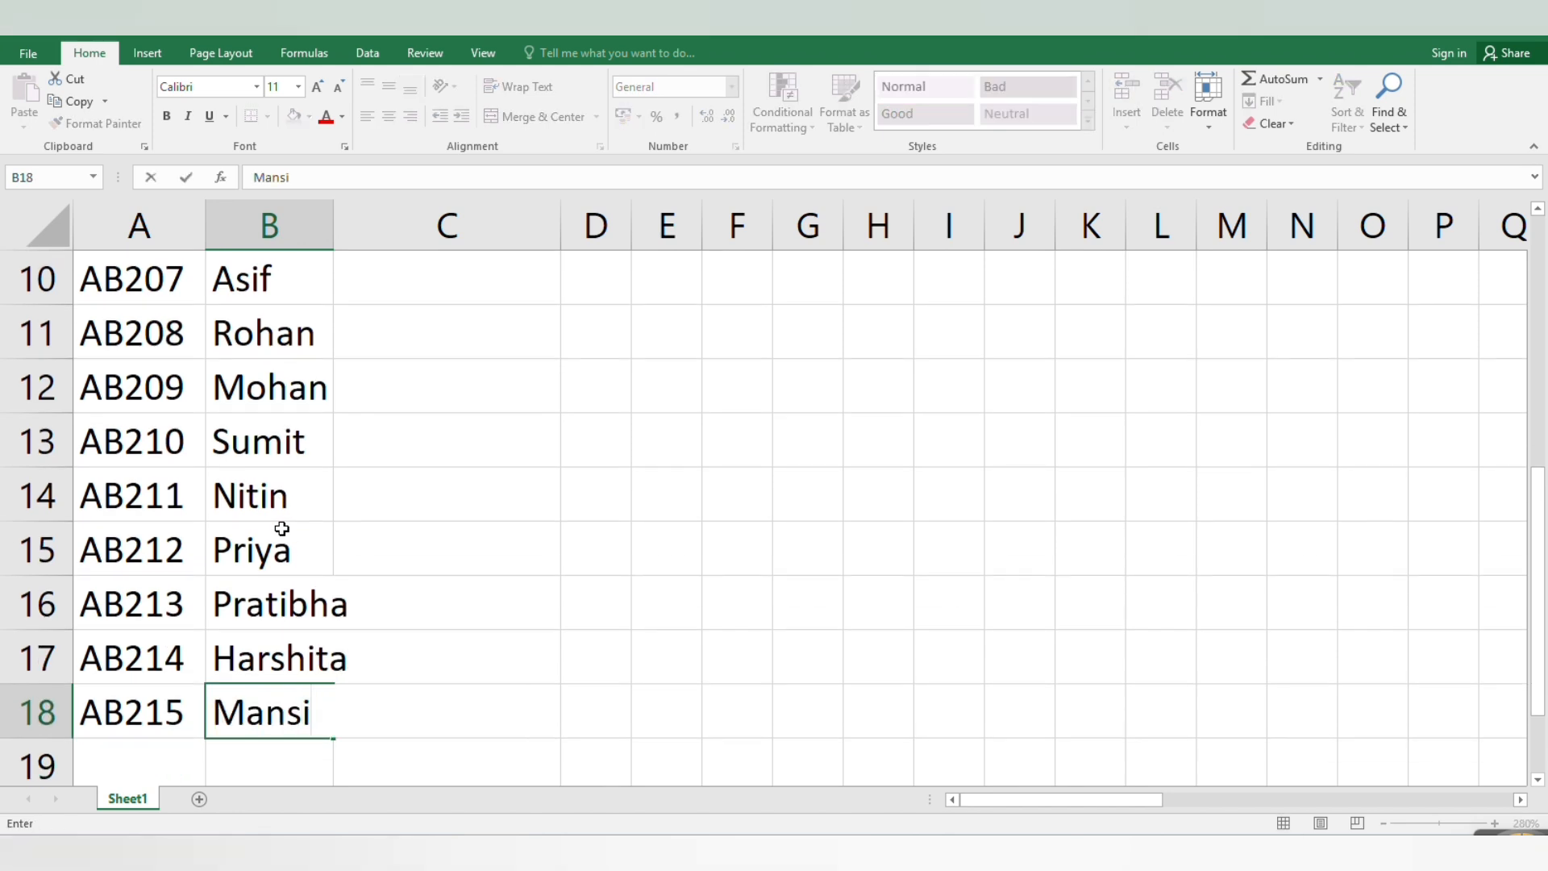
key(Return)
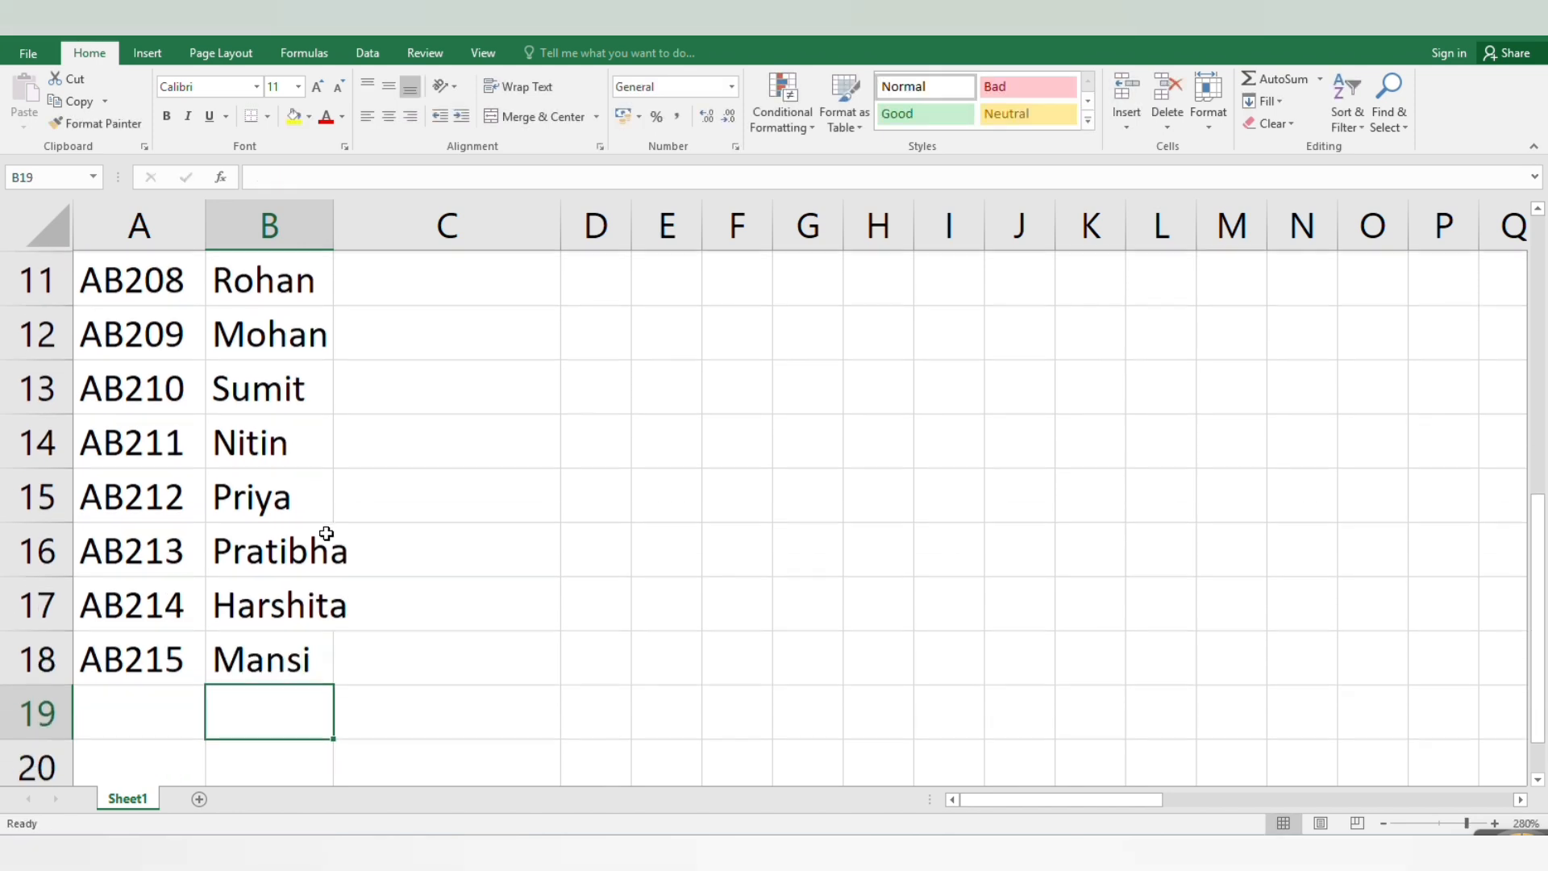
Step: Widen column B so the longest employee names fit inside it
scroll(323, 532, up, 4)
drag(333, 230, 363, 236)
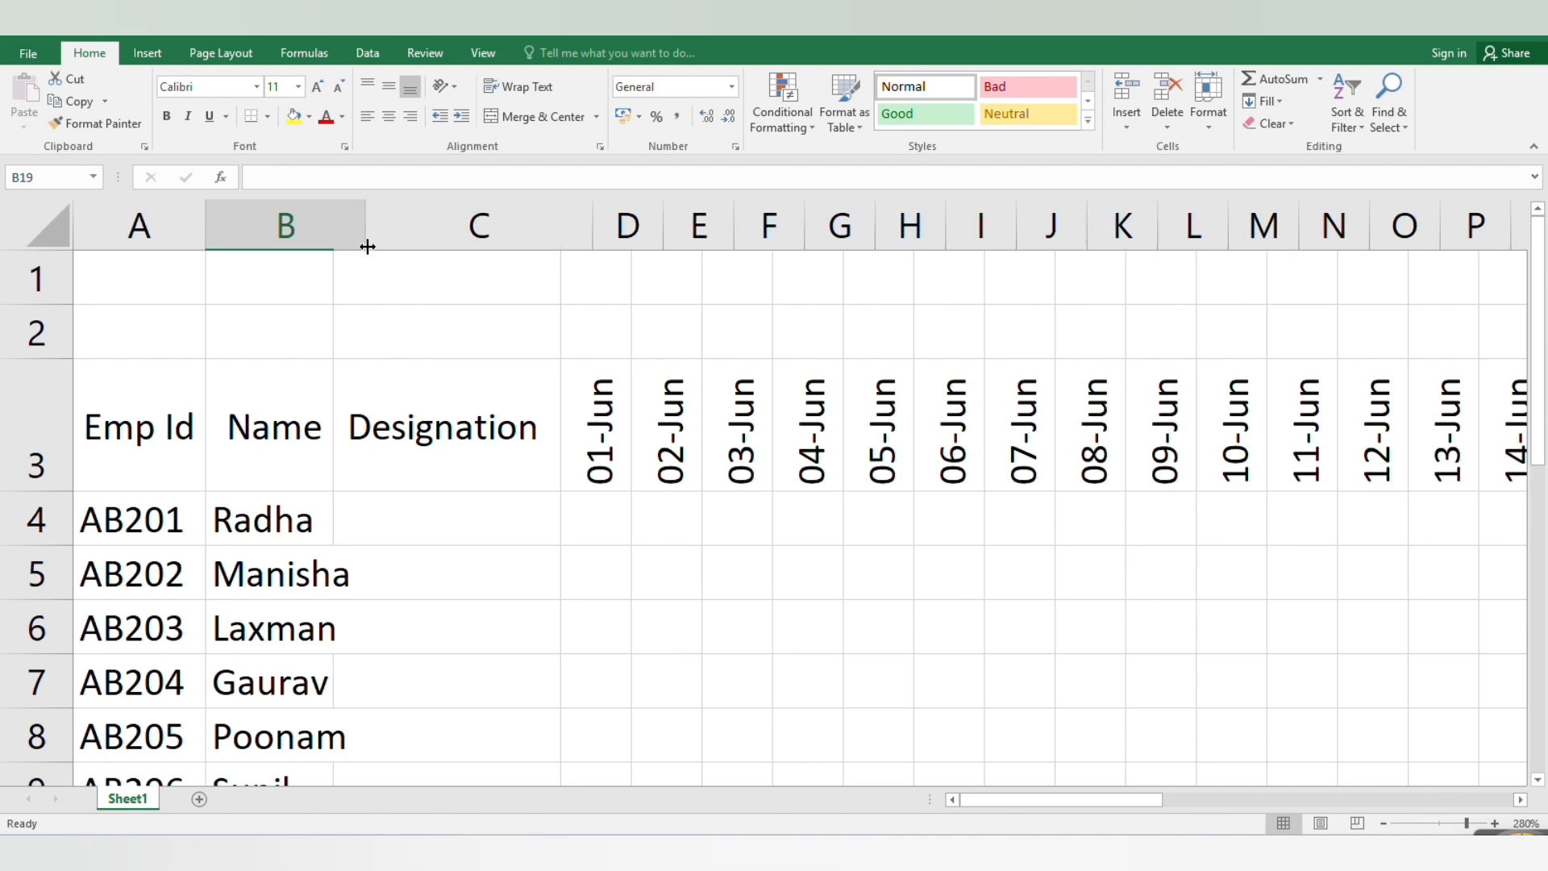
scroll(356, 439, down, 3)
scroll(343, 532, up, 2)
scroll(343, 533, up, 1)
Step: Enter Manager as the first employee's designation in cell C4
click(395, 518)
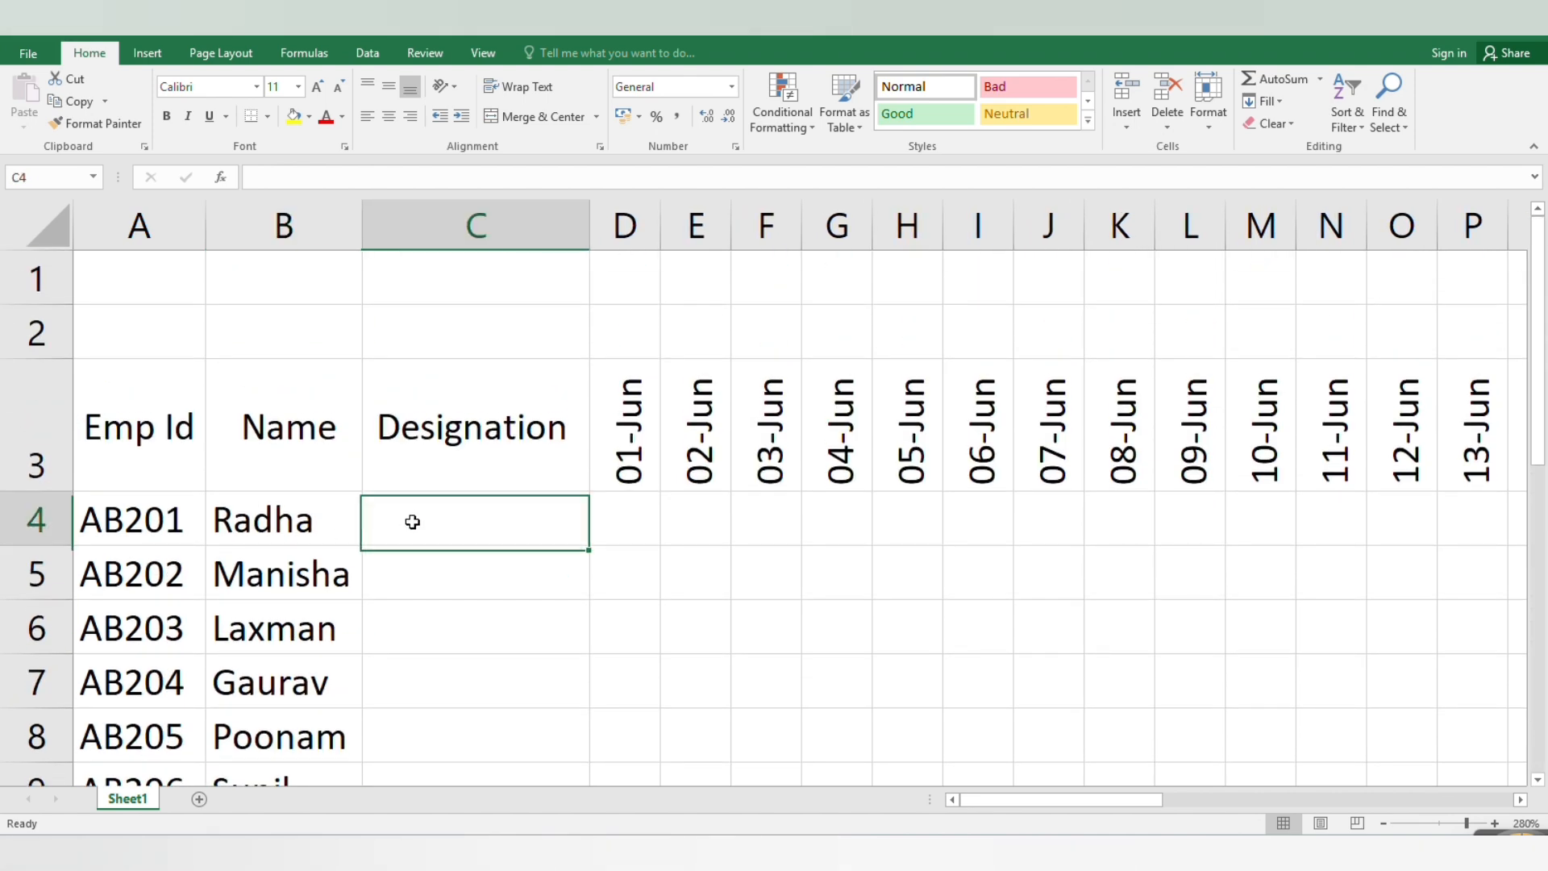
text(ManaGER)
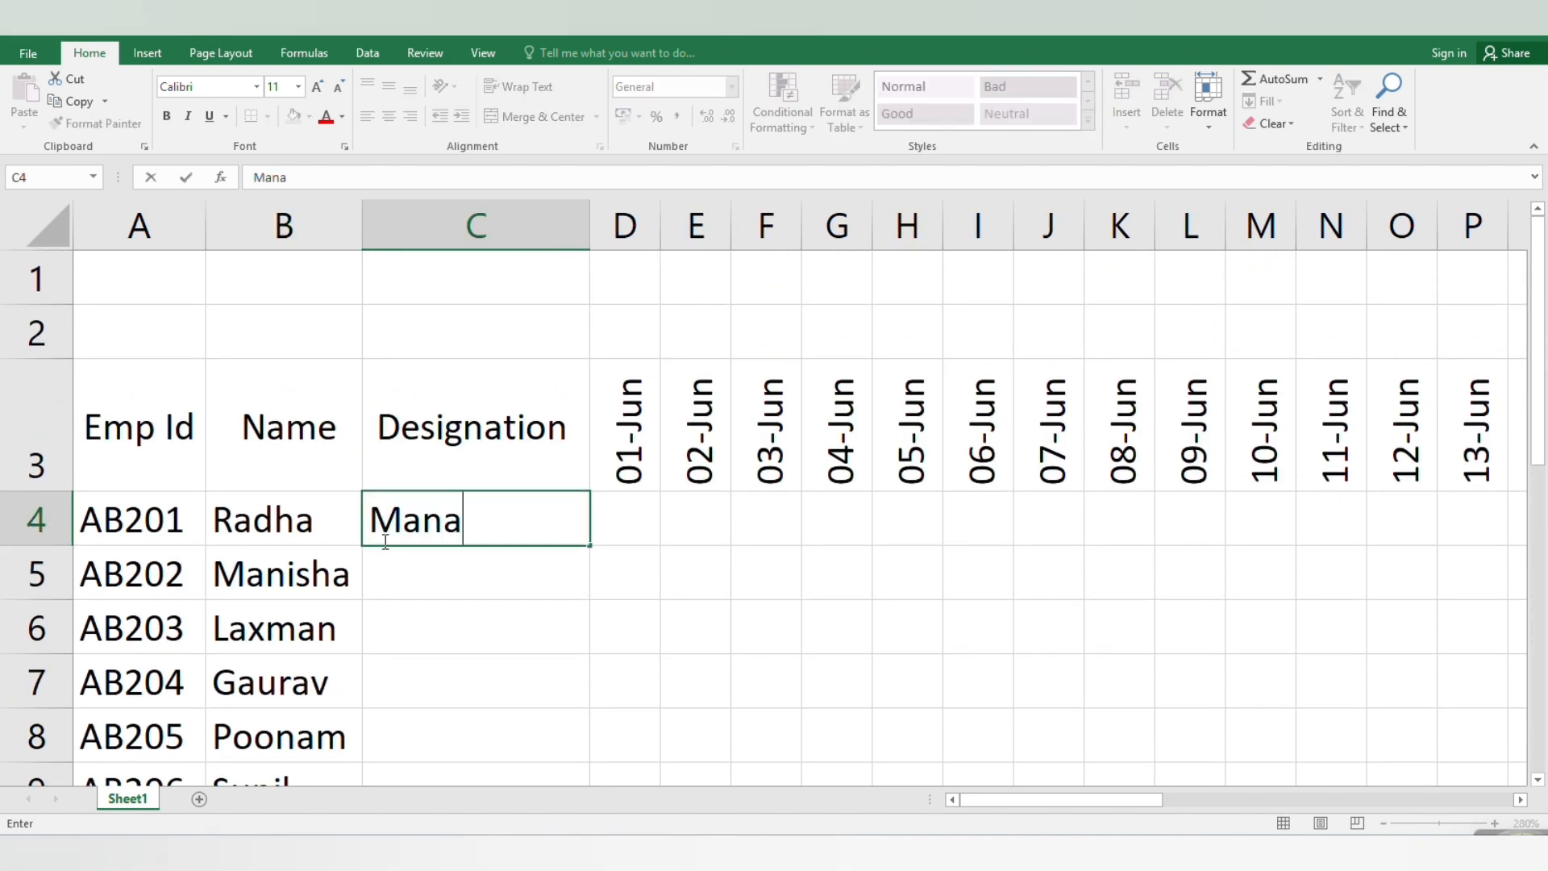
key(BackSpace)
key(BackSpace)
key(BackSpace)
text(g)
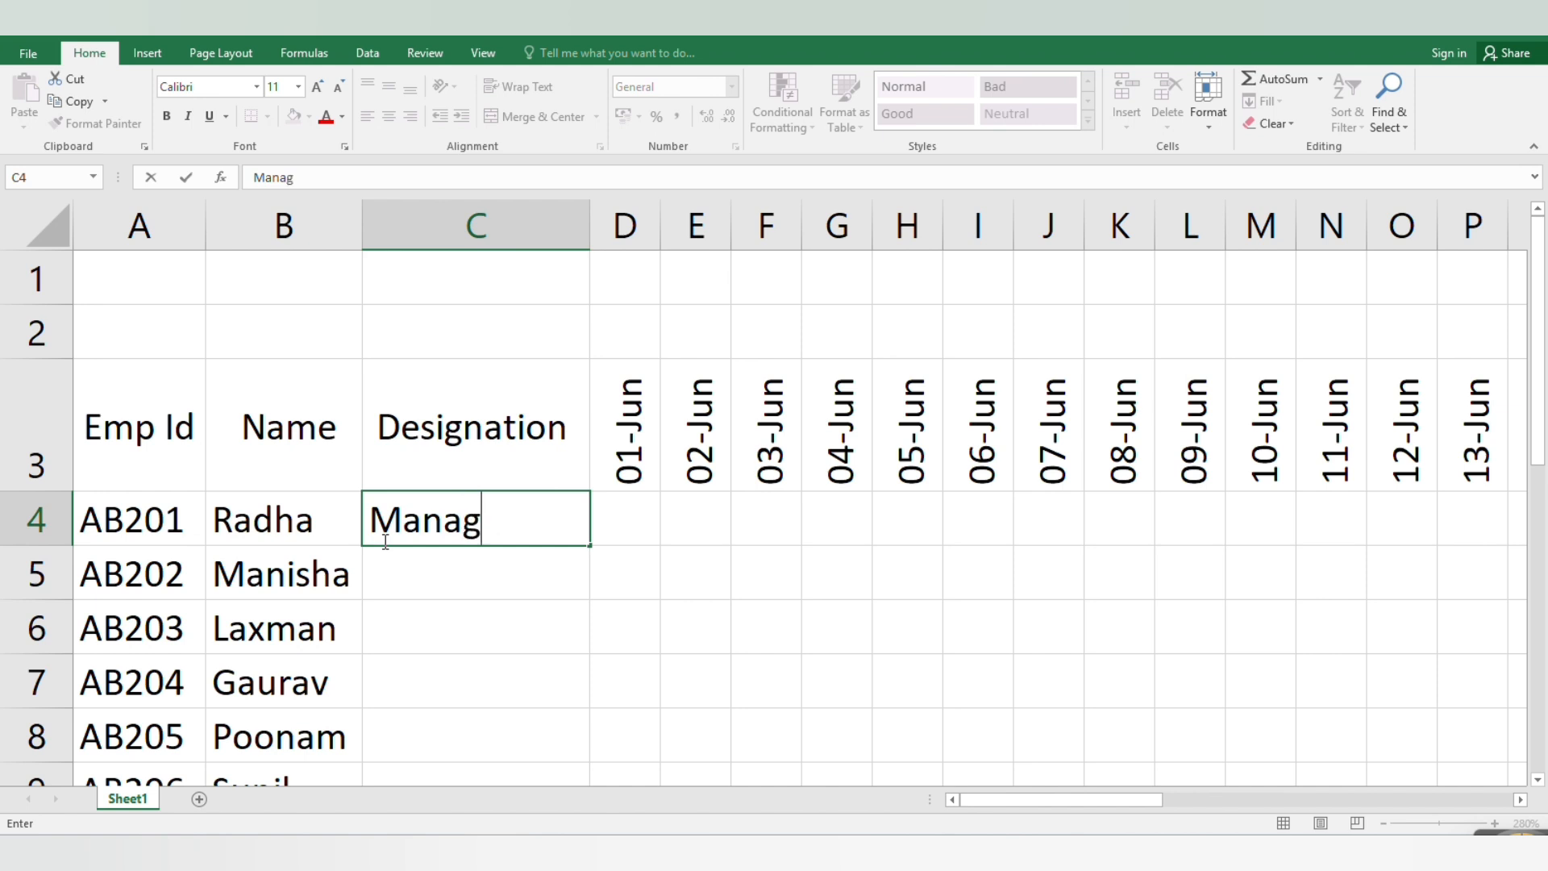
text(we)
key(BackSpace)
key(BackSpace)
text(er)
key(Return)
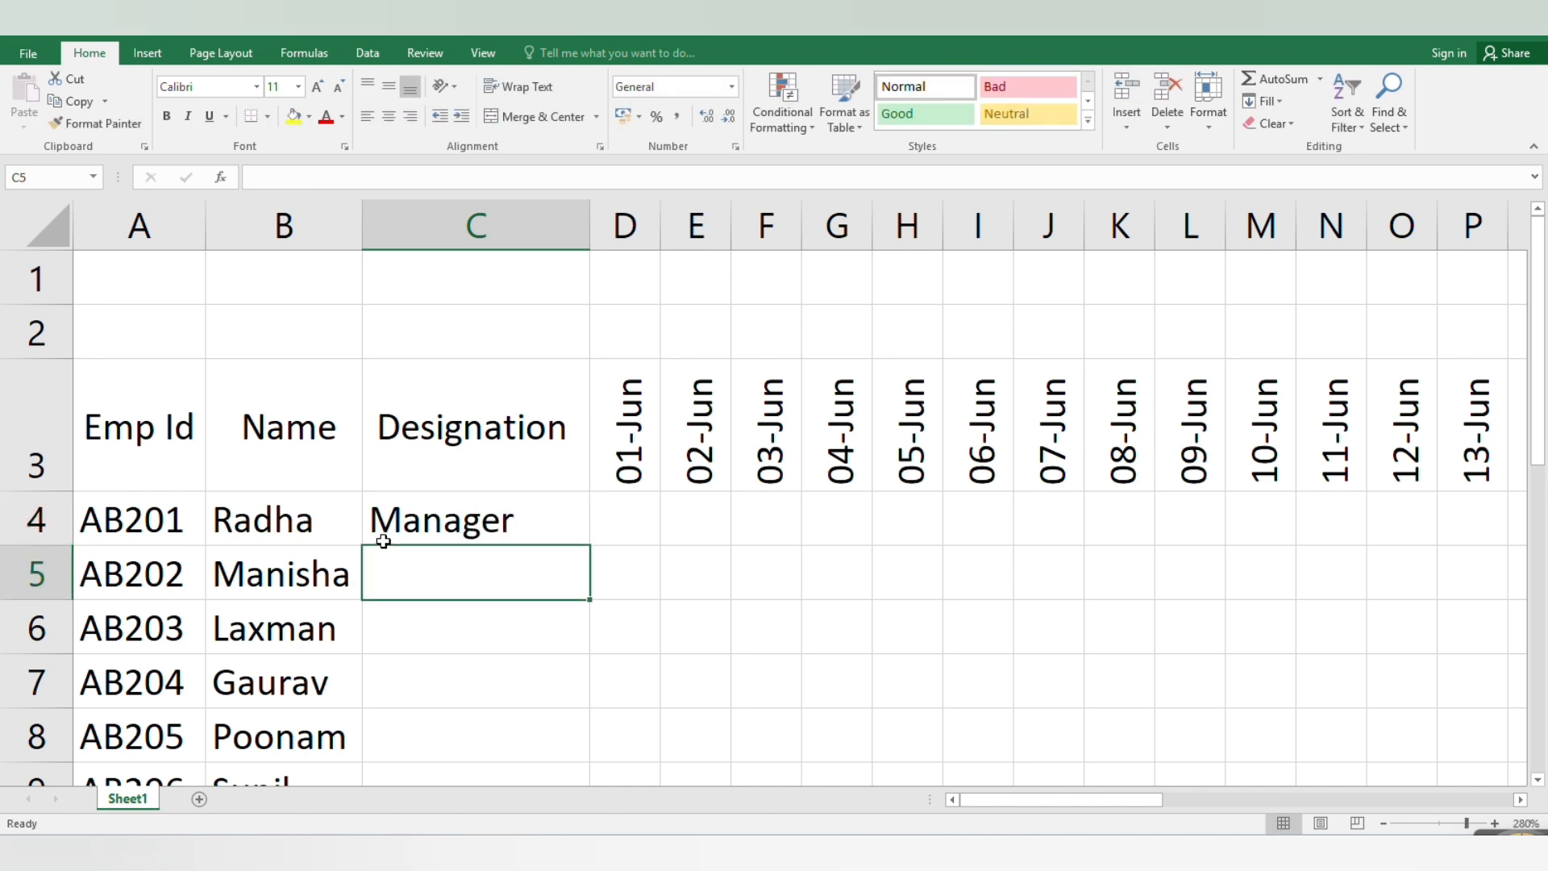
Step: Enter the designations Assitant in cell C5 and Supervisor in cell C6
text(Assit)
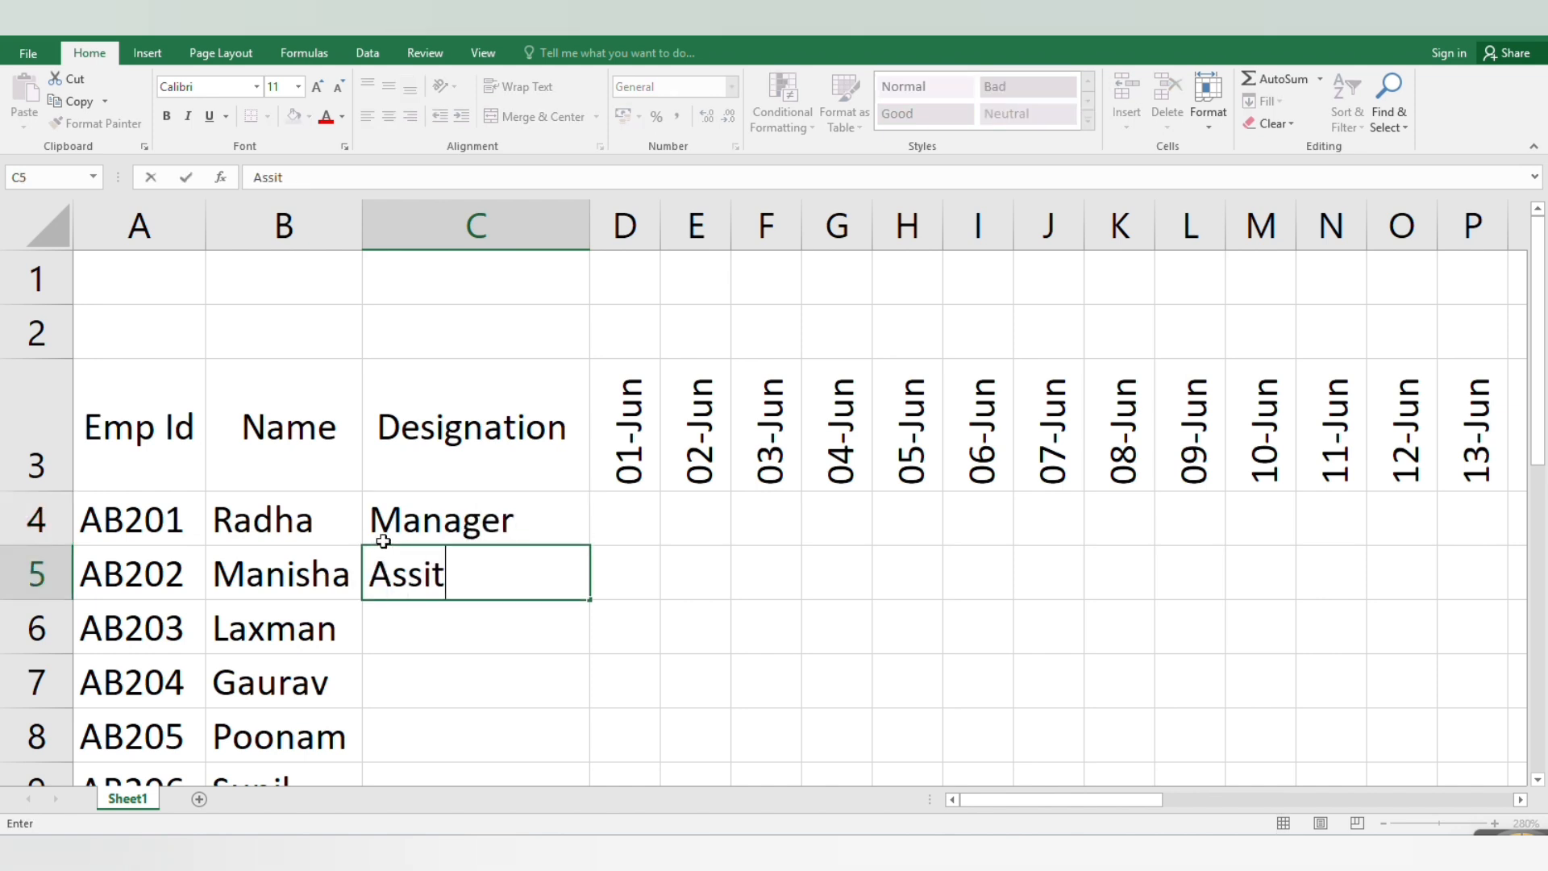
text(ant)
key(Return)
text(Suoe)
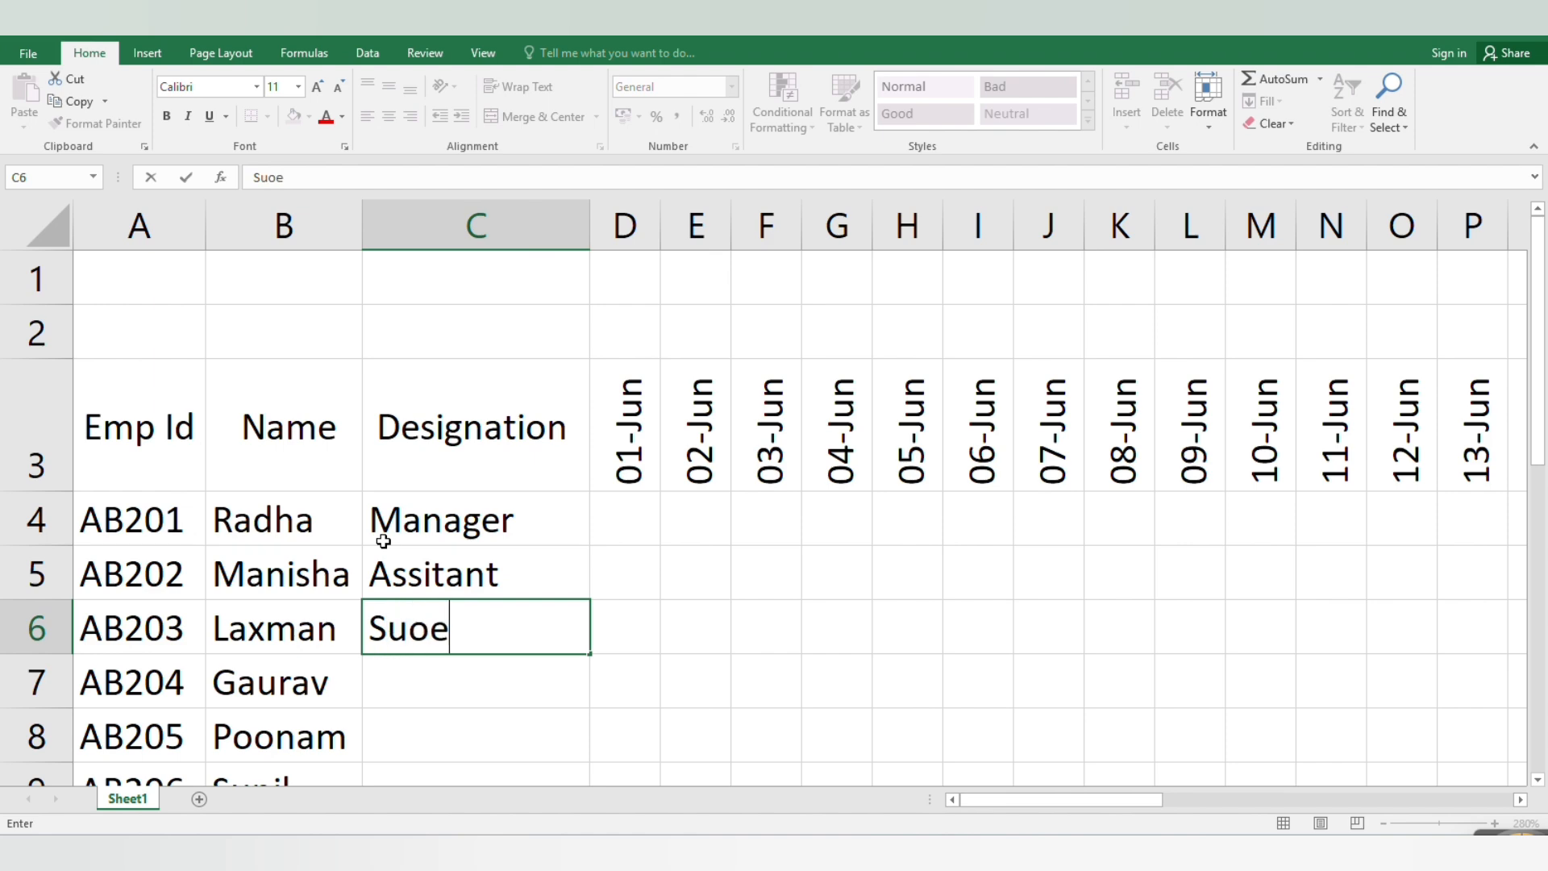
key(BackSpace)
key(BackSpace)
text(pervisor)
key(Return)
Step: Enter the designations Engineer in cell C7 and cleark in cell C8
text(Eb)
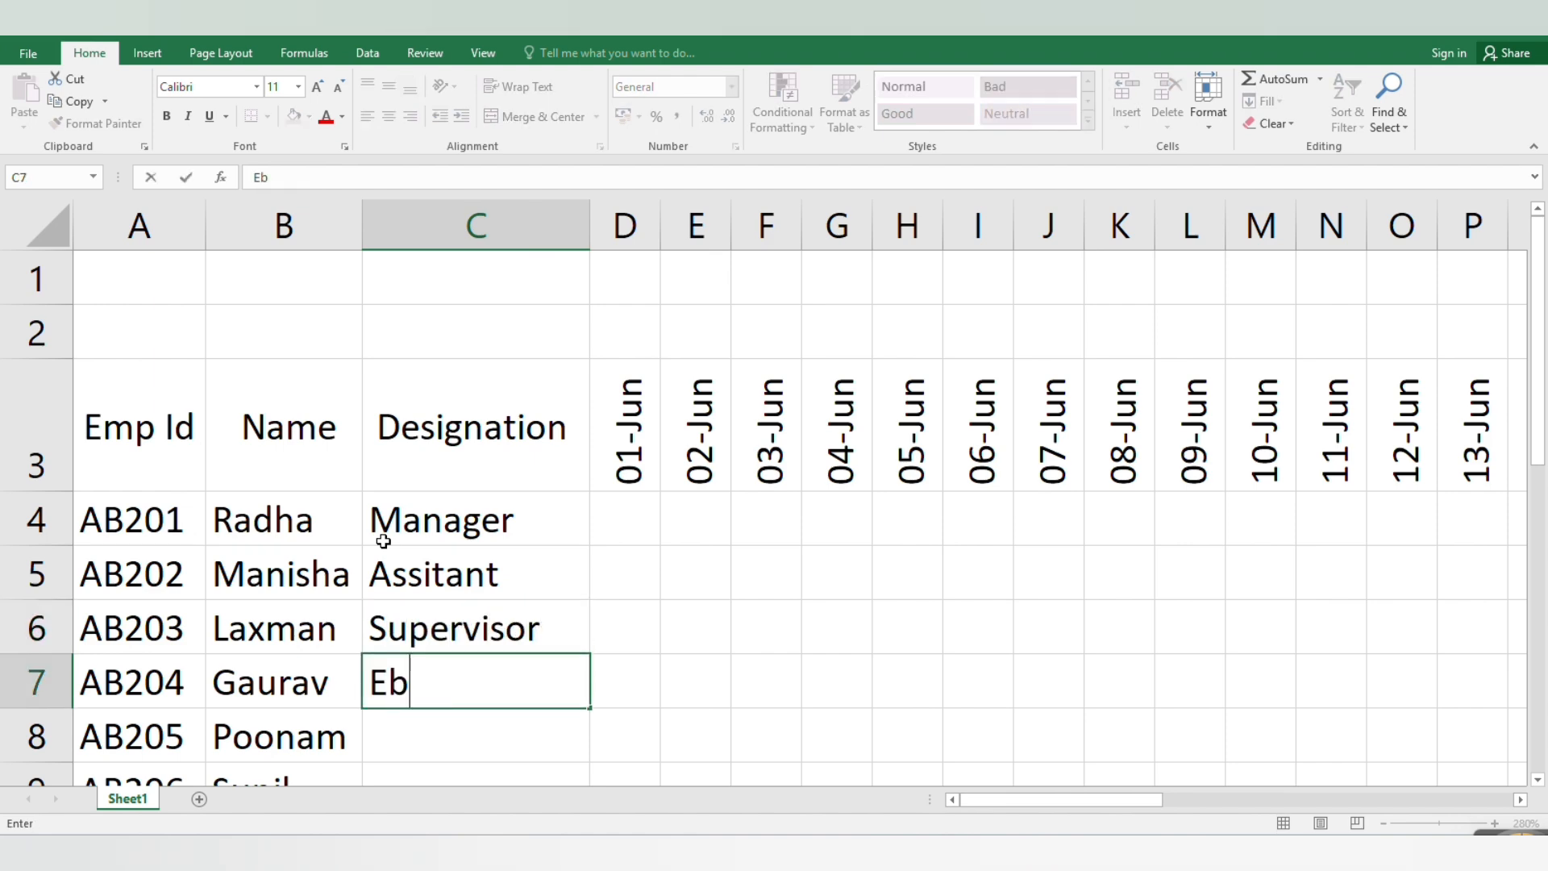
key(BackSpace)
text(ngineer)
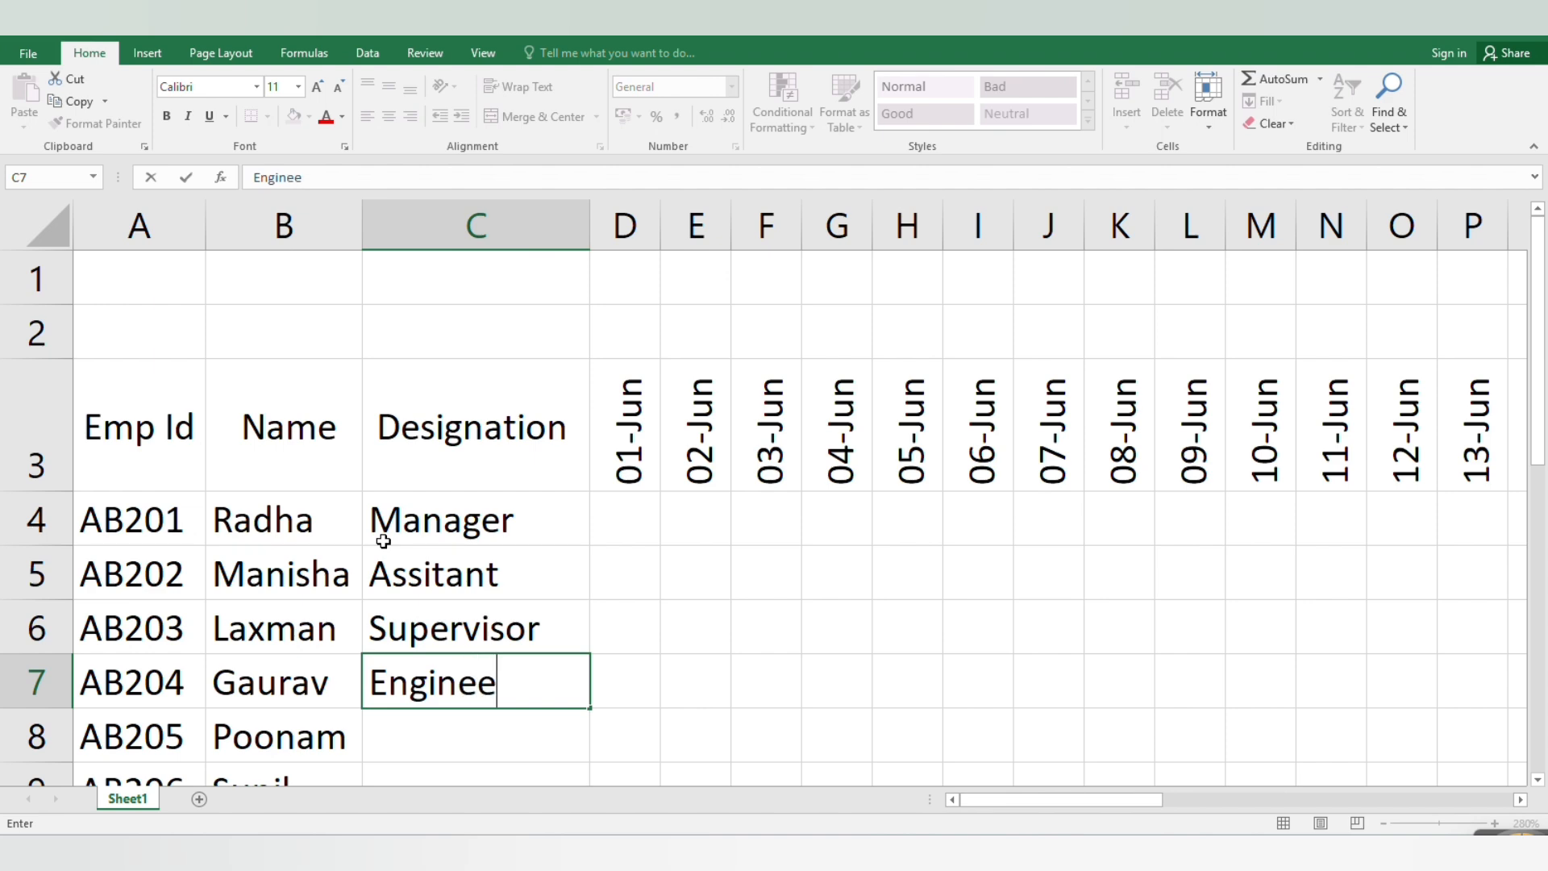
key(Return)
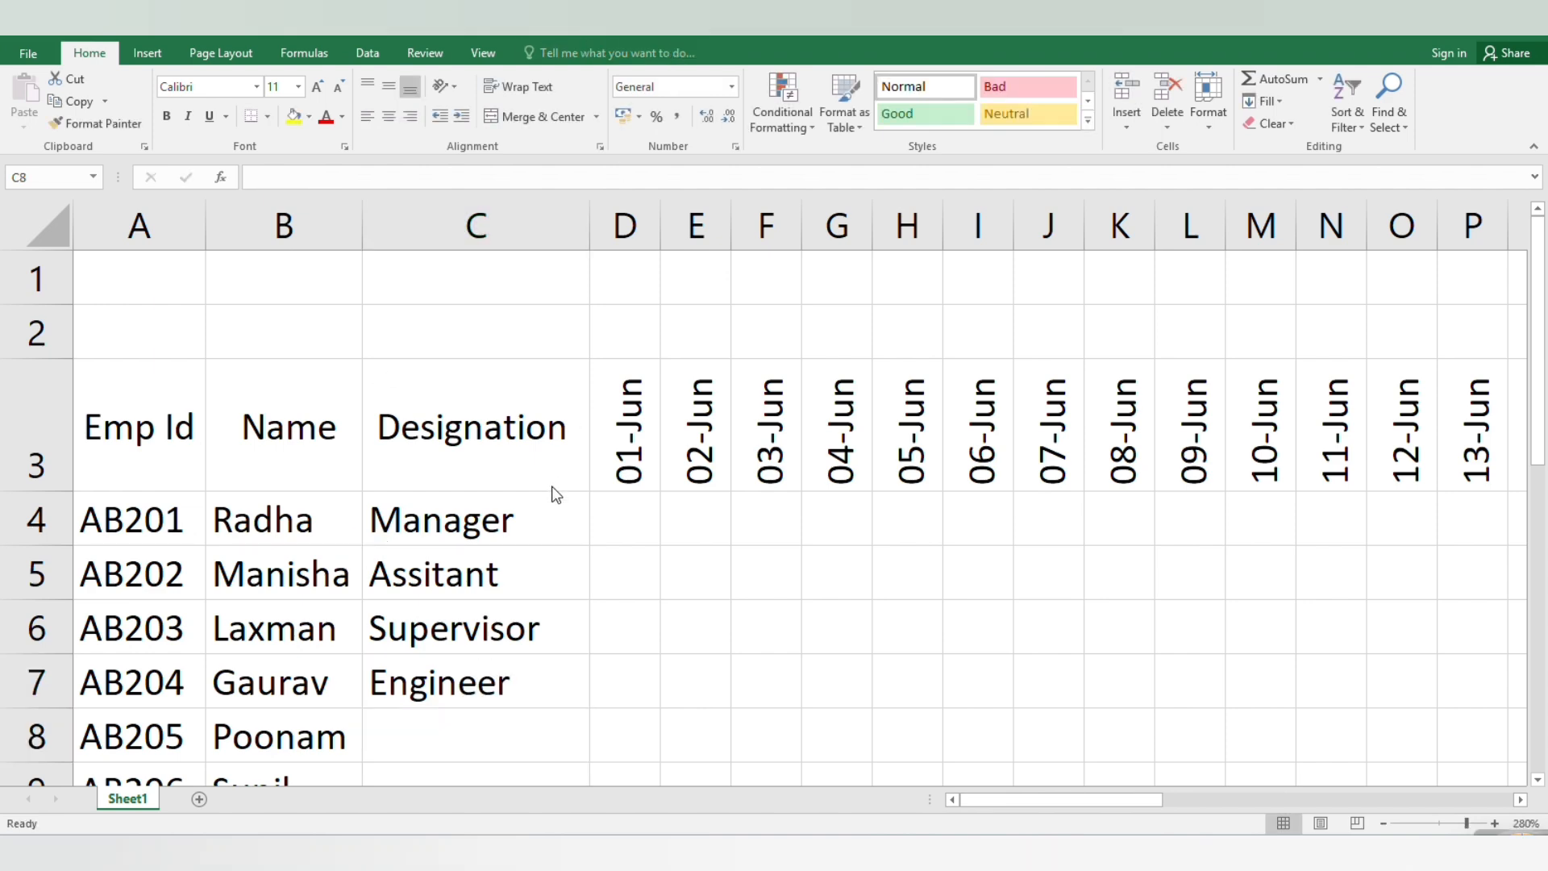
click(472, 716)
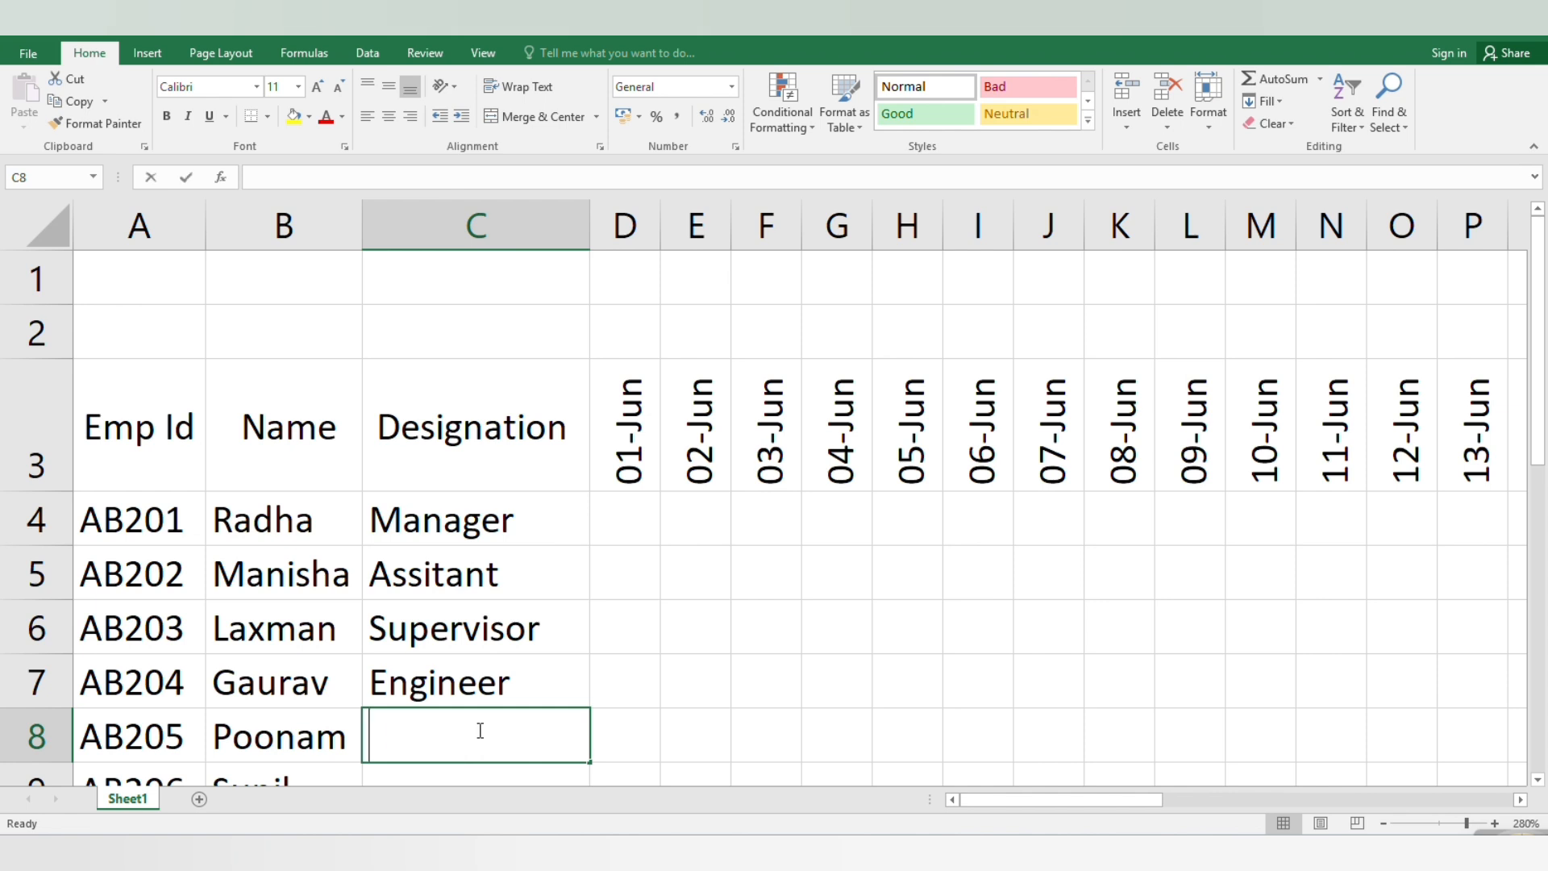
text(cLeark)
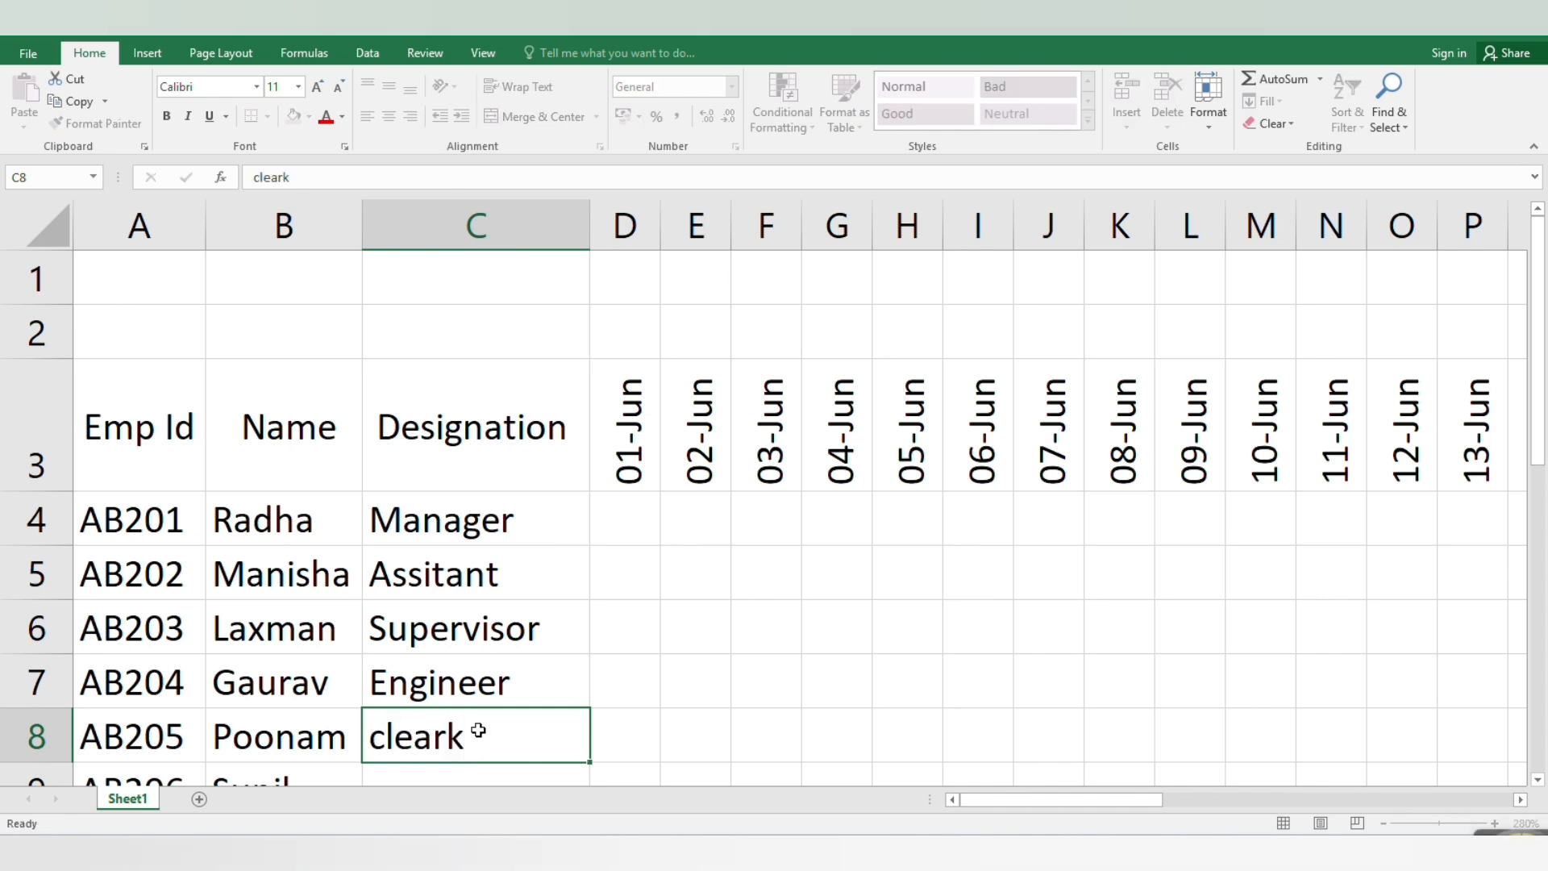
key(Return)
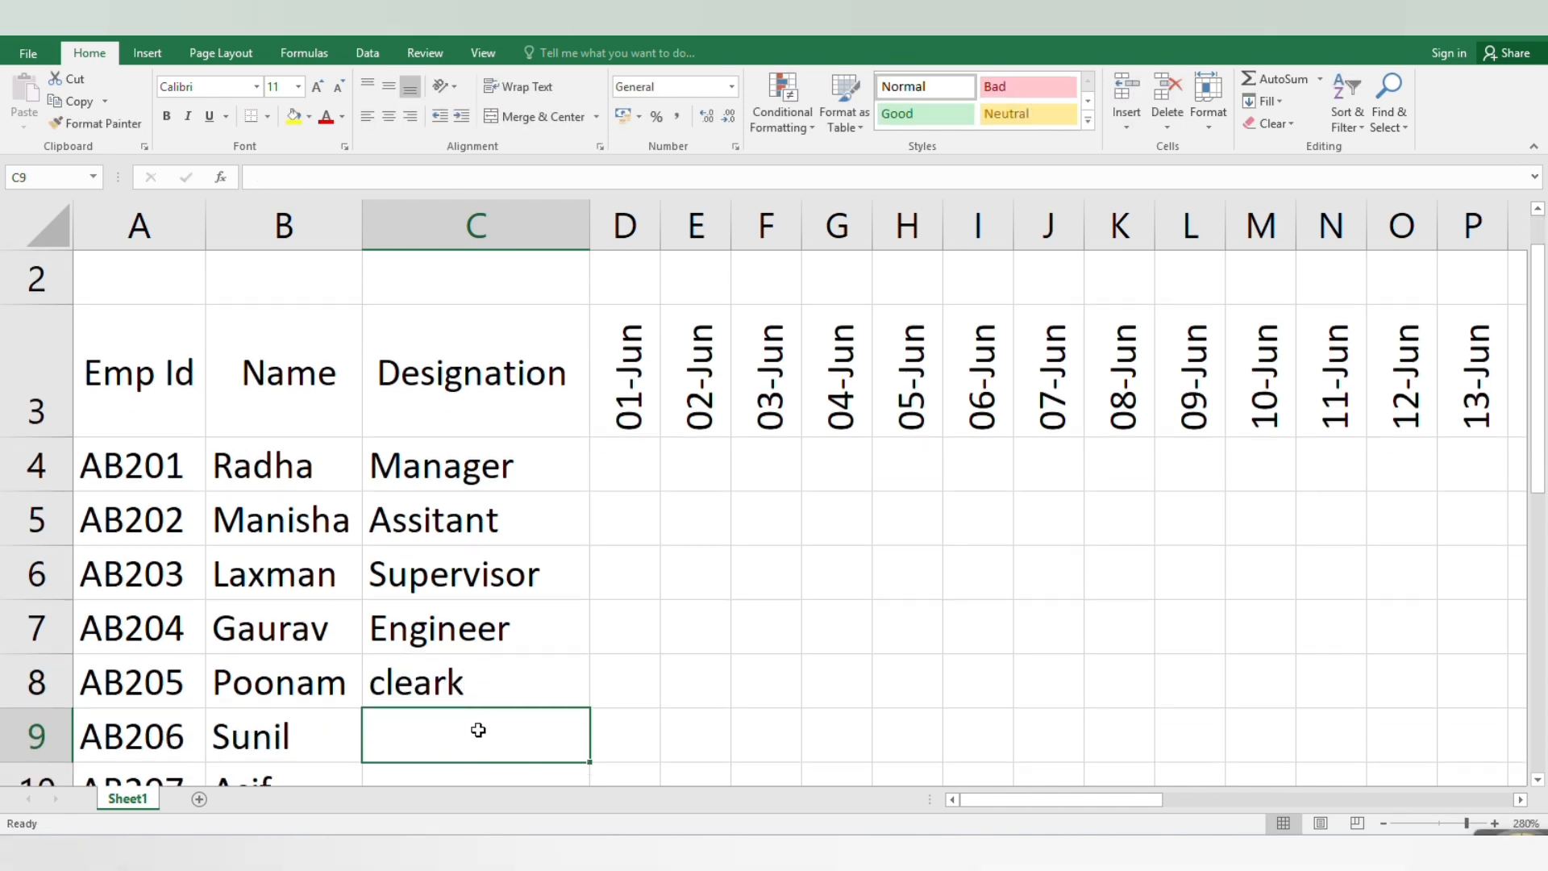
Step: Enter the designations HR in cell C9 and Junior Assitant in cell C10
text(H)
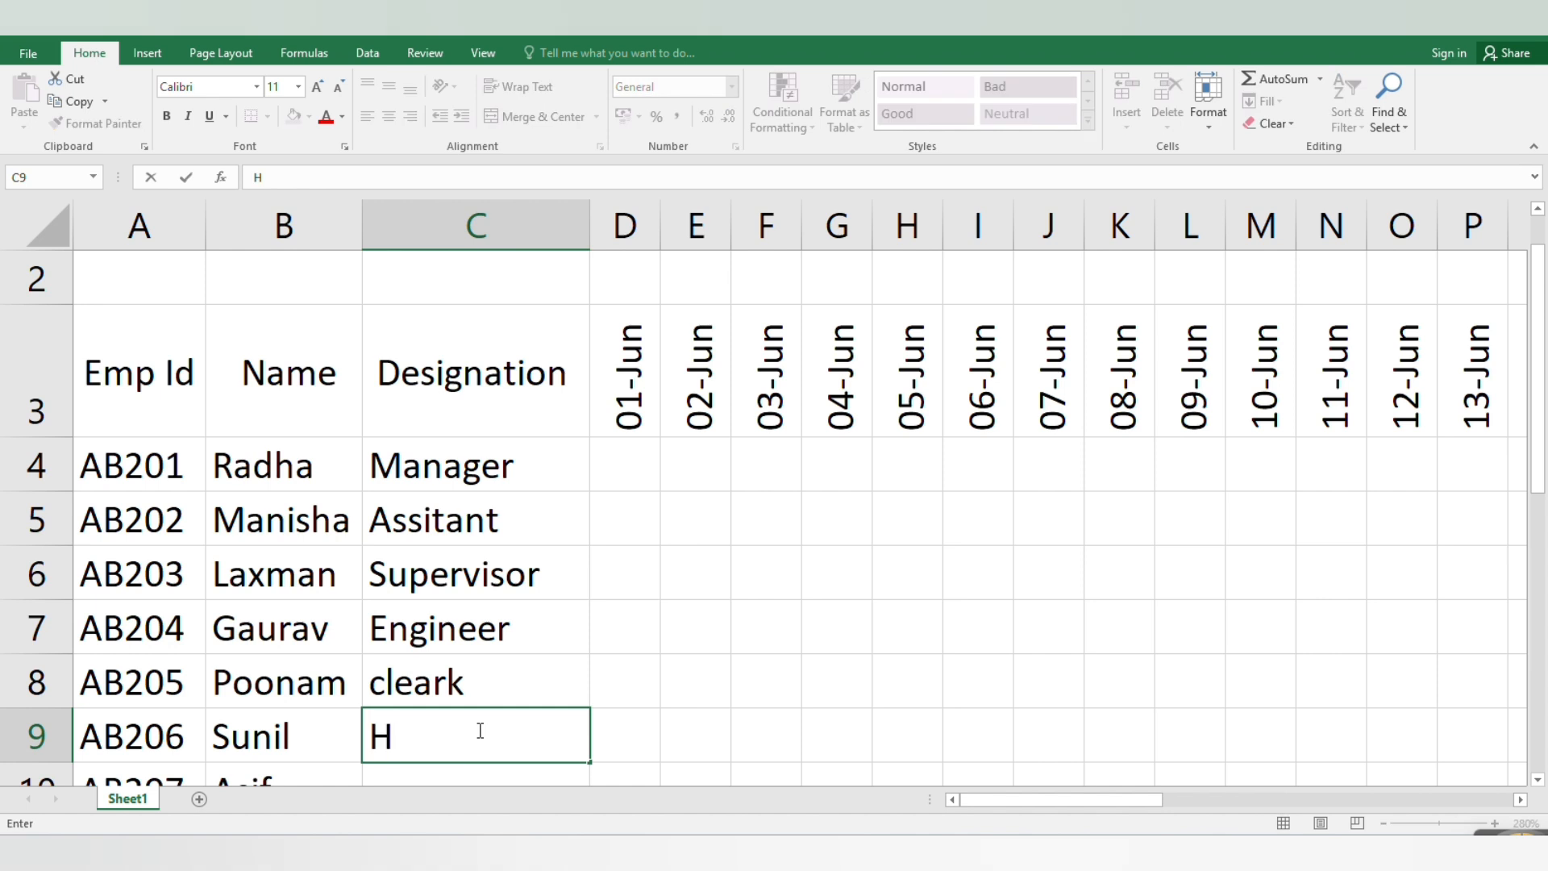
text(R)
key(Return)
text(j)
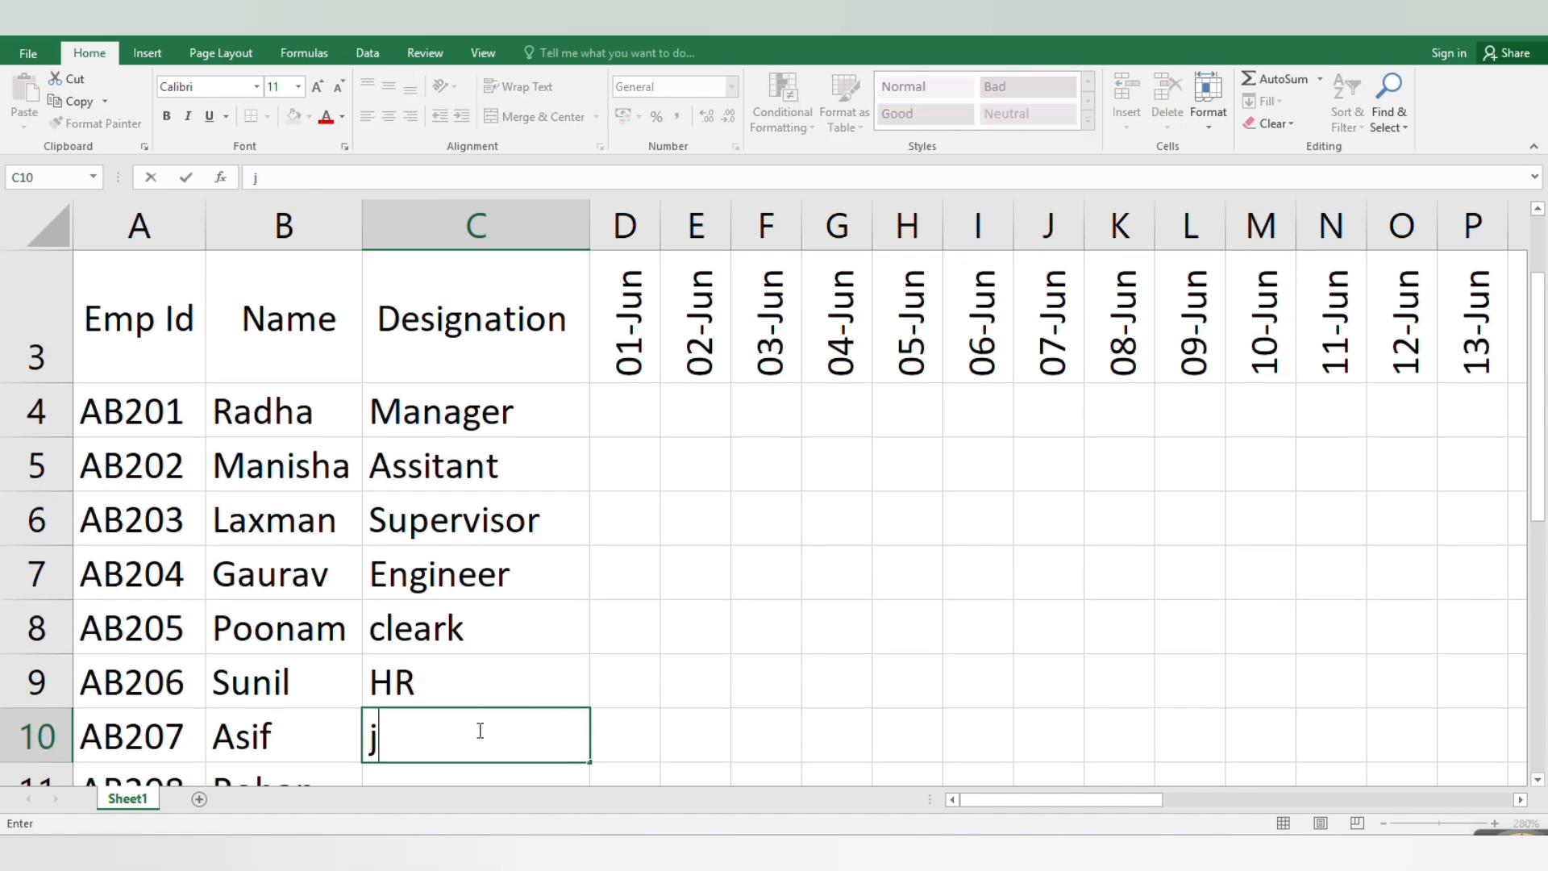
key(BackSpace)
text(Junior Ass)
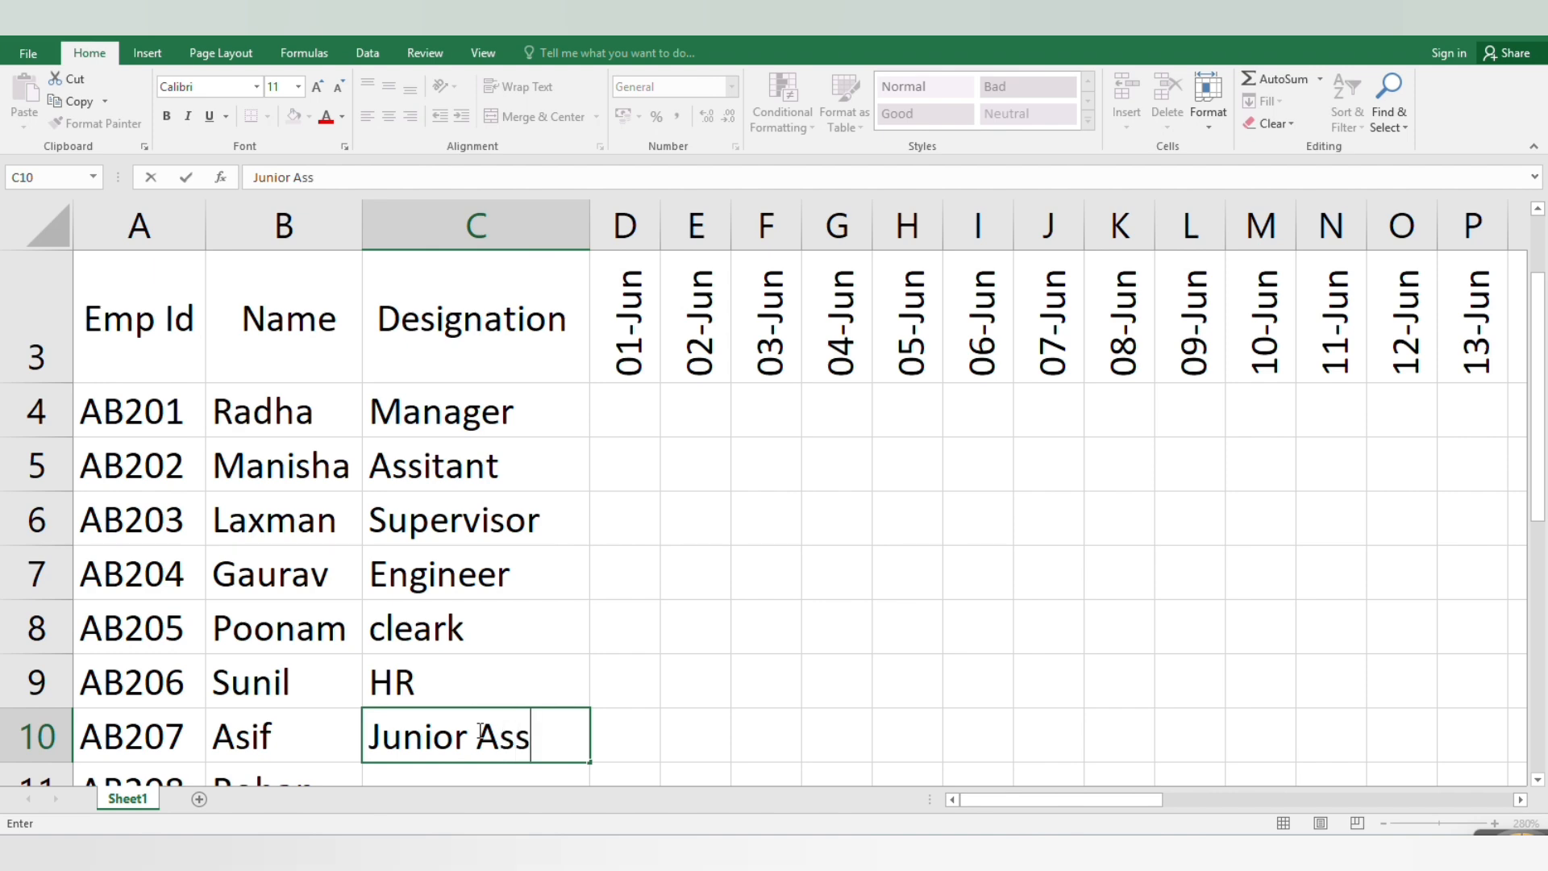
text(itant)
key(Return)
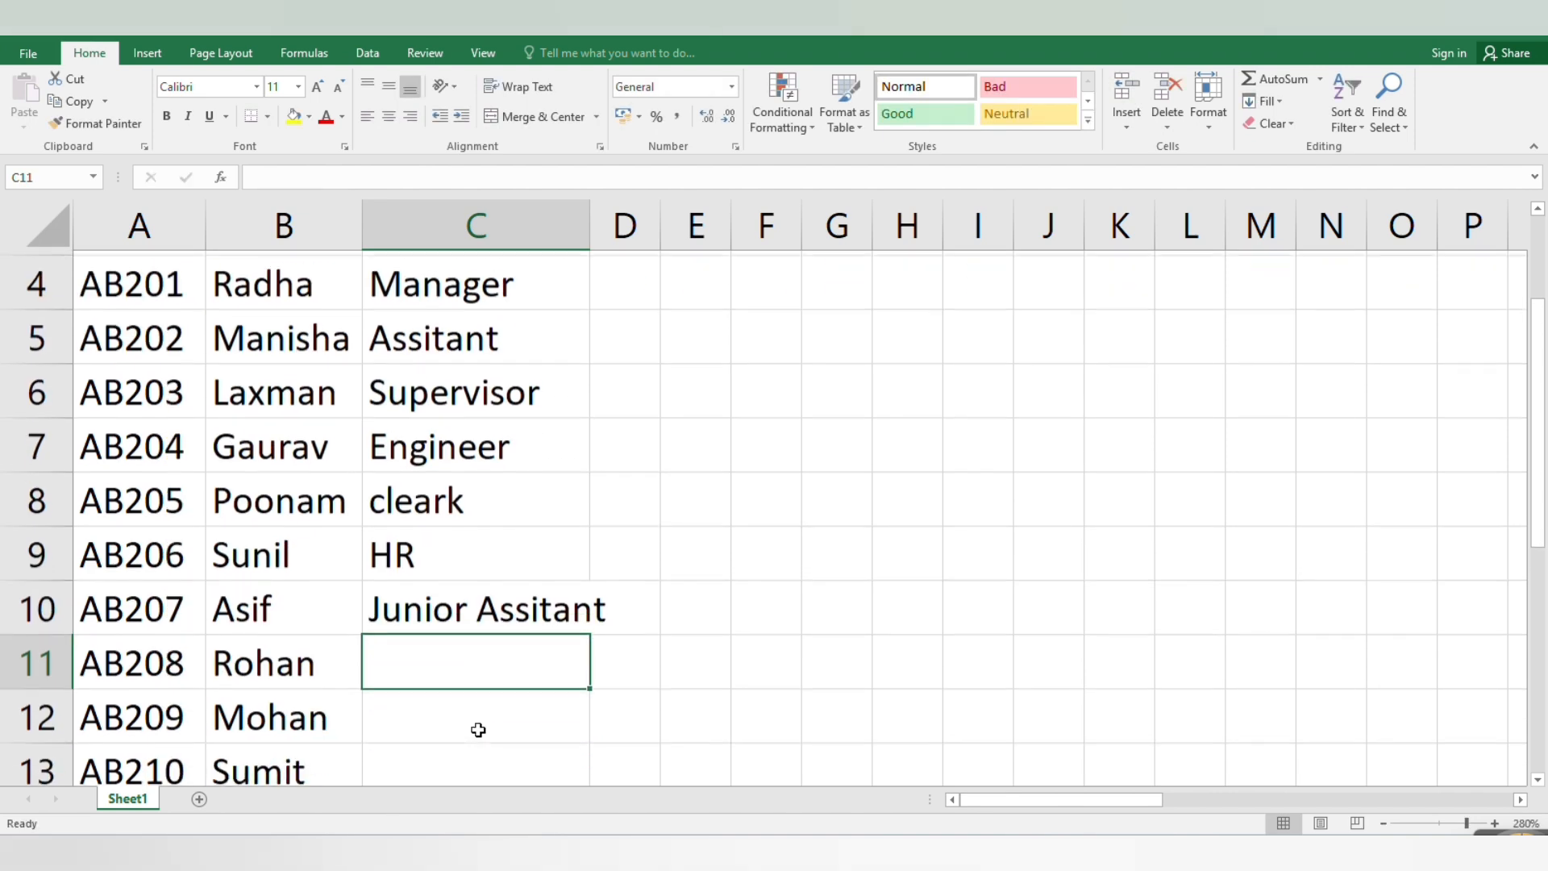
Step: Enter Supervisor as the designation in cell C11, with a capital S
text(Ad)
key(BackSpace)
key(BackSpace)
text(s)
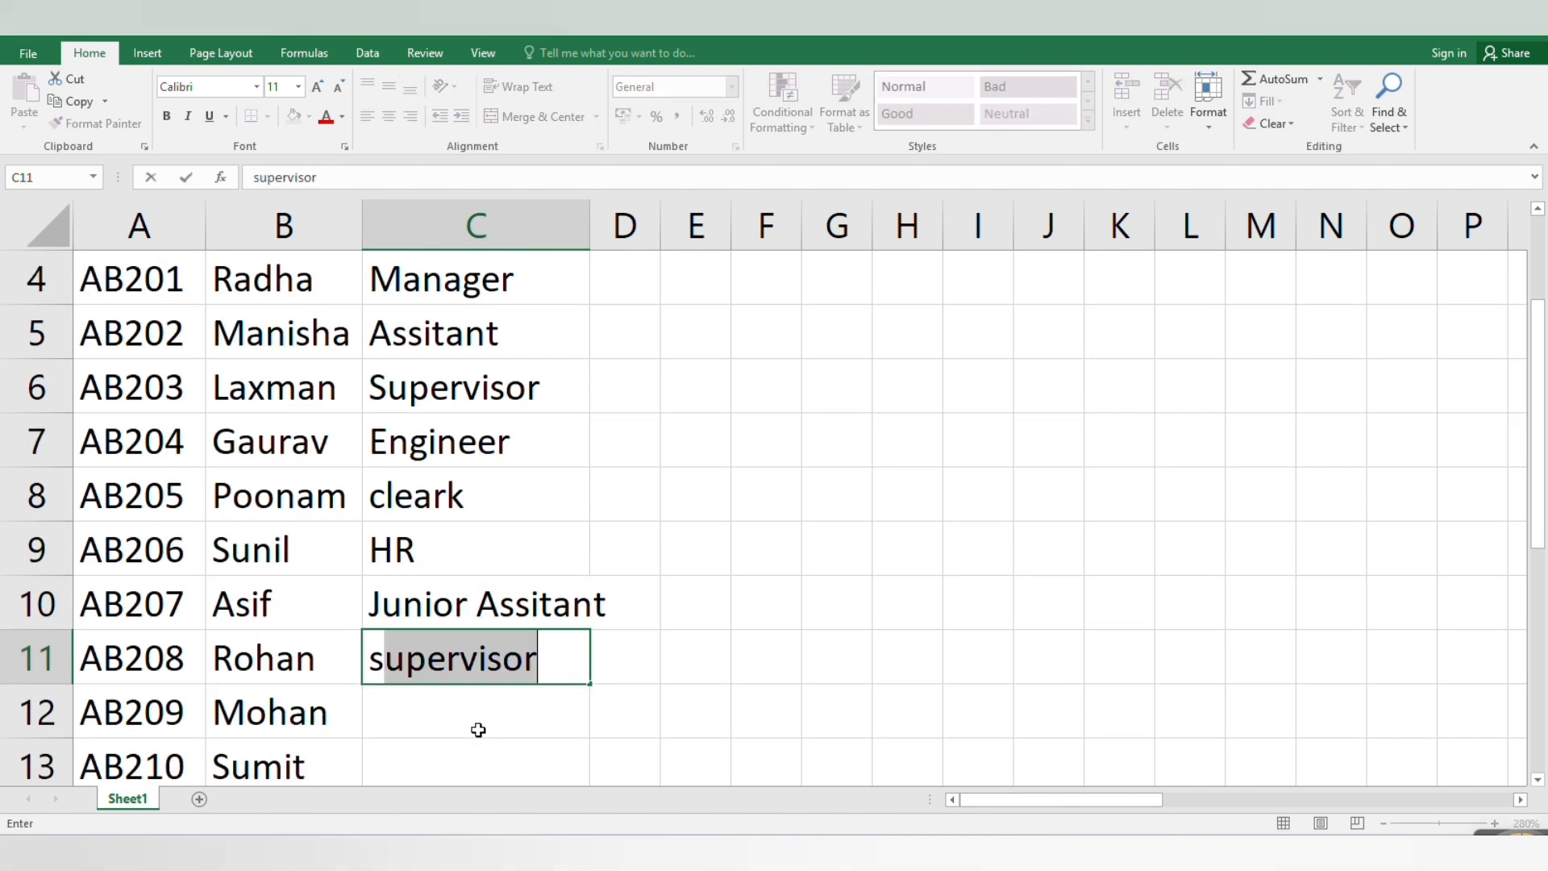
key(BackSpace)
key(BackSpace)
text(S)
key(Return)
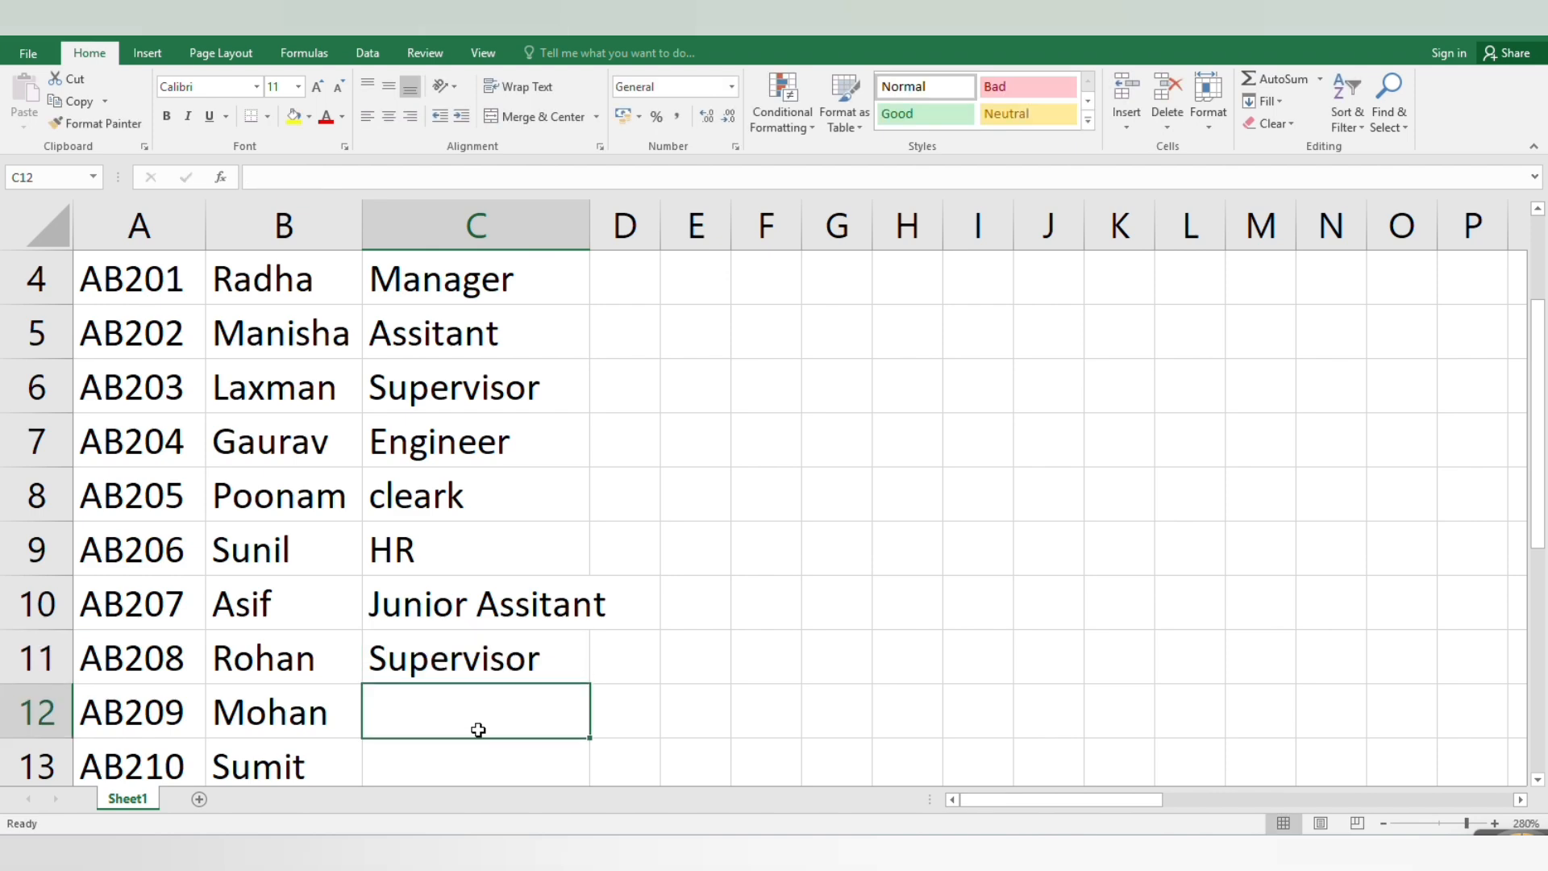
Step: Enter the designations Assitant in cell C12, Engineer in C13 and C14, and HR in C15 and C16
text(A)
key(Return)
text(E)
key(Return)
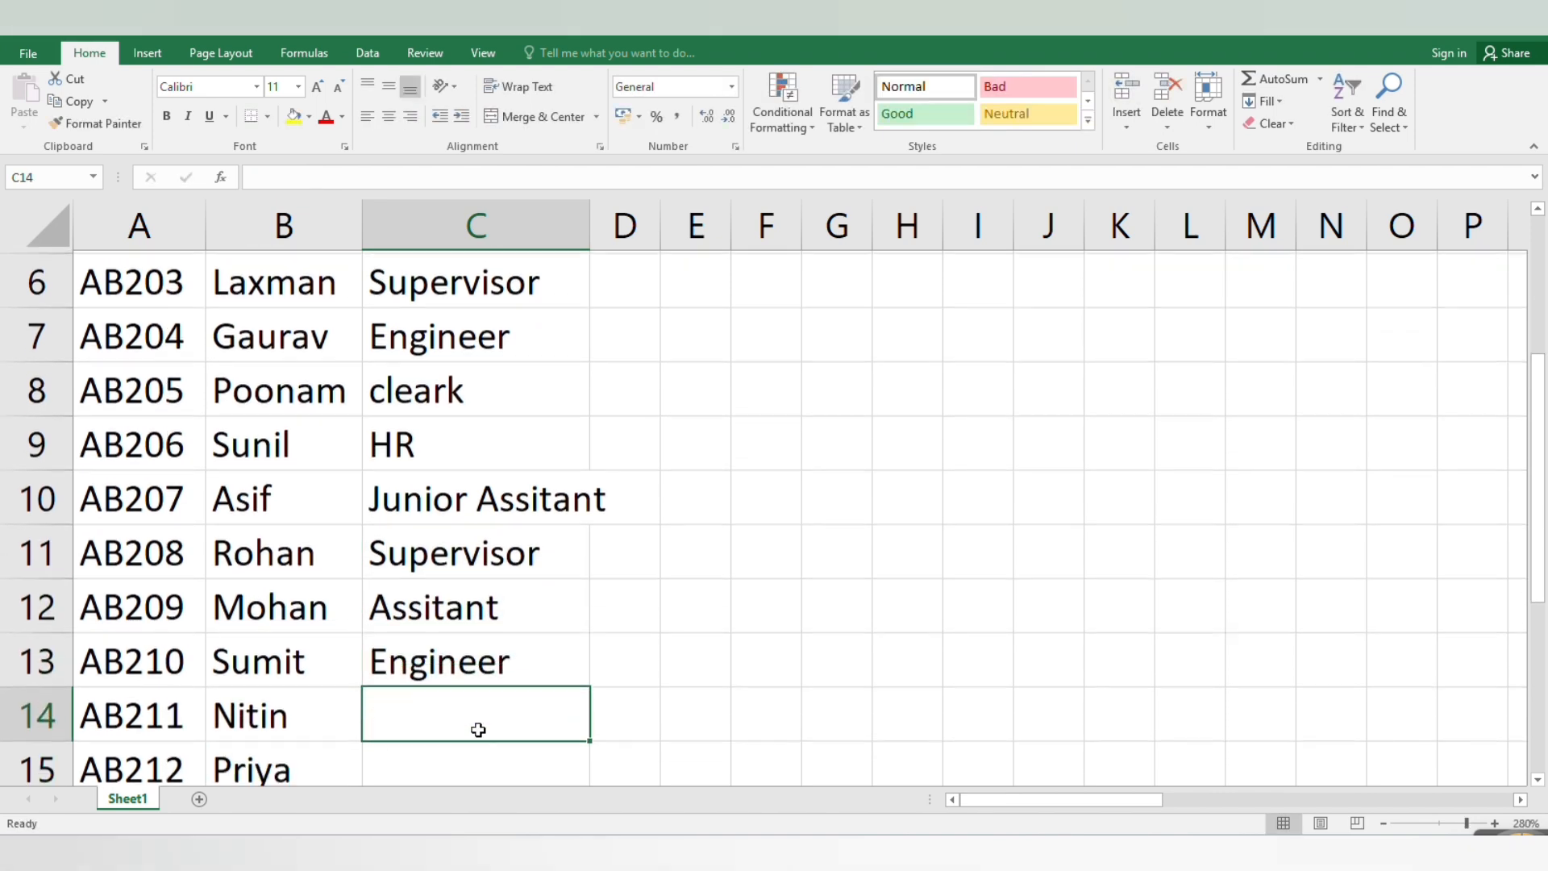
text(E)
key(Return)
text(H)
key(Return)
text(H)
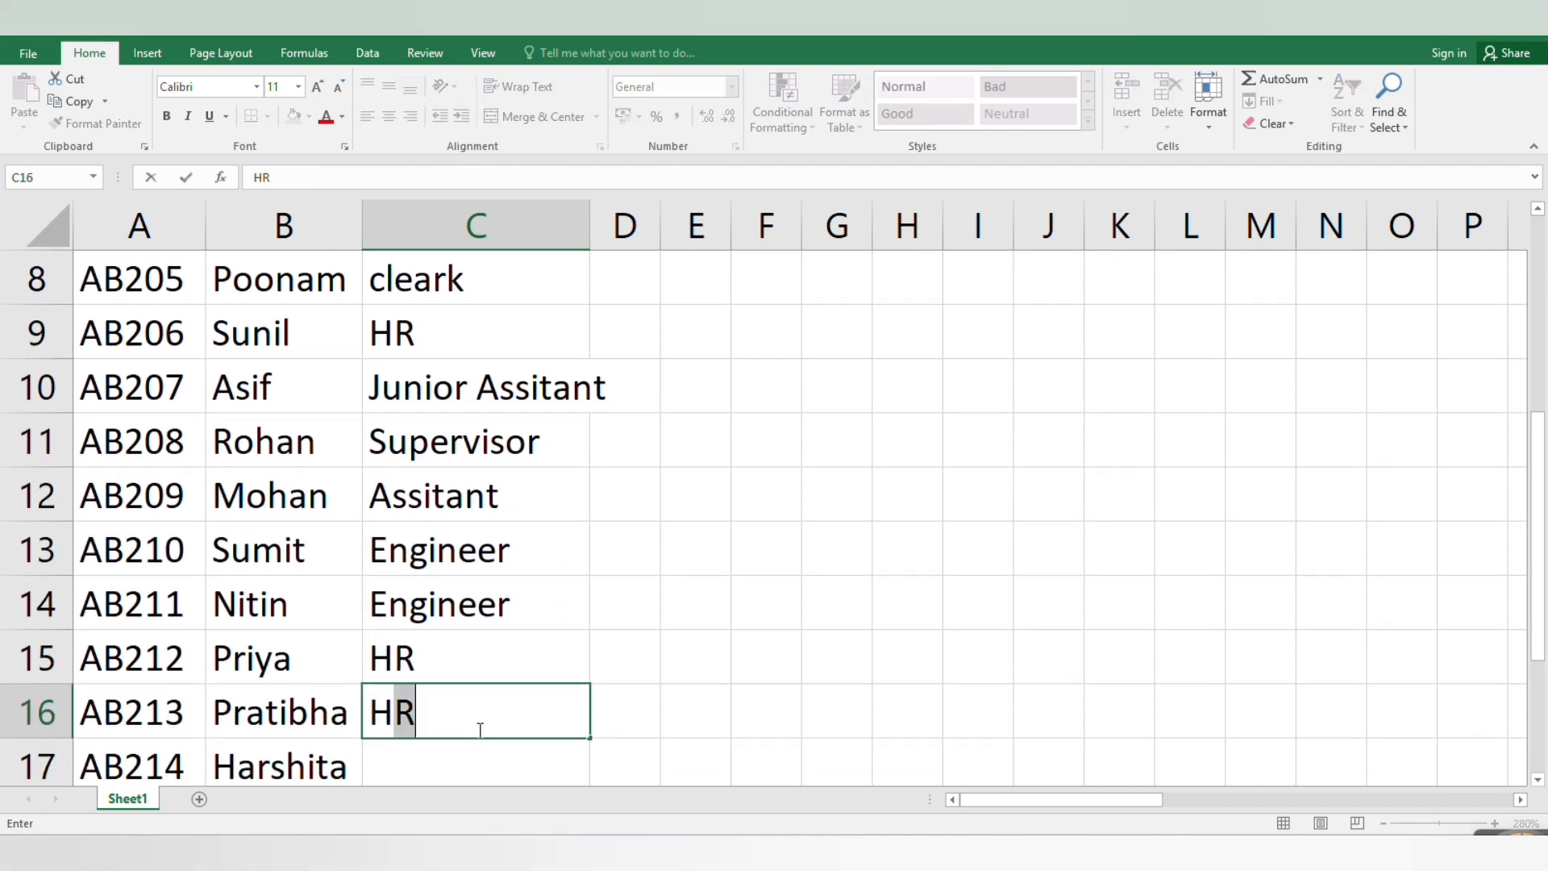
key(Return)
Step: Enter the designations Software Engineer in cell C17 and Computer Eng in cell C18
text(S)
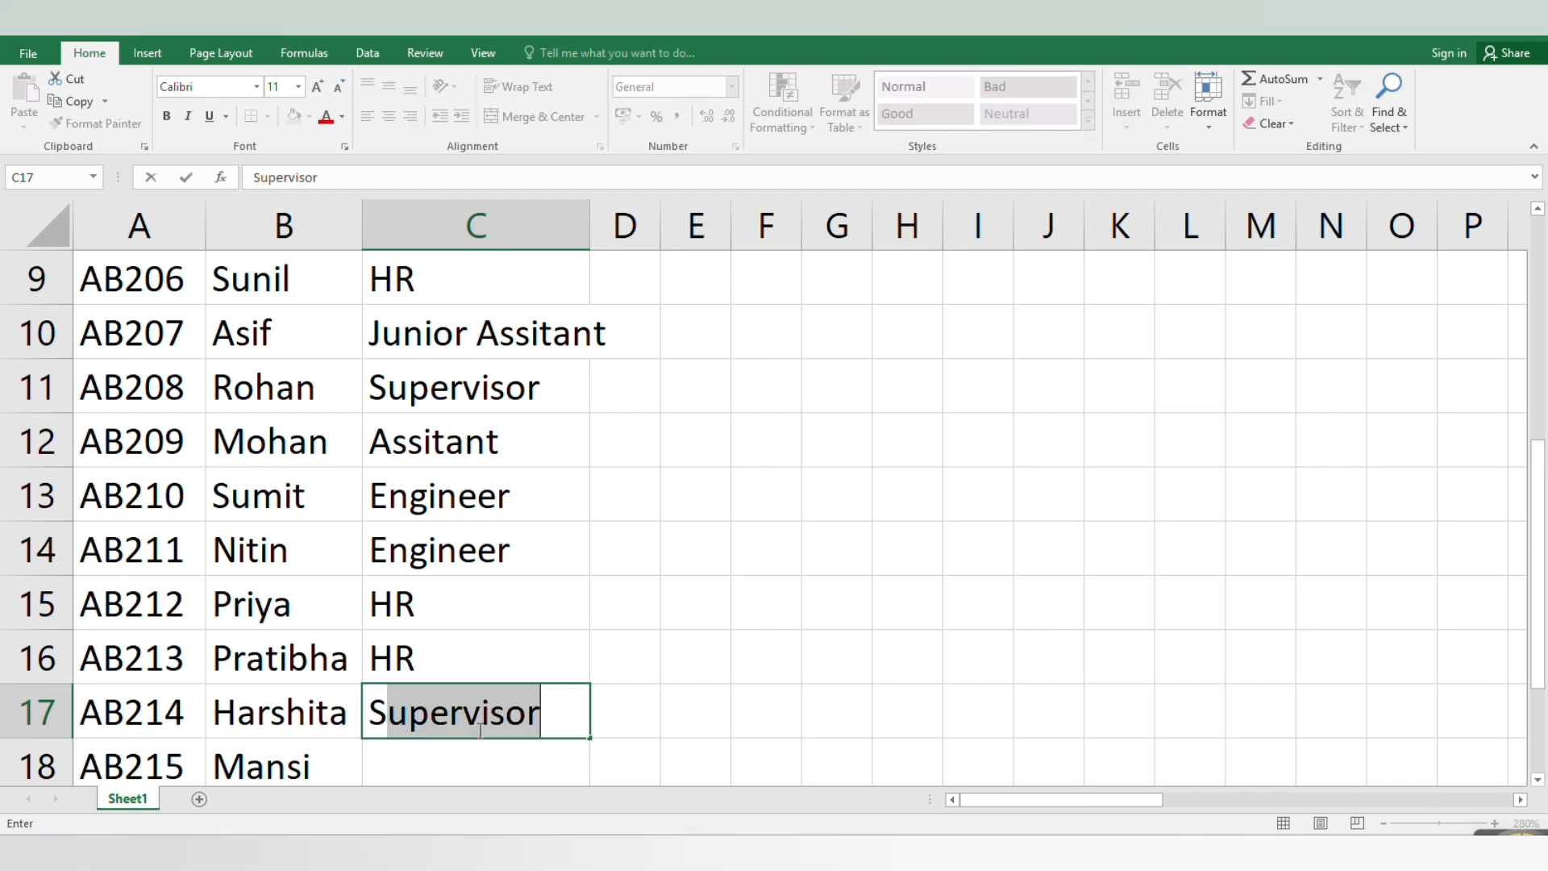
text(oftware )
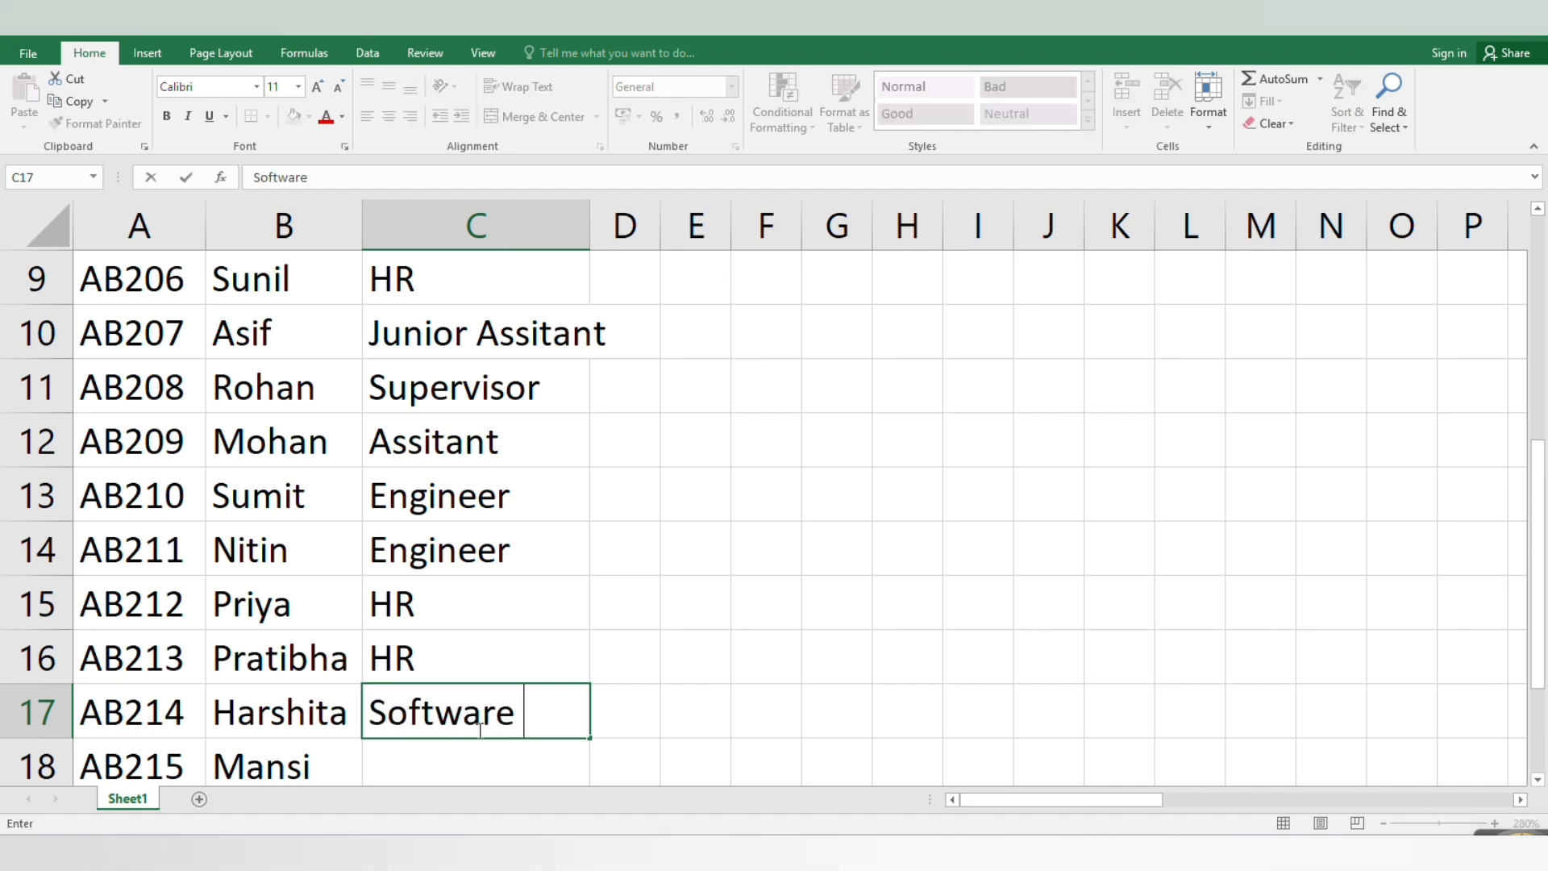
text(Engineer)
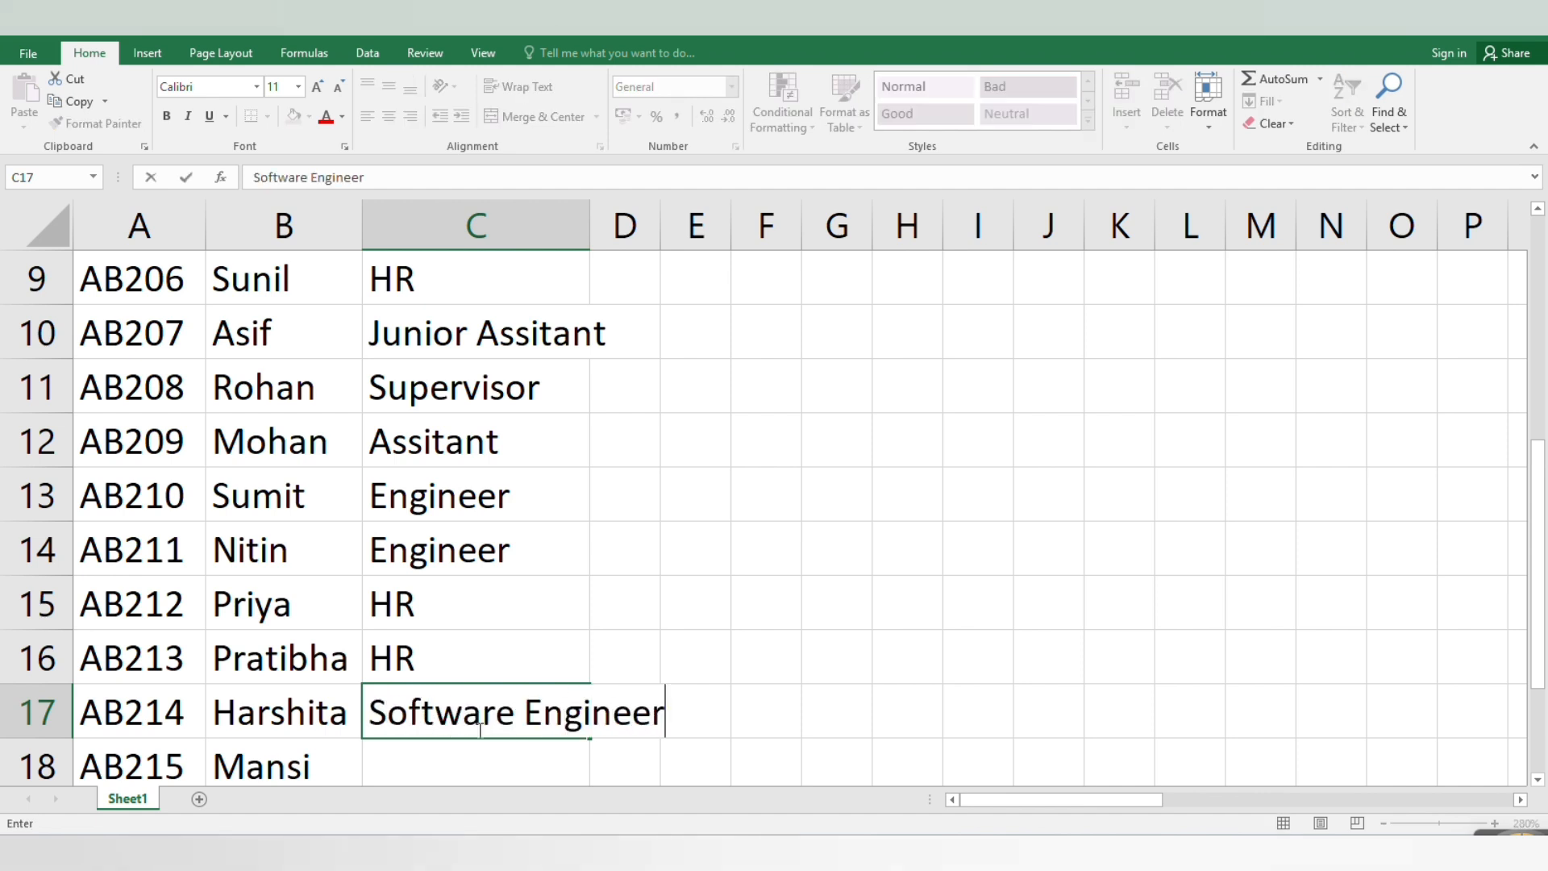
key(Return)
text(Computer)
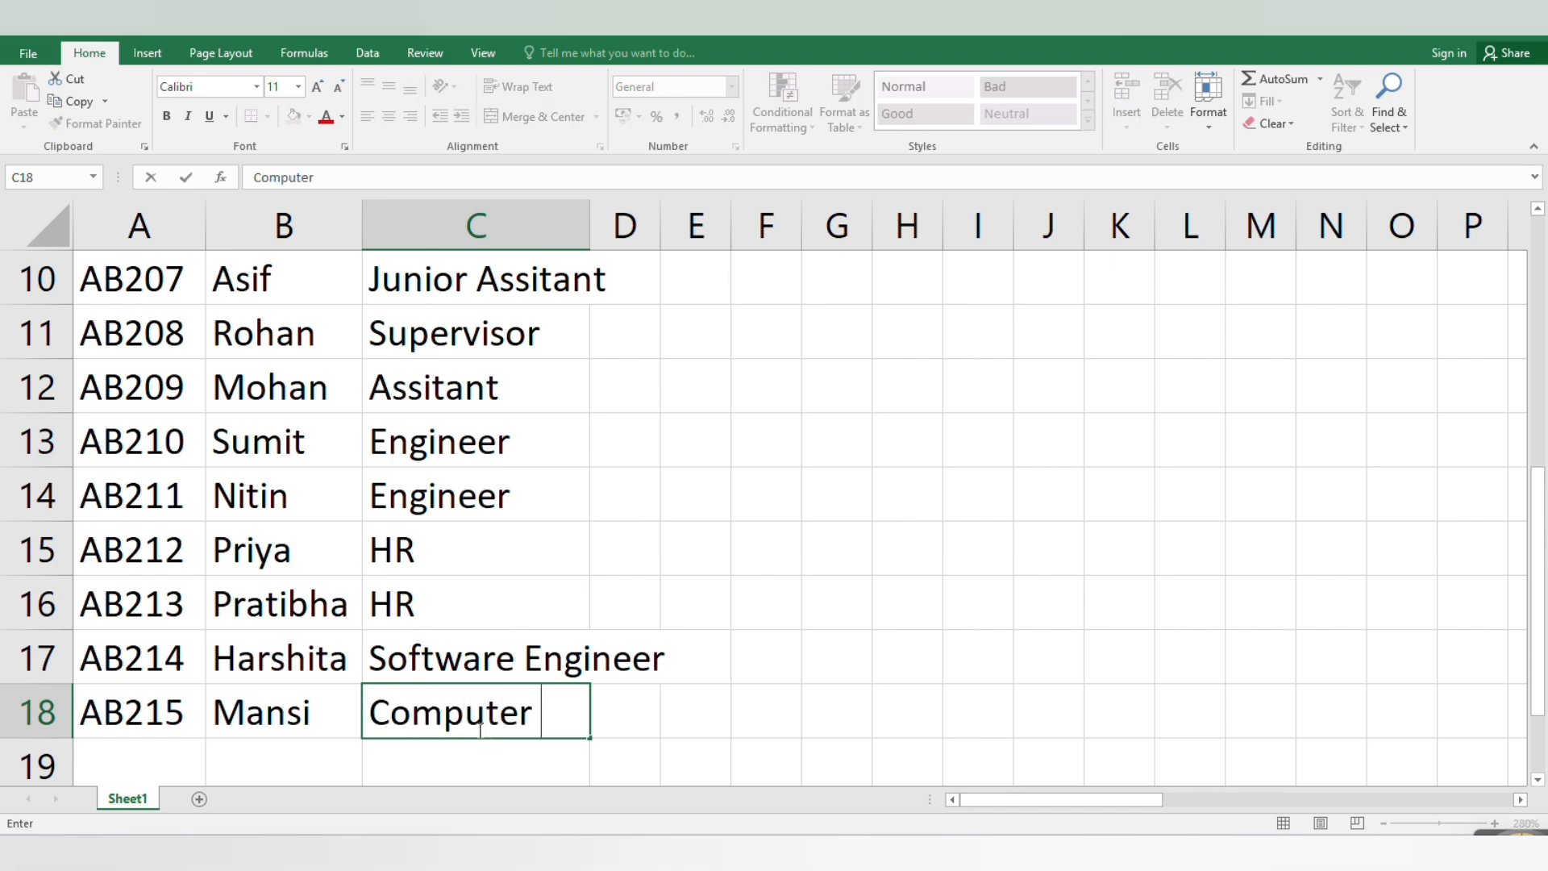
text( Eng)
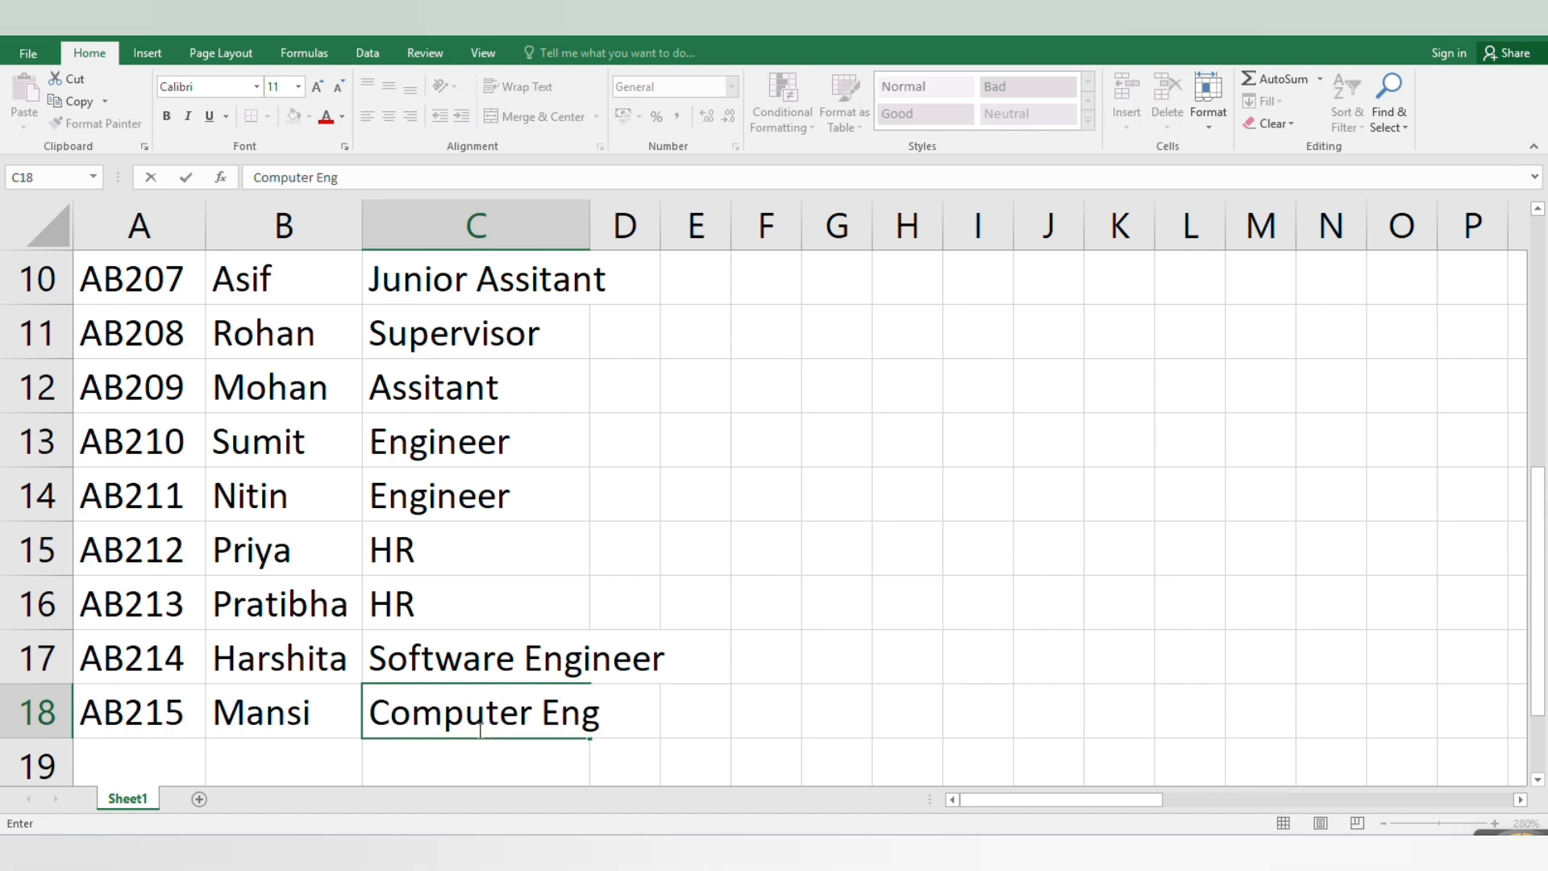
scroll(581, 750, up, 3)
click(673, 702)
Step: Widen column C so the longest designations fit inside it
scroll(671, 704, down, 3)
scroll(671, 704, up, 3)
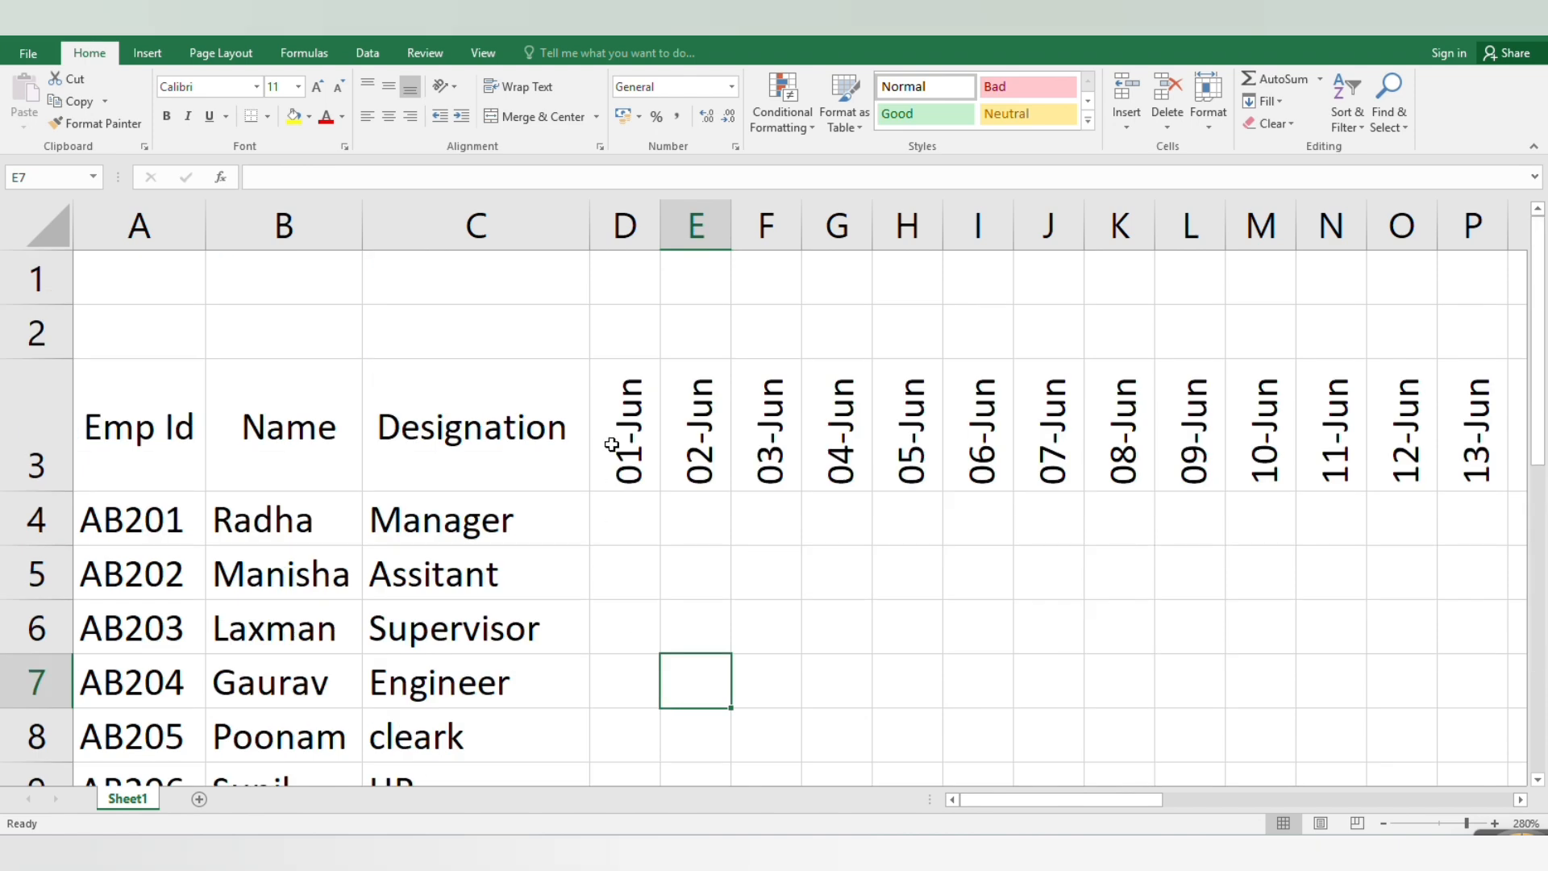
drag(591, 234, 680, 238)
scroll(630, 418, down, 3)
scroll(656, 445, up, 3)
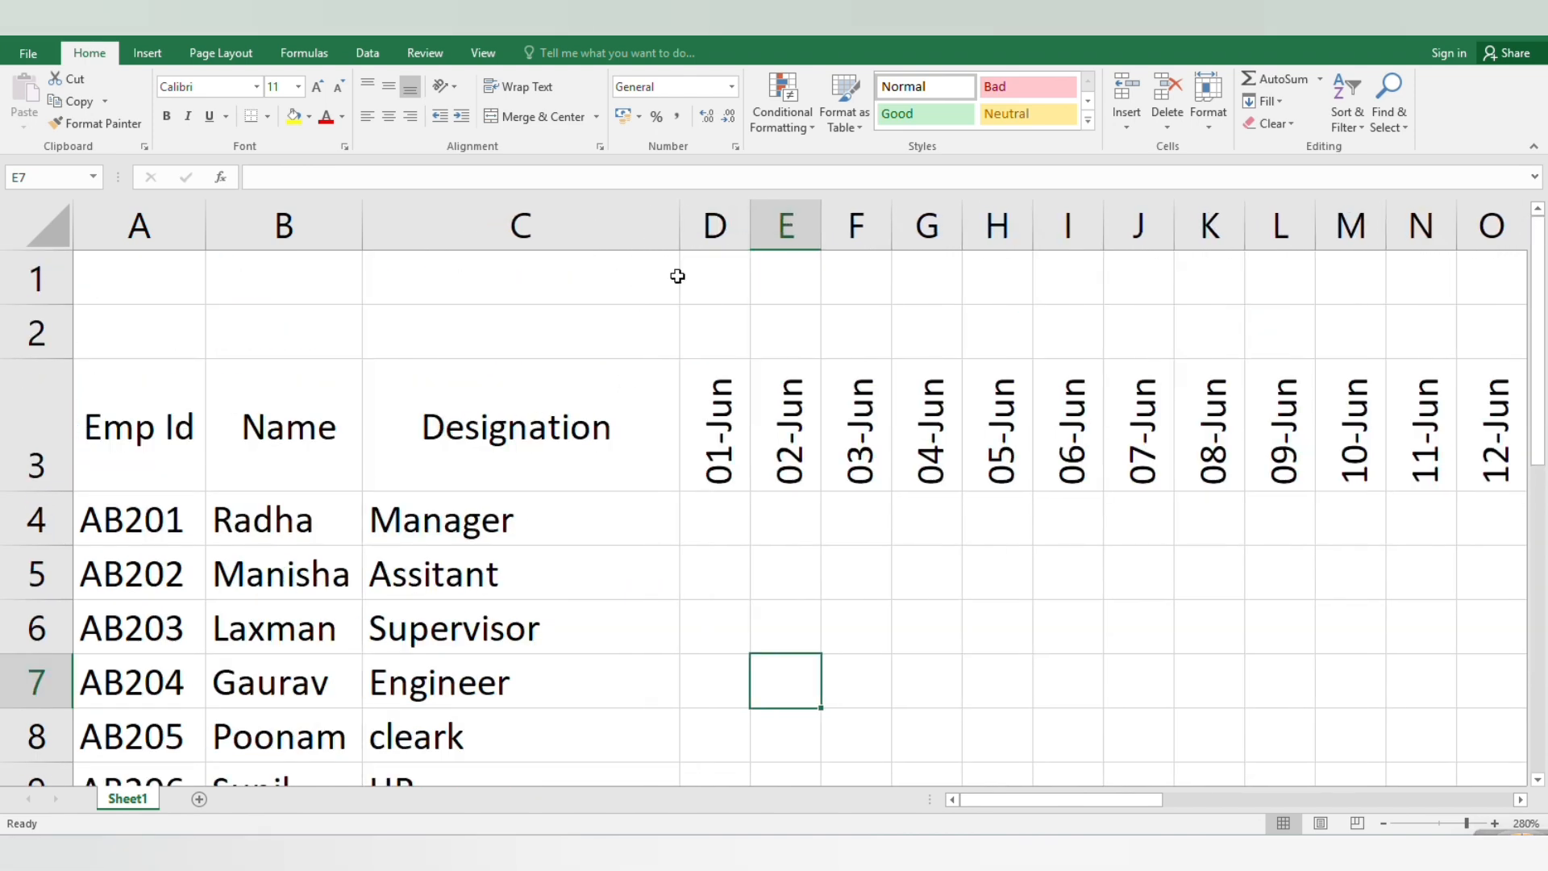
scroll(663, 534, down, 2)
scroll(663, 534, down, 2)
scroll(664, 570, up, 4)
click(716, 535)
click(932, 516)
click(1281, 627)
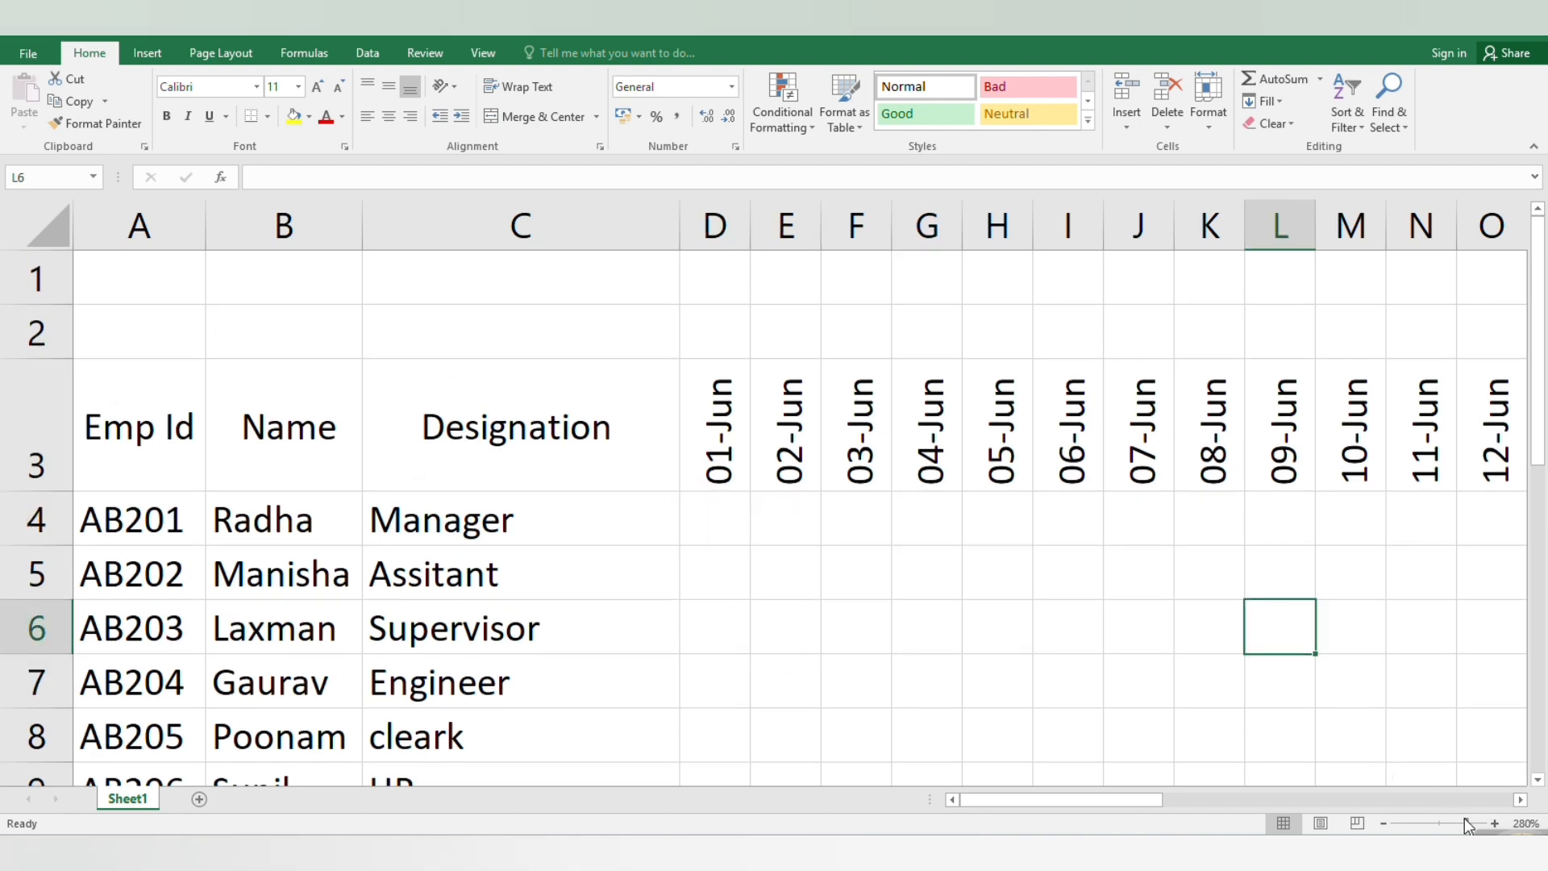
Step: Enter the attendance mark P in row 4 for 01-Jun to 17-Jun, 19-Jun, 20-Jun and 22-Jun
drag(1468, 825, 1452, 825)
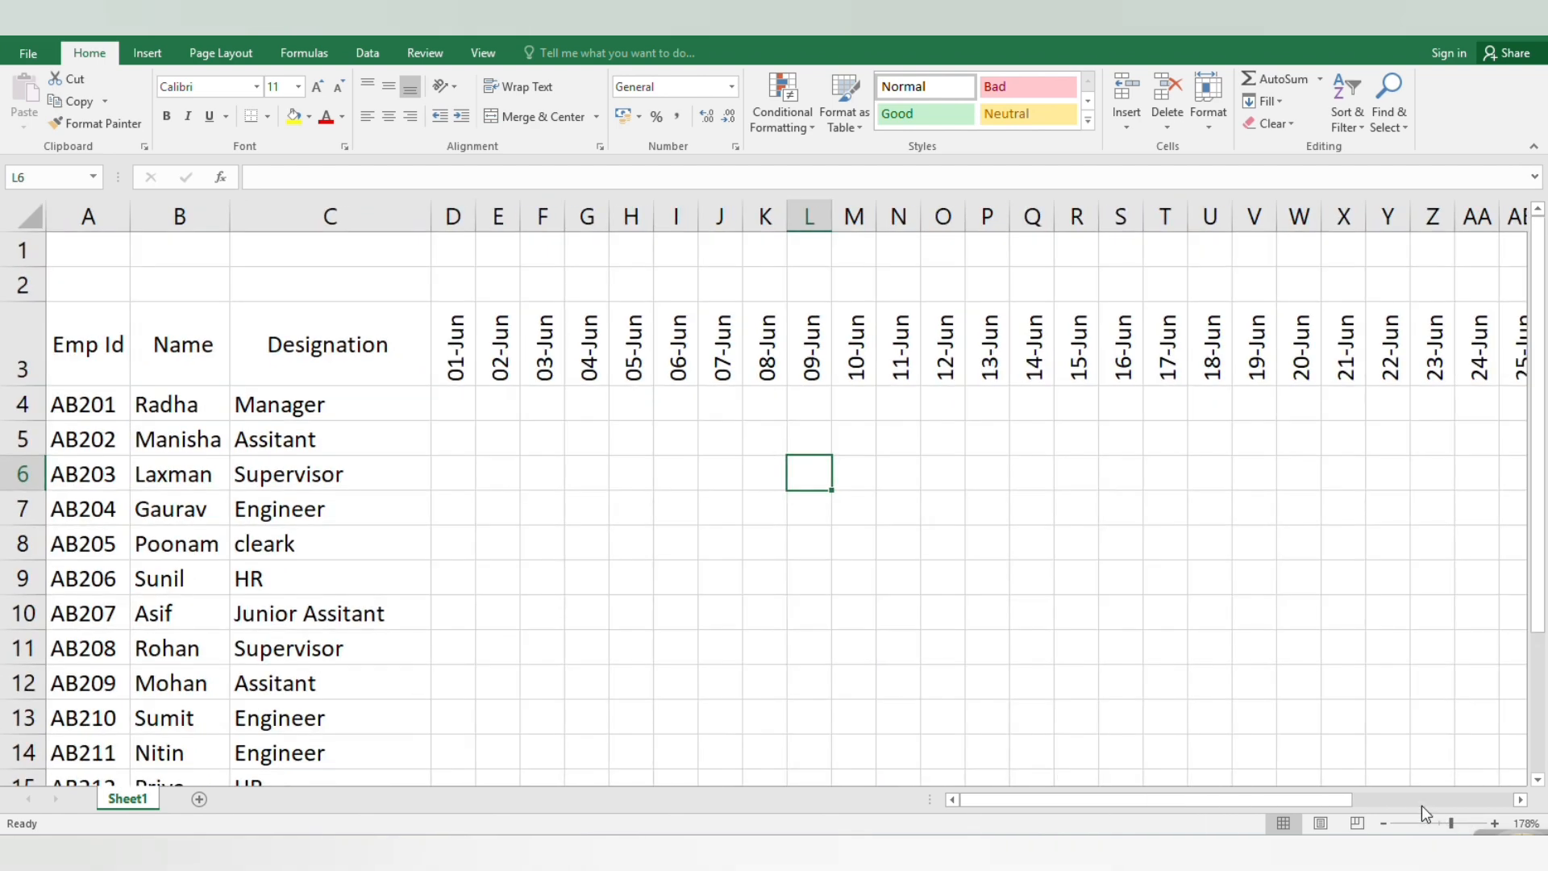
click(442, 401)
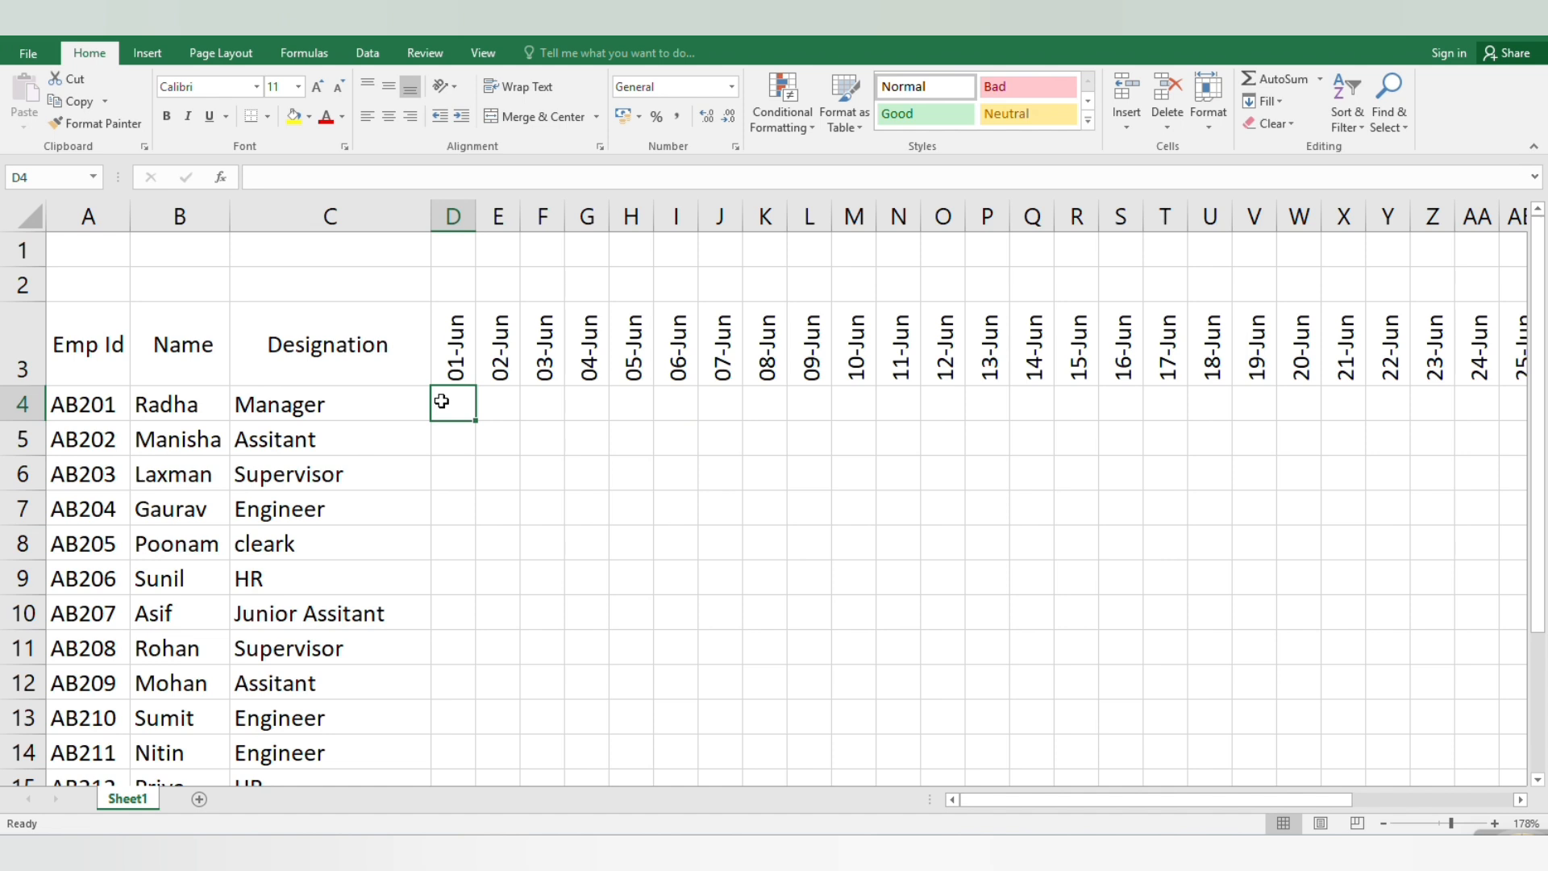
key(Tab)
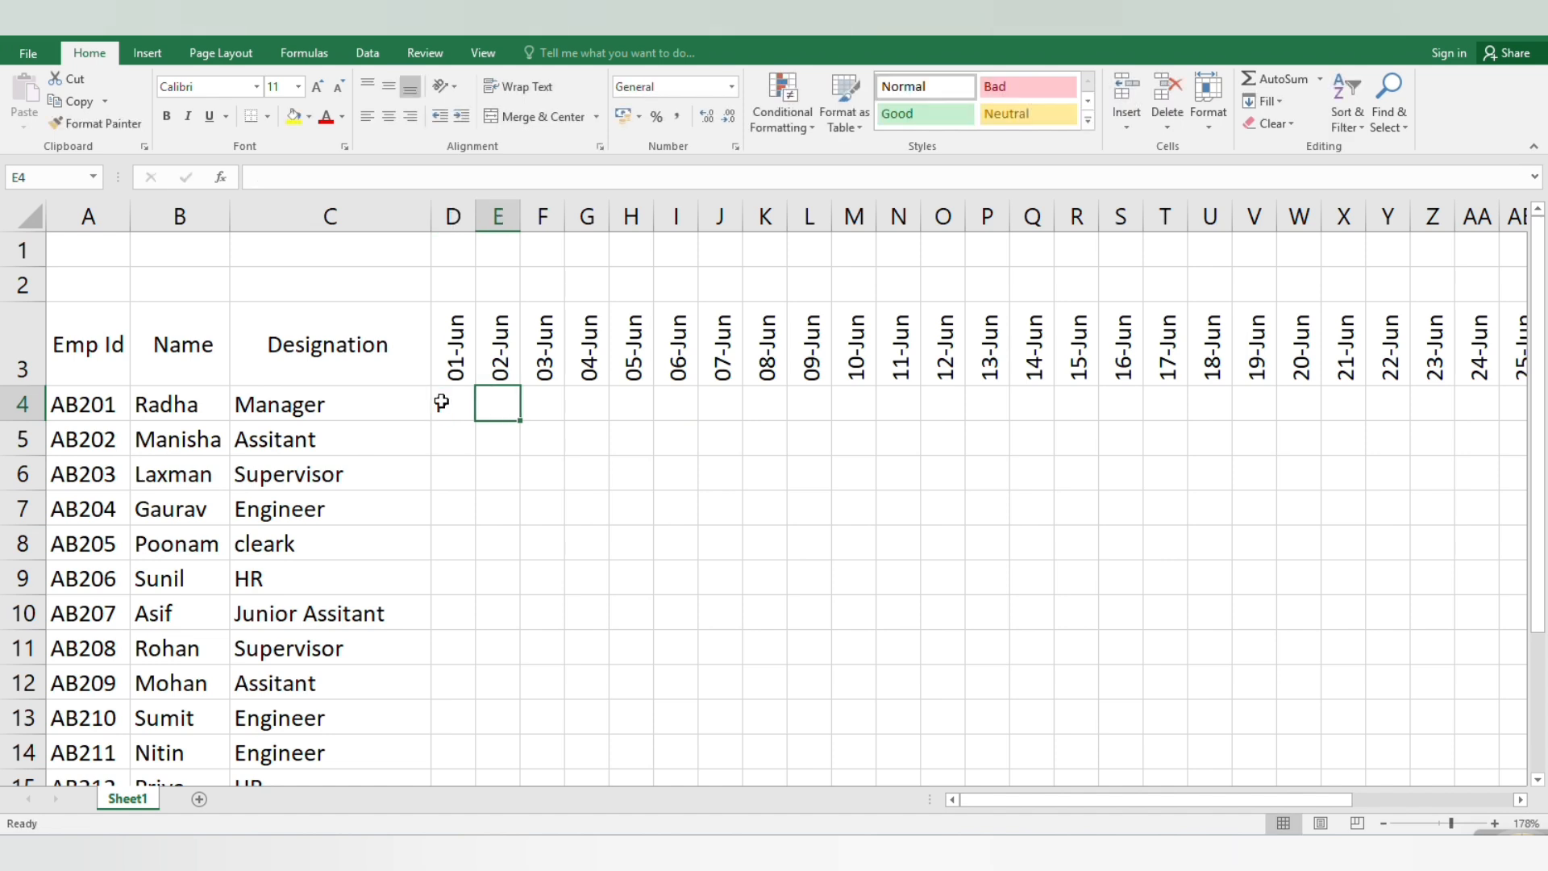
text(P	P	P		P	P)
key(Left)
key(Left)
key(Left)
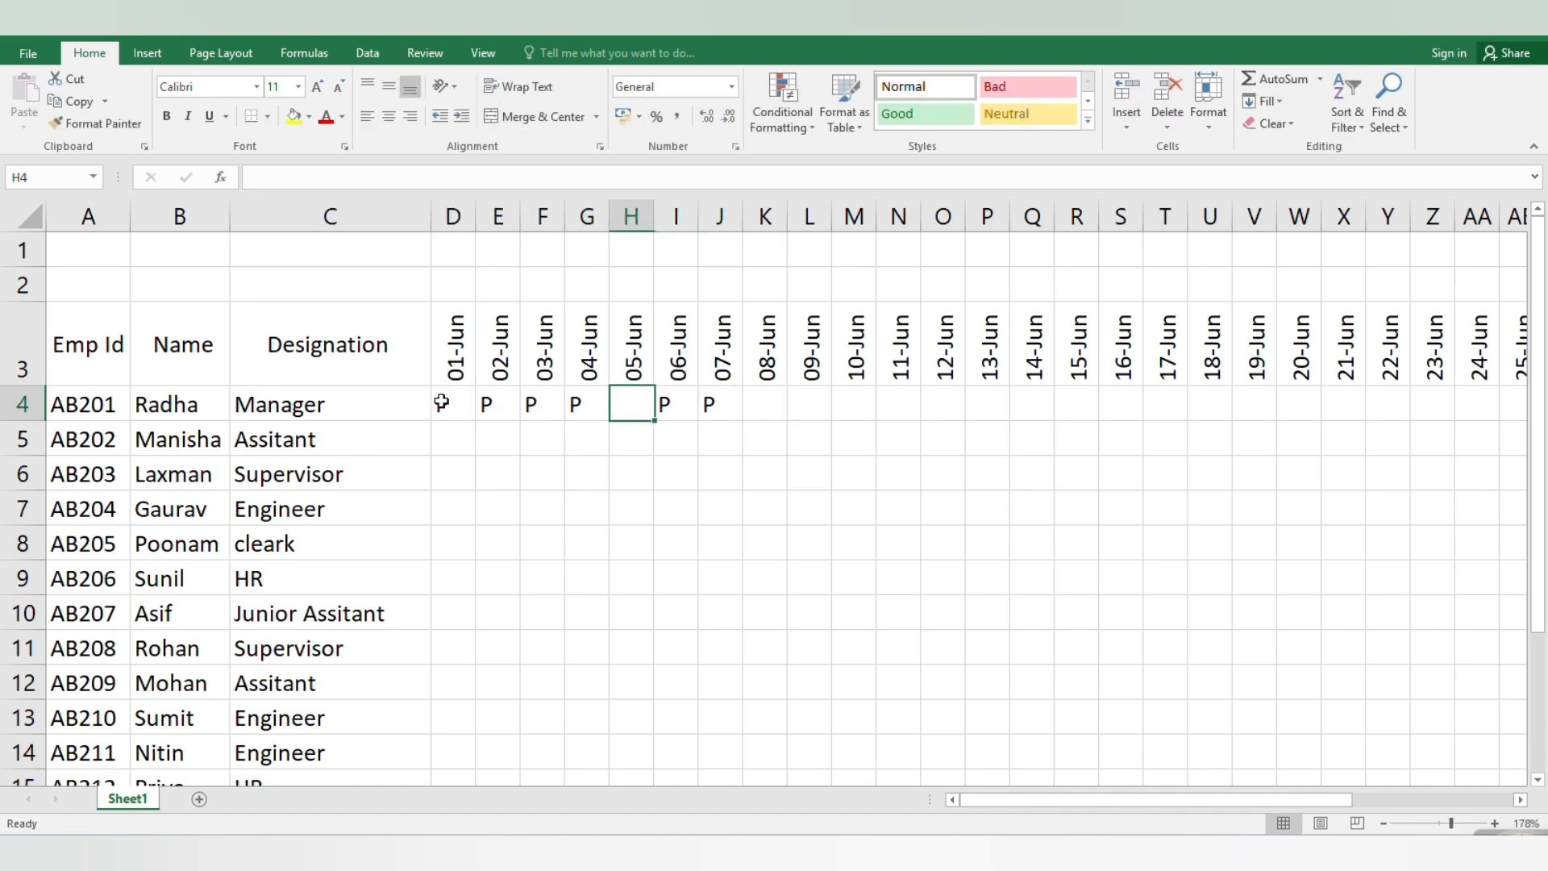
text(P	P	P	P	P	P	P	P	P	P	P	P)
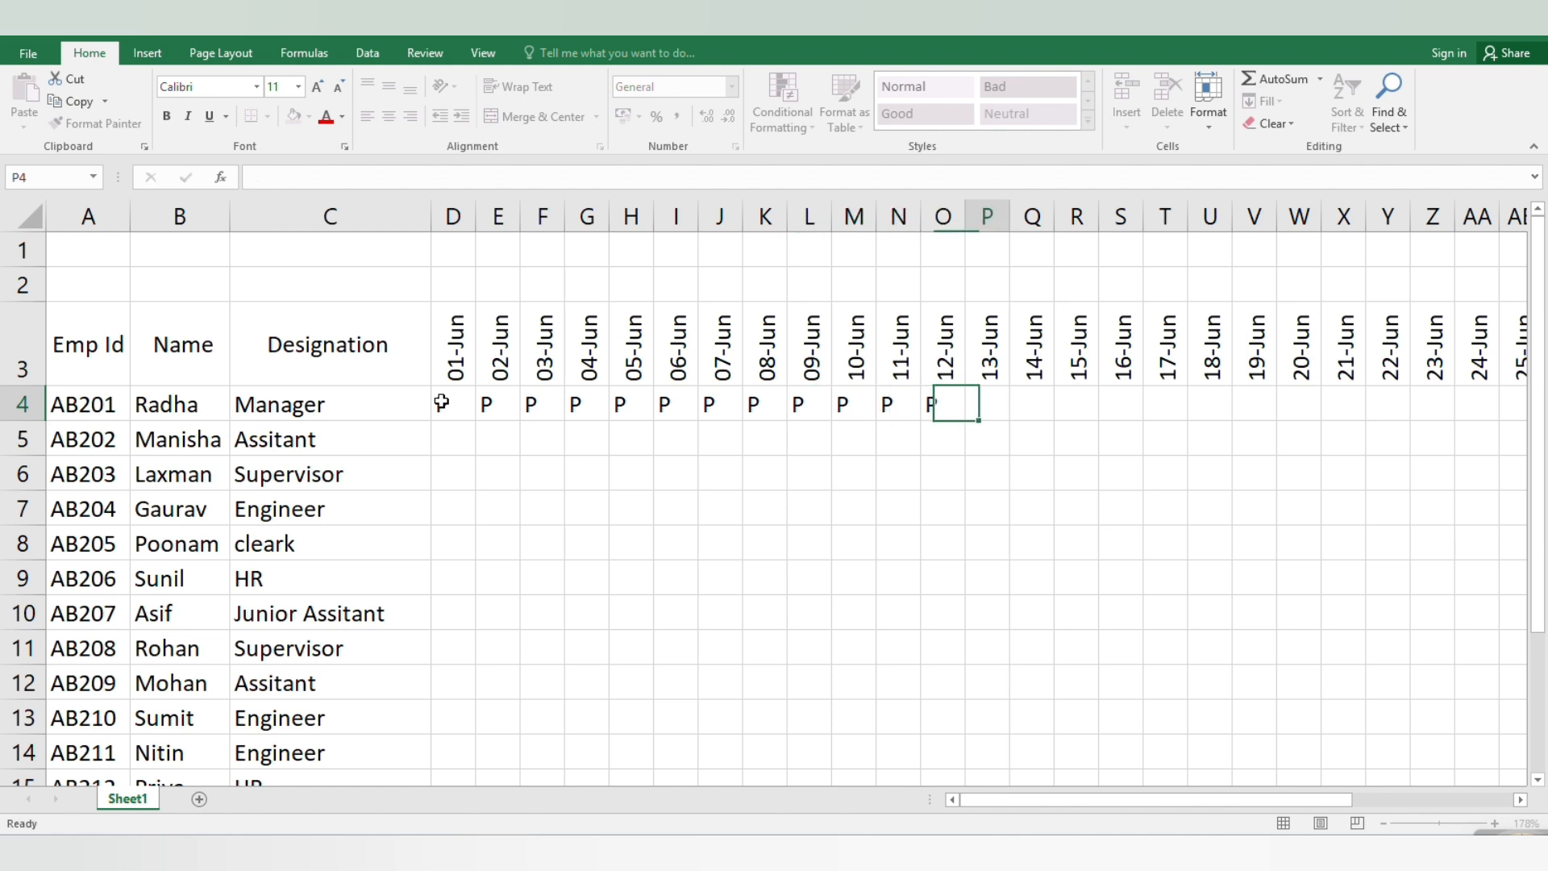
text(	P	P	P	PP	P		PP)
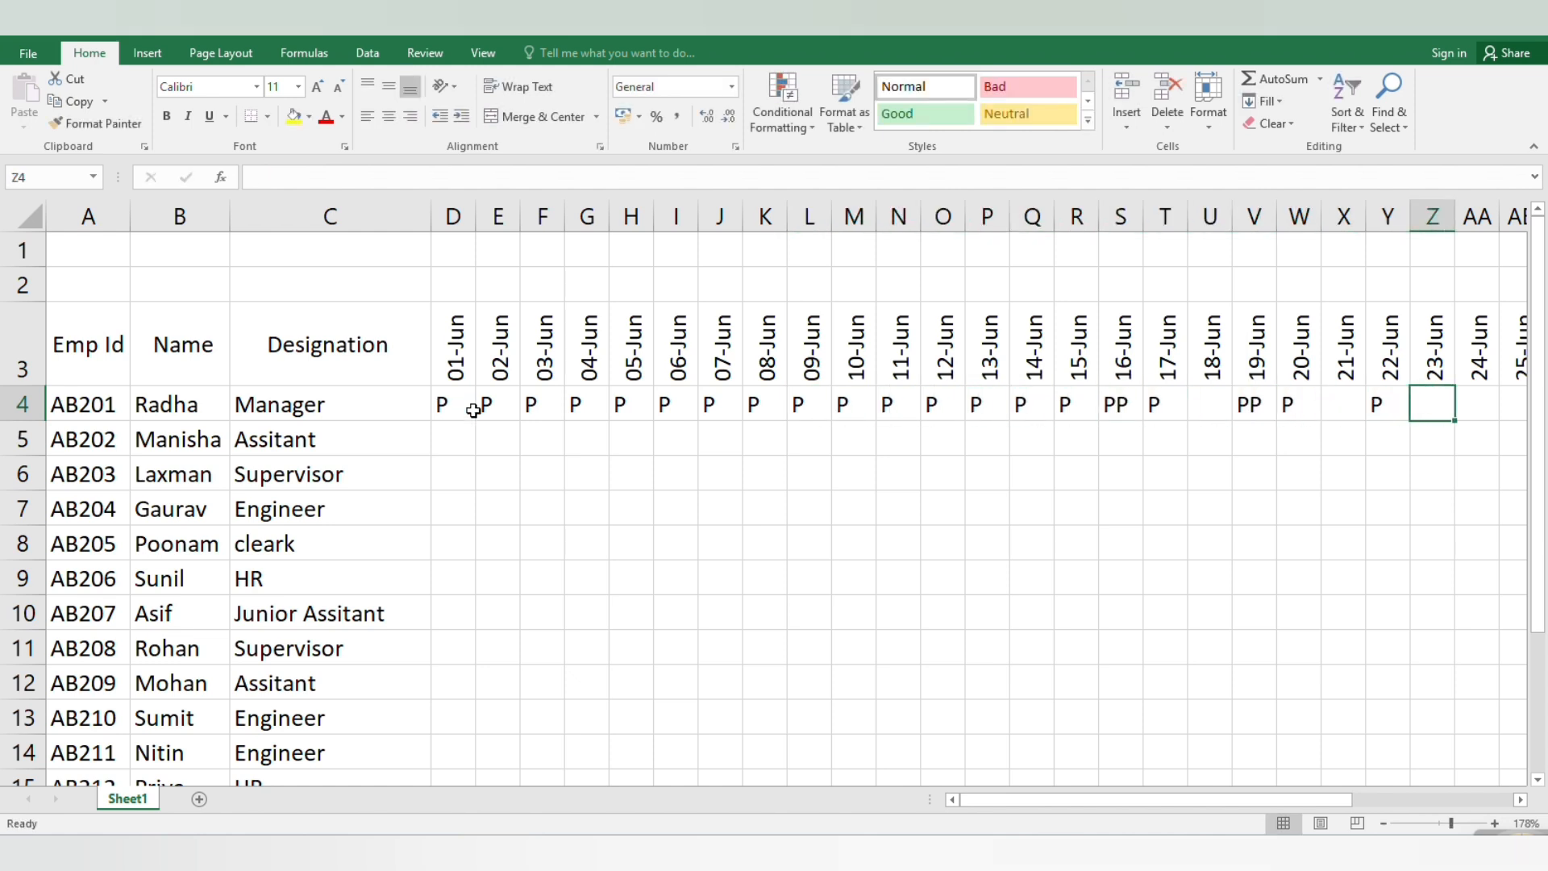
Step: Correct the doubled attendance marks in cells V4 and S4 to a single P
double_click(1250, 405)
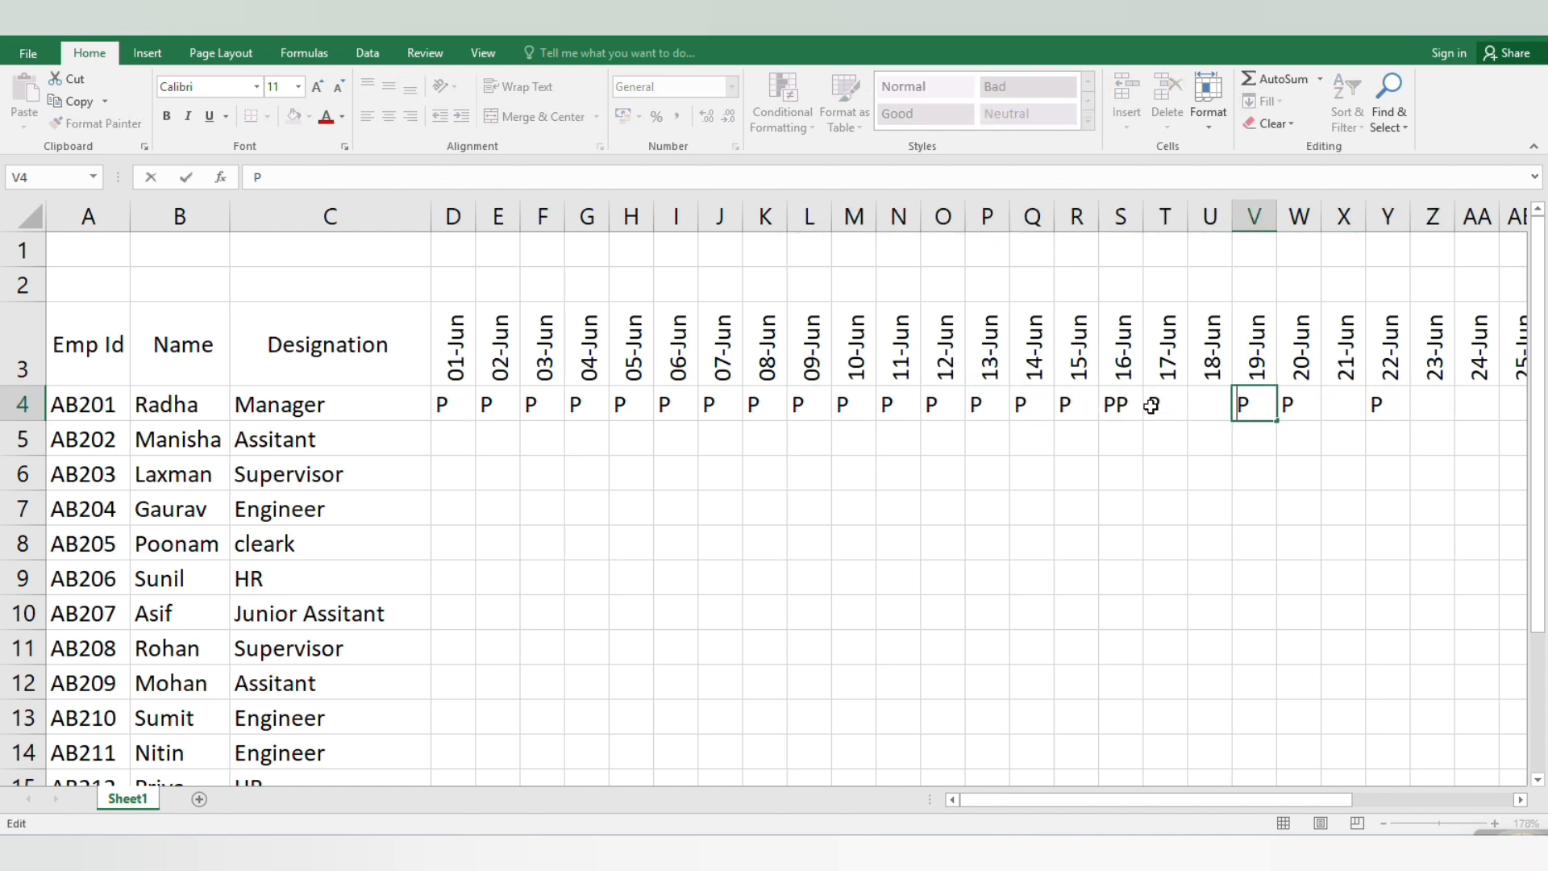
double_click(1115, 405)
key(BackSpace)
click(1201, 403)
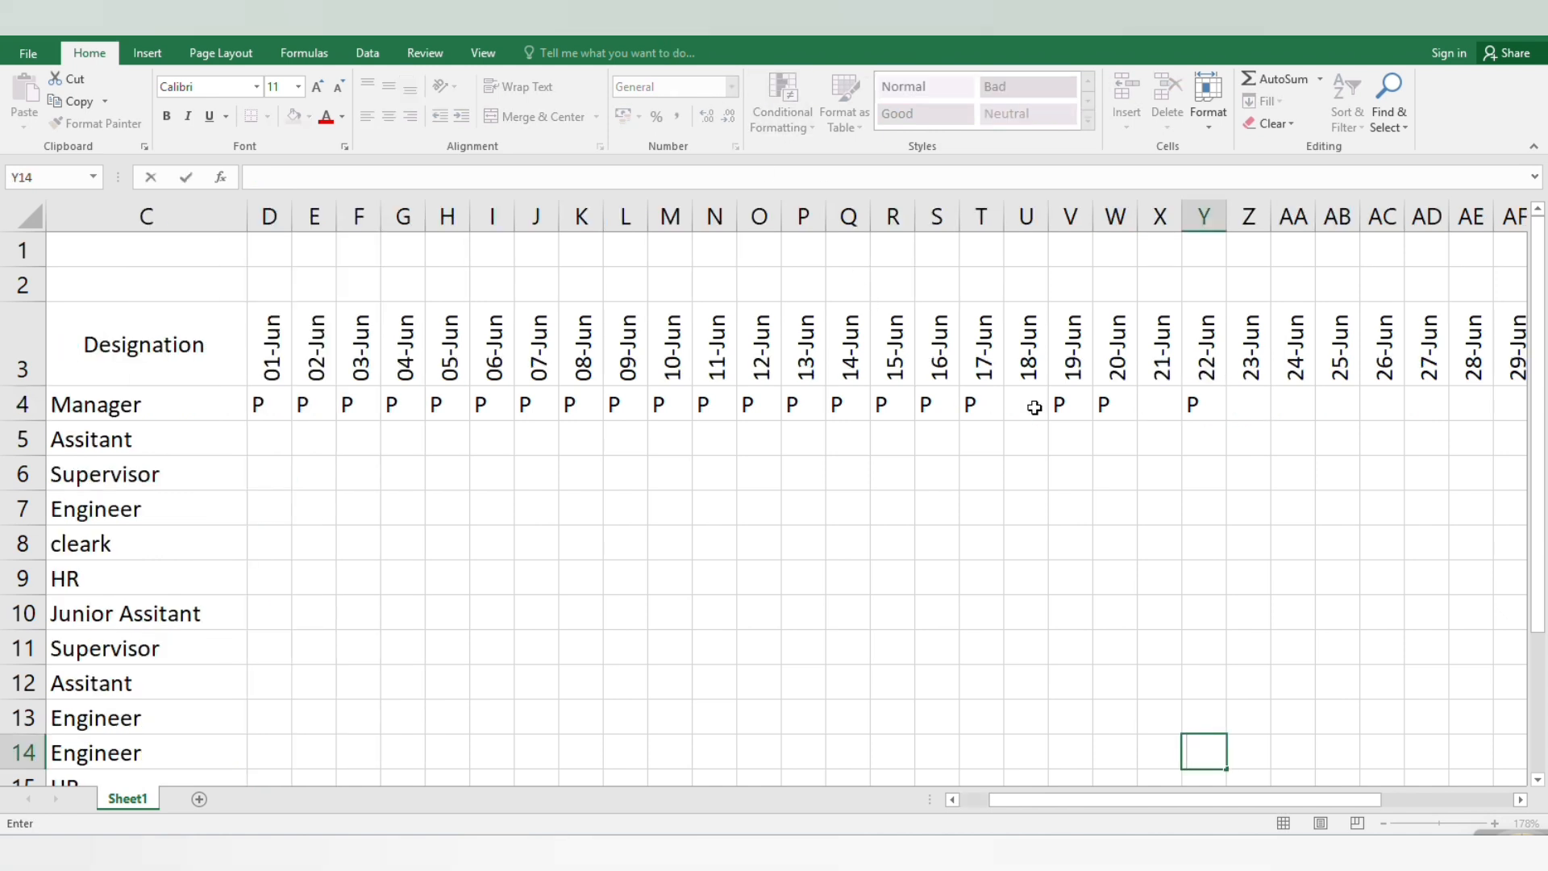
Step: Fill the missing P marks for 18-Jun and 21-Jun in cells U4 and X4
click(1030, 402)
text(P)
key(Tab)
key(Tab)
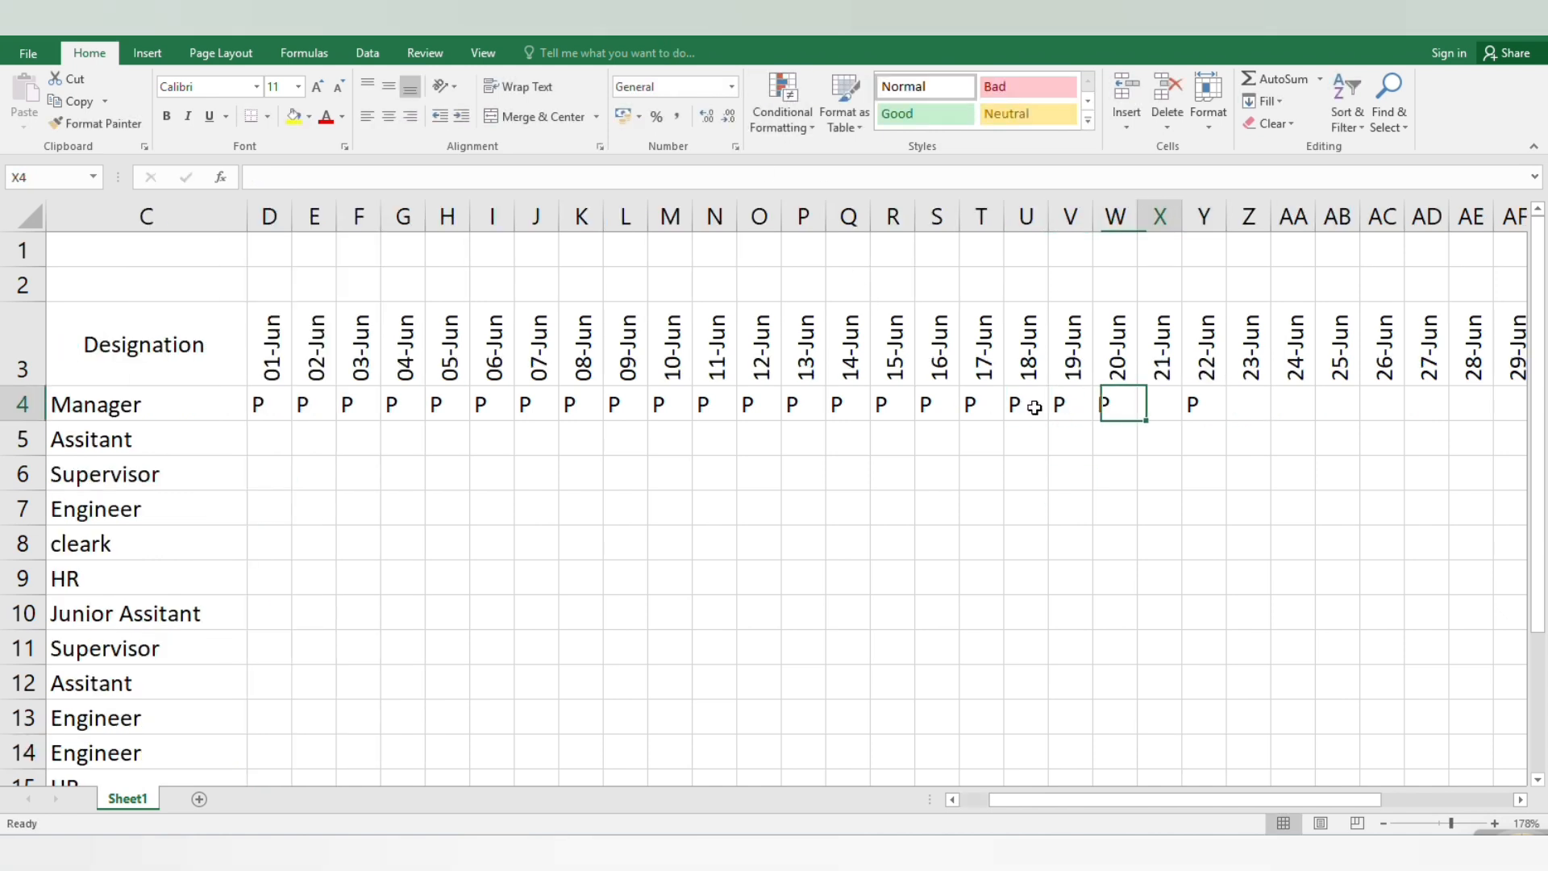
key(Tab)
text(P)
Step: Enter P for 23-Jun through 27-Jun in cells Z4 to AD4
key(Tab)
key(Tab)
text(P)
key(Tab)
text(P)
key(Tab)
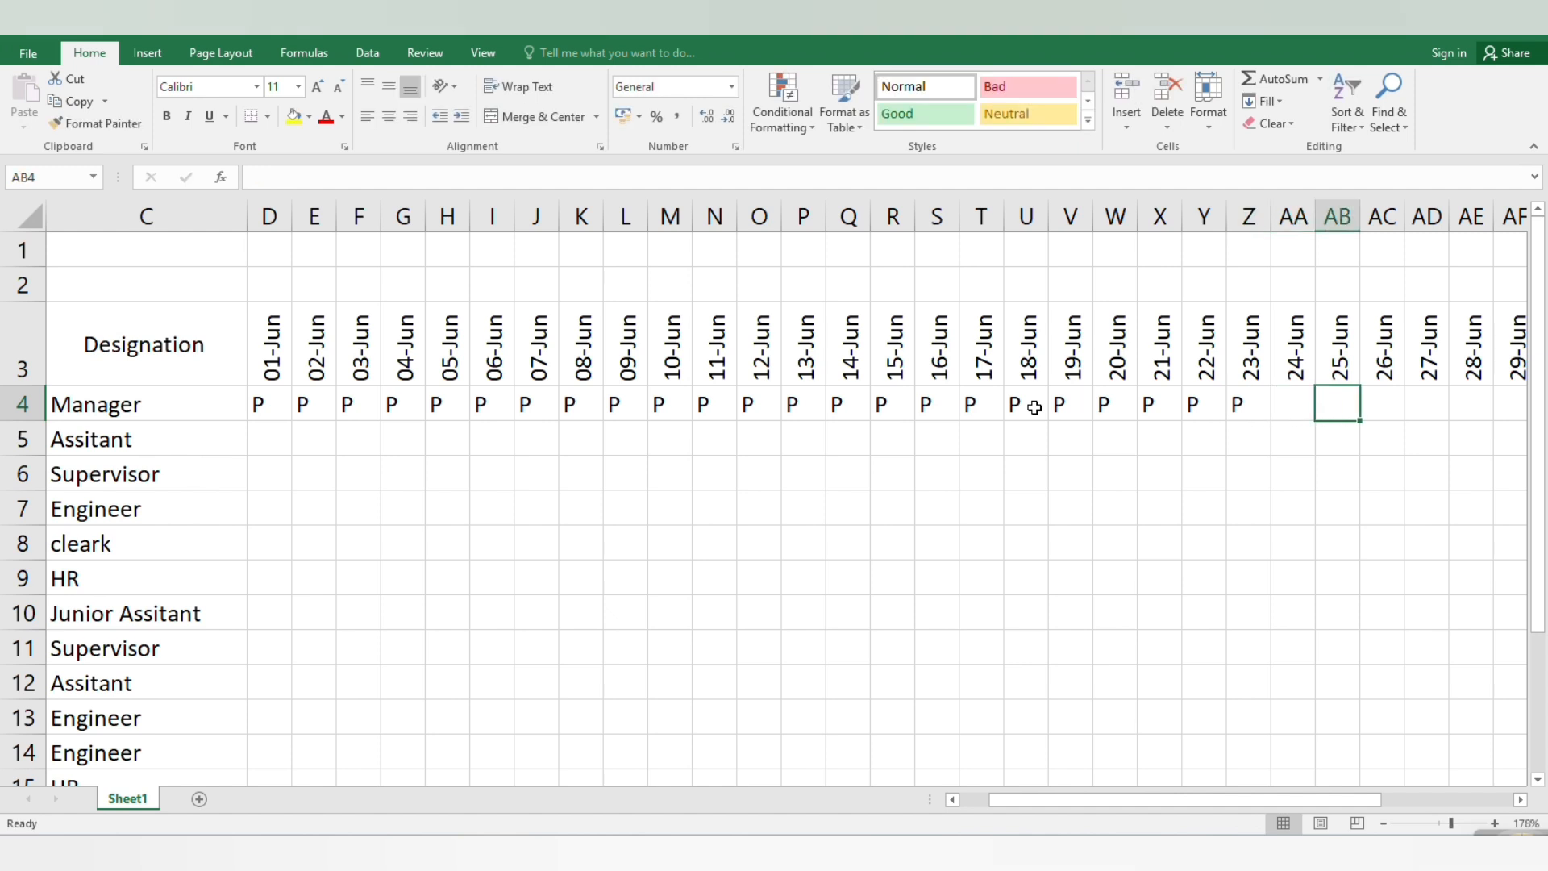
text(P)
key(Tab)
text(P)
key(Tab)
text(P)
key(Tab)
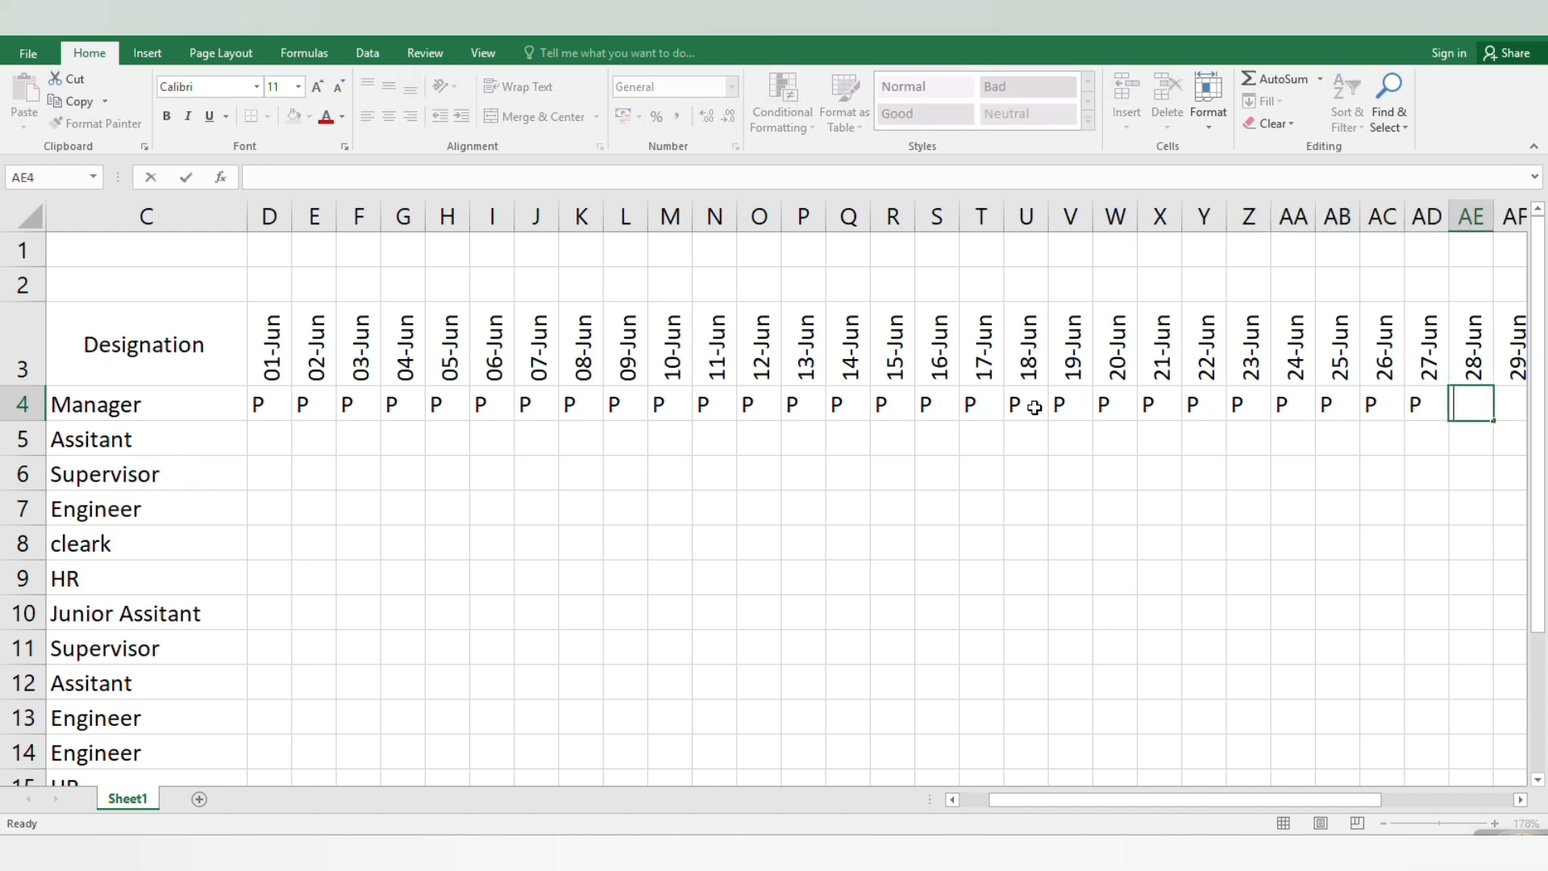
Step: Enter P for 28-Jun through 30-Jun in cells AE4 to AG4, leaving only a single P in AF4
text(P)
key(Tab)
text(PP)
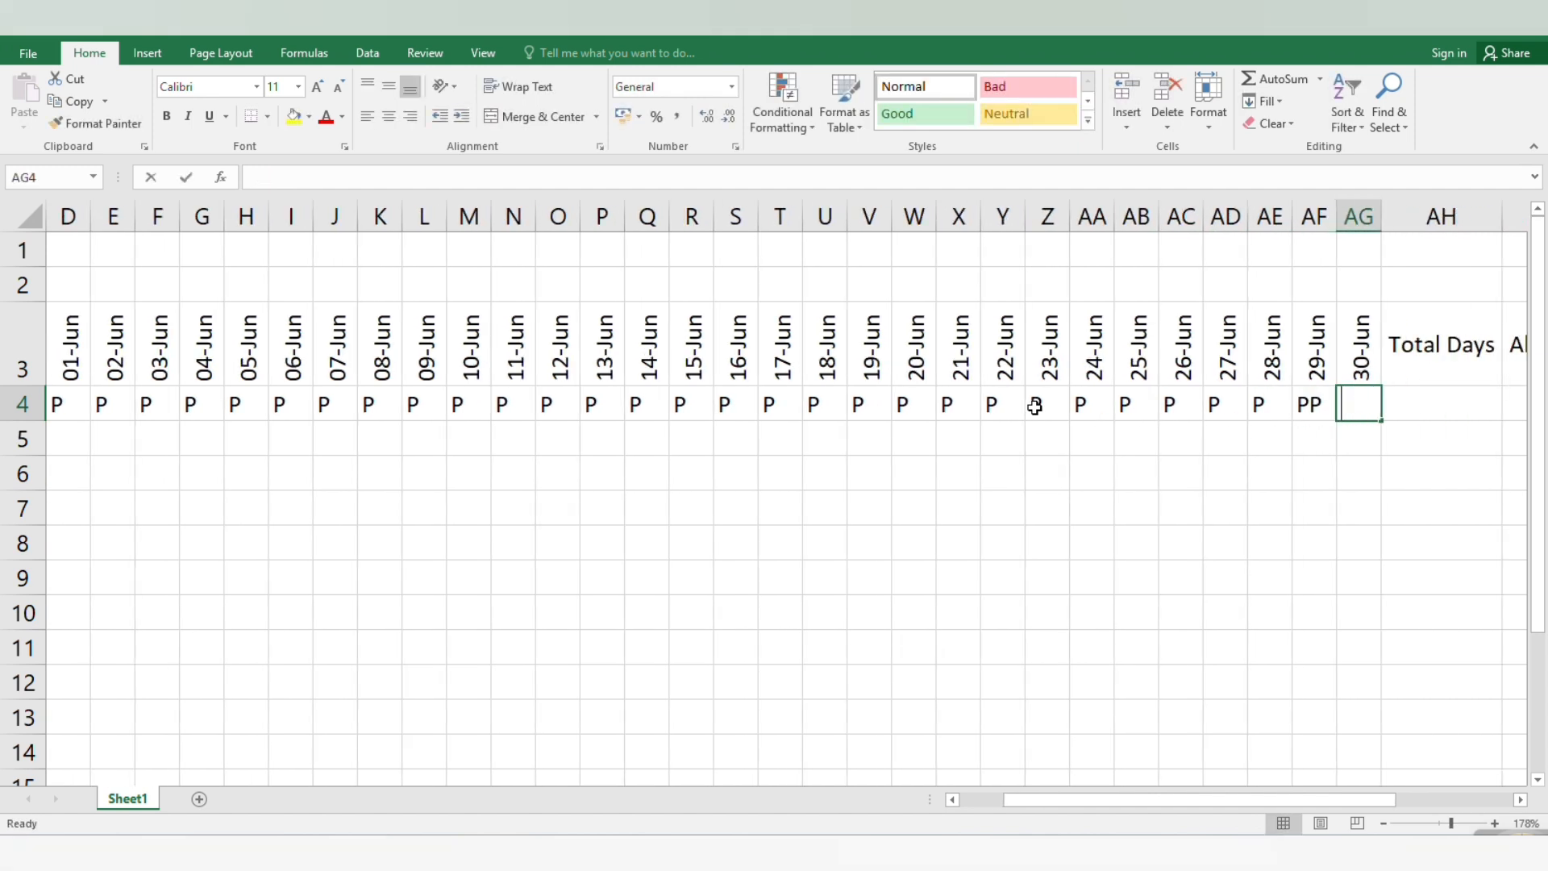
text(P)
double_click(1310, 403)
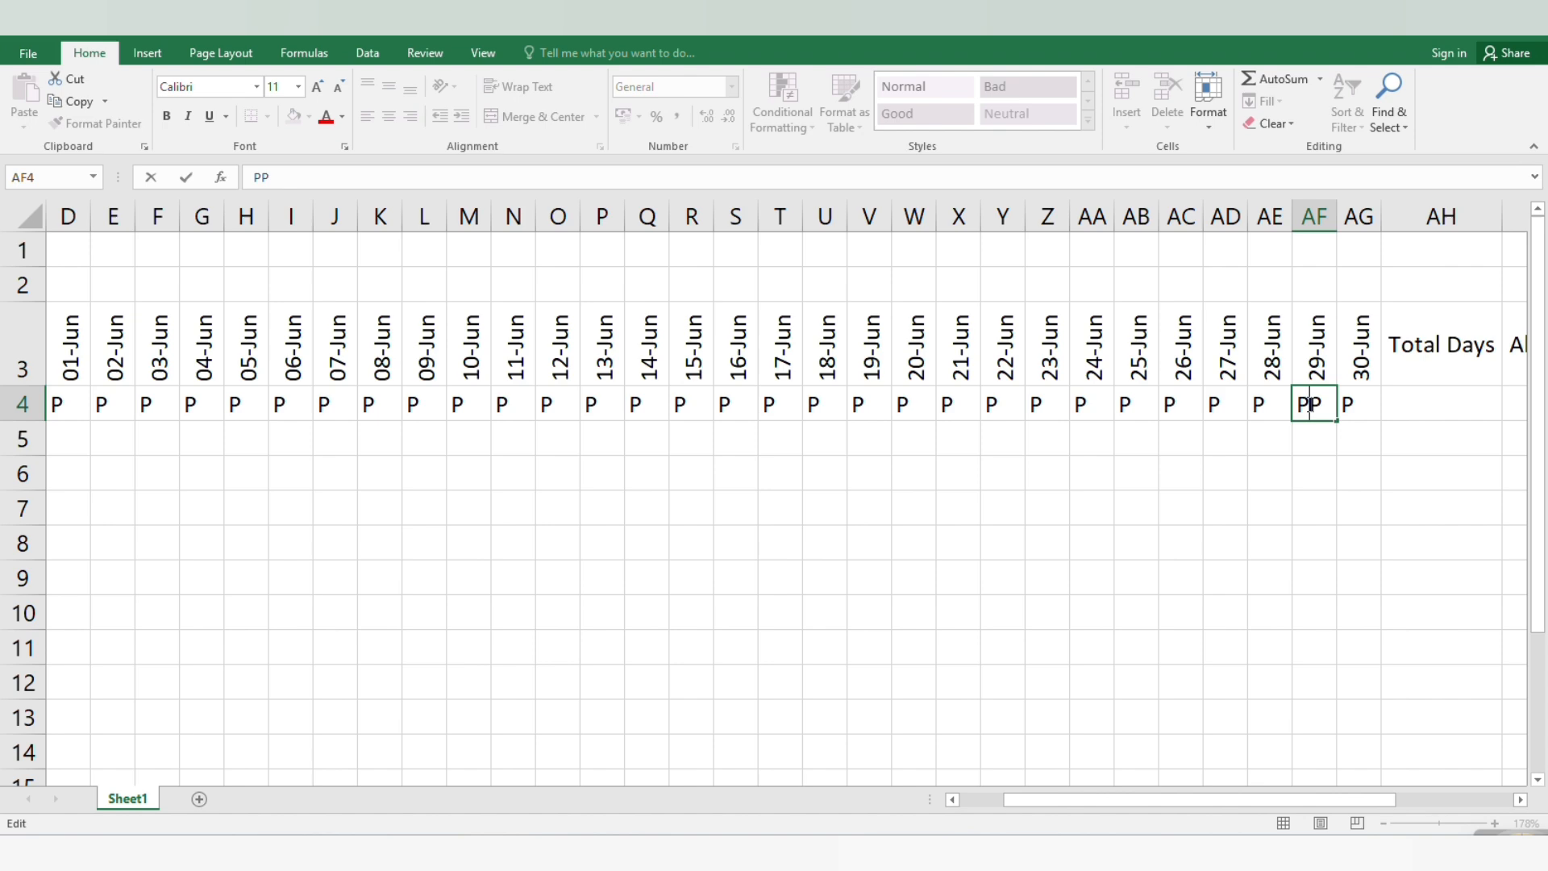
click(1329, 448)
Step: Copy the P marks of D4:AG4 down to row 18 for all the remaining employees
click(1359, 403)
key(ctrl+shift+Left)
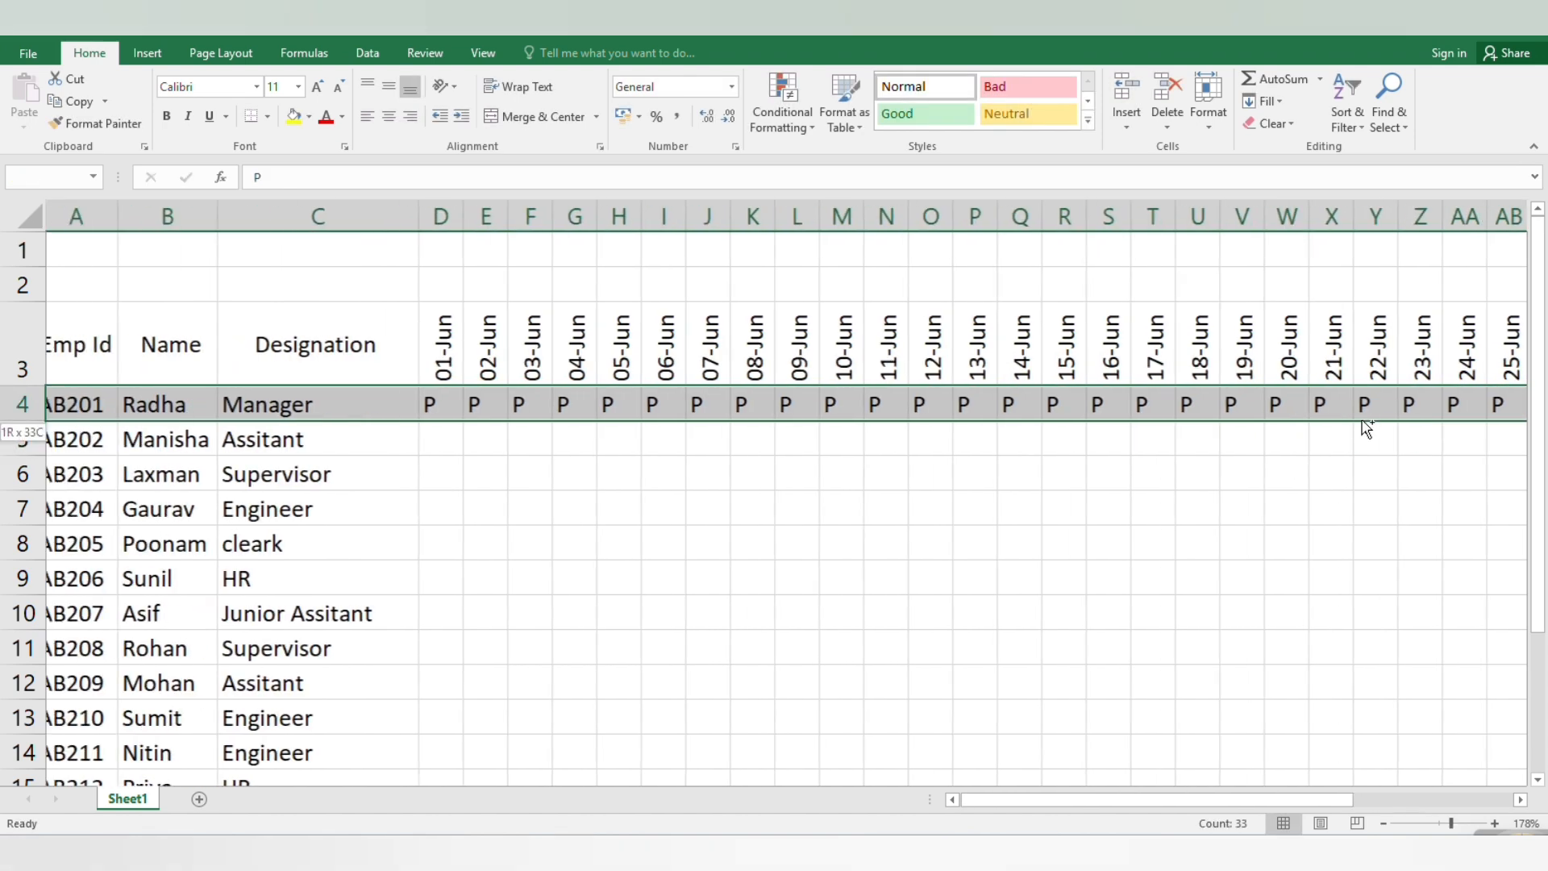
click(444, 405)
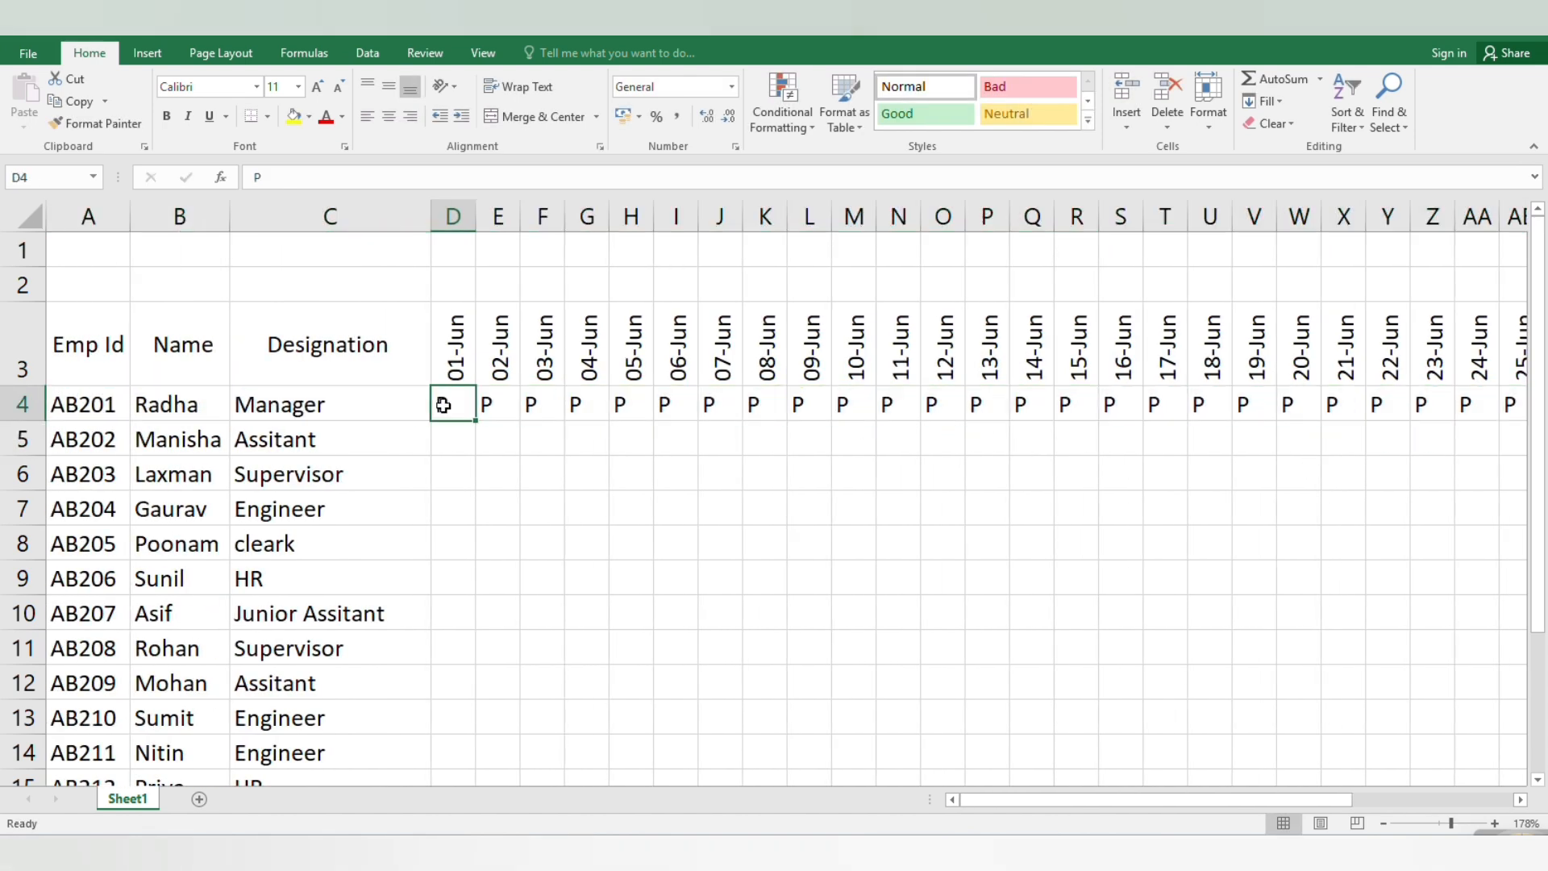
key(ctrl+shift+Right)
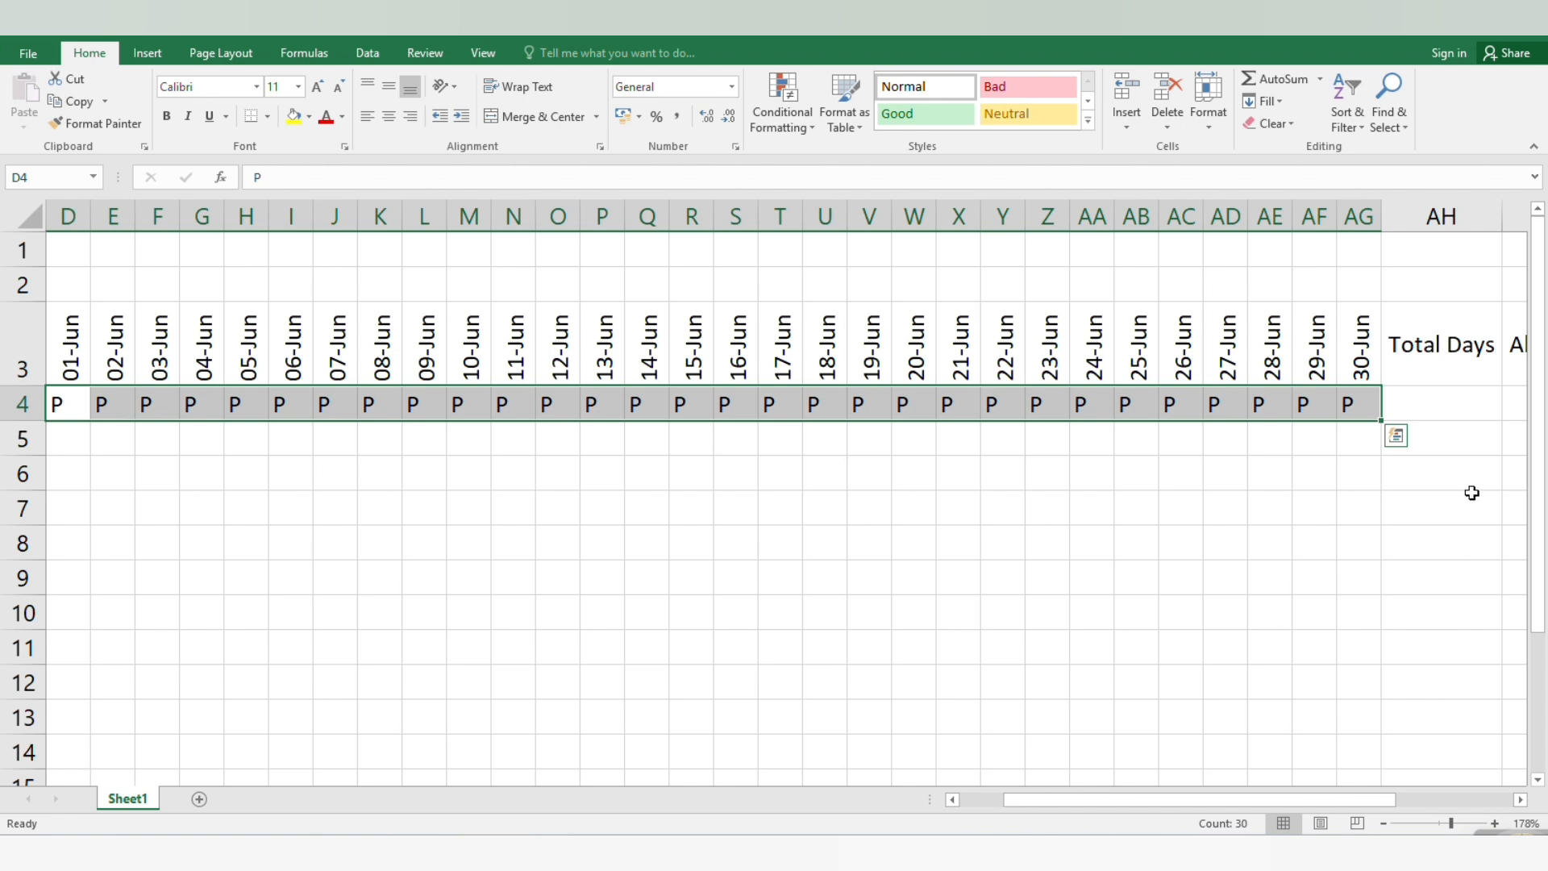
drag(1383, 419, 1339, 712)
scroll(1065, 660, up, 2)
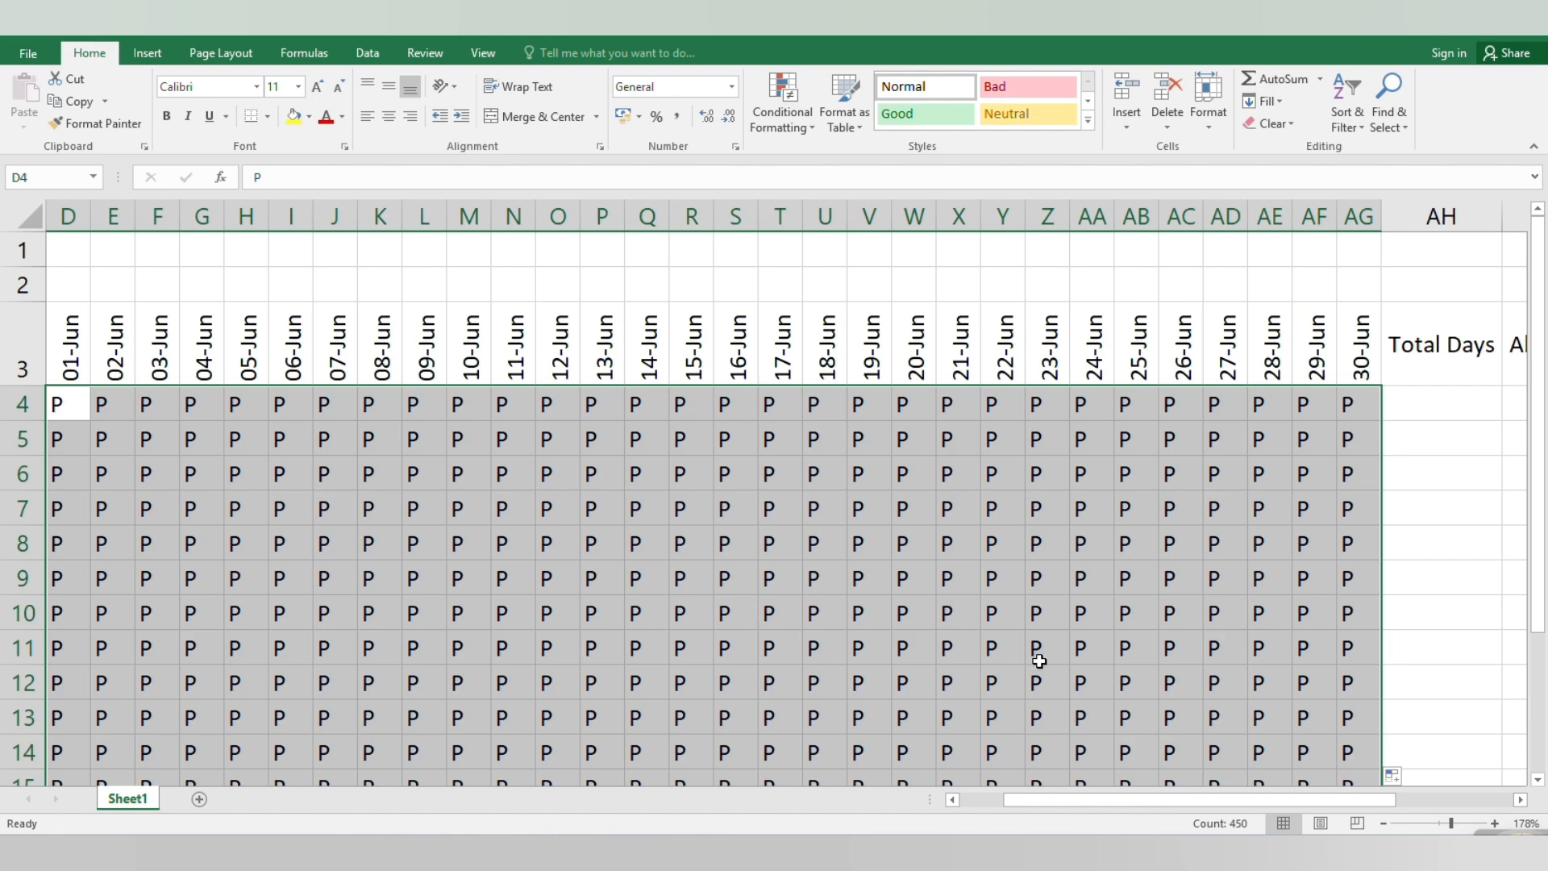
click(1441, 824)
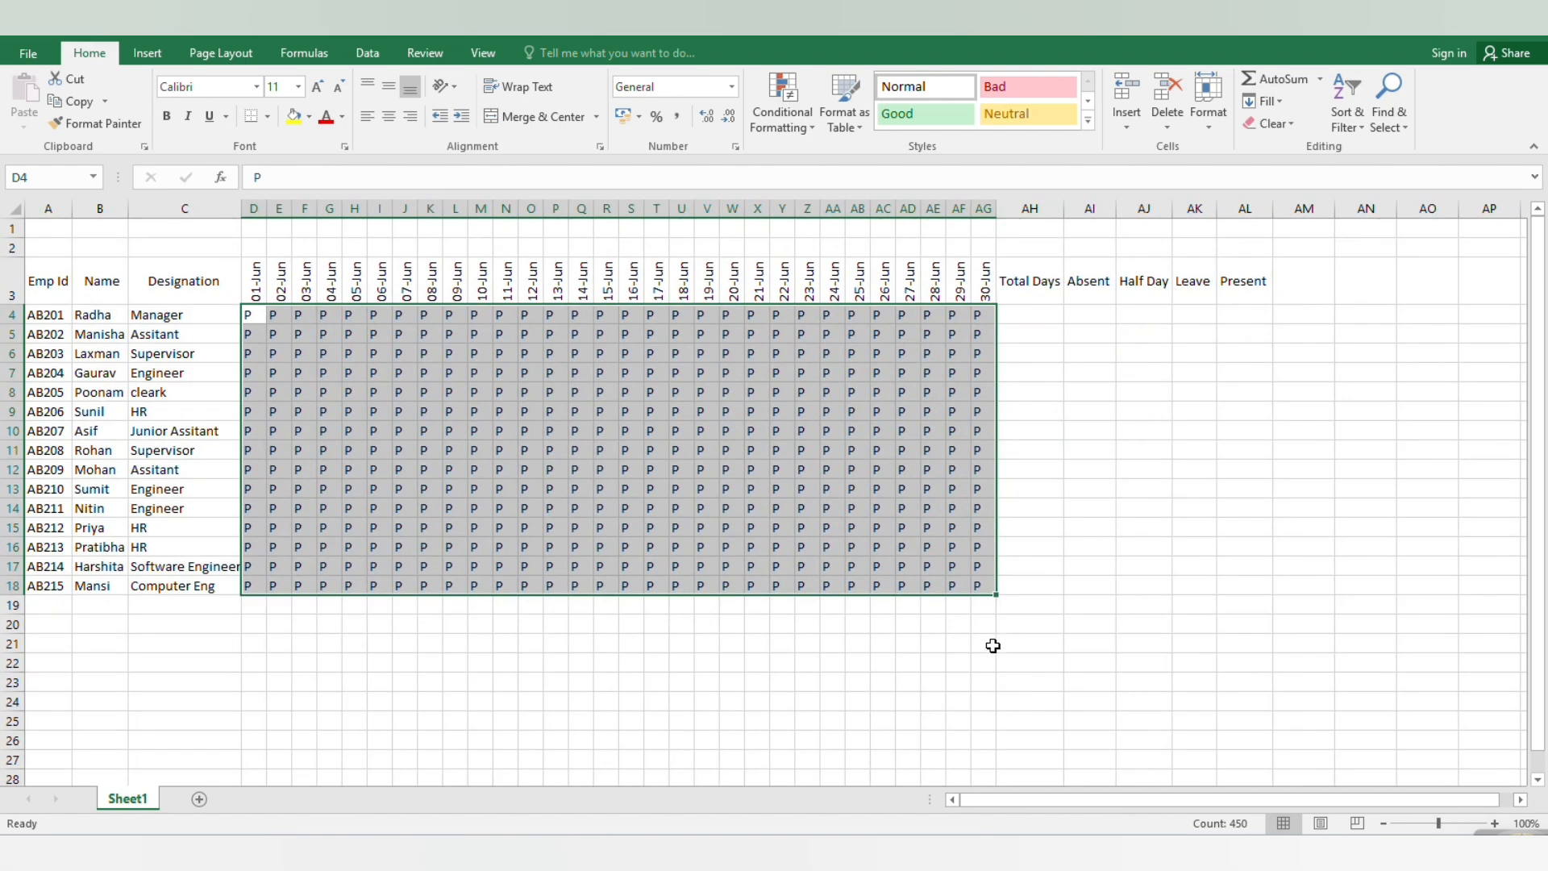
click(1446, 823)
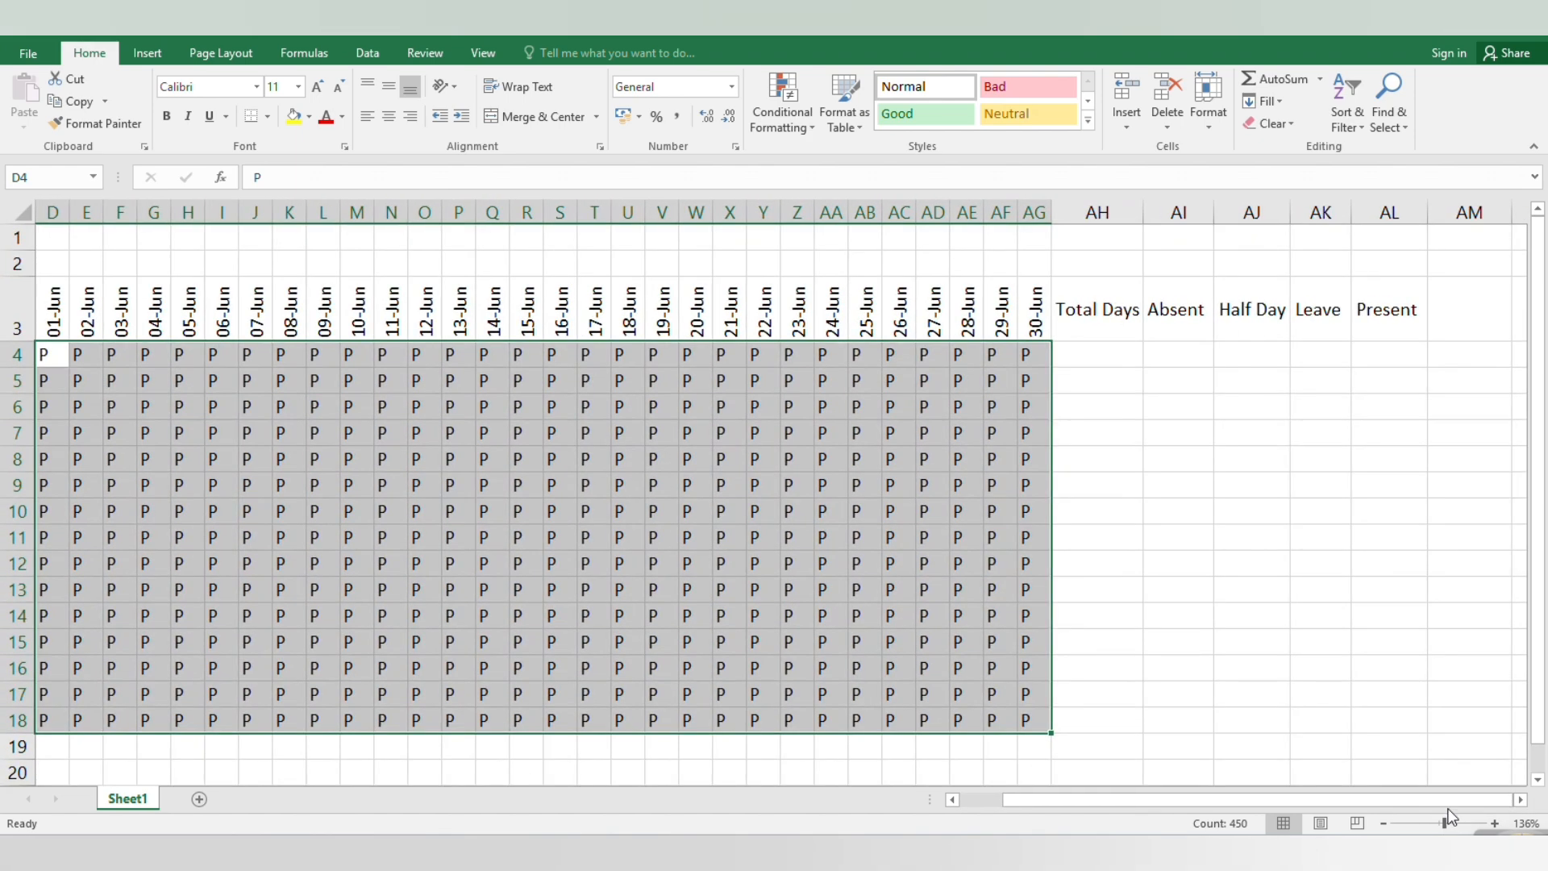
Step: Mark absences with A for 12-Jun in cell O6 and 09-Jun in cell L6
click(1453, 823)
scroll(657, 605, up, 1)
click(588, 468)
double_click(595, 488)
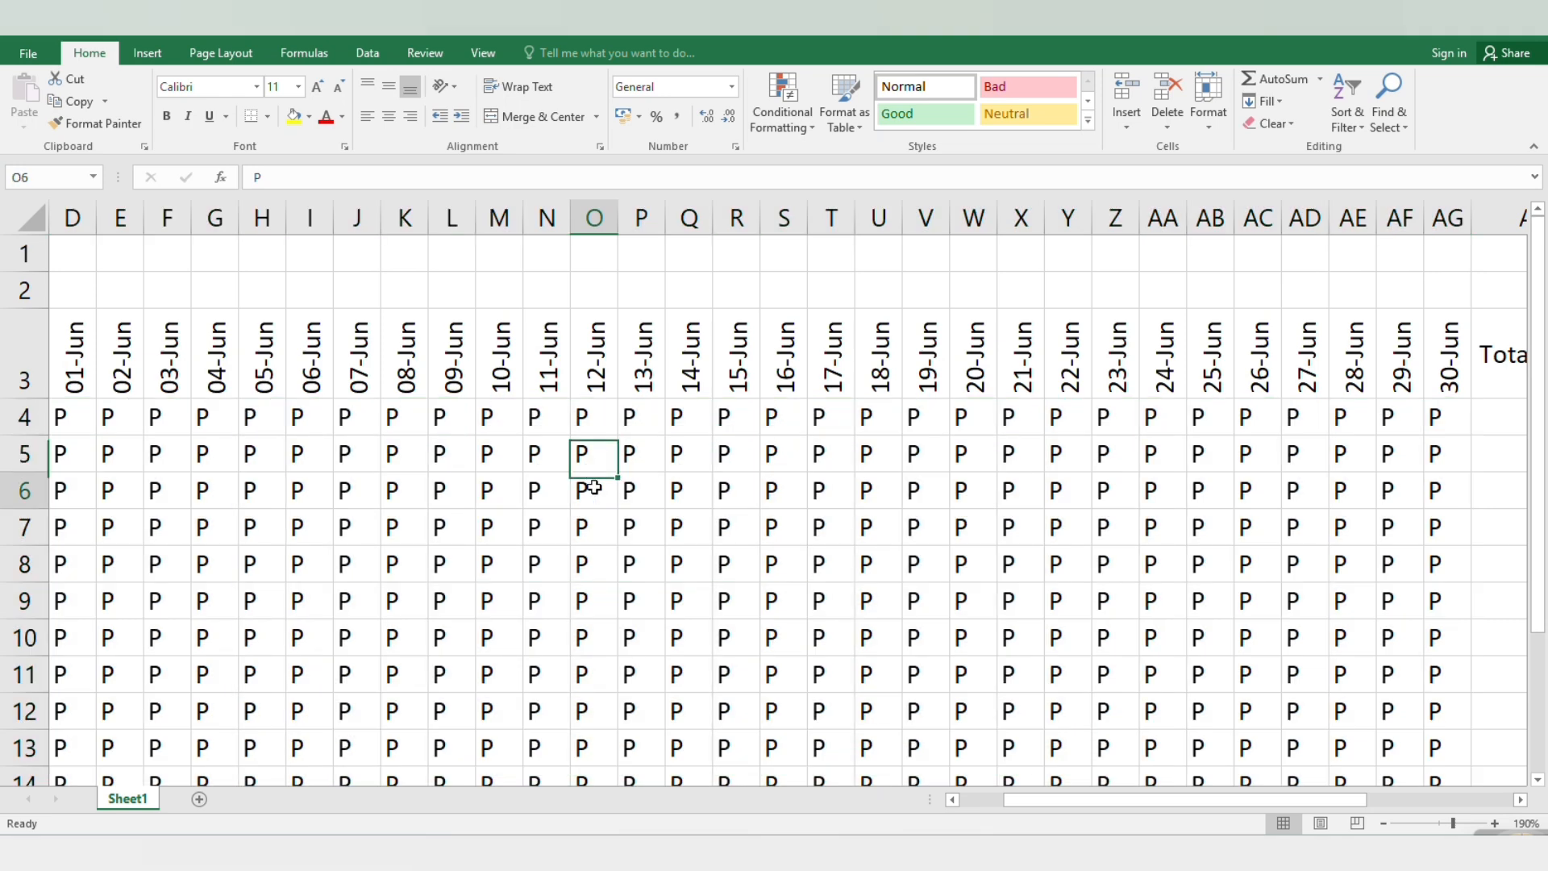
key(BackSpace)
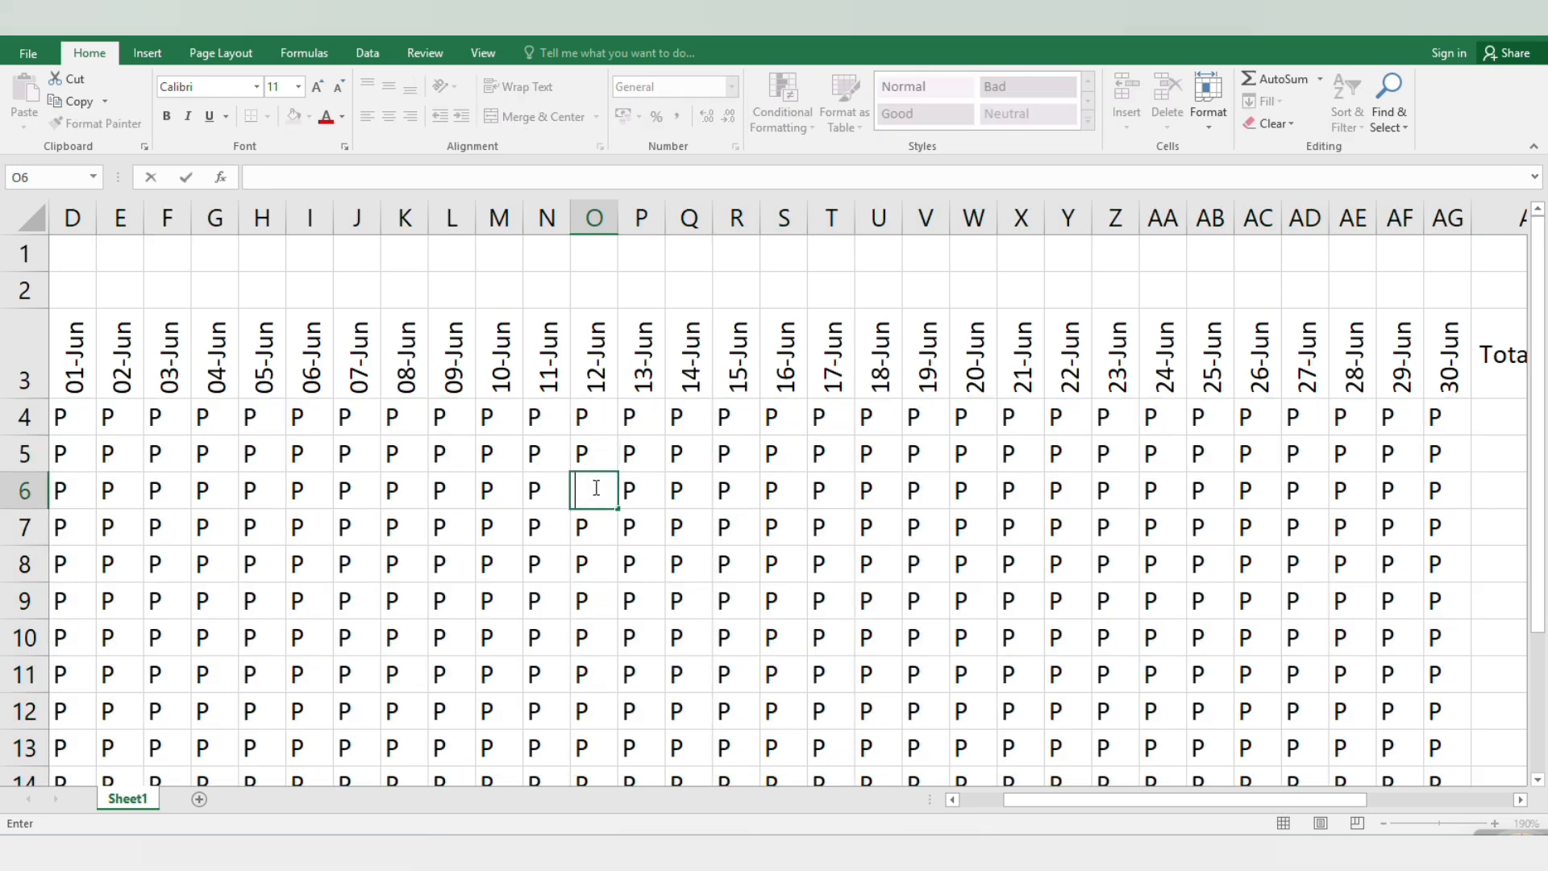
text(A)
key(Left)
key(Left)
key(Left)
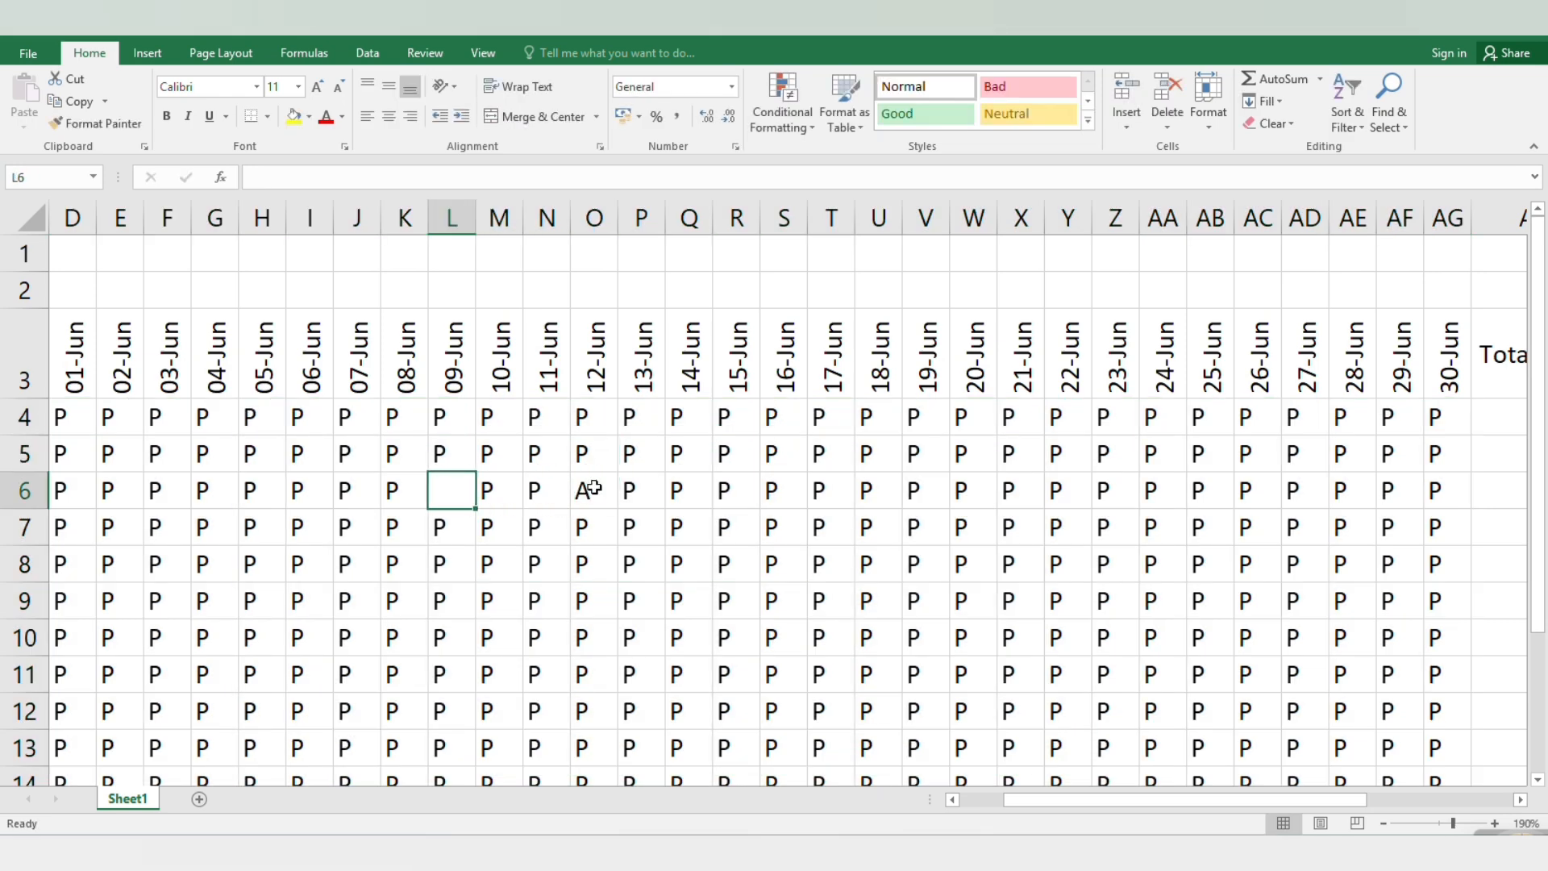
text(A)
Step: Enter the leave mark L for 09-Jun in cell L4 and A for 05-Jun in cell H6
key(Up)
key(Up)
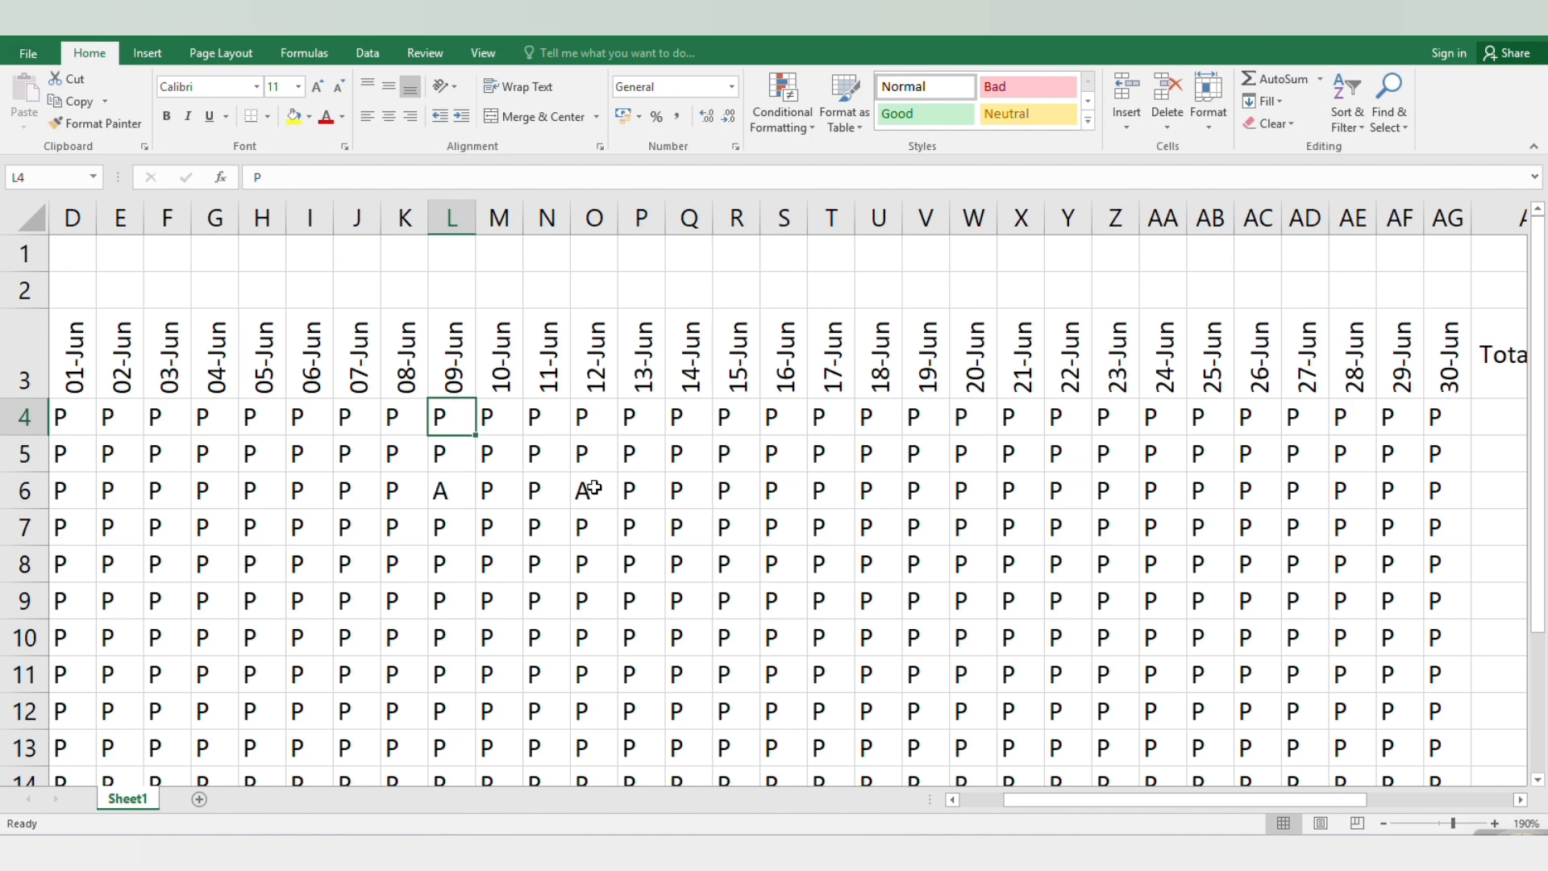
text(L)
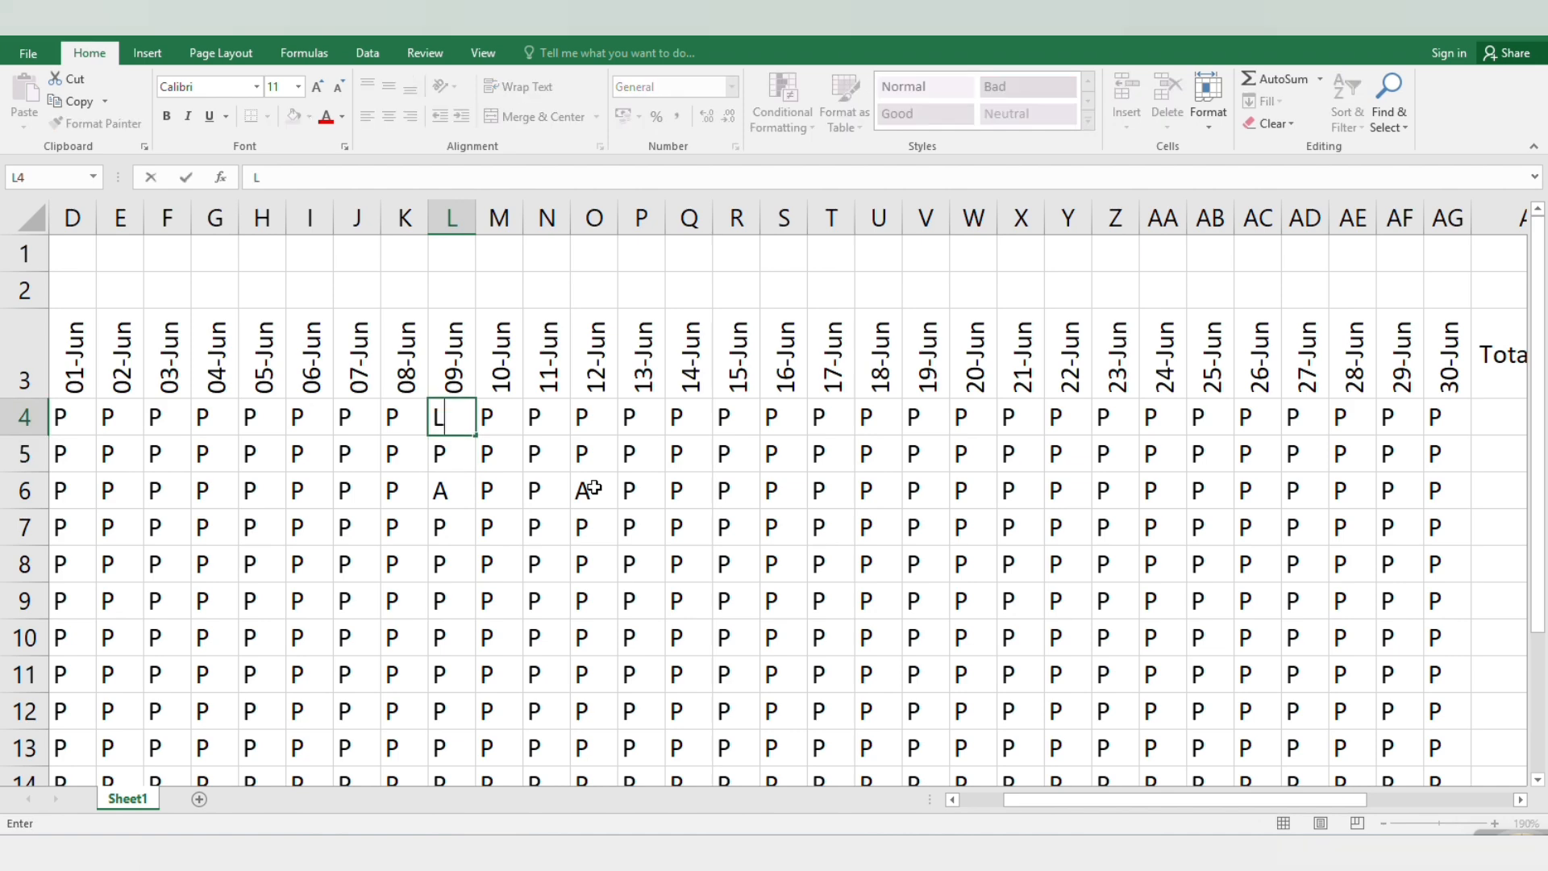
key(Right)
key(Right)
key(Right)
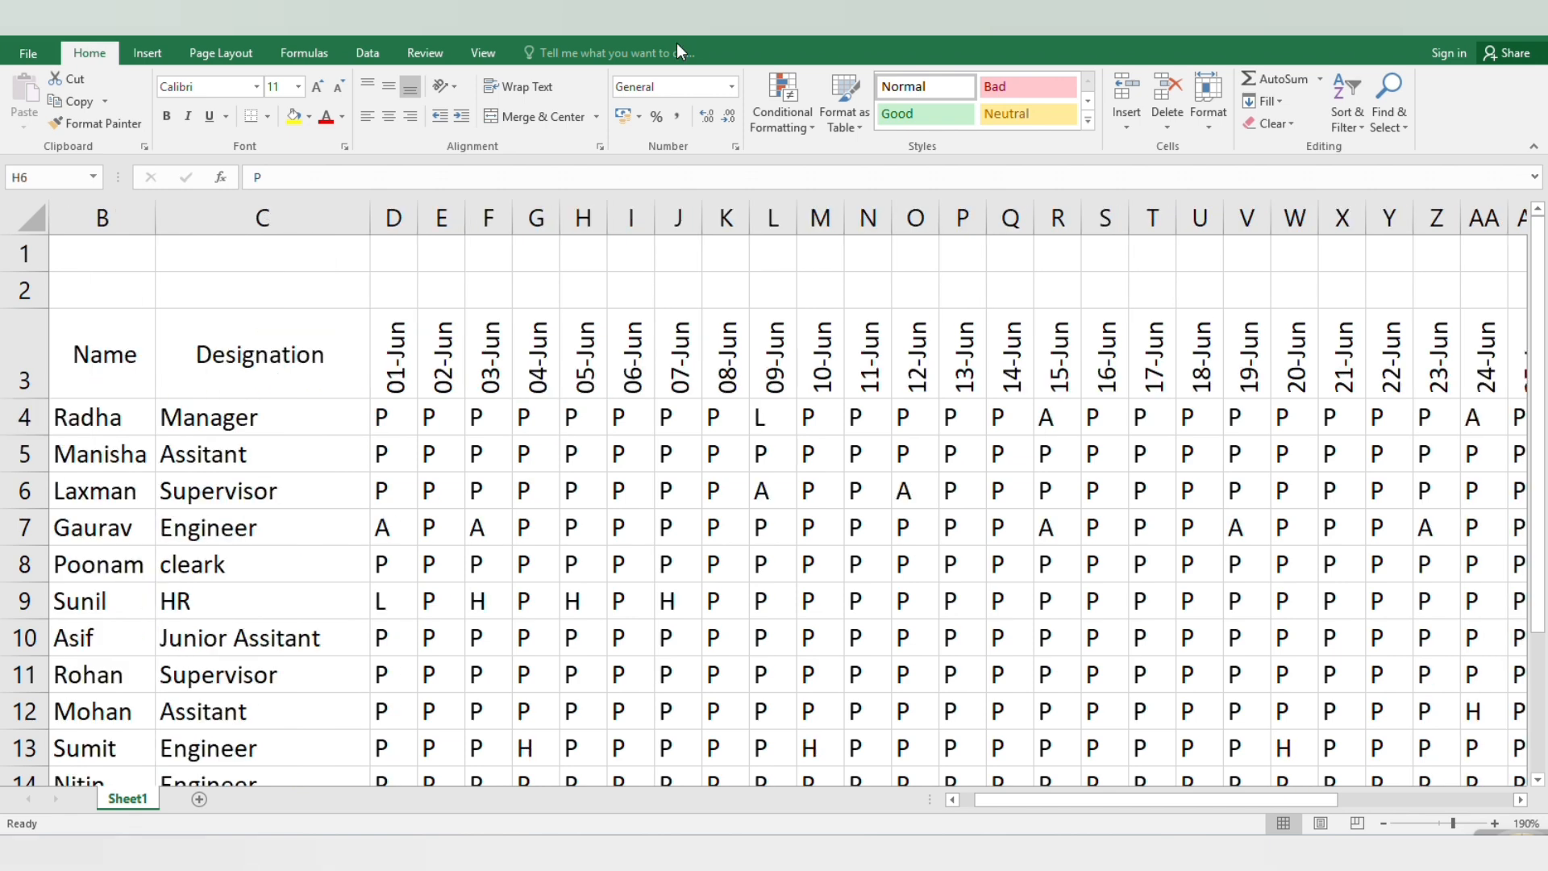
key(BackSpace)
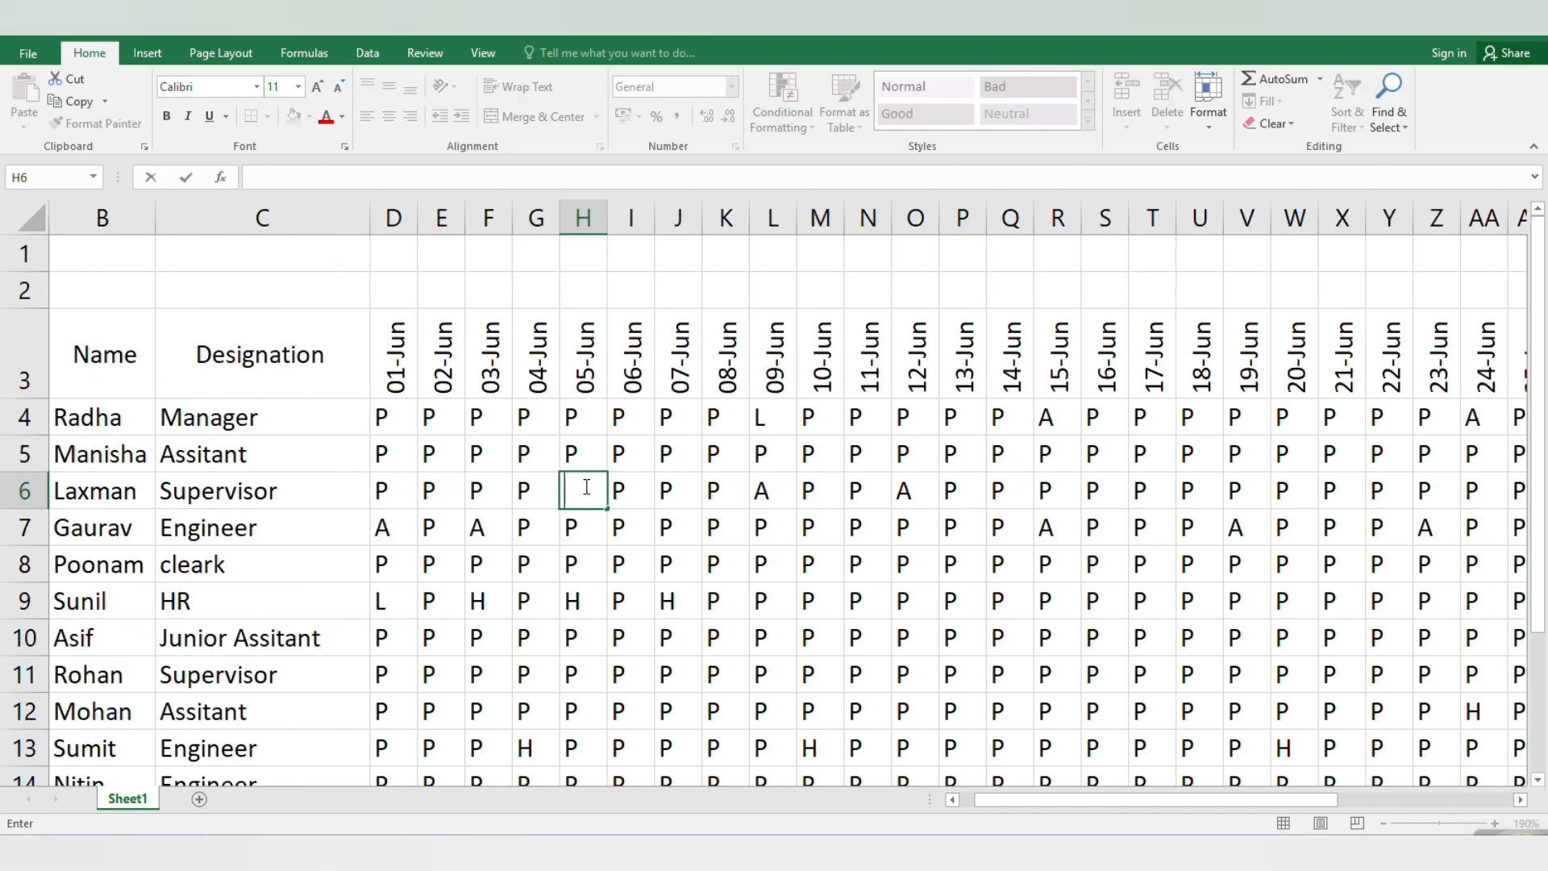
click(658, 633)
Step: Enter the marks H, L, P and A for 01-Jun through 04-Jun in cells D4 to G4
click(409, 417)
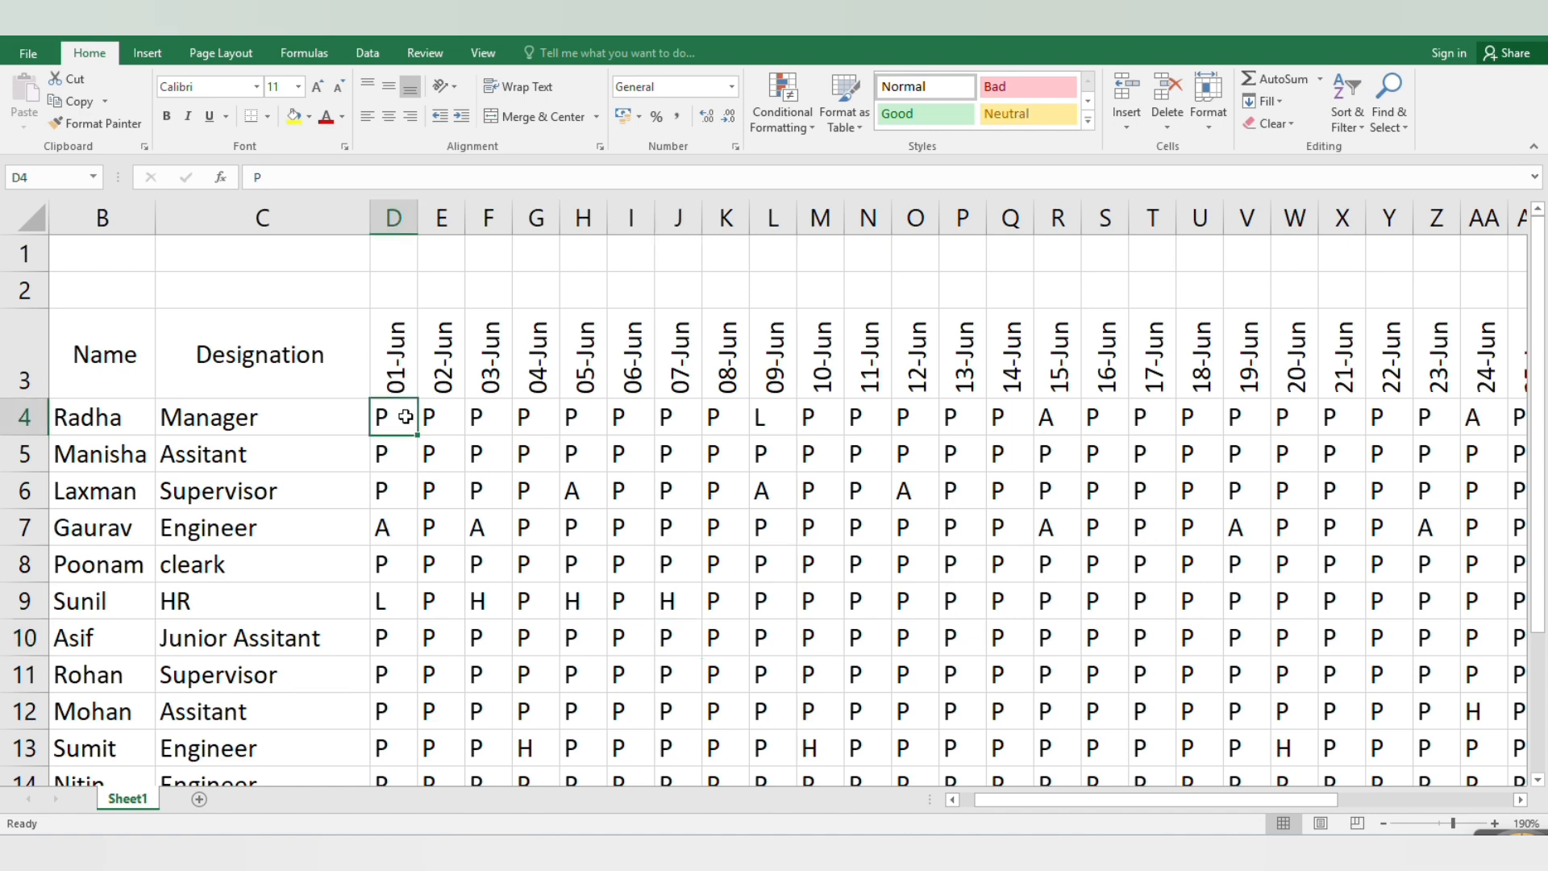
key(BackSpace)
text(H)
key(Tab)
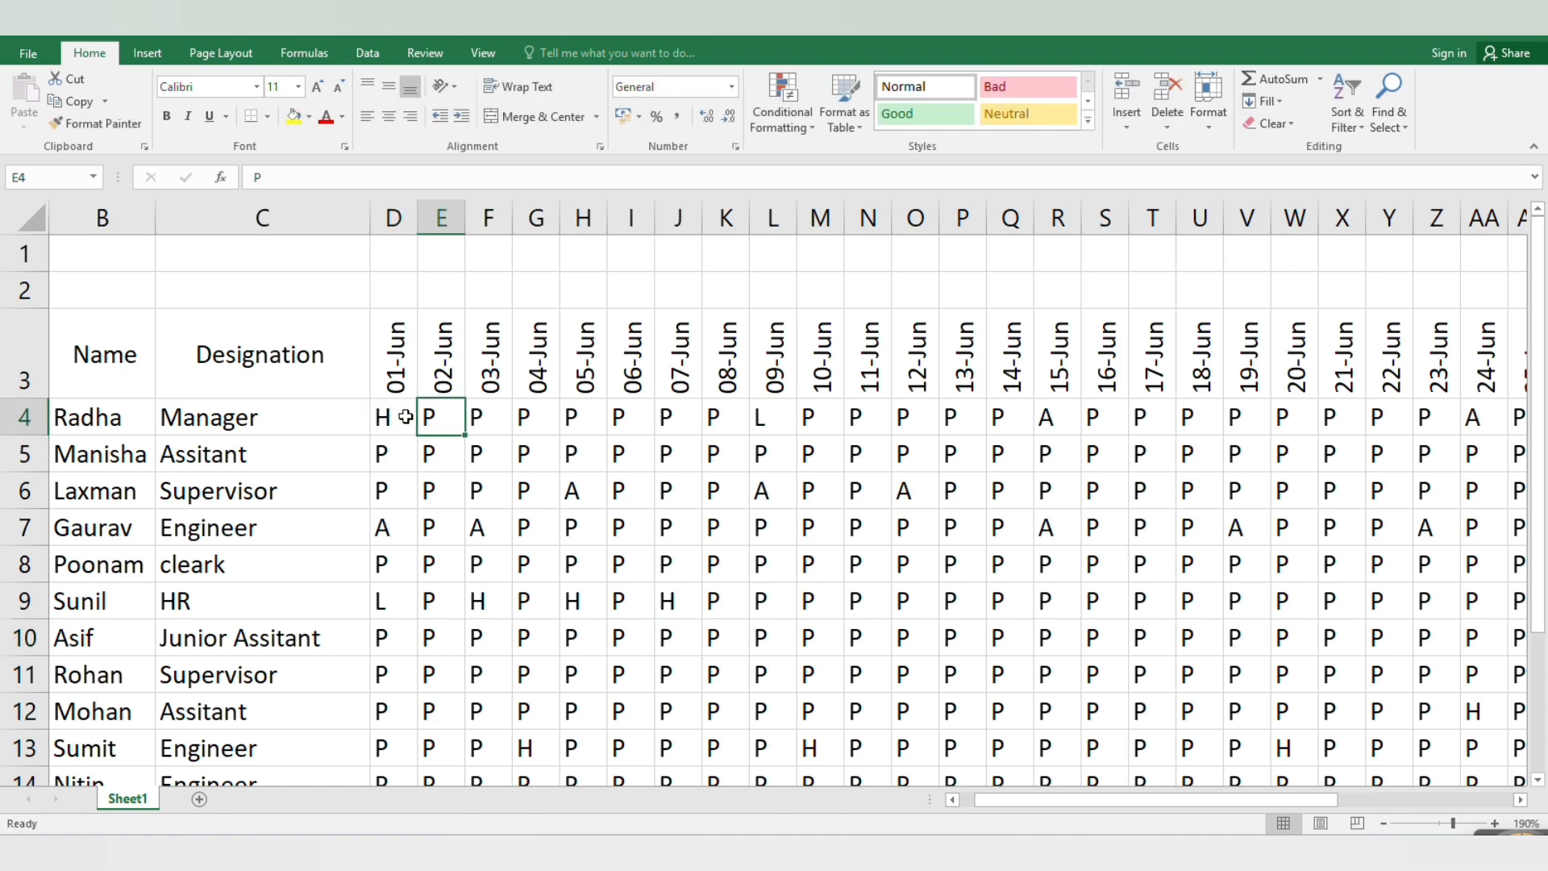
key(BackSpace)
key(Tab)
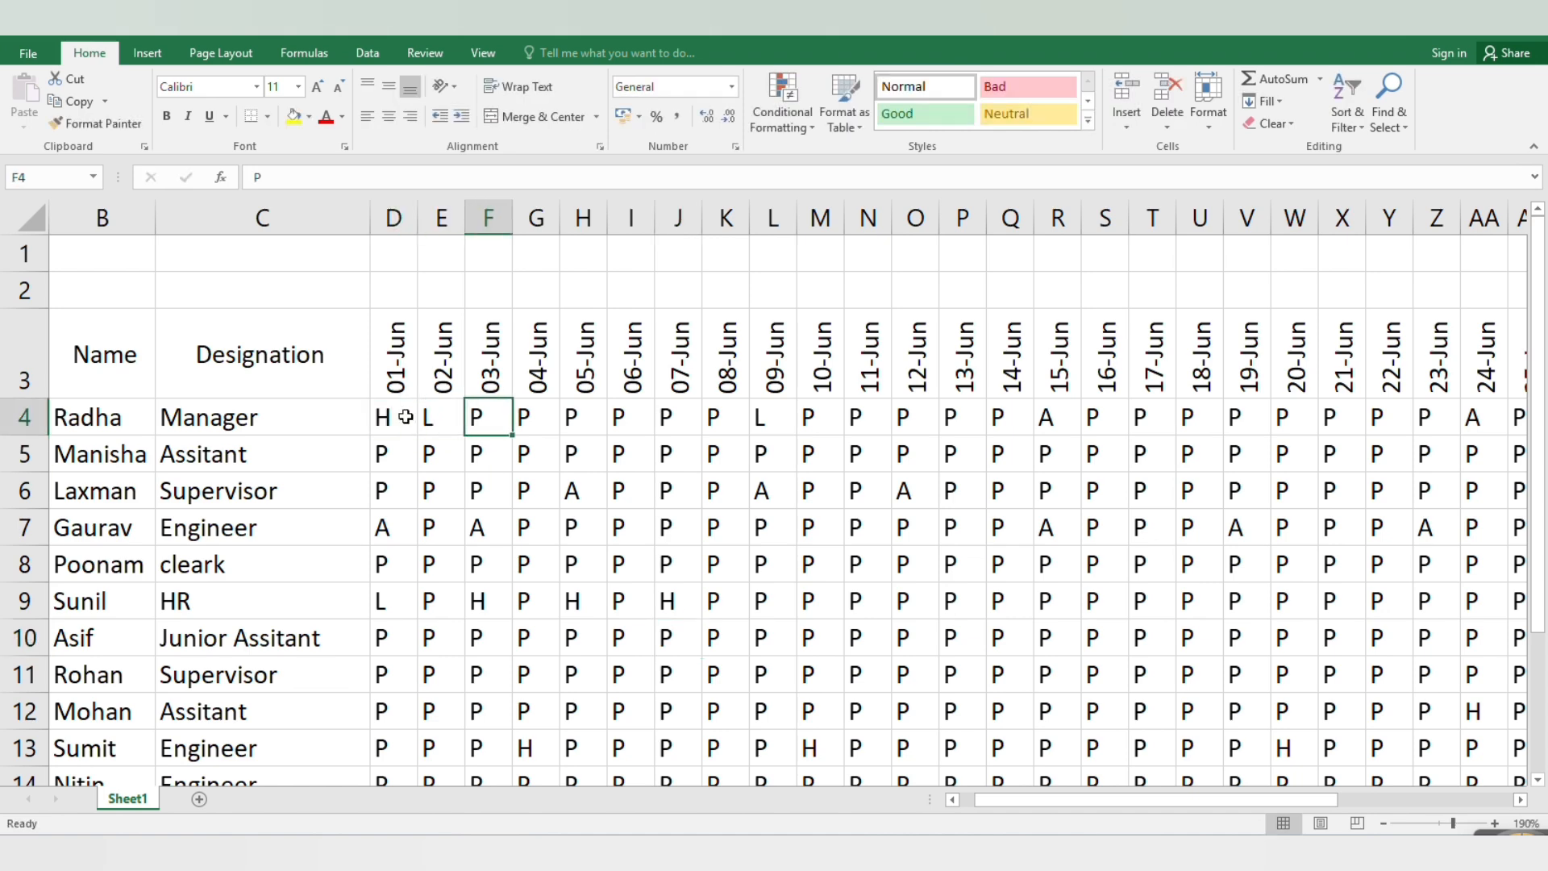
text(P)
key(Tab)
text(A)
key(Tab)
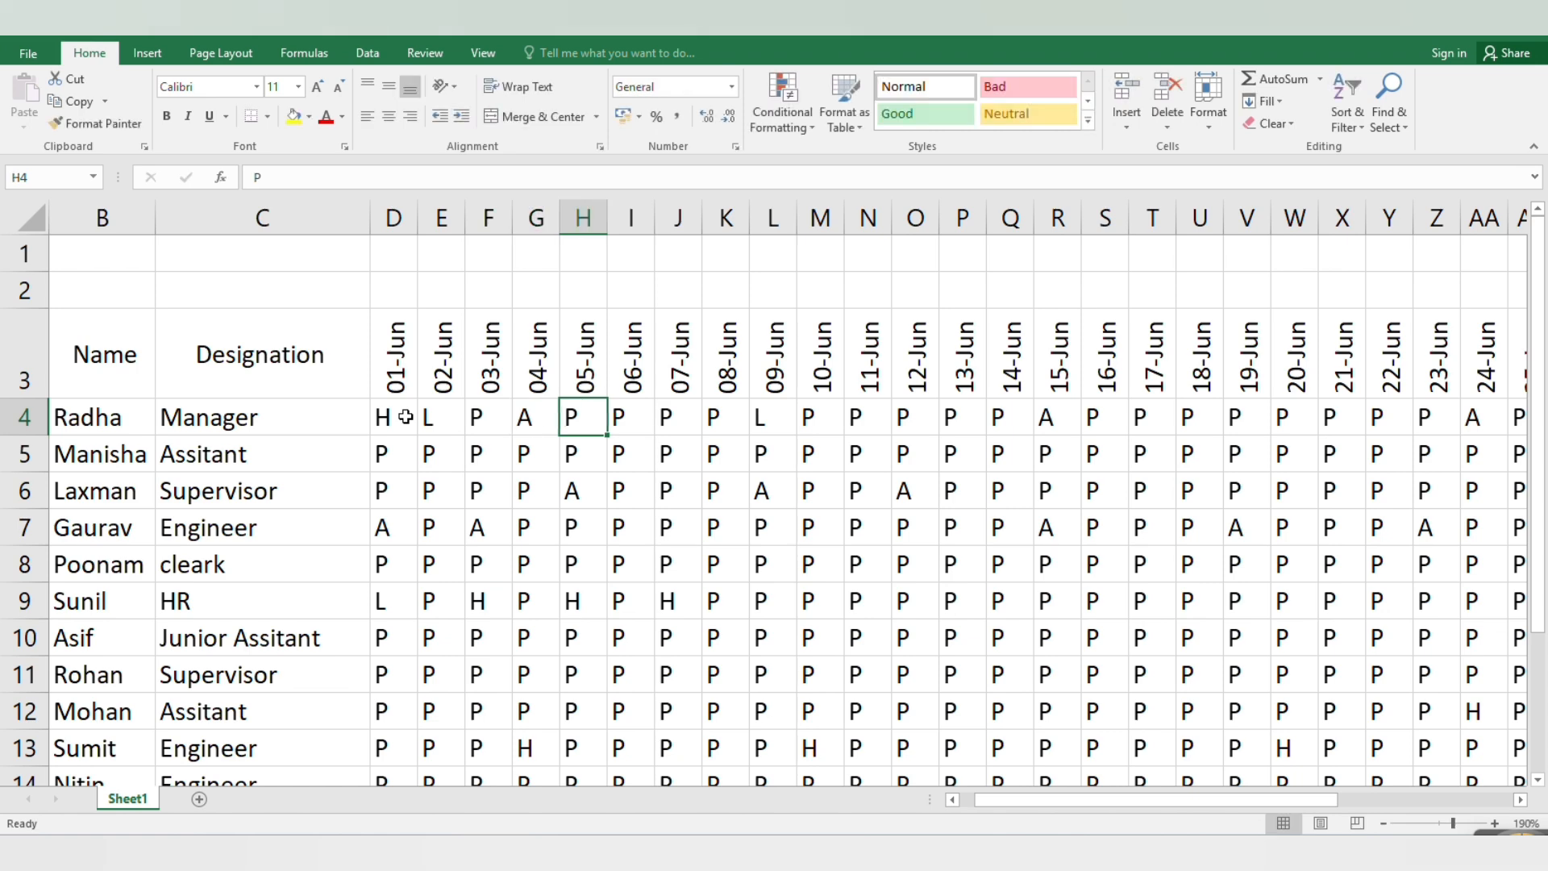
key(Down)
key(Down)
key(Down)
click(811, 536)
scroll(753, 622, down, 2)
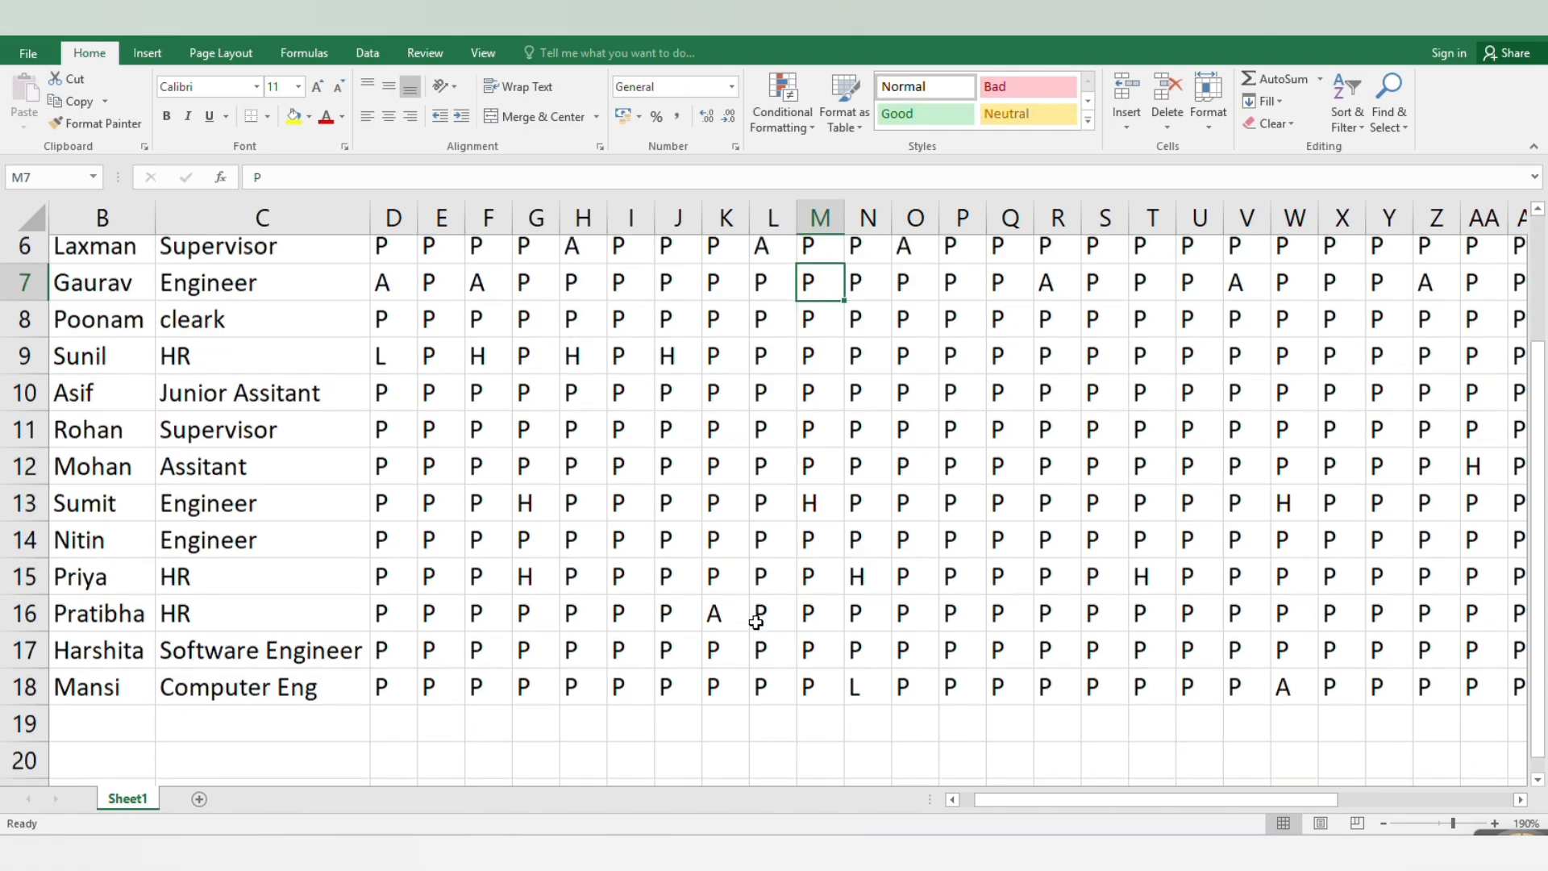
scroll(757, 622, up, 2)
drag(712, 646, 709, 670)
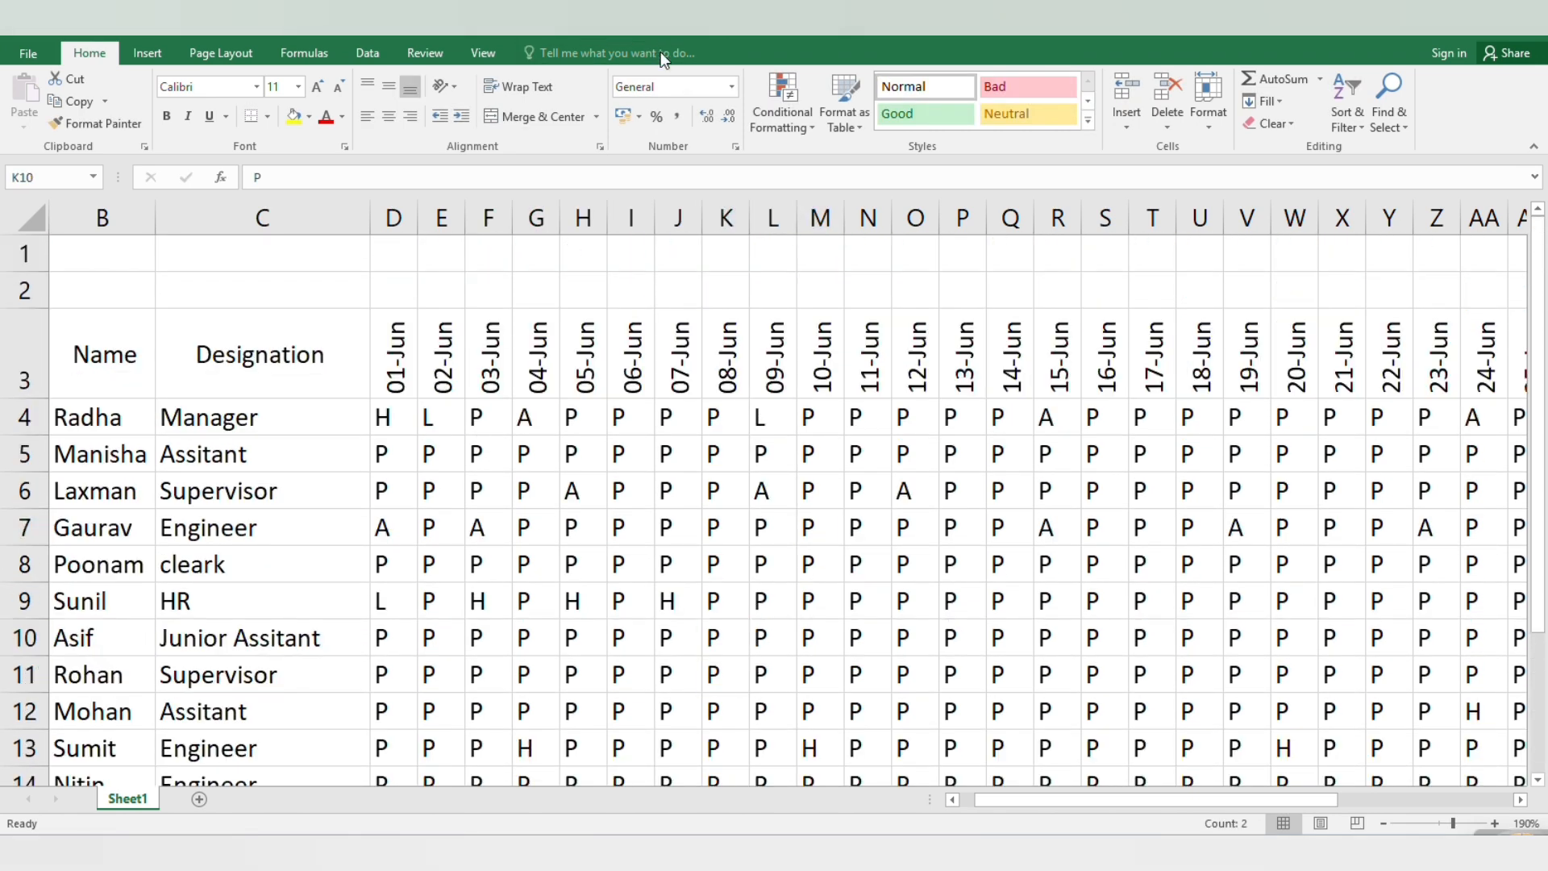
Step: Center the contents of the whole attendance table horizontally
click(399, 421)
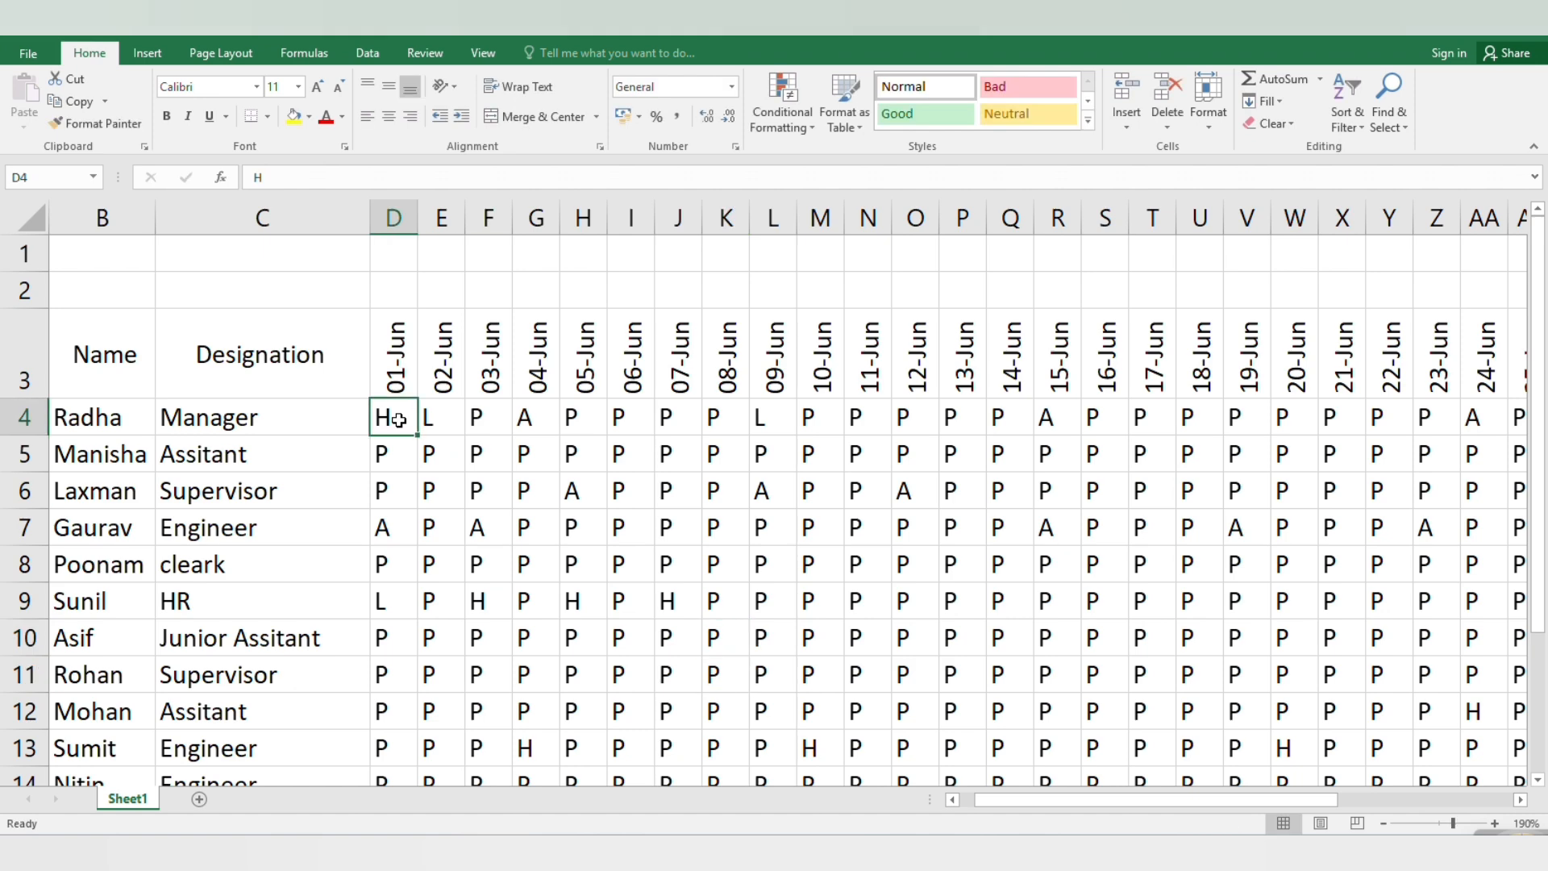
key(ctrl+a)
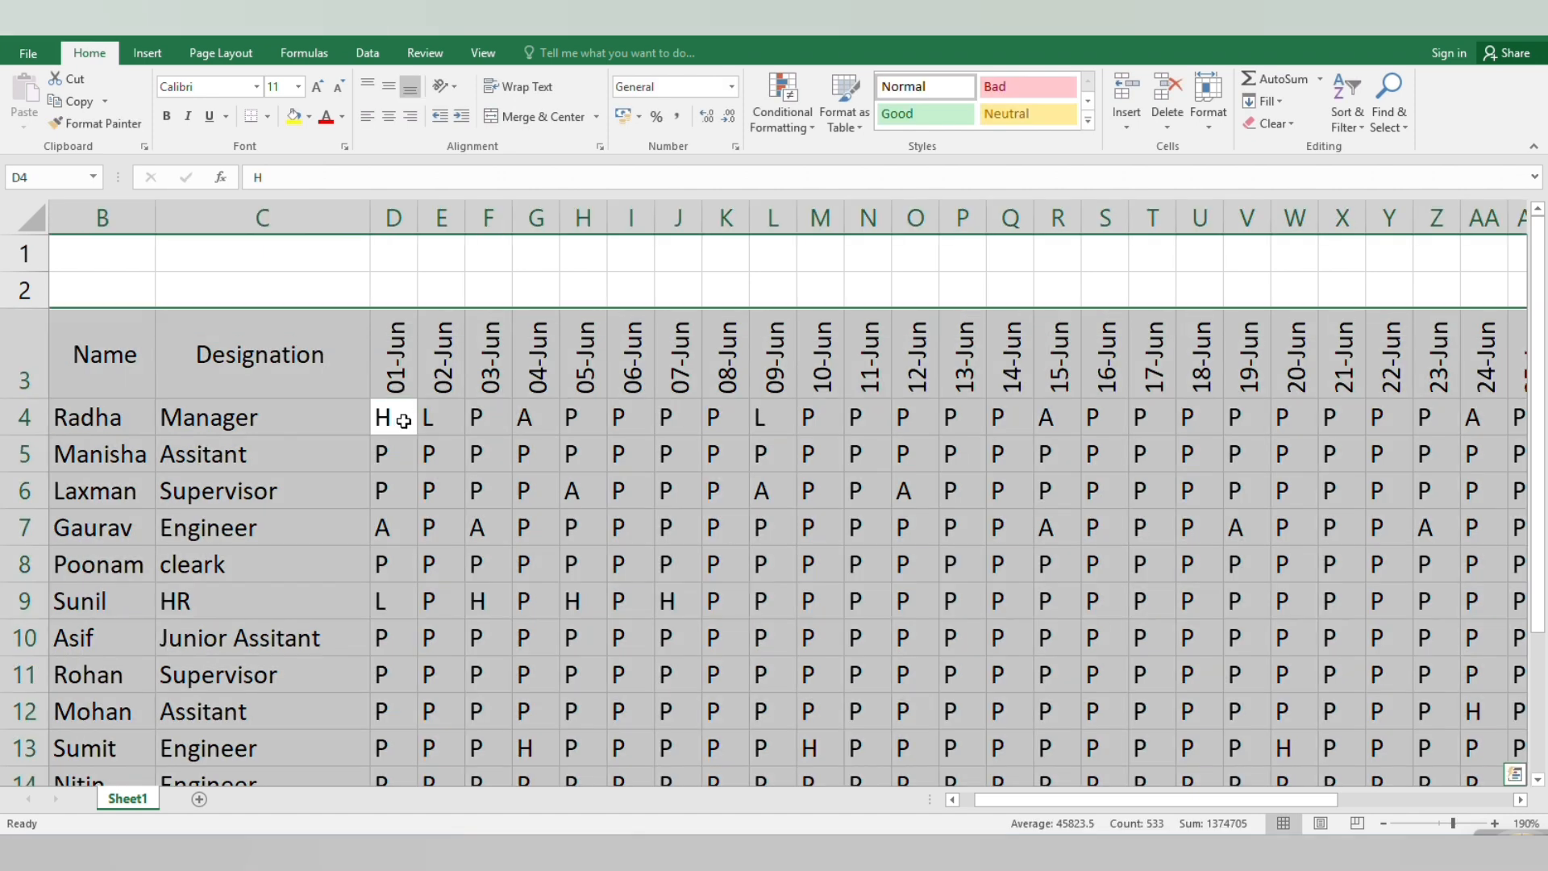
click(393, 121)
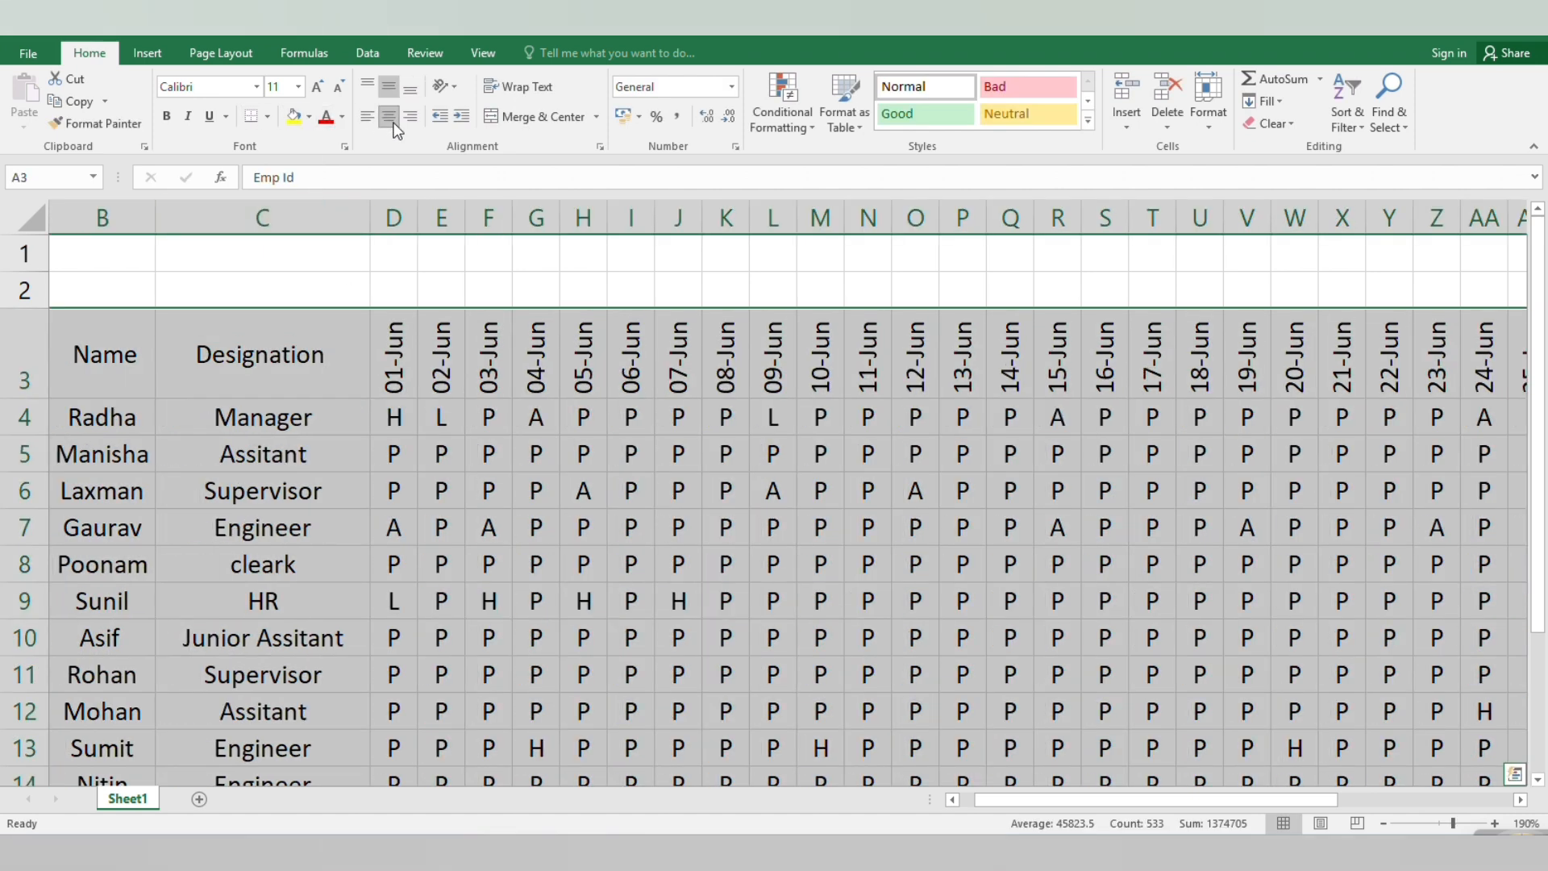
click(518, 253)
key(Down)
key(Down)
key(Down)
key(Down)
scroll(174, 475, down, 2)
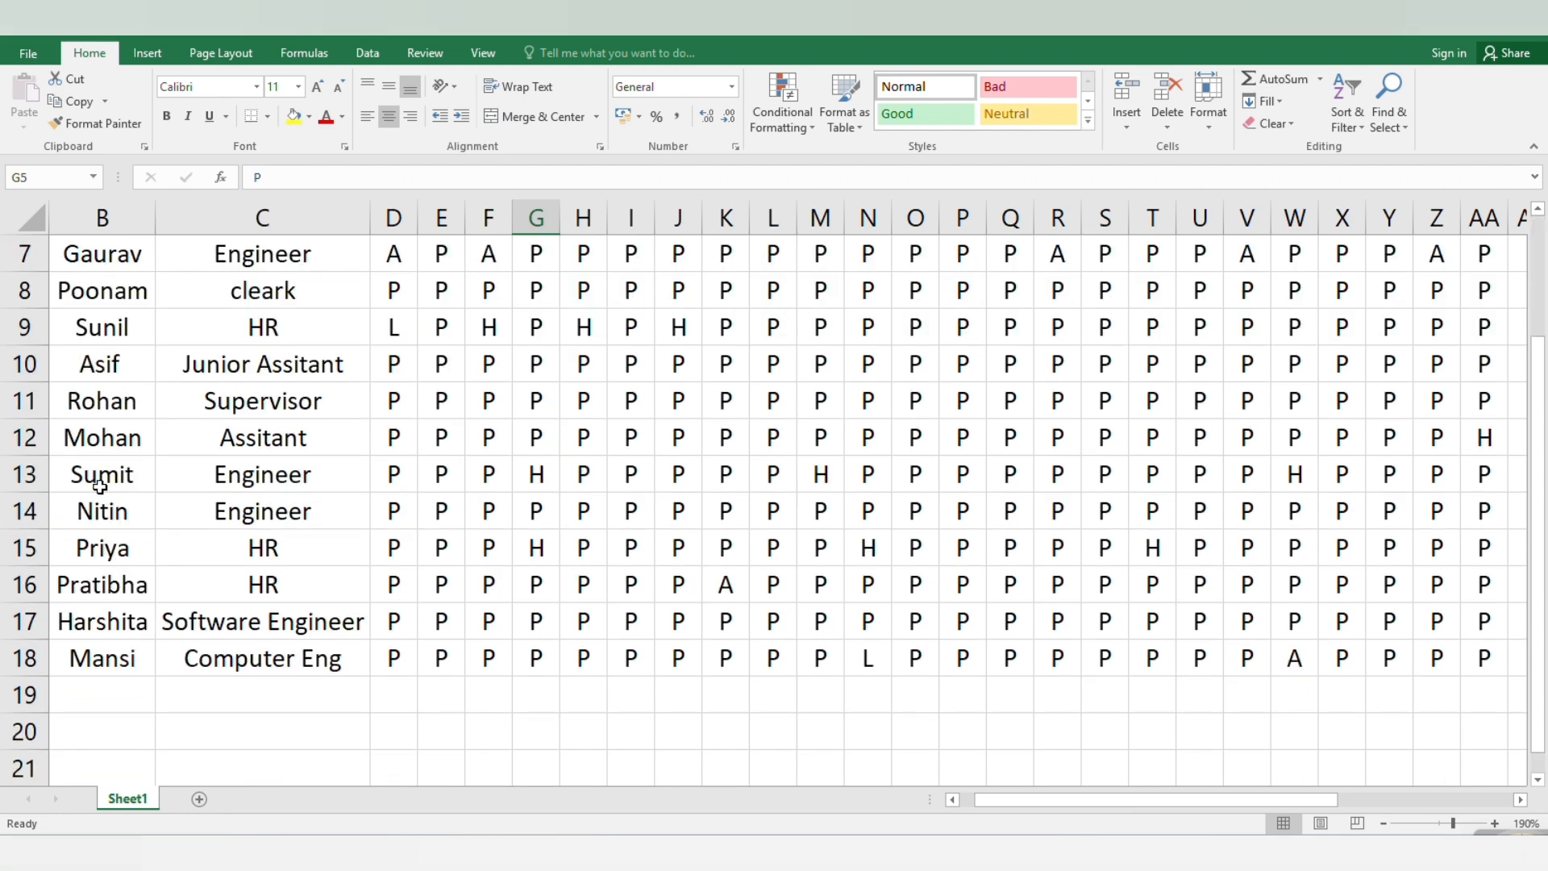
Step: Left-align the employee names in cells B4 to B18
scroll(105, 452, up, 2)
drag(103, 418, 118, 639)
scroll(129, 564, up, 2)
click(372, 121)
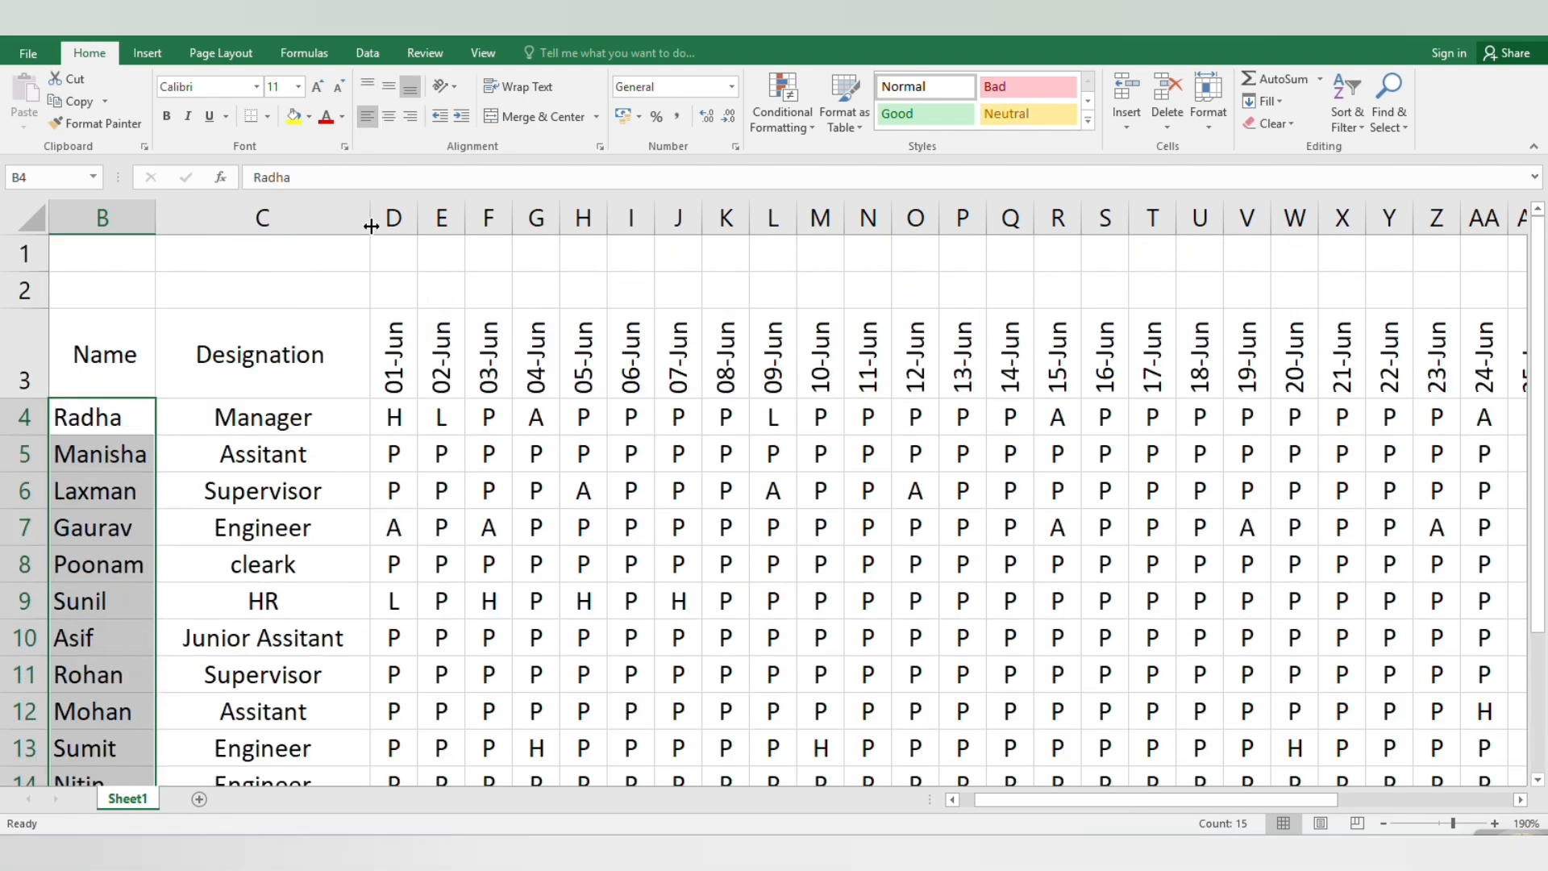
click(411, 256)
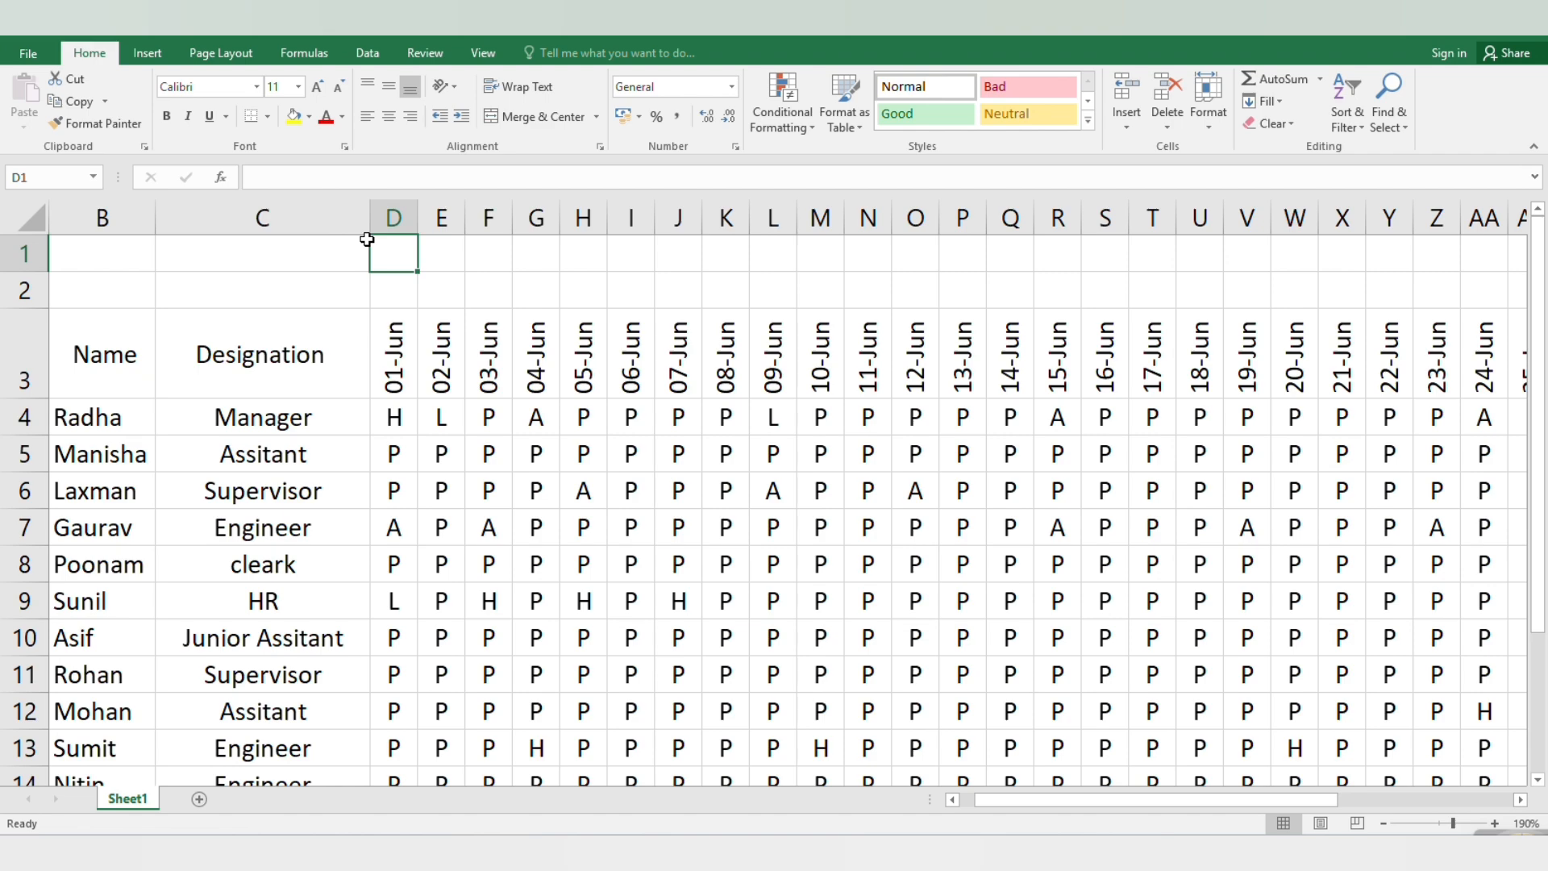
click(681, 55)
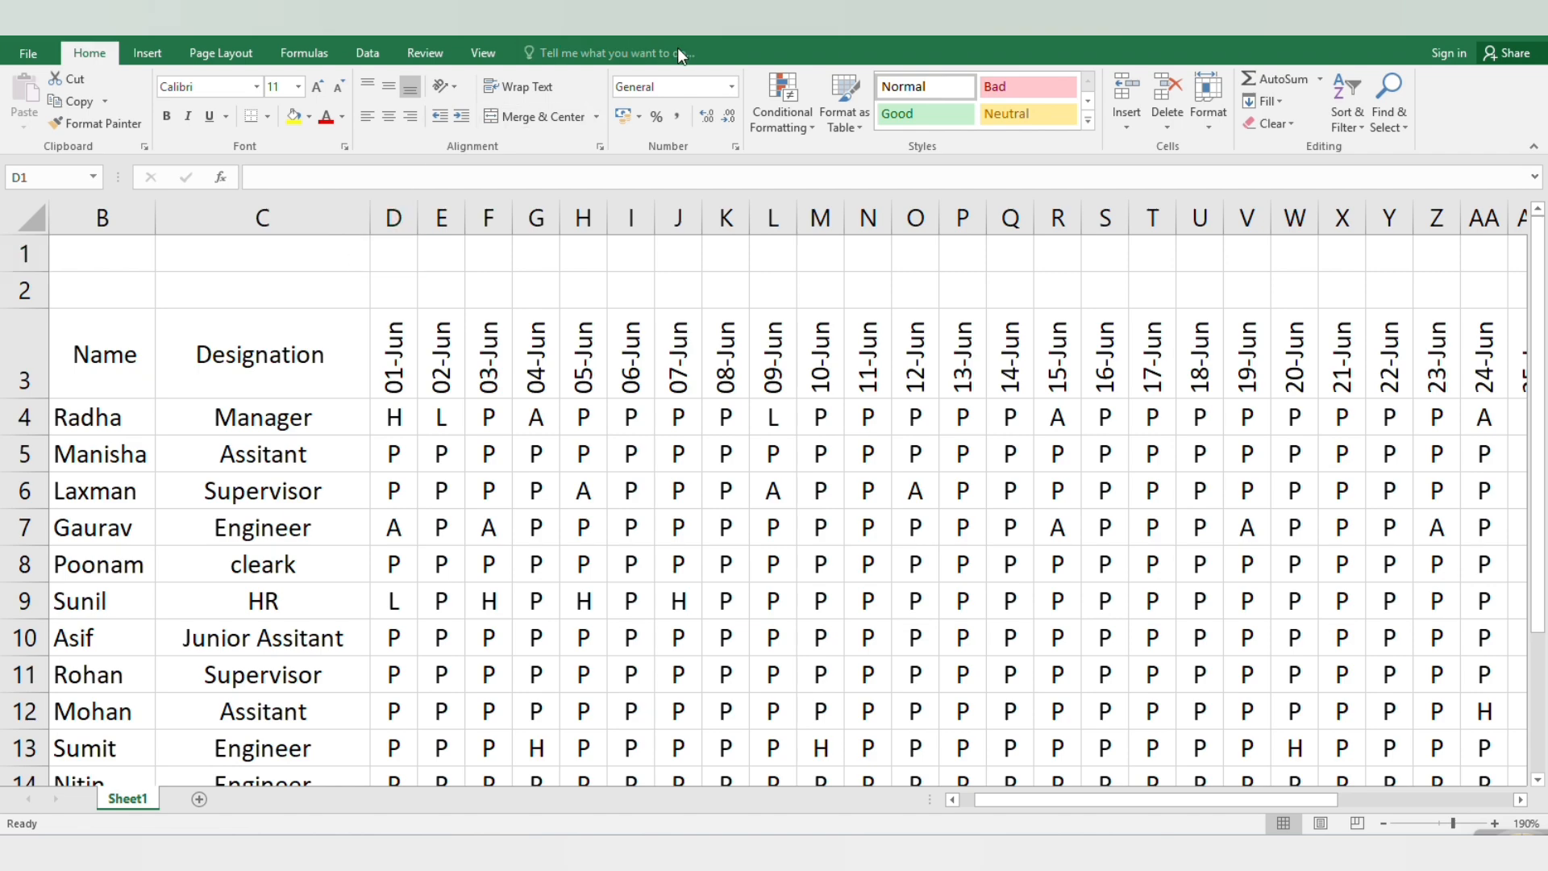
key(Escape)
click(121, 252)
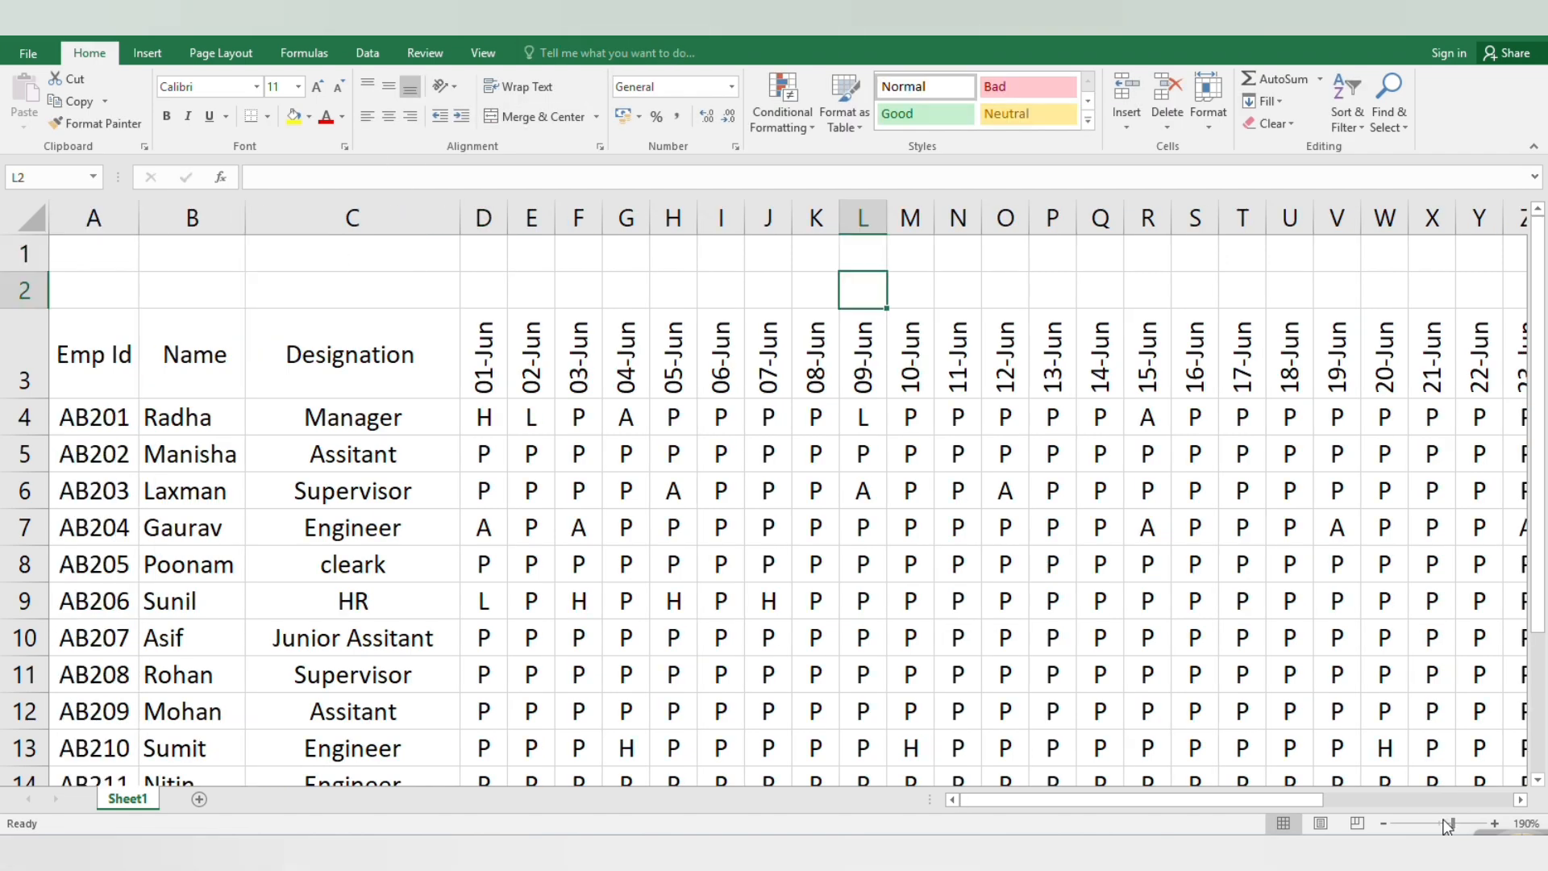
Step: Merge and center cells A1 to AL1, and extend the same merge to row 2
drag(1449, 824, 1444, 826)
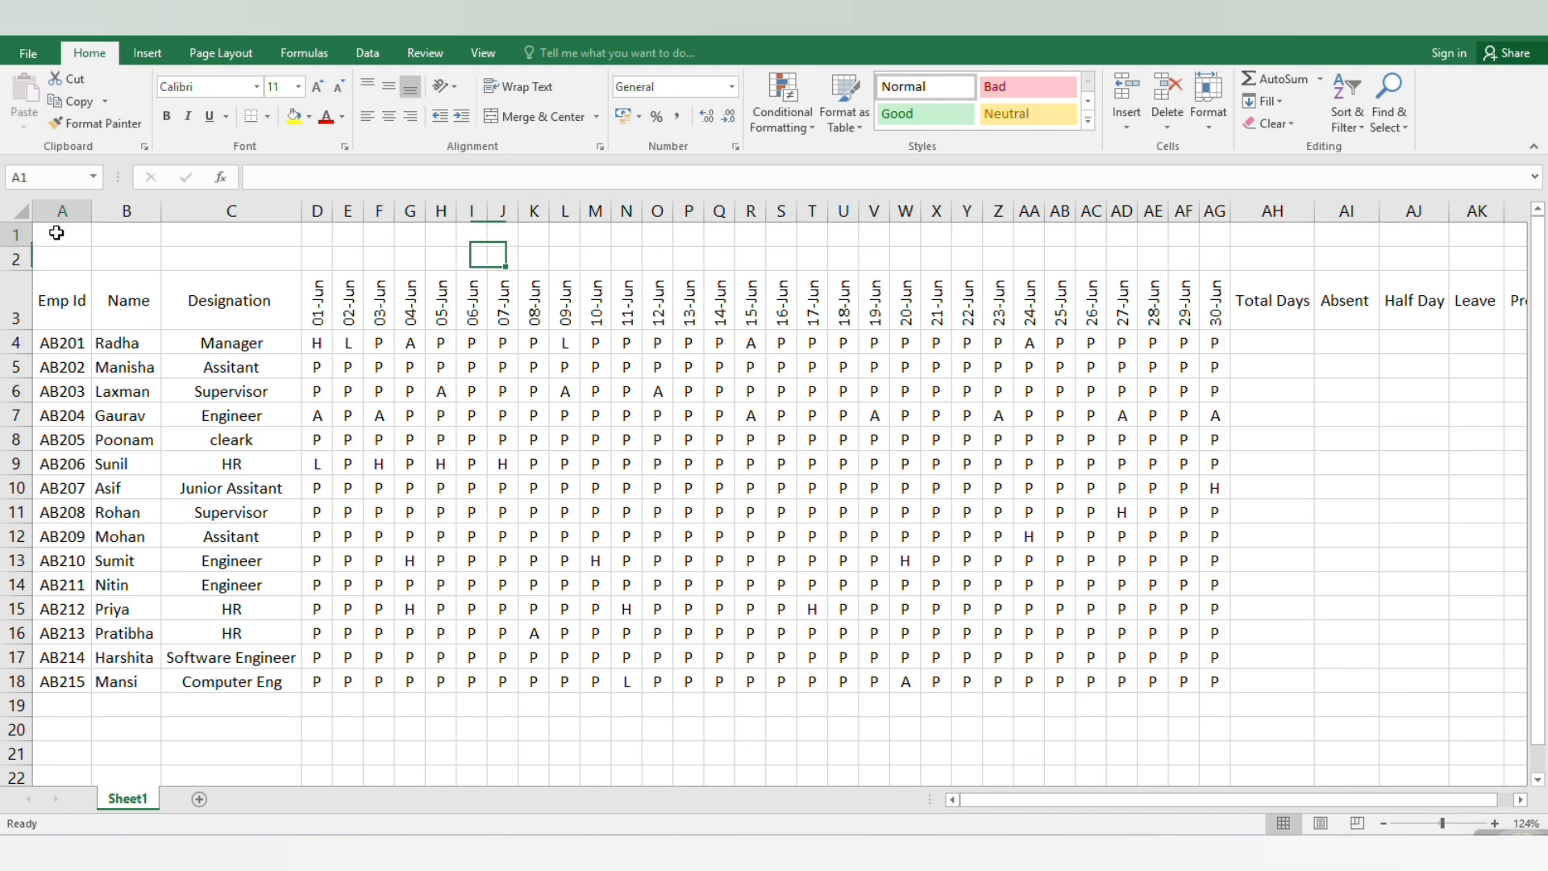
drag(56, 231, 1421, 244)
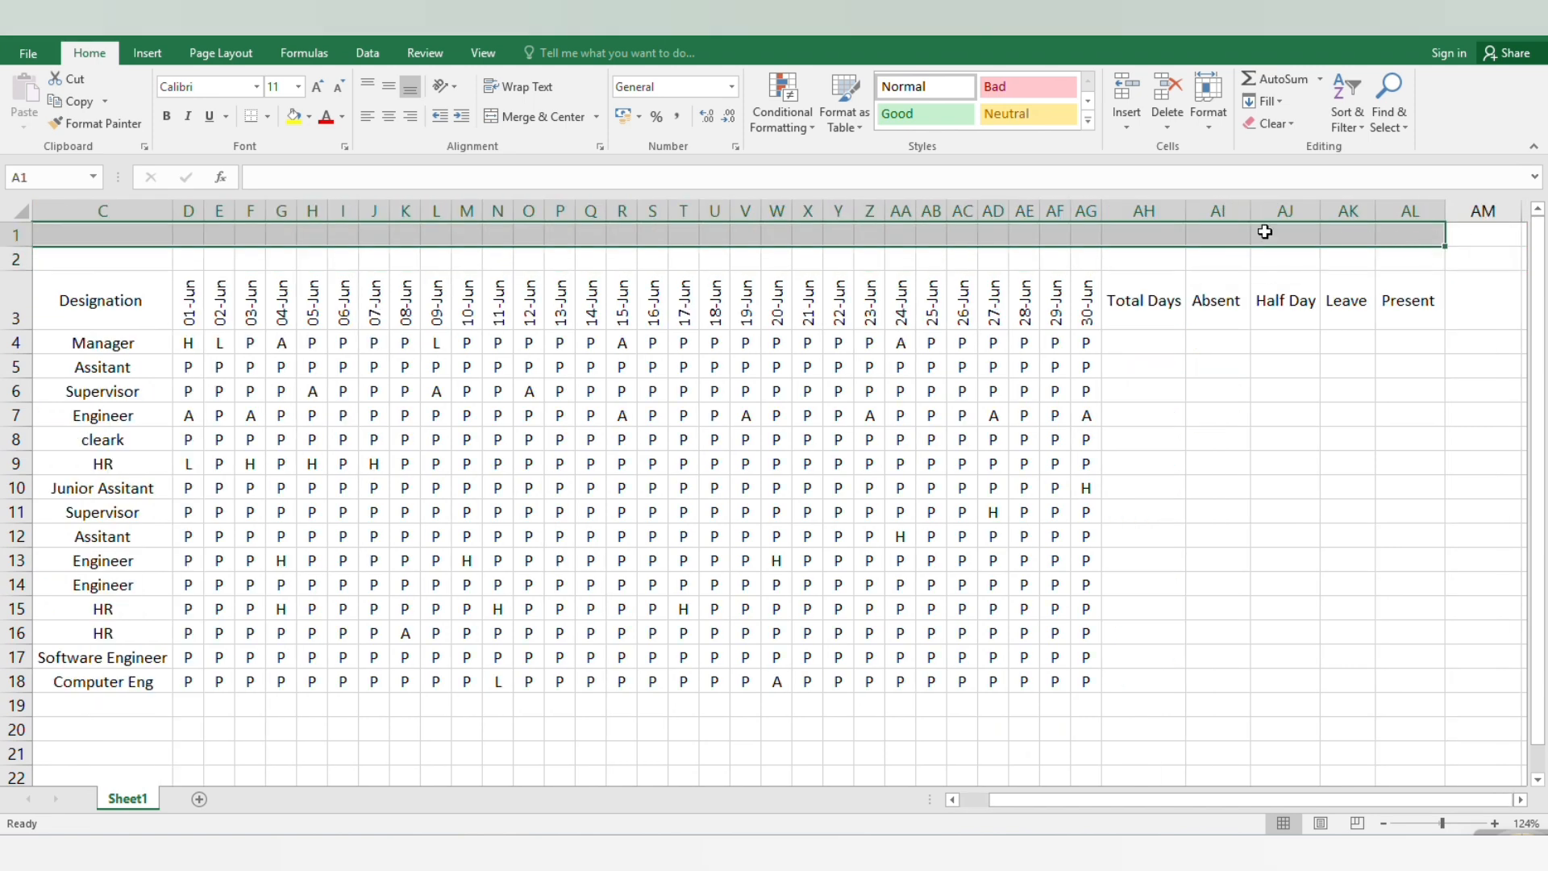
click(566, 116)
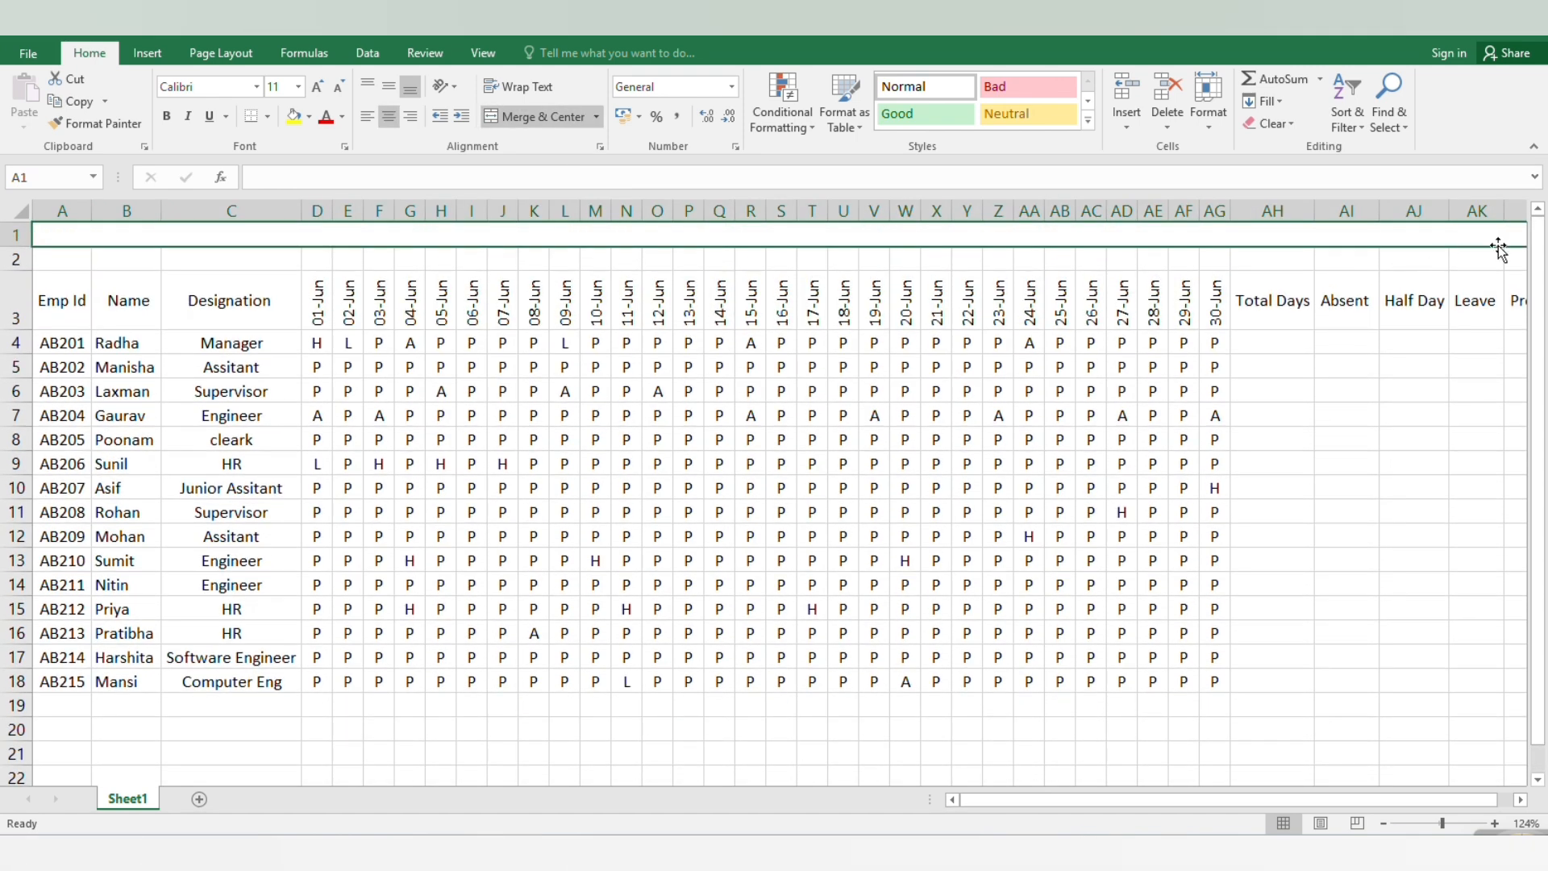
drag(1496, 242, 1445, 268)
click(1270, 438)
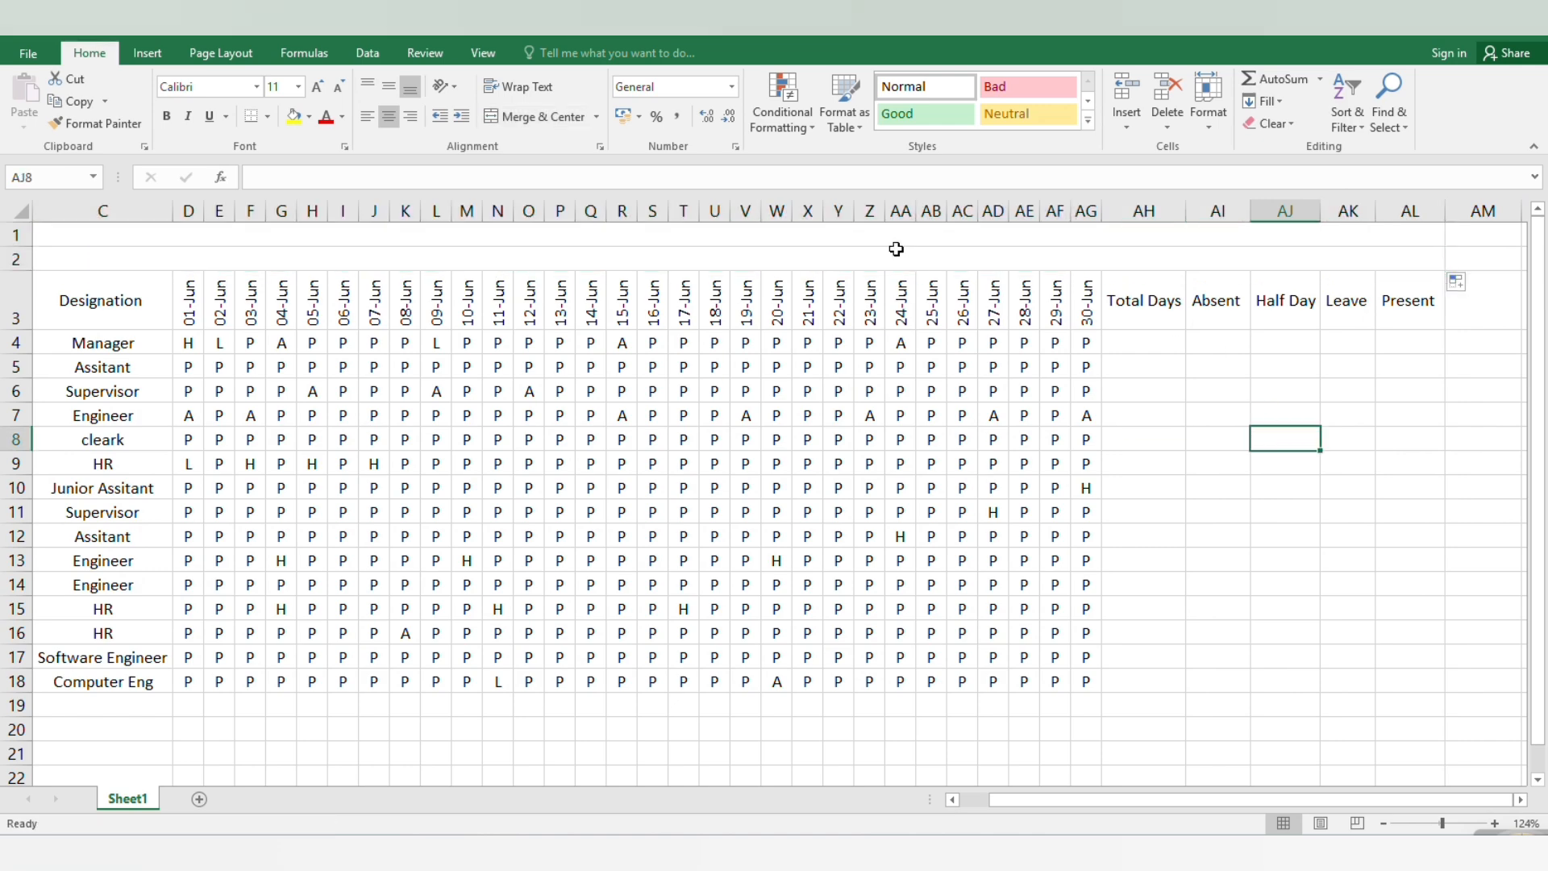
click(908, 235)
click(1454, 823)
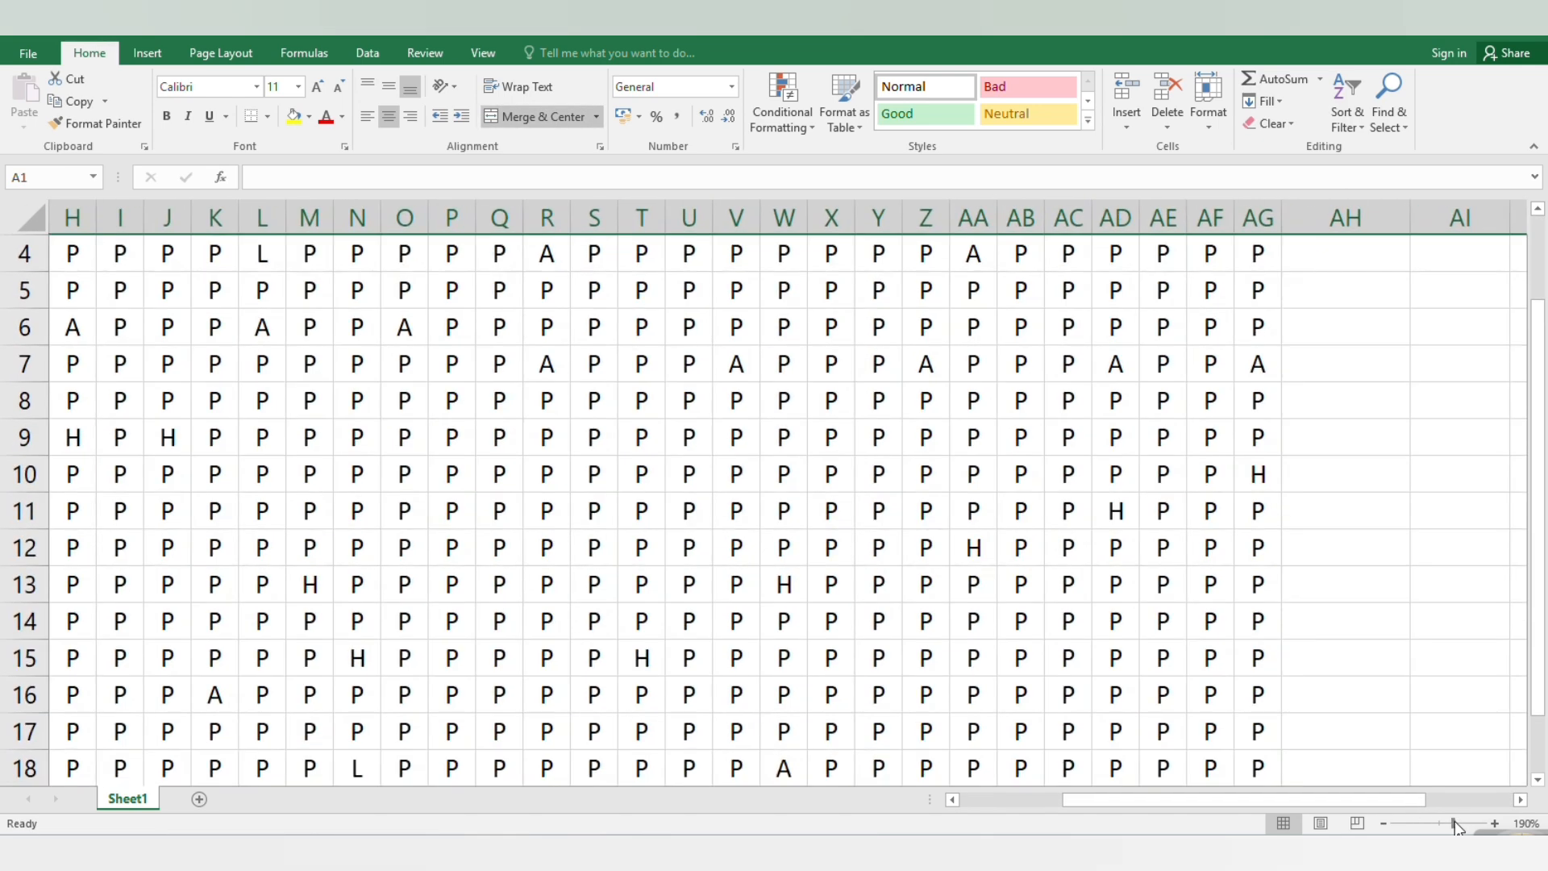
scroll(1151, 608, up, 3)
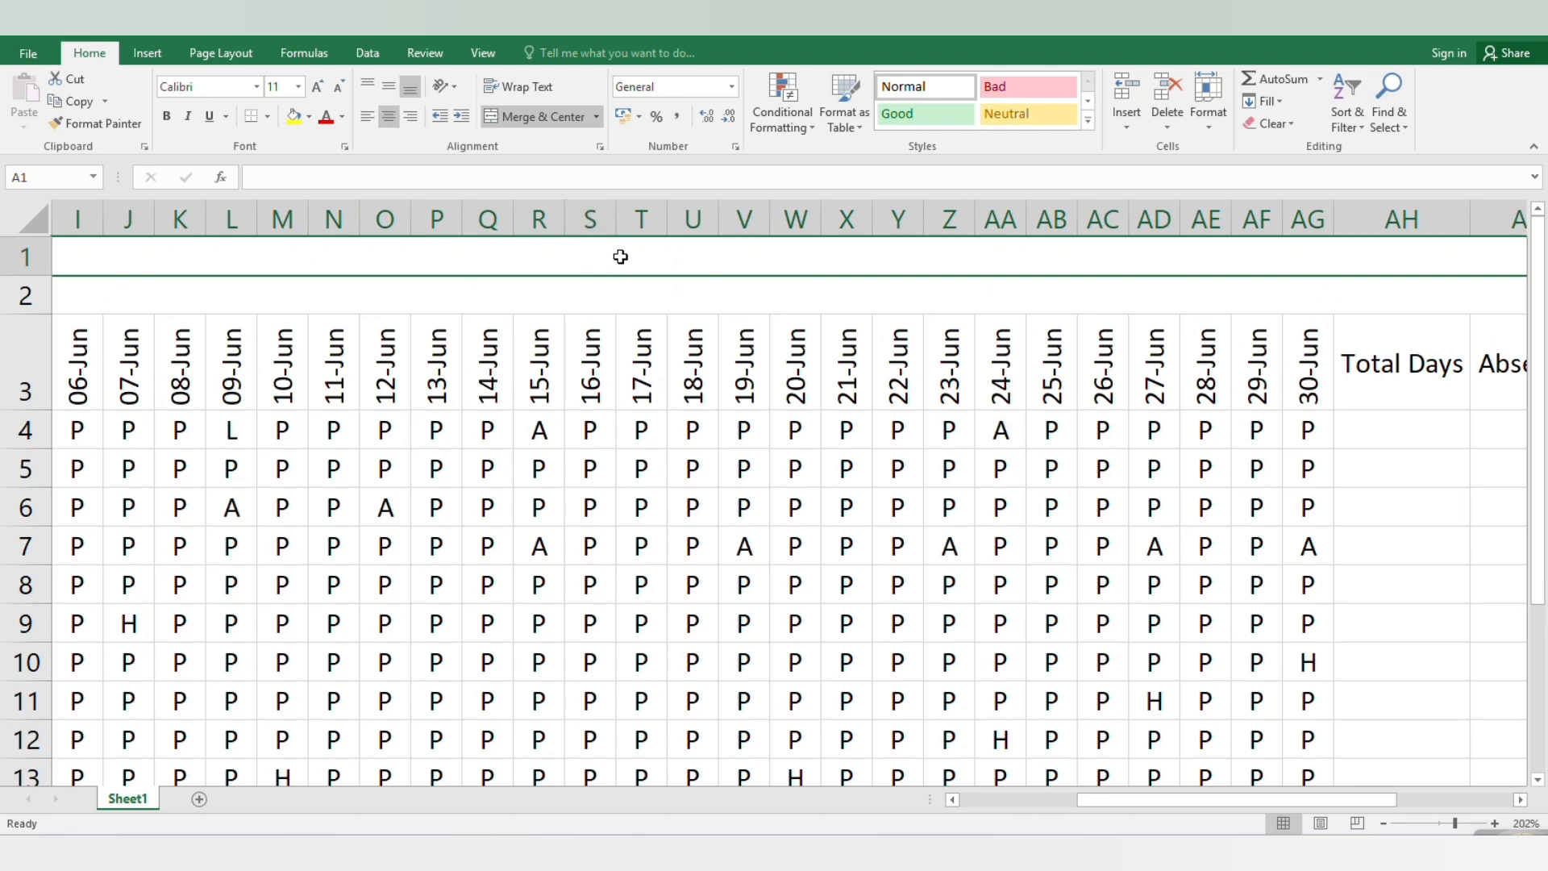
text(a)
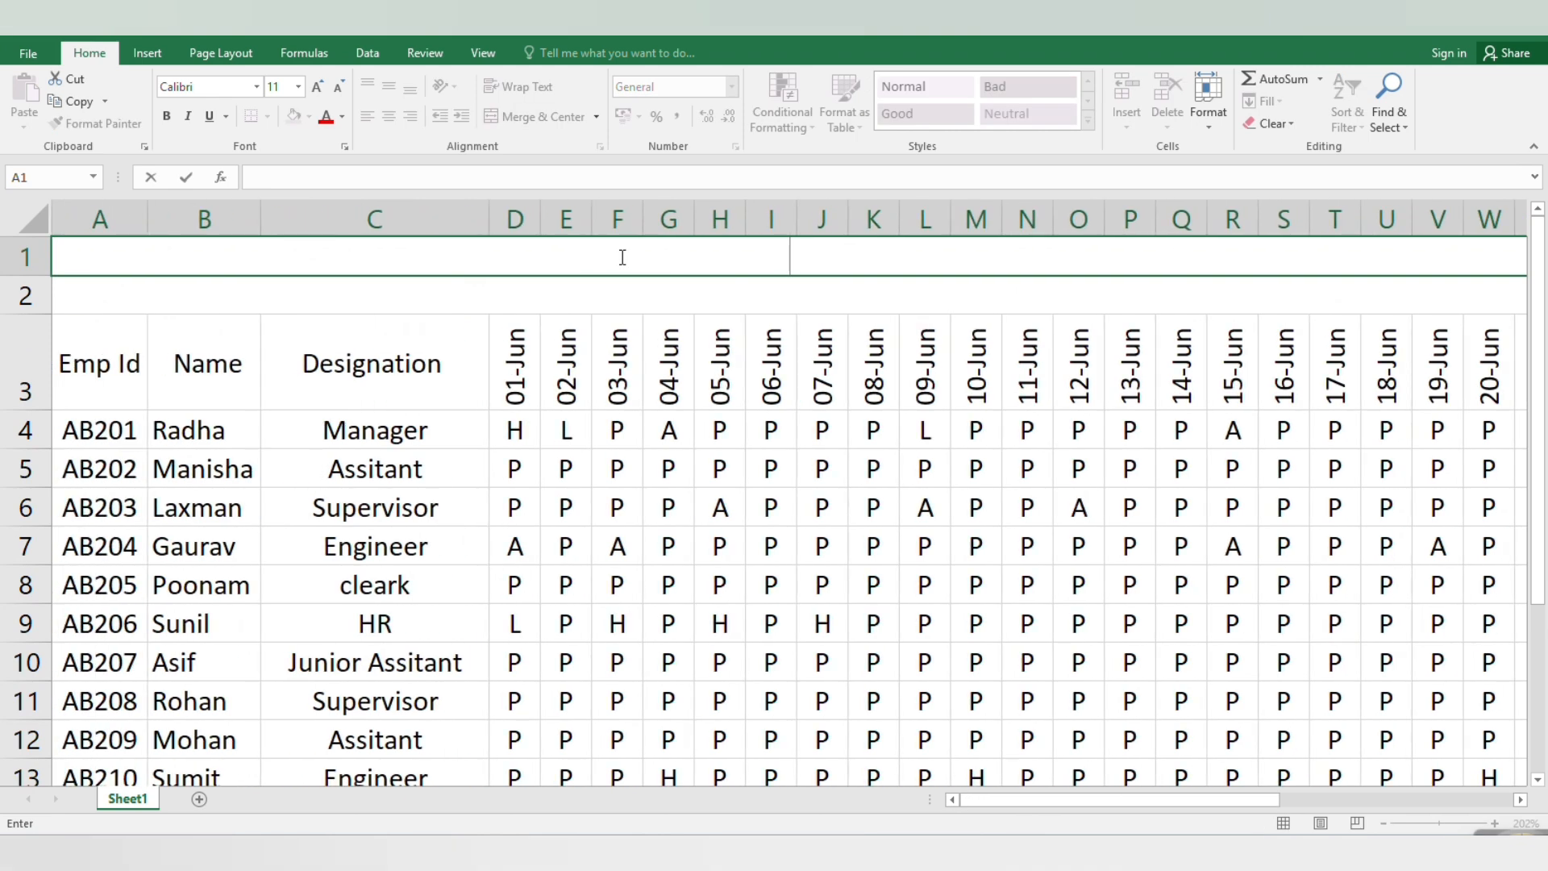
text(ATT)
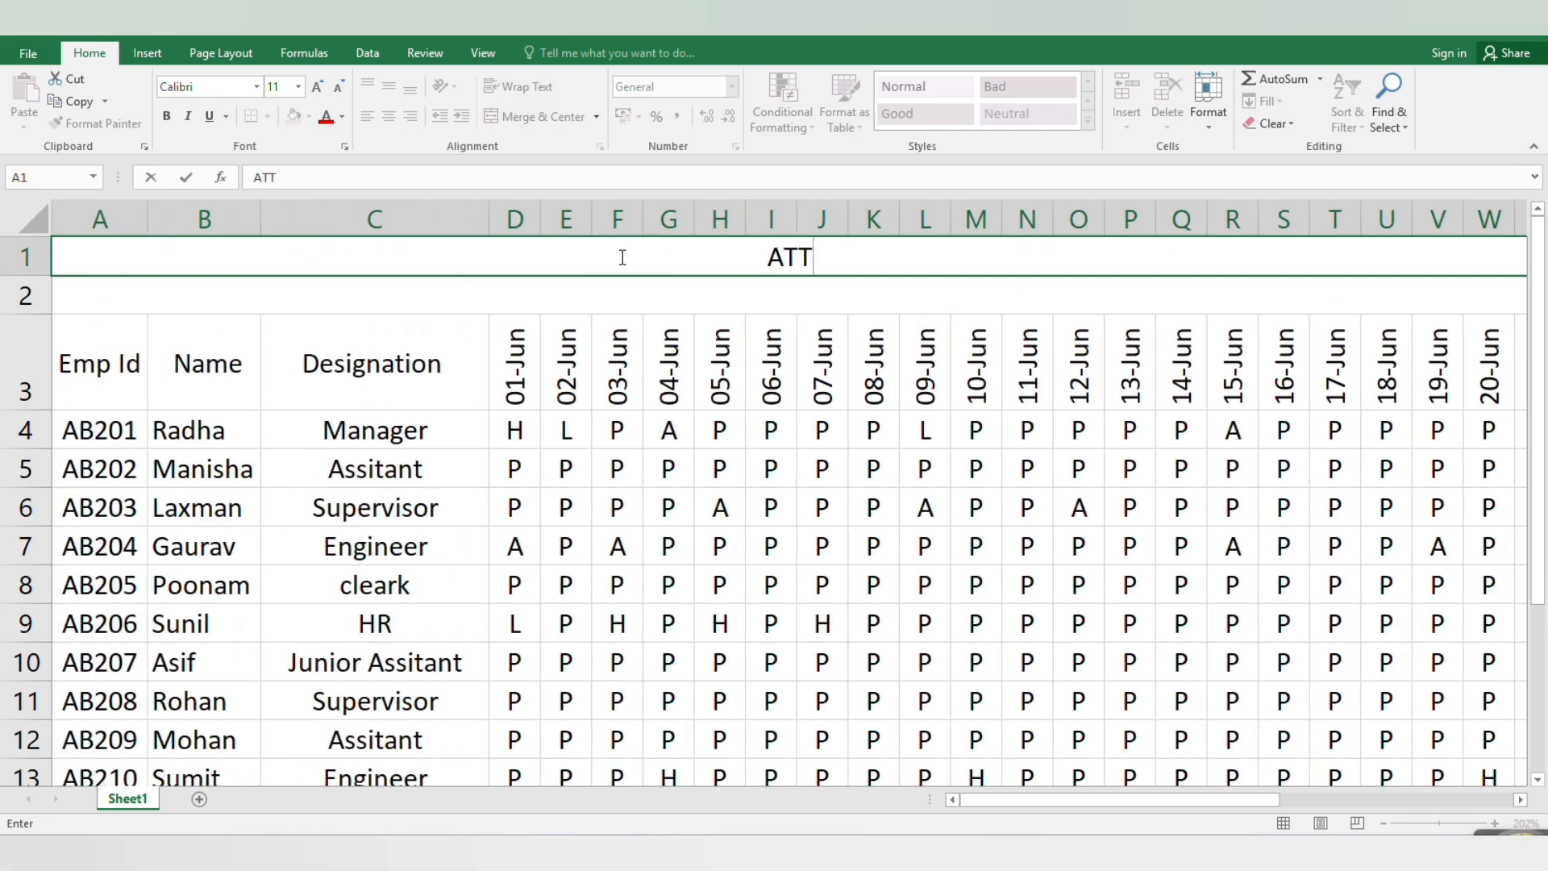
text(ENDANCE)
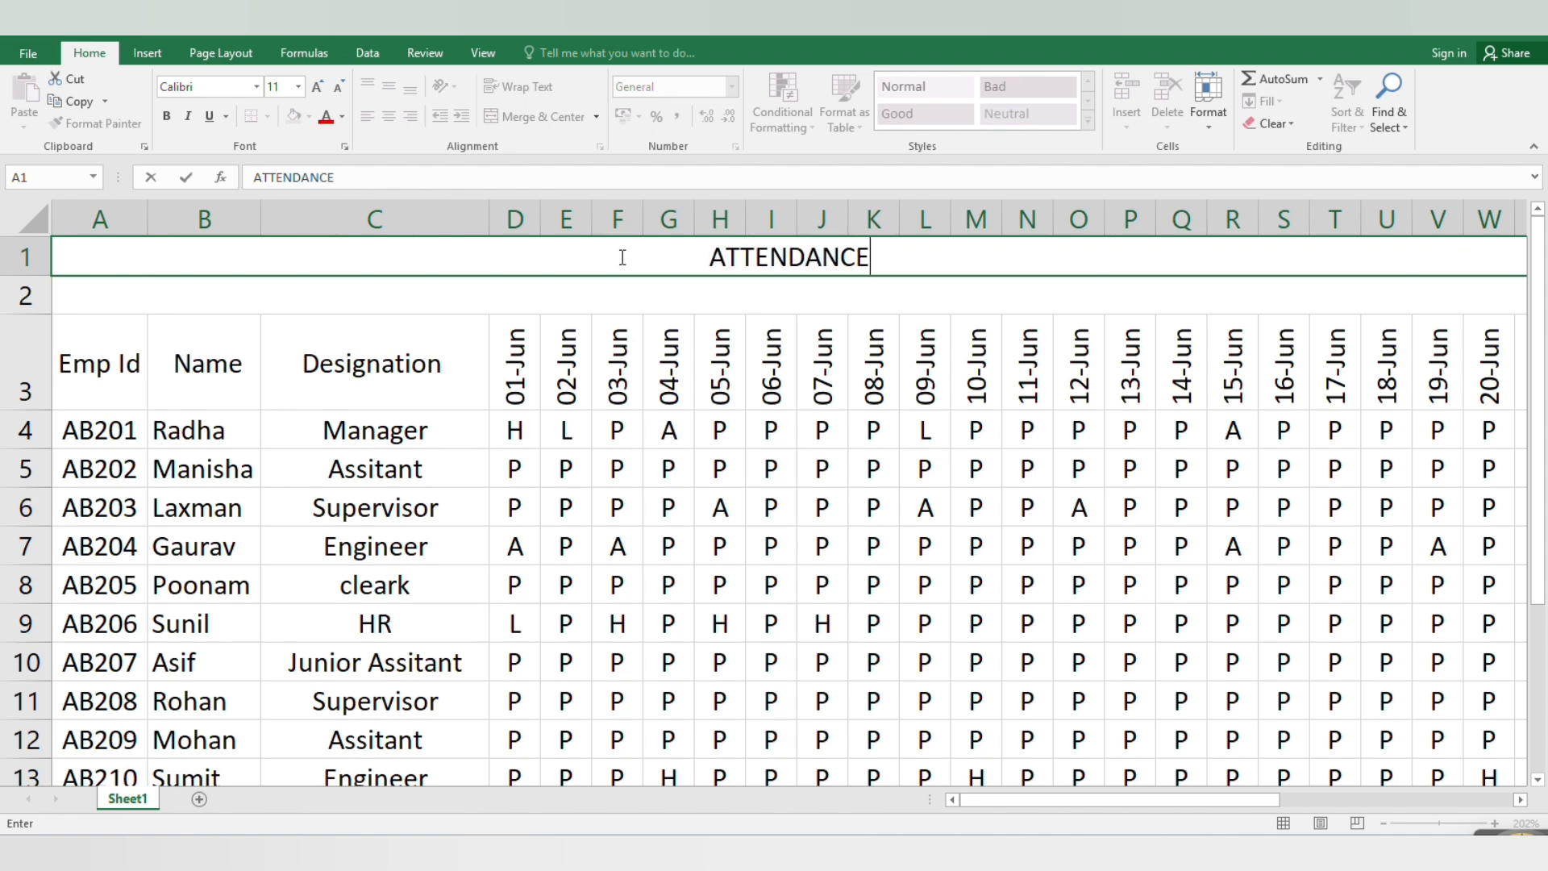
text( SHEET)
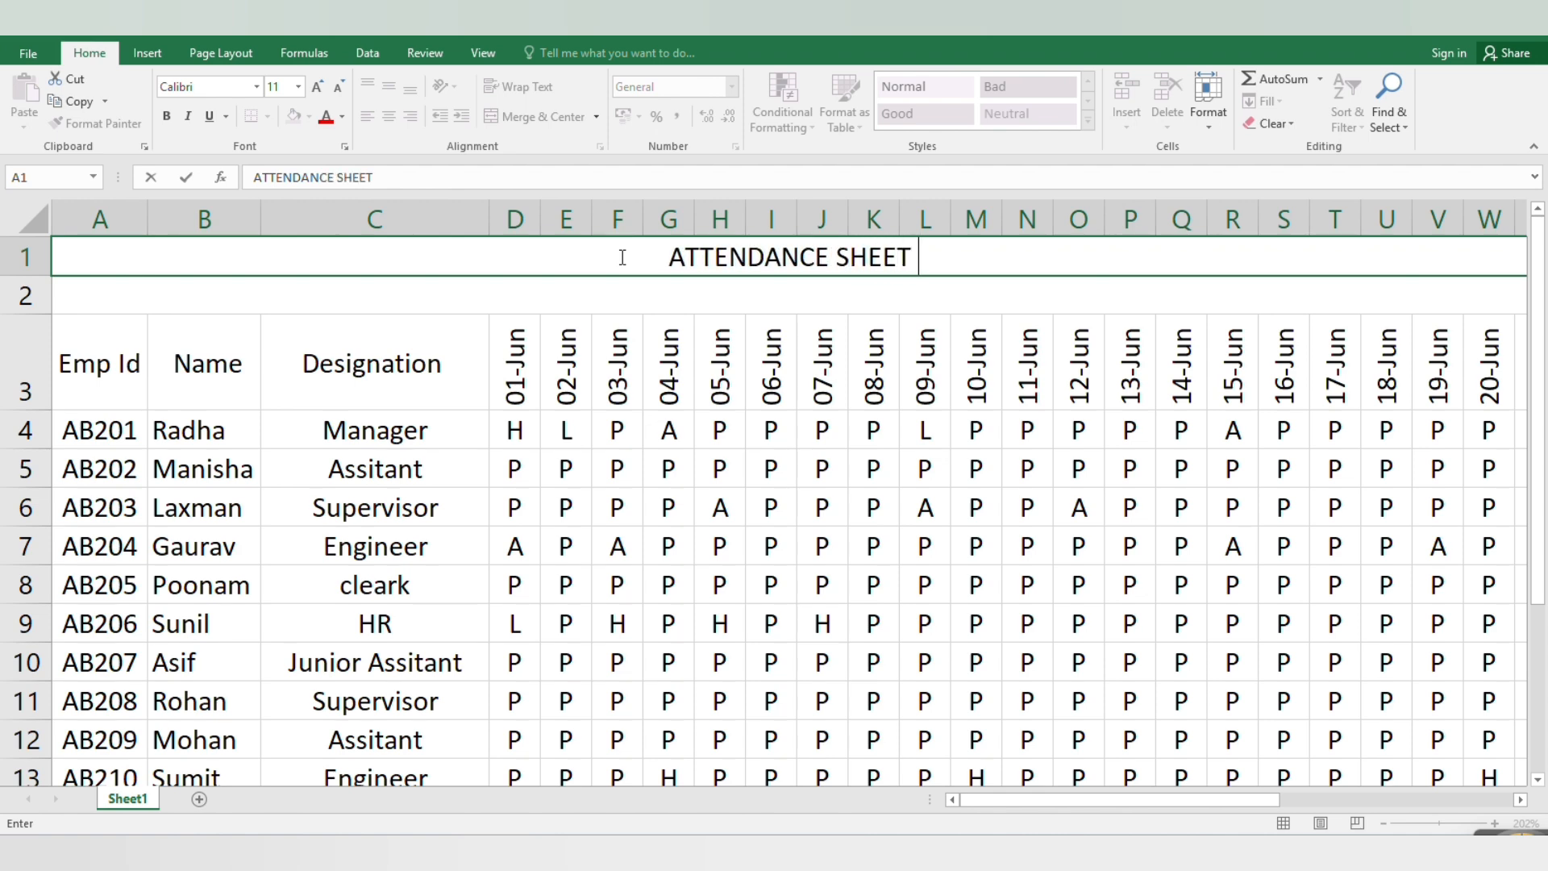
click(665, 252)
key(ctrl+Delete)
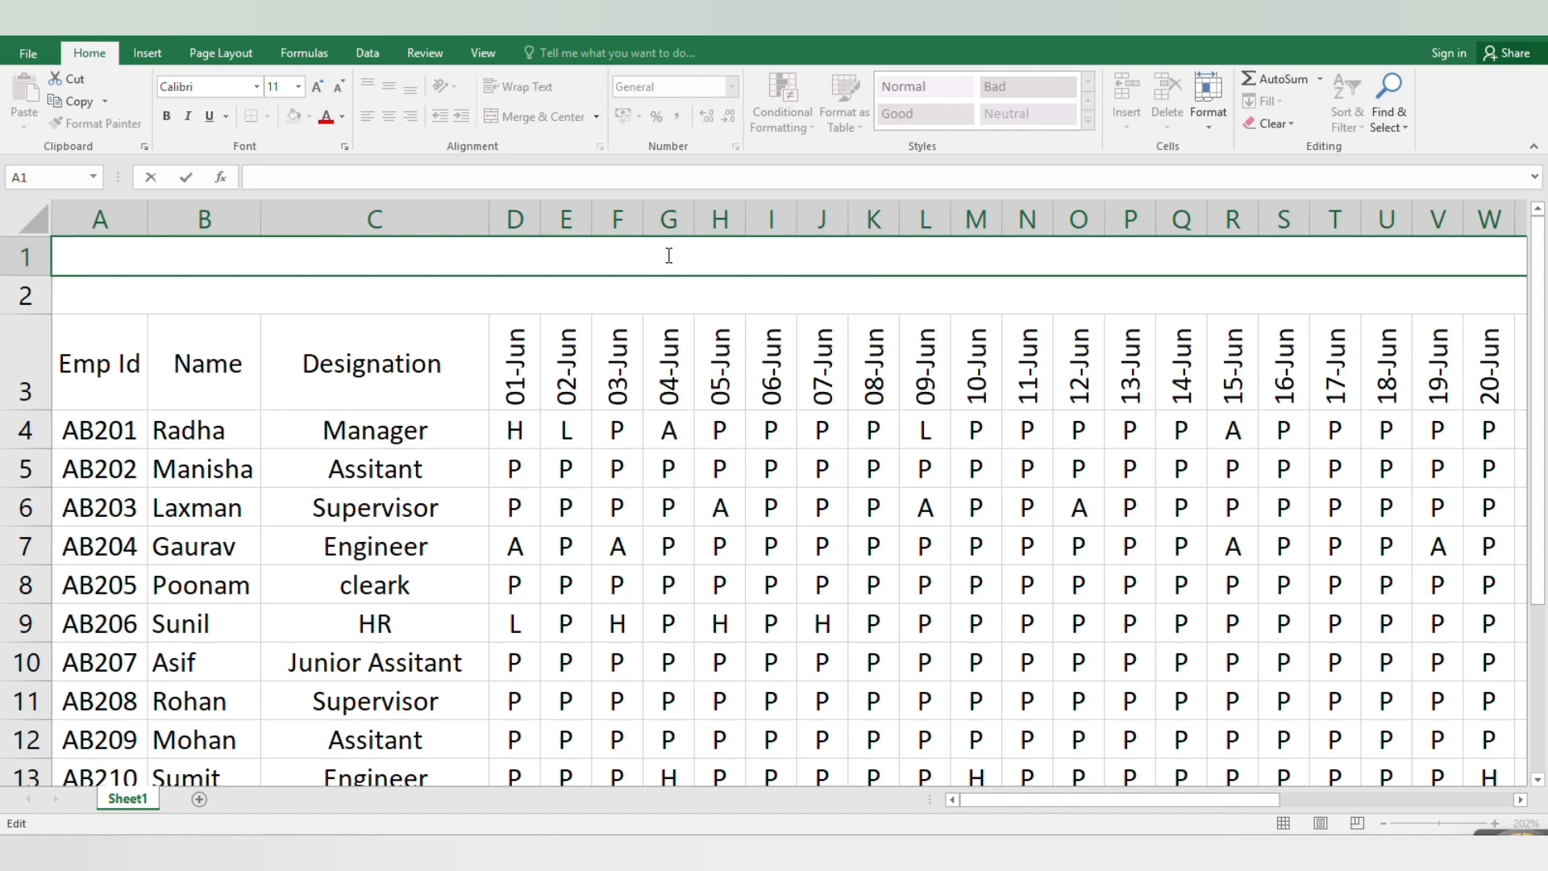
click(812, 258)
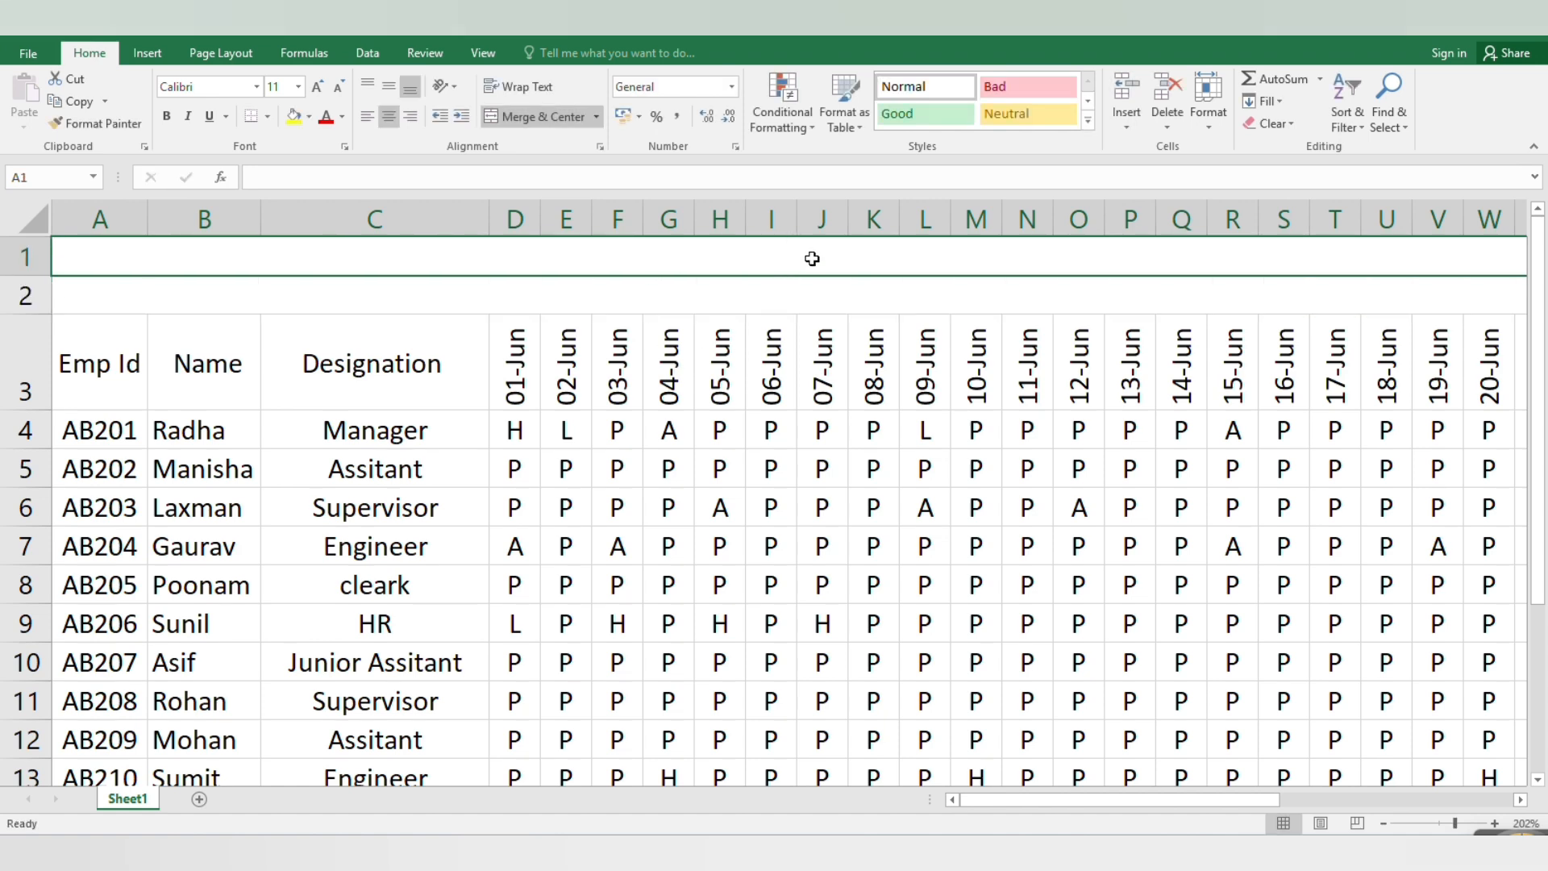
Step: Enter the title ATTENDANCE SHEET in the merged cell A1
scroll(812, 258, down, 1)
double_click(812, 258)
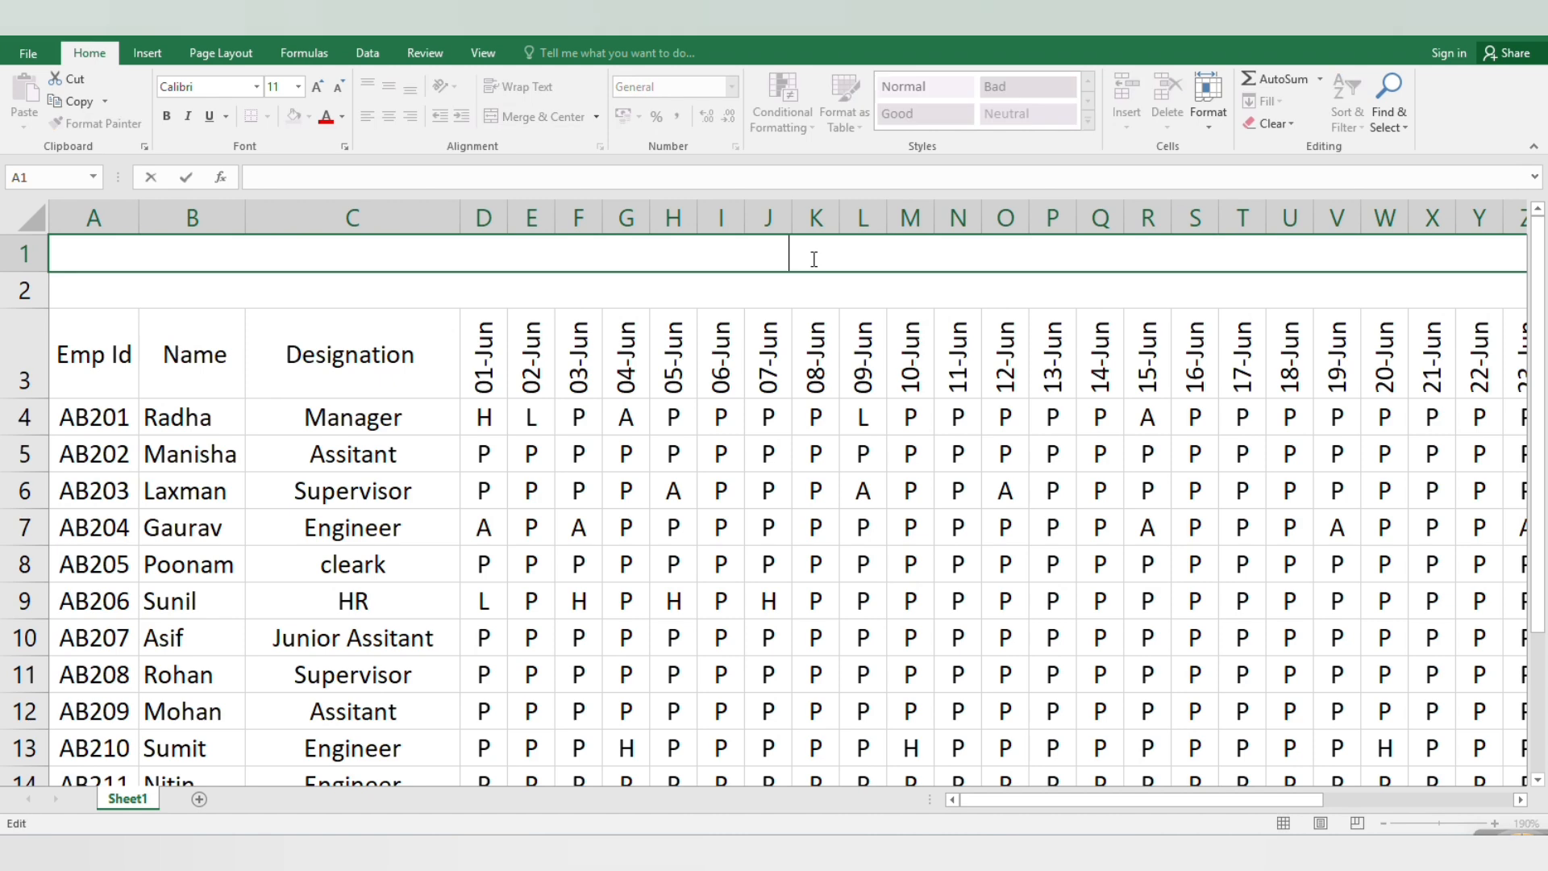
text(a)
key(BackSpace)
text(ATTE)
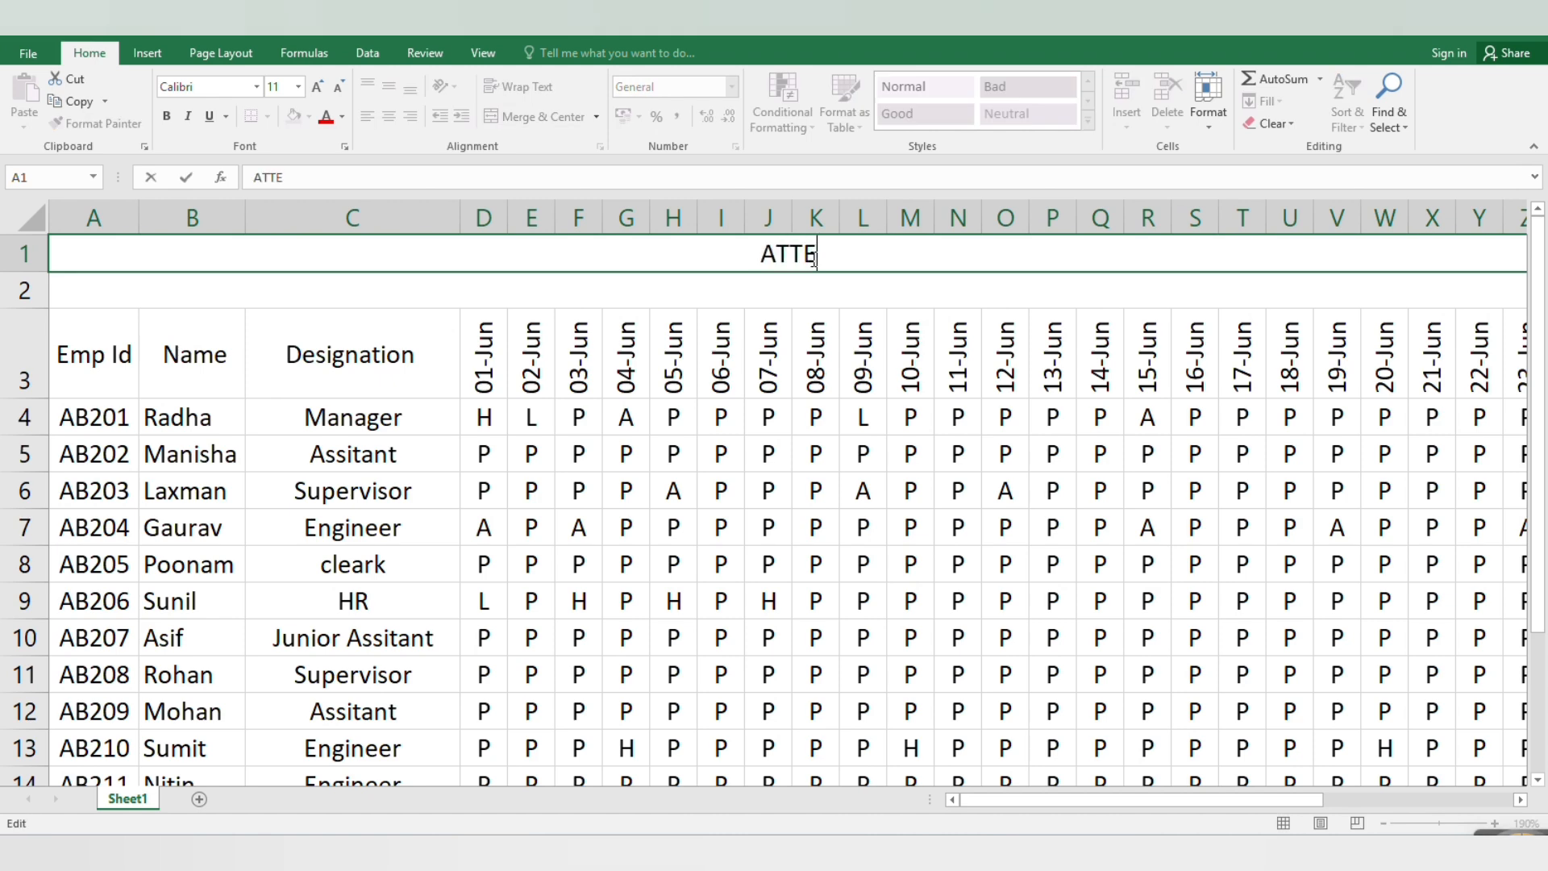
text(NDANCE)
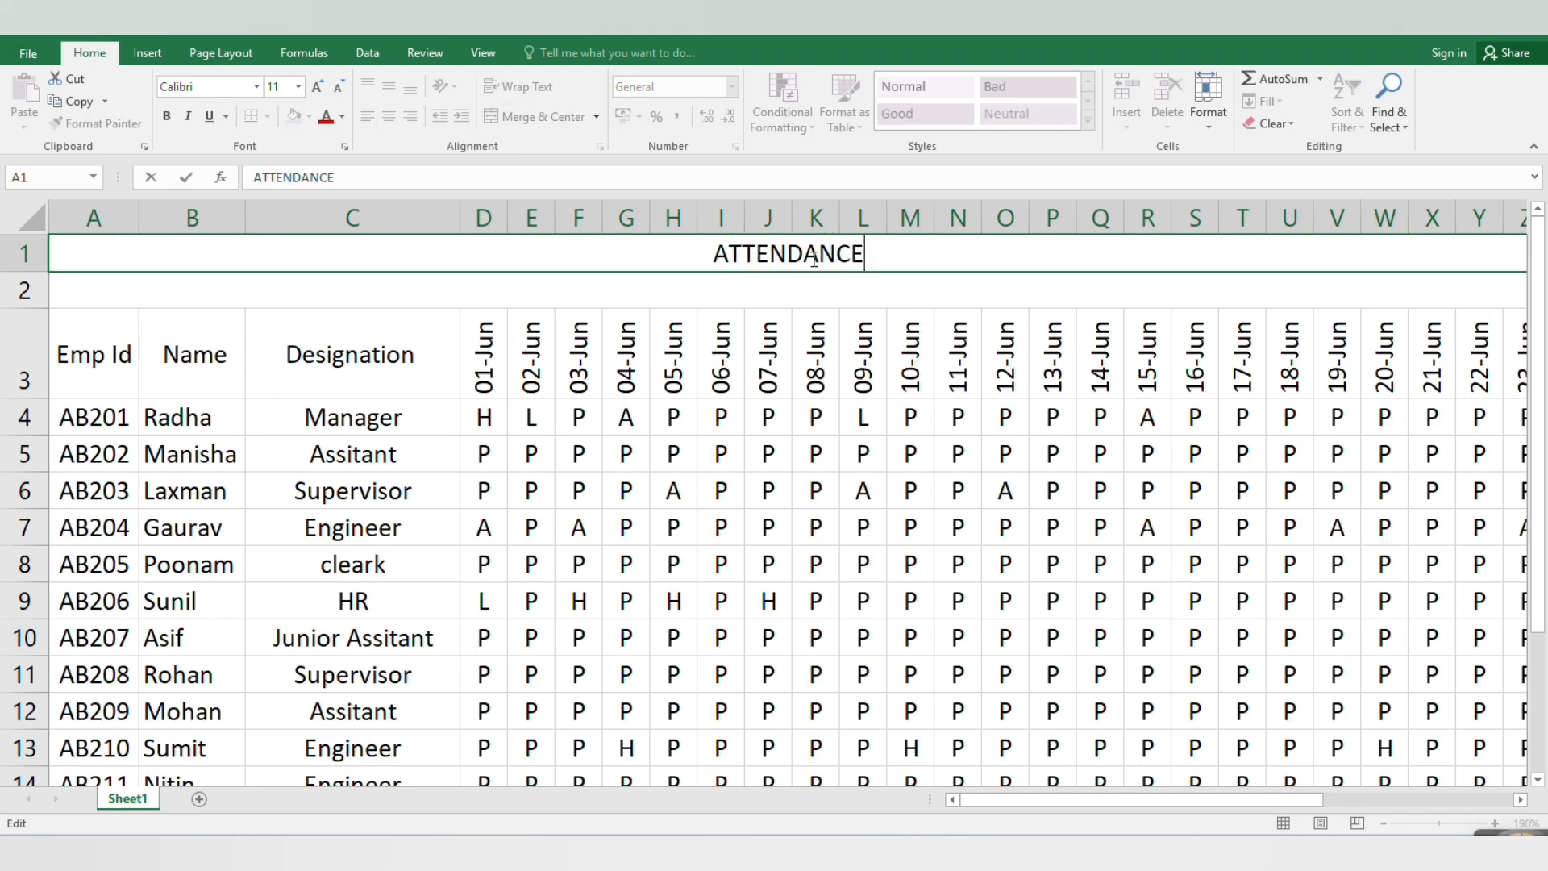
text( SHEET)
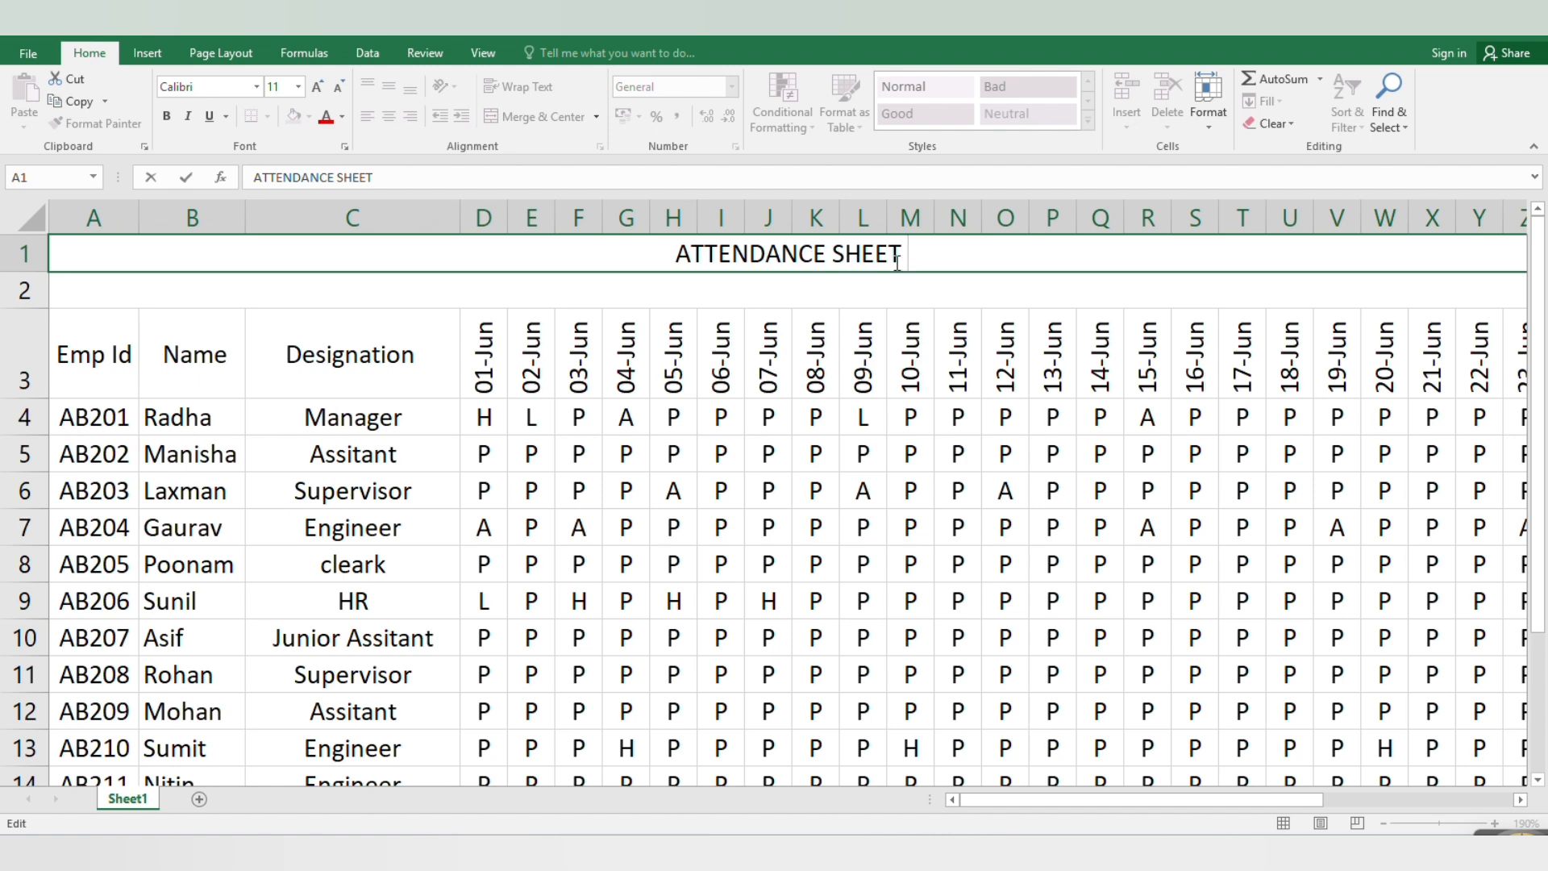
key(Return)
Step: Format the ATTENDANCE SHEET title in bold at font size 22 with a dark green fill
click(851, 246)
scroll(1272, 452, down, 3)
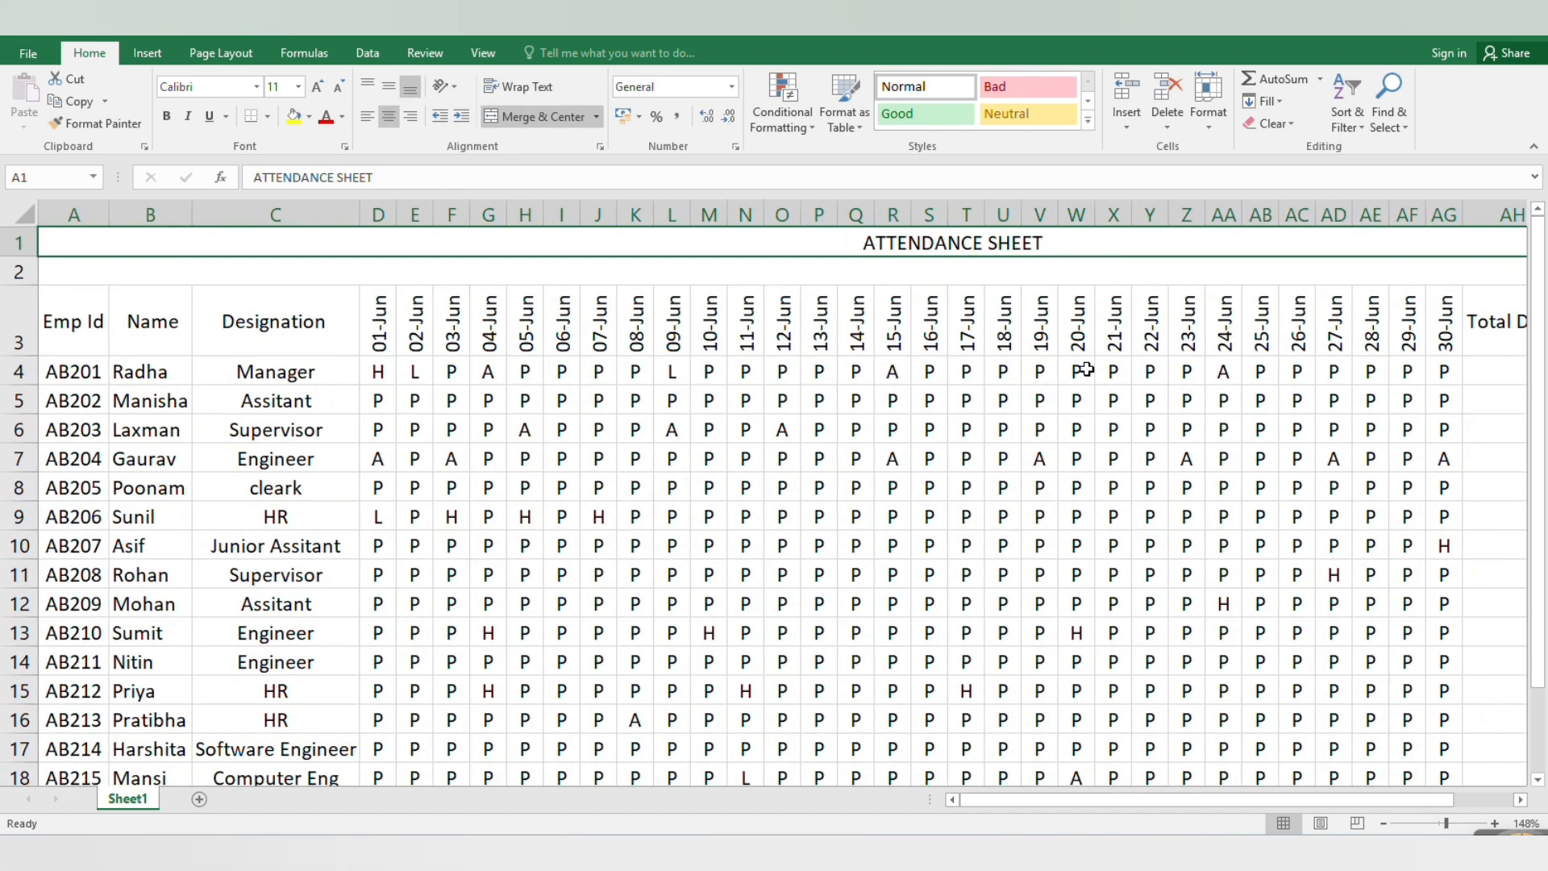
key(ctrl+b)
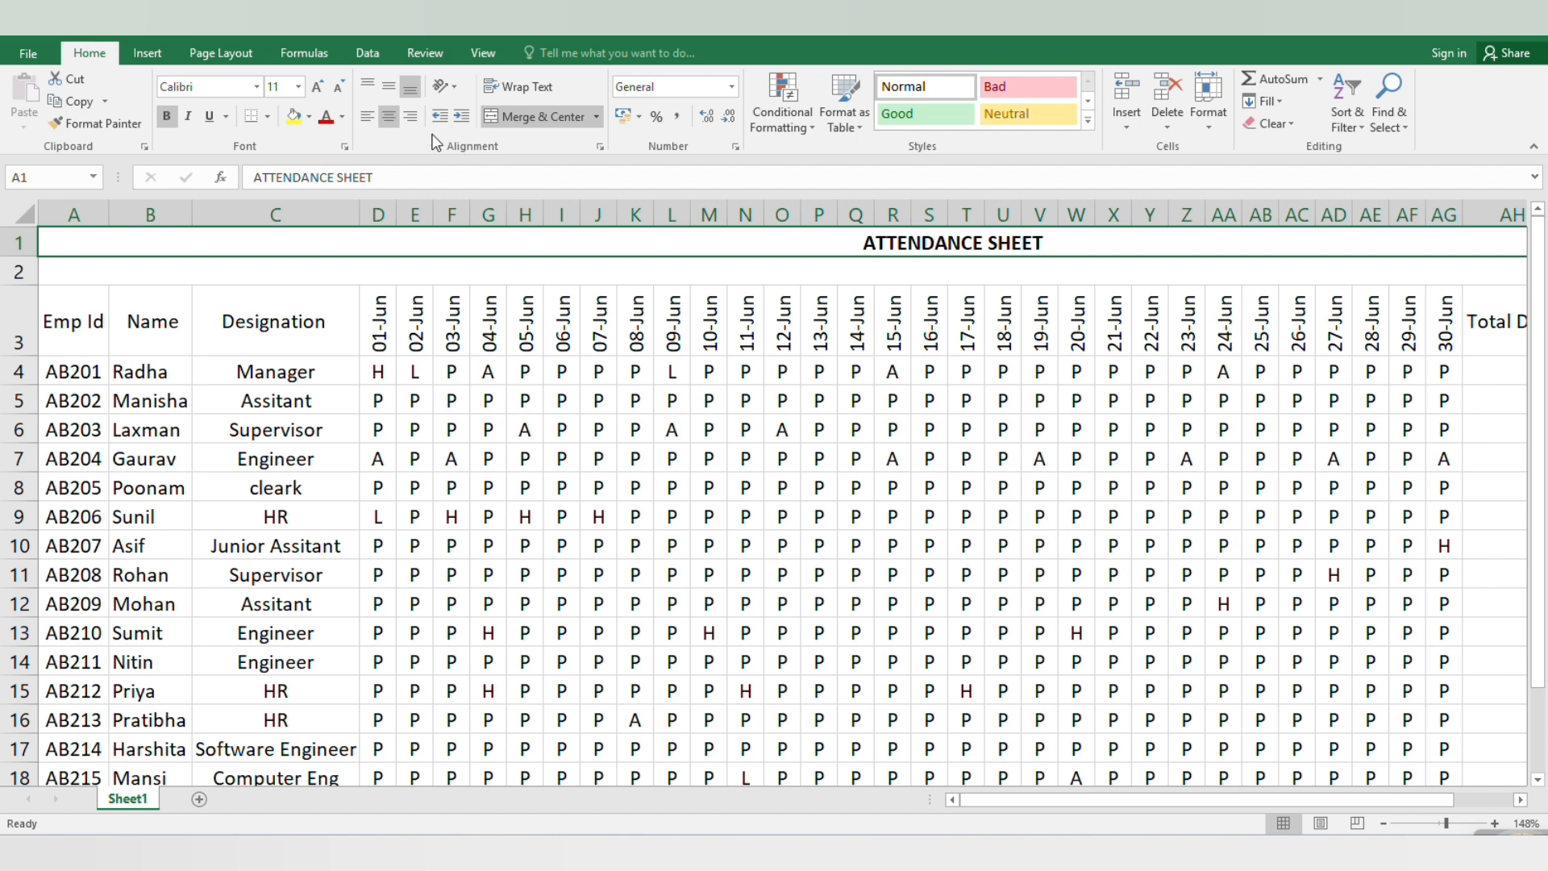
click(315, 89)
click(315, 89)
click(315, 88)
click(315, 89)
click(315, 89)
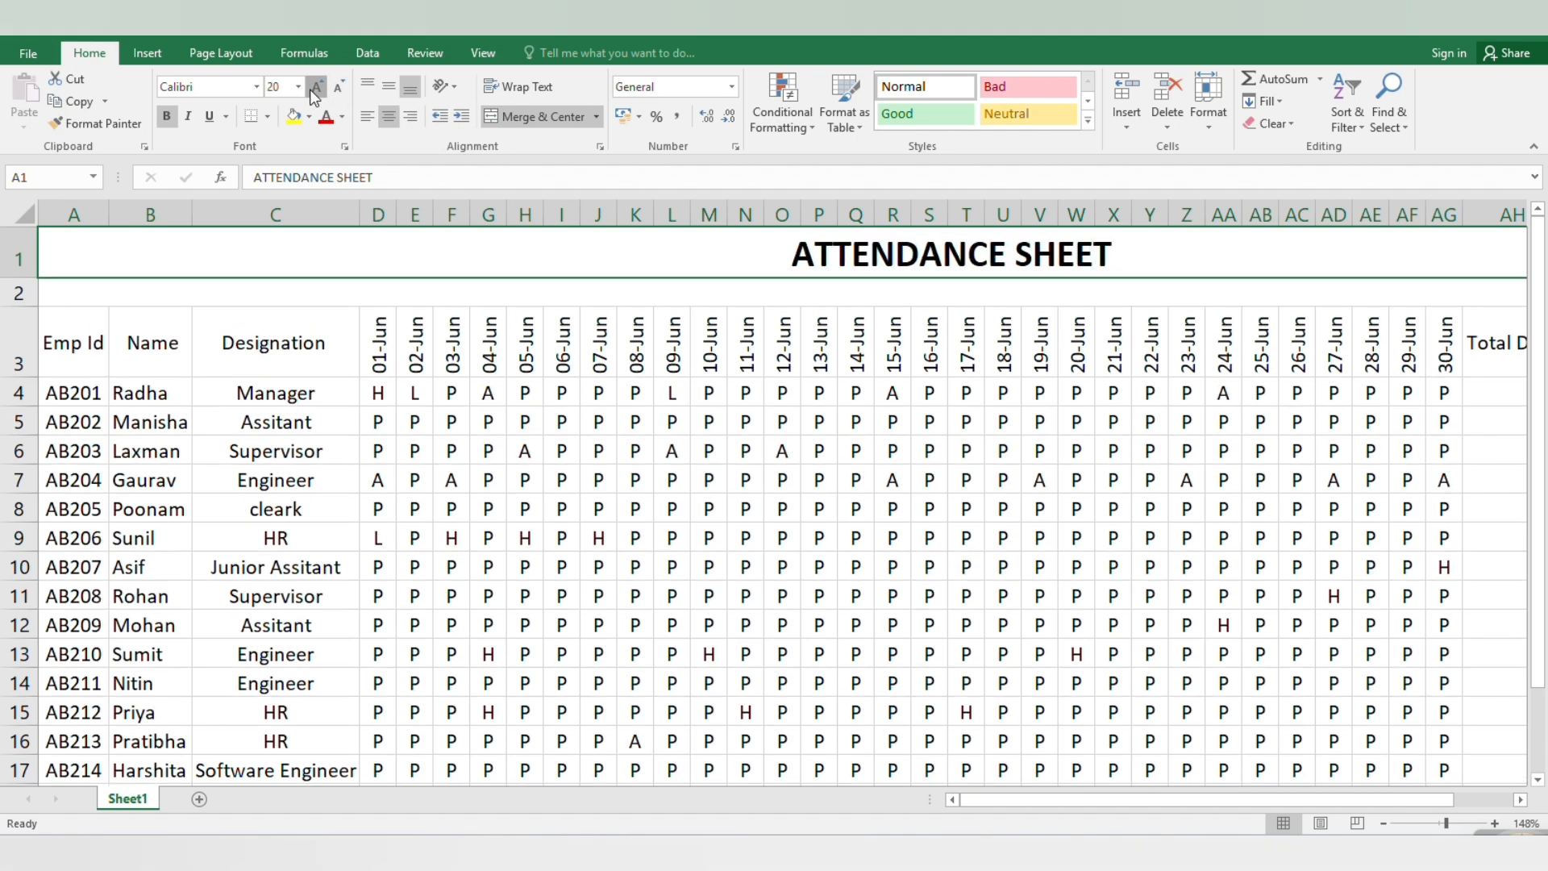
click(315, 89)
click(309, 117)
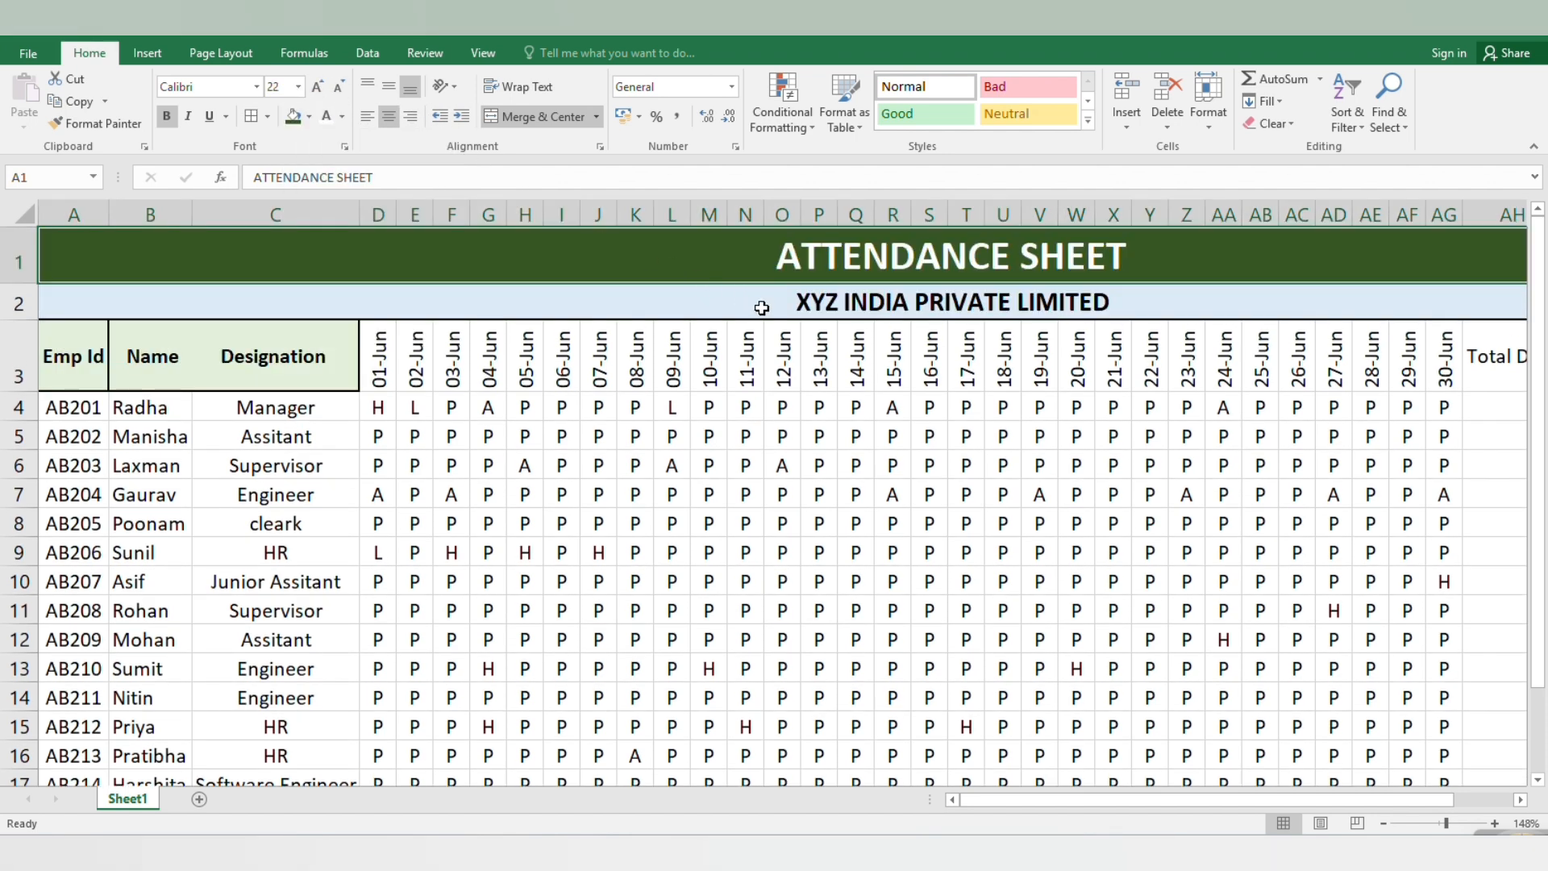
Step: Fill the XYZ INDIA PRIVATE LIMITED row with the lightest theme green
click(761, 307)
click(309, 117)
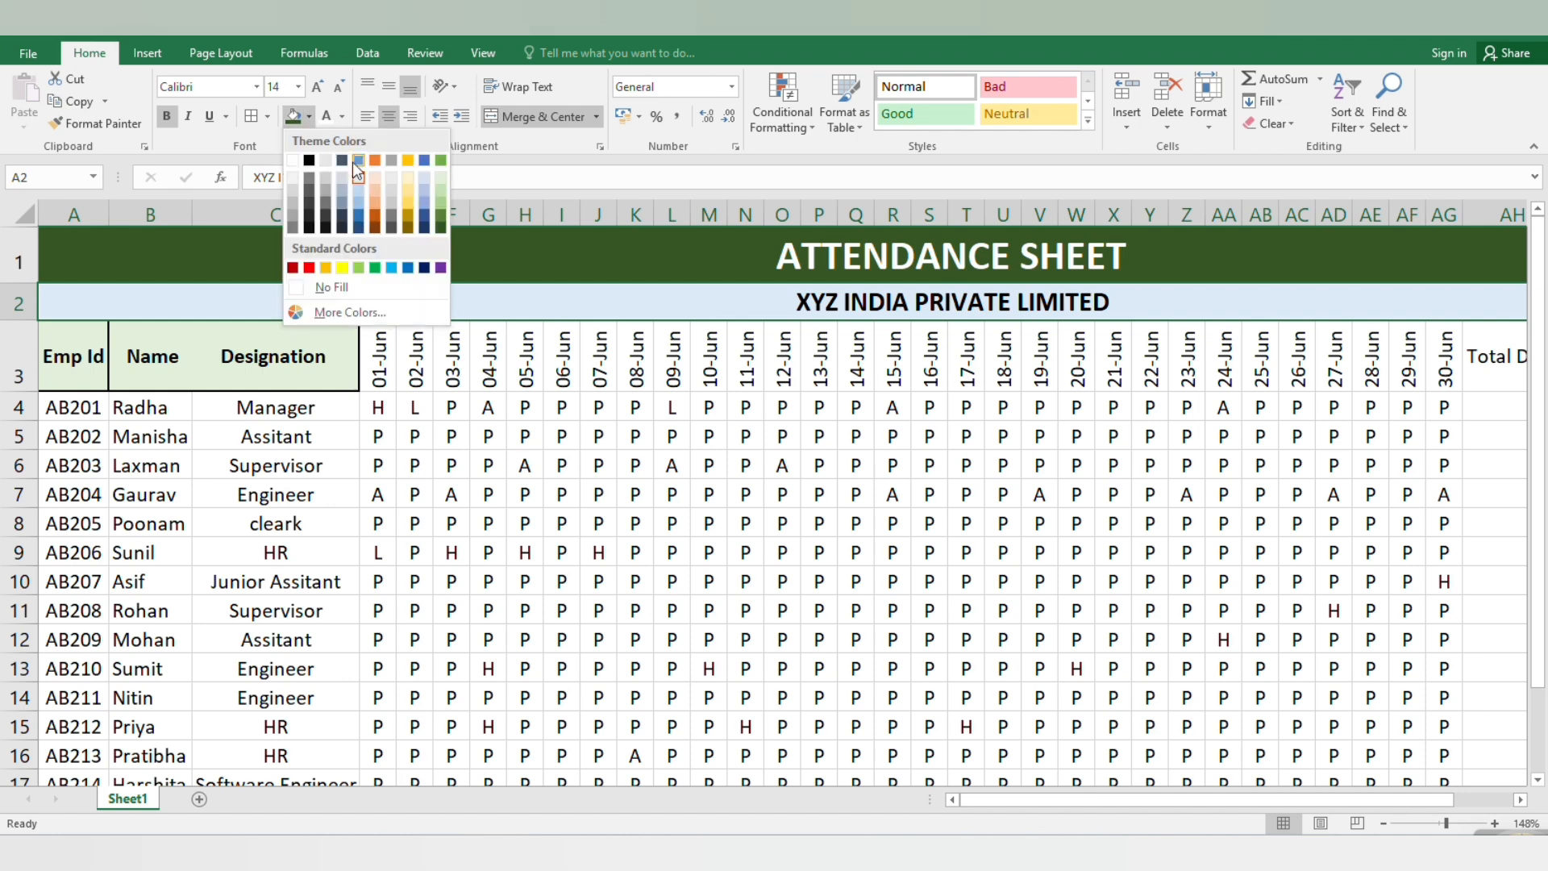
click(440, 181)
click(523, 363)
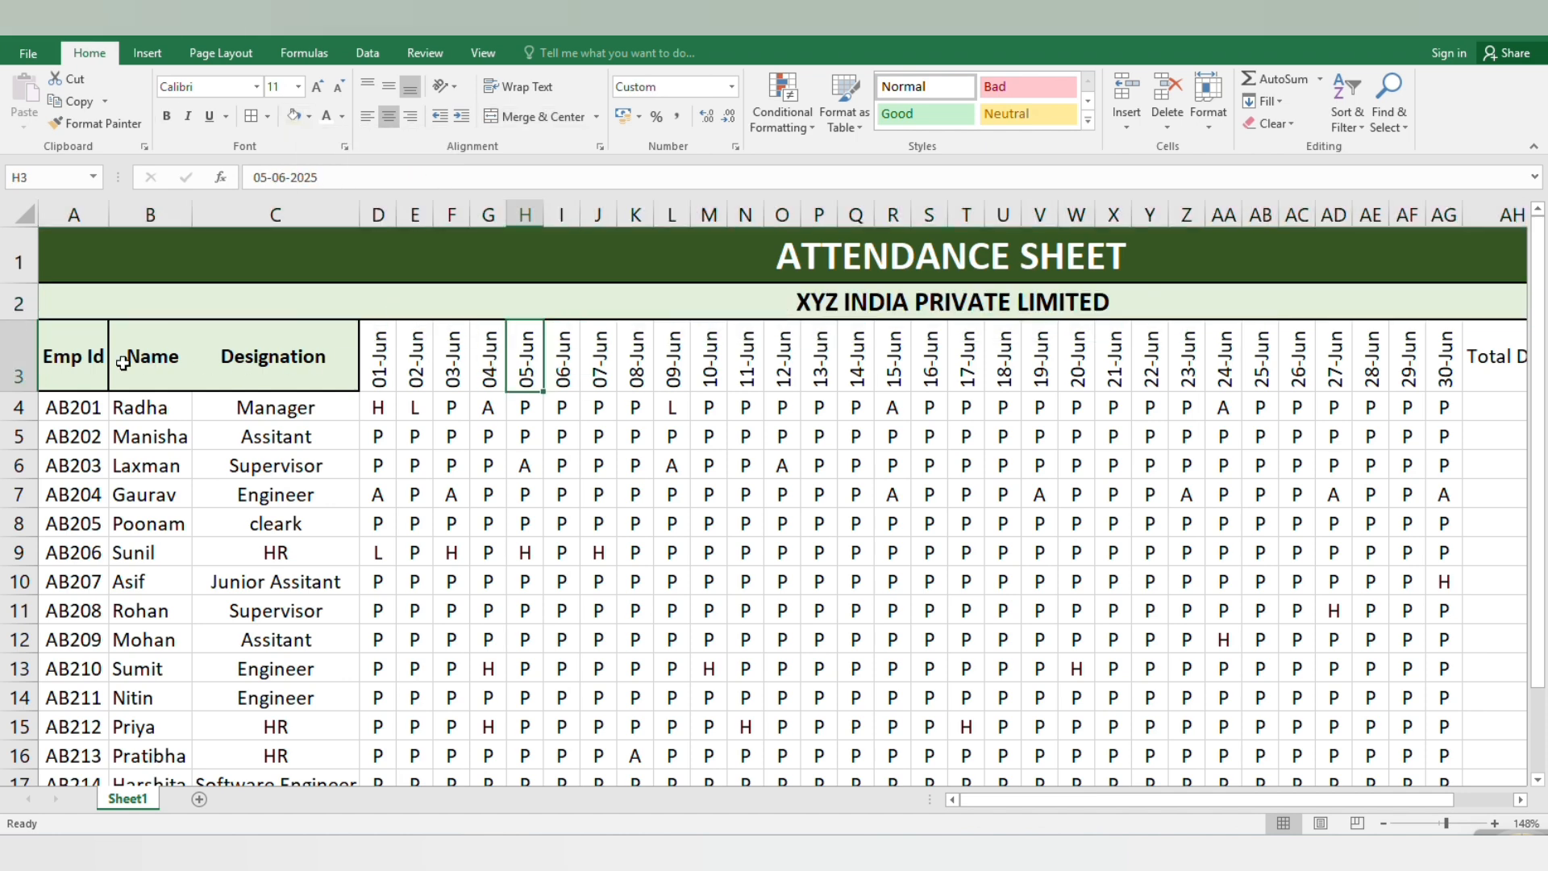
Step: Fill the header row from Emp Id to Present with yellow and apply borders to all its cells
click(96, 351)
key(ctrl+shift+Right)
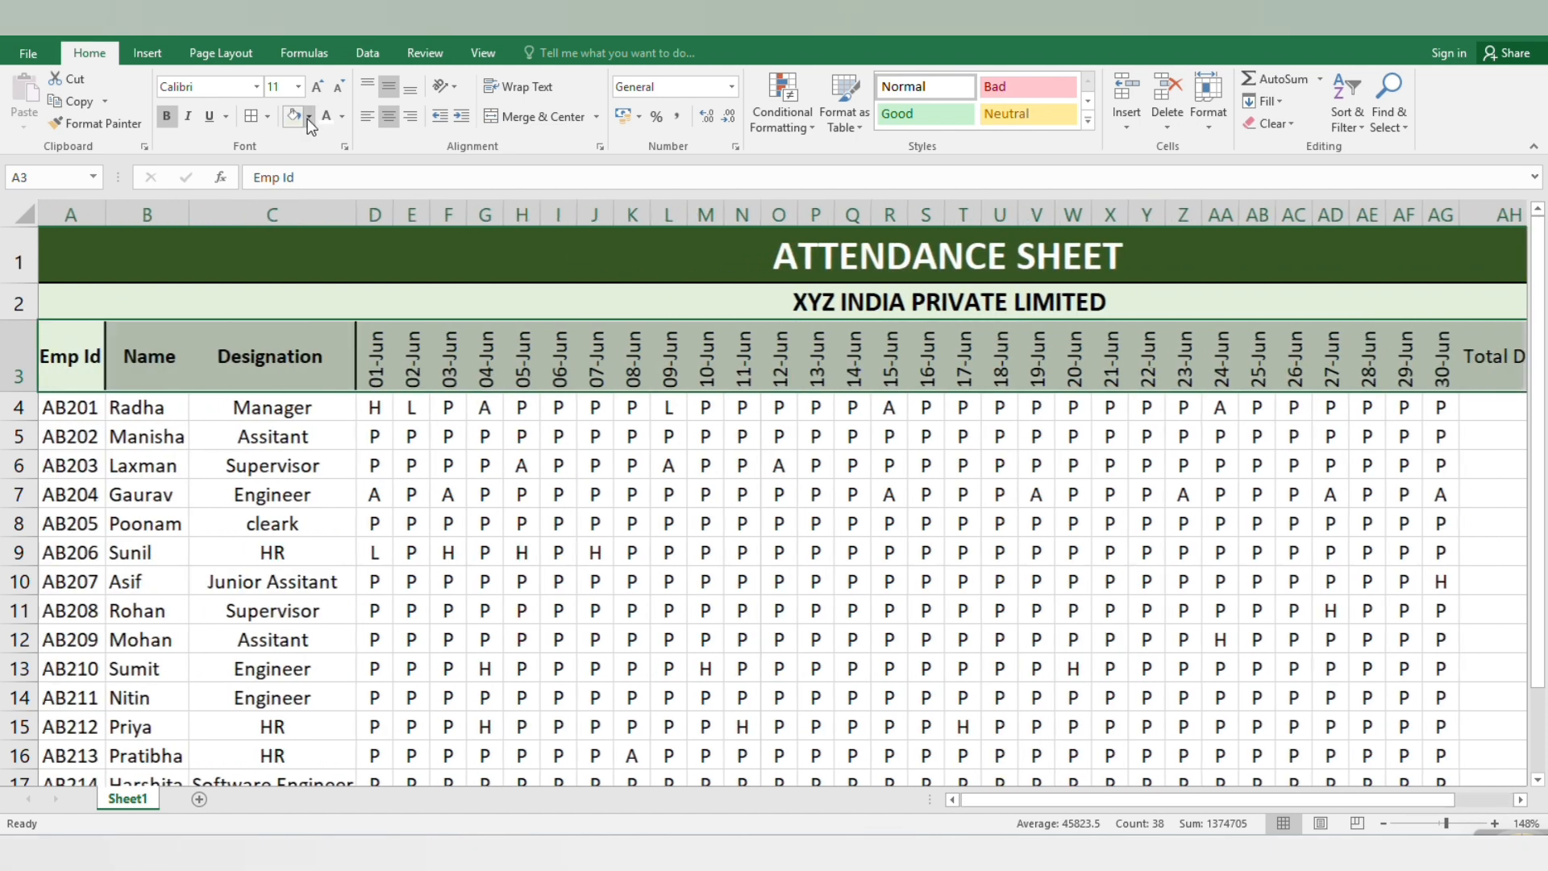
click(309, 116)
click(344, 266)
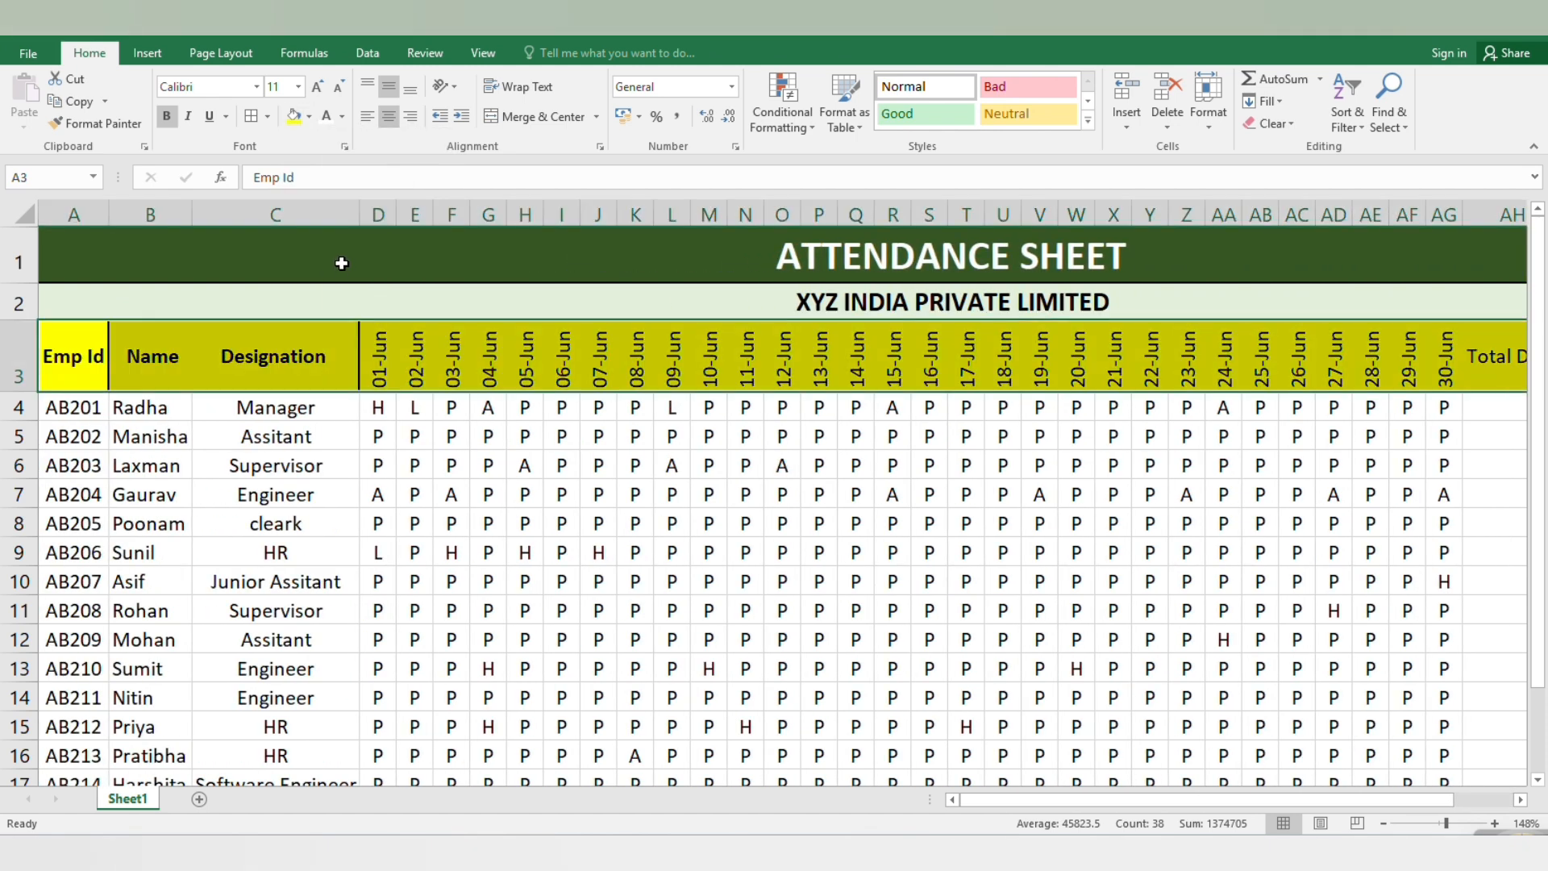
click(701, 460)
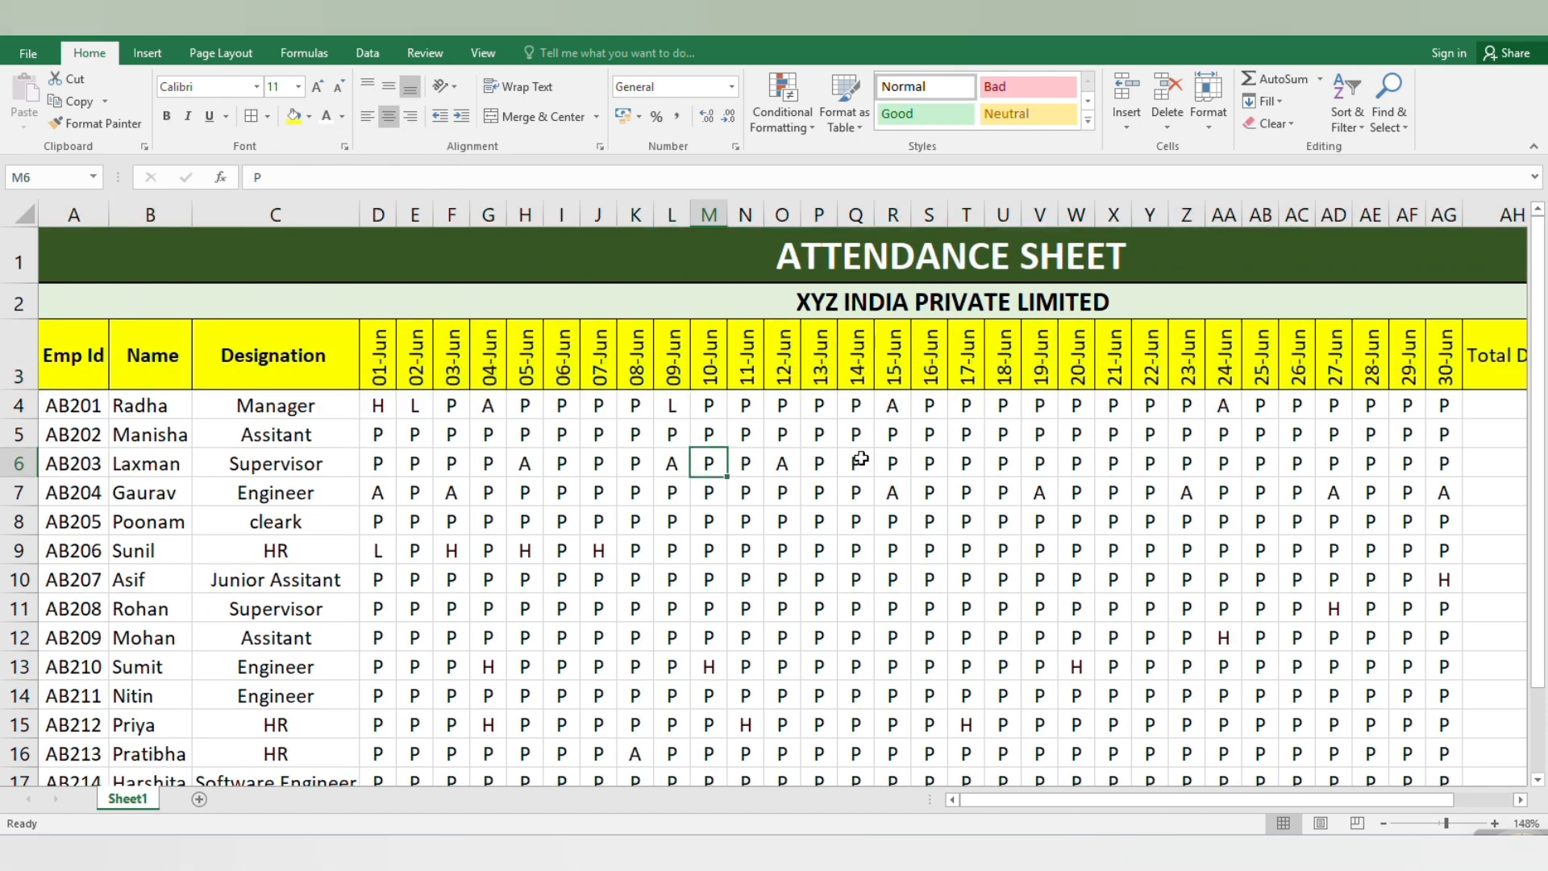
click(862, 458)
click(440, 360)
click(252, 383)
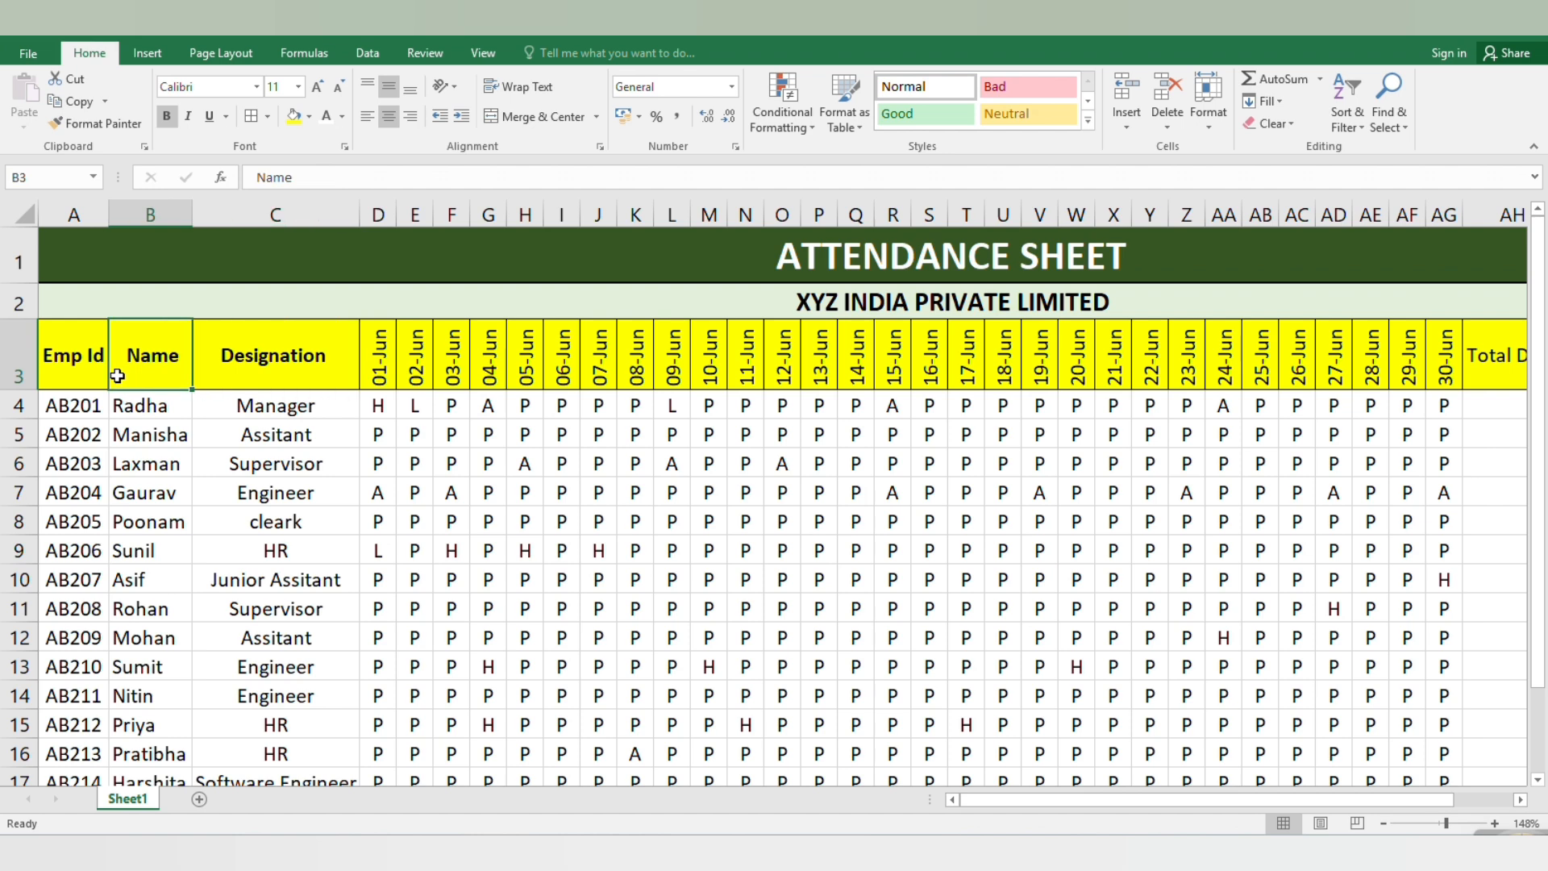
click(275, 493)
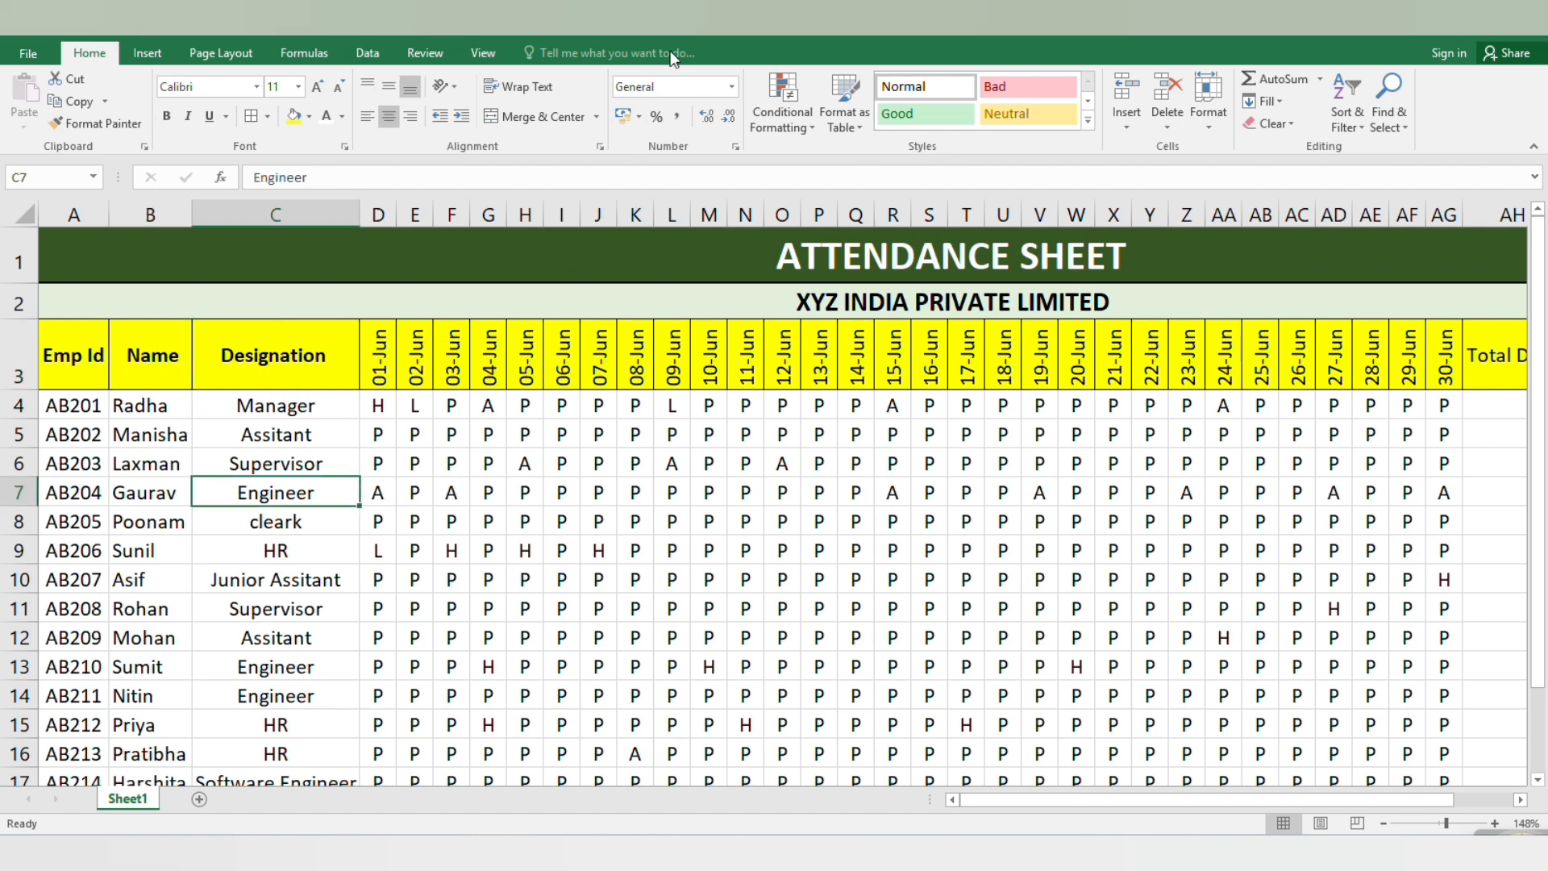
key(ctrl+Home)
Step: Apply all borders to the employee details and daily marks in cells A4 to AG18
click(77, 405)
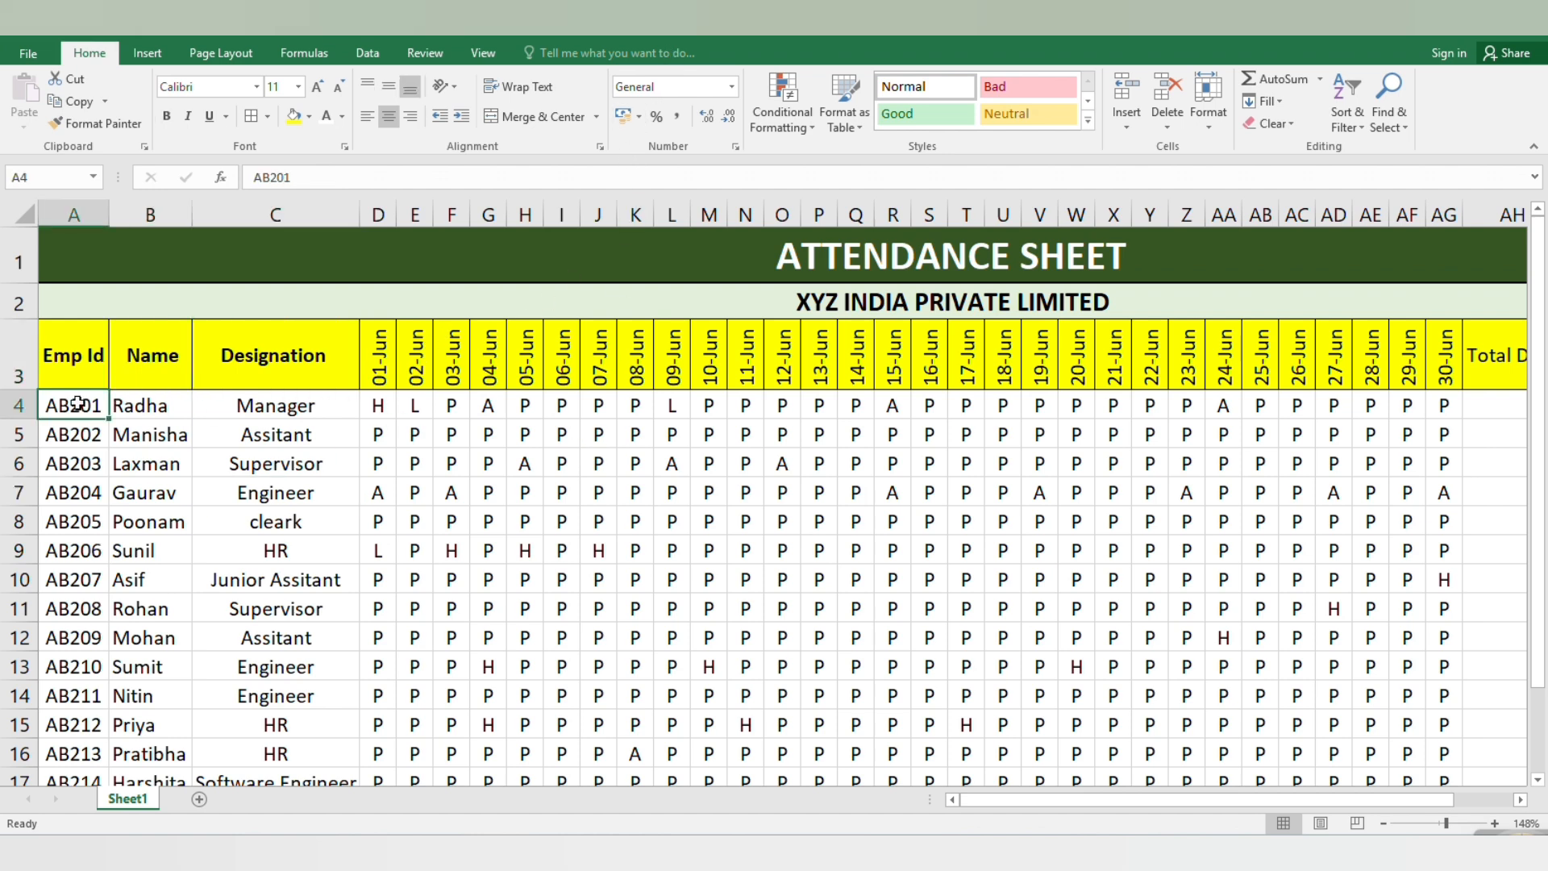
key(ctrl+shift+Right)
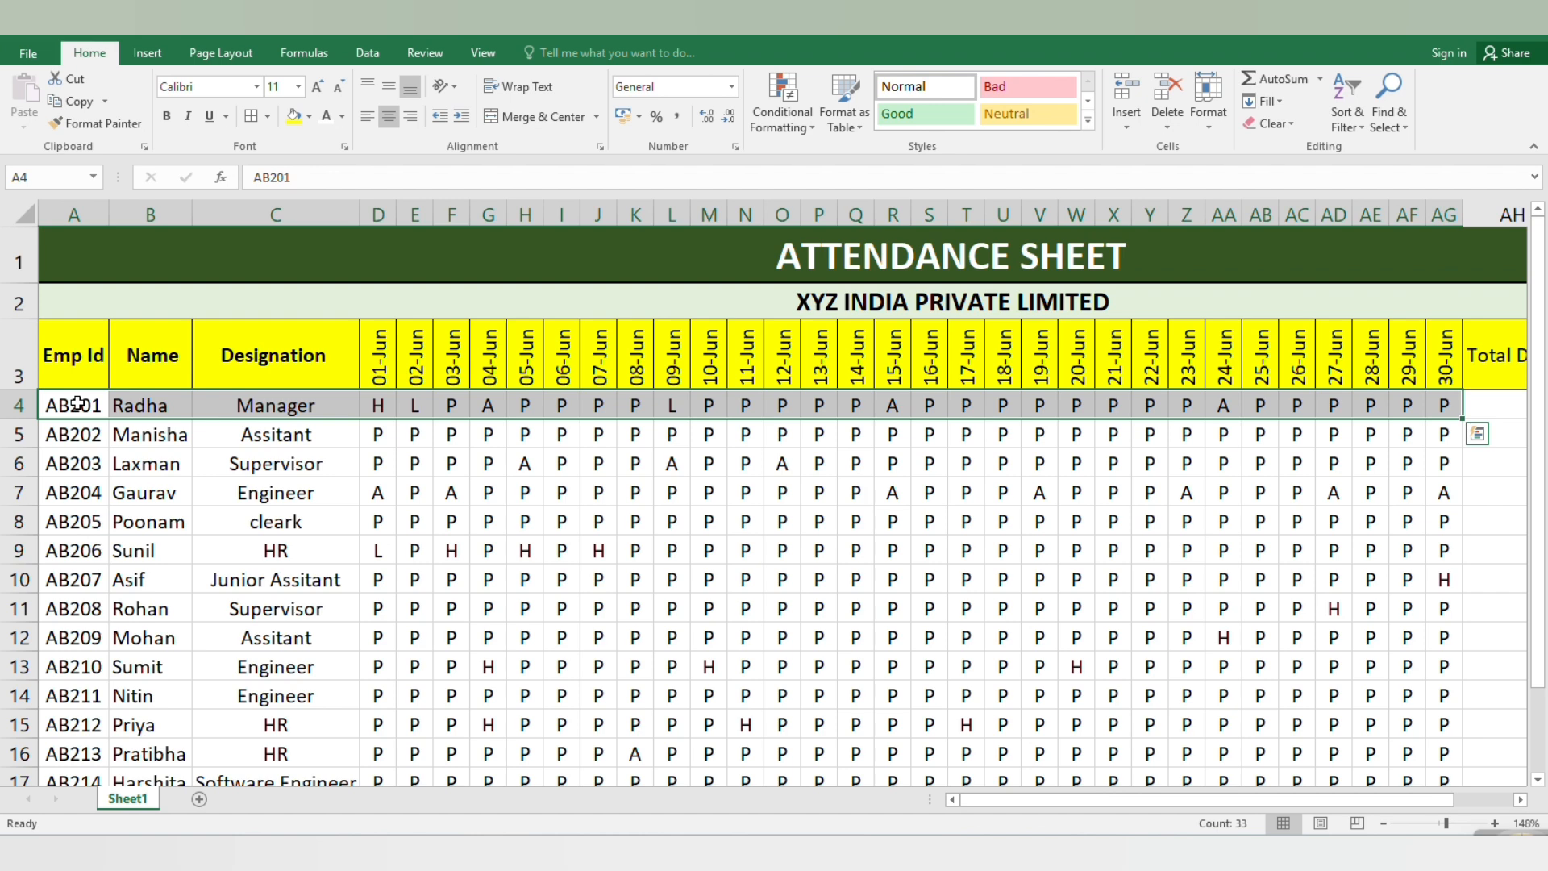
key(ctrl+shift+Down)
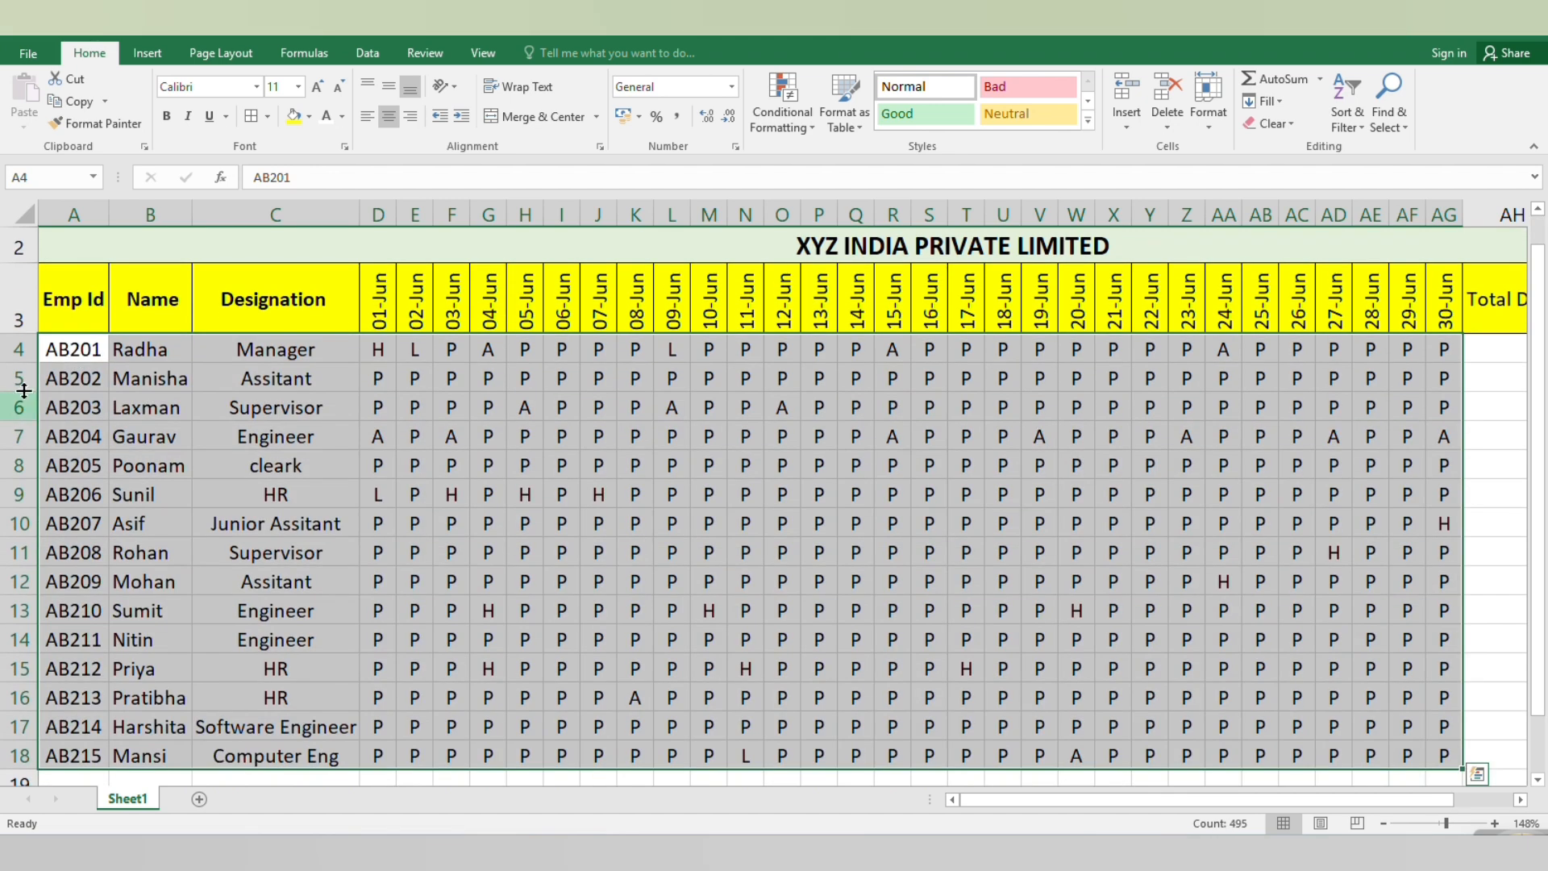
scroll(78, 284, up, 1)
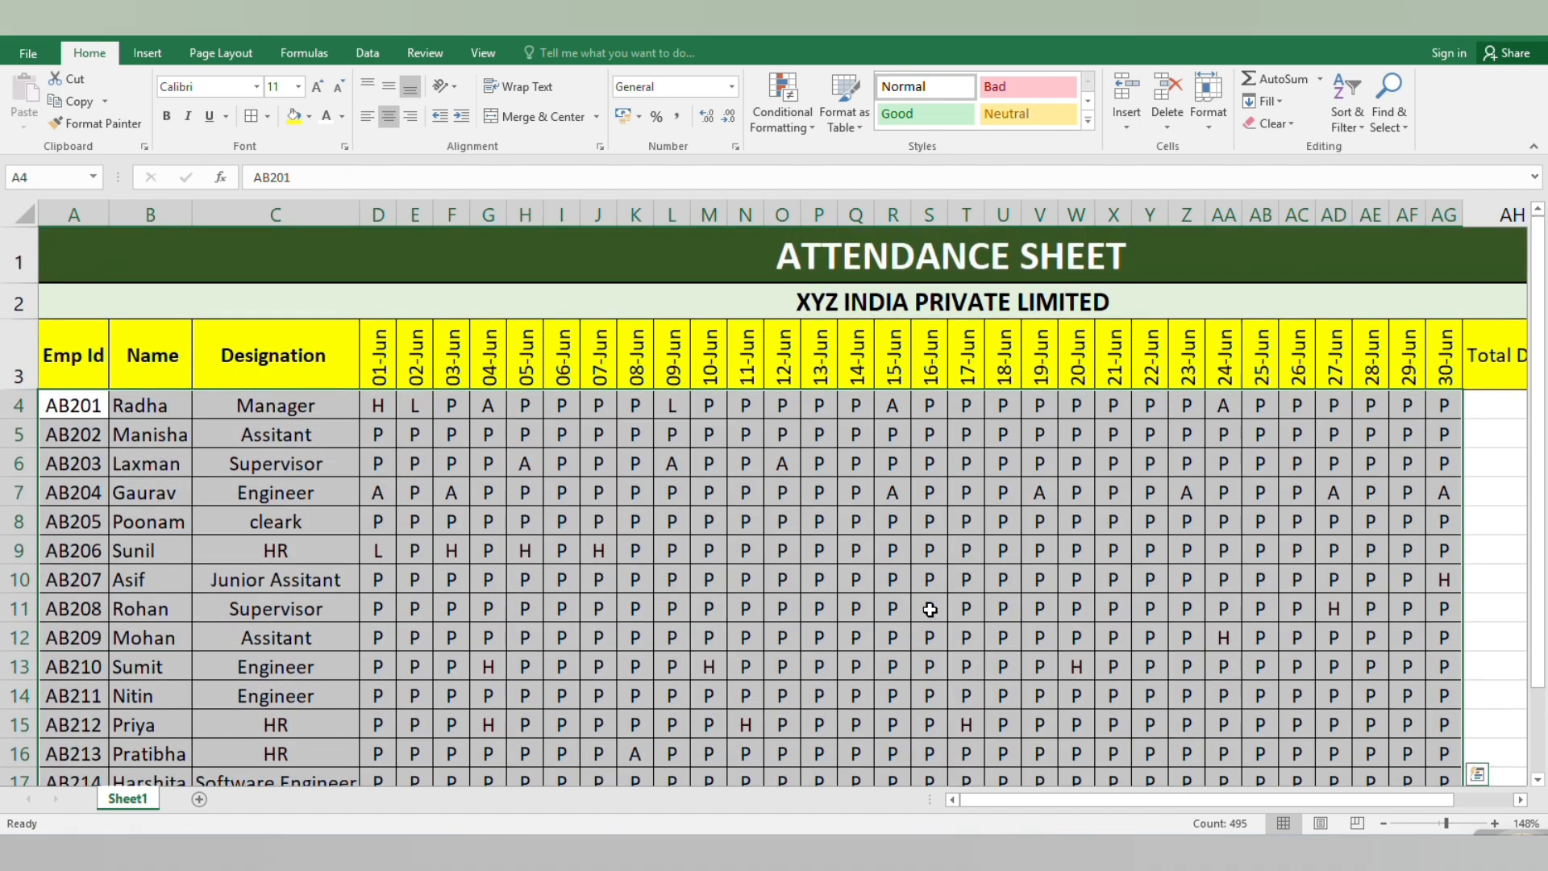
click(933, 609)
click(1090, 474)
Step: Apply all borders to the empty summary cells under Total Days through Present, from row 4 to the last employee row
key(Right)
key(Right)
key(Right)
key(Right)
key(Right)
key(Right)
key(Right)
key(Right)
key(Right)
key(Right)
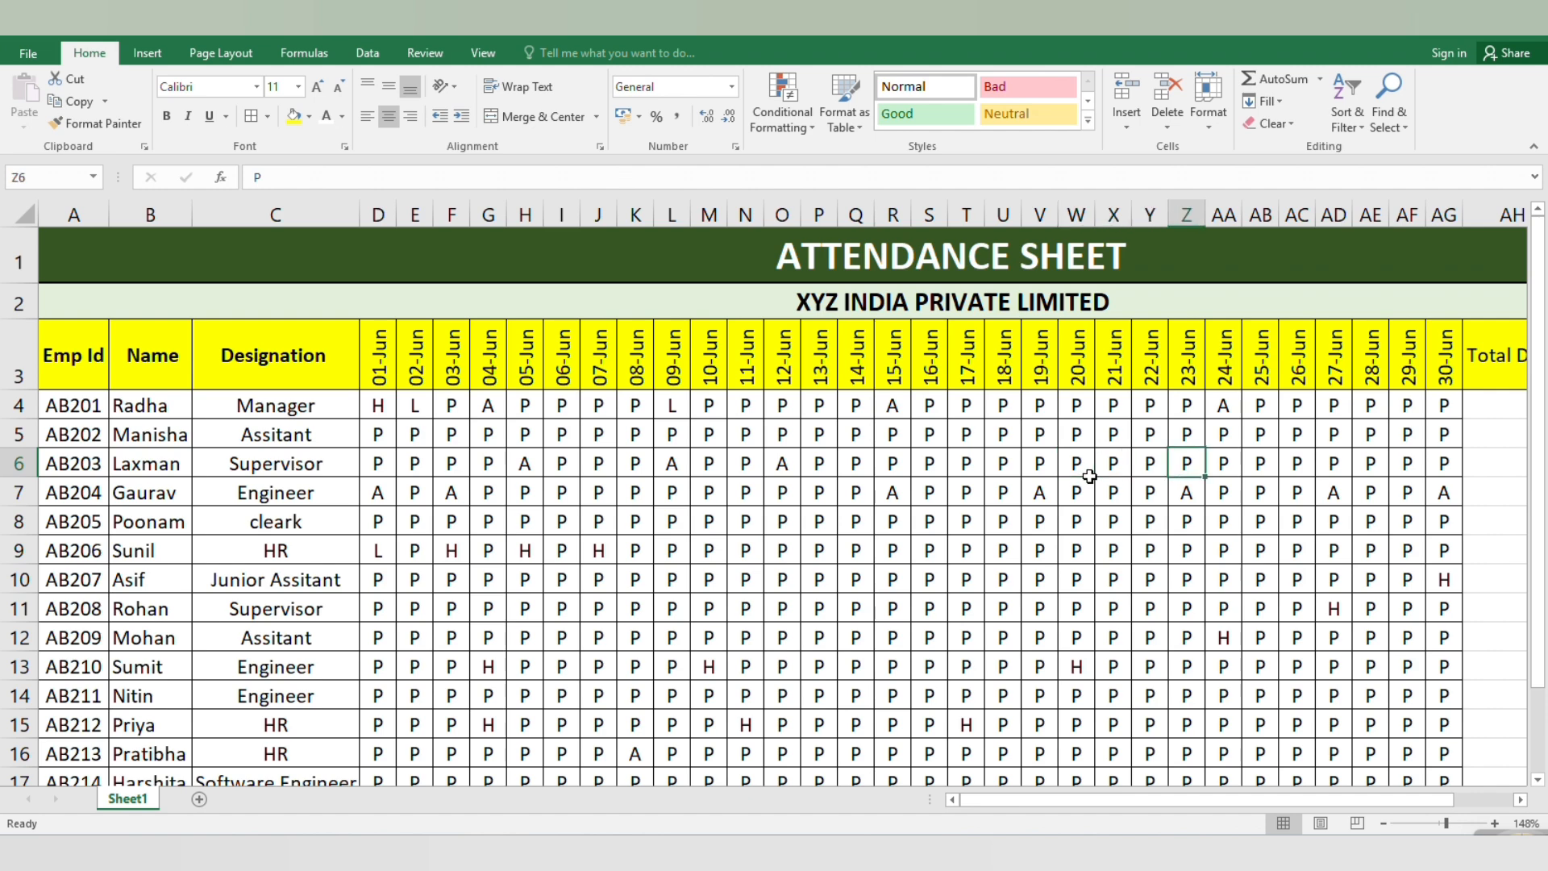
key(Right)
key(Right)
key(Right)
key(Right)
key(Right)
key(Right)
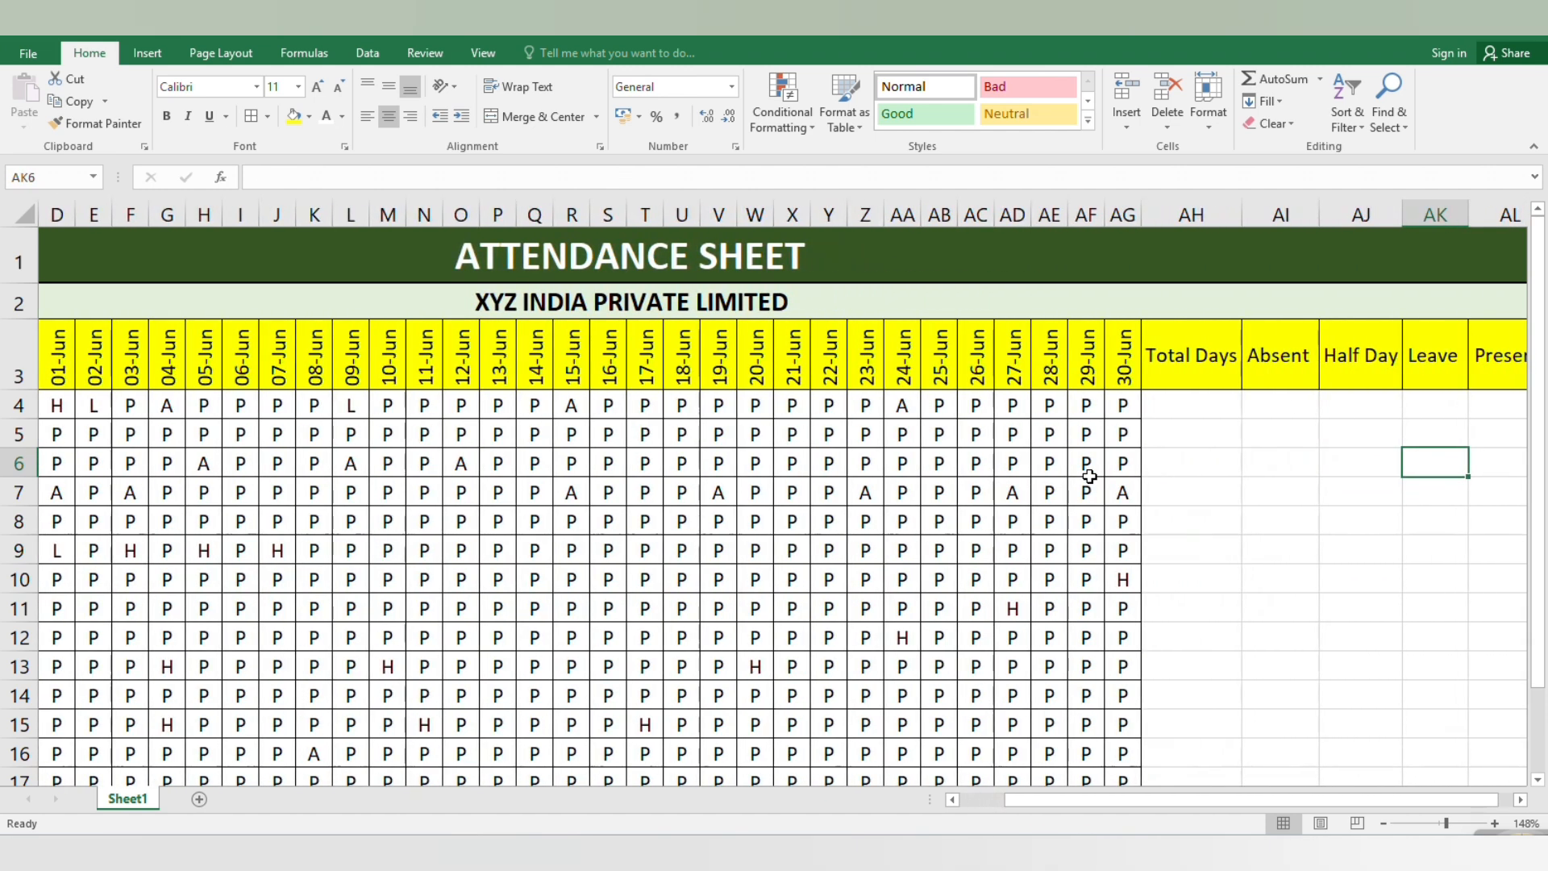
click(1036, 405)
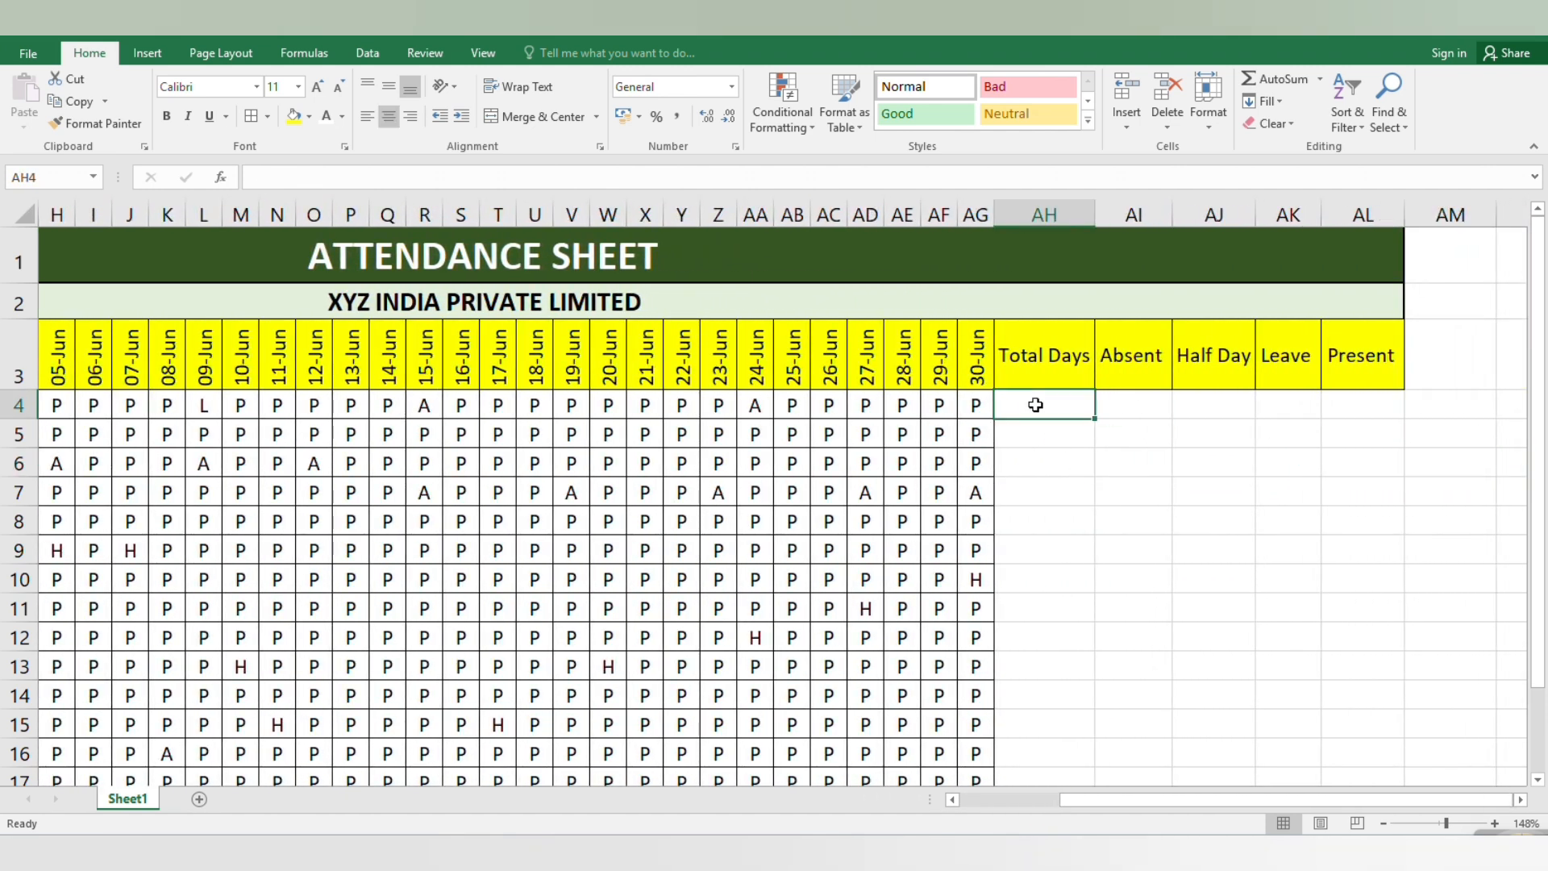
mouse_move(1036, 405)
mouse_down()
mouse_move(1342, 761)
mouse_move(1345, 799)
mouse_move(1345, 724)
mouse_up()
scroll(1271, 670, up, 1)
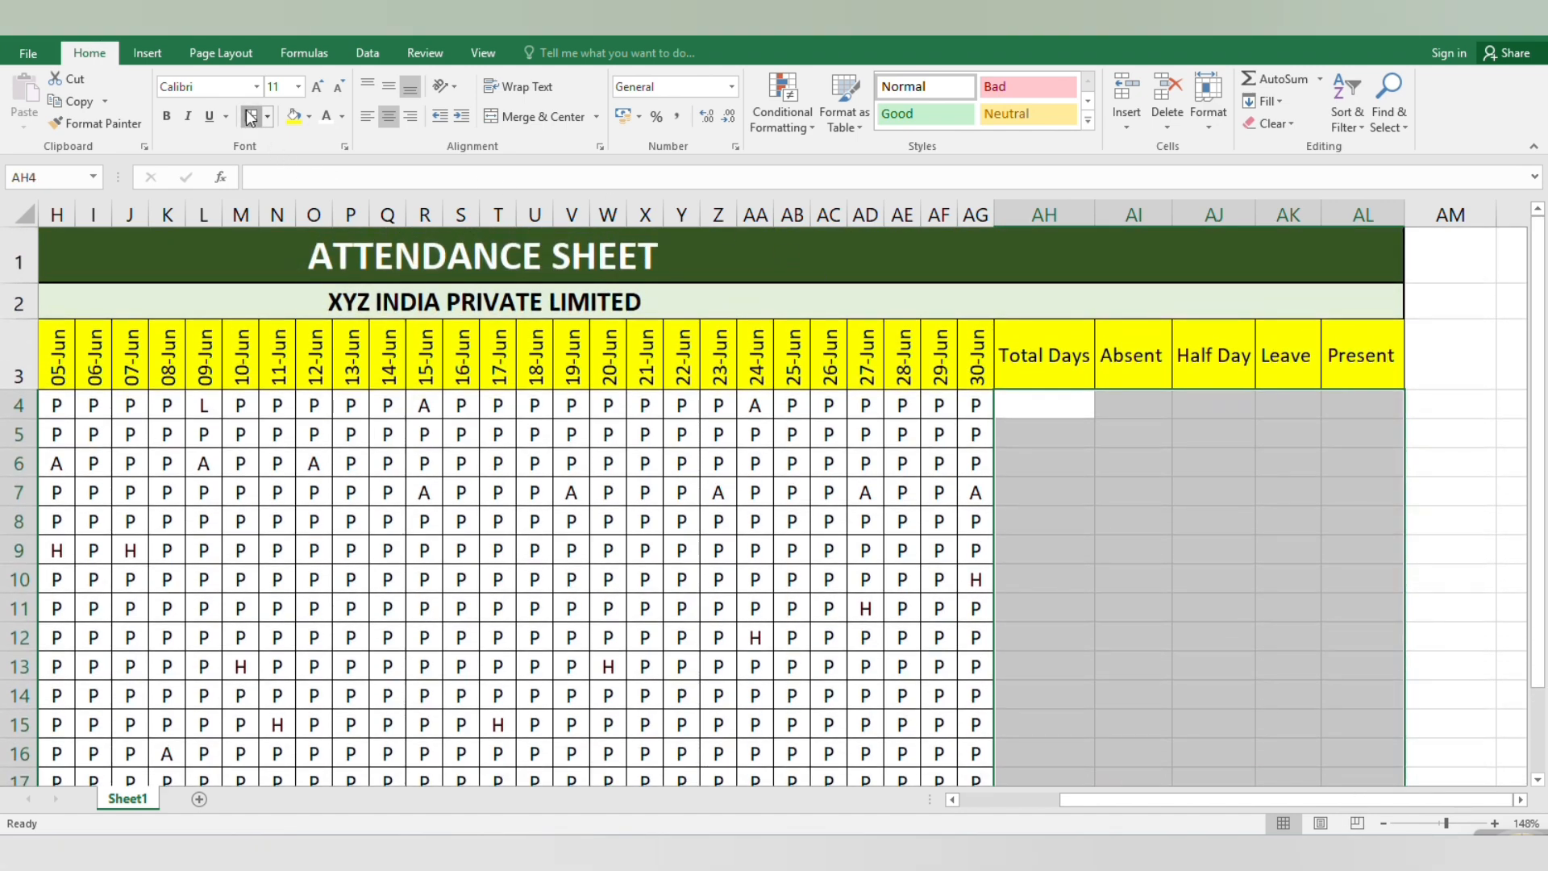
click(1041, 521)
click(1078, 433)
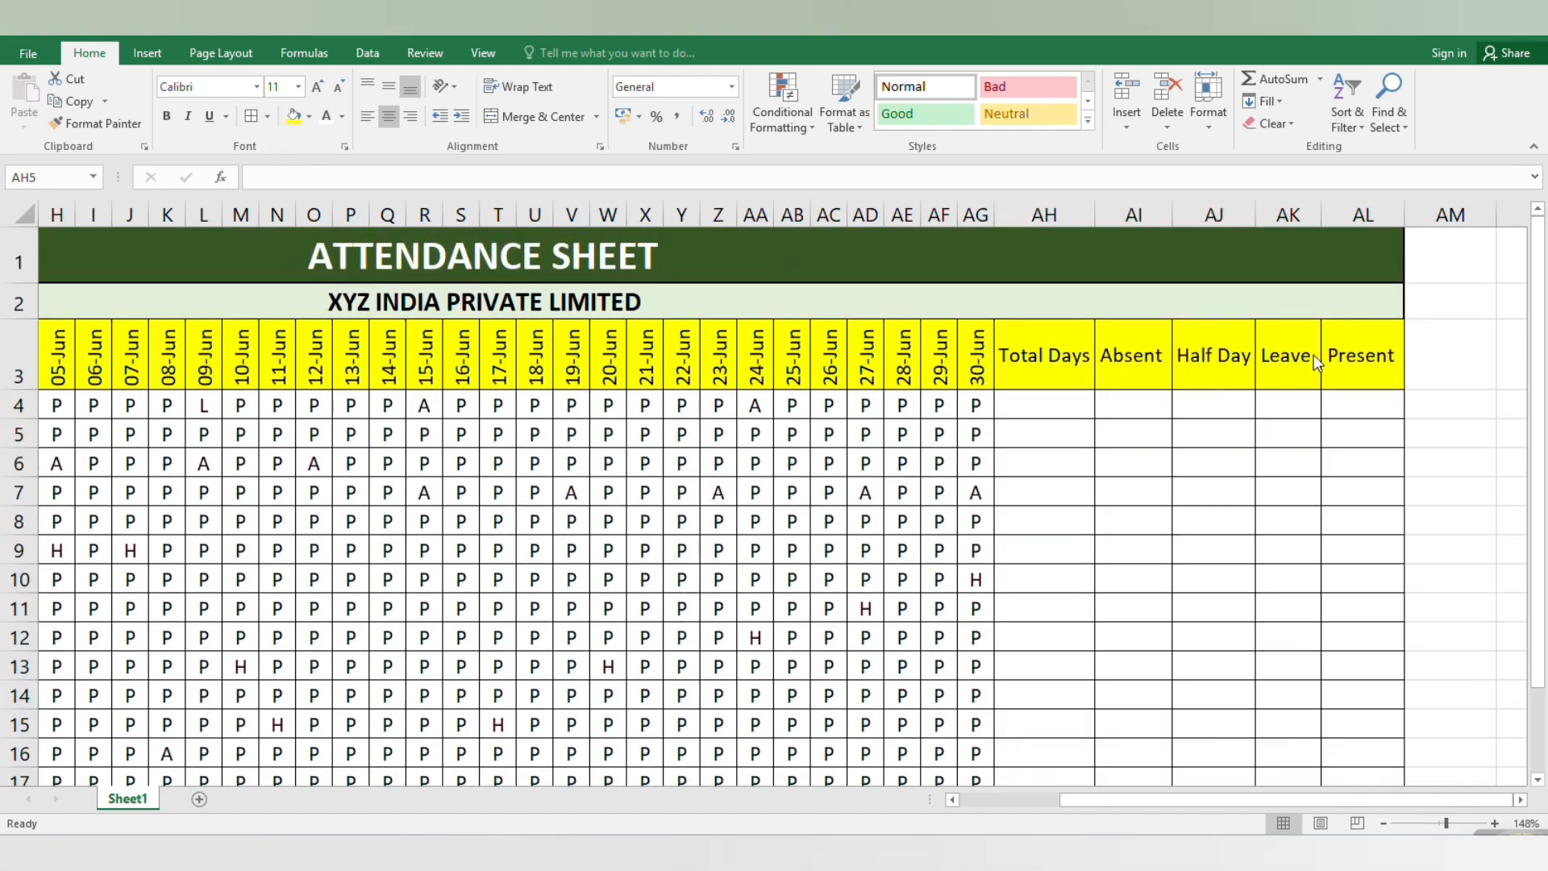
Step: Make the whole header row bold, from Emp Id in A3 to Present in AL3
click(1338, 356)
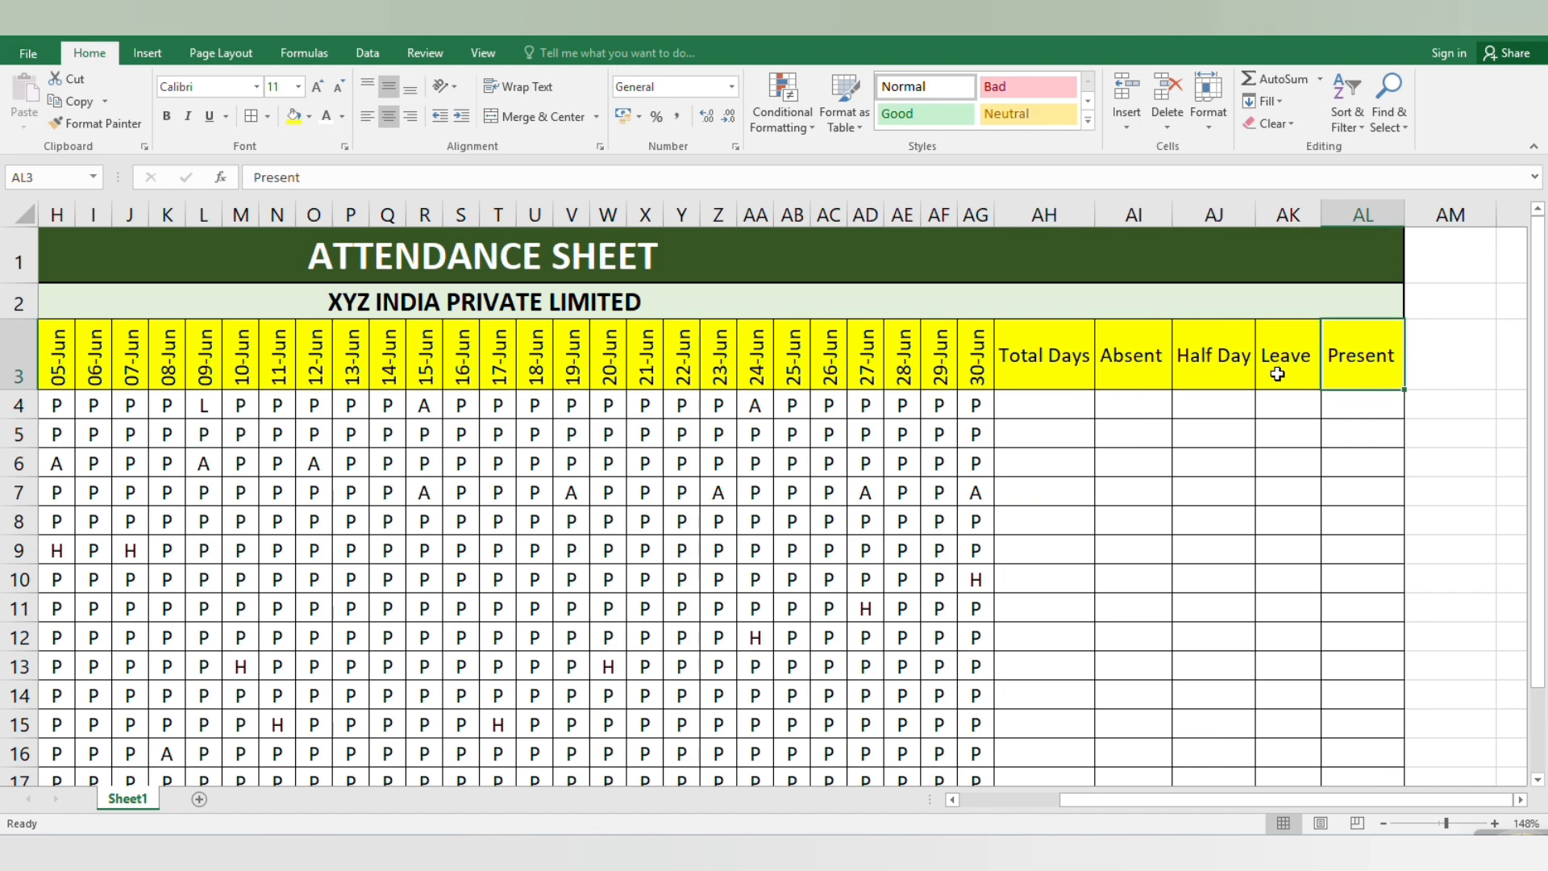
key(shift+Home)
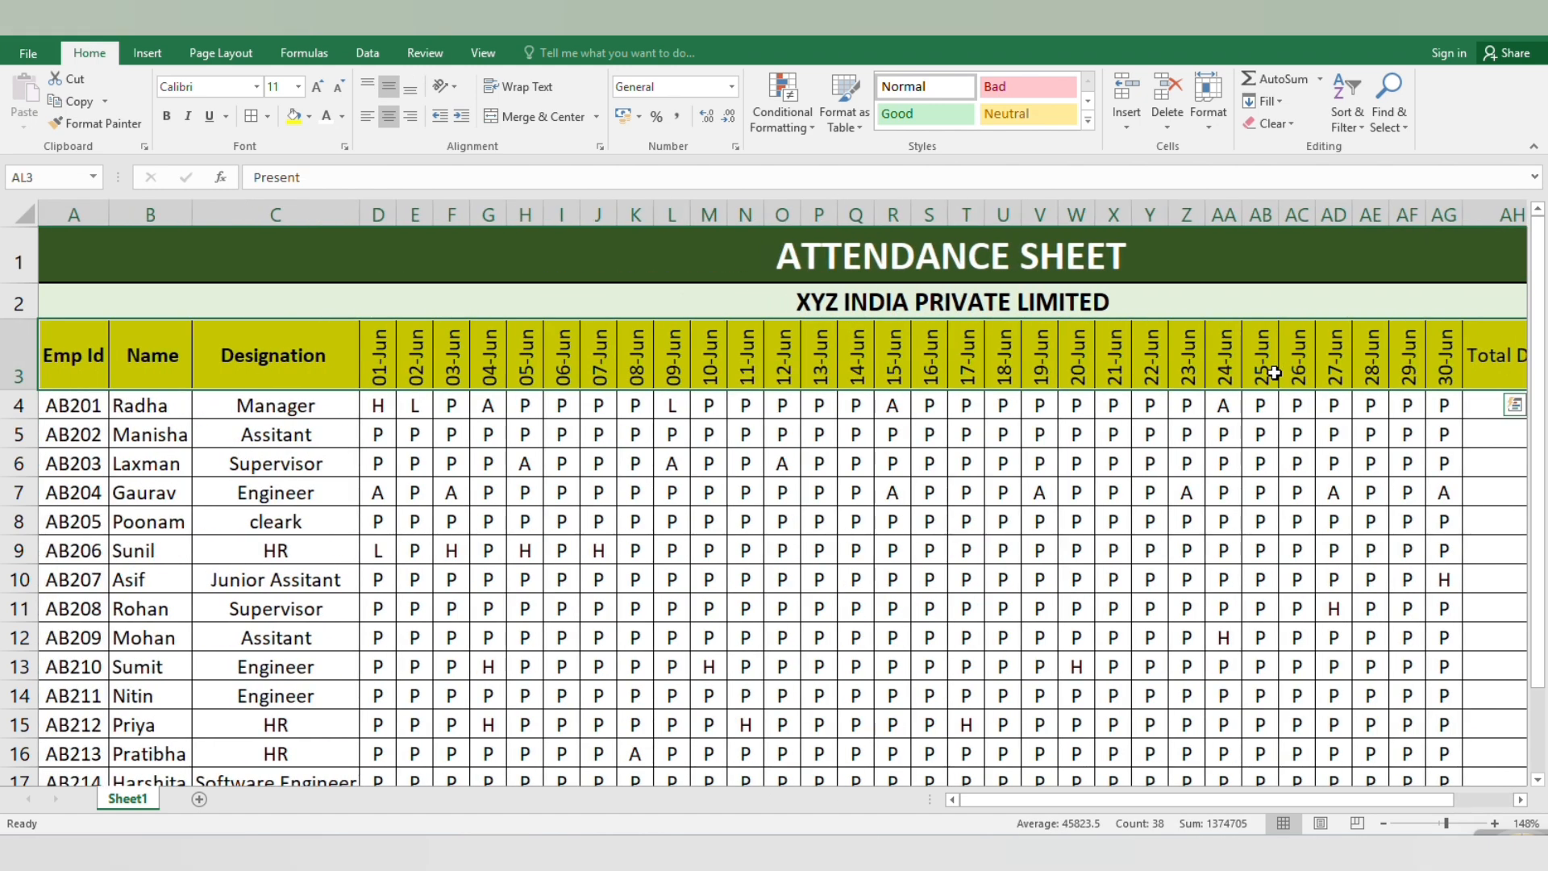
scroll(1255, 377, right, 5)
click(662, 466)
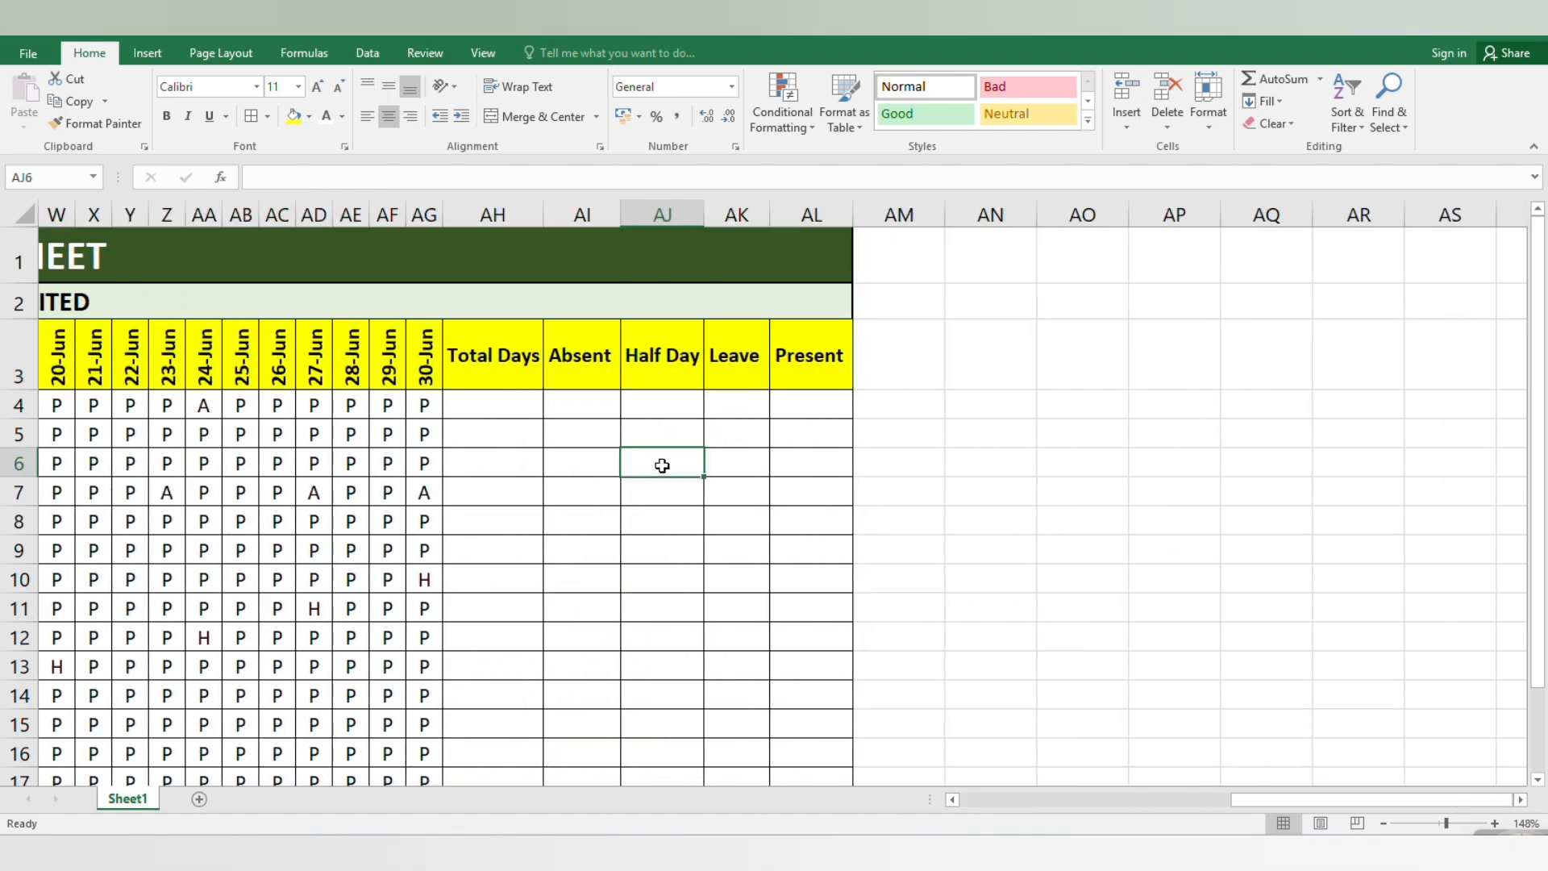
Step: Enter the formula =COUNTA(D4:AG4) in cell AH4 under Total Days to count the first employee's daily marks
click(475, 412)
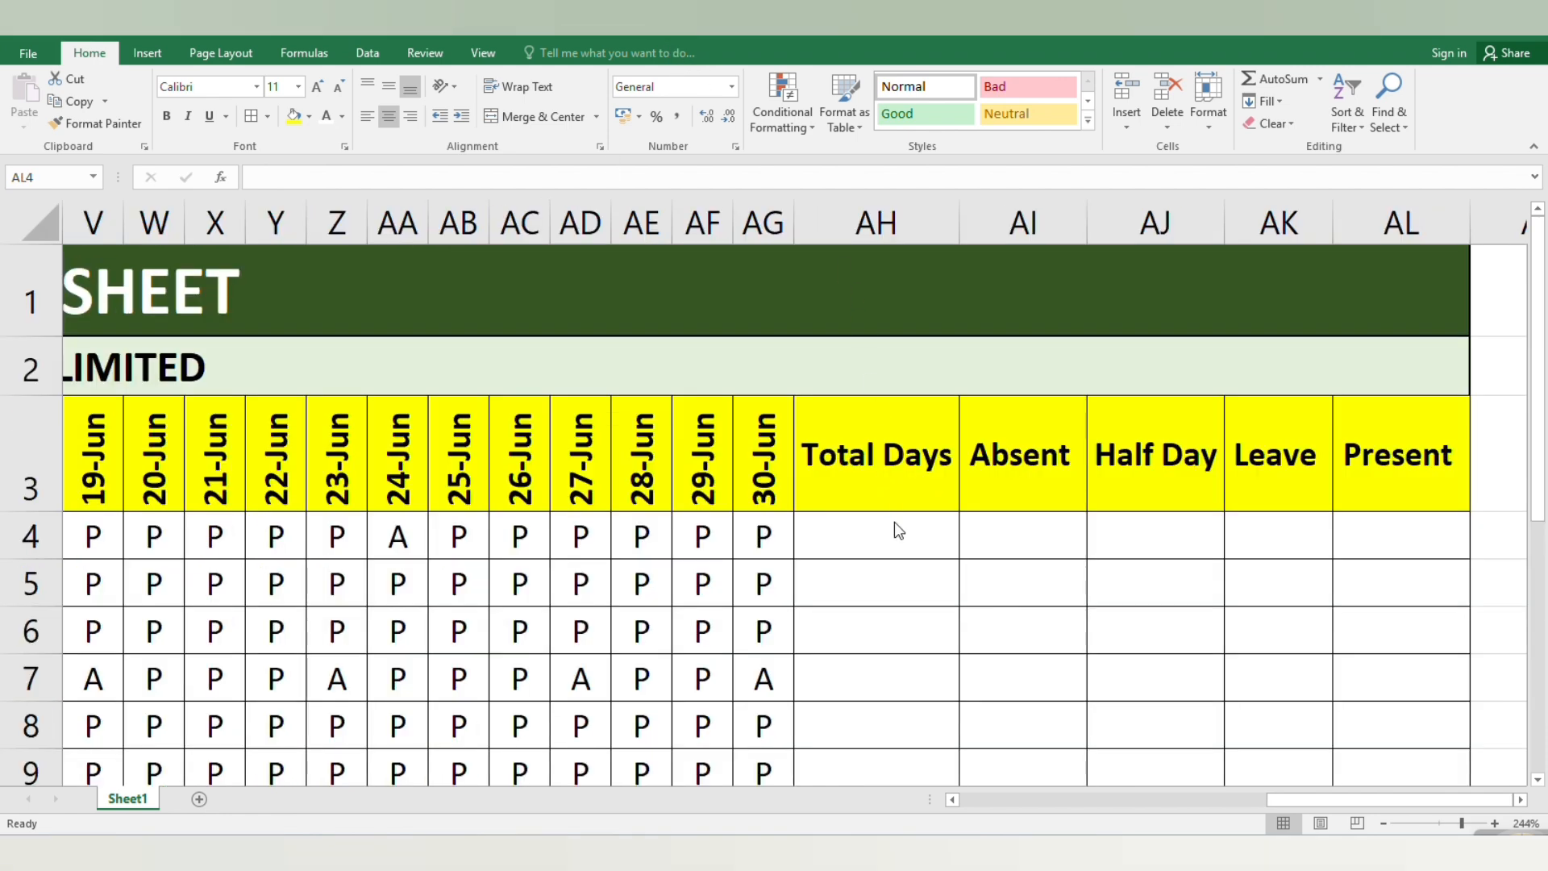
click(897, 532)
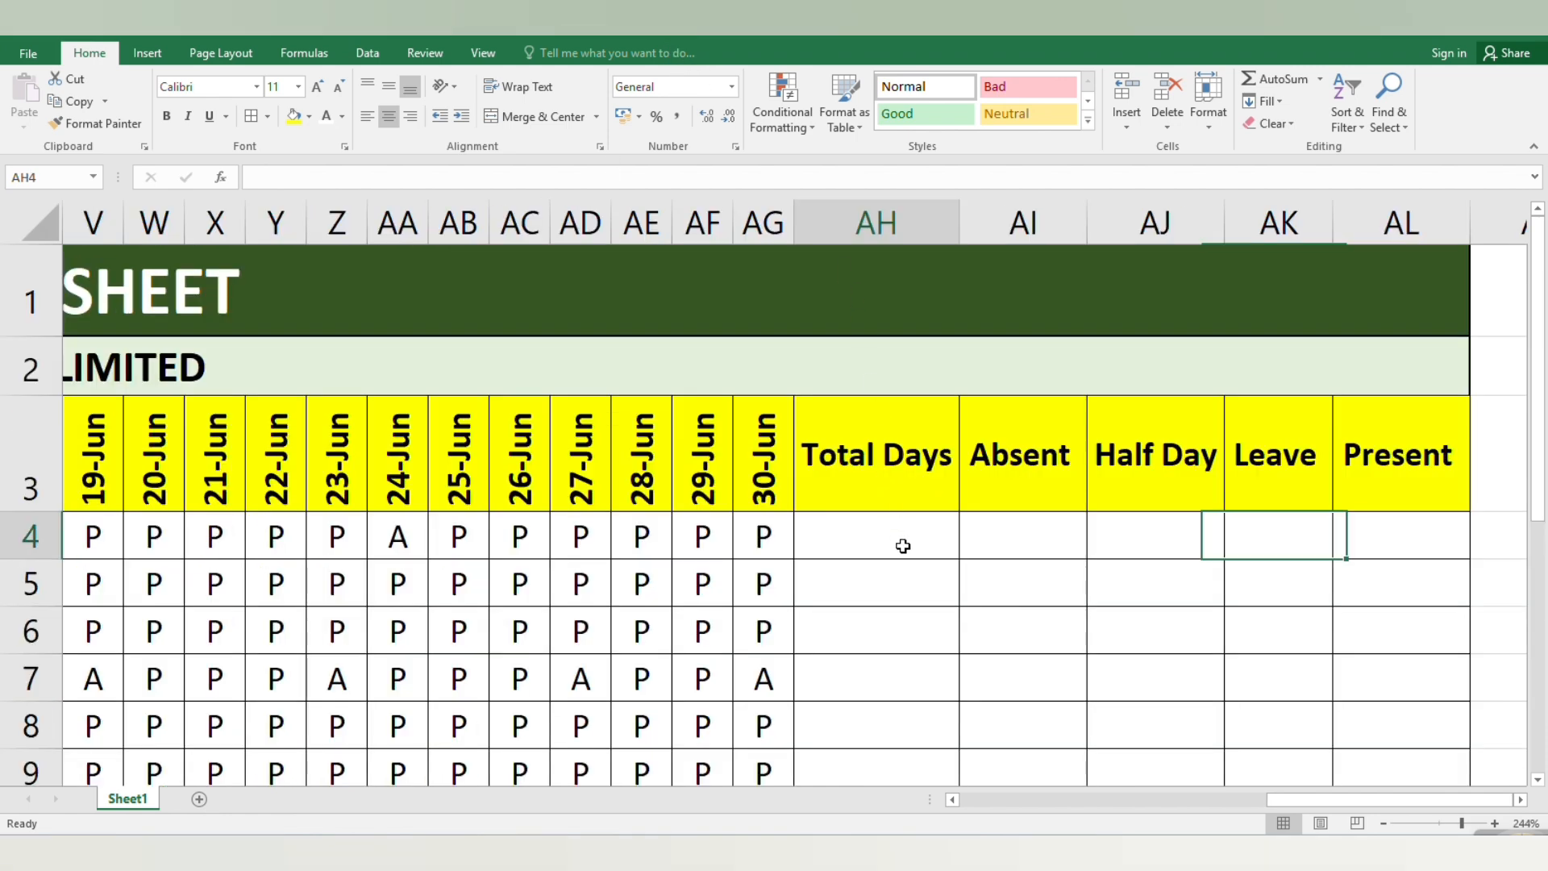
click(1470, 824)
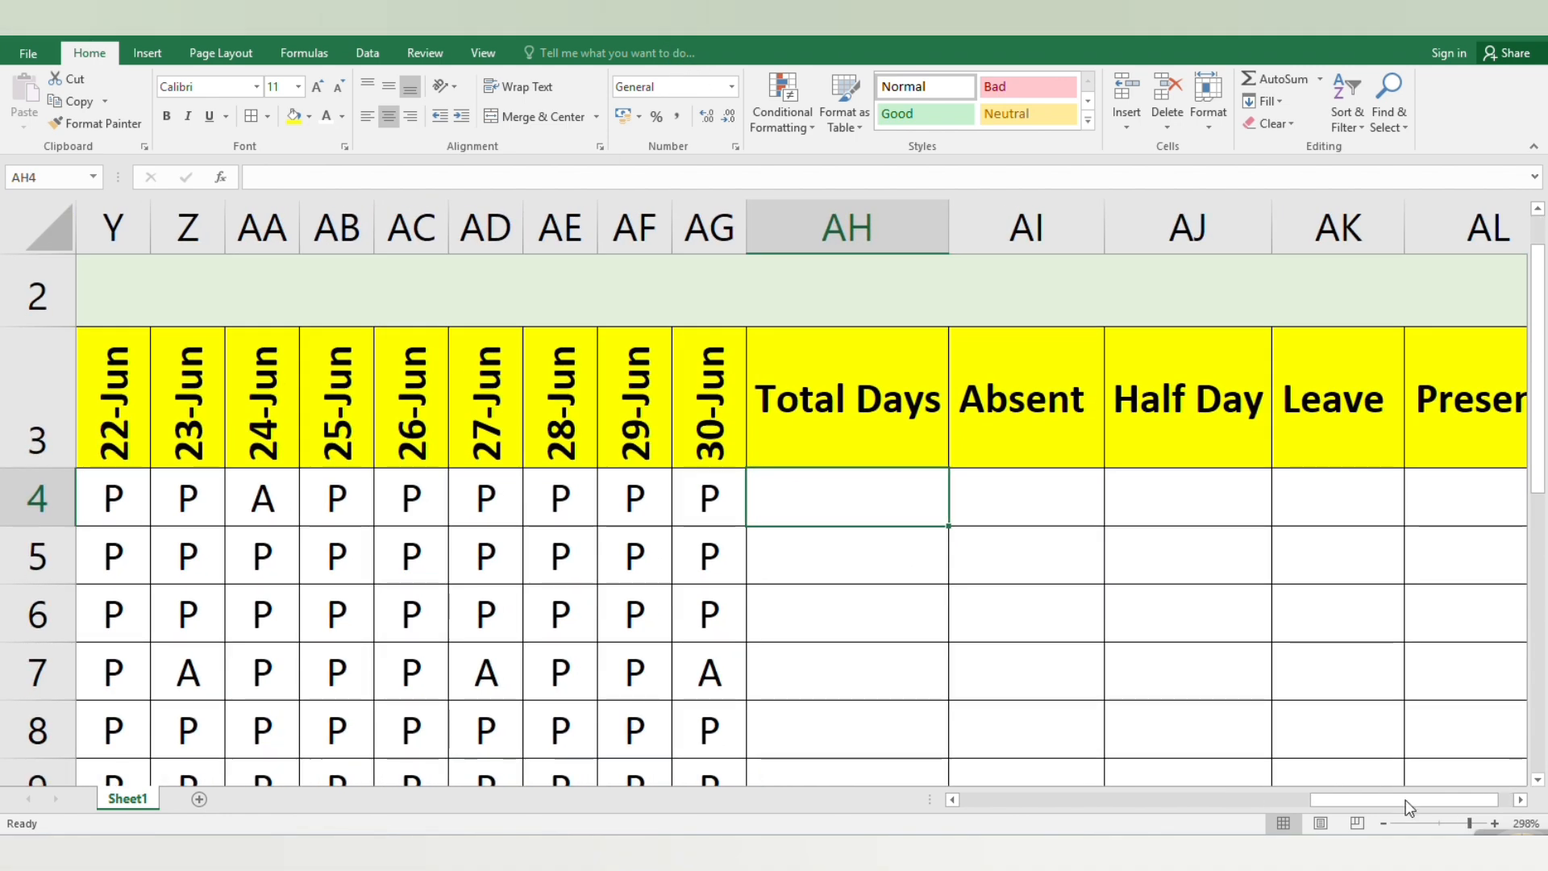
text(=C)
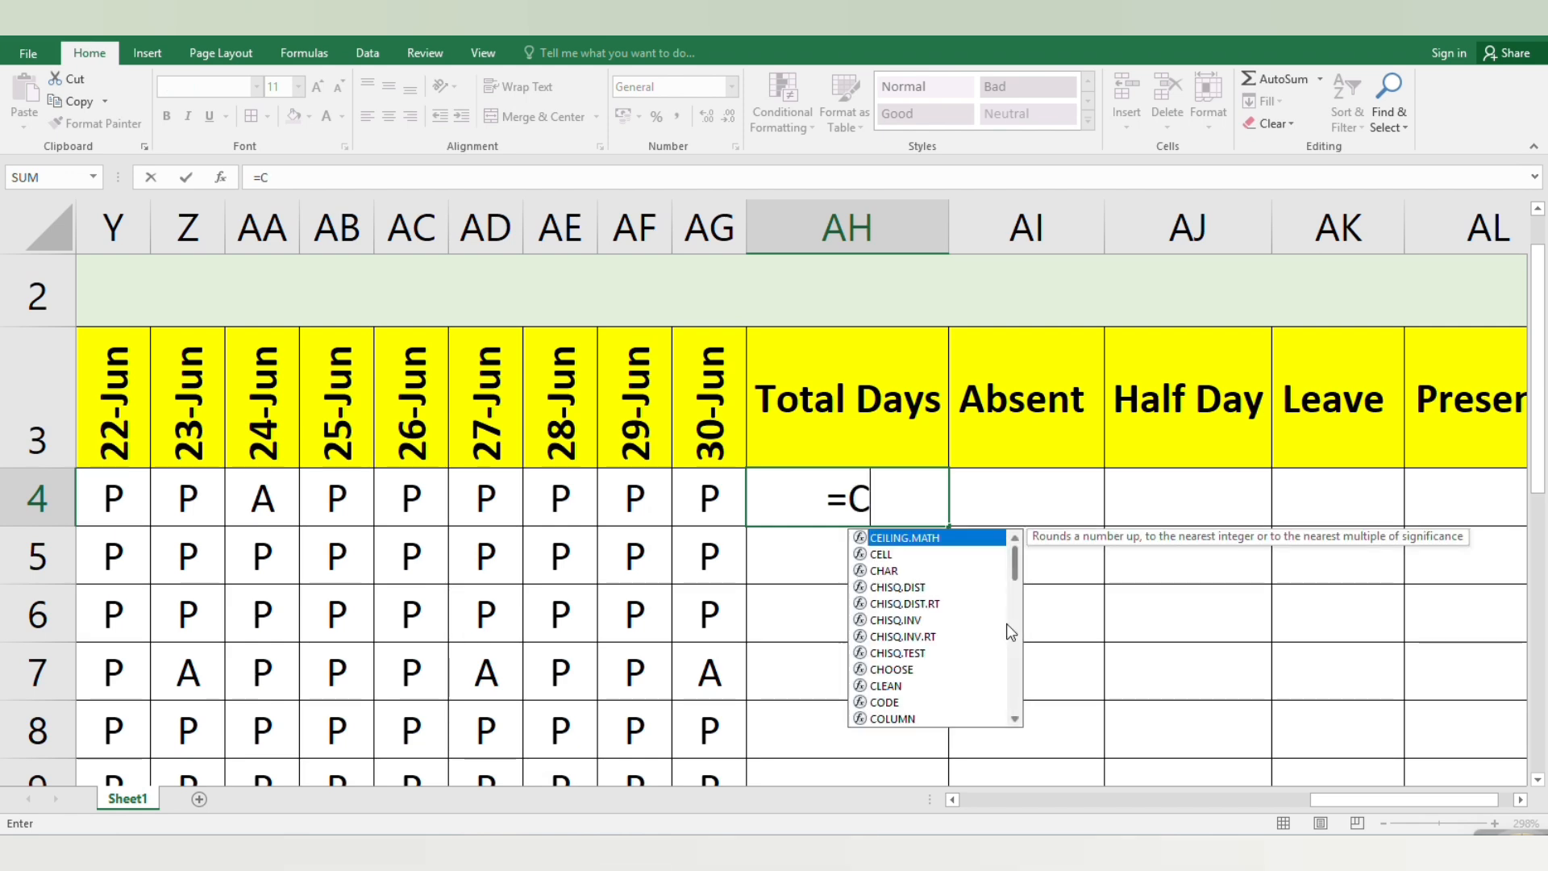
text(OUNTA)
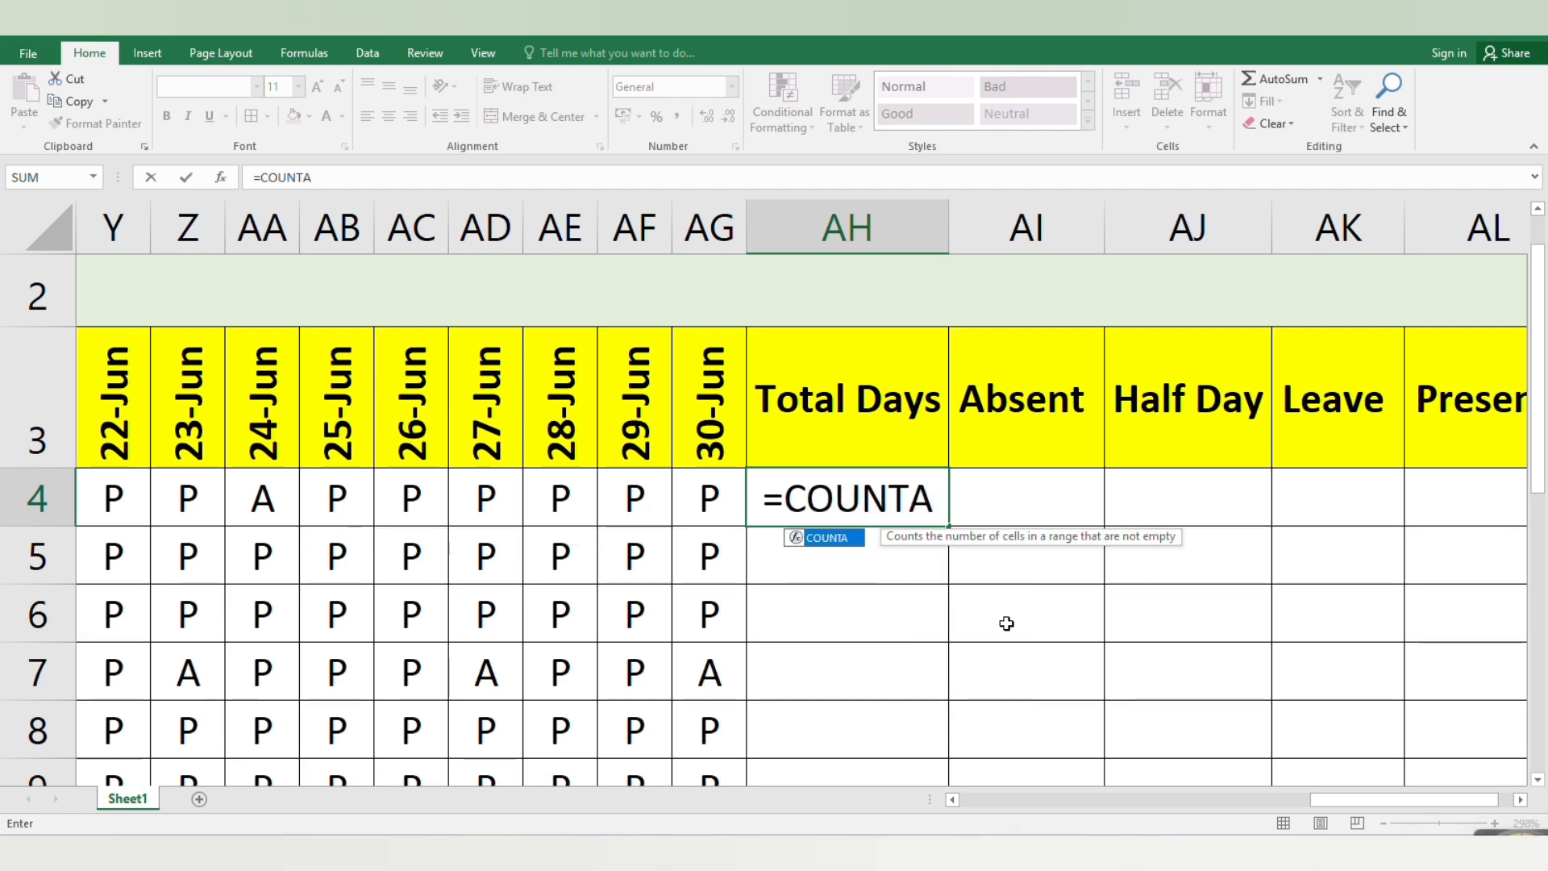
text(()
click(714, 516)
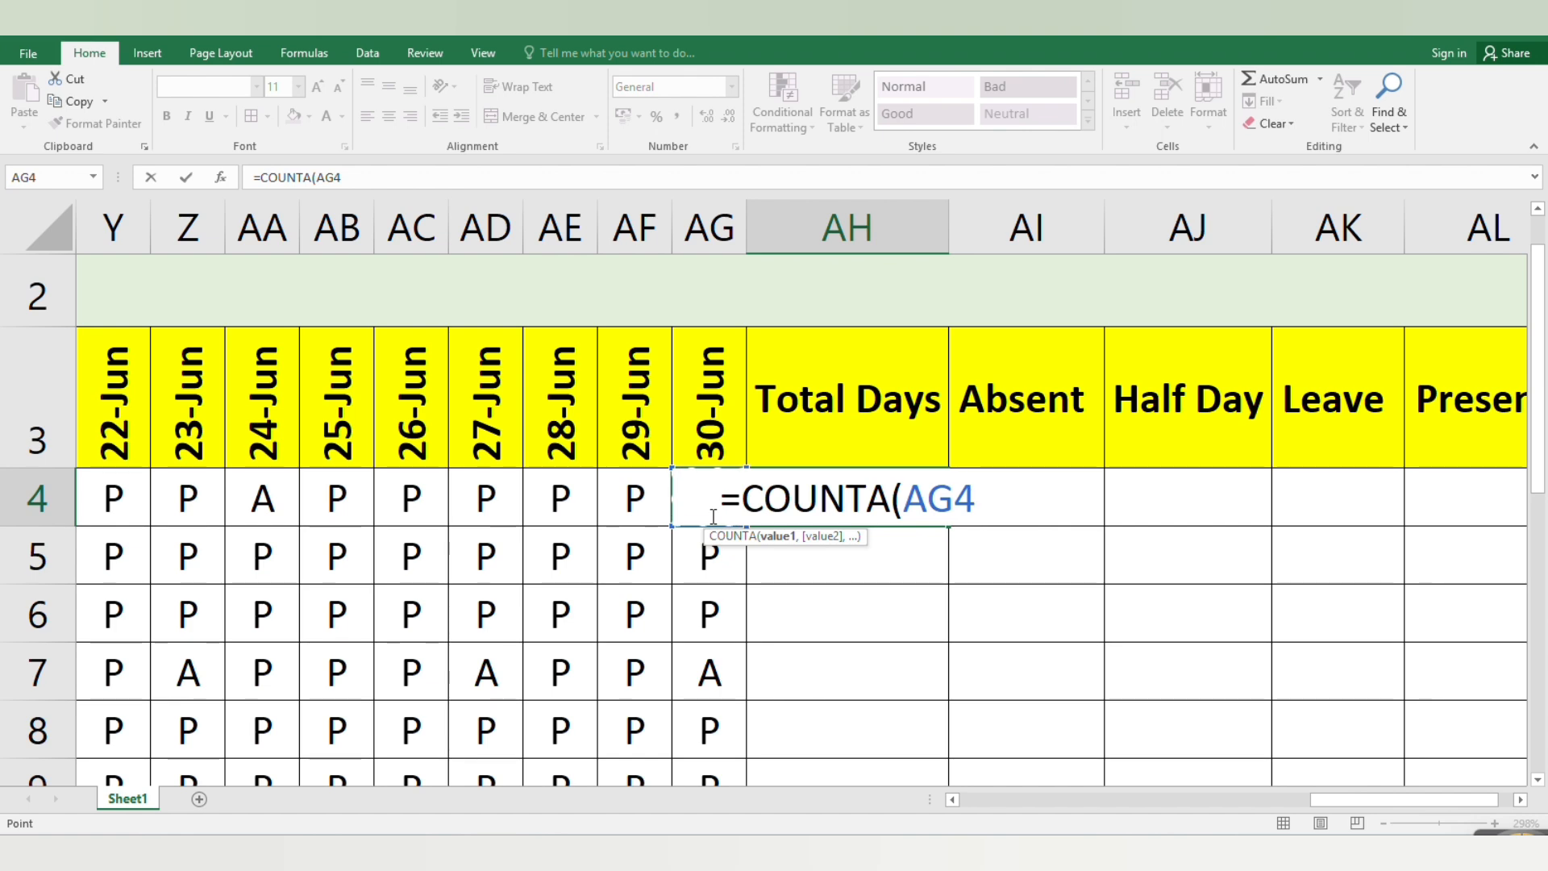
key(ctrl+shift+Left)
click(735, 506)
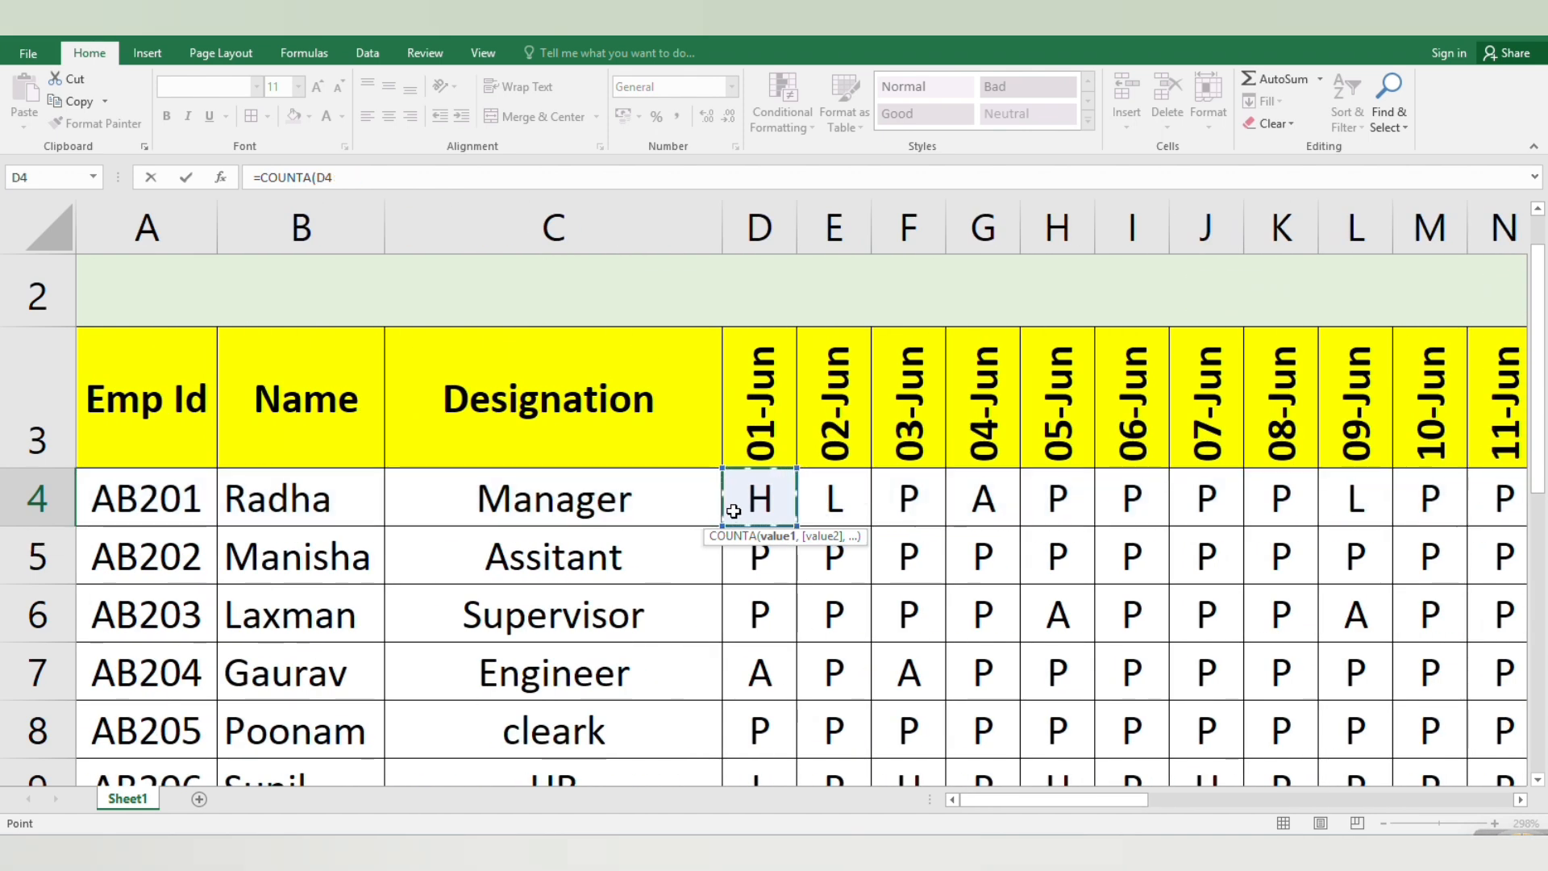
key(ctrl+shift+Right)
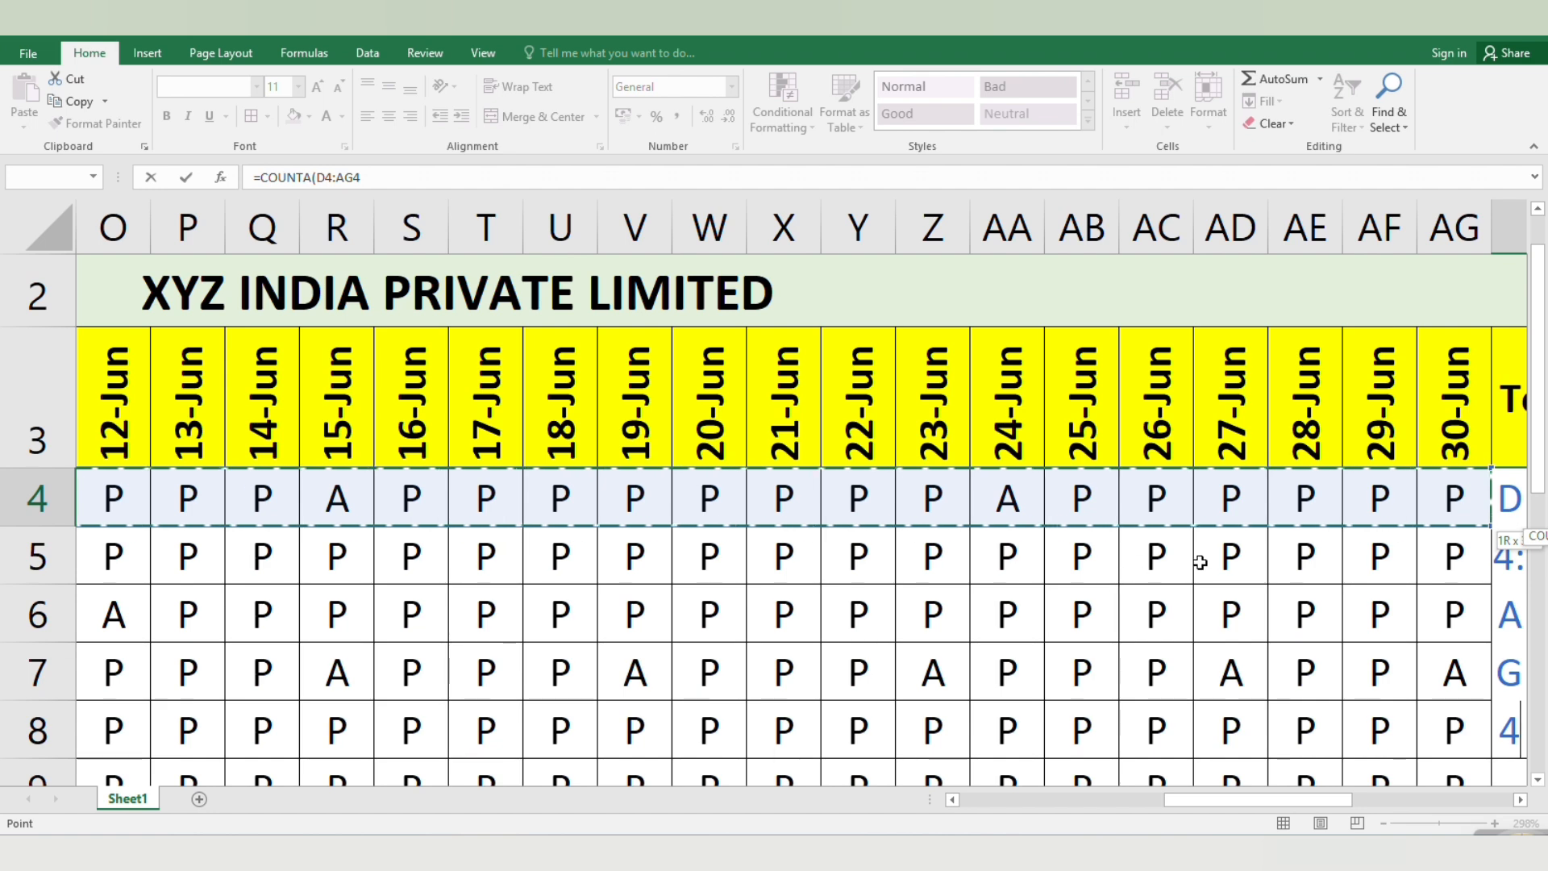
drag(1325, 807, 1381, 798)
text())
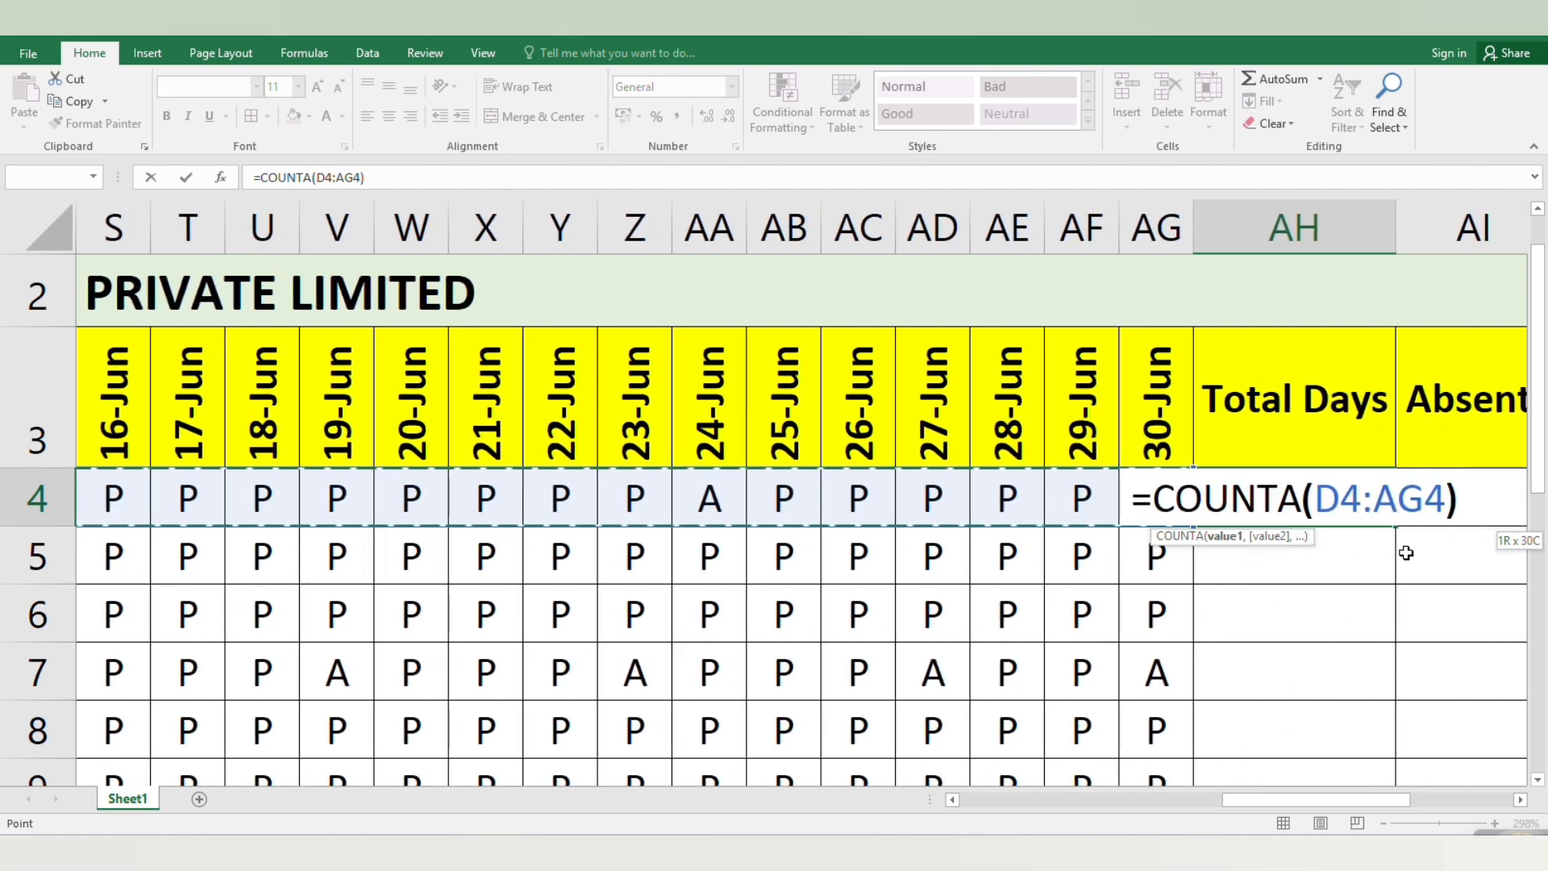
key(Return)
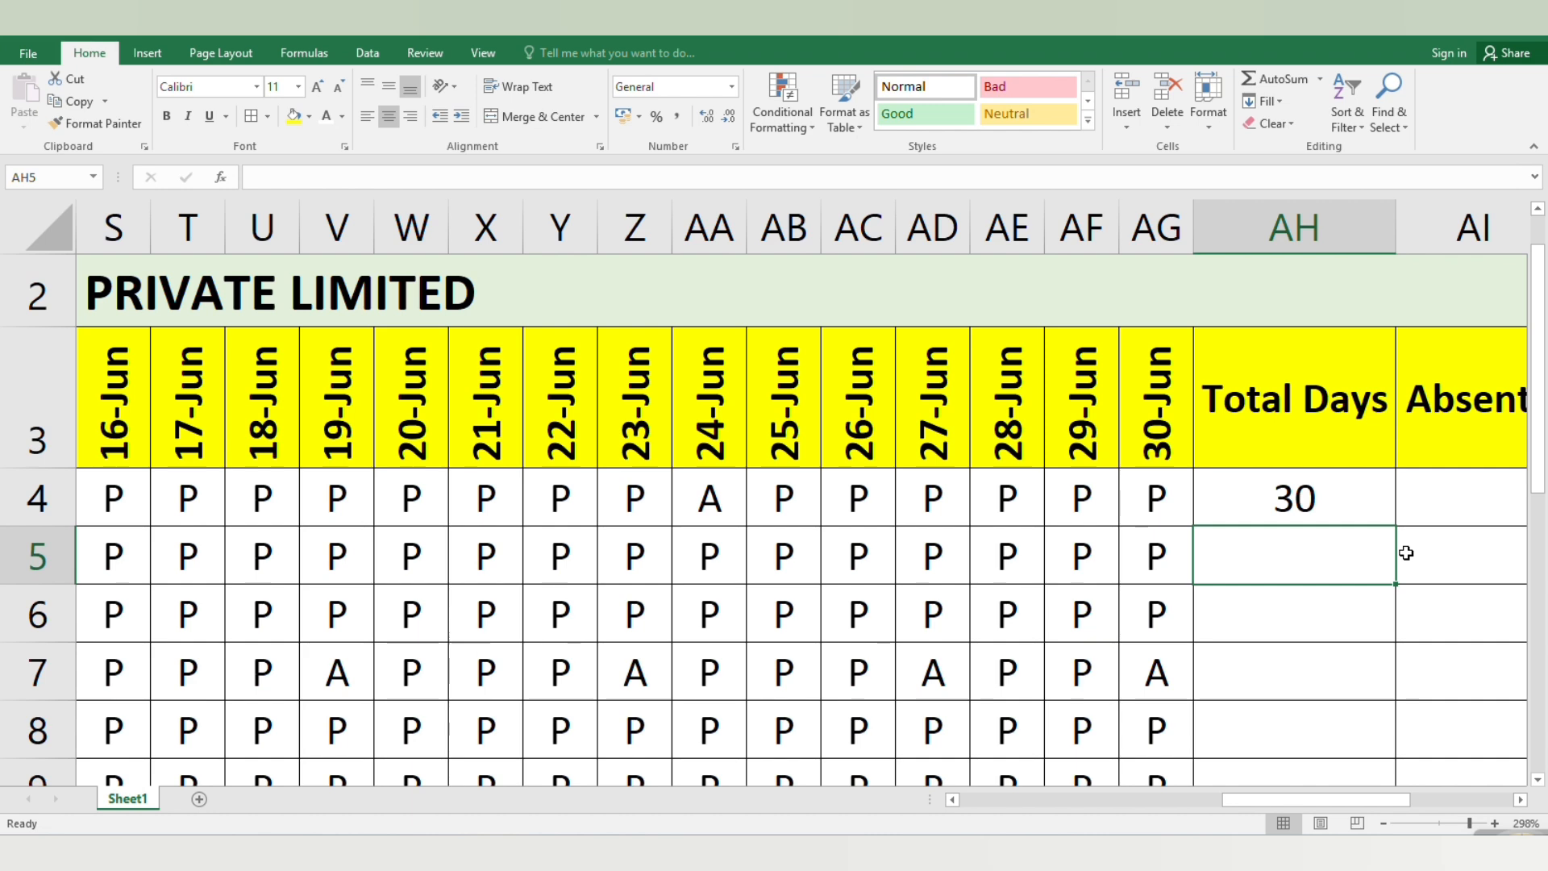
Step: Review the COUNTA formula and its referenced range in Total Days cell AH4 without editing it
click(1375, 518)
double_click(1377, 516)
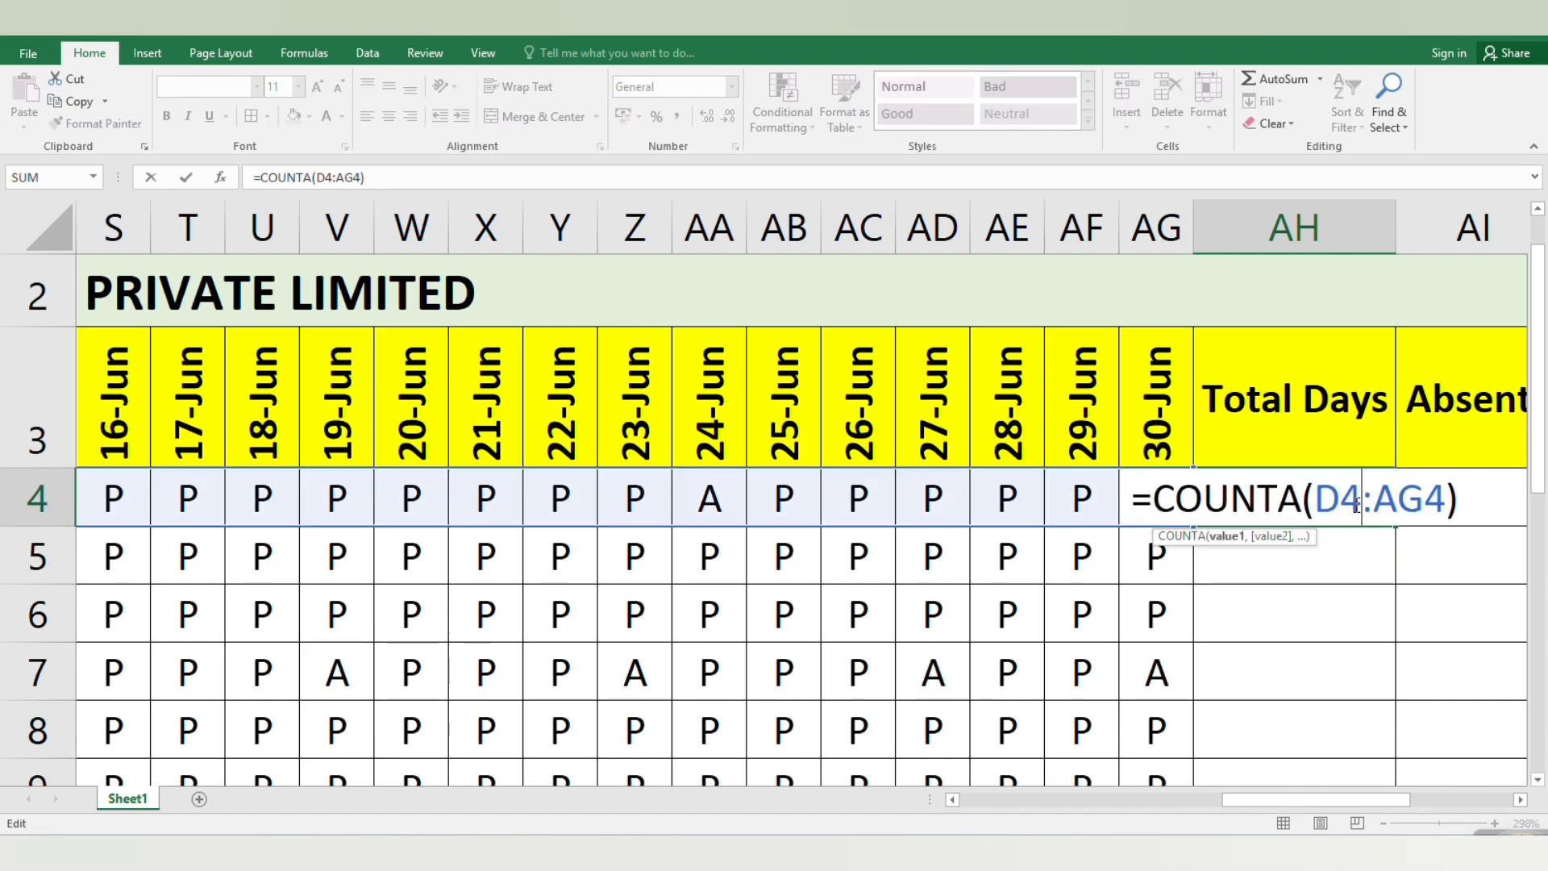
click(1462, 508)
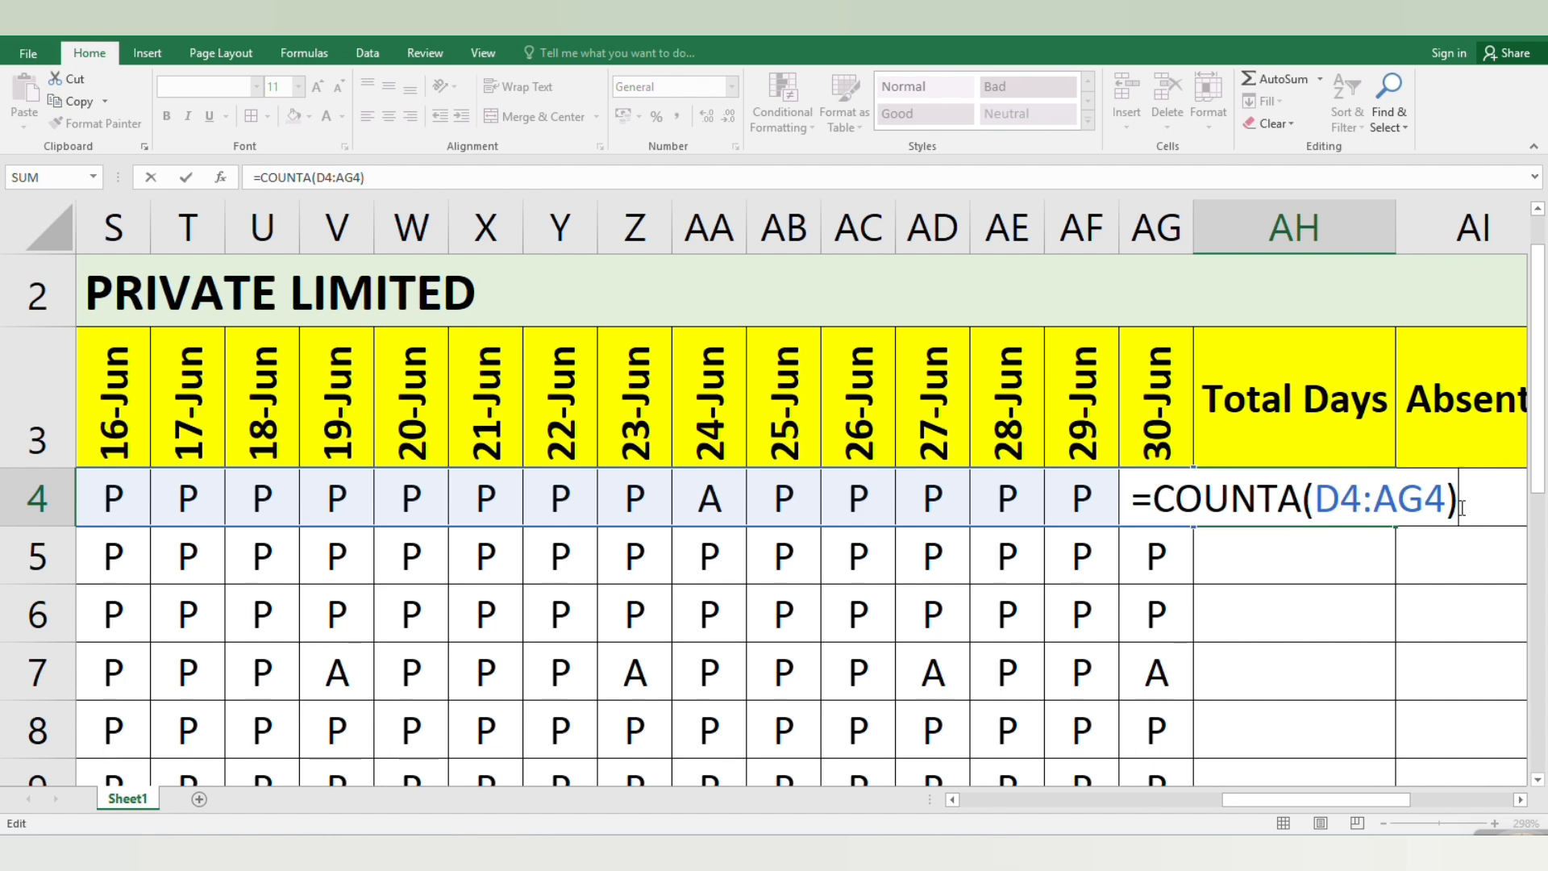
key(Return)
Step: Copy the Total Days formula from AH4 down to the last employee row, AH18
click(1338, 515)
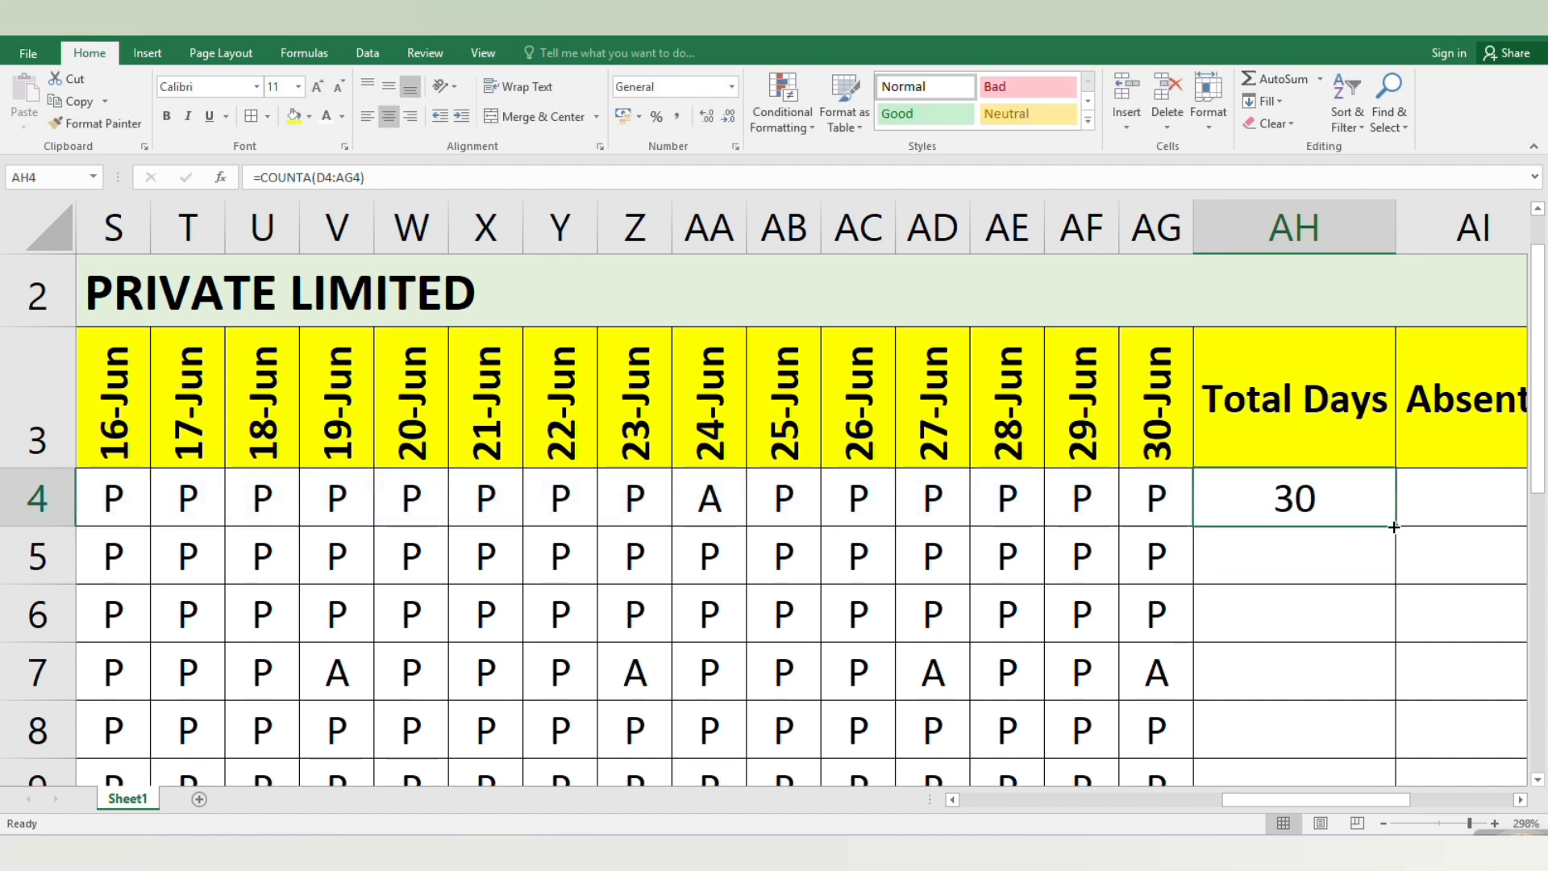
drag(1396, 526, 1377, 730)
scroll(1376, 726, up, 4)
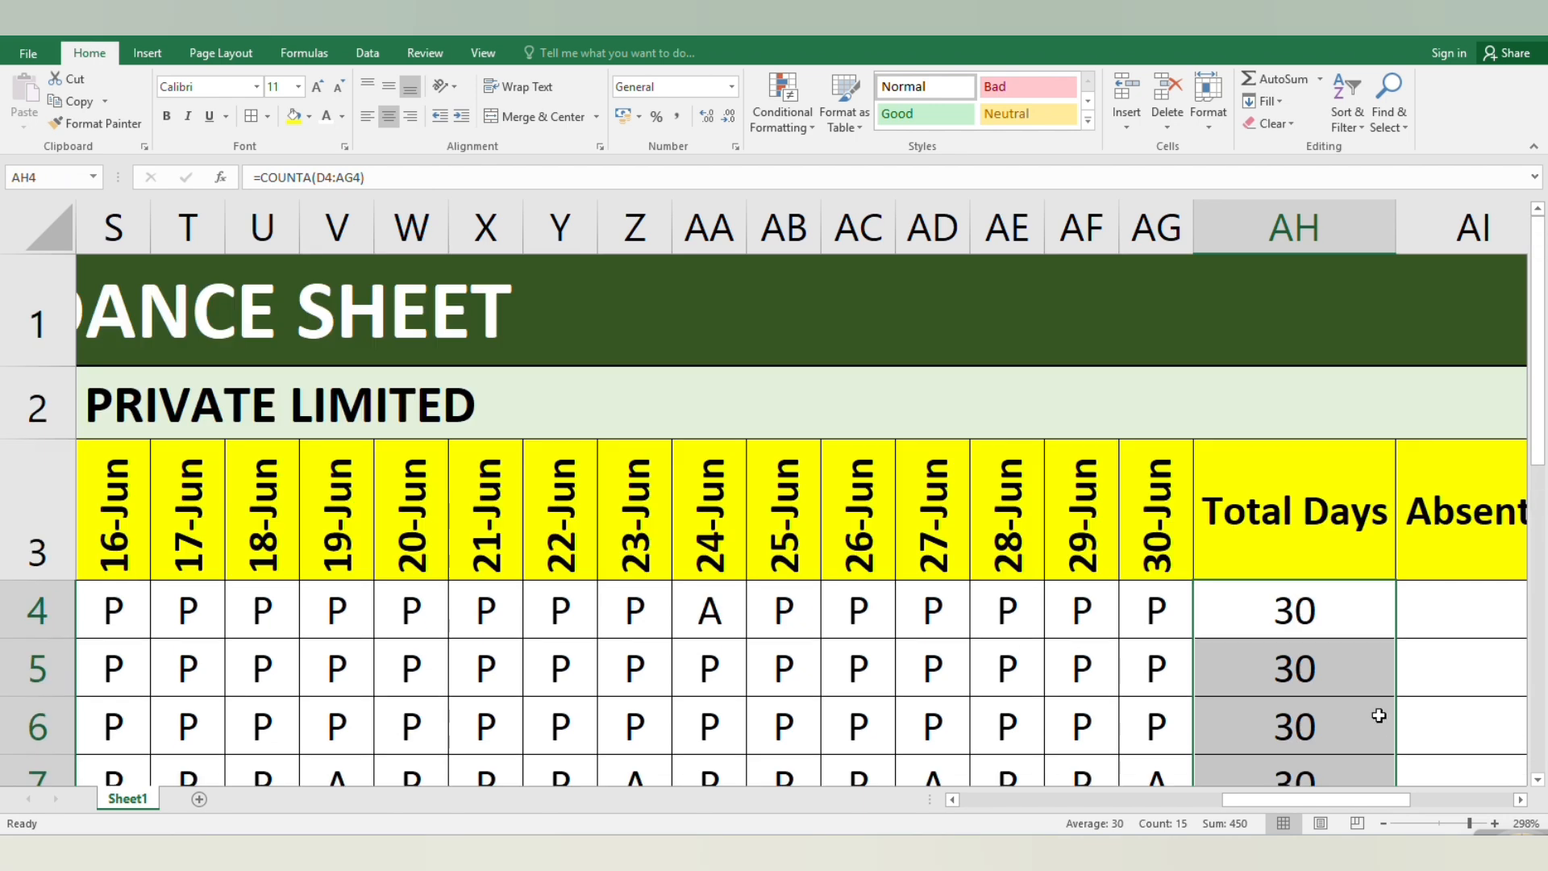
key(Right)
click(1321, 612)
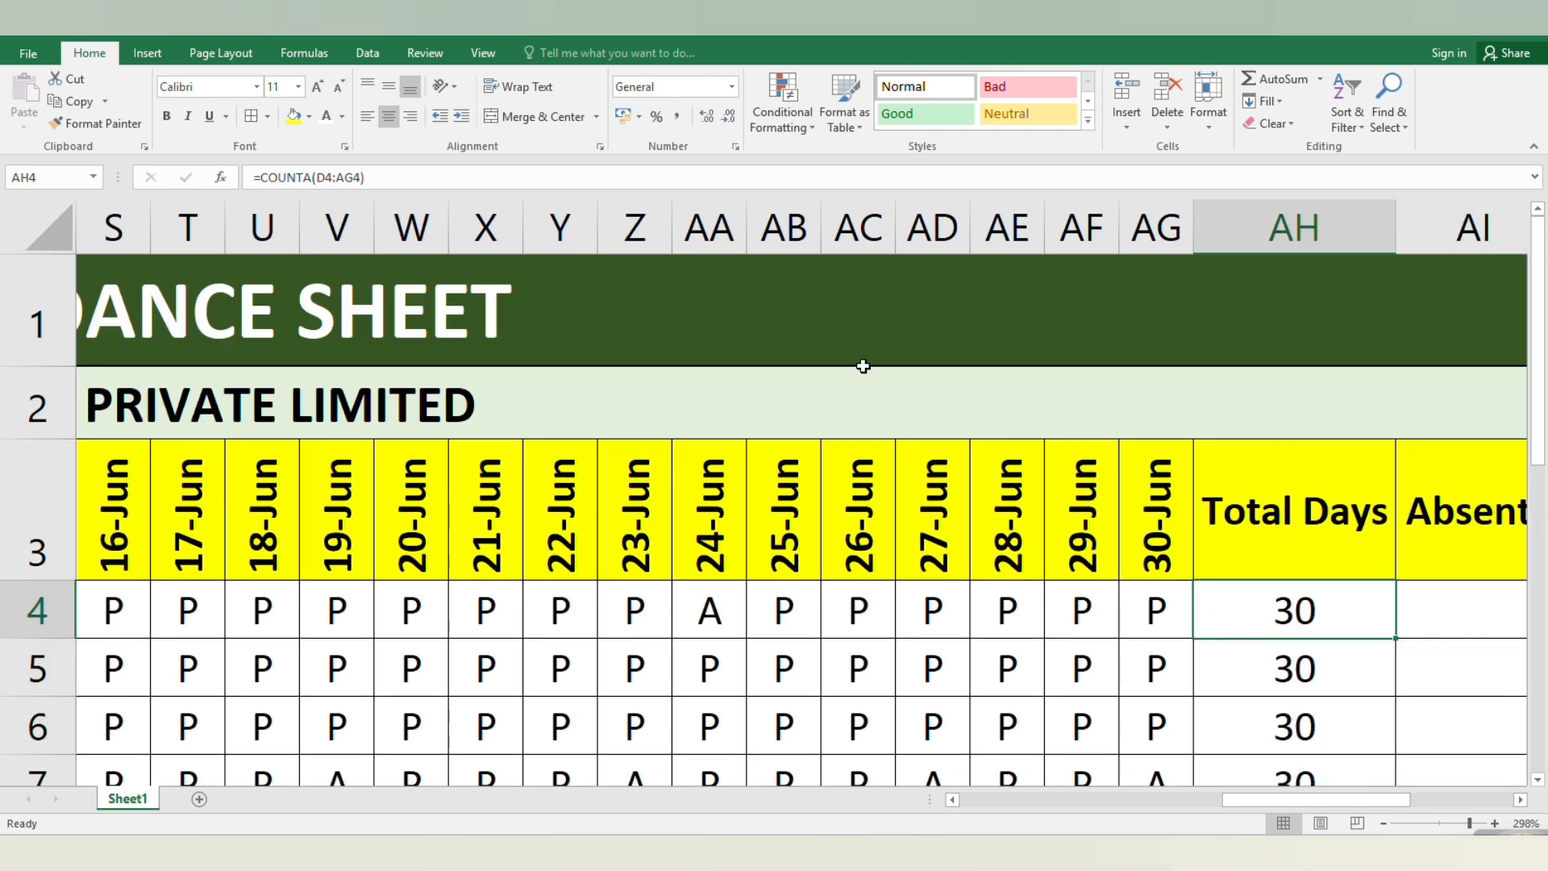
Step: Begin a COUNTIF formula in cell AI4 under Absent for the first employee
scroll(917, 542, right, 3)
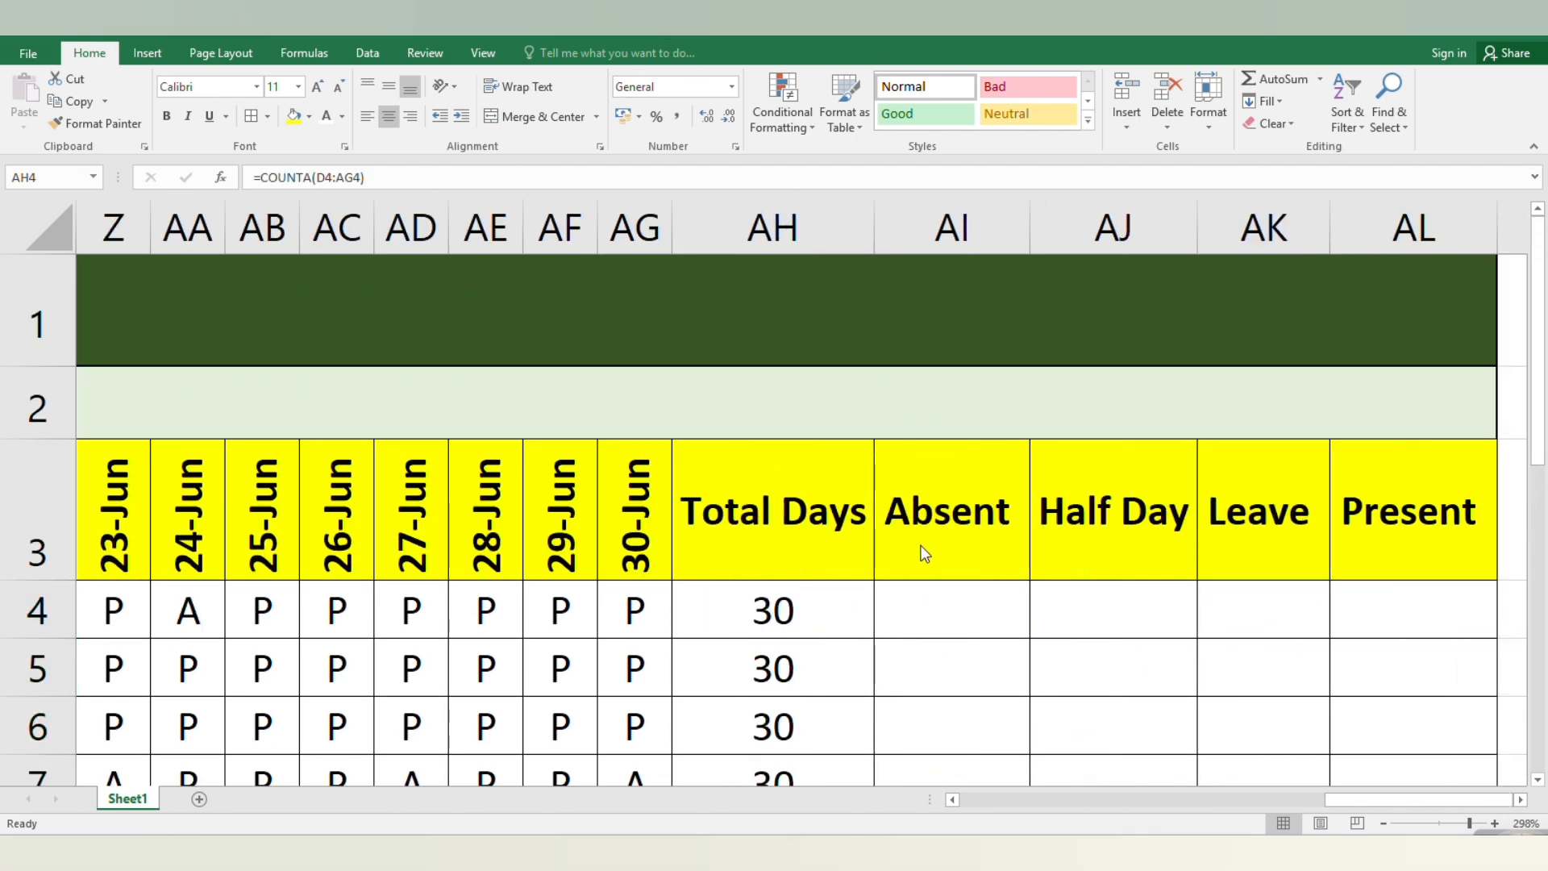
click(939, 613)
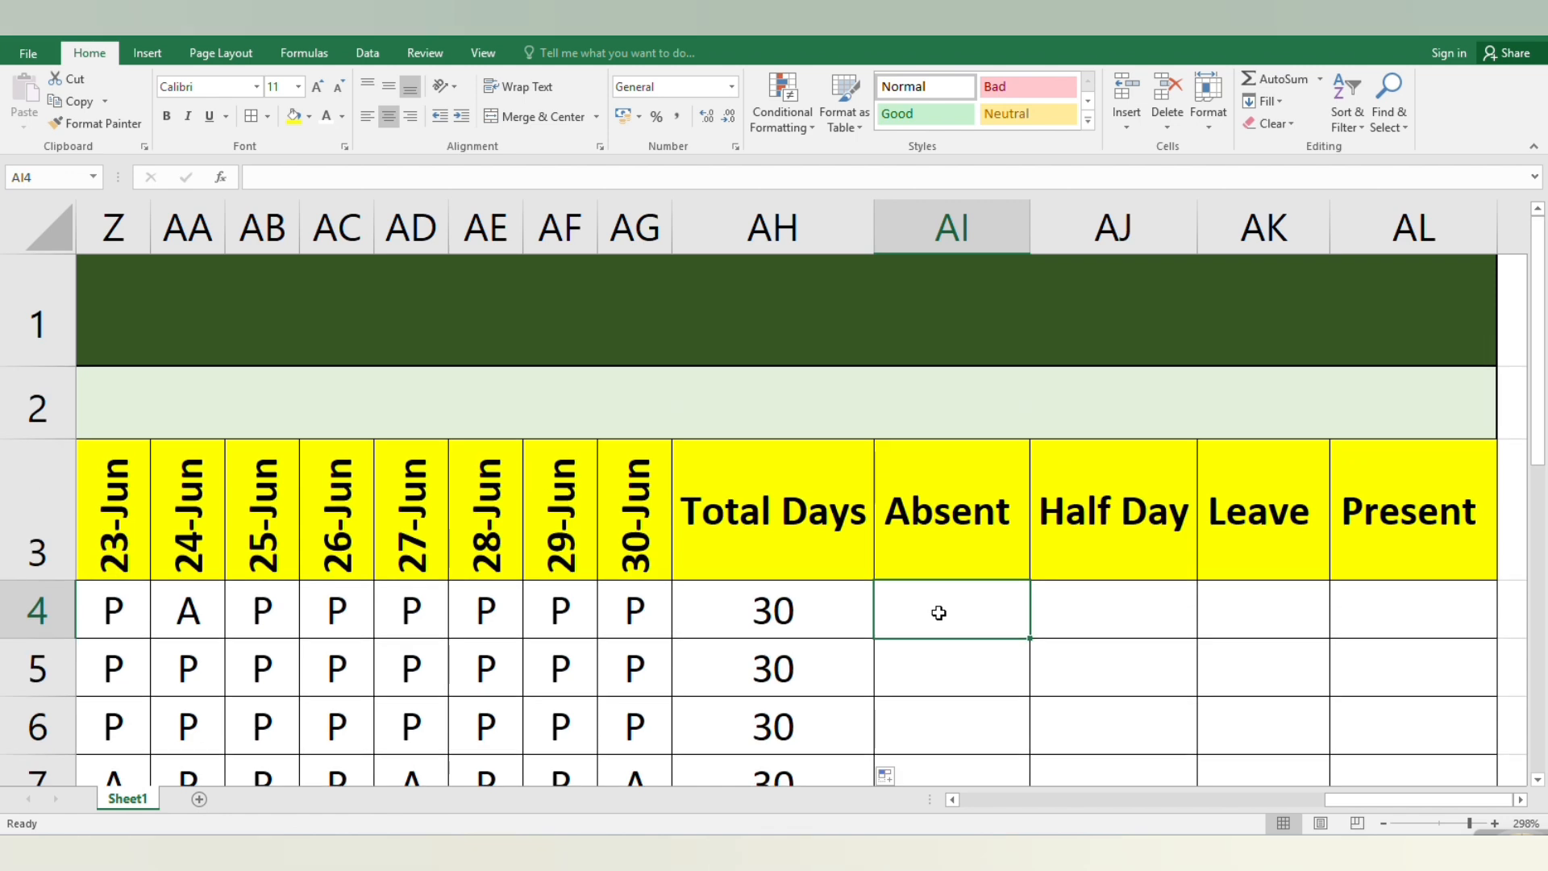
scroll(939, 613, down, 1)
scroll(940, 613, up, 1)
text(=CIUNT)
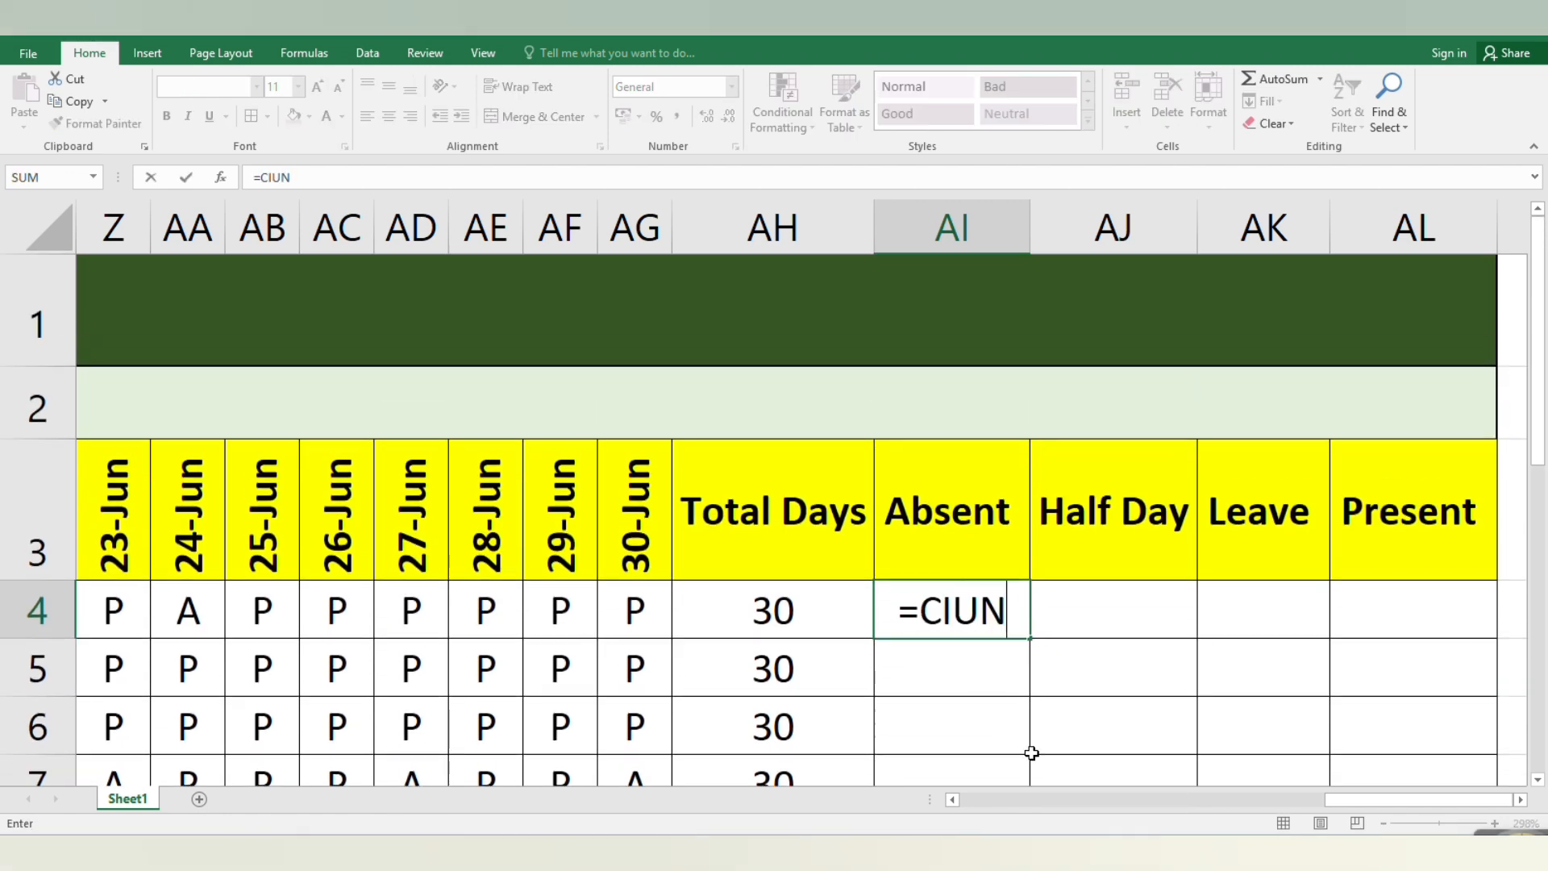
key(BackSpace)
key(BackSpace)
key(BackSpace)
key(BackSpace)
text(ou)
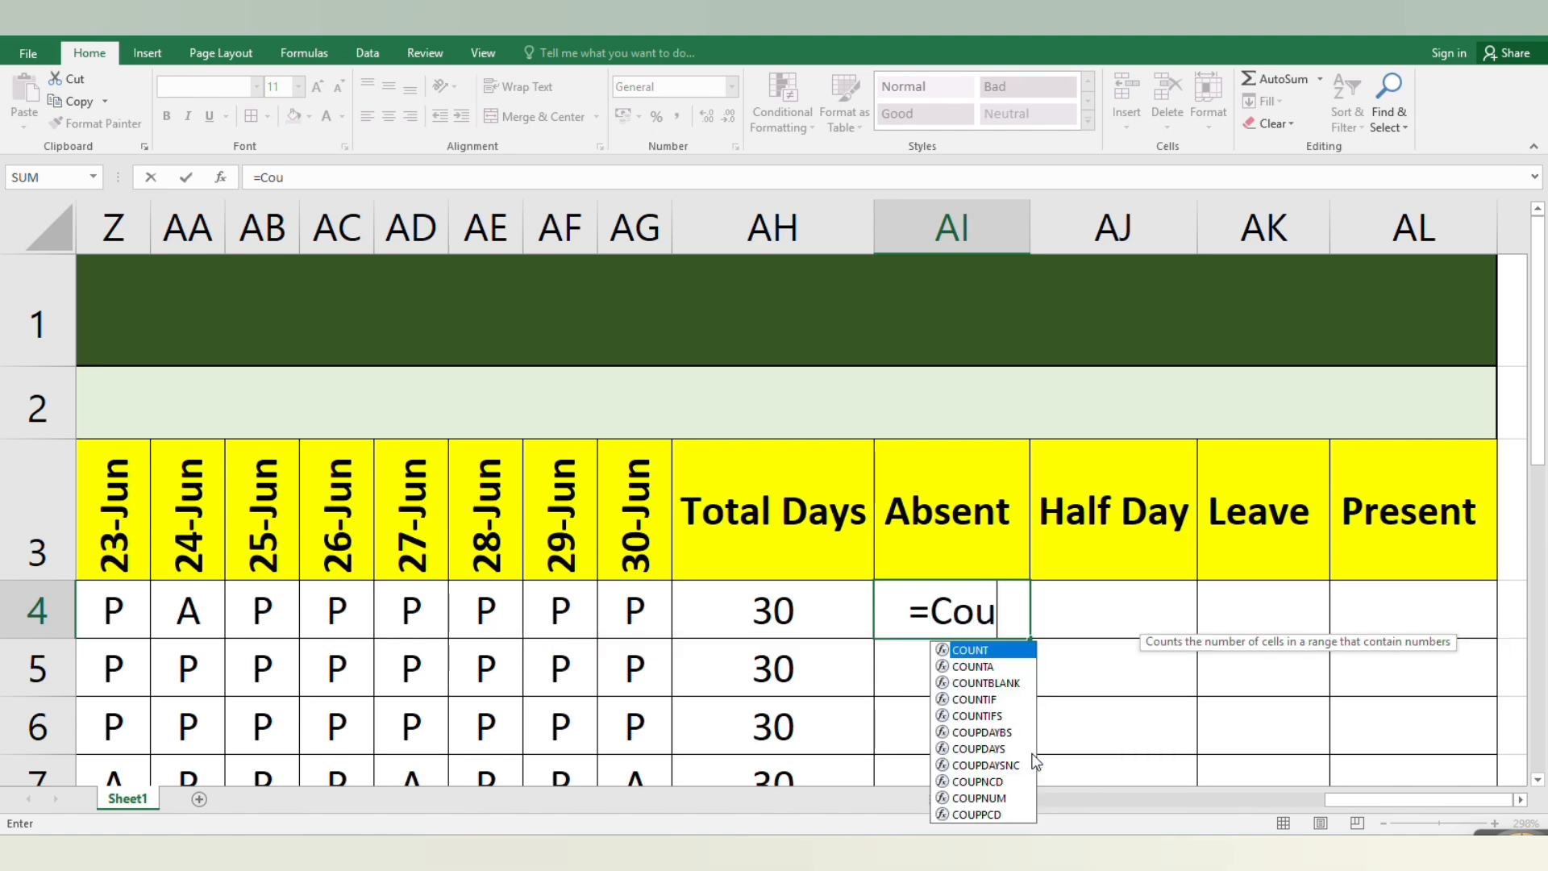
text(ntif)
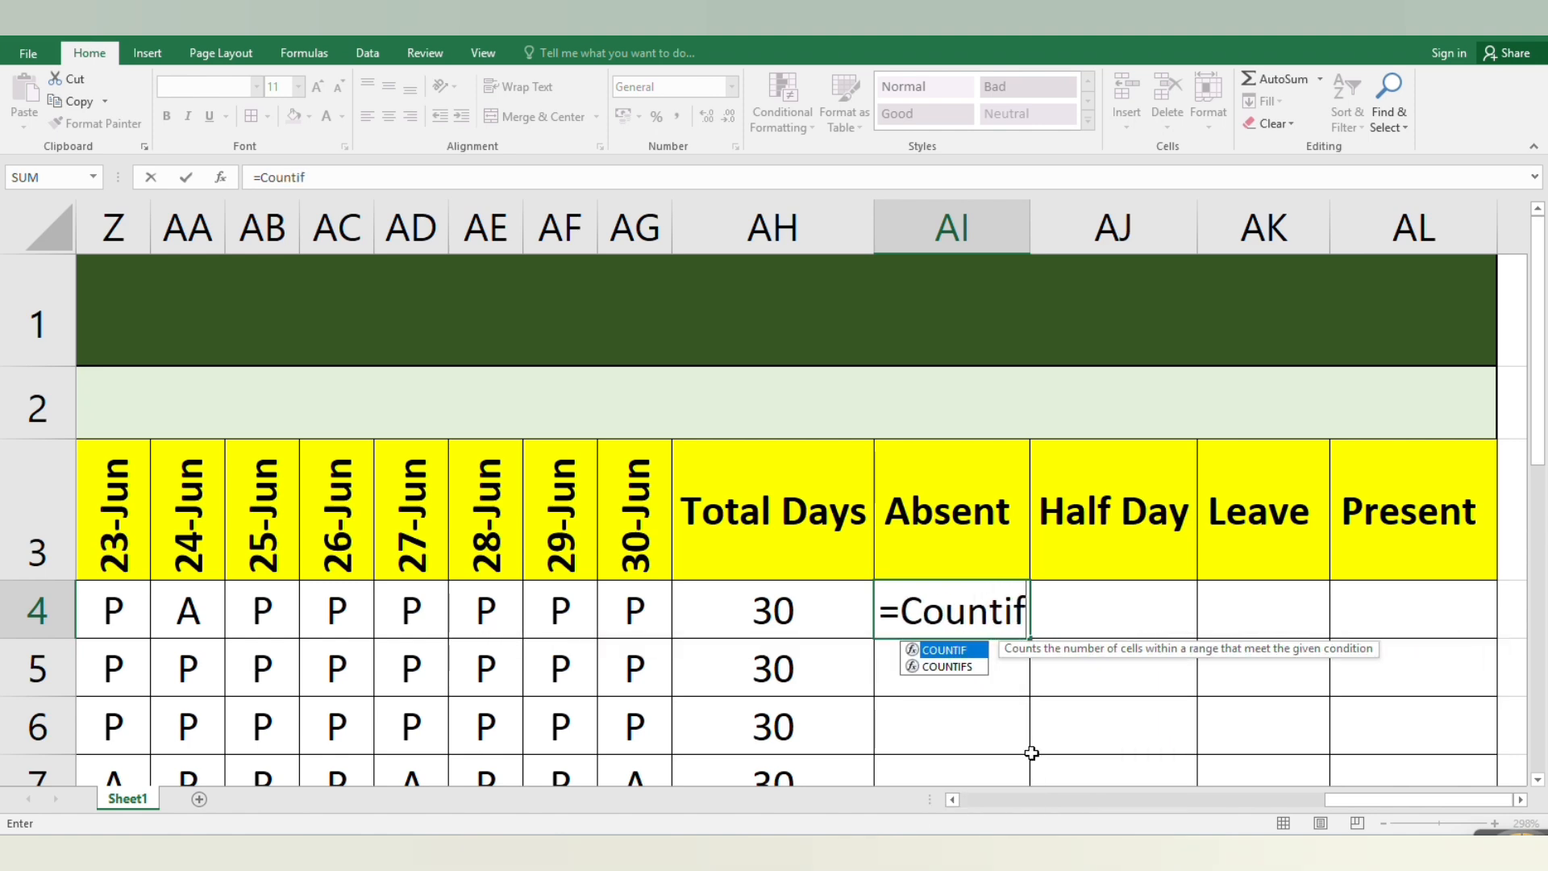
text(()
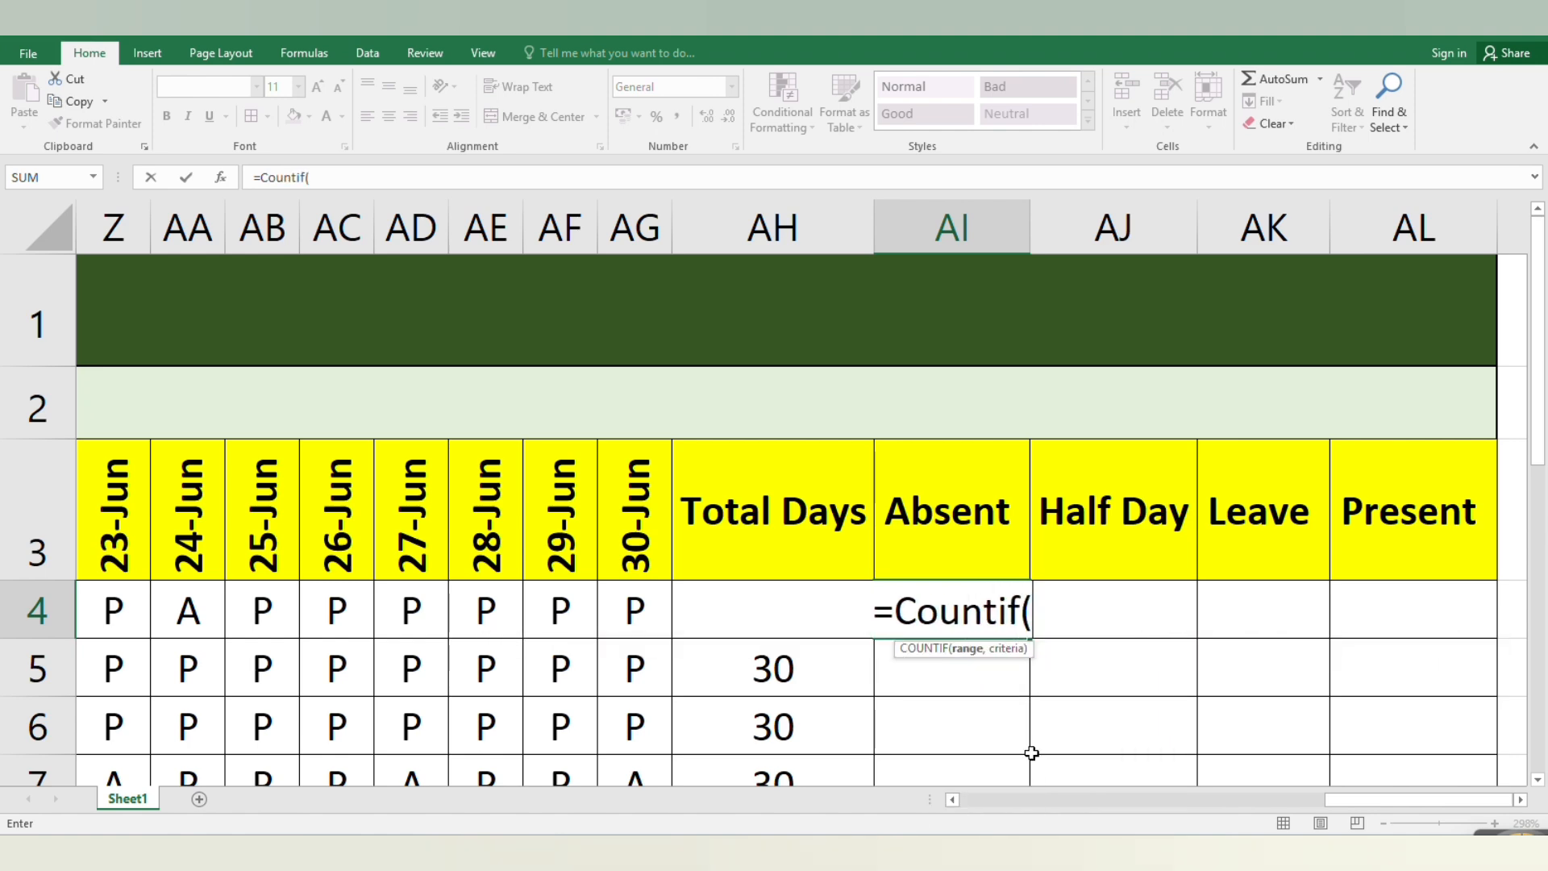
Step: Give the COUNTIF formula in AI4 the range D4:AH4 and add its closing parenthesis
click(611, 616)
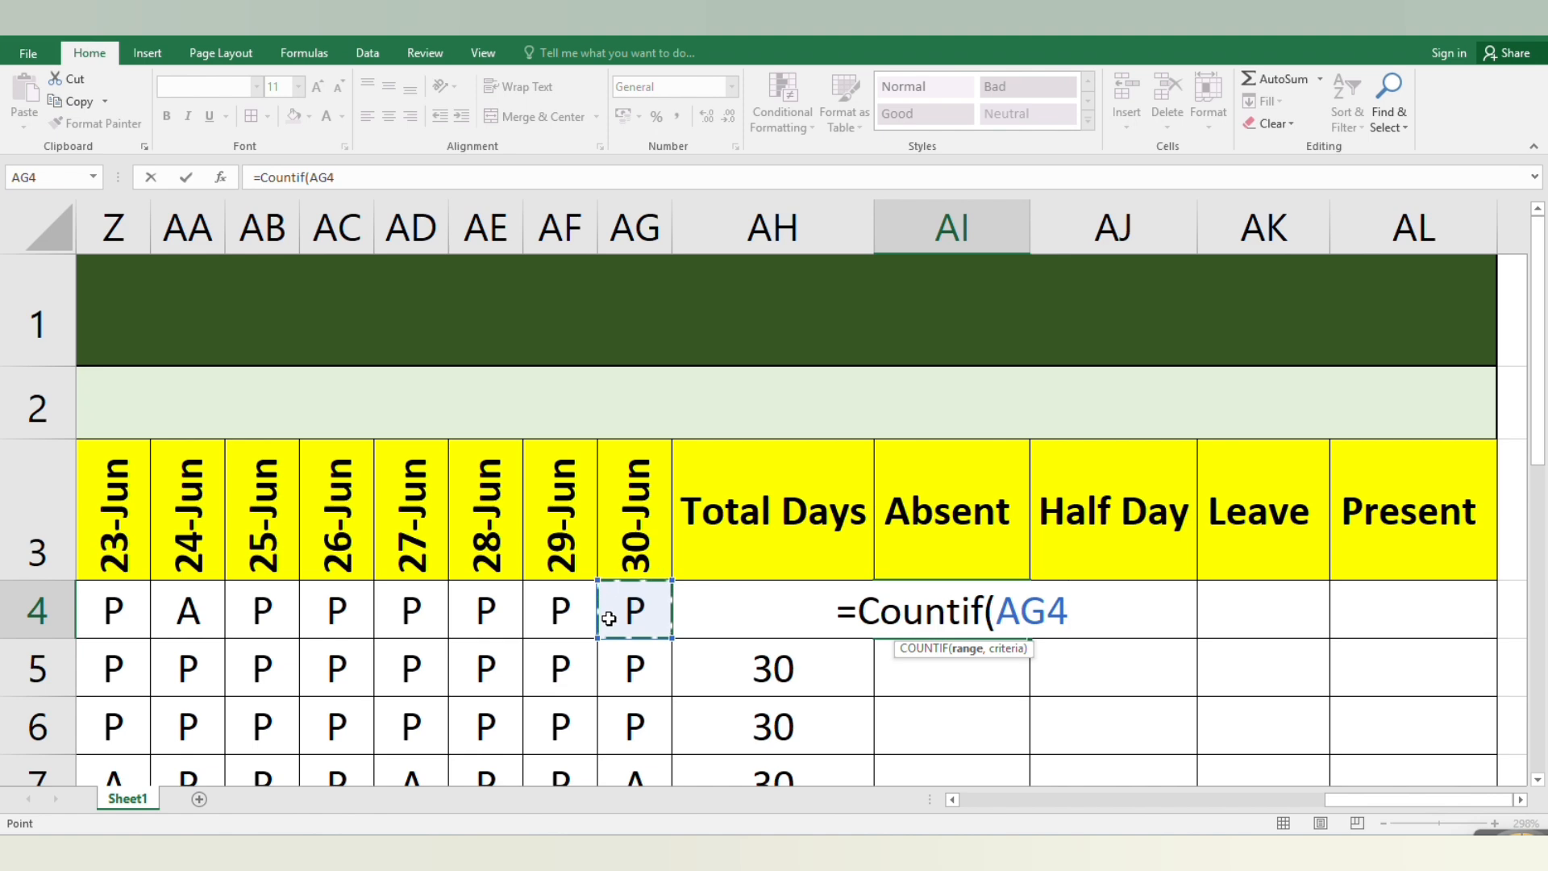
key(ctrl+shift+Left)
click(767, 610)
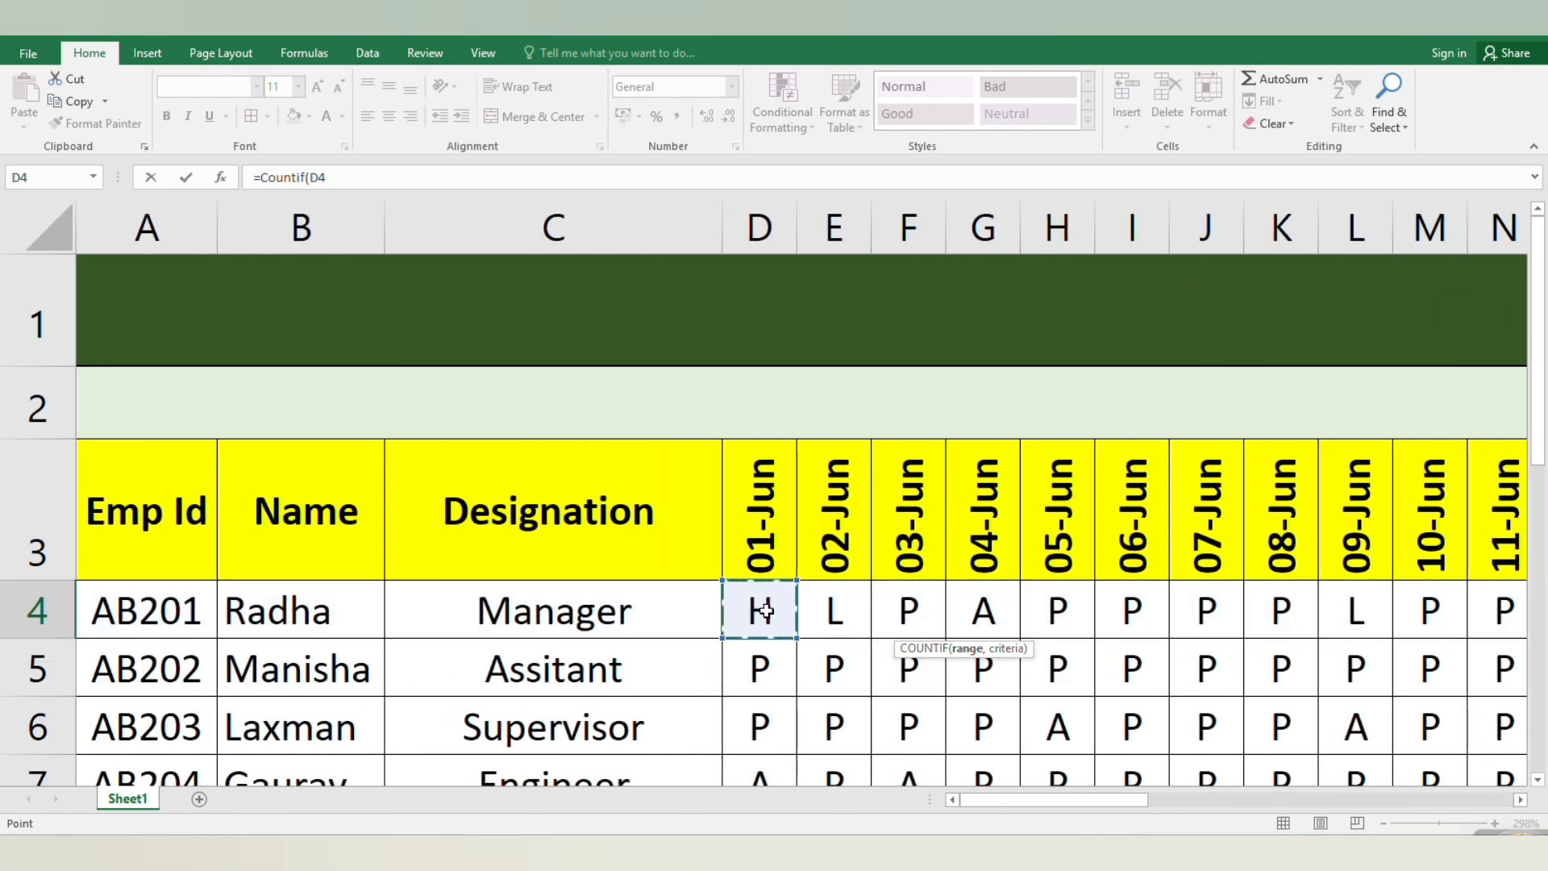
key(ctrl+shift+Right)
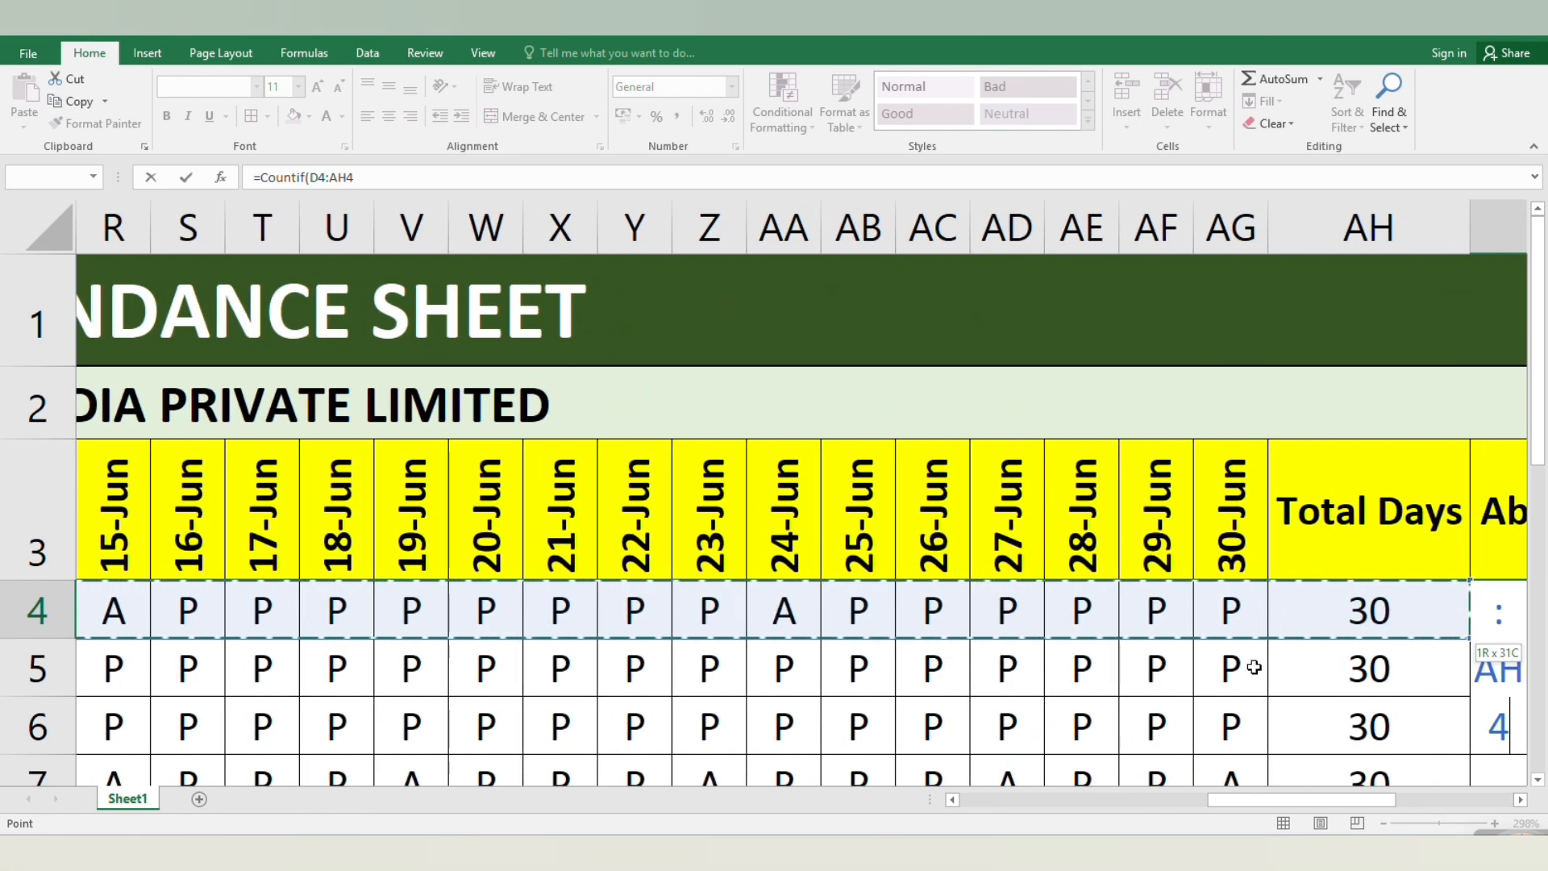
drag(1316, 798, 1377, 794)
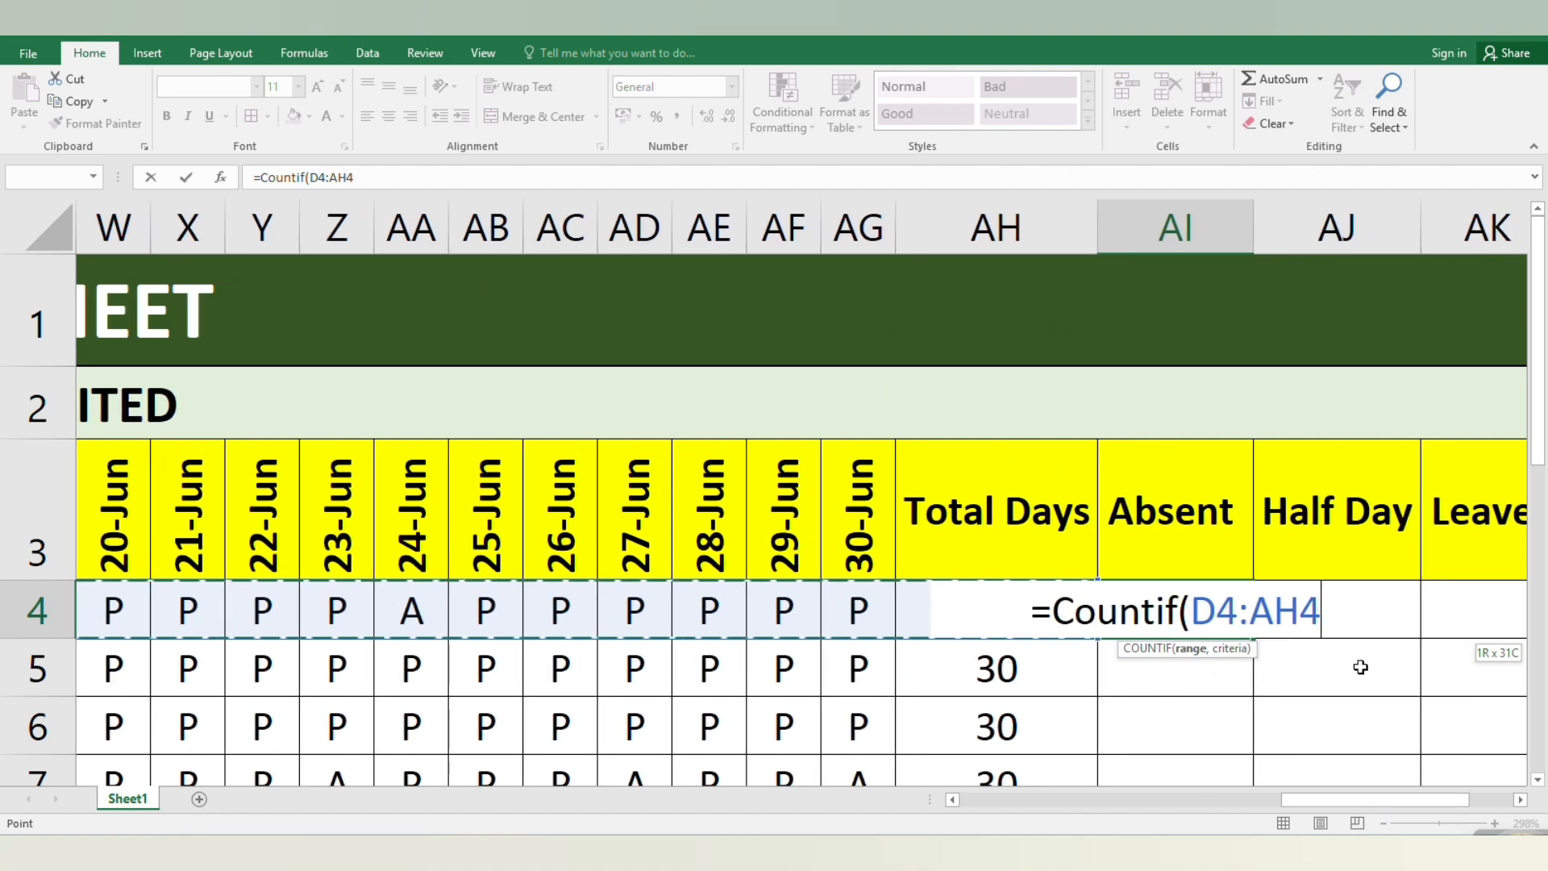
text())
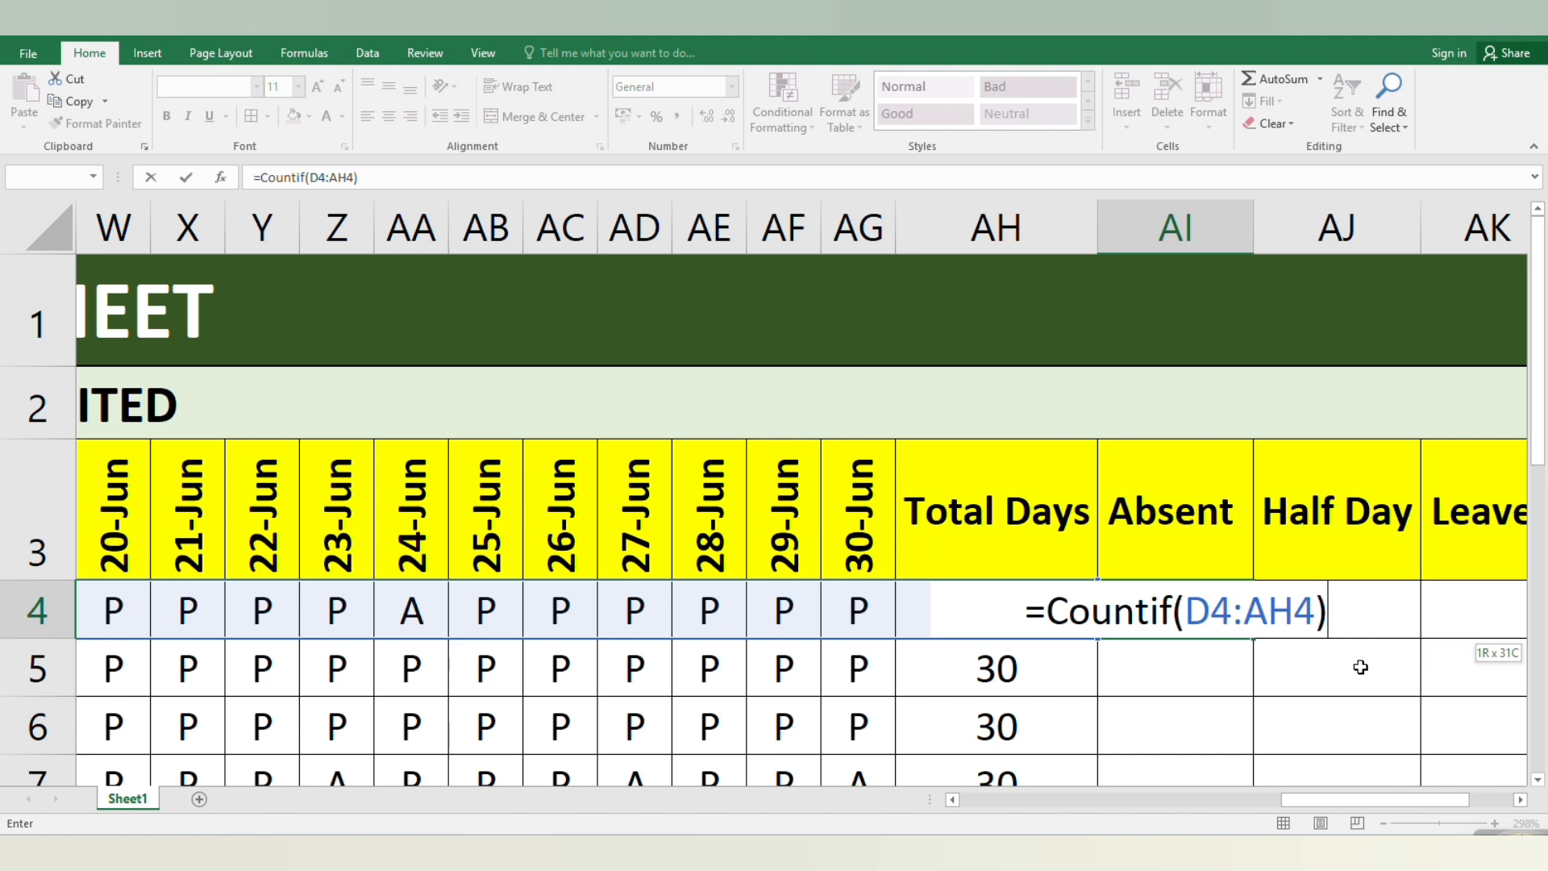
Step: Change the end of the COUNTIF range in AI4 to AG4 so the formula covers D4:AG4
click(1317, 617)
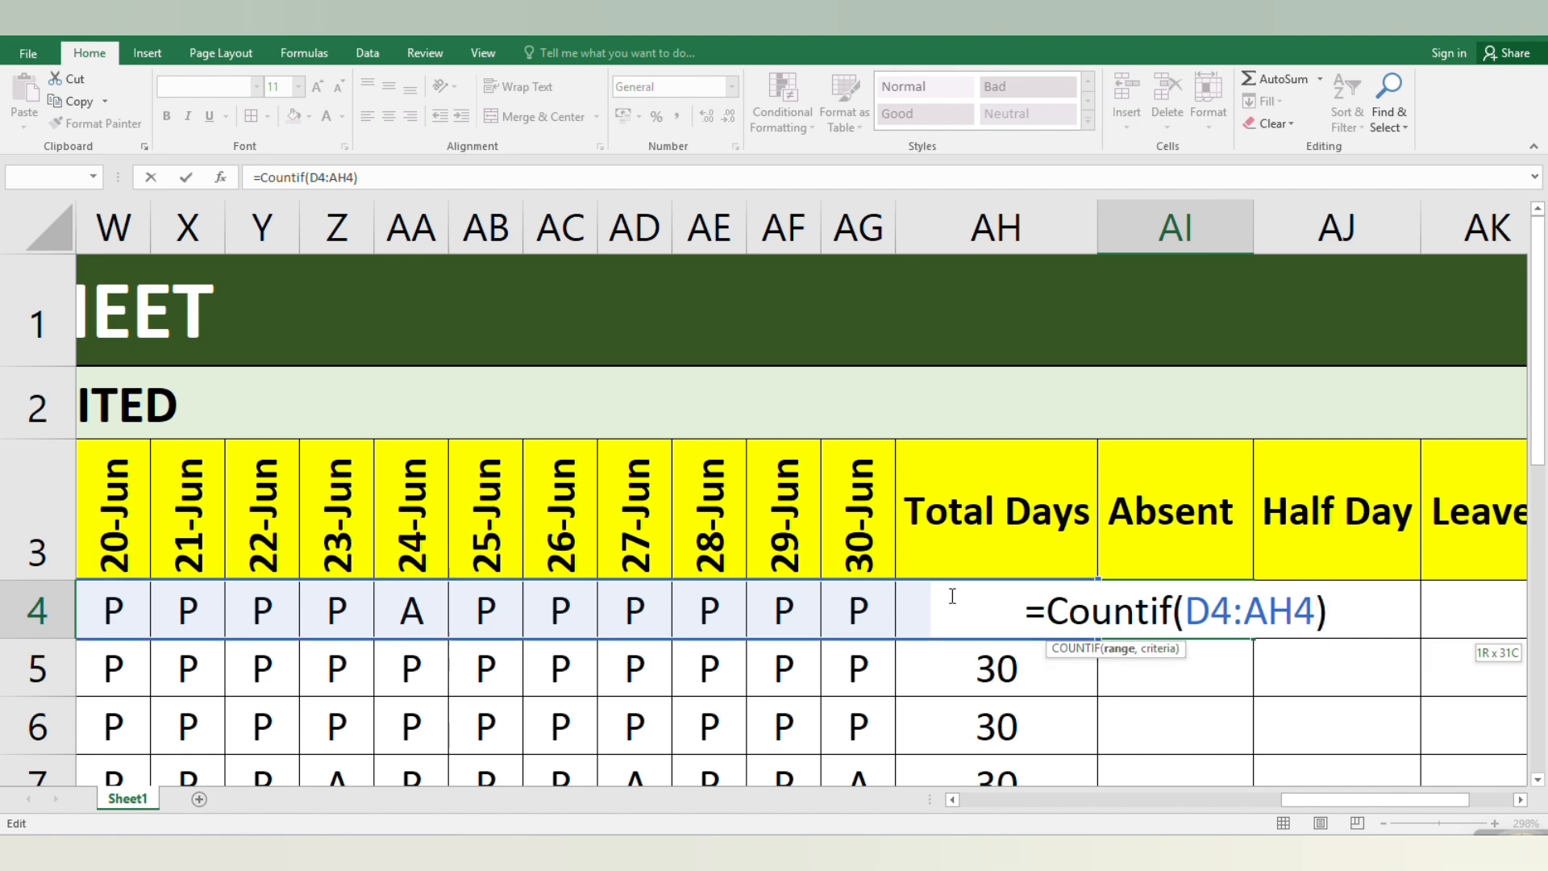
key(BackSpace)
key(BackSpace)
key(BackSpace)
key(BackSpace)
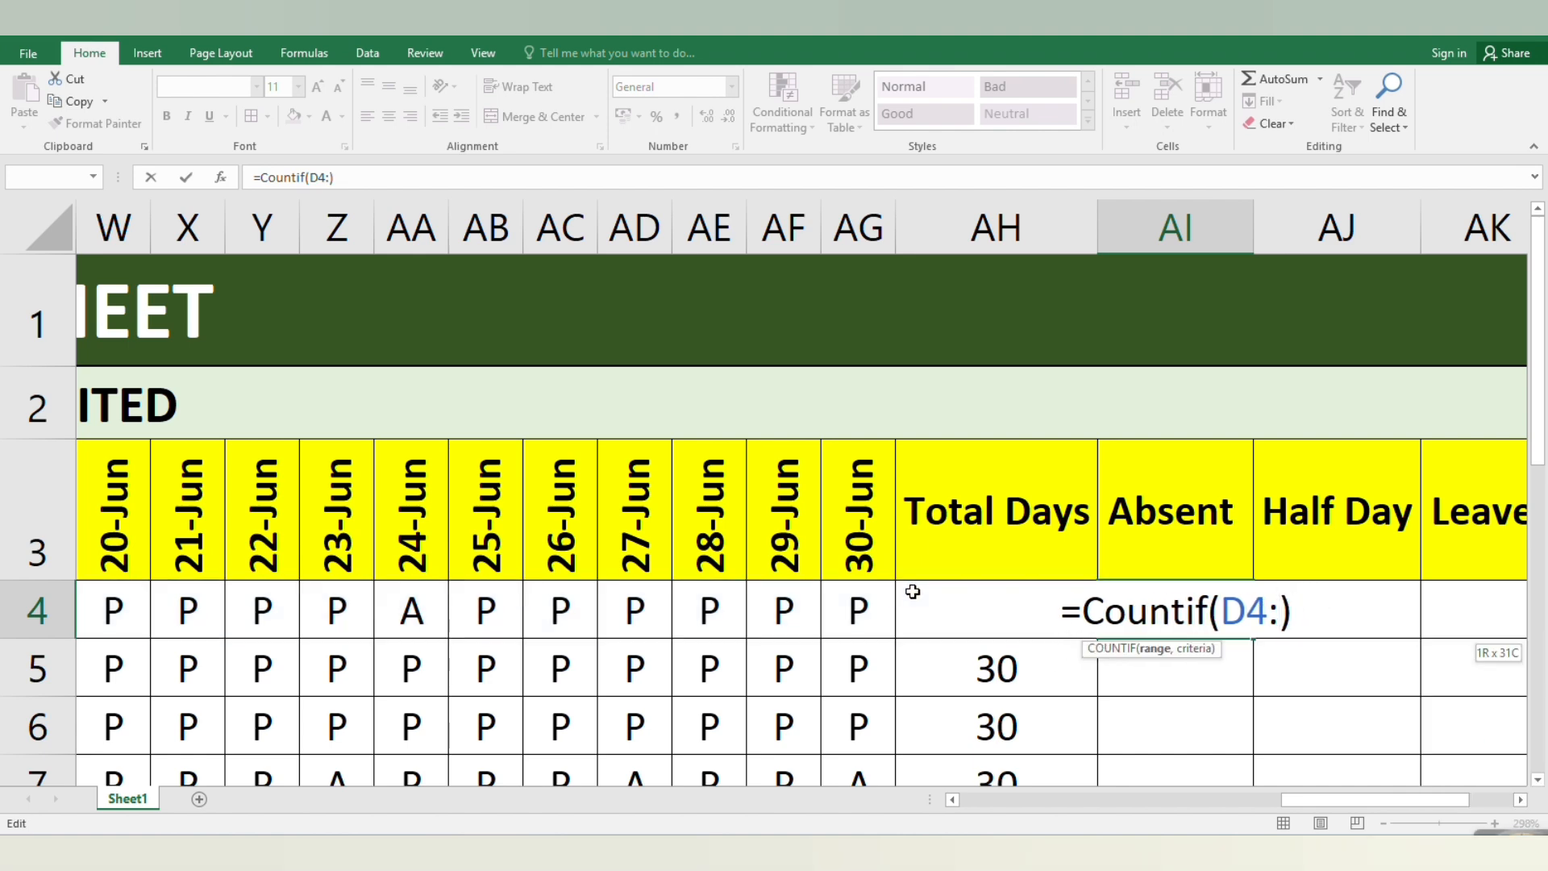
text(a)
key(BackSpace)
text(AG)
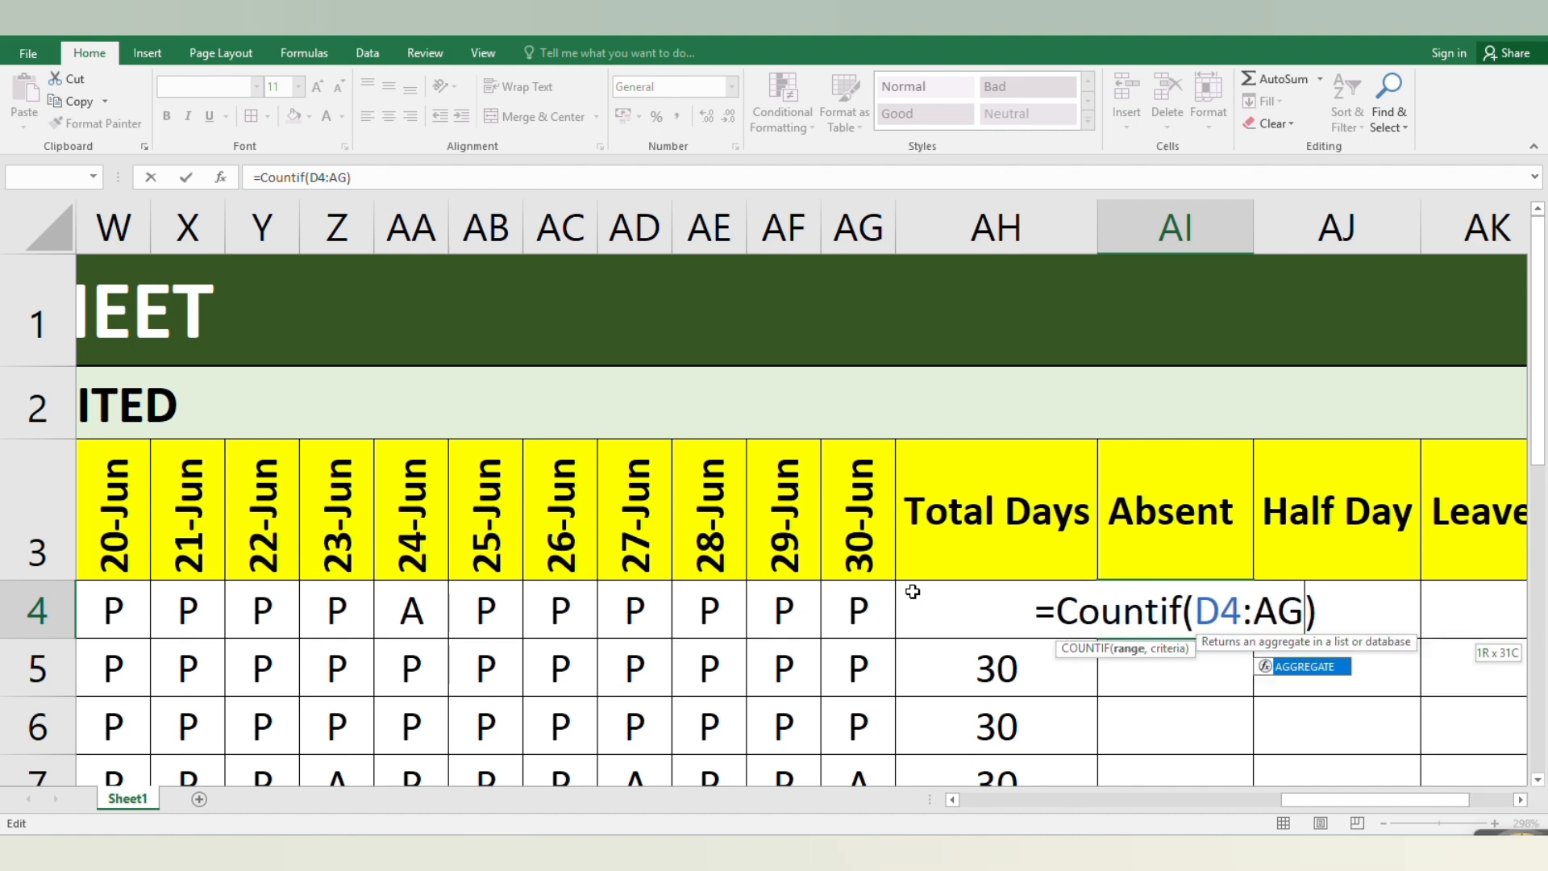
text(4)
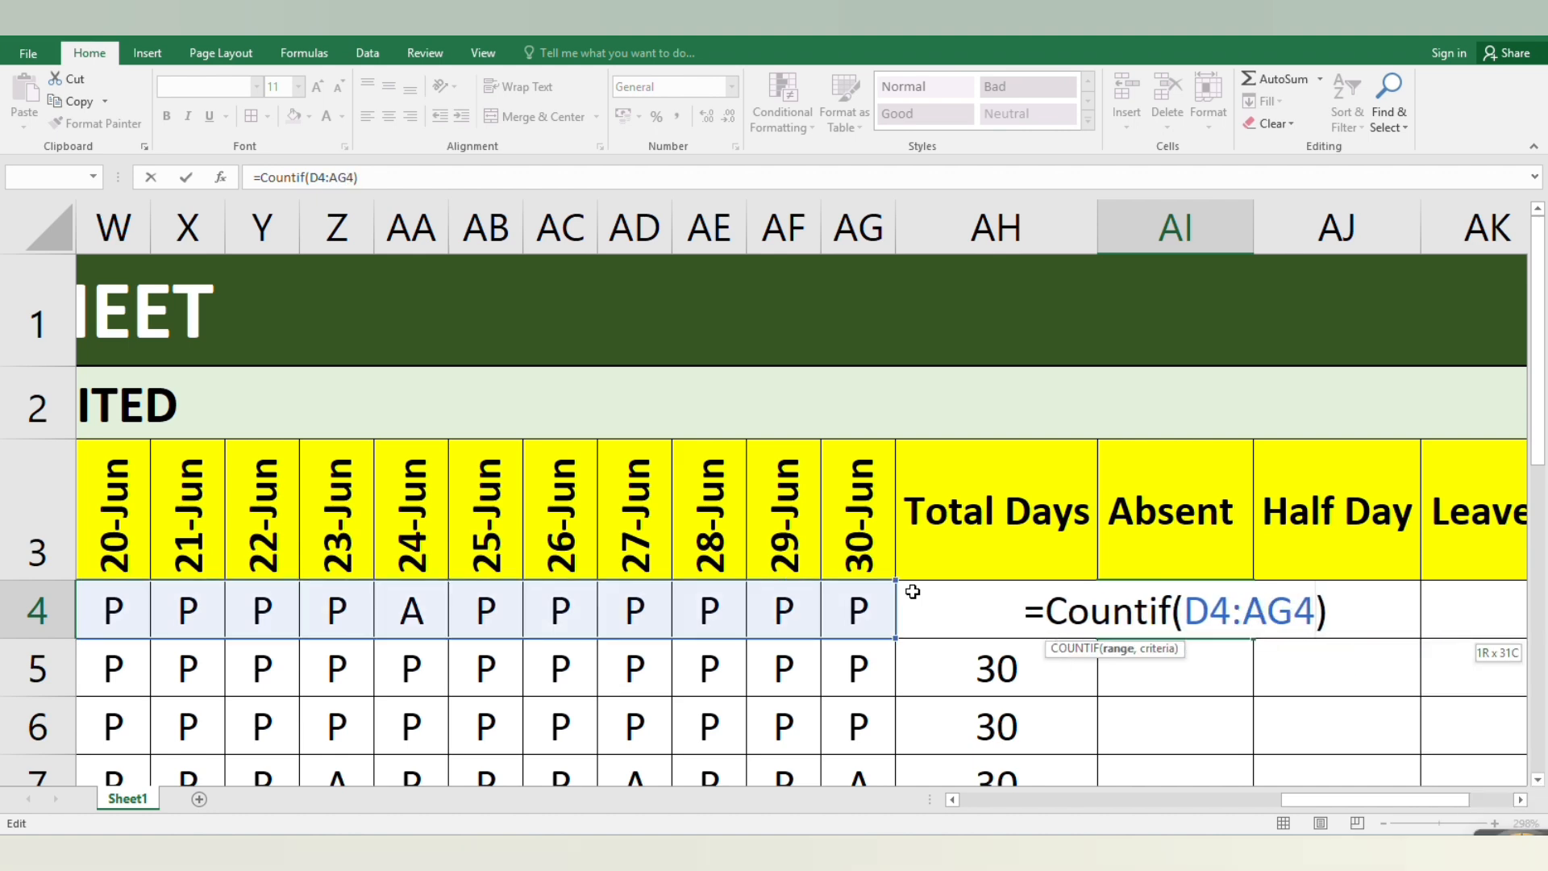
Step: Try to enter the COUNTIF formula in AI4 with only the range D4:AG4 and no criterion
text())
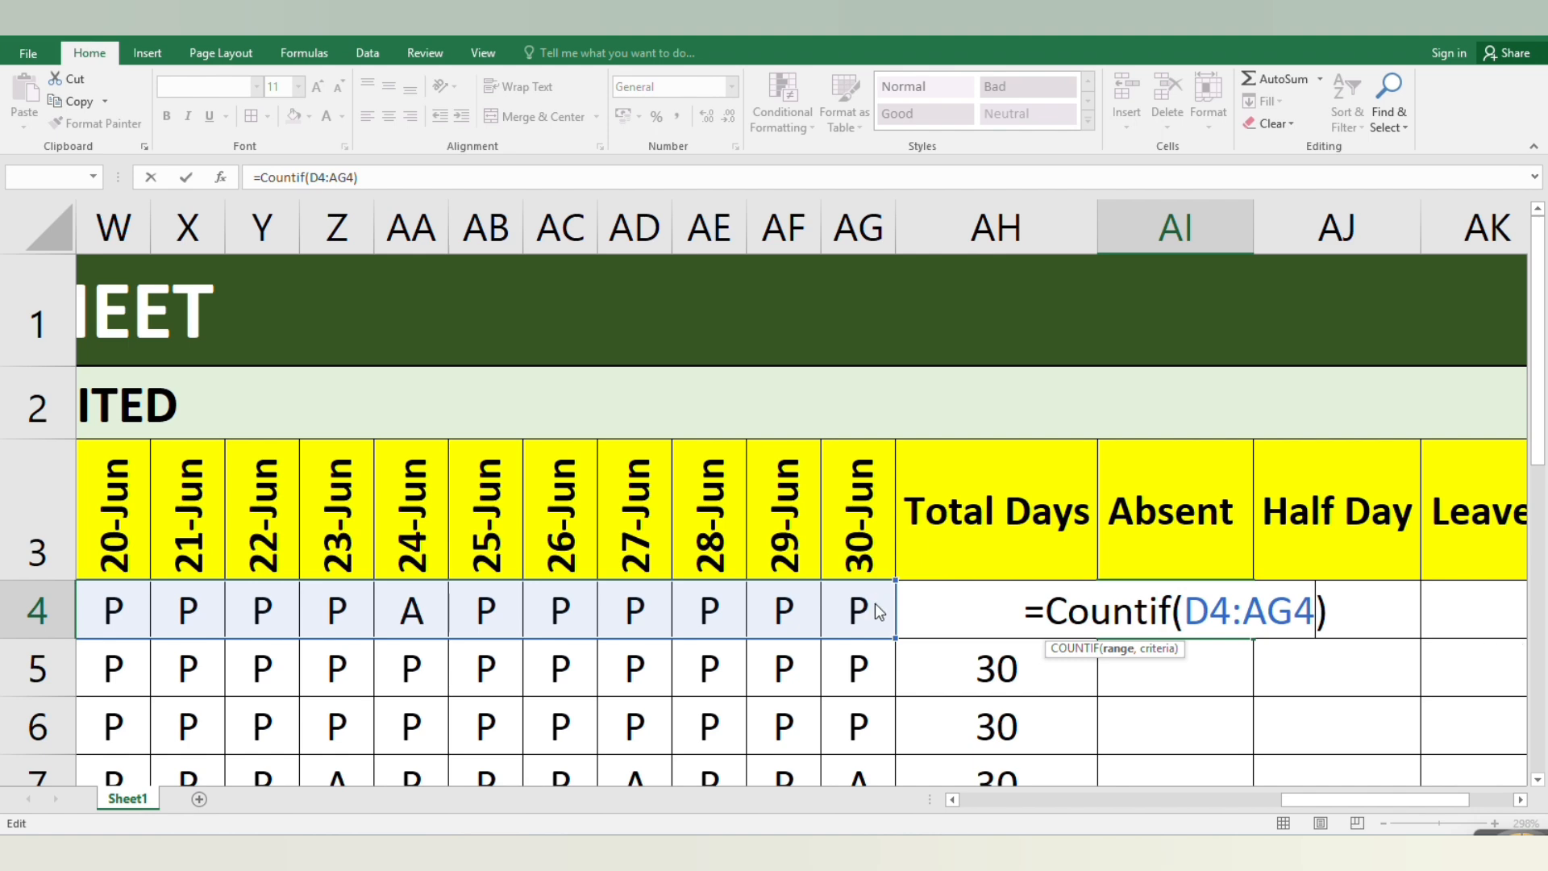
key(Return)
click(934, 408)
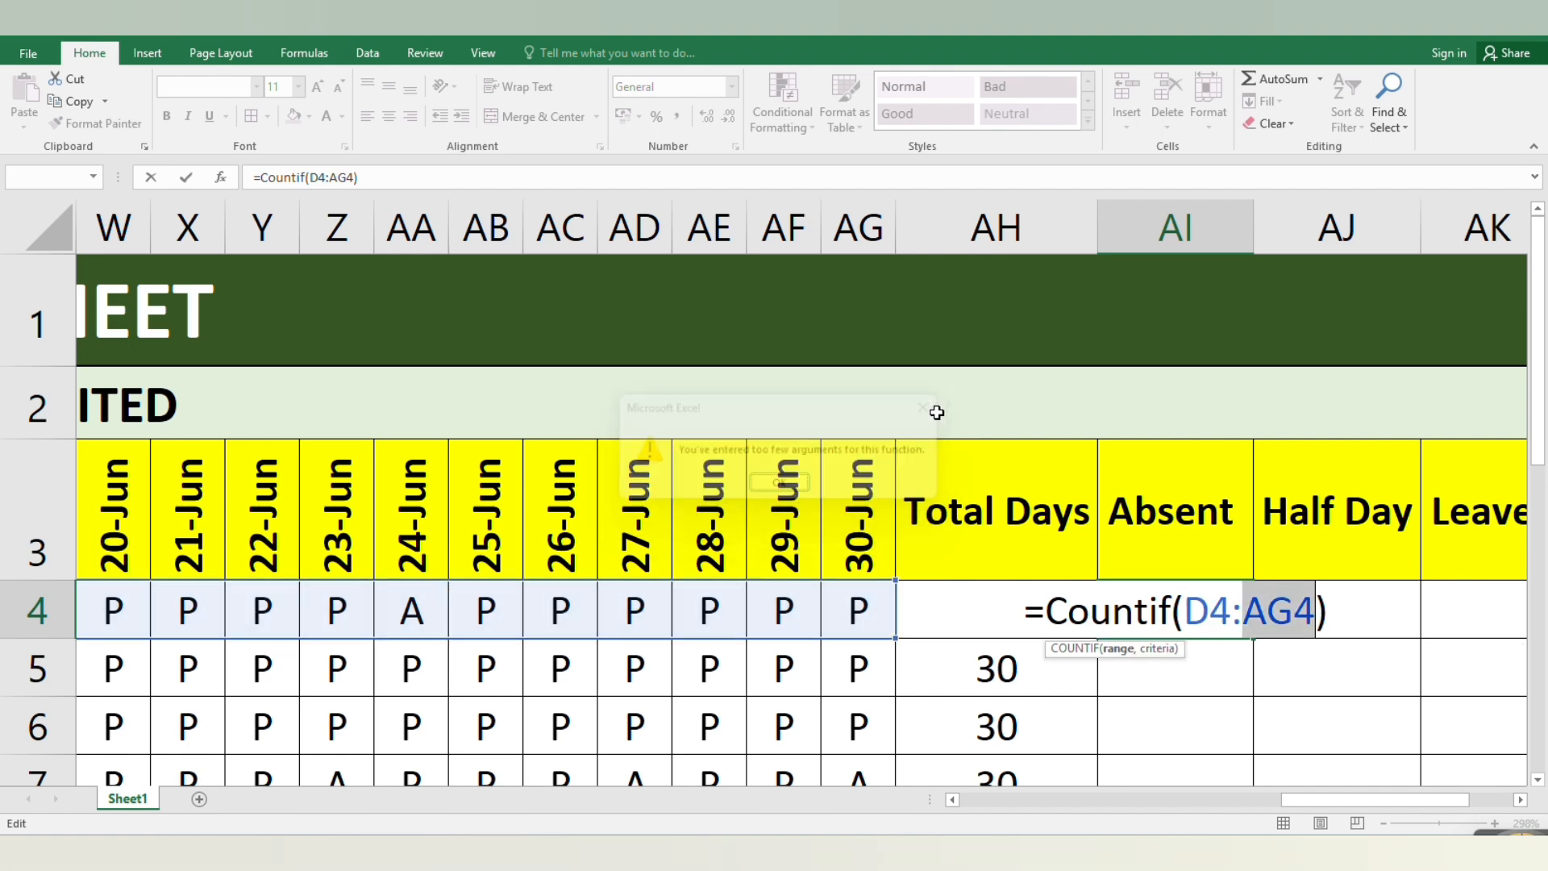
click(1329, 612)
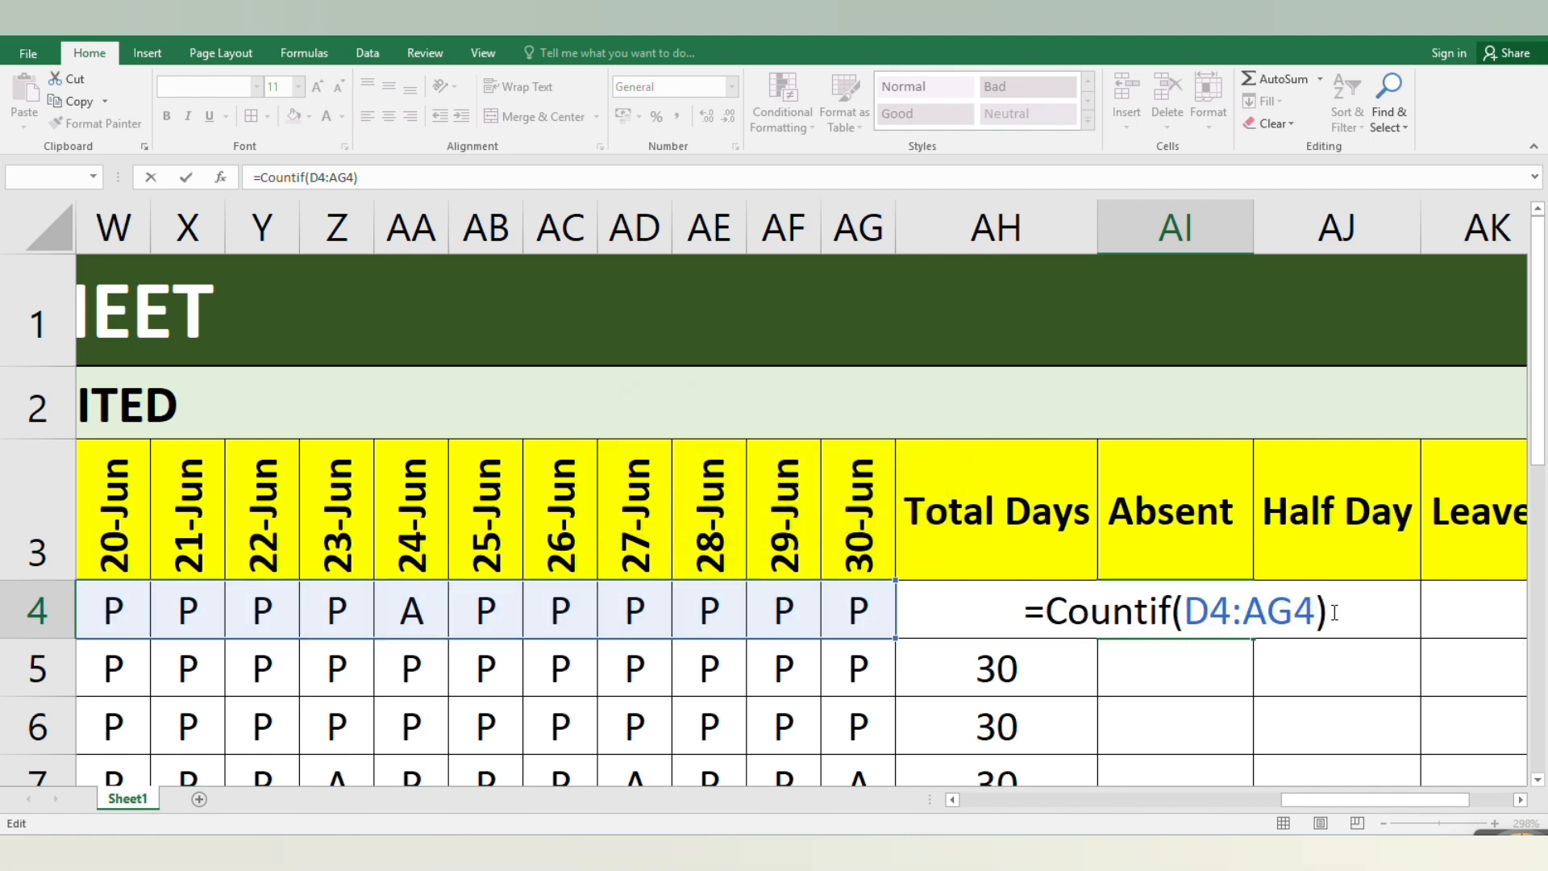
key(Return)
click(933, 406)
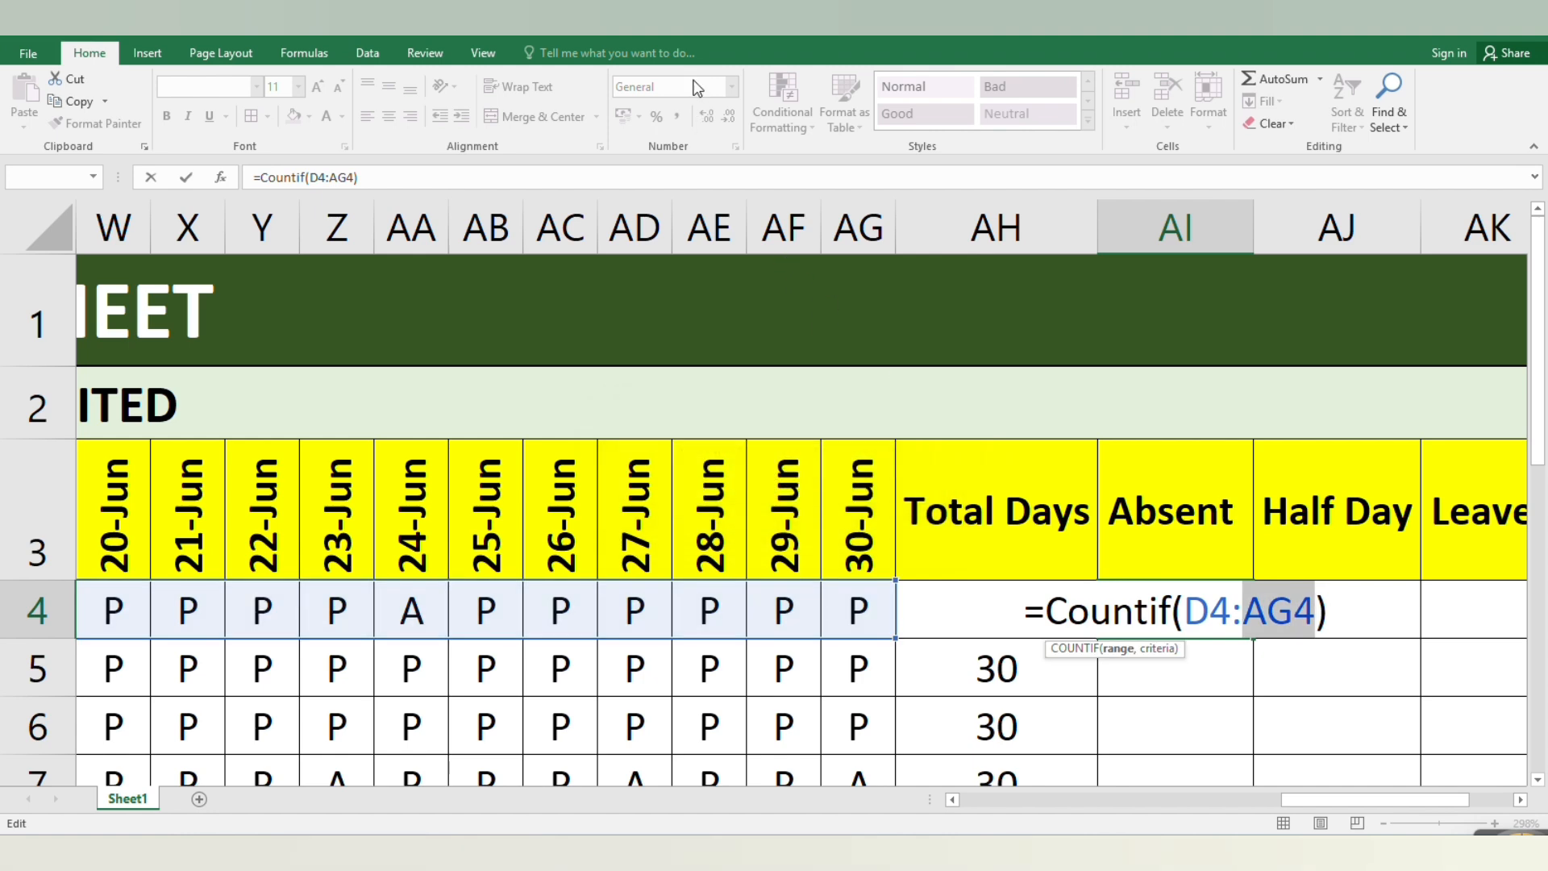
Step: Add the criterion "A" after the range in AI4 and enter the formula as =COUNTIF(D4:AG4,"A")
click(1319, 610)
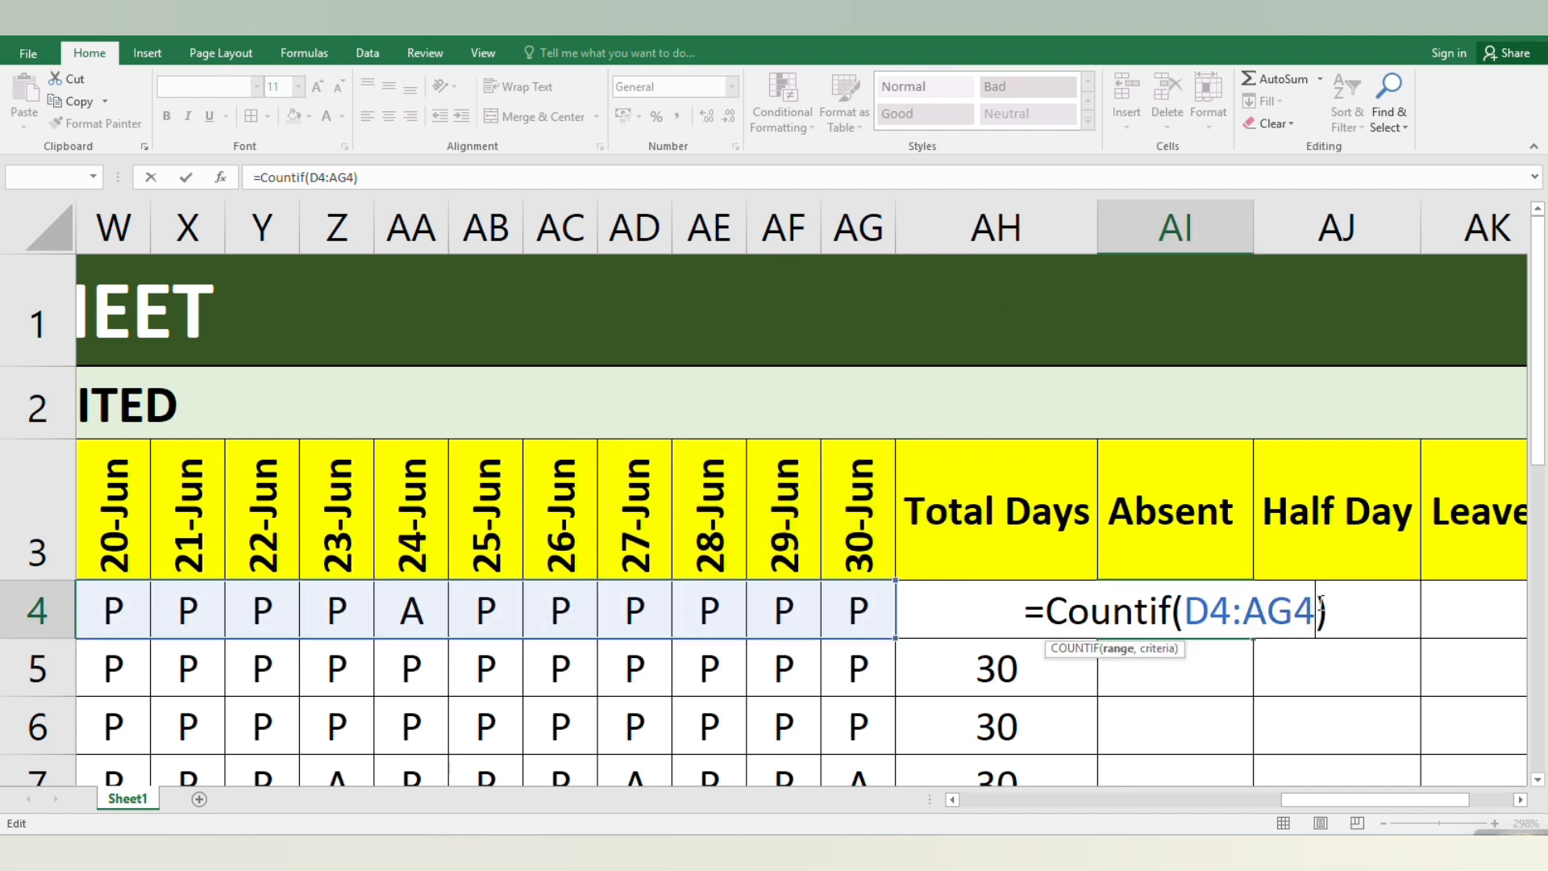
text(,)
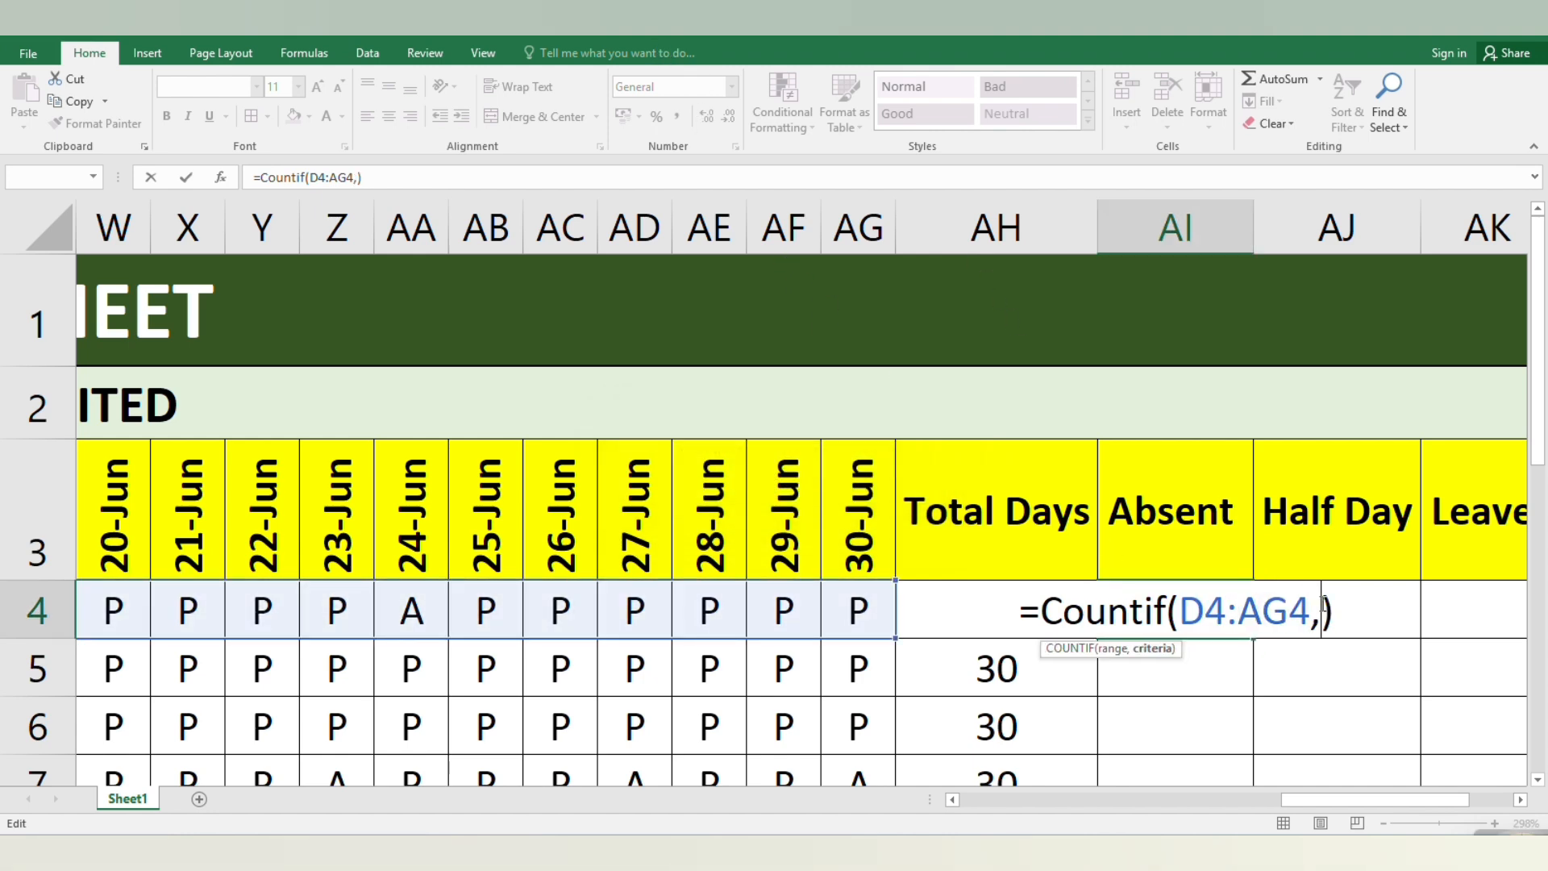
text(")
text(a)
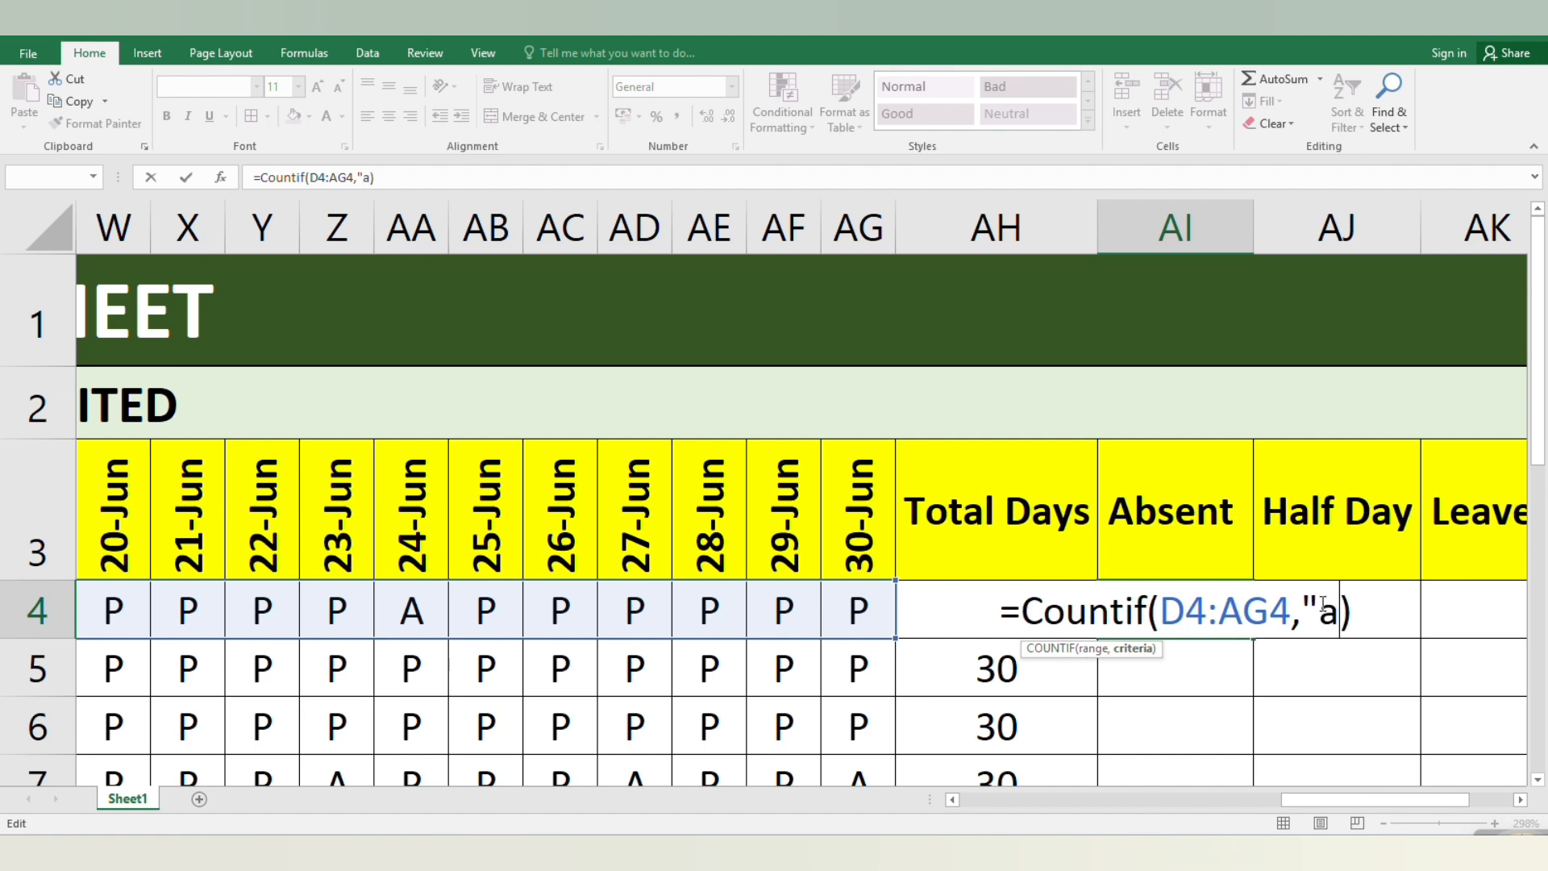
key(BackSpace)
text(A")
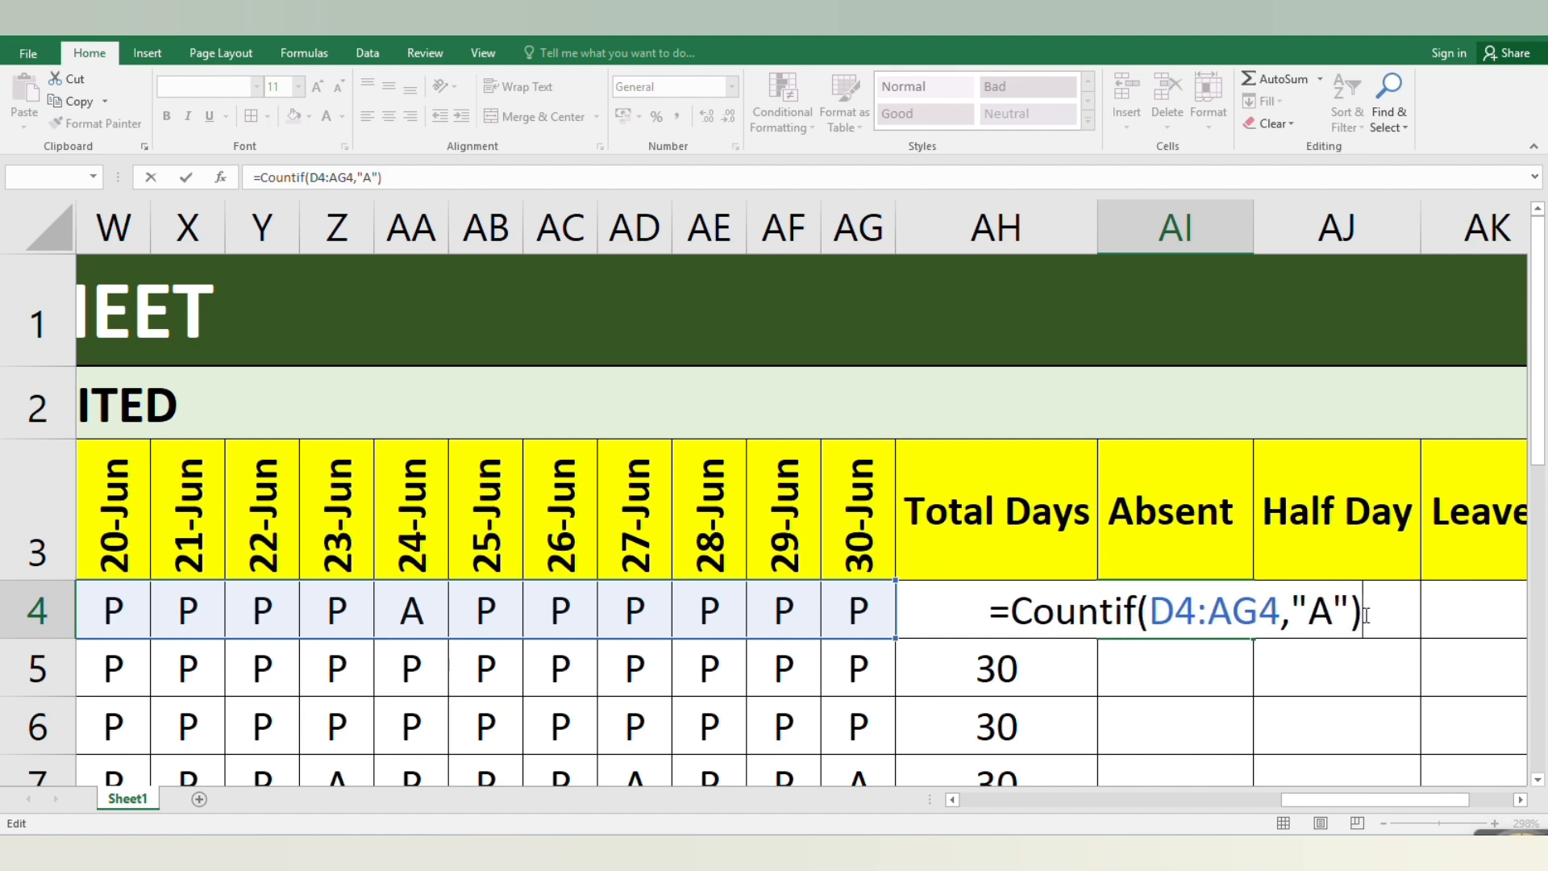
key(Return)
double_click(1236, 616)
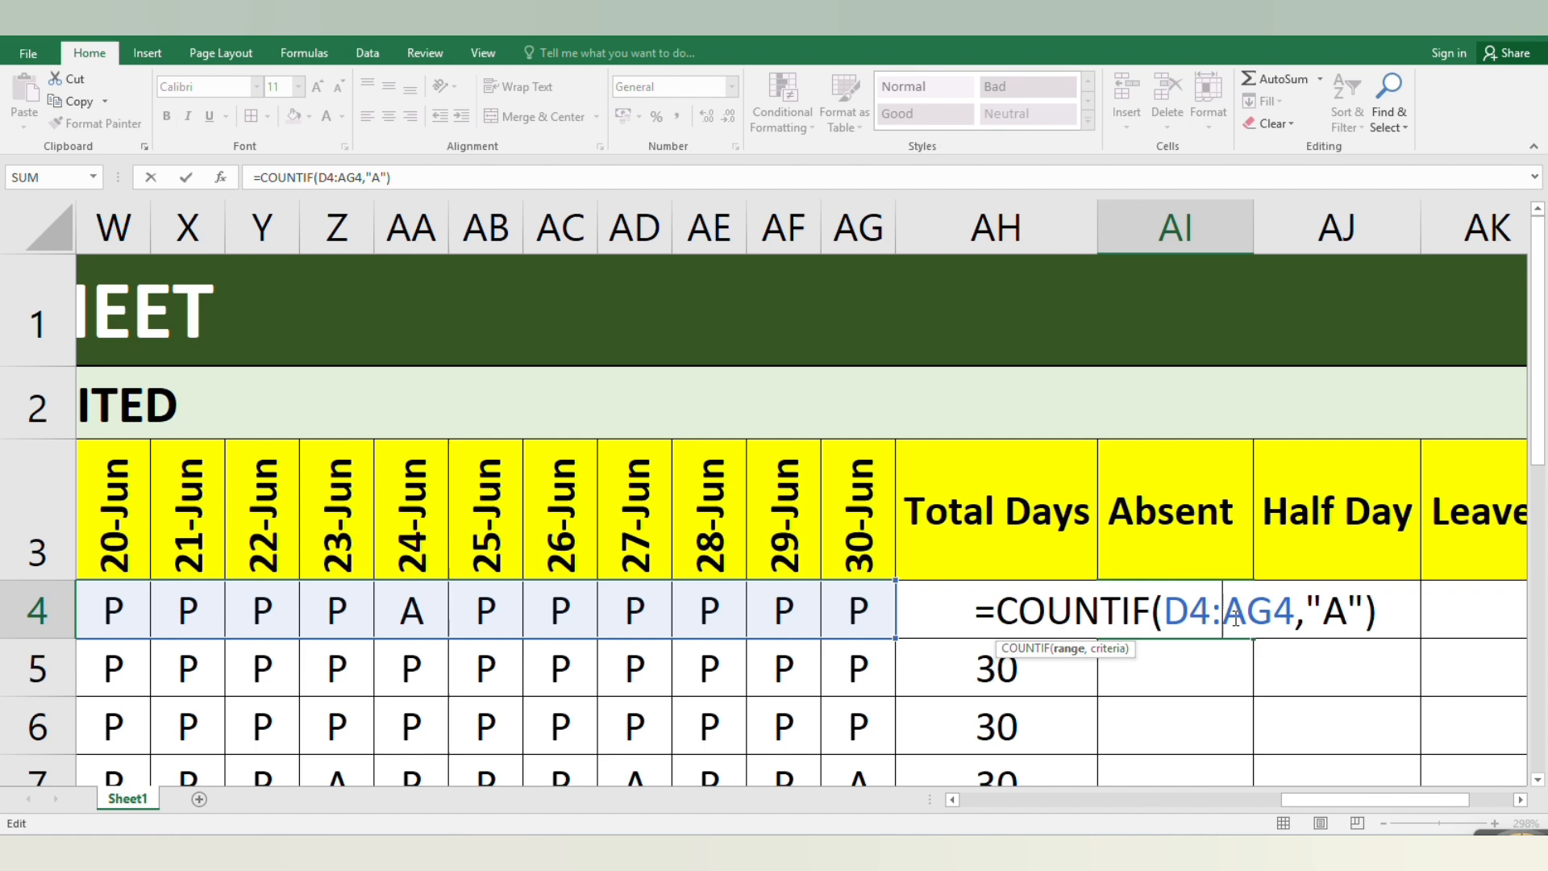
click(1401, 618)
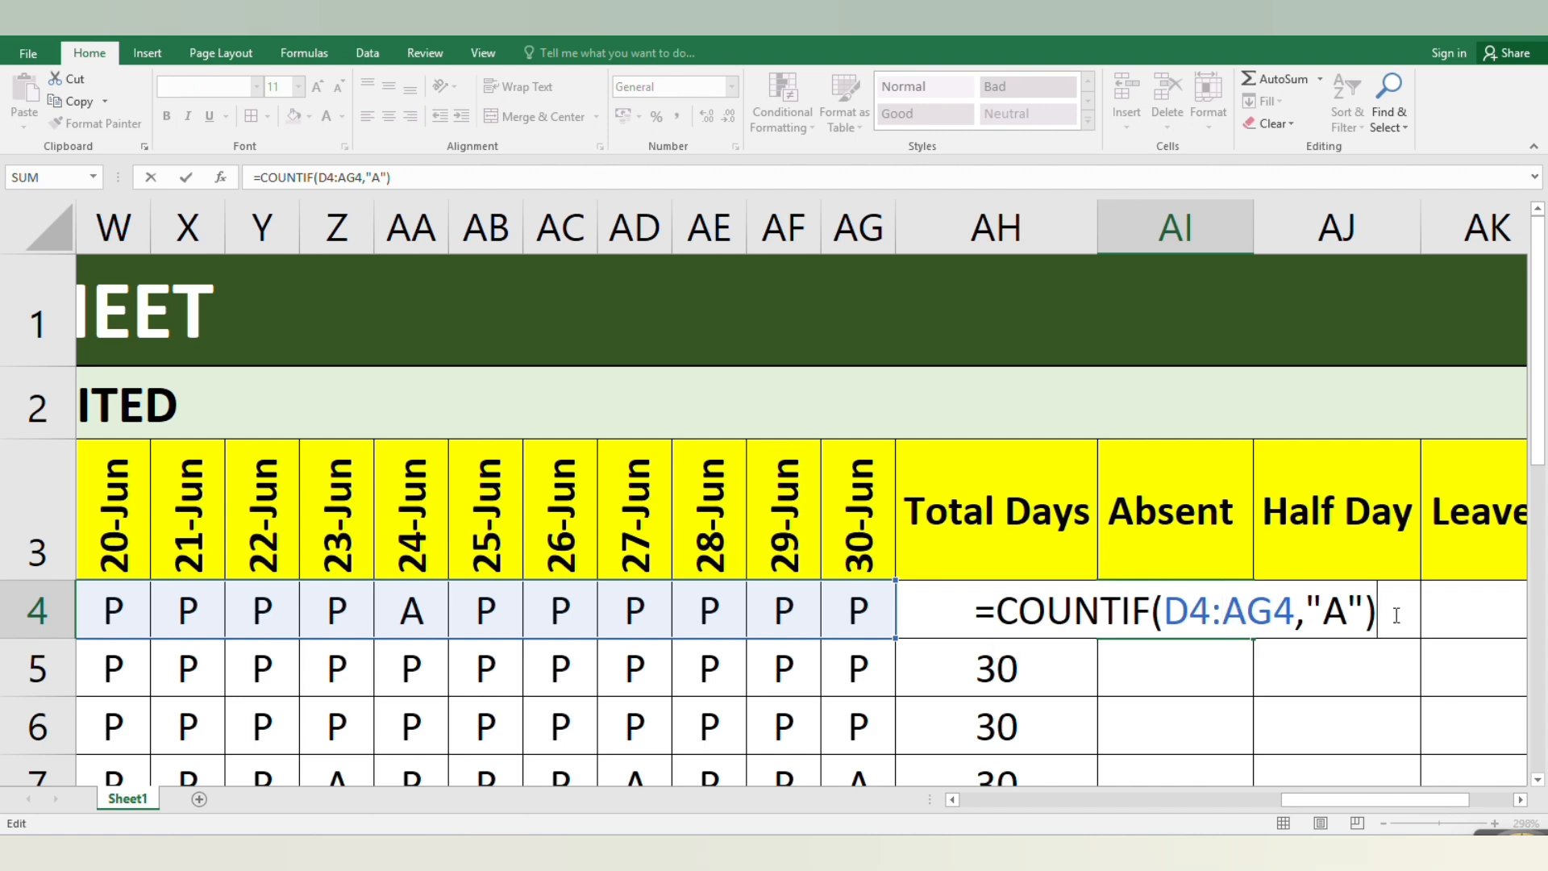
key(Return)
Step: Copy the Absent formula from AI4 down to the last employee row, AI18
click(1124, 607)
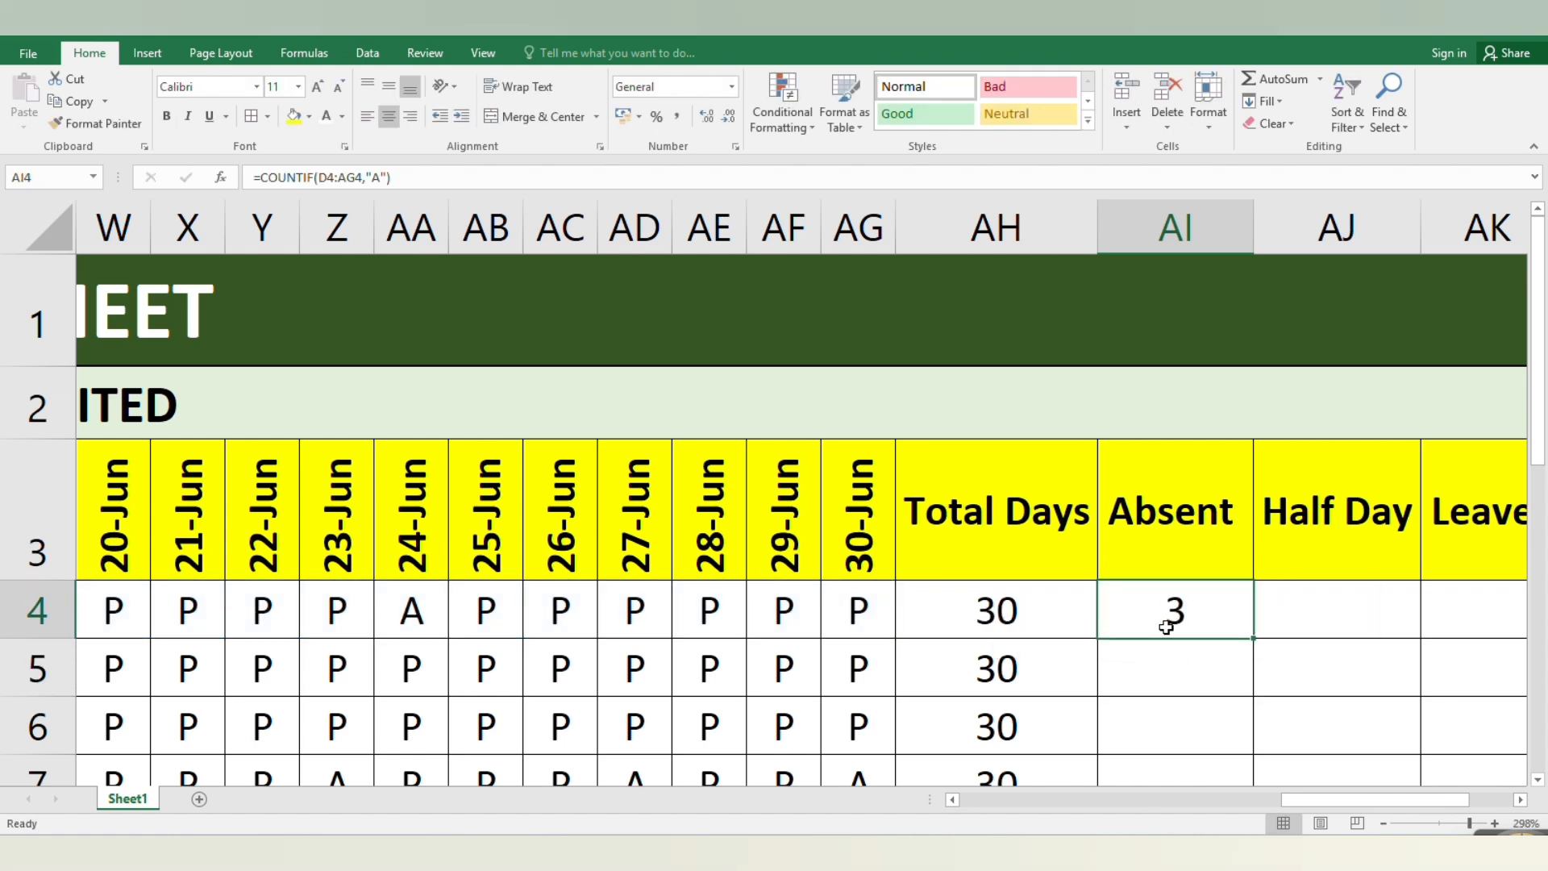
scroll(1267, 416, down, 1)
drag(1252, 310, 1224, 657)
scroll(1224, 656, up, 2)
scroll(1224, 655, up, 2)
scroll(1224, 656, down, 2)
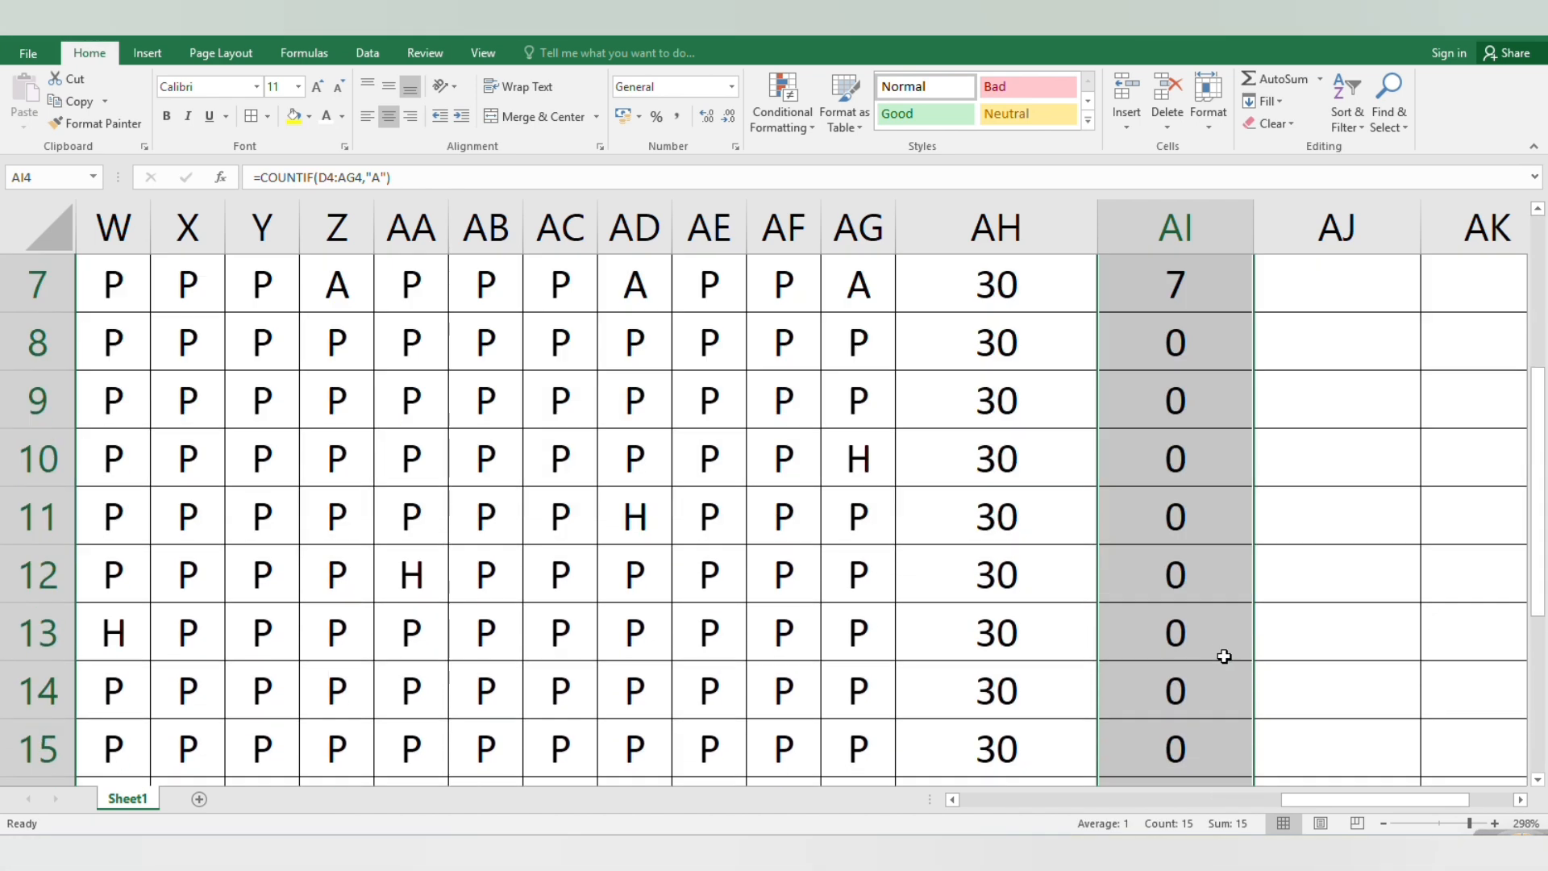
scroll(1224, 655, up, 1)
scroll(1224, 656, up, 1)
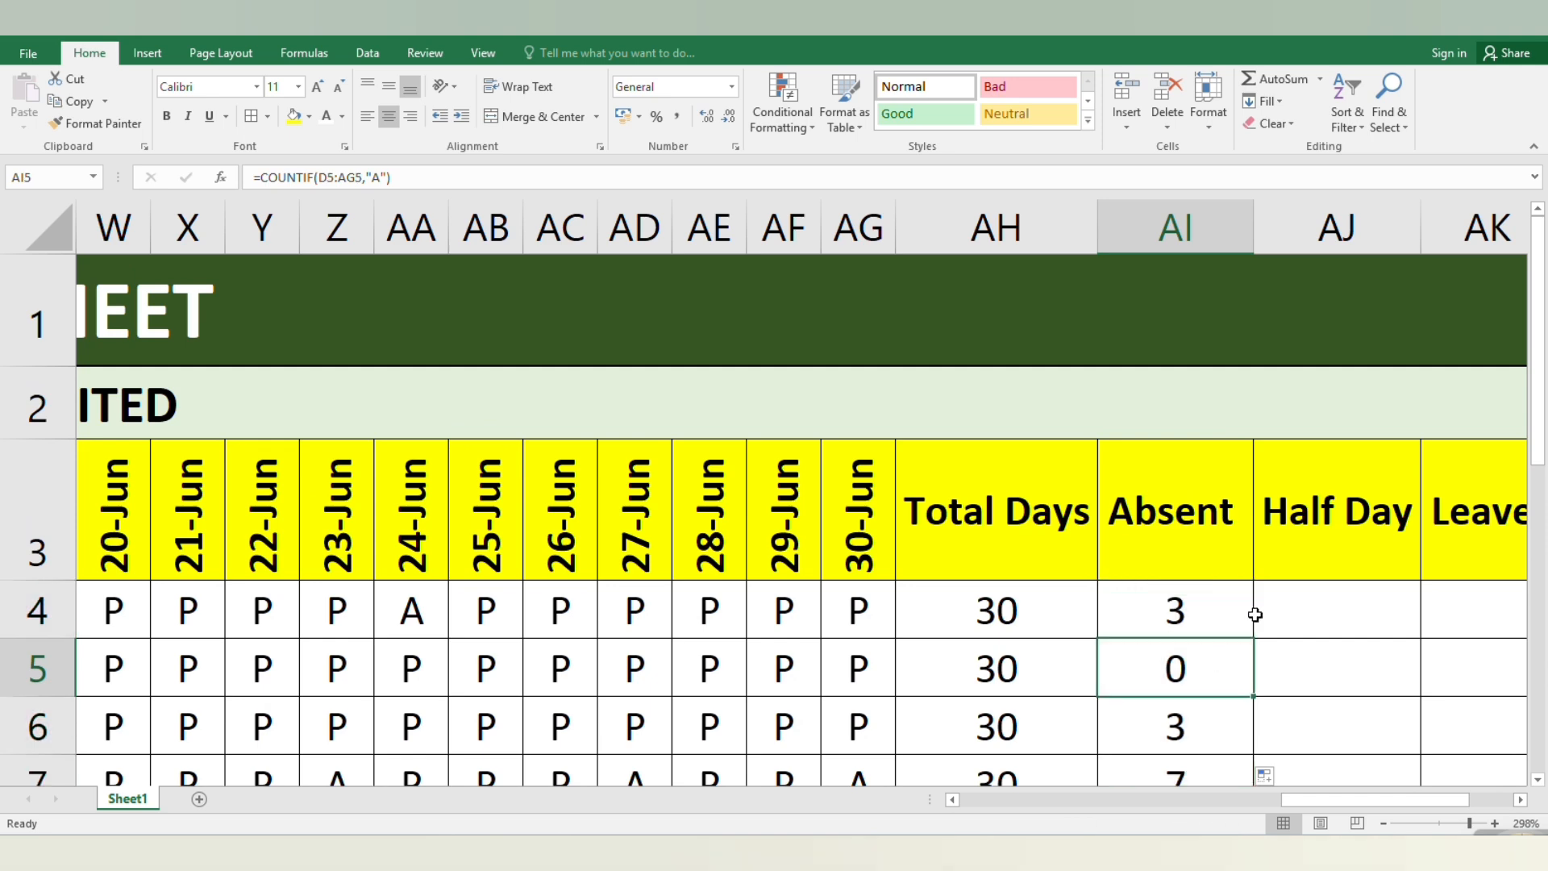
Step: Begin a COUNTIF formula in AJ4 under Half Day with the range D4:AG4
click(1314, 601)
scroll(1316, 601, right, 3)
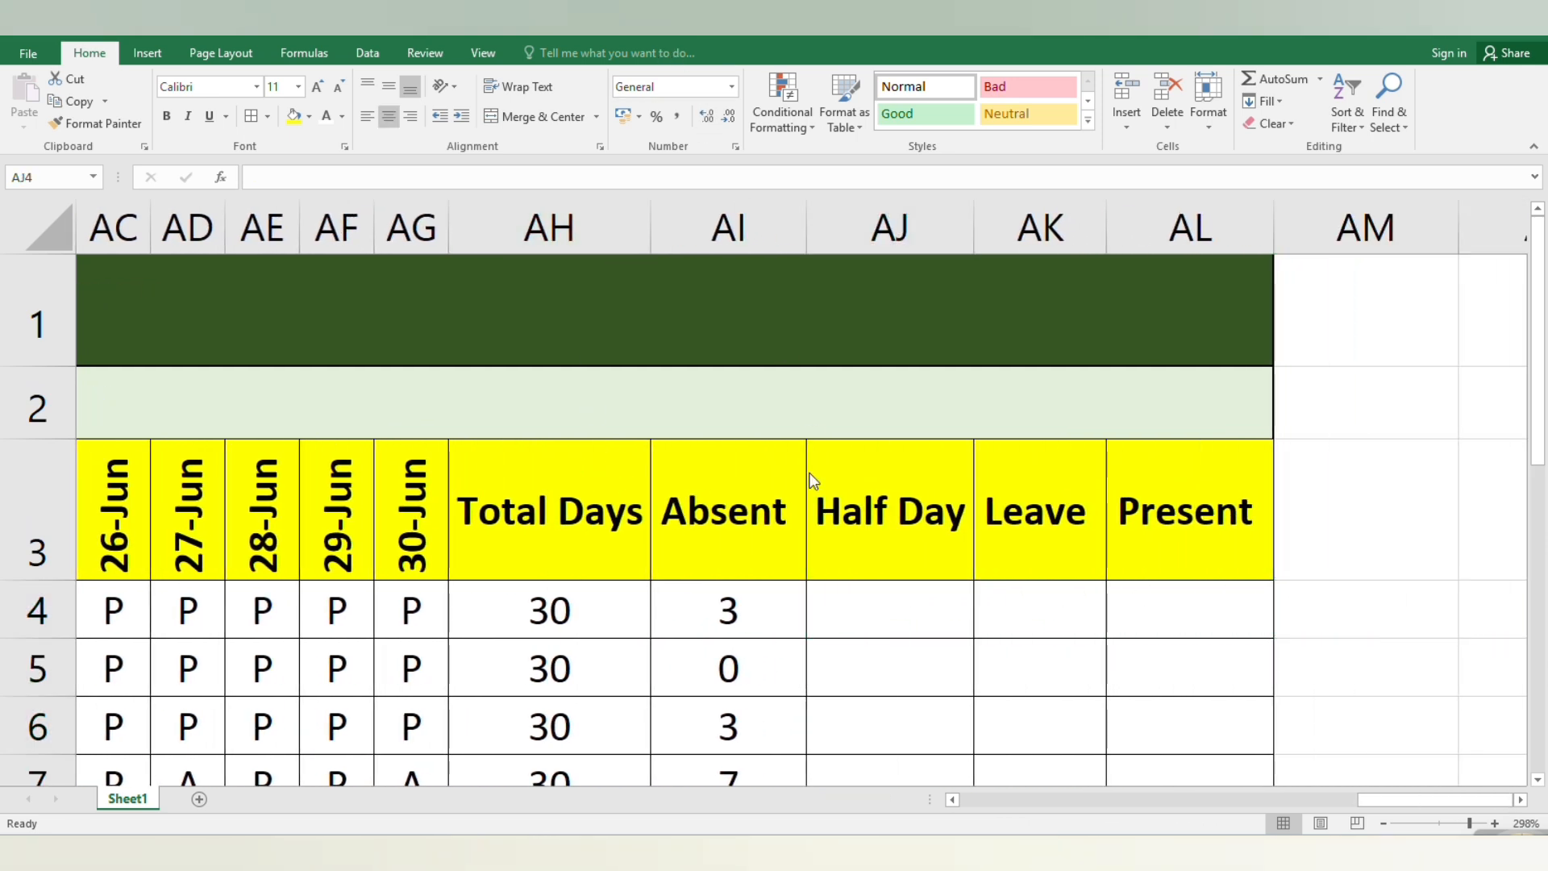
click(856, 605)
text(=)
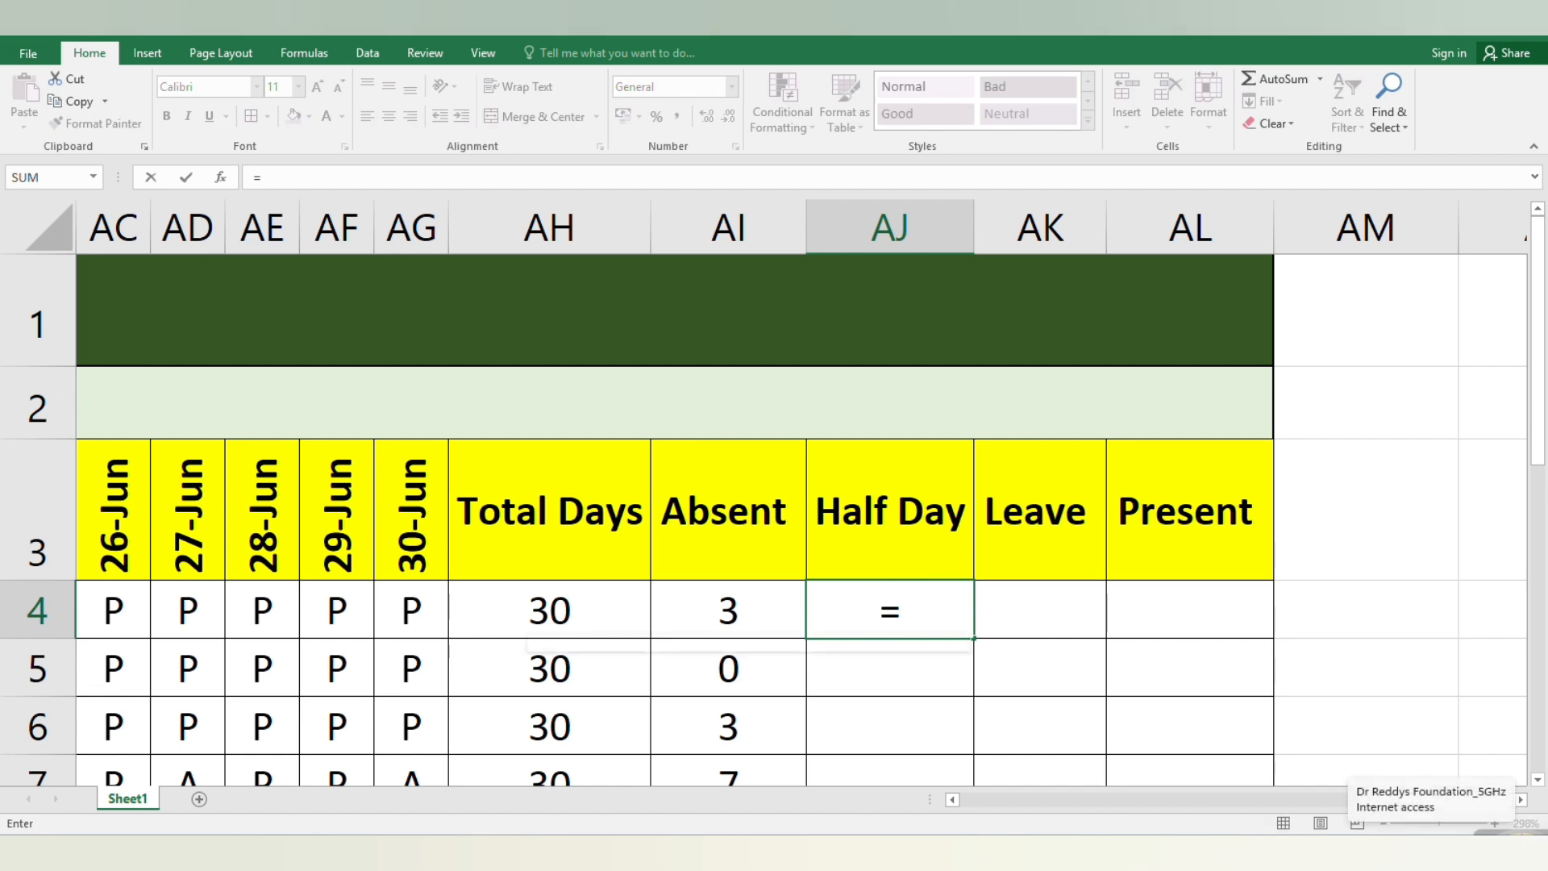
text(COUNTIF)
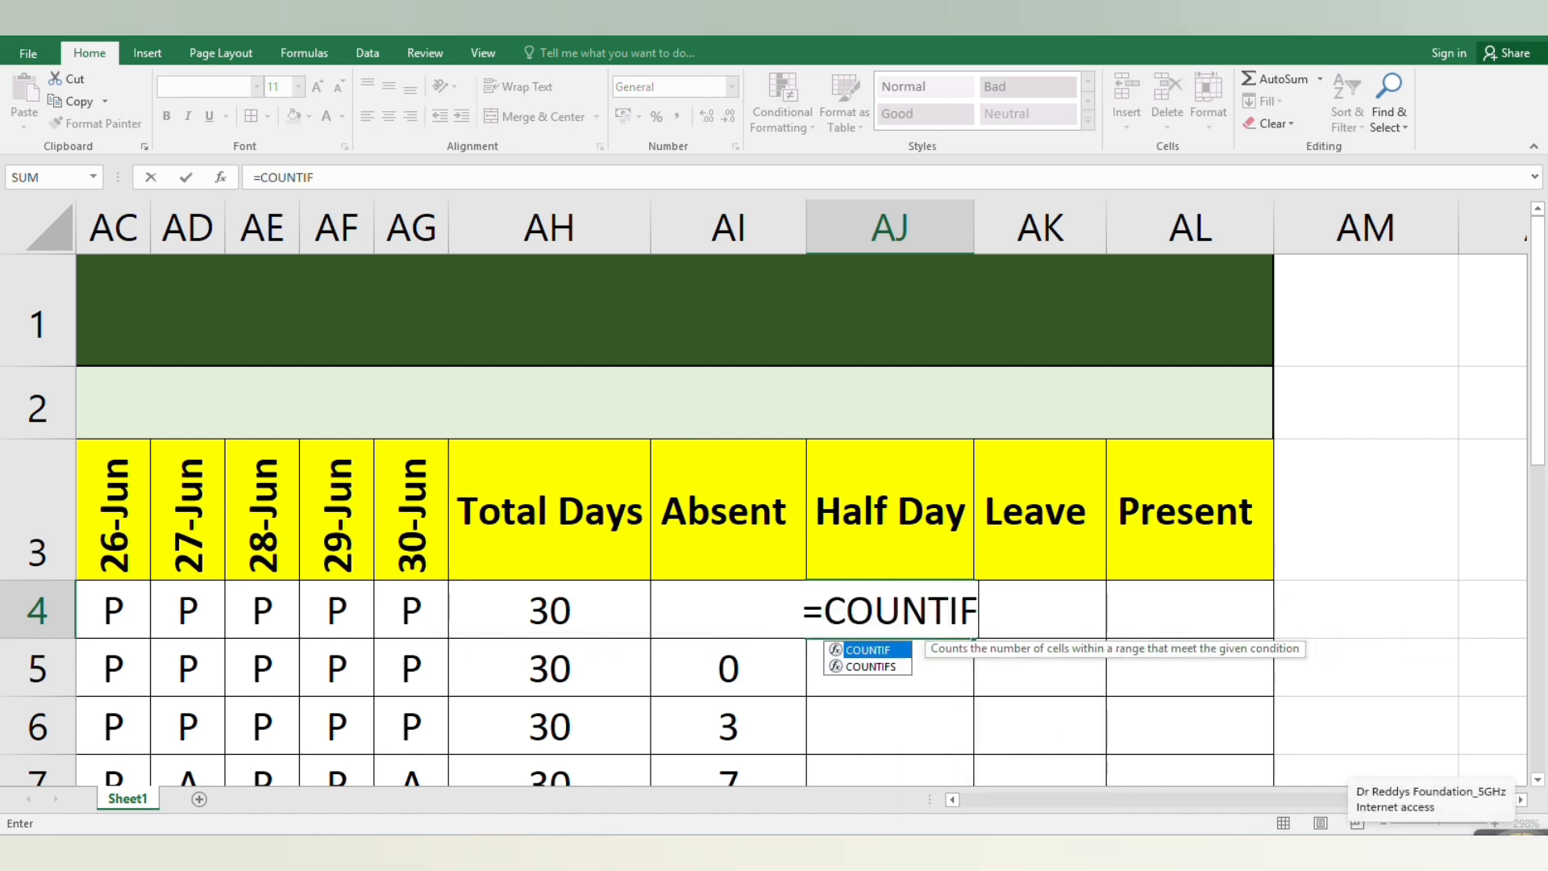
text(()
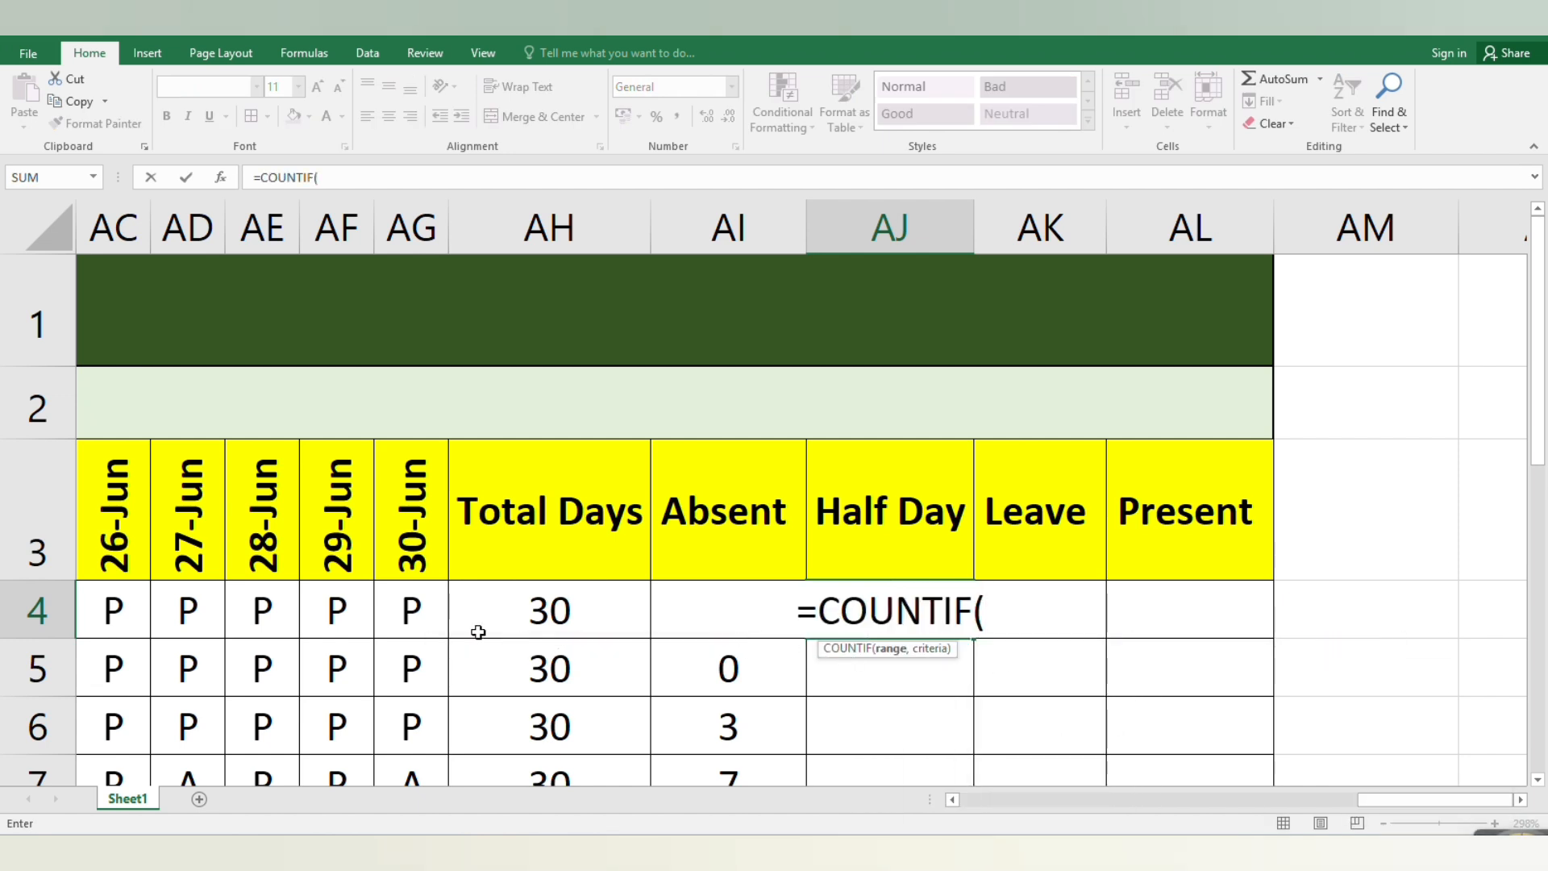
click(396, 626)
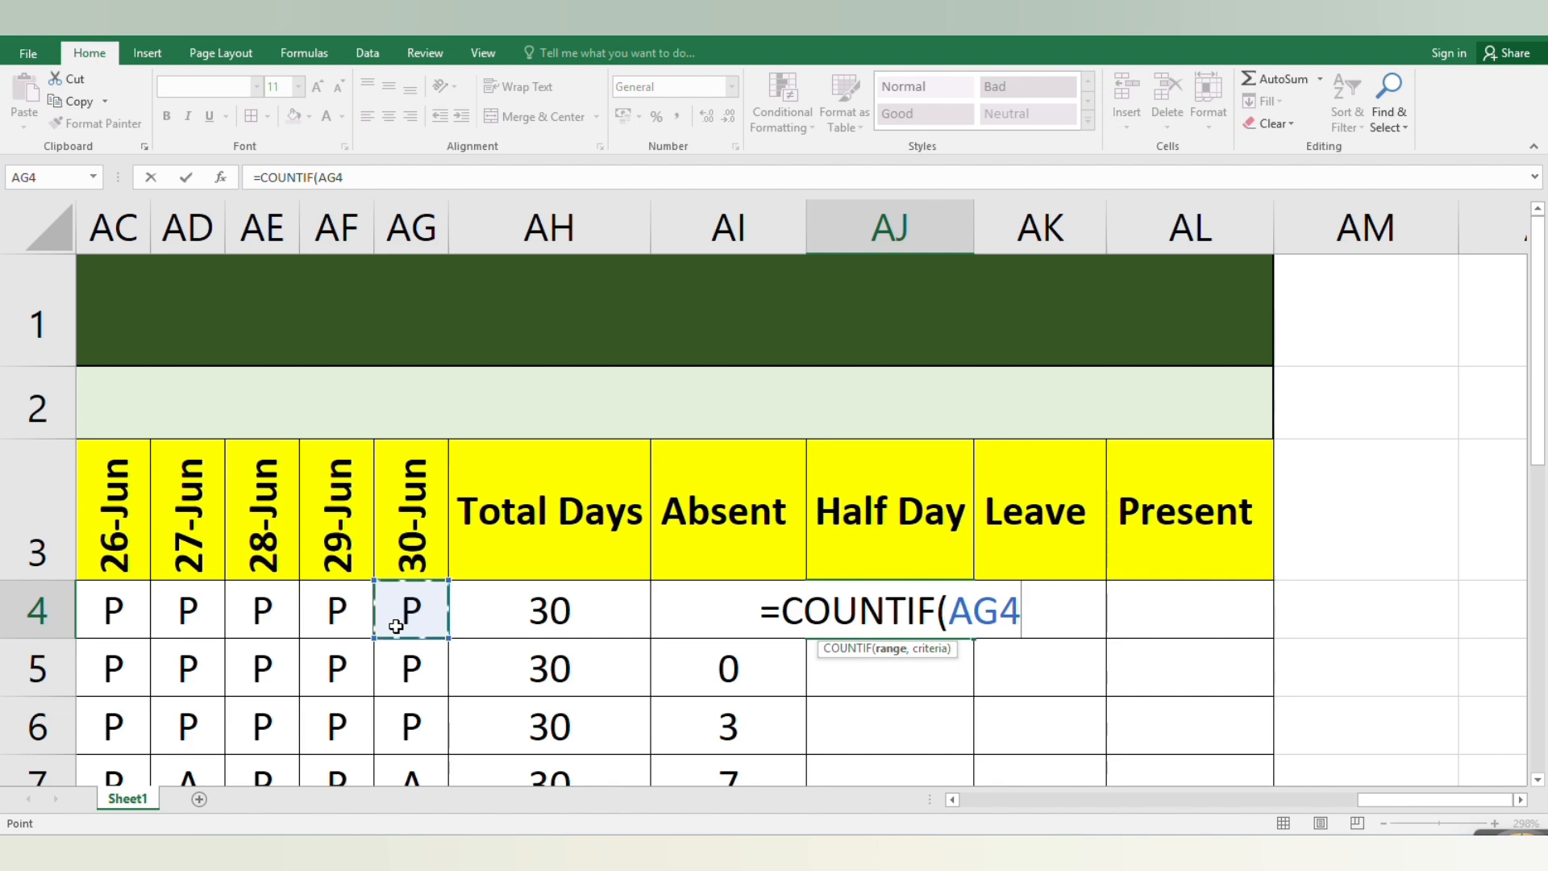
drag(390, 622, 776, 608)
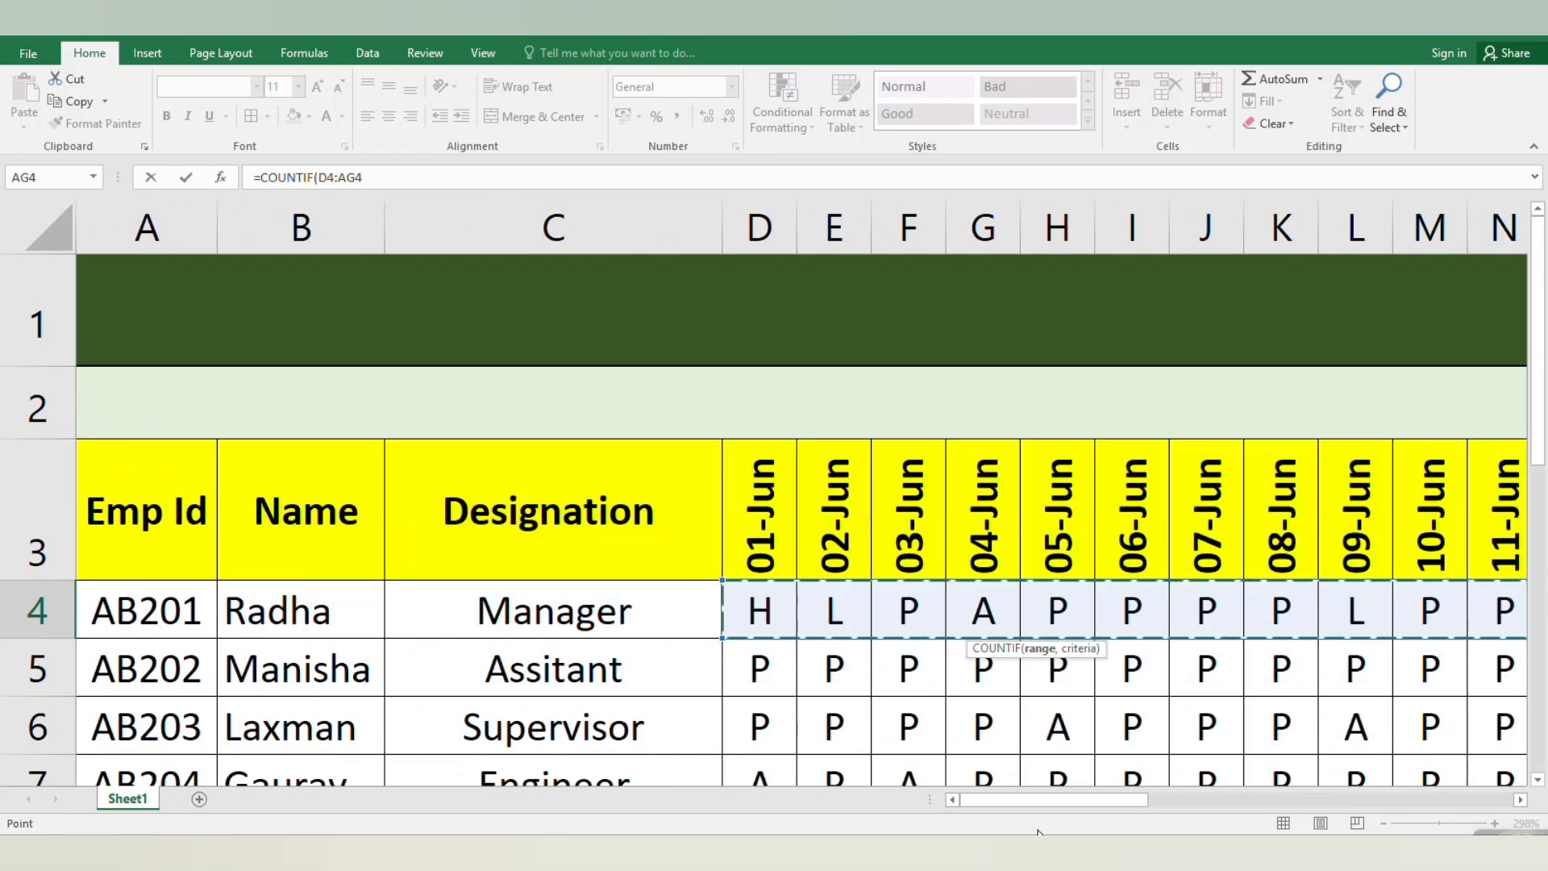
drag(1047, 806, 1357, 792)
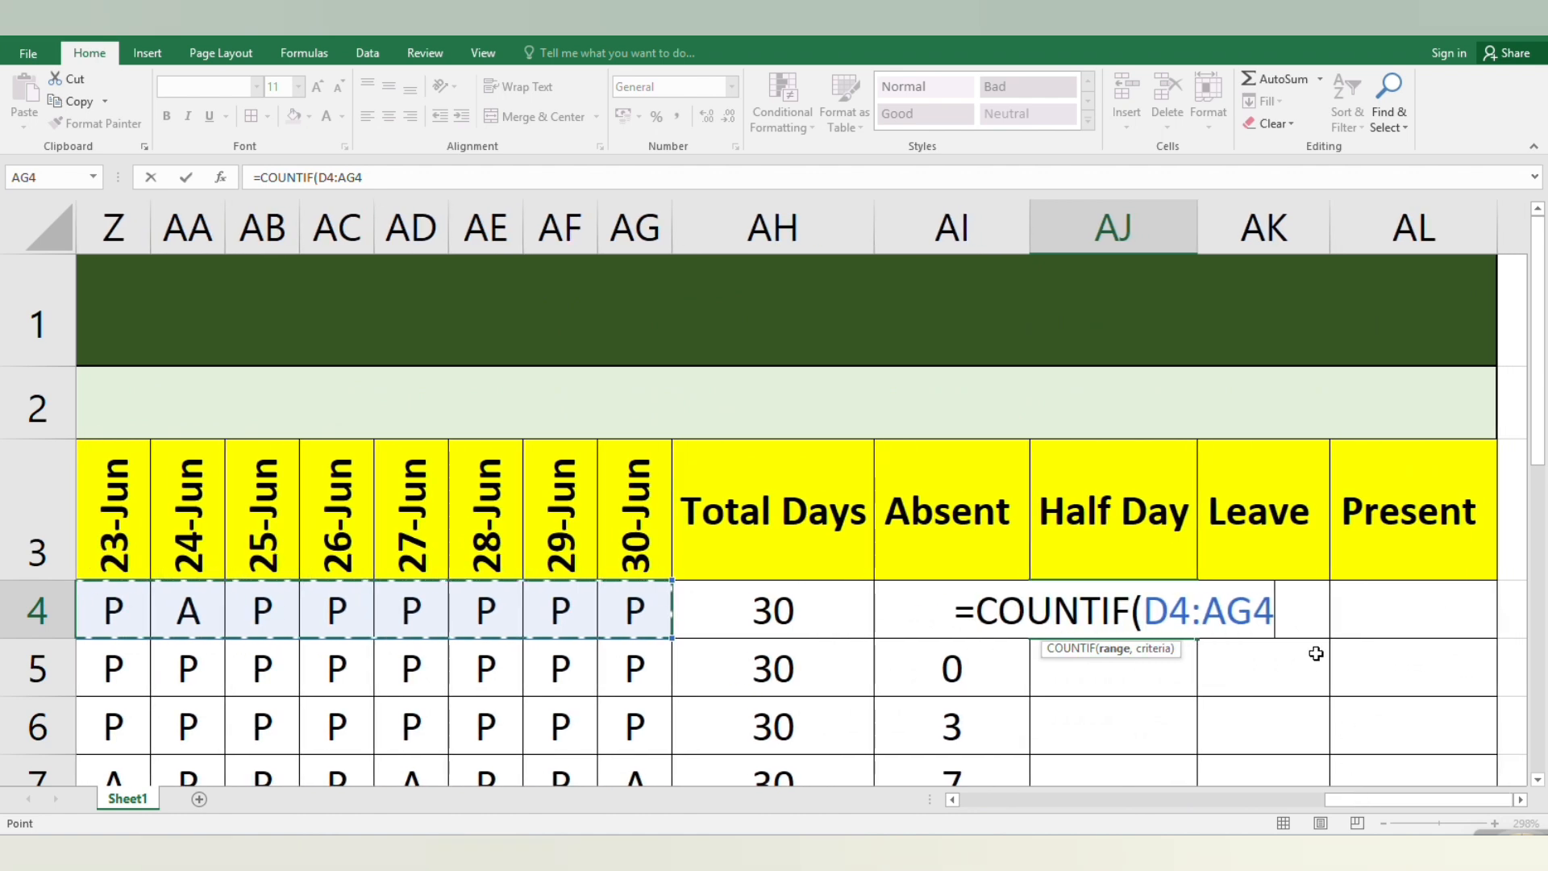
Step: Close the COUNTIF formula in AJ4 and add the criterion "H", entering it as =COUNTIF(D4:AG4,"H")
text())
key(Return)
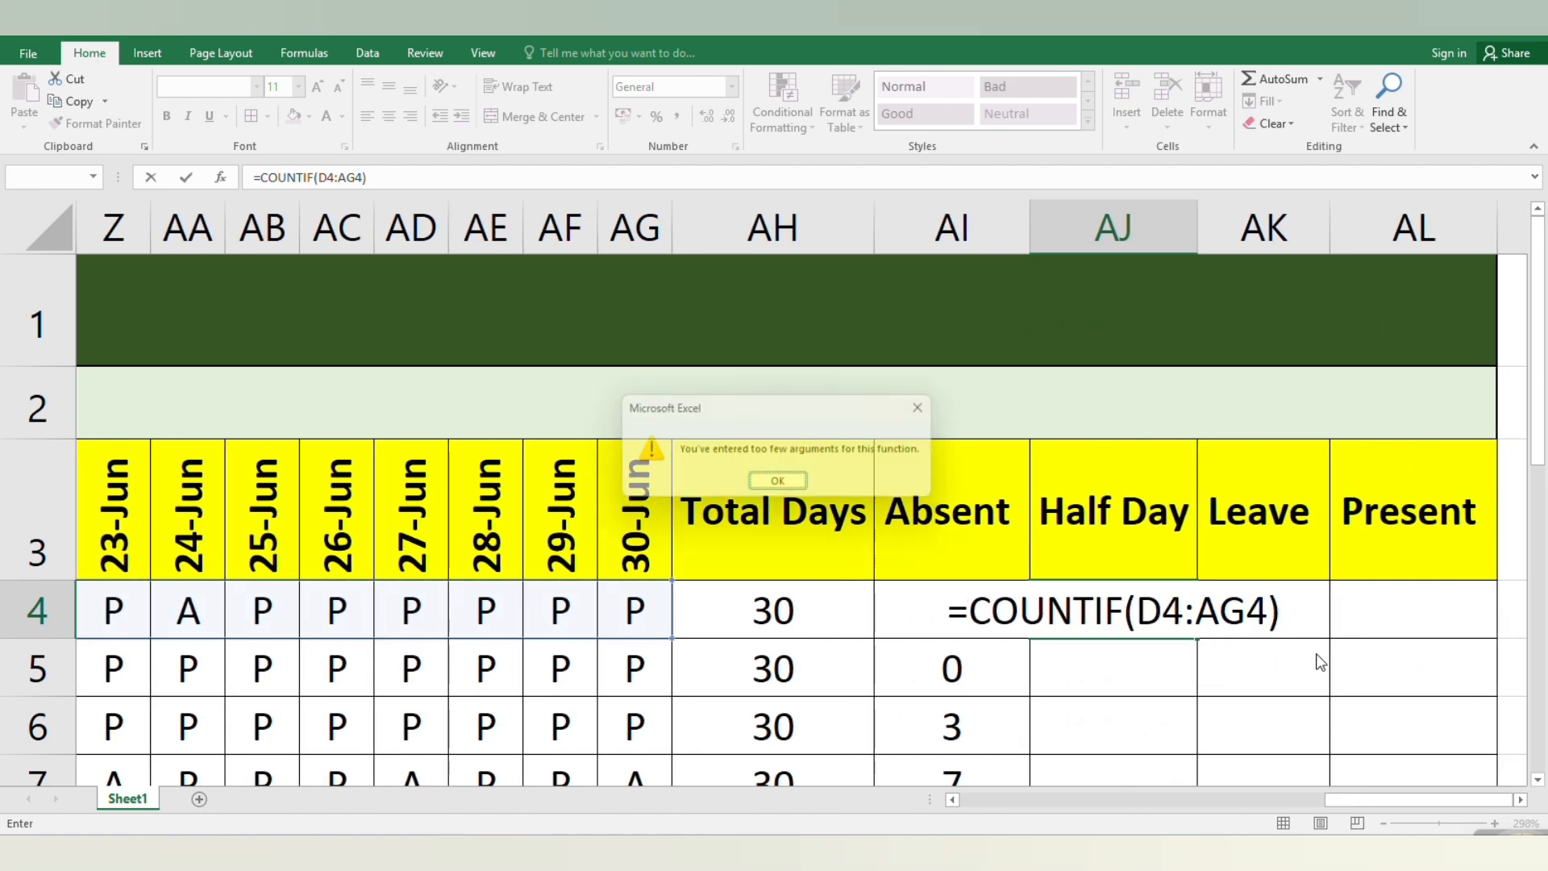
click(934, 407)
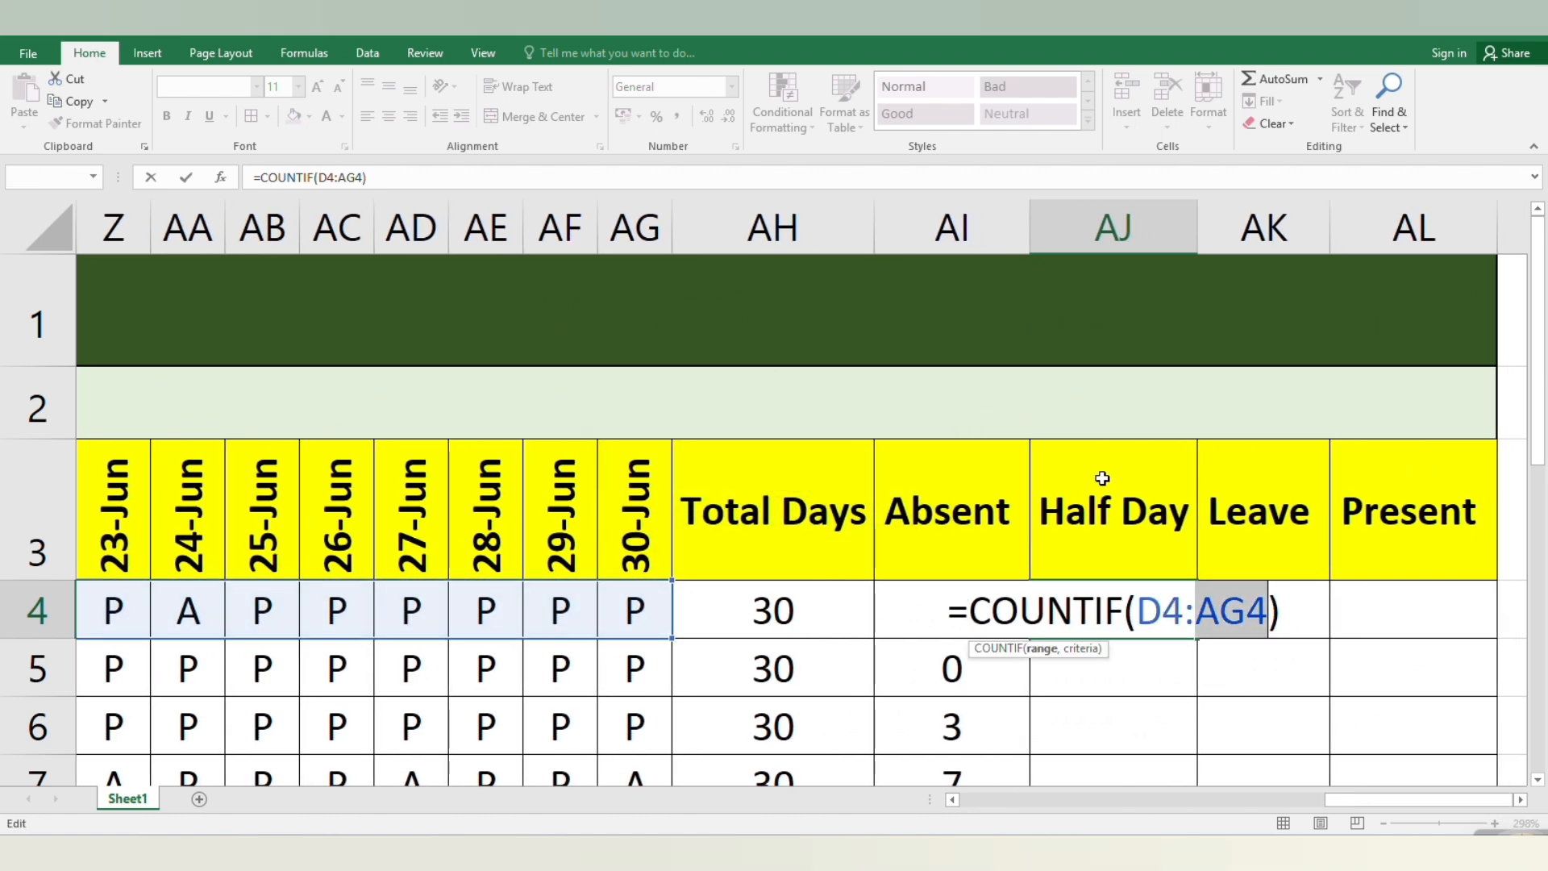
click(1272, 611)
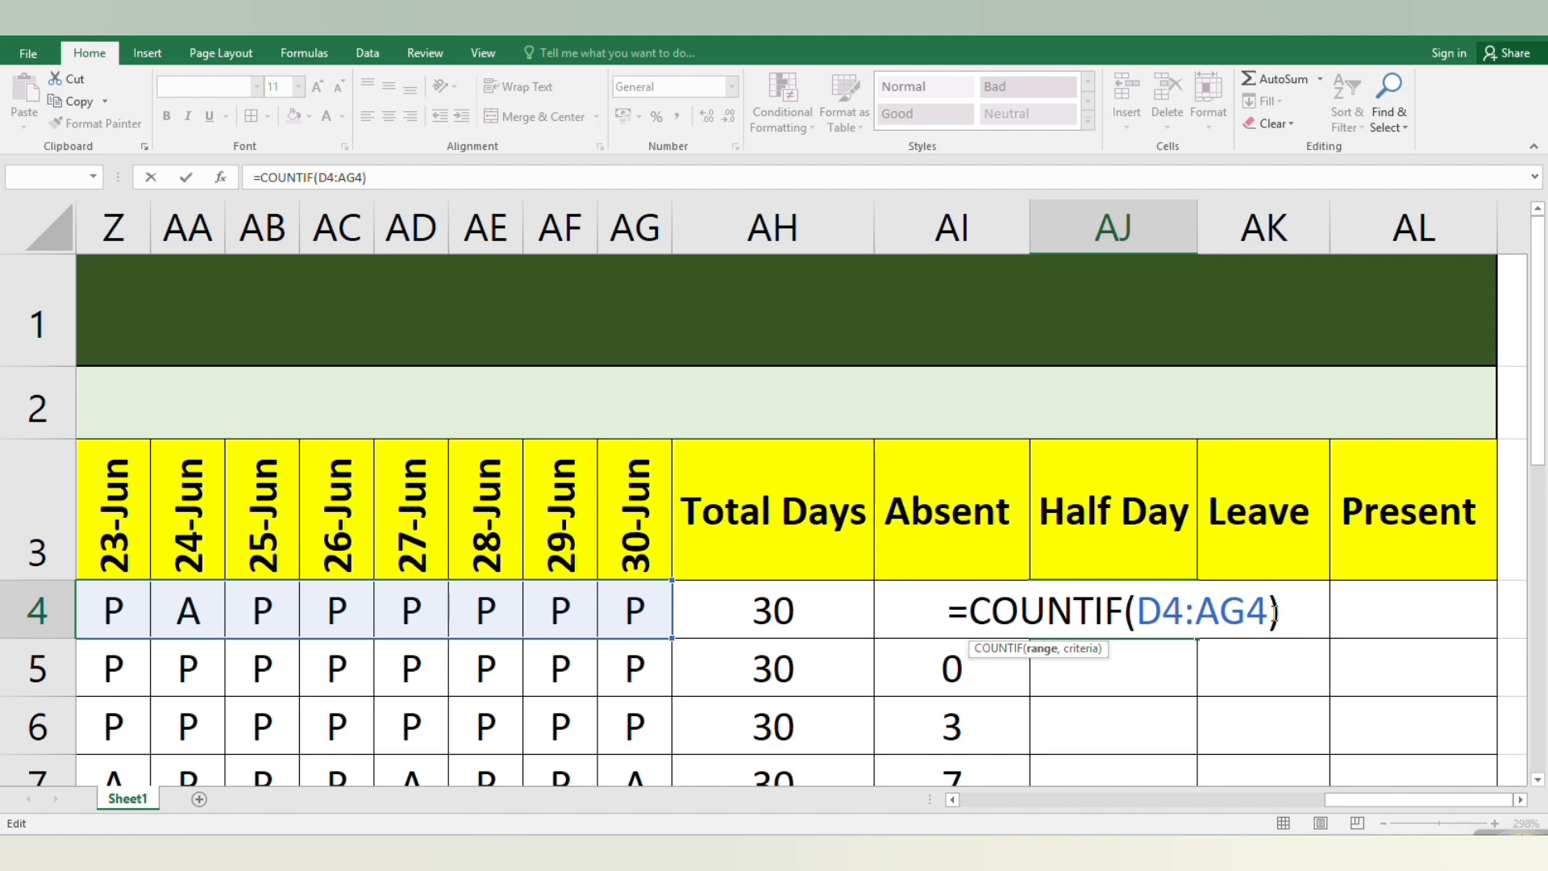
text(,"H)
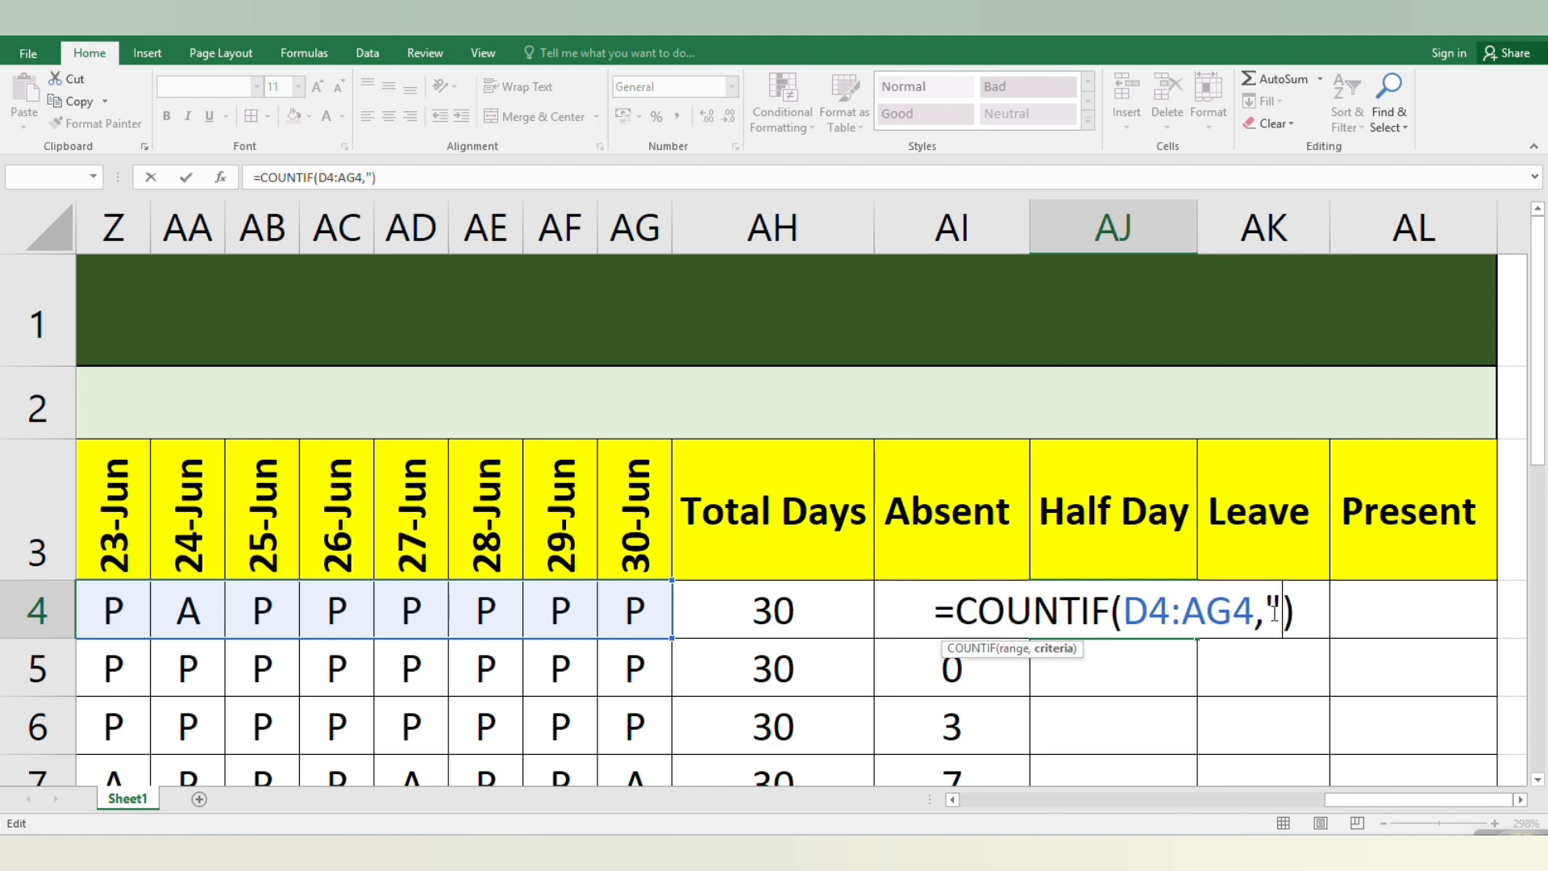
text(")
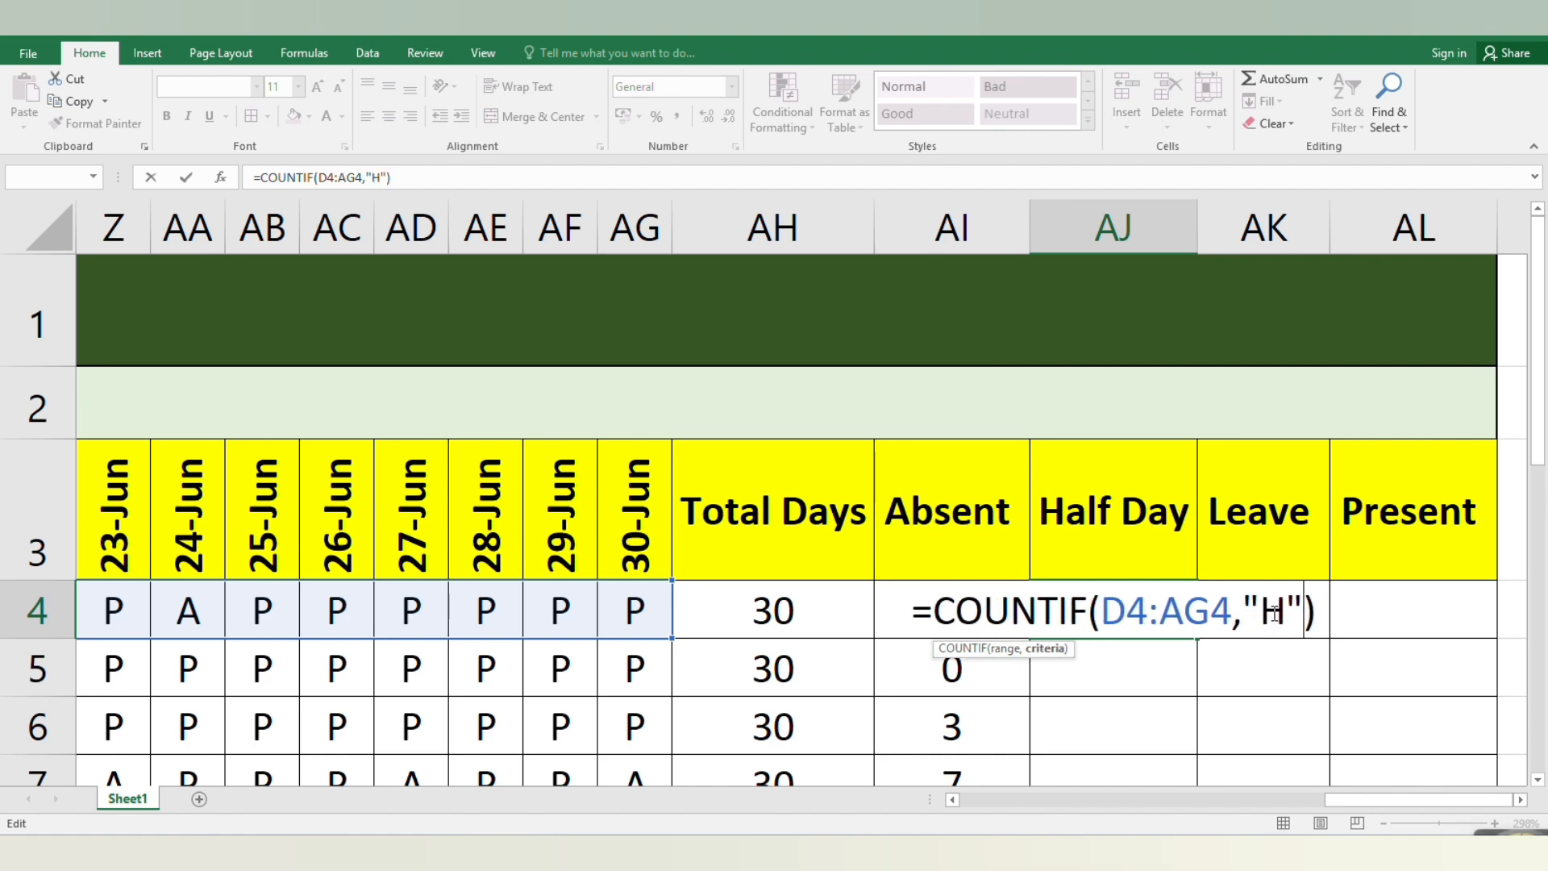
key(Return)
double_click(1184, 618)
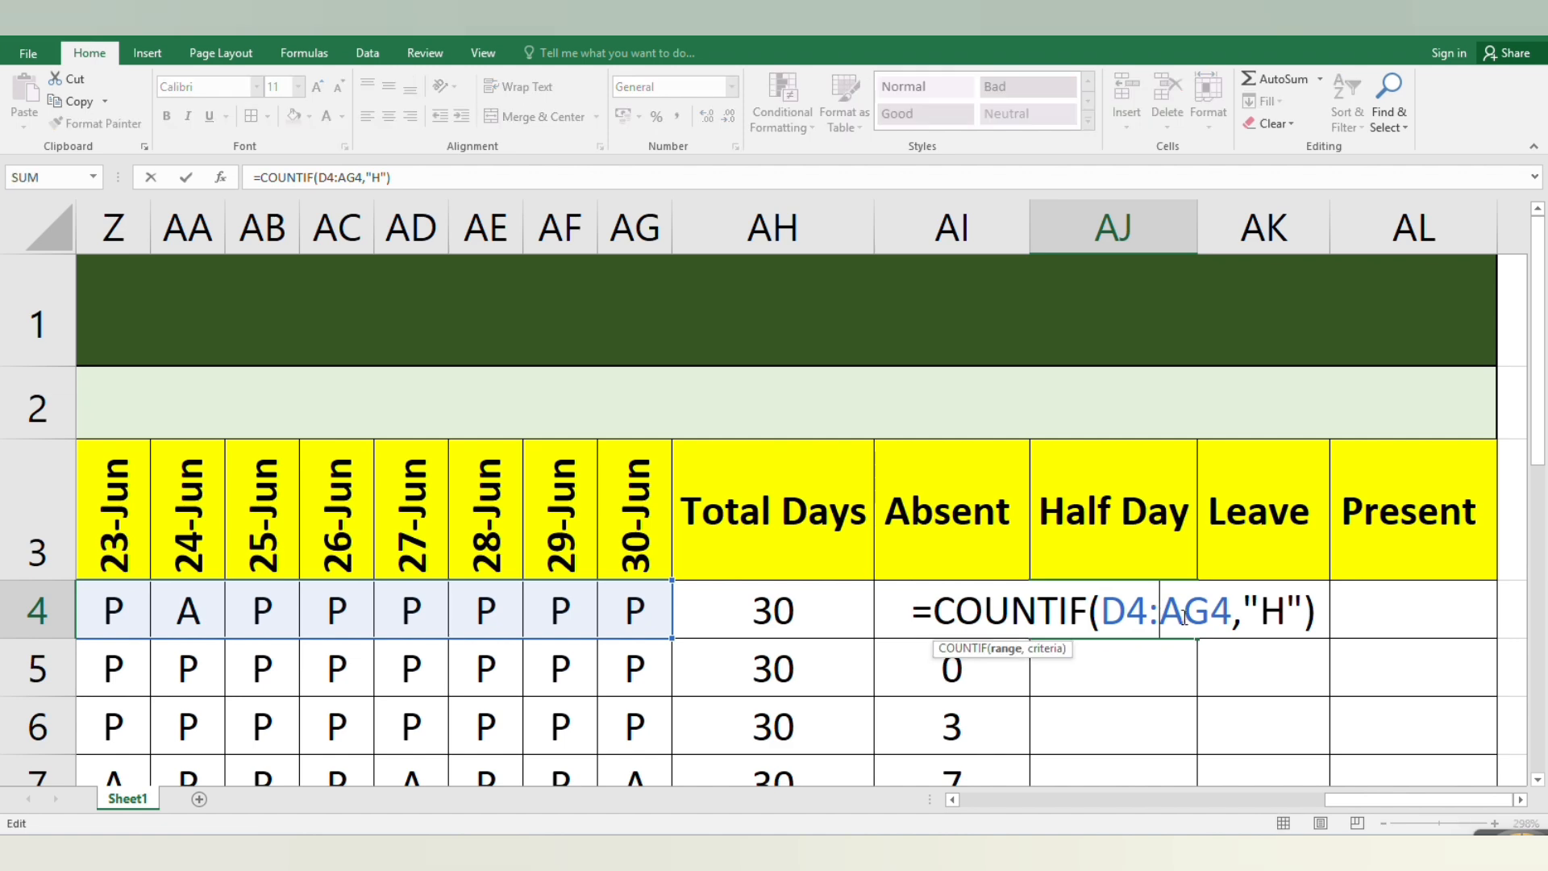
click(1316, 612)
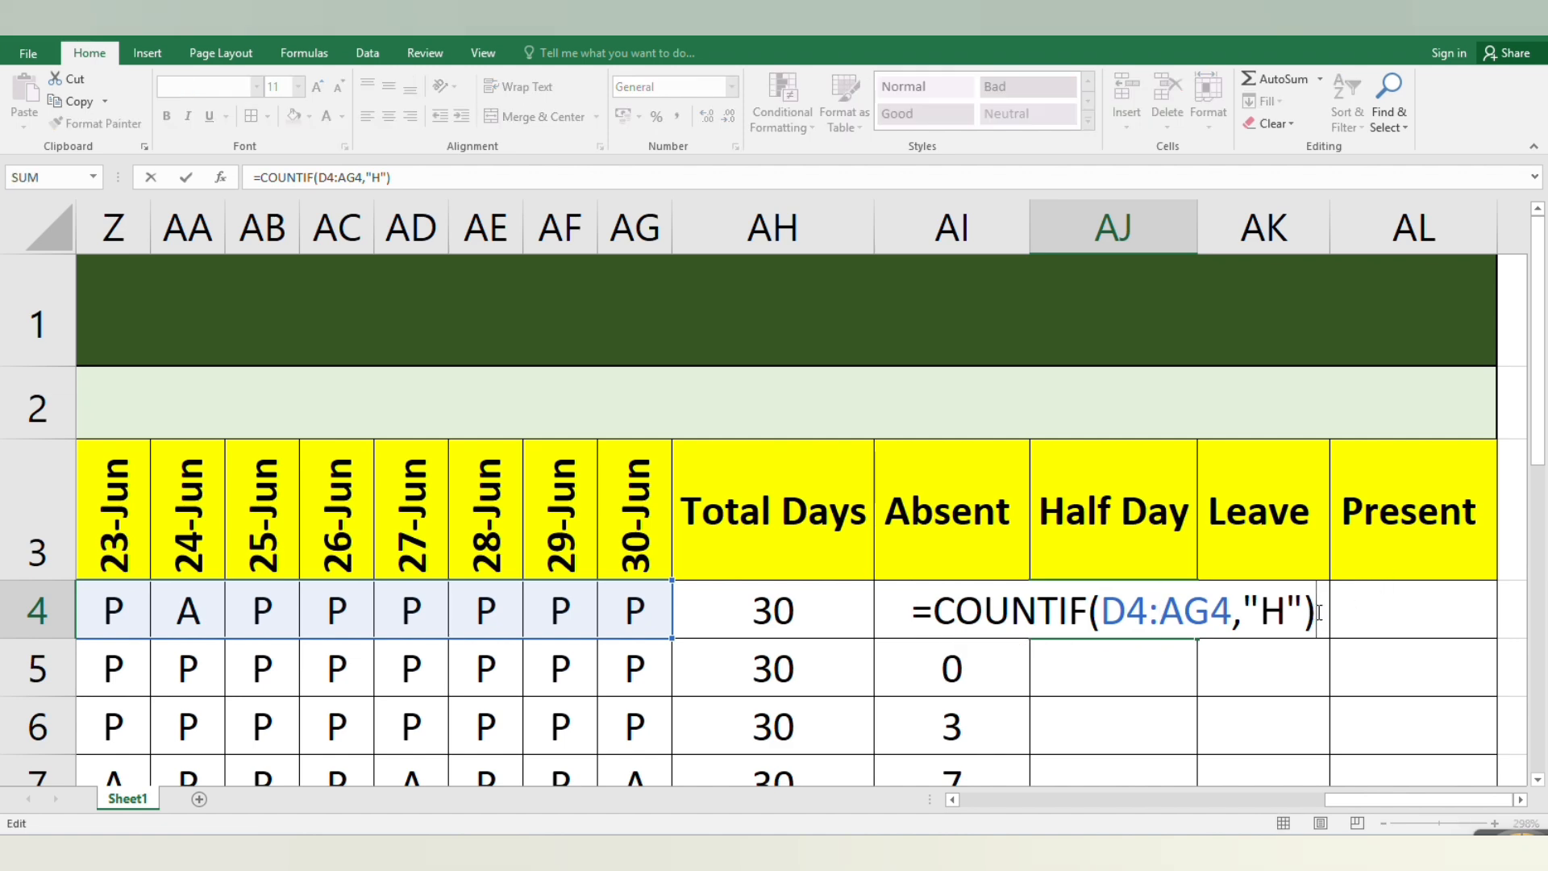
key(Return)
Step: Copy the Half Day formula from AJ4 down to the last employee row, AJ18
click(1160, 605)
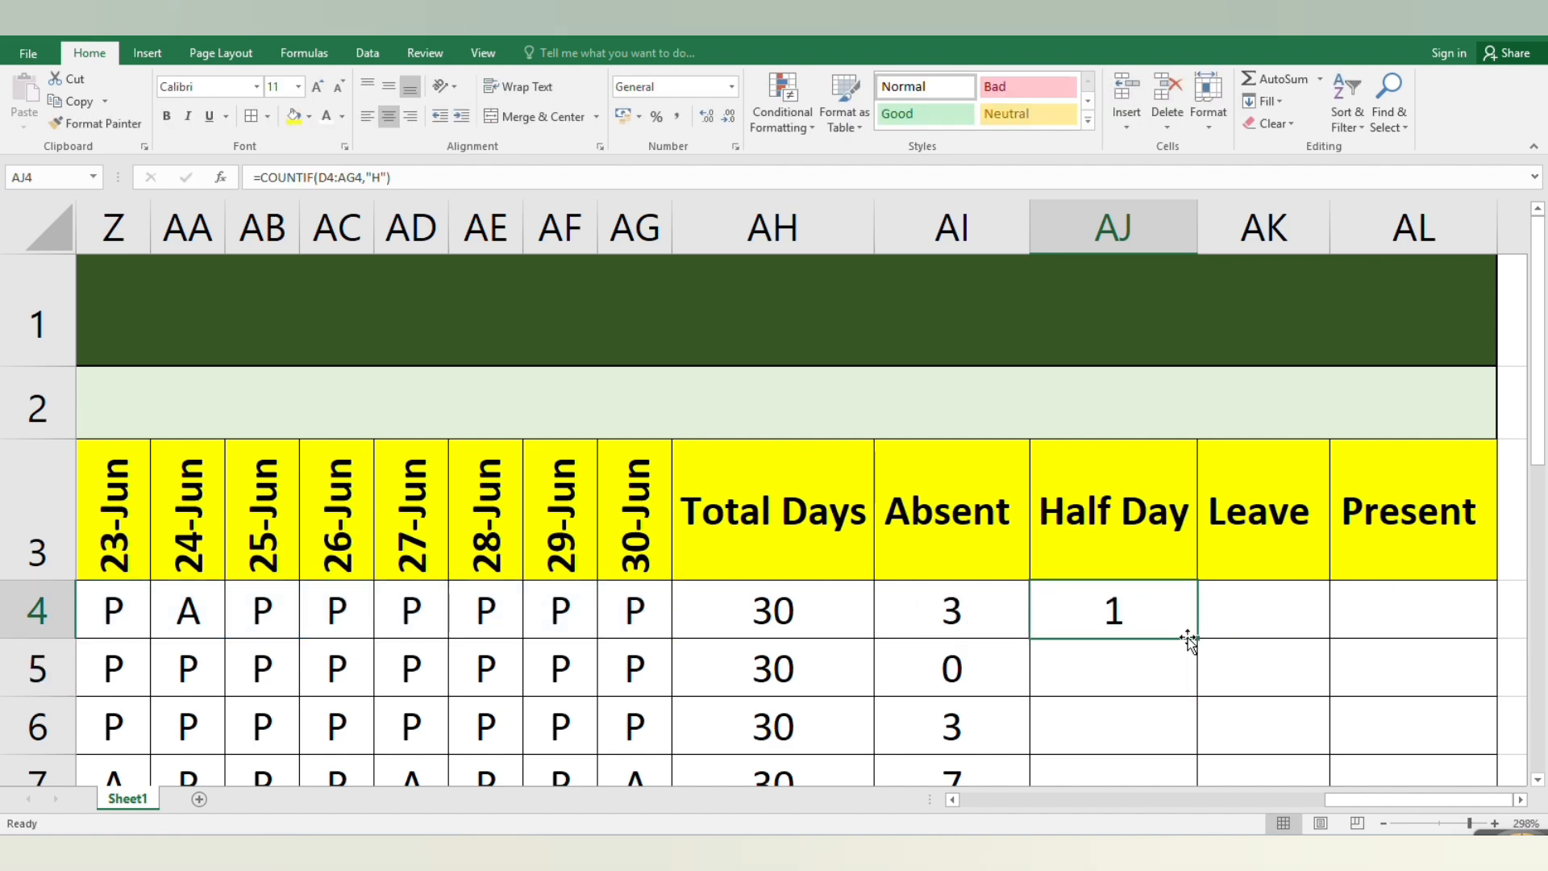
drag(1189, 640, 1169, 719)
scroll(1169, 716, up, 3)
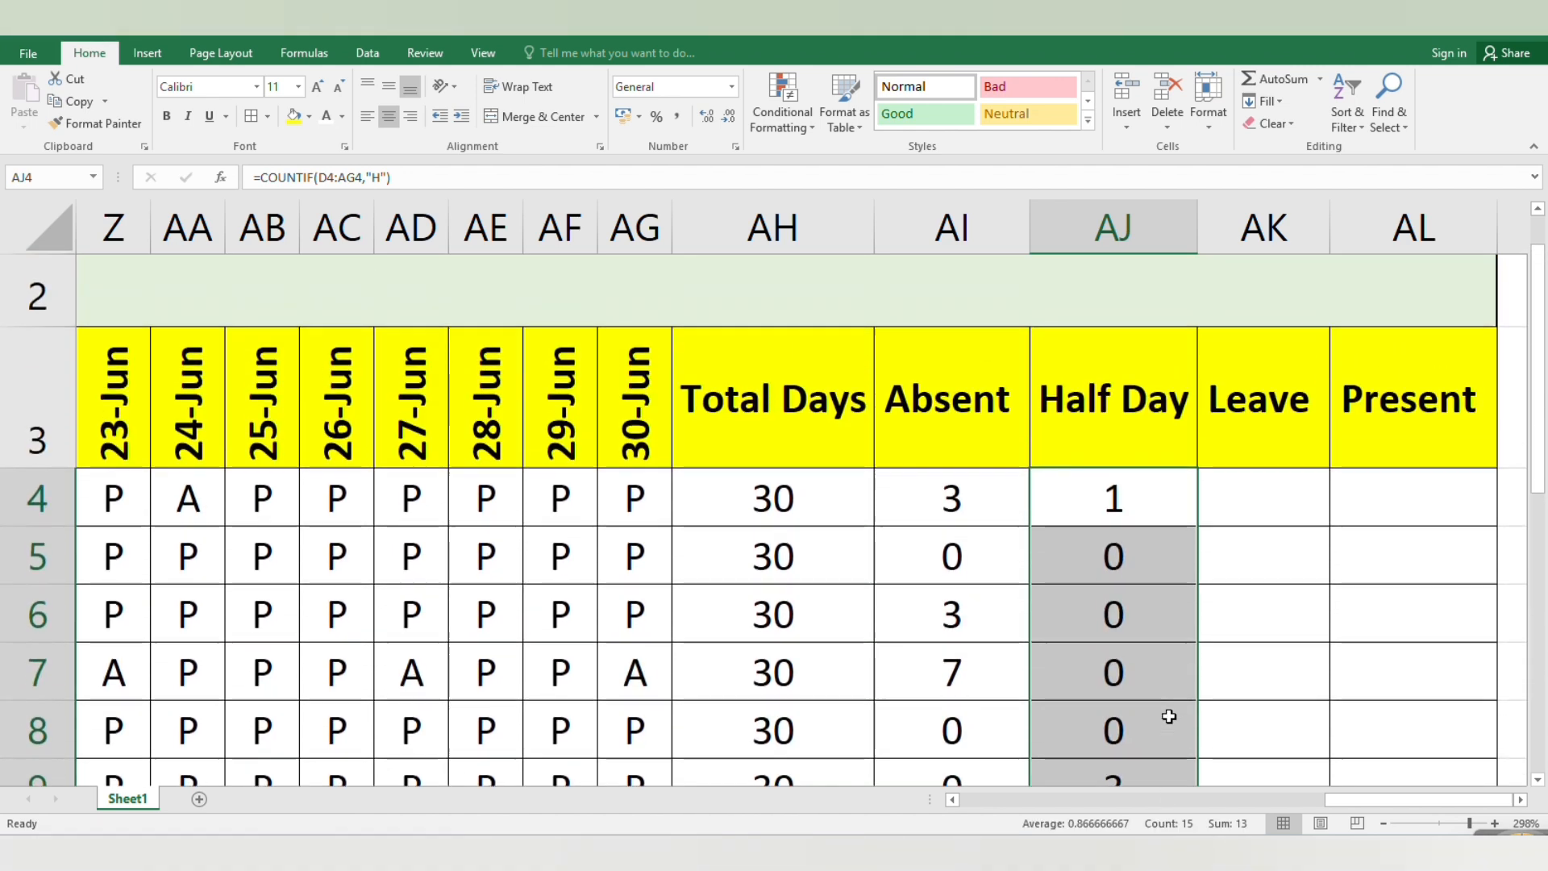
scroll(1169, 716, up, 1)
click(1170, 716)
scroll(1170, 716, down, 2)
scroll(1169, 716, up, 2)
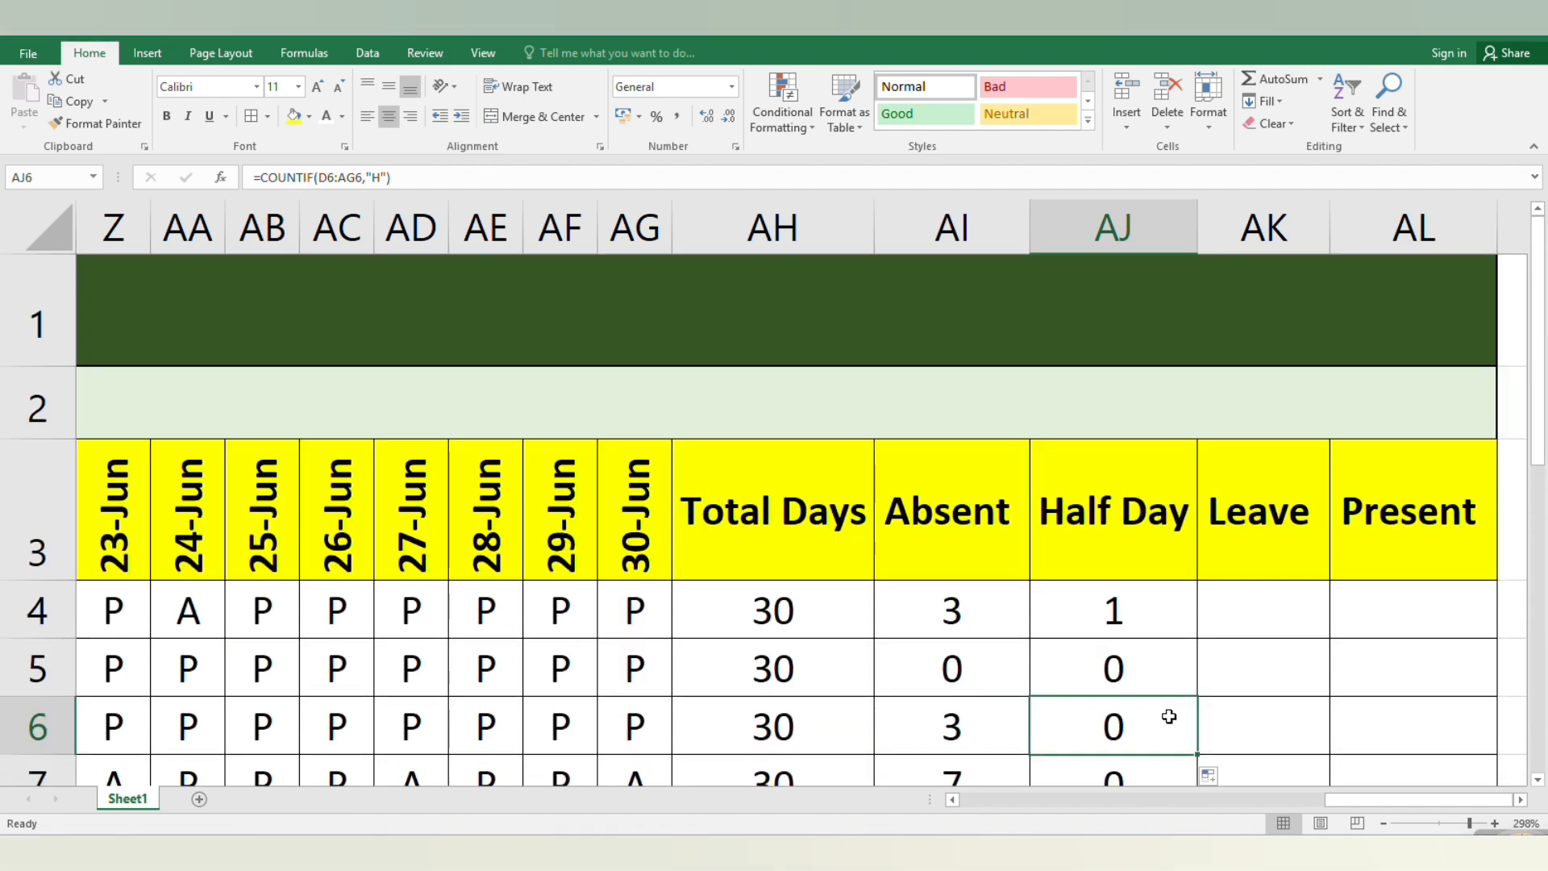
Step: Enter =COUNTIF(D4:AG4,"L") in AK4 under Leave to count the first employee's leave days
click(1296, 611)
text(=)
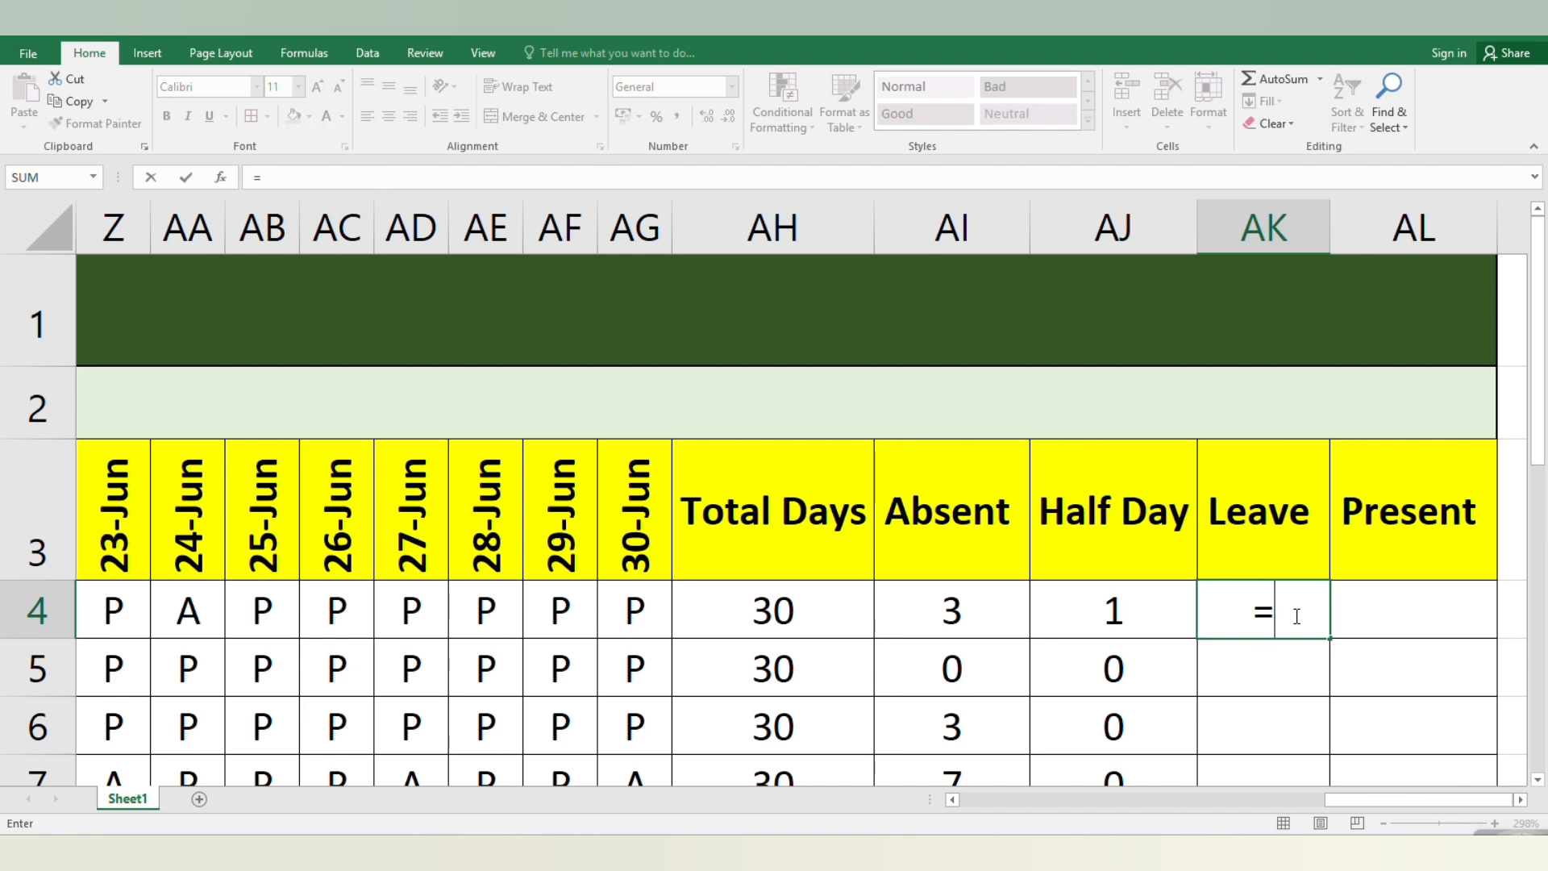
text(countif)
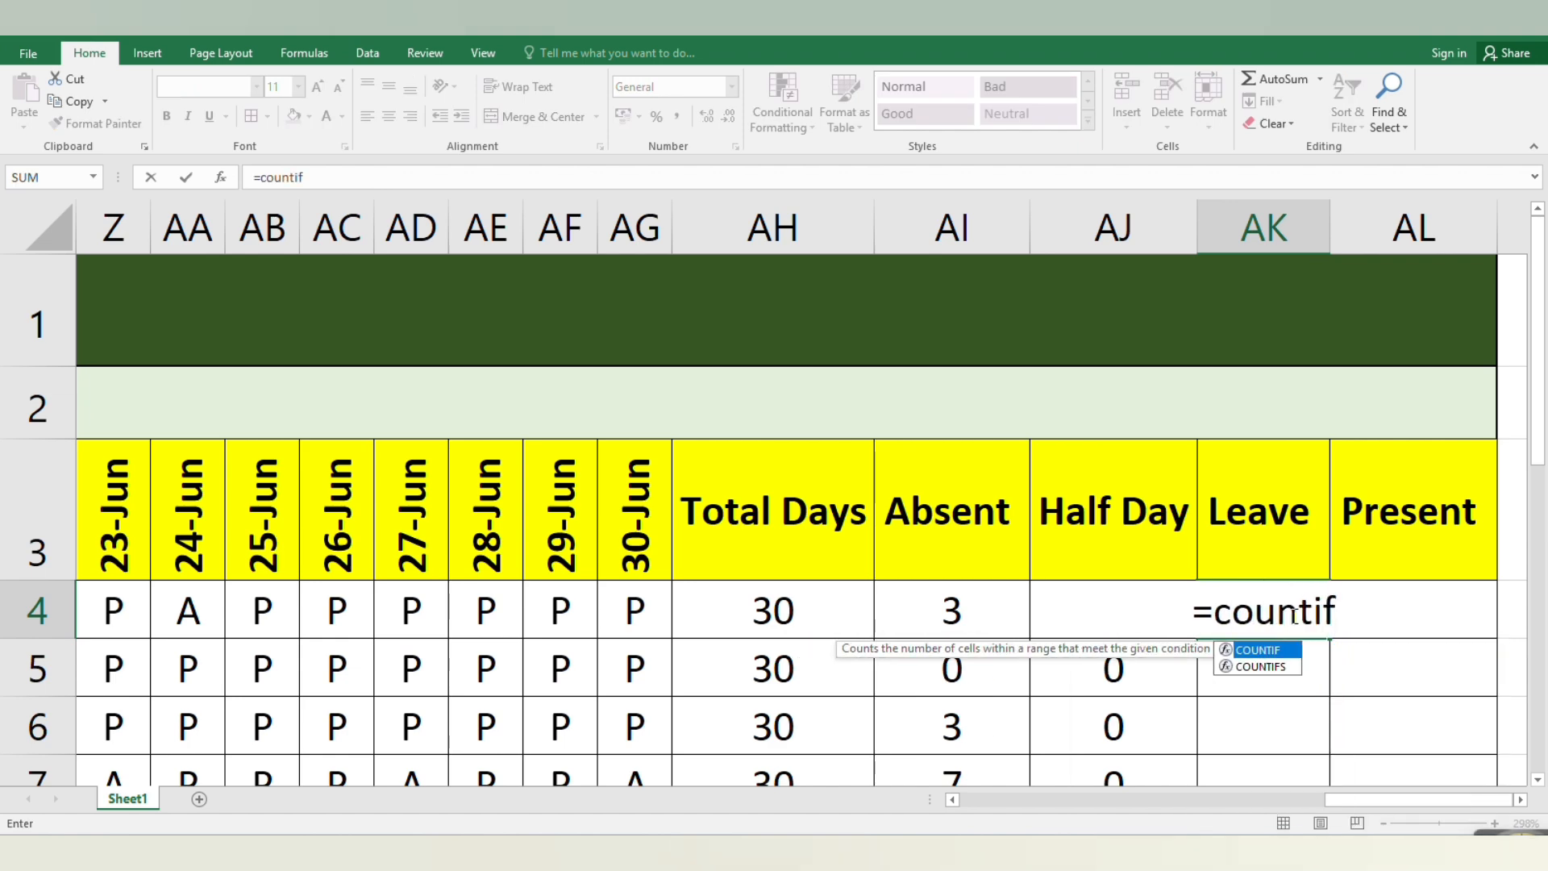
text(()
drag(632, 601, 734, 607)
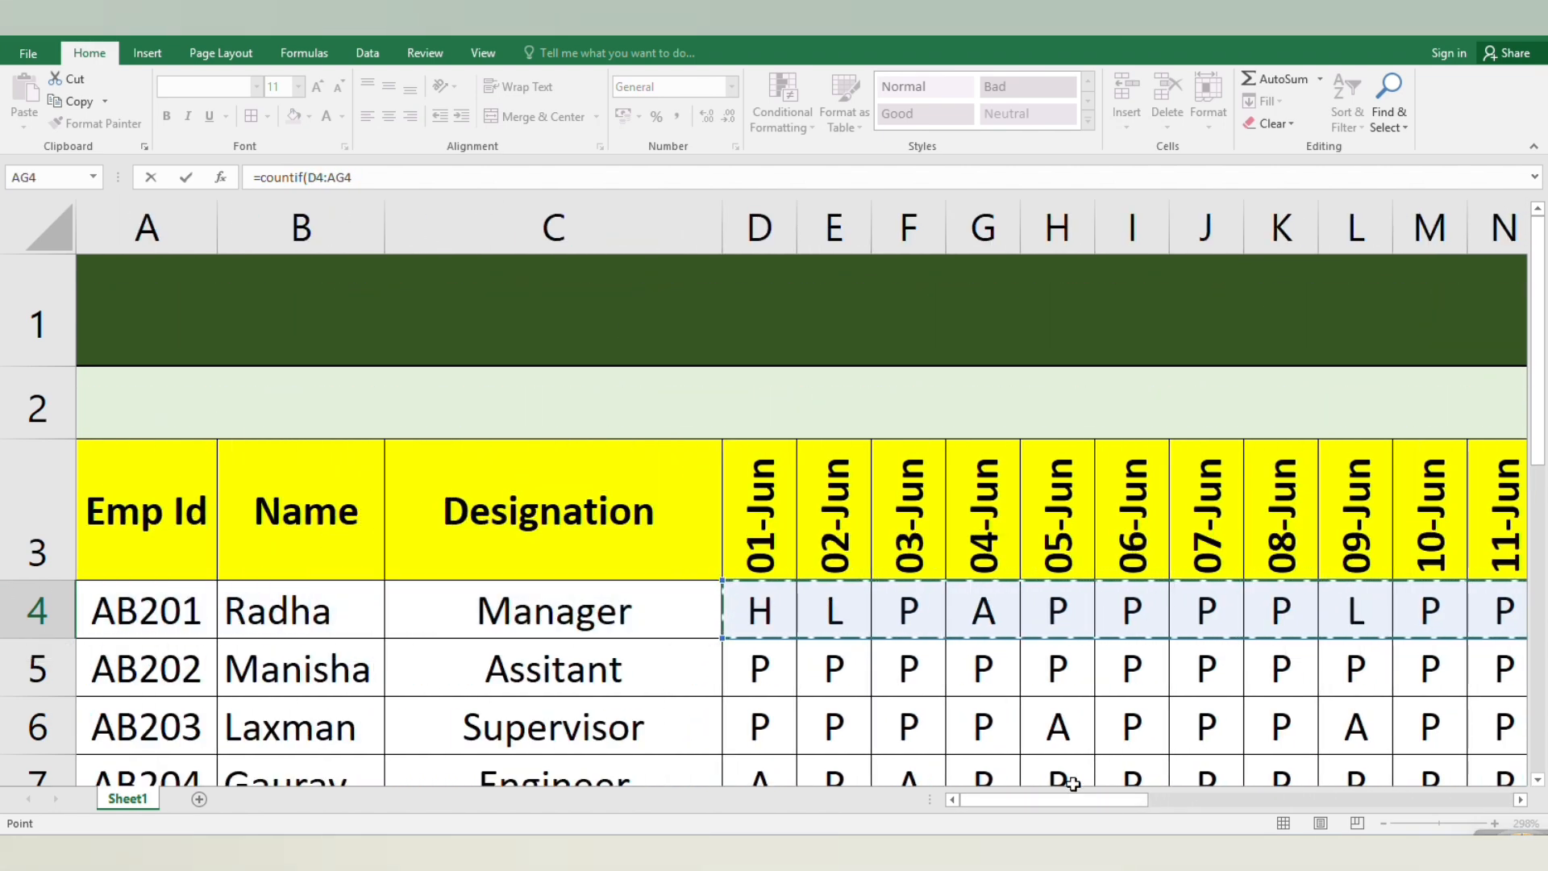
drag(1060, 798, 1421, 788)
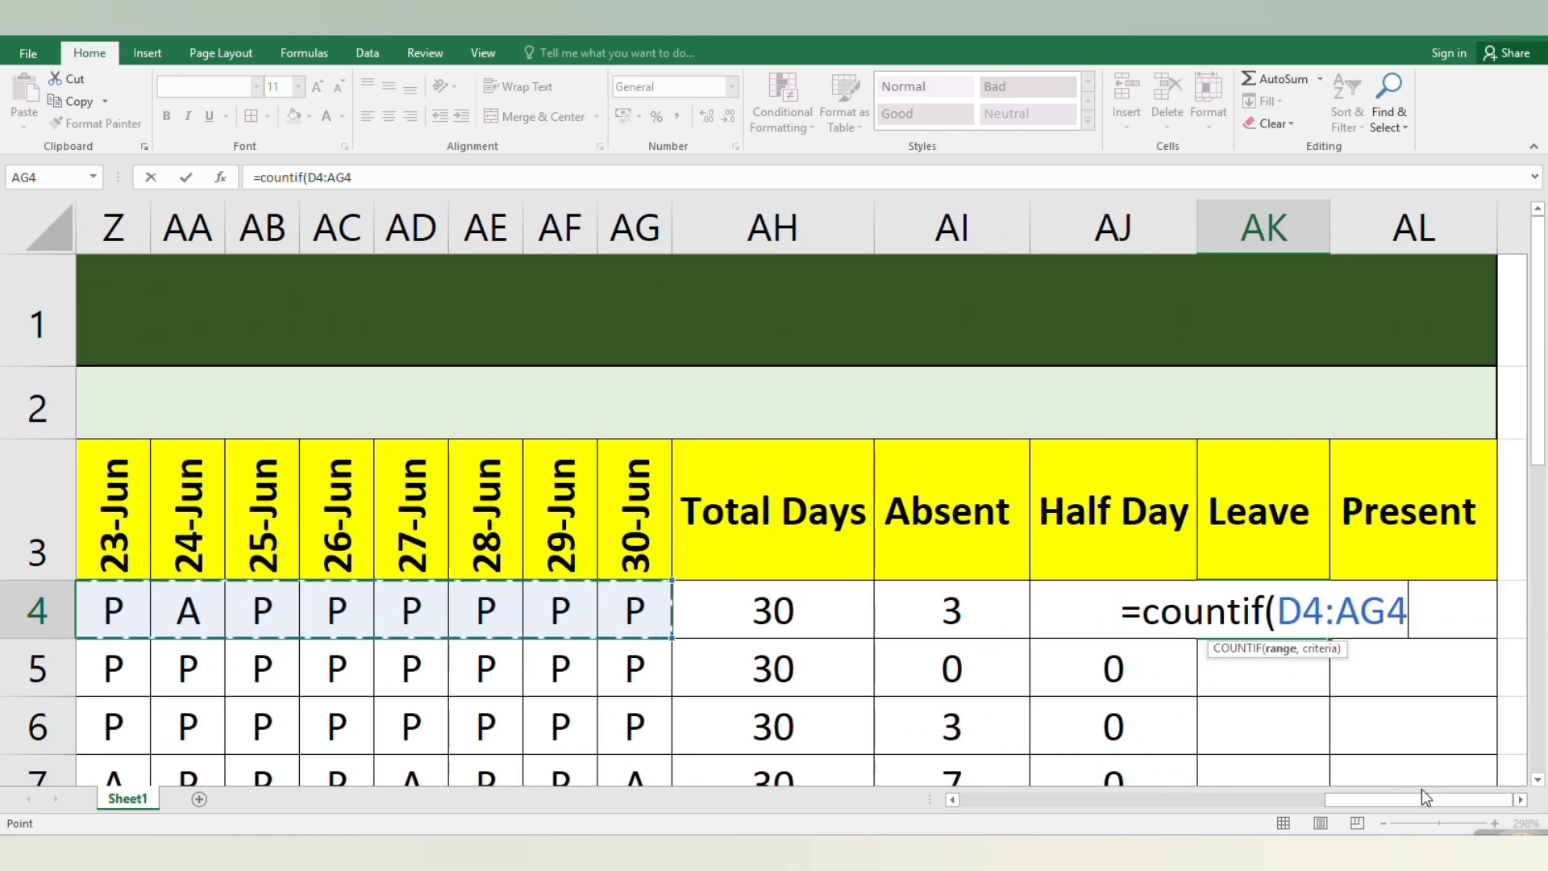
text(,")
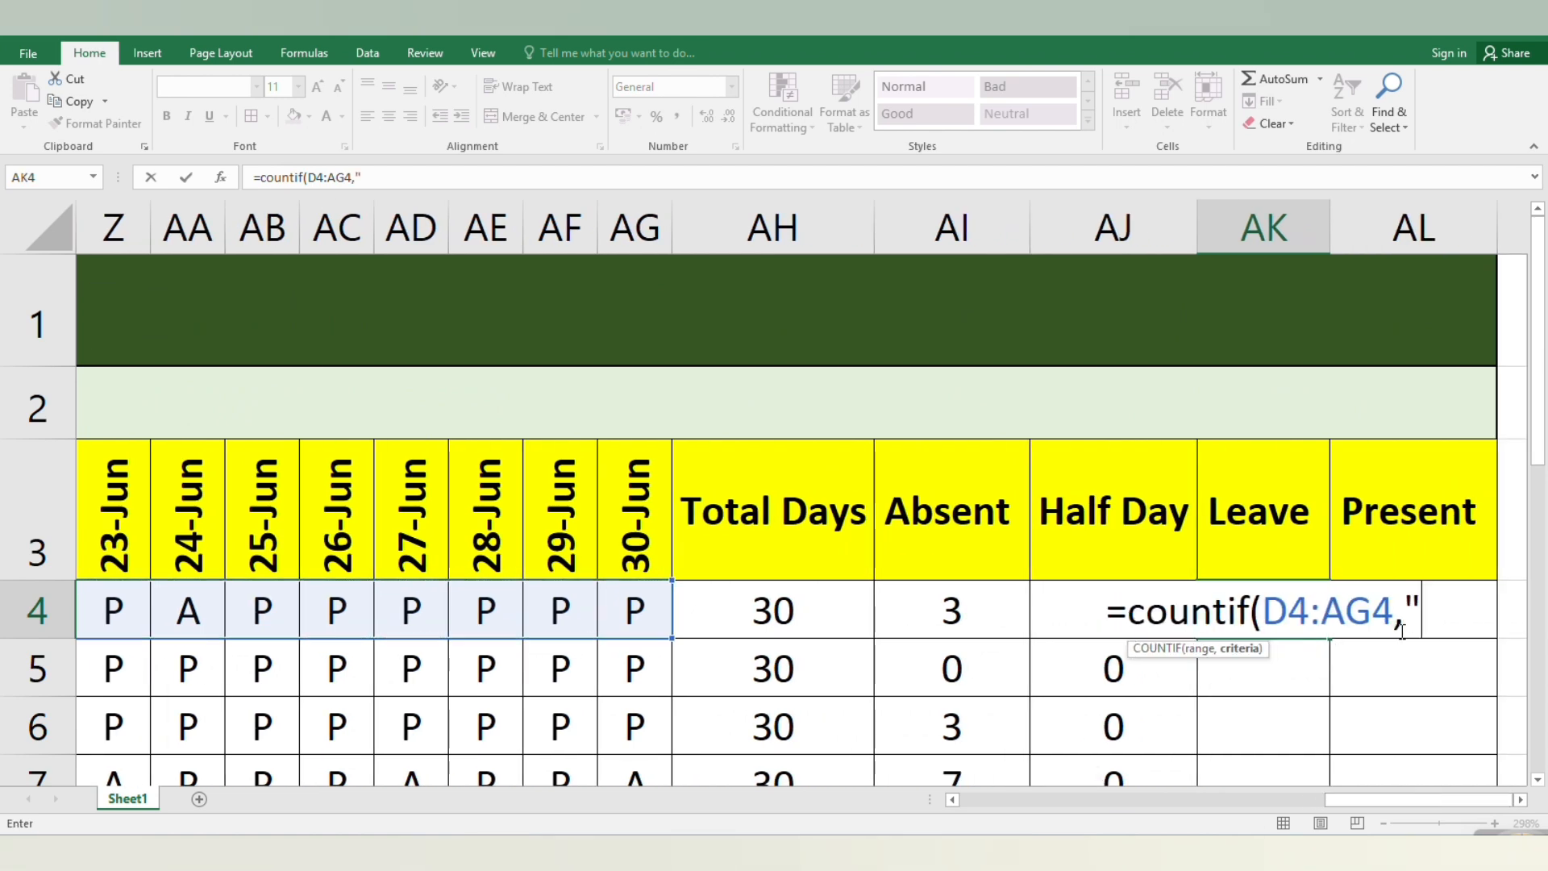
text(L)
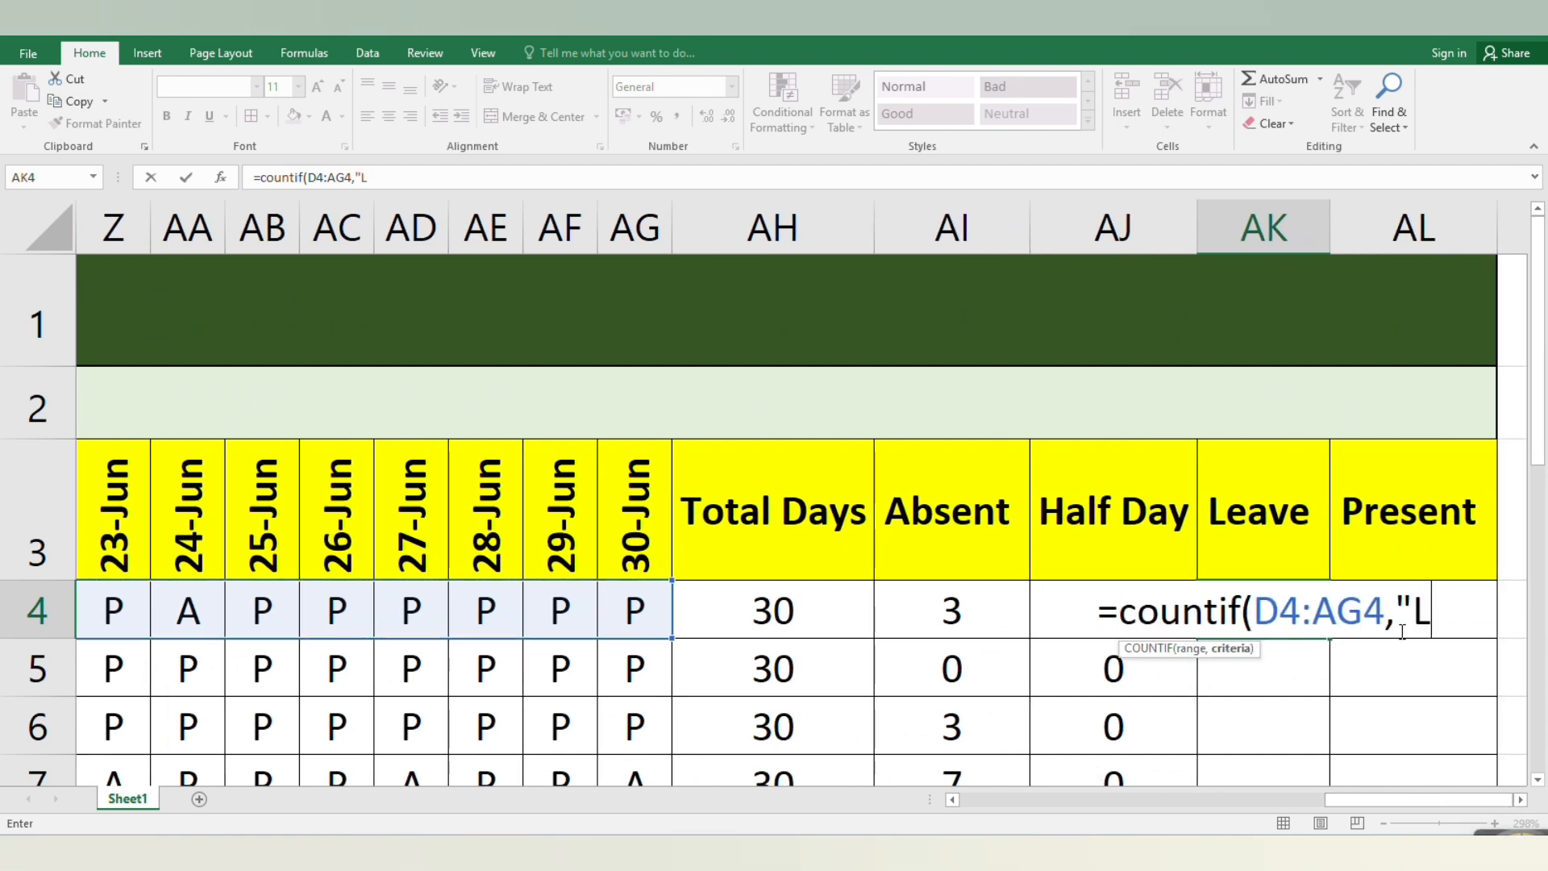
text("))
key(Return)
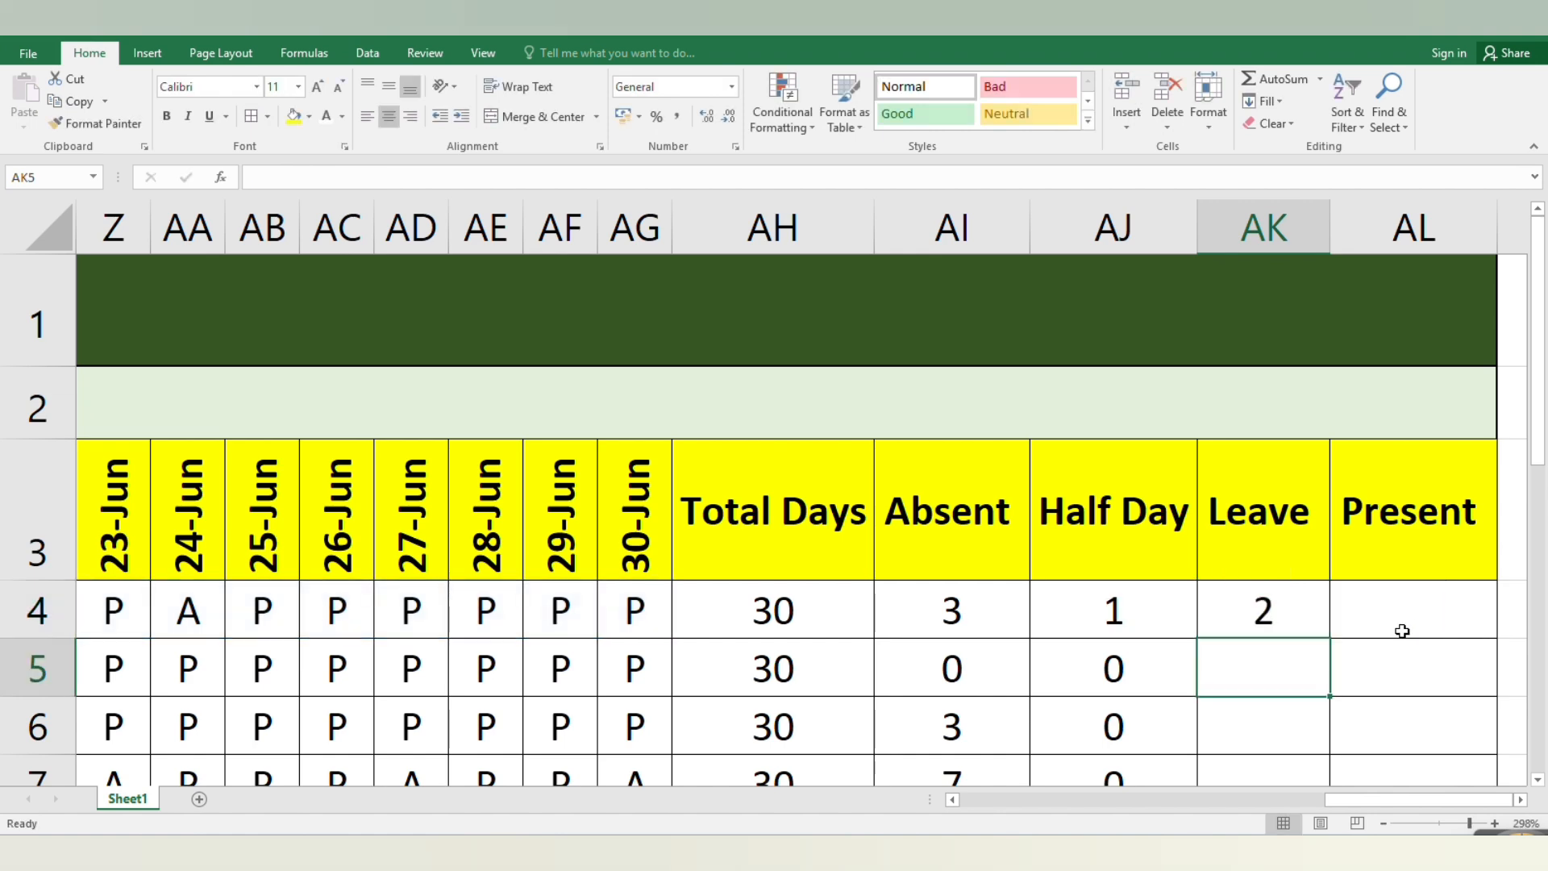
Step: Copy the Leave formula from AK4 down to the last employee row, AK18
click(1303, 626)
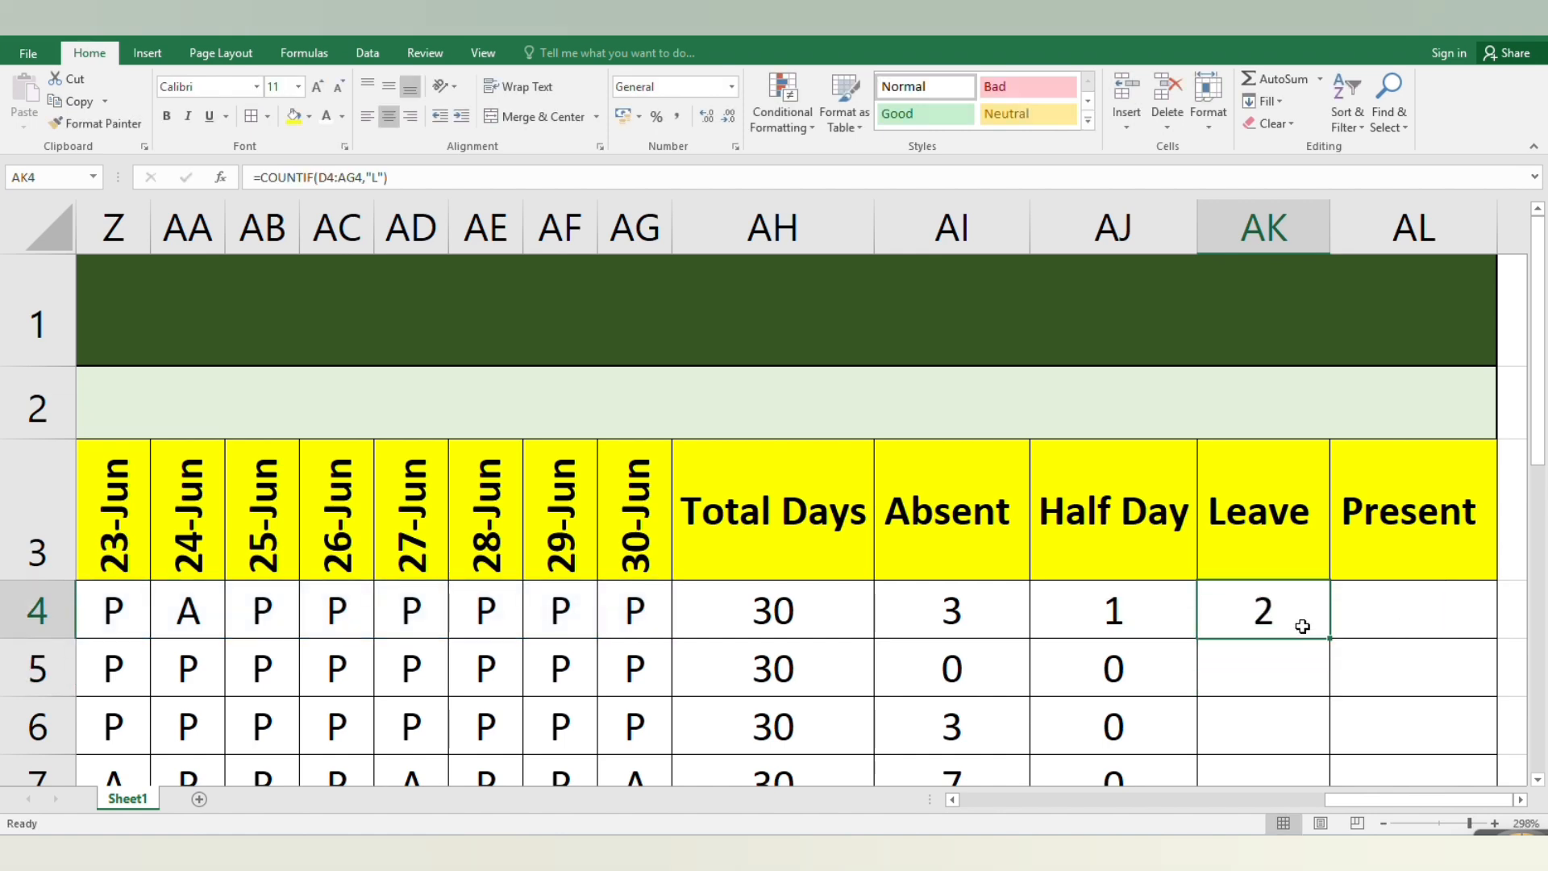
drag(1330, 641, 1291, 706)
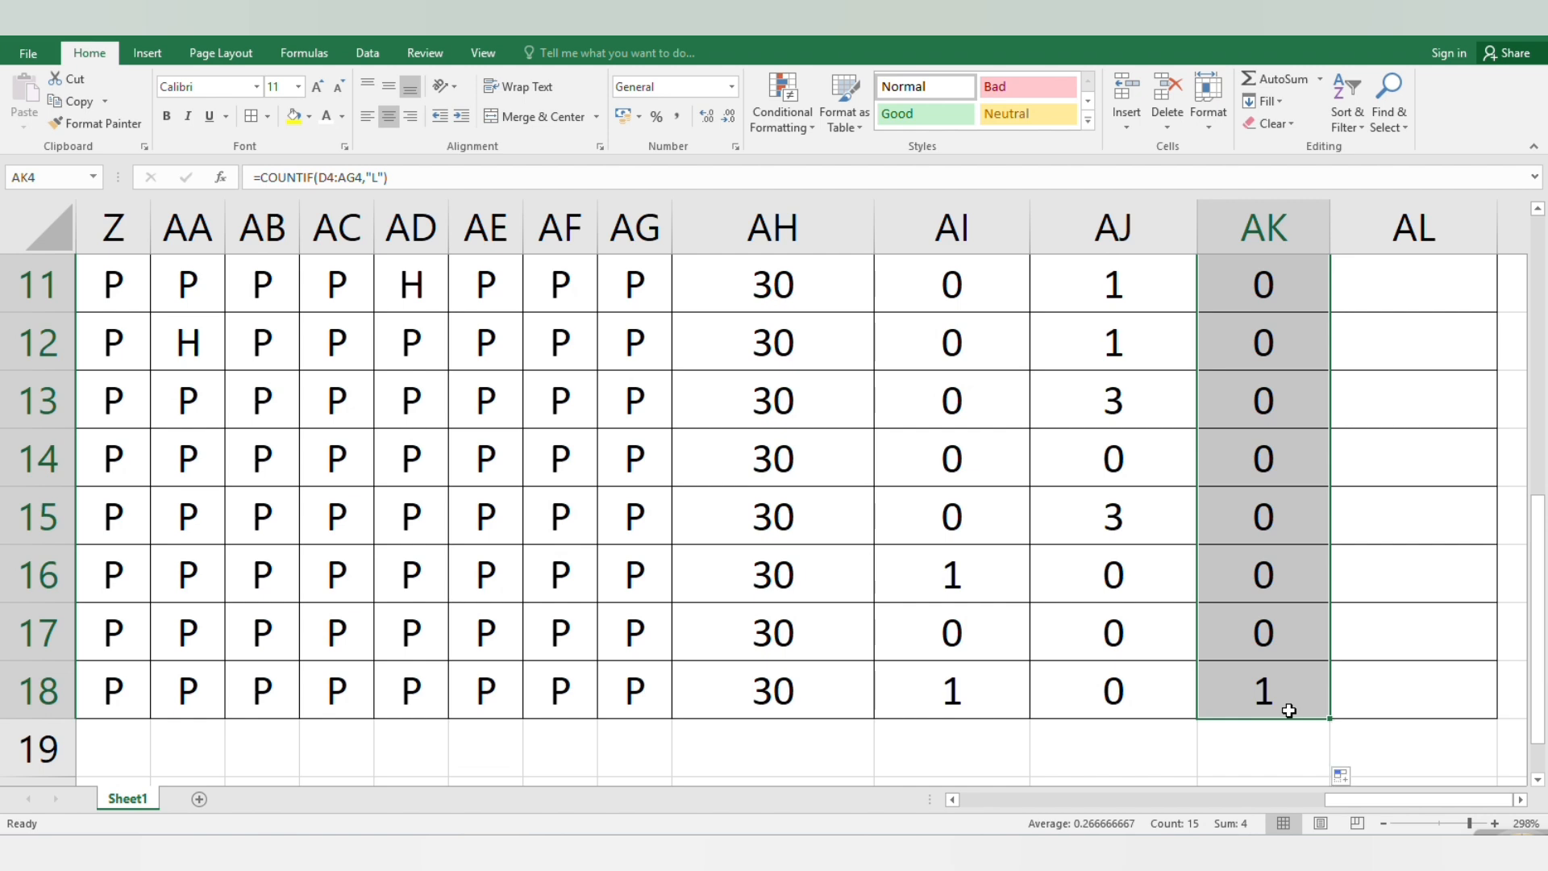
scroll(1287, 709, up, 4)
click(1281, 671)
click(1210, 601)
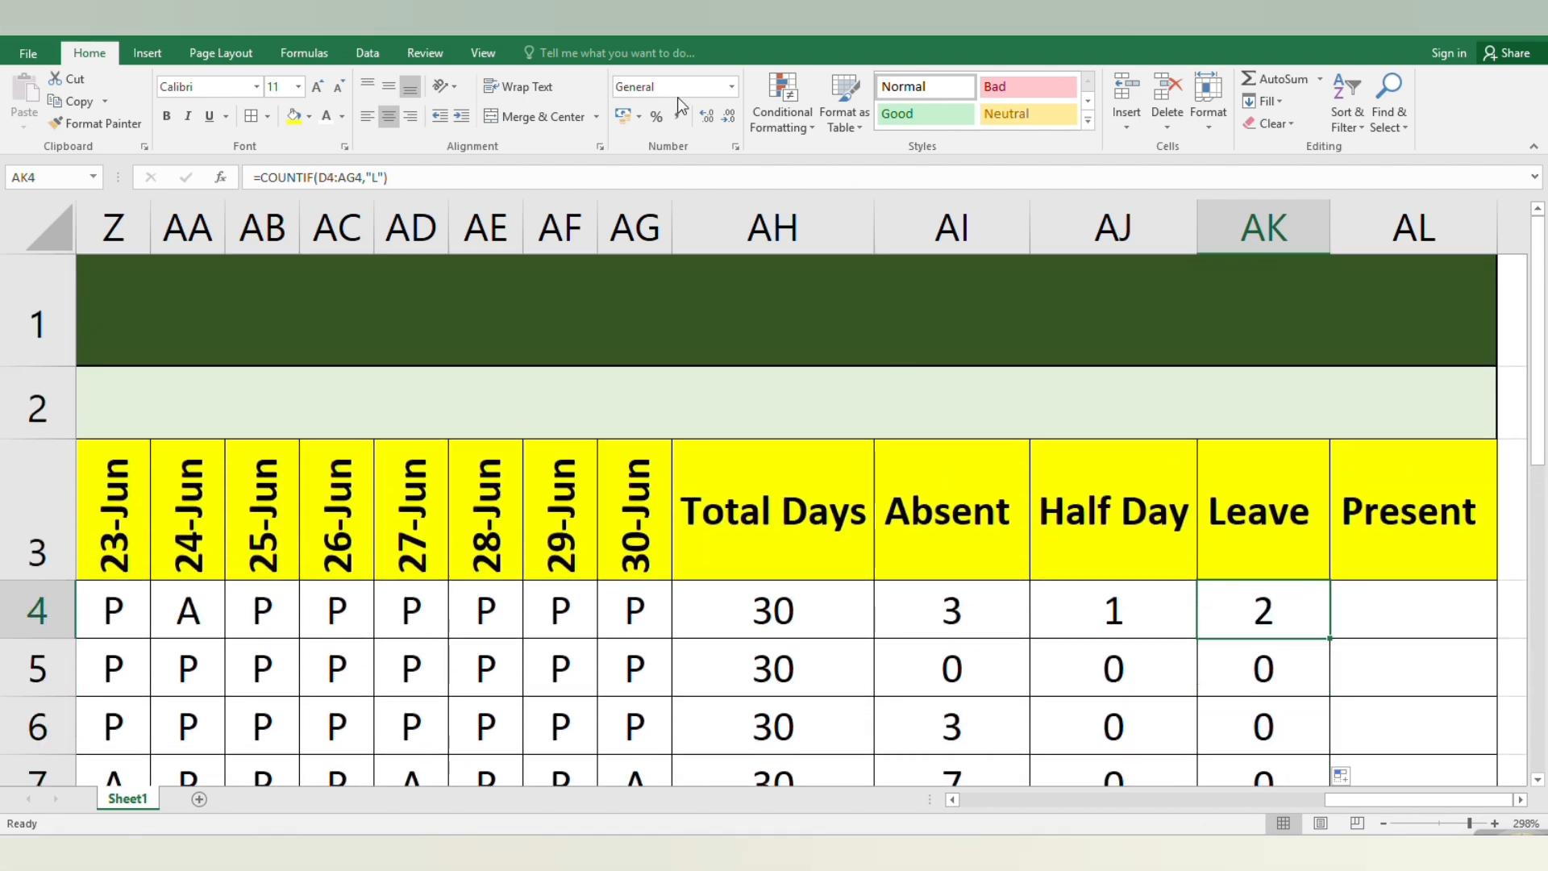
Step: Enter =AH4-AI4-(AJ4/2) in AL4 under Present, subtracting absences and half the half days from the total days
scroll(675, 69, down, 1)
click(1413, 586)
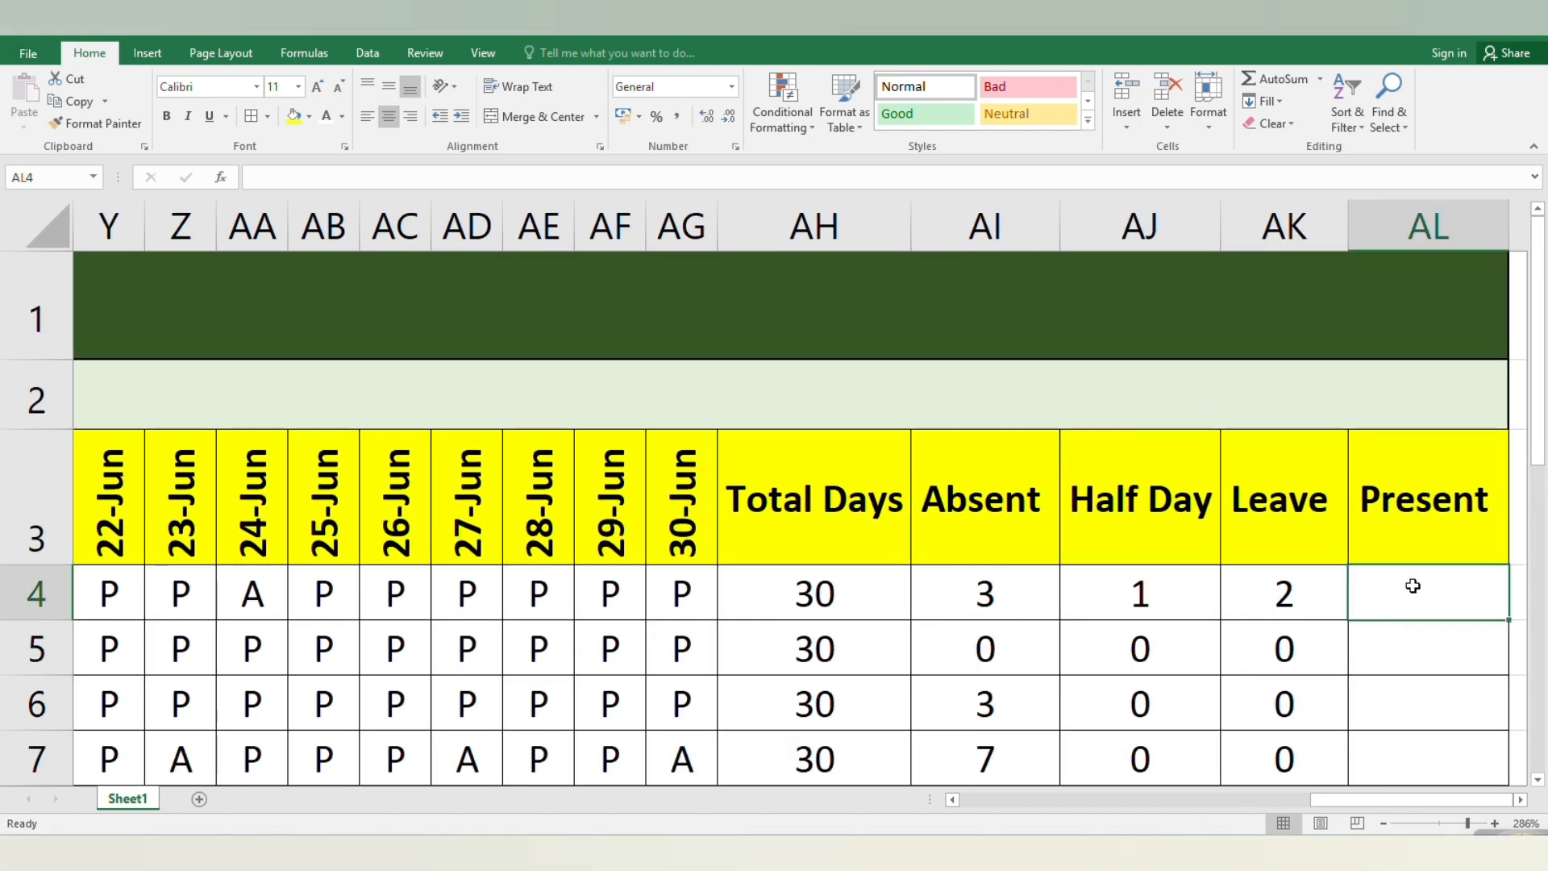
text(=)
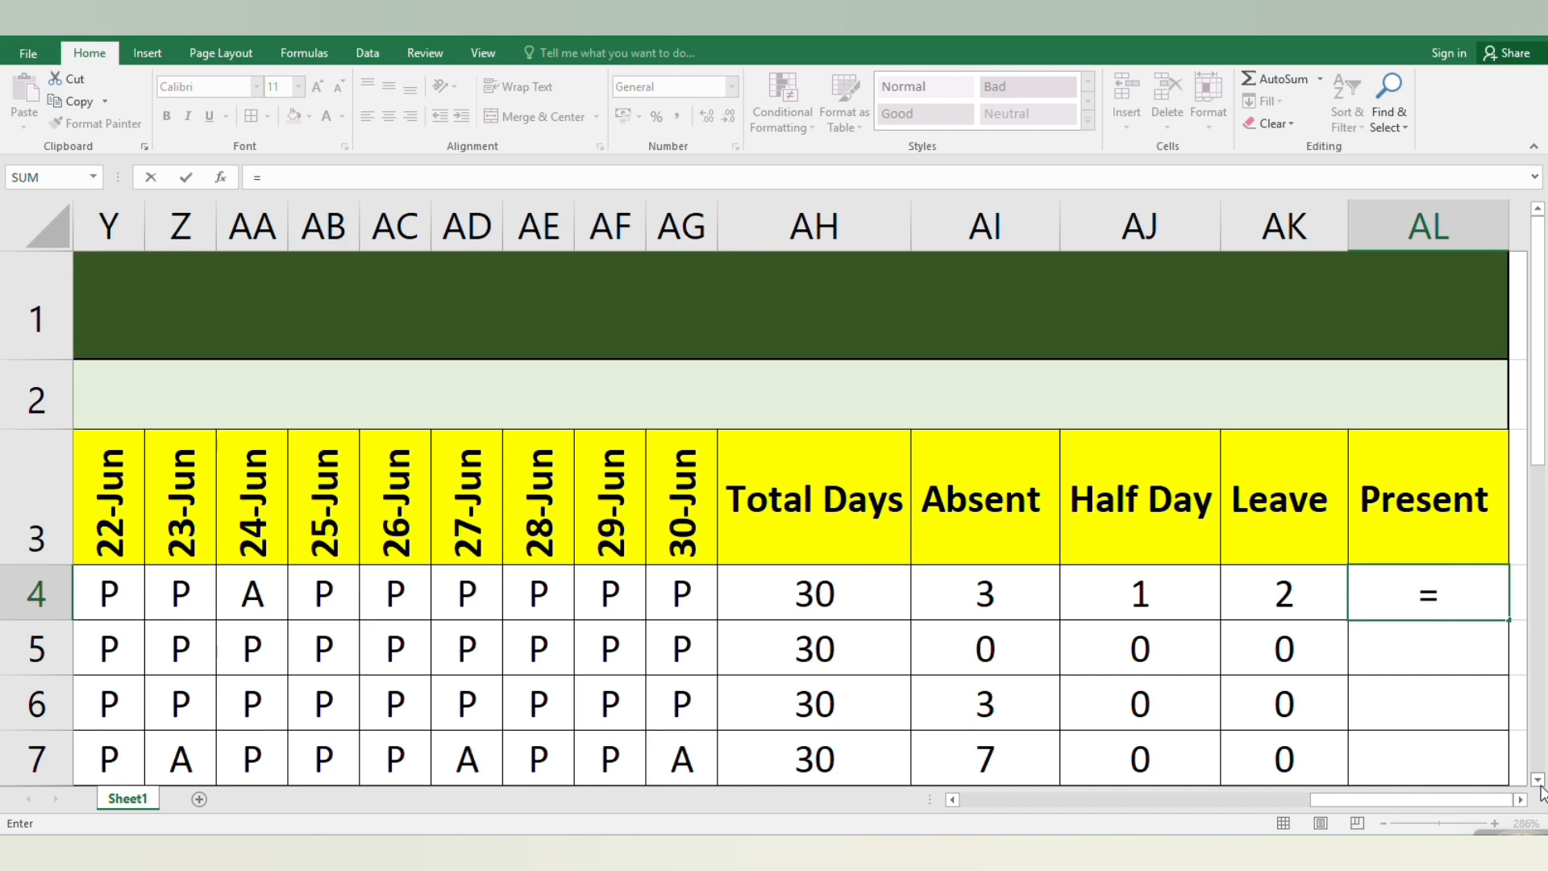
click(867, 597)
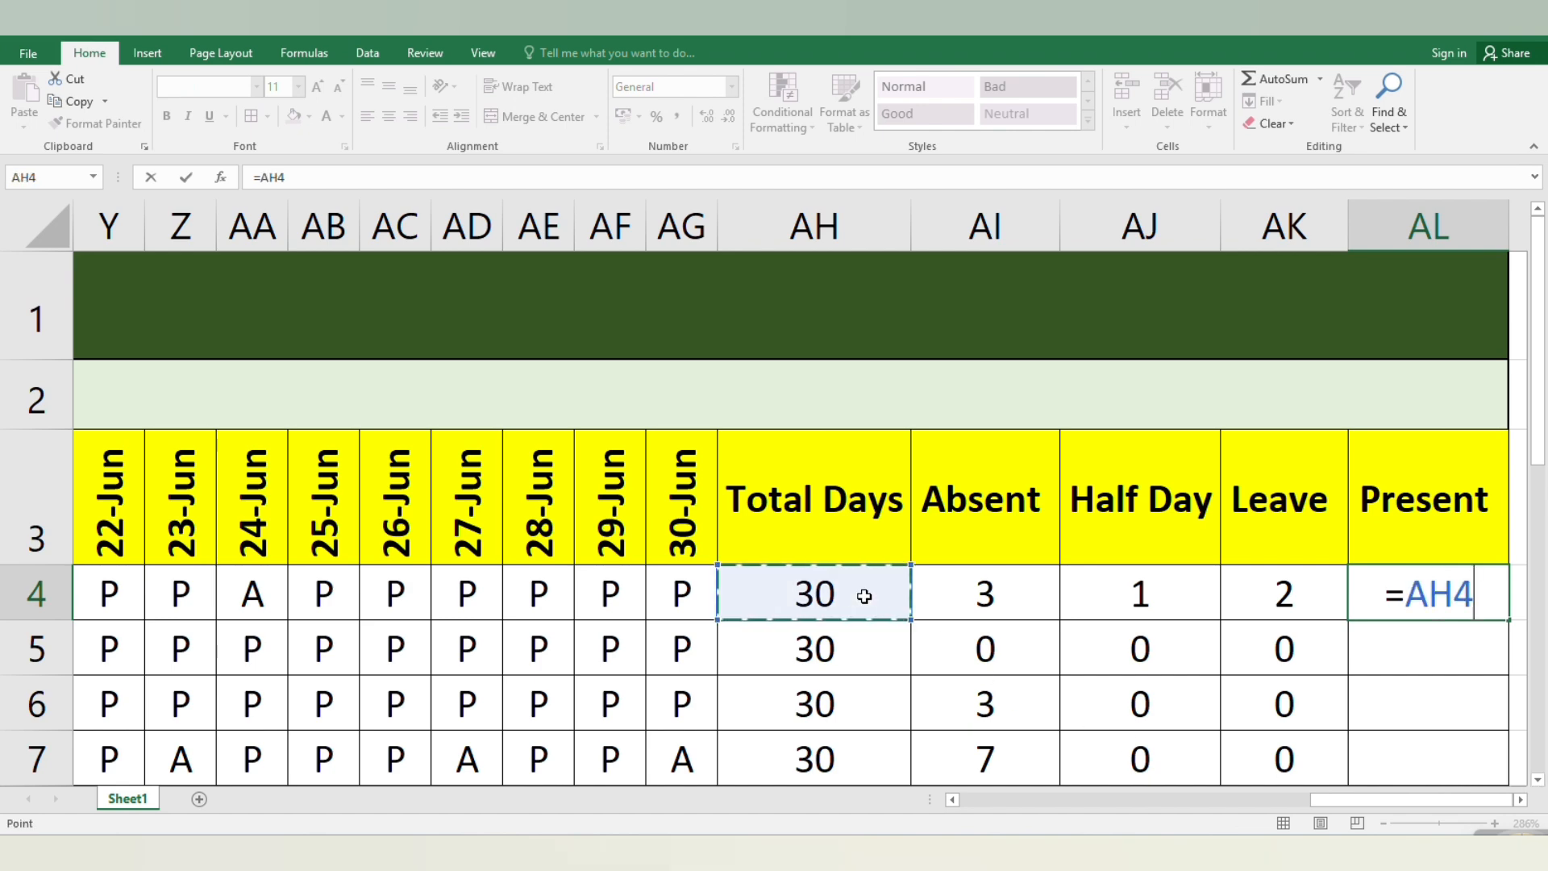
text(-)
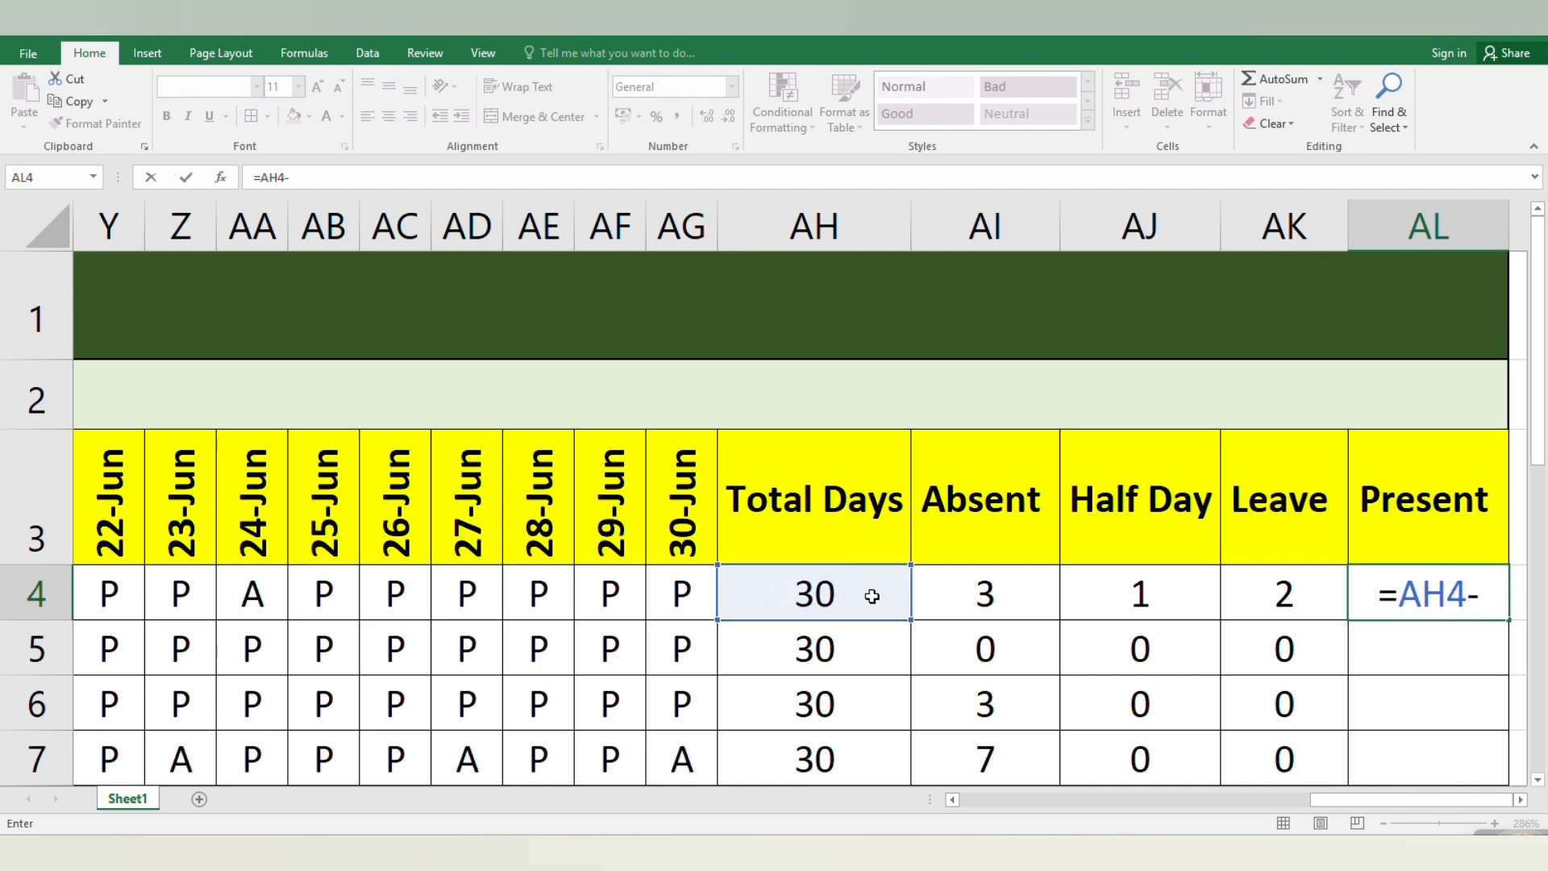
click(1021, 589)
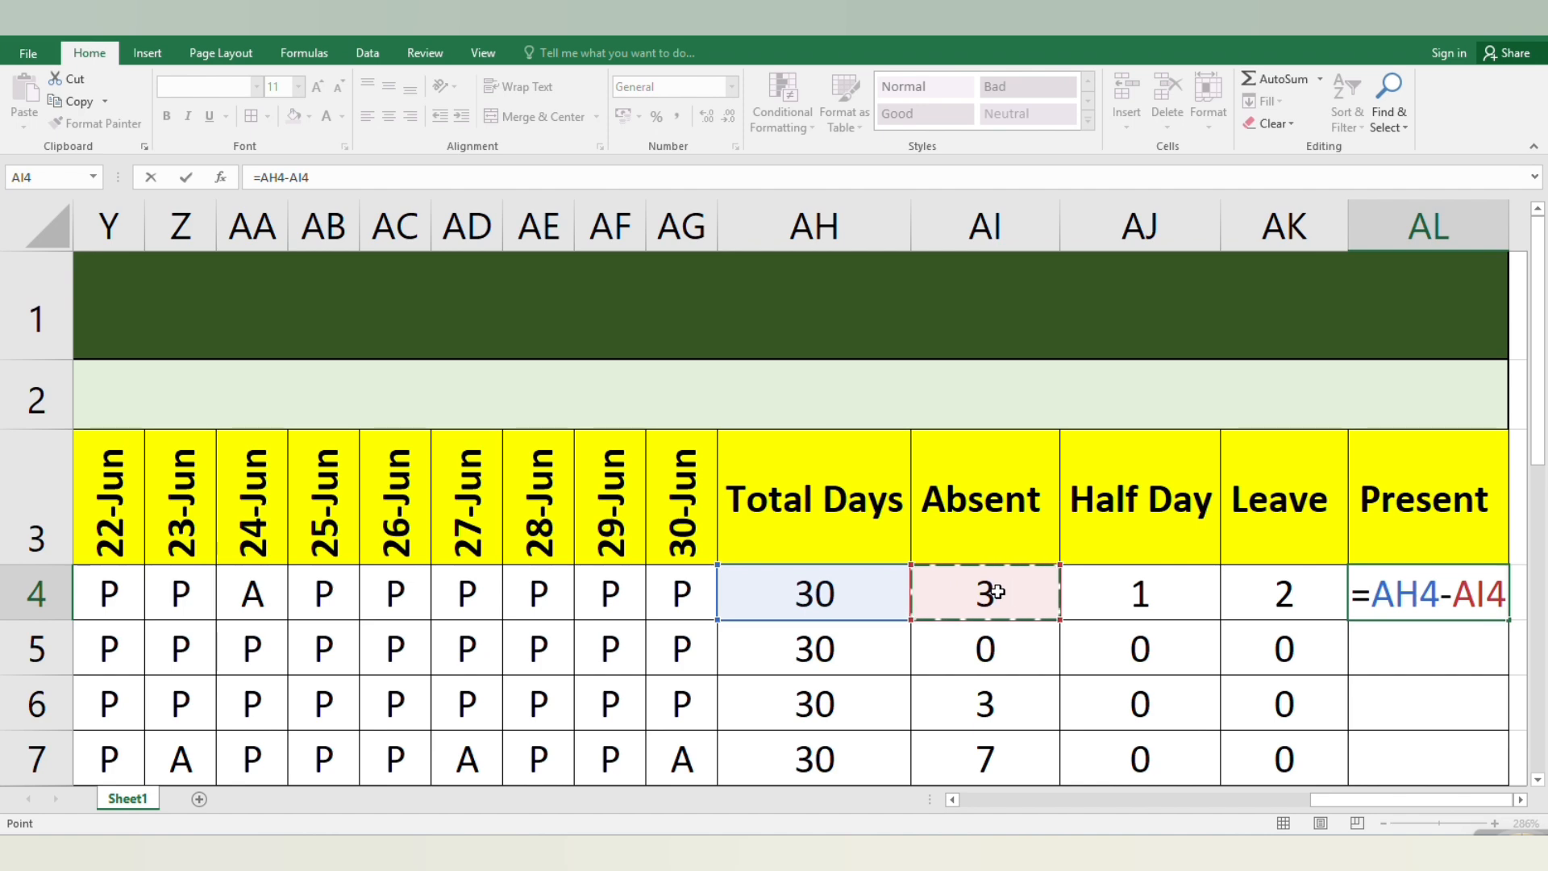
text(-()
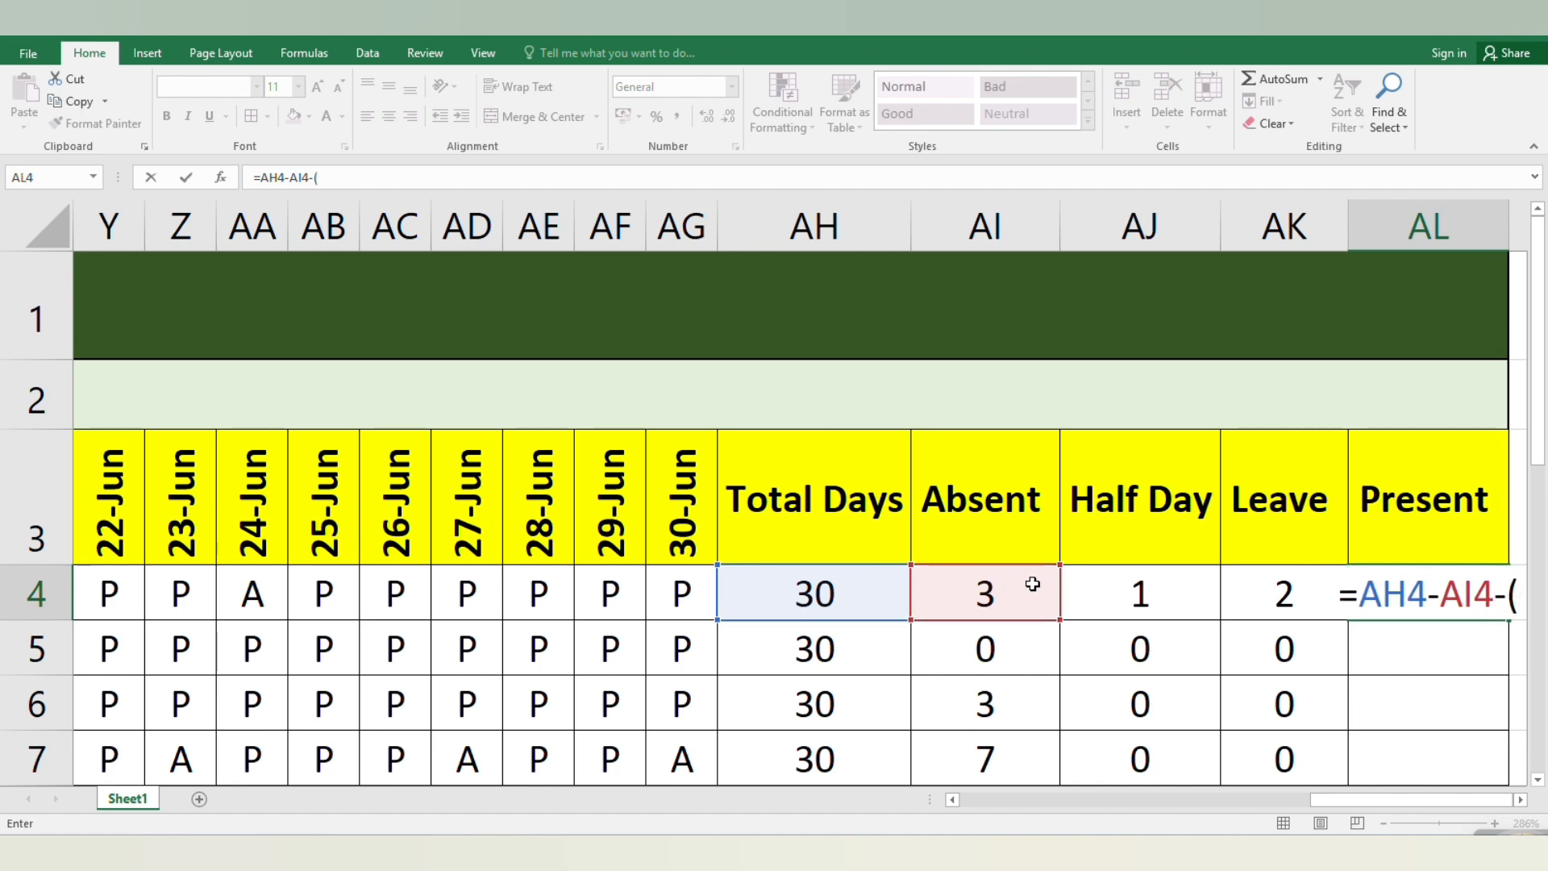
click(1106, 593)
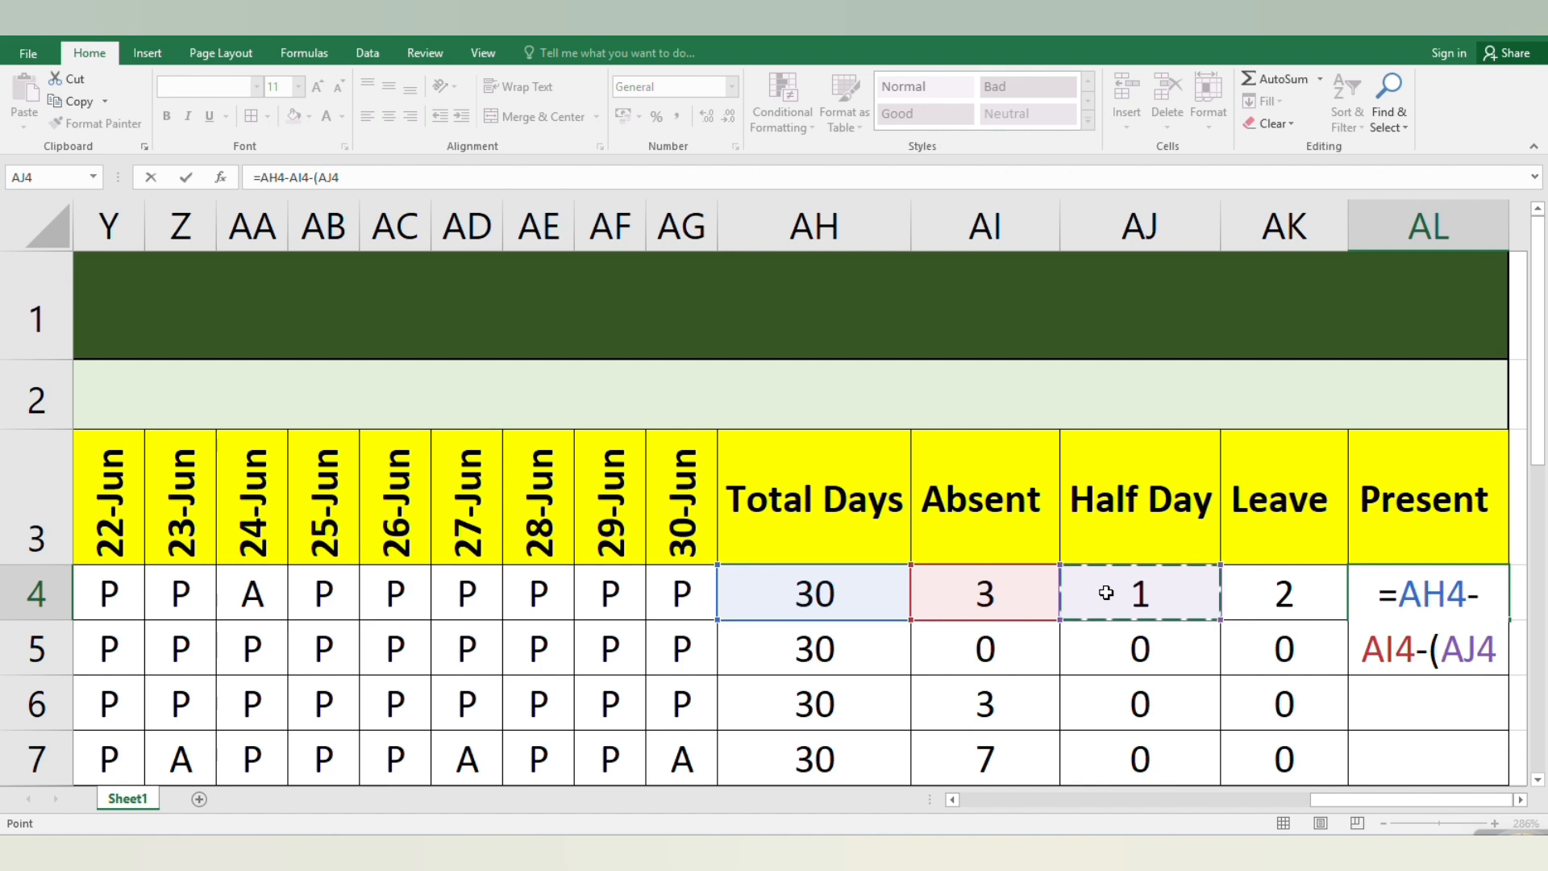
text(/2)
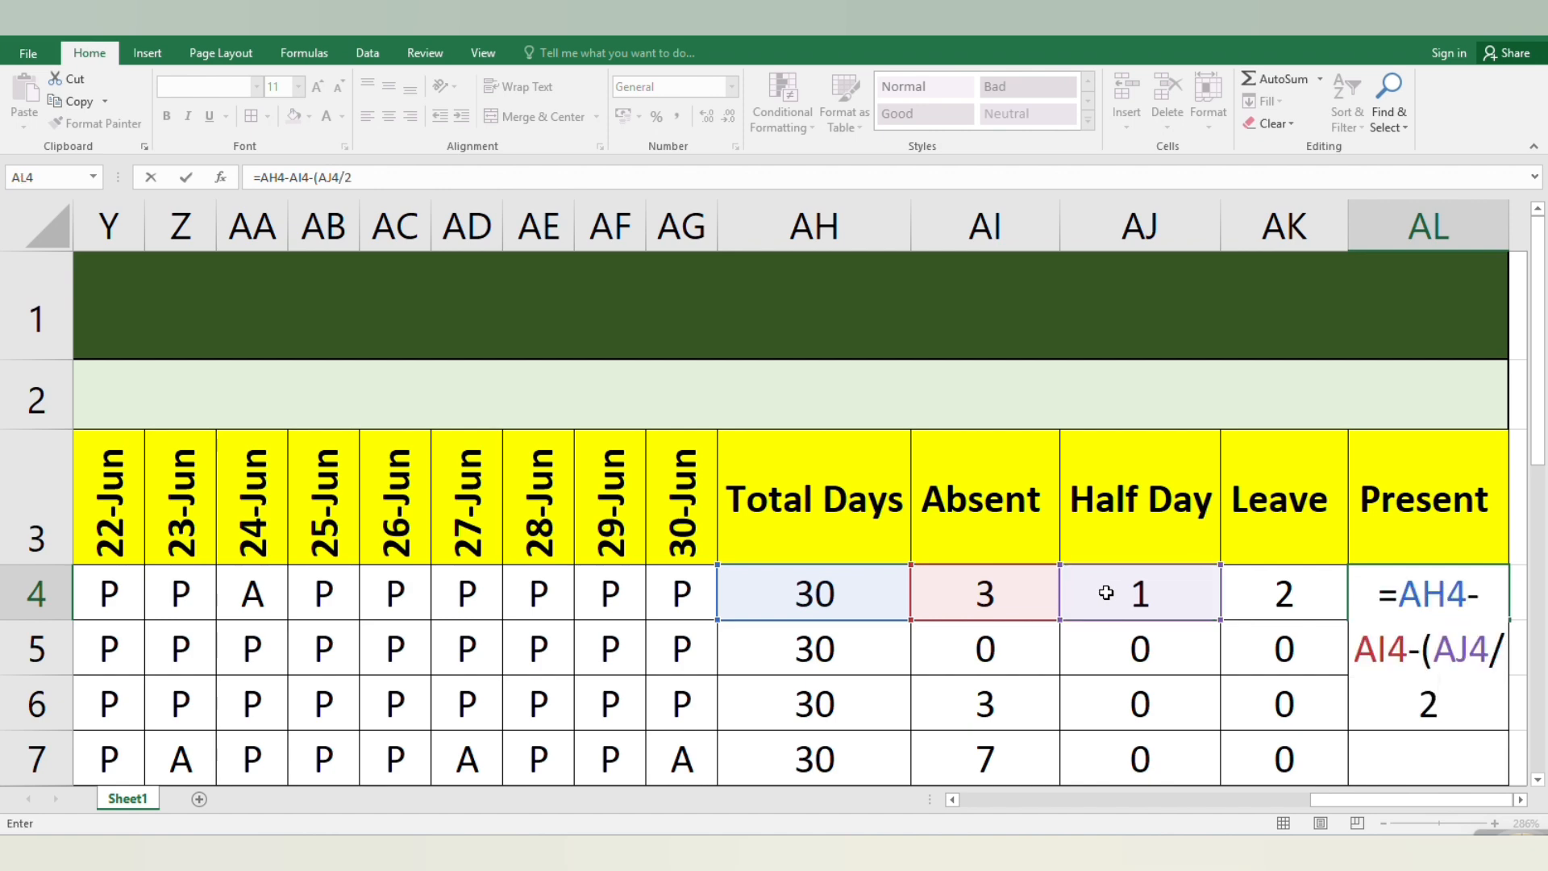
text())
key(Return)
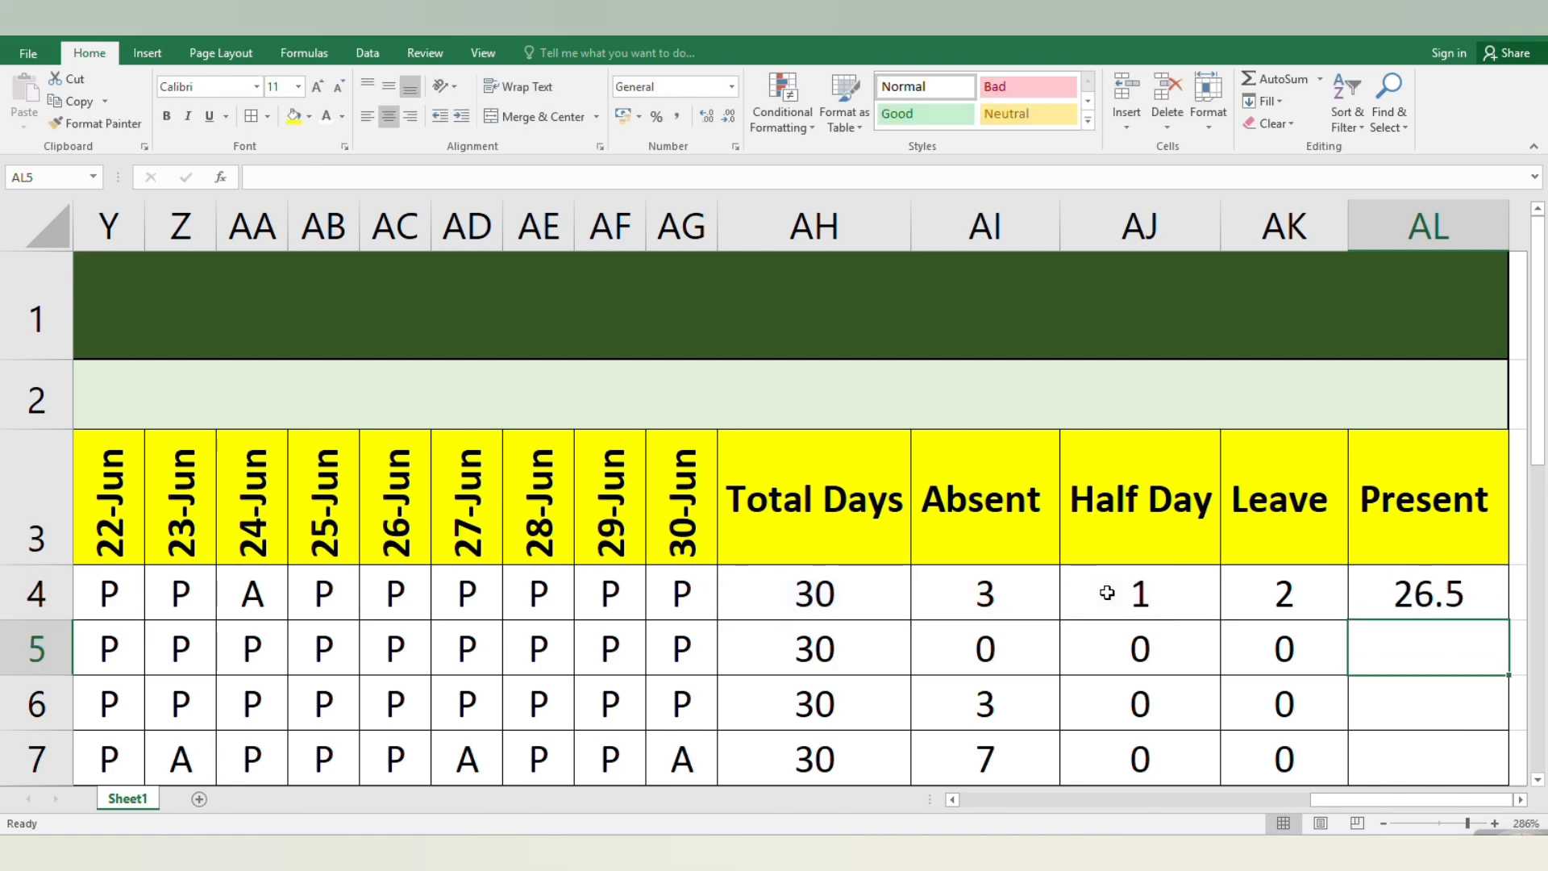
Step: Copy the Present formula from AL4 down to the last employee row, AL18
click(1474, 597)
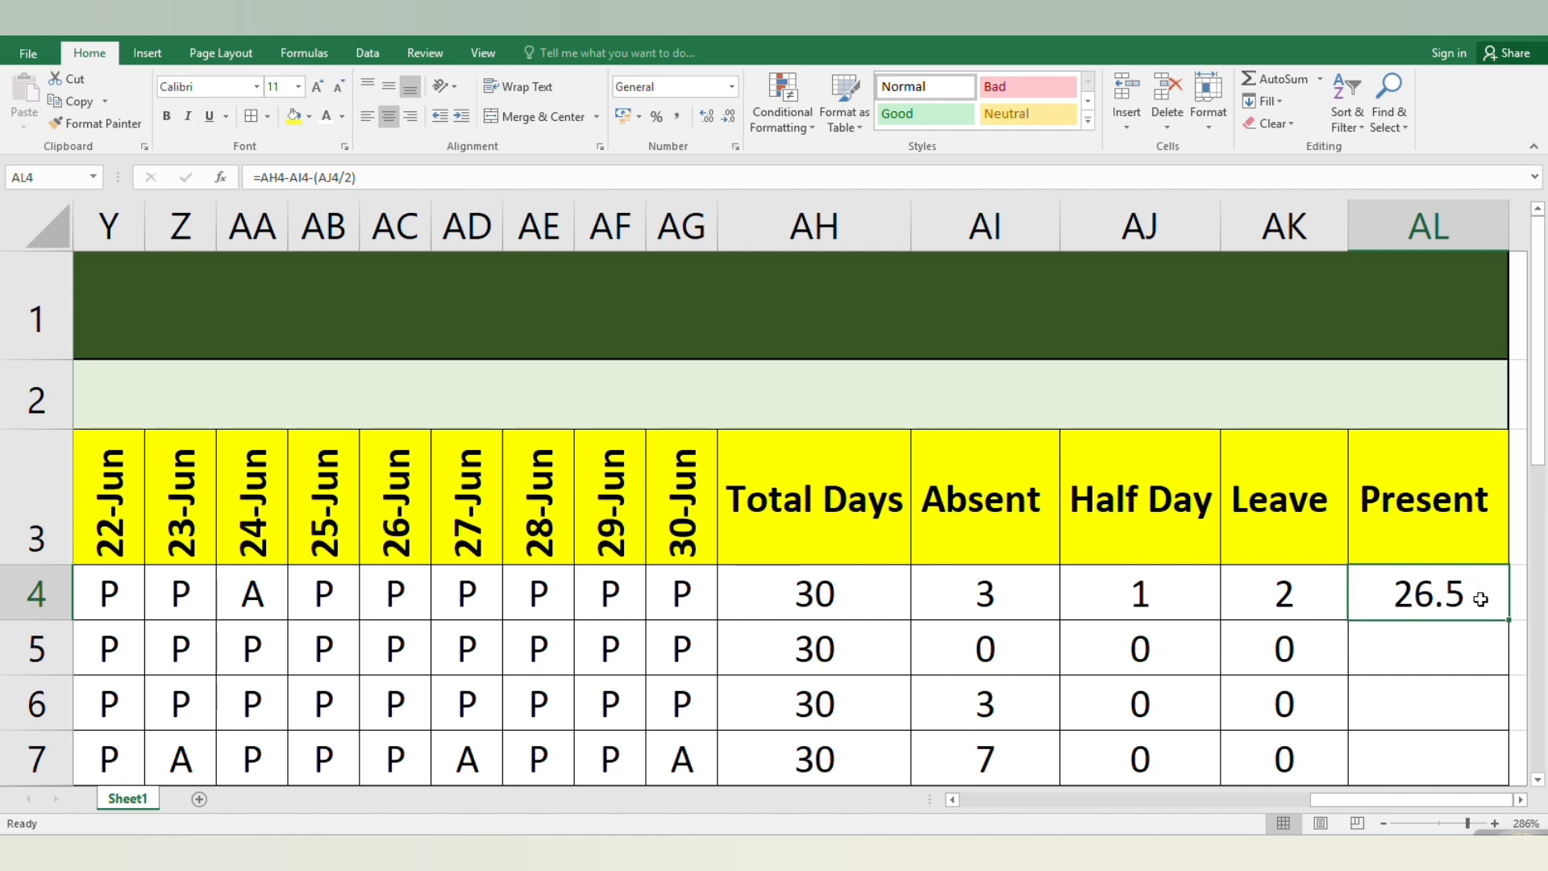
drag(1508, 619, 1488, 642)
scroll(1488, 642, up, 3)
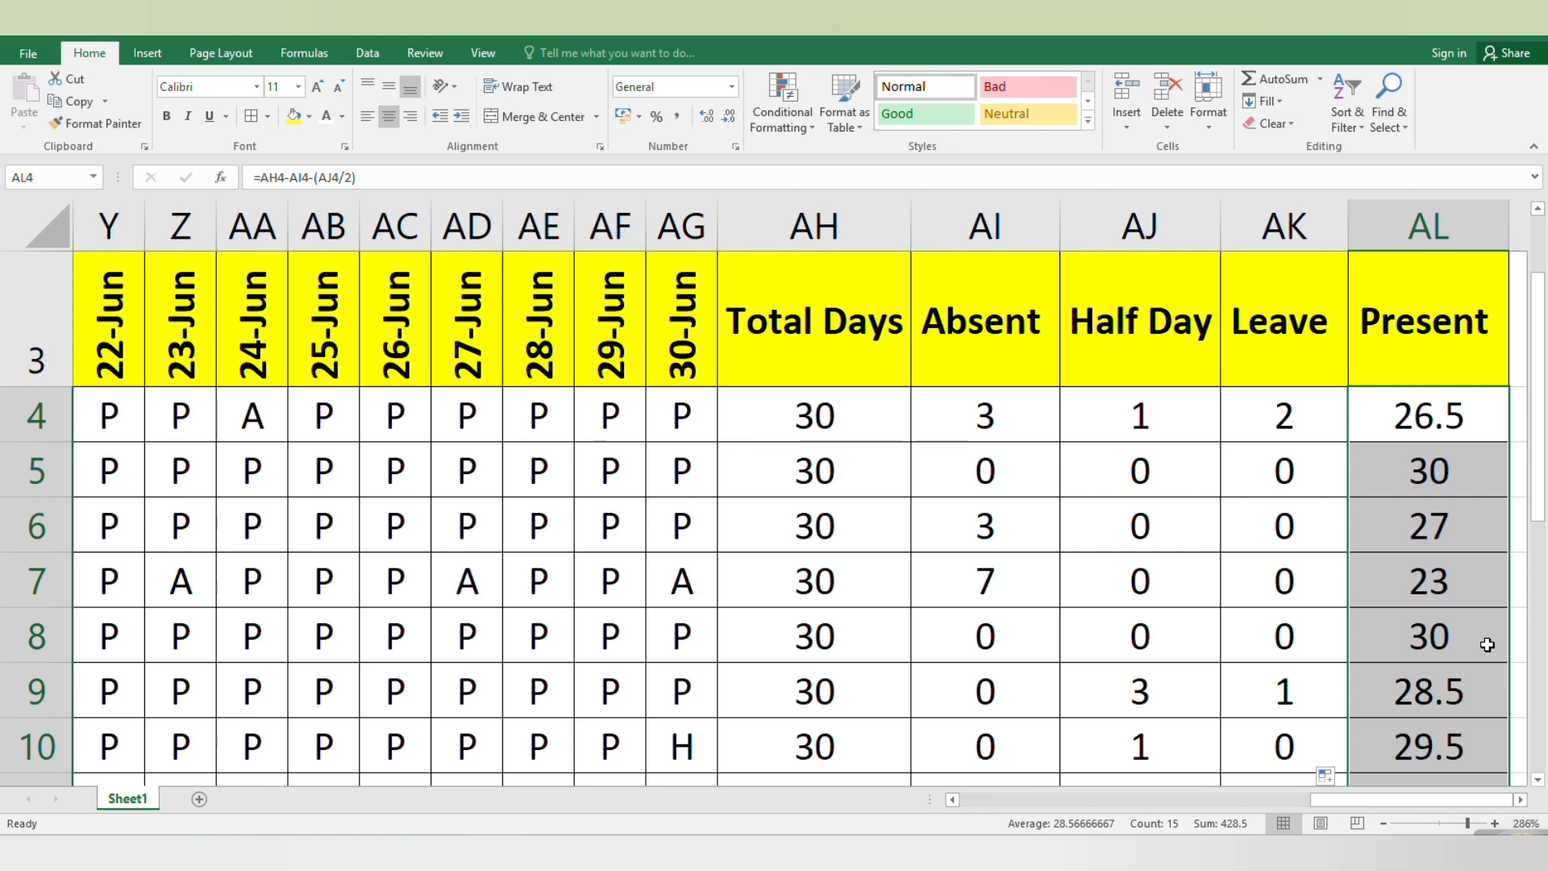
Step: Check the Present formulas in AL4 through AL6 and examine the summary figures down to the last employee row
click(1488, 643)
click(1484, 481)
click(1486, 513)
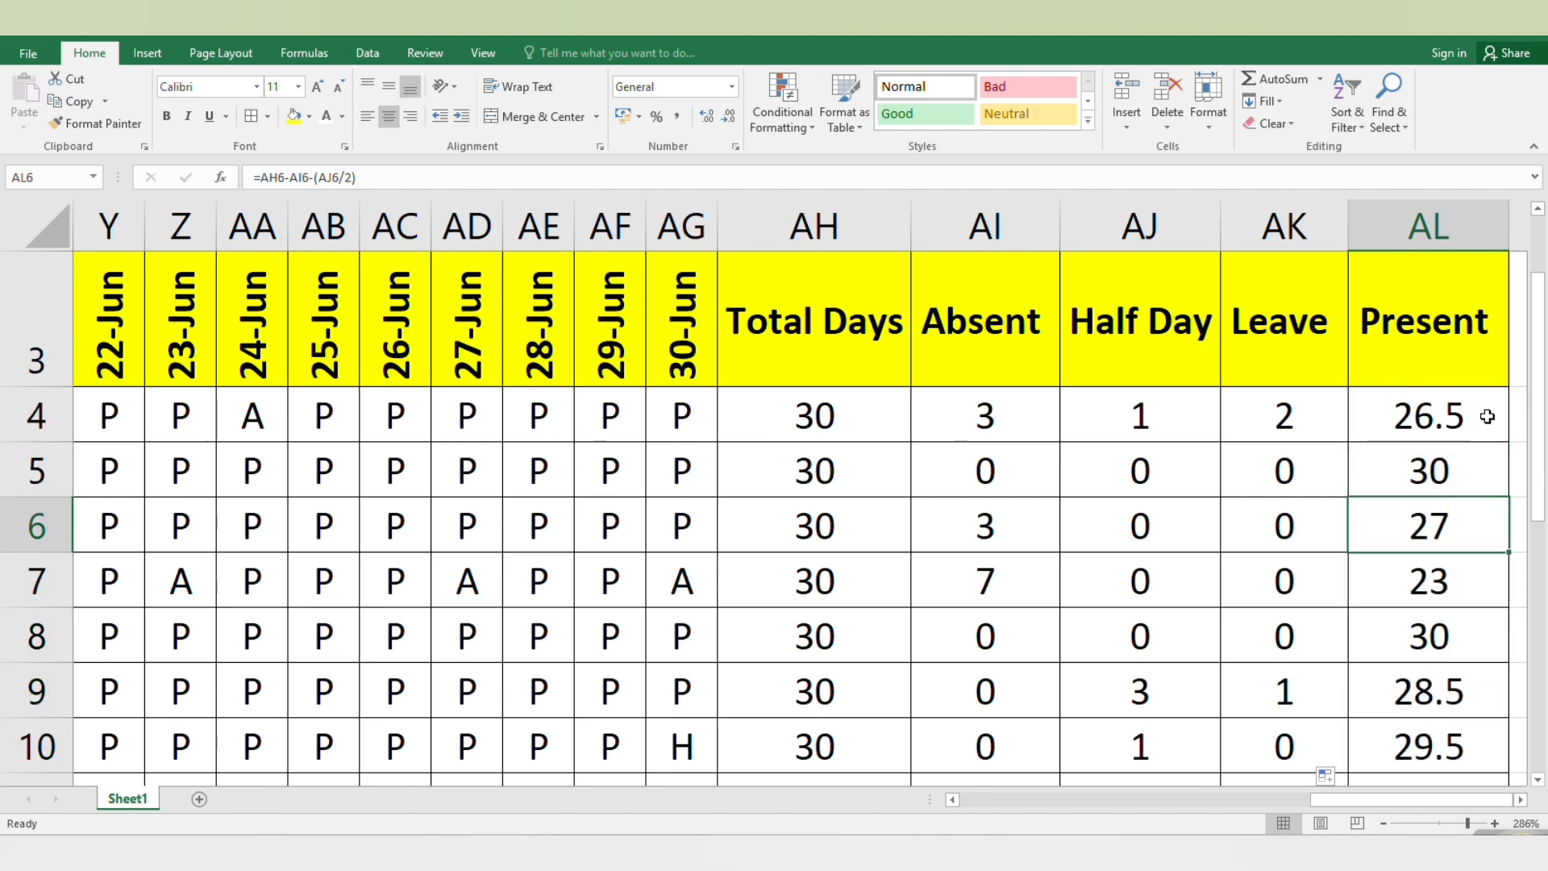
click(1490, 417)
click(662, 37)
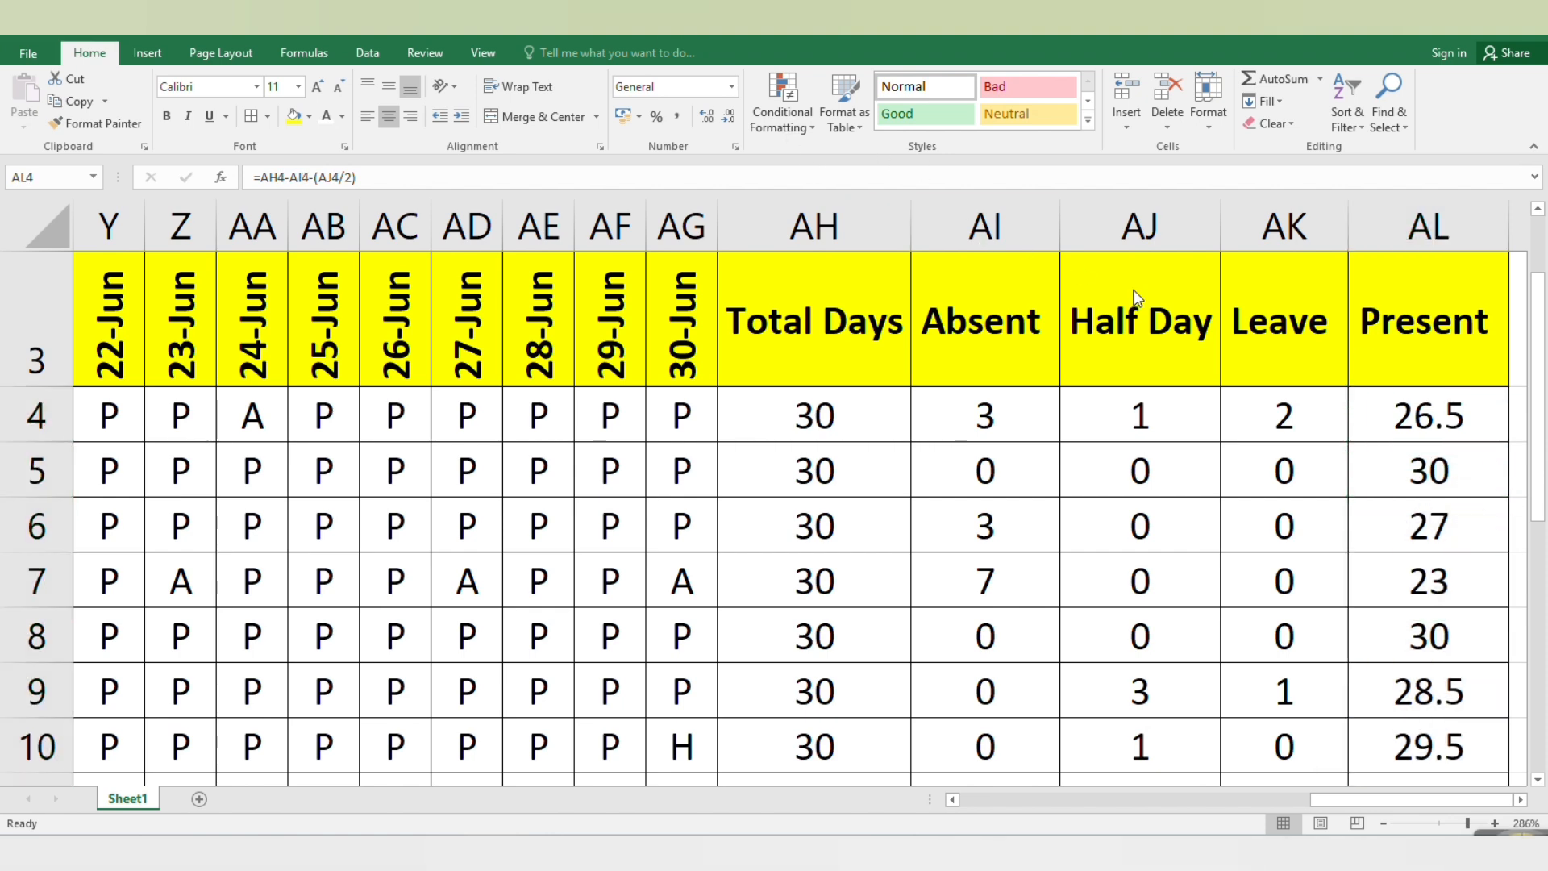
click(1382, 408)
double_click(1394, 418)
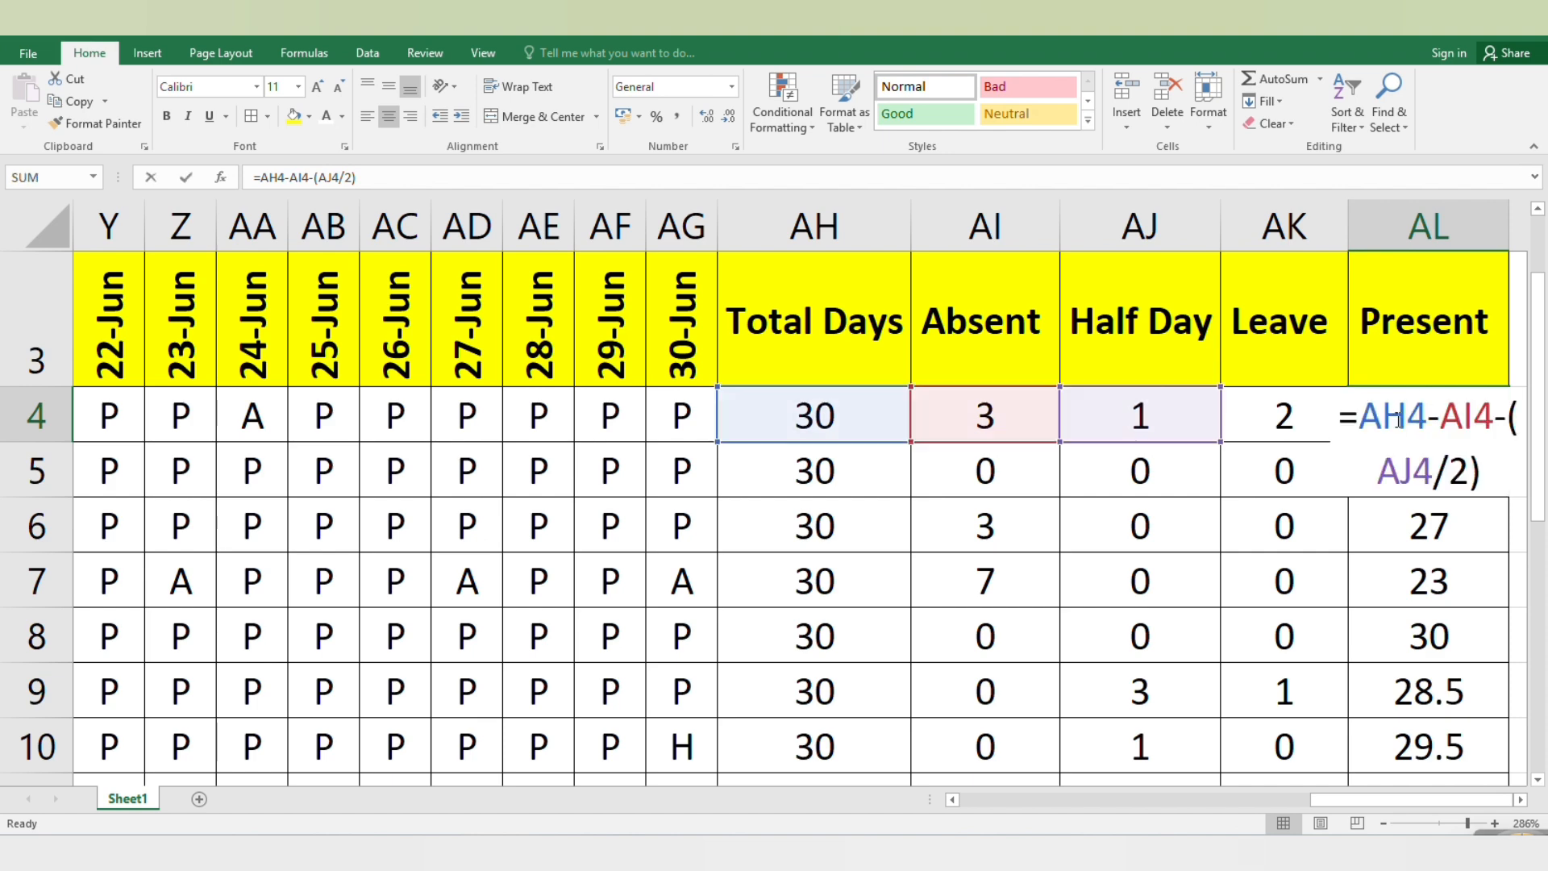
click(1391, 537)
scroll(863, 491, down, 2)
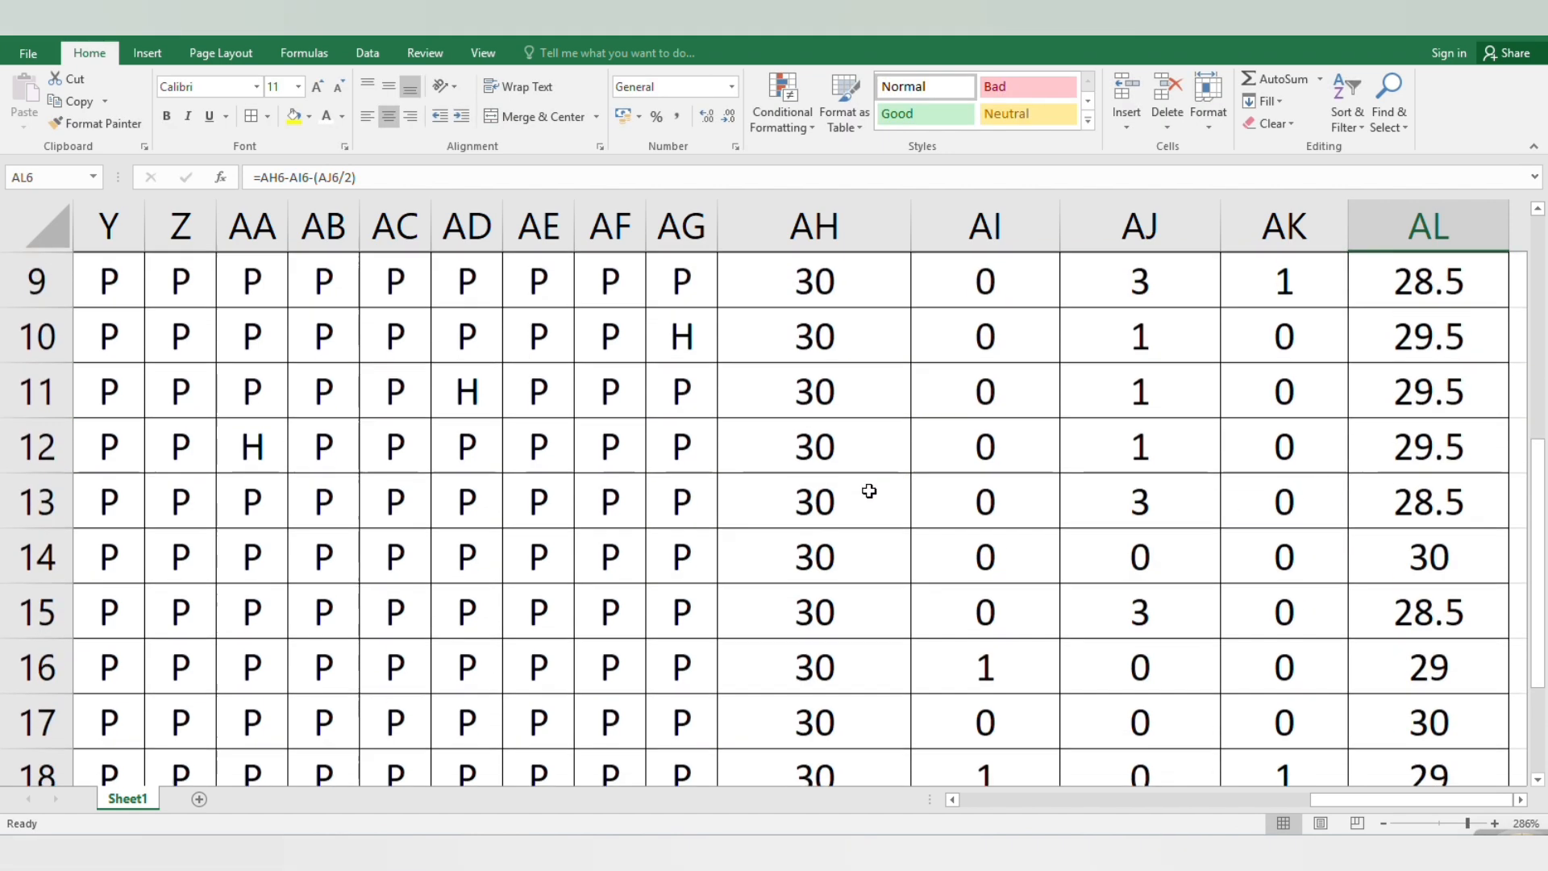
scroll(843, 501, up, 3)
Step: Go back through the date headers in row 3 and view the daily marks and summary columns together at 142% zoom
click(843, 501)
key(Left)
key(Left)
key(Left)
key(Left)
key(Left)
key(Left)
key(Left)
key(Left)
key(Left)
key(Left)
key(Left)
key(Left)
key(Left)
key(Left)
key(Left)
key(Left)
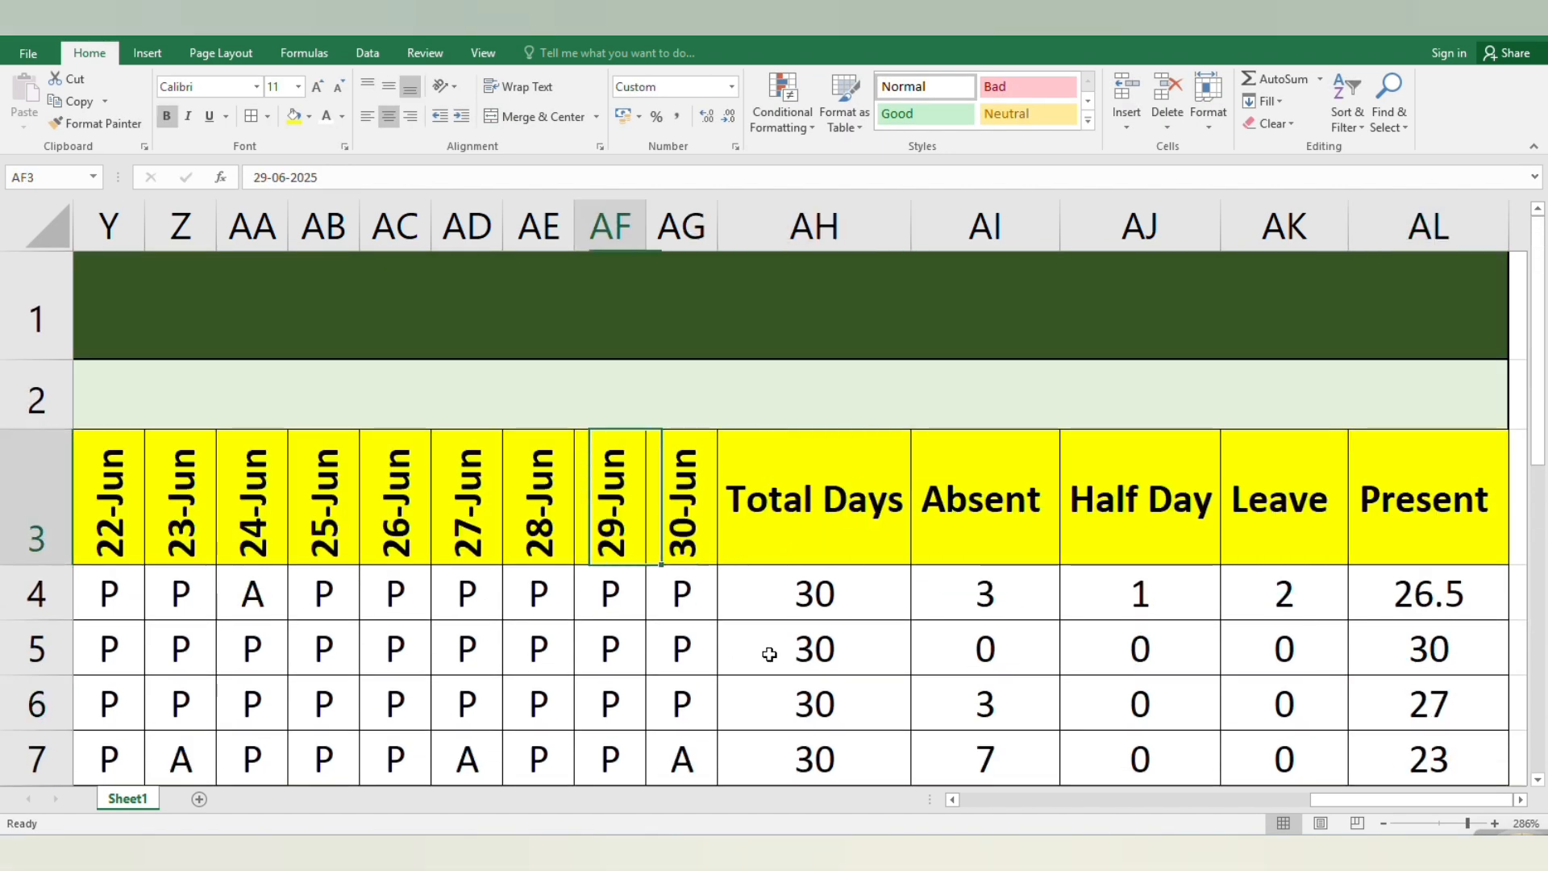
key(Left)
key(Left)
key(Left)
key(Left)
key(Left)
key(Left)
key(Left)
key(Left)
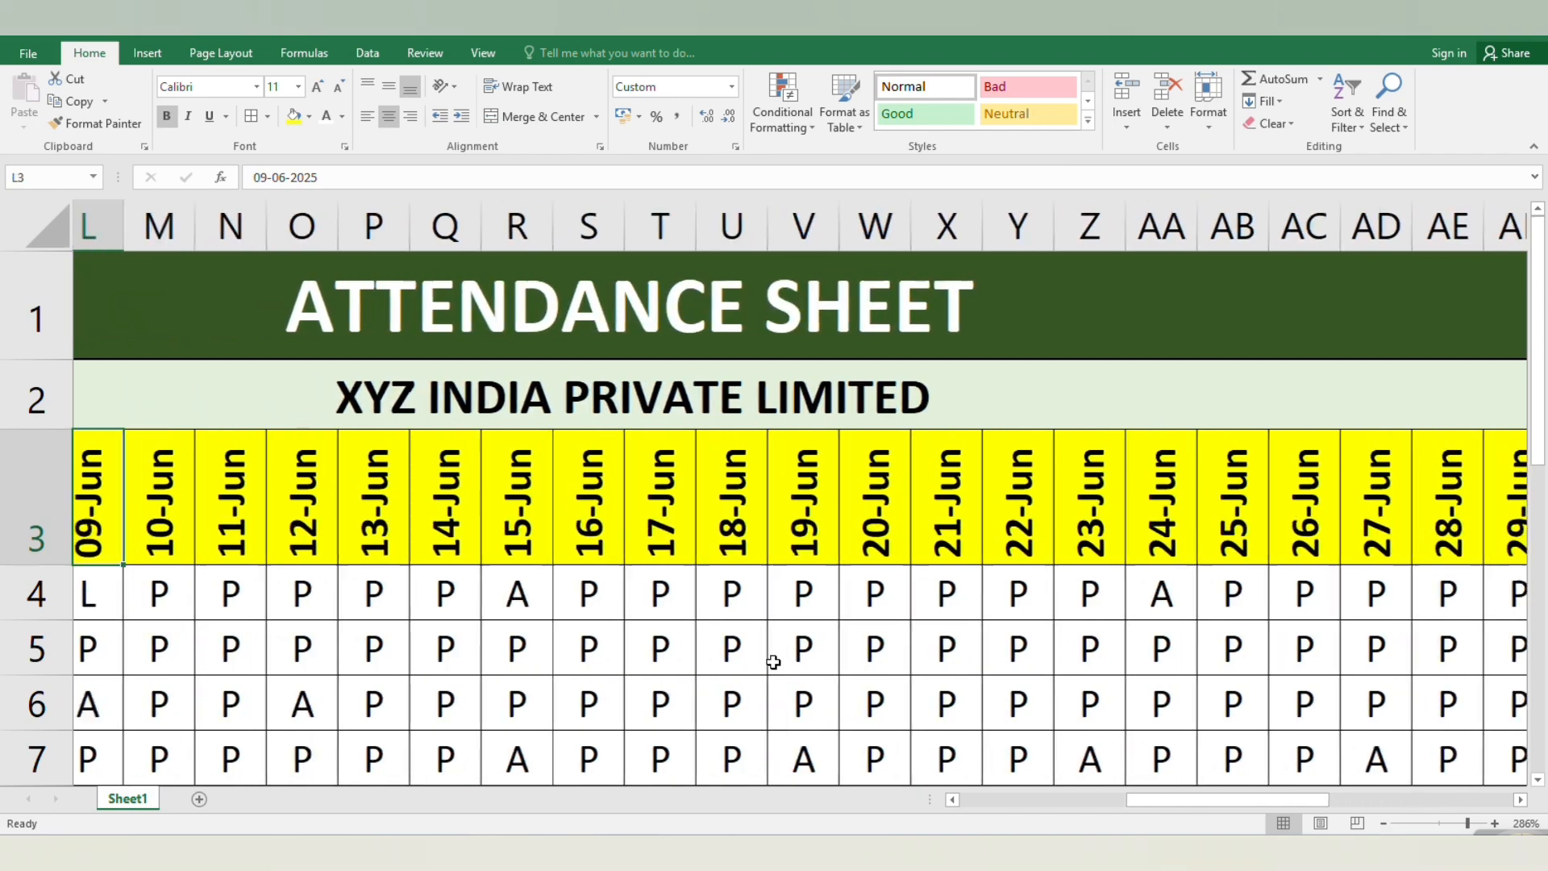
drag(1451, 822, 1446, 822)
click(593, 641)
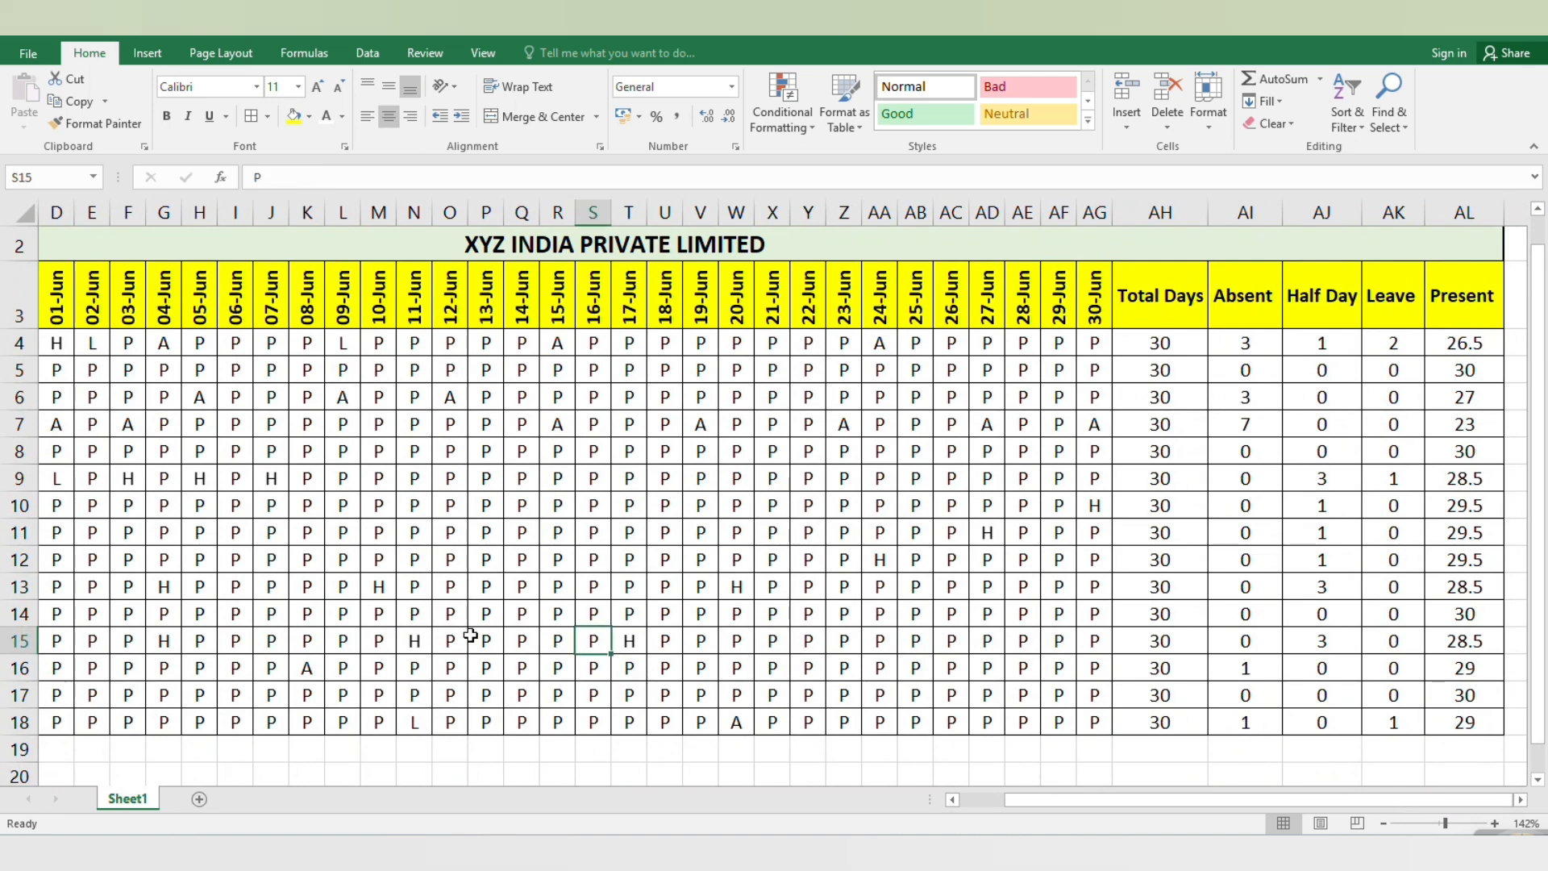
Step: Review the finished sheet's titles, employee names, designations and daily attendance marks
click(379, 757)
key(Left)
key(Left)
key(Left)
key(Left)
key(Left)
key(Left)
key(Left)
key(Left)
key(Left)
key(Left)
key(Left)
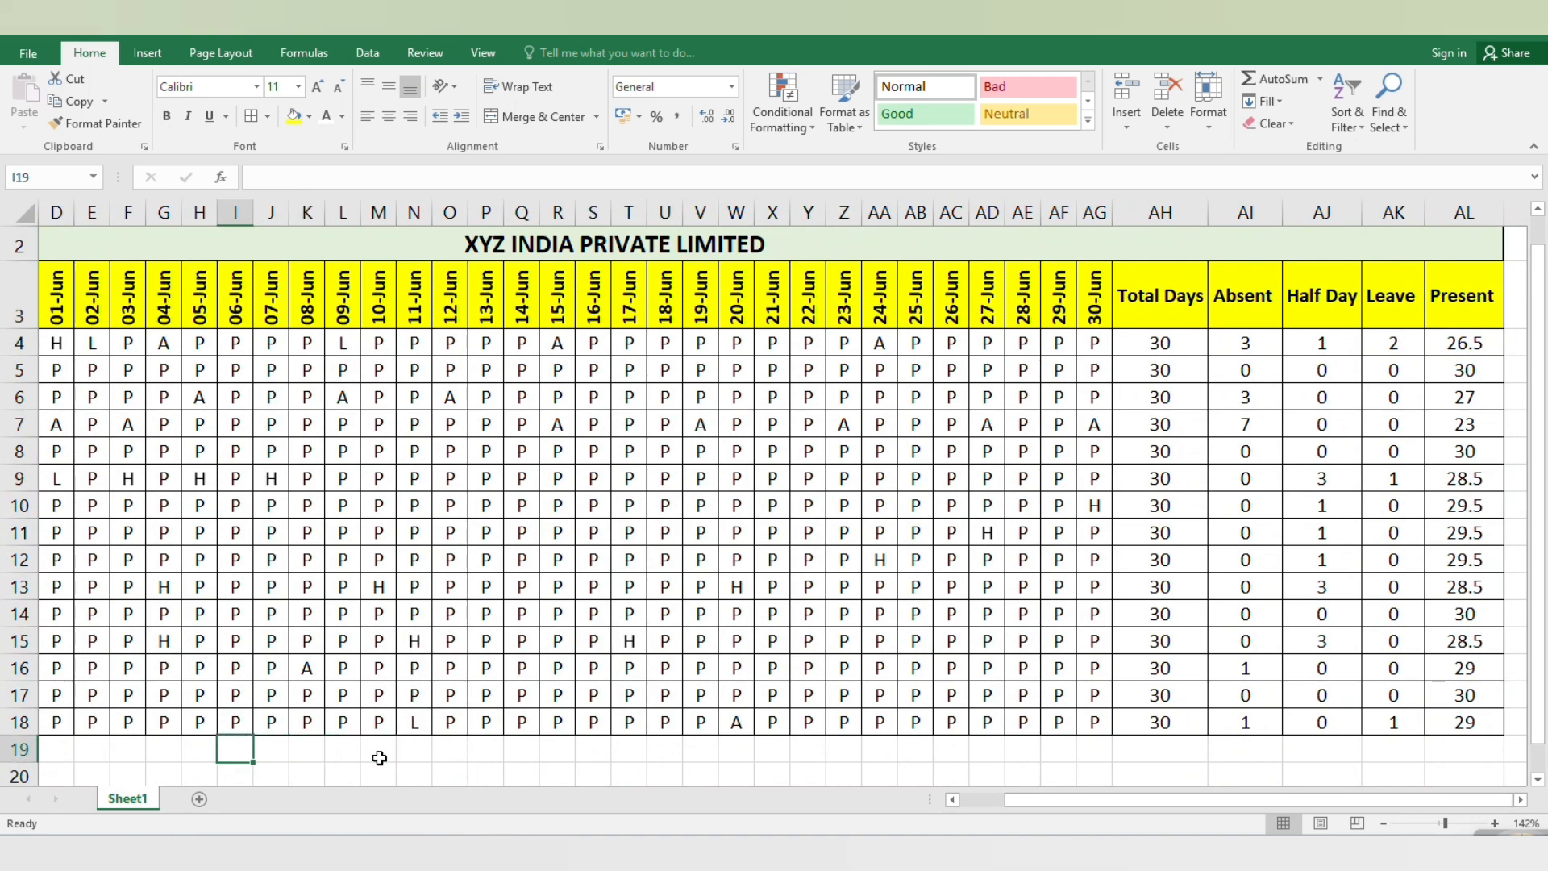
click(583, 755)
scroll(582, 755, up, 1)
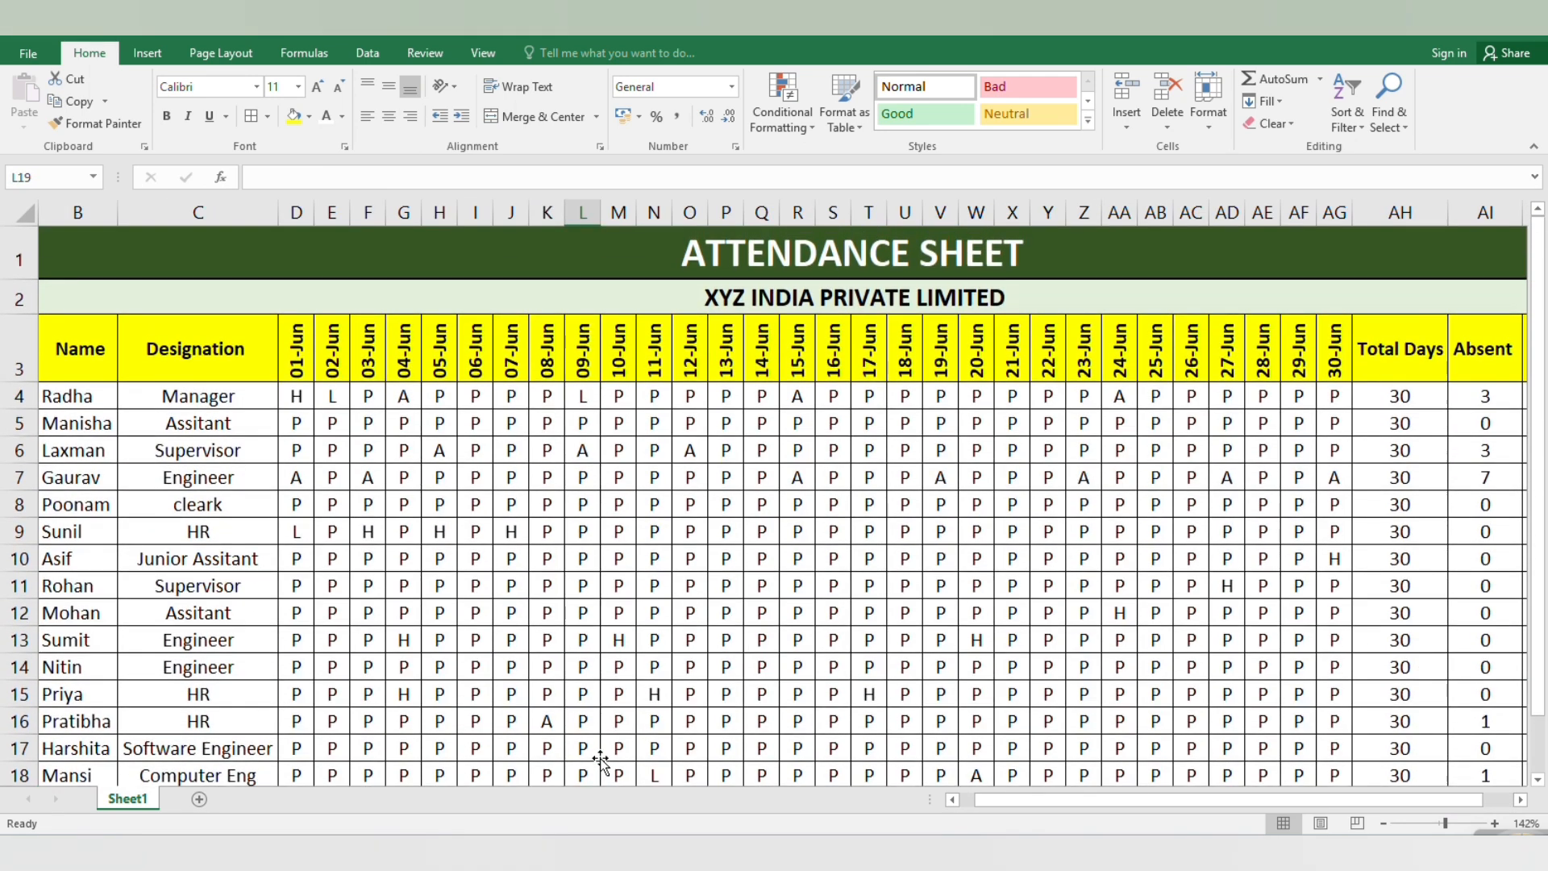
click(767, 601)
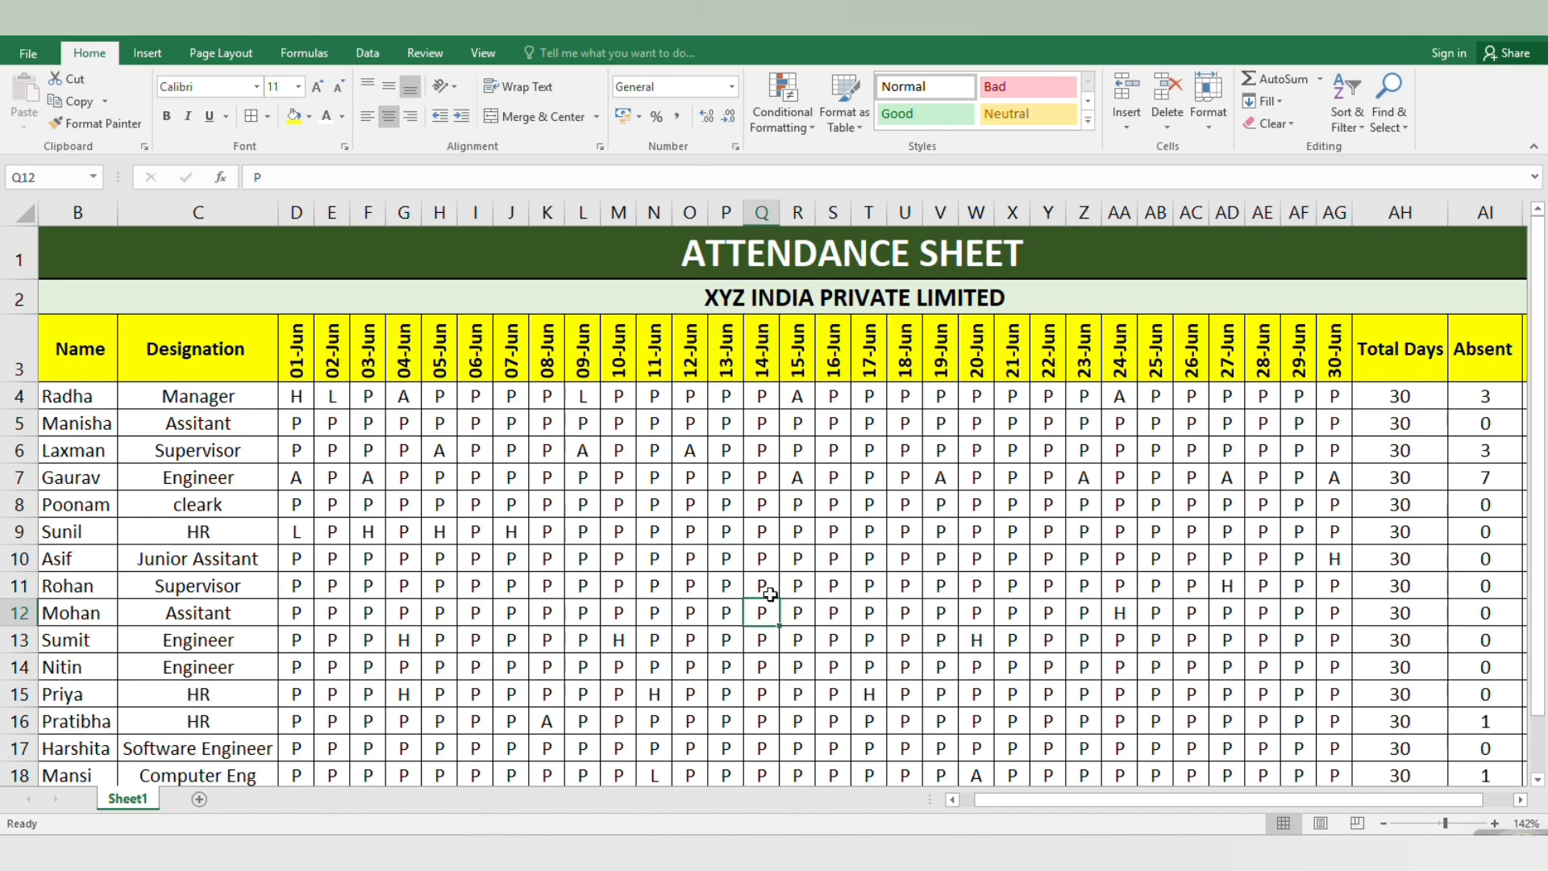
click(725, 474)
Step: Highlight the first employee's record from D4 to AL4, and view the finished table at 112% zoom
click(310, 397)
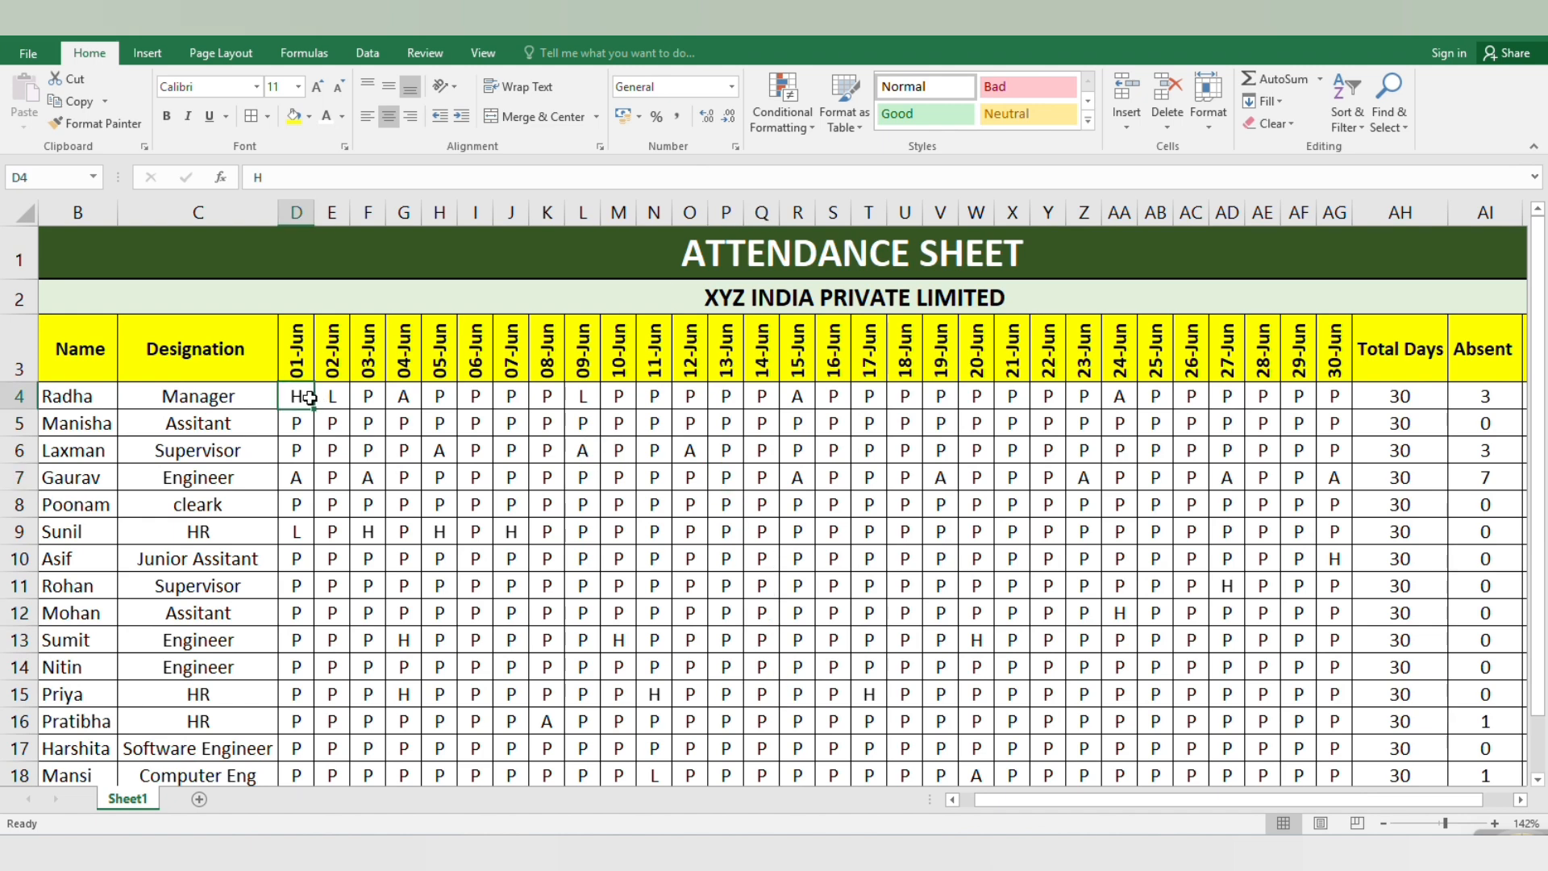
key(ctrl+shift+Right)
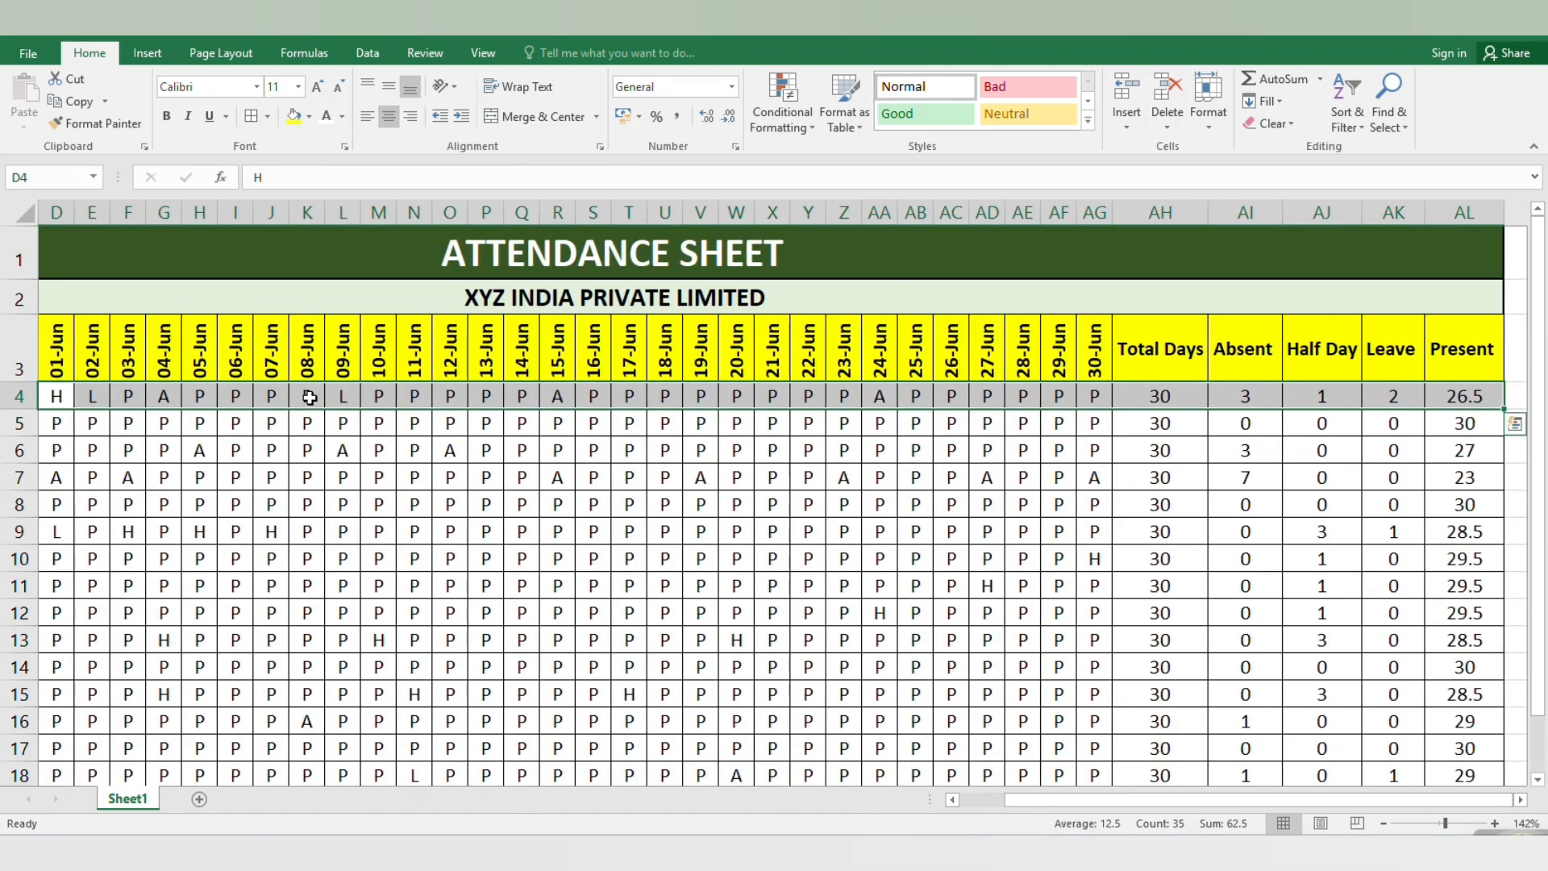
click(317, 424)
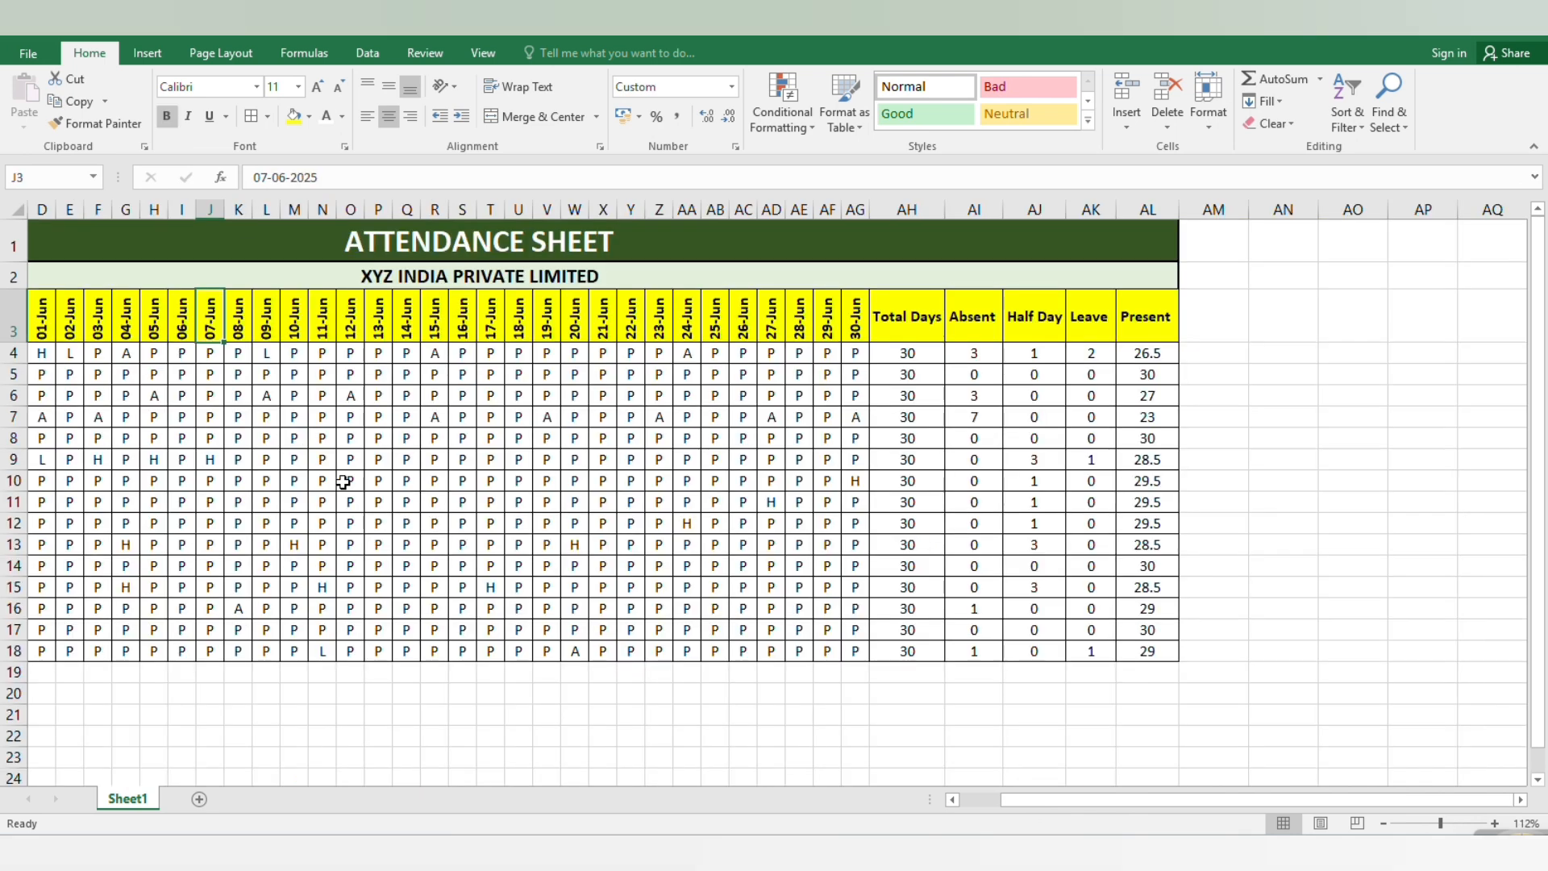
click(290, 543)
click(779, 720)
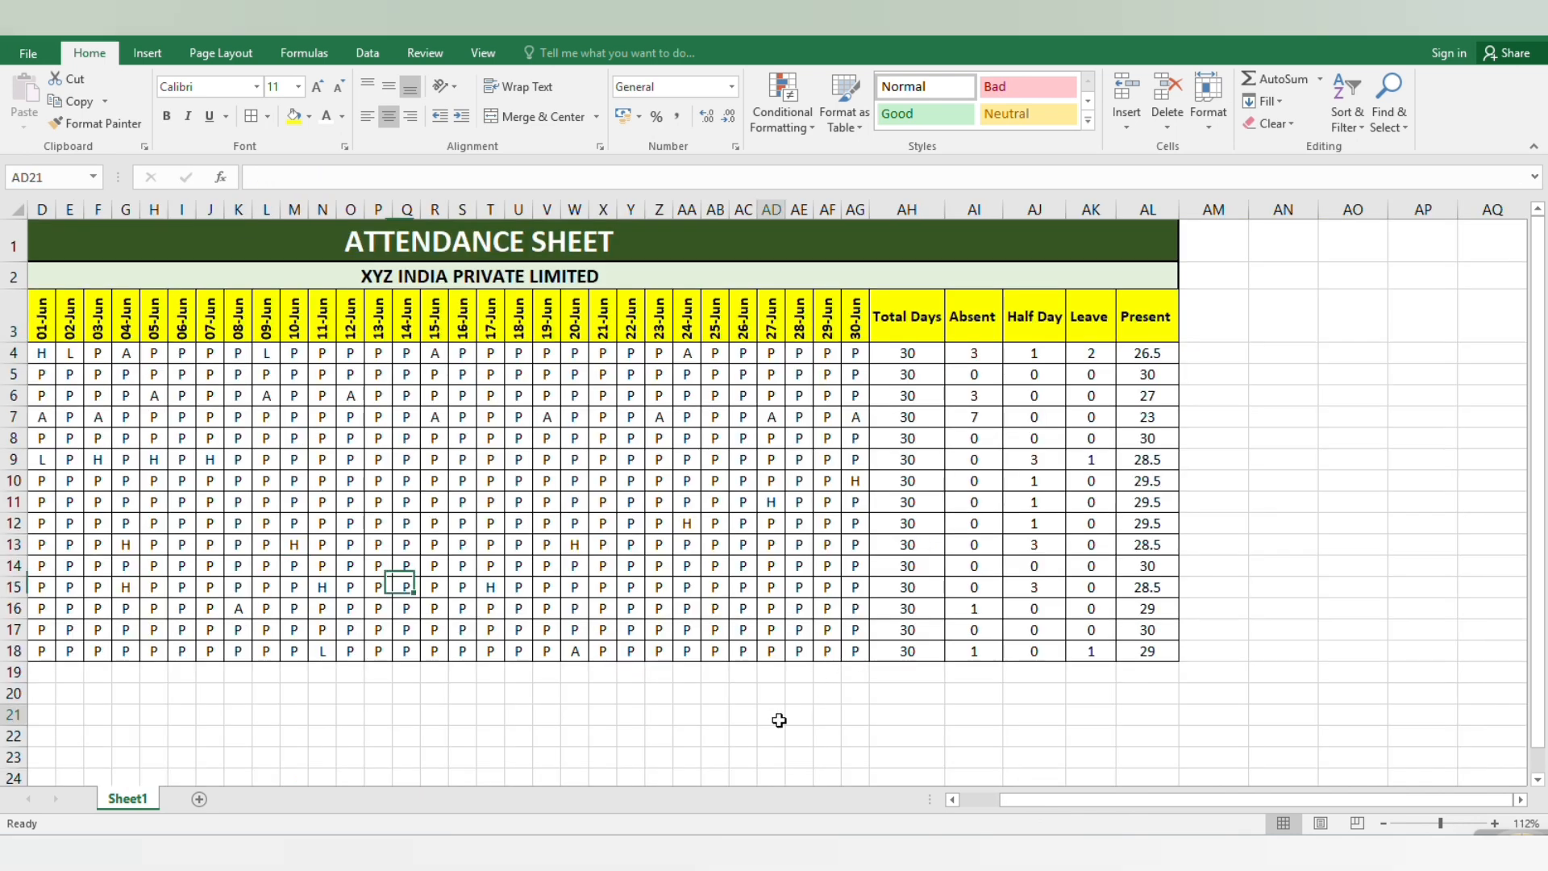
Step: Return to the employee ID column and view the attendance records at 148% zoom
key(Left)
key(Left)
key(Left)
key(Left)
key(Left)
key(Left)
key(Left)
key(Left)
key(Left)
key(Left)
key(Left)
key(Left)
key(Left)
key(Left)
key(Left)
key(Left)
key(Left)
key(Left)
key(Left)
key(Left)
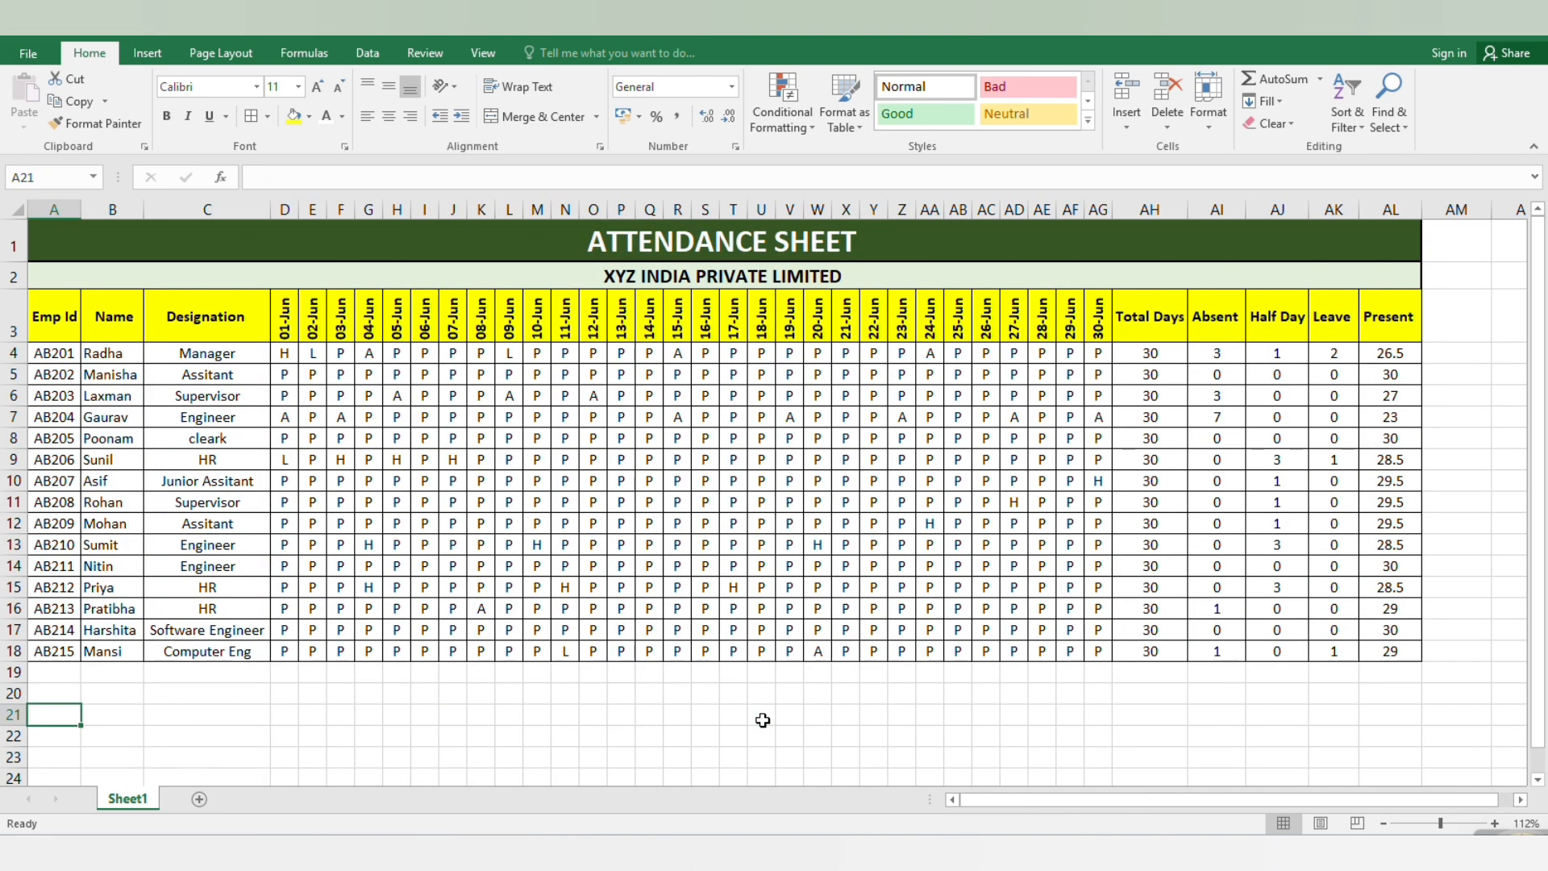
scroll(1390, 783, up, 3)
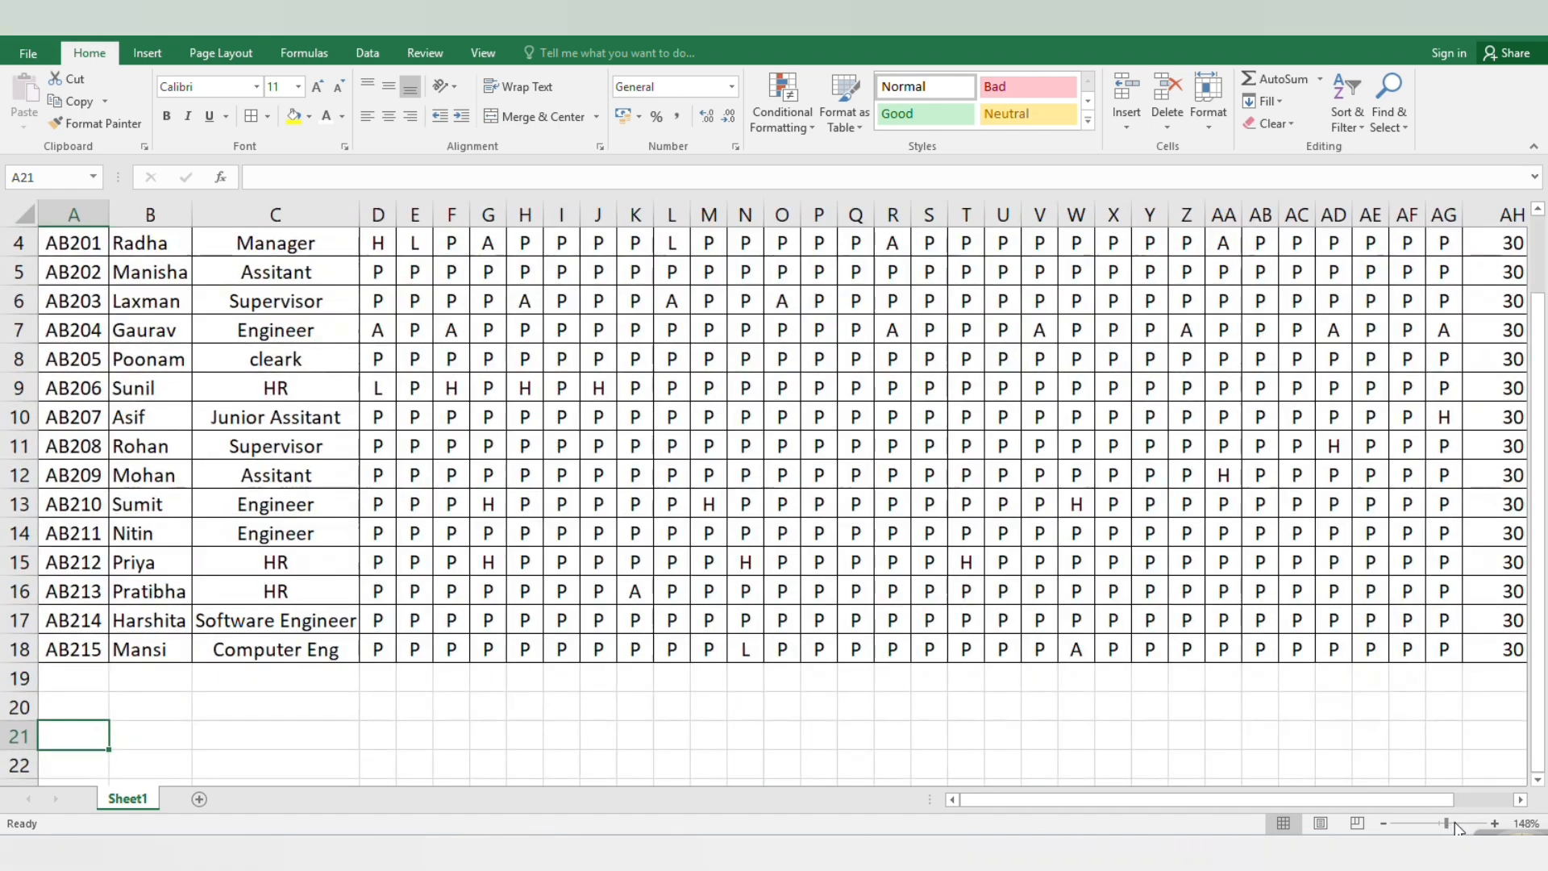
Step: Start an Equal To highlight rule for "A" on the daily marks D4:AG18, using a custom format
drag(377, 405, 1444, 718)
scroll(1209, 483, up, 1)
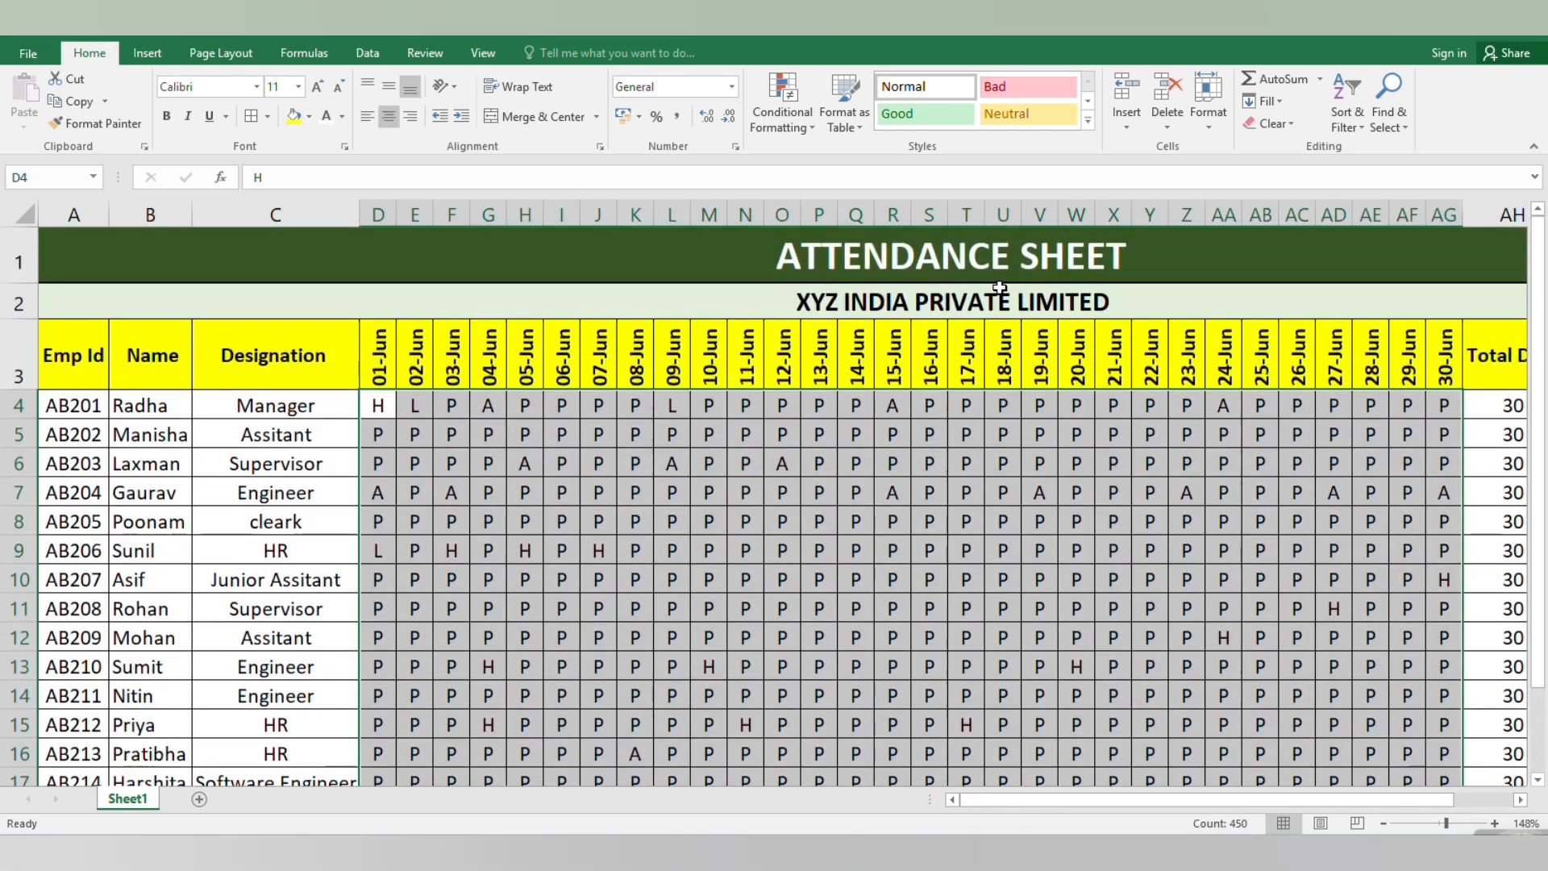
click(783, 121)
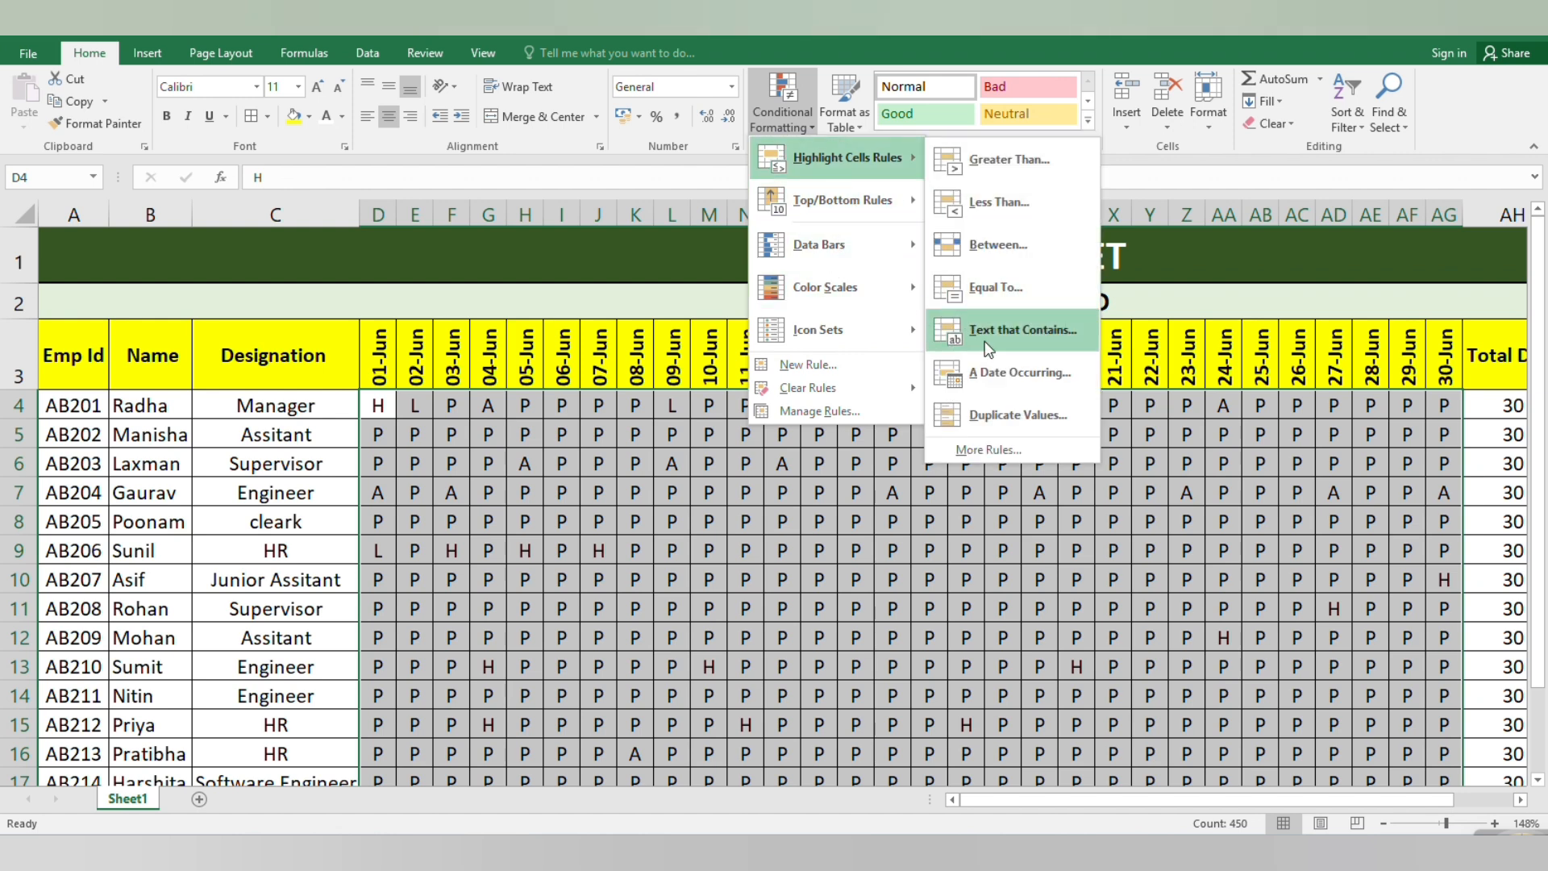
click(1000, 283)
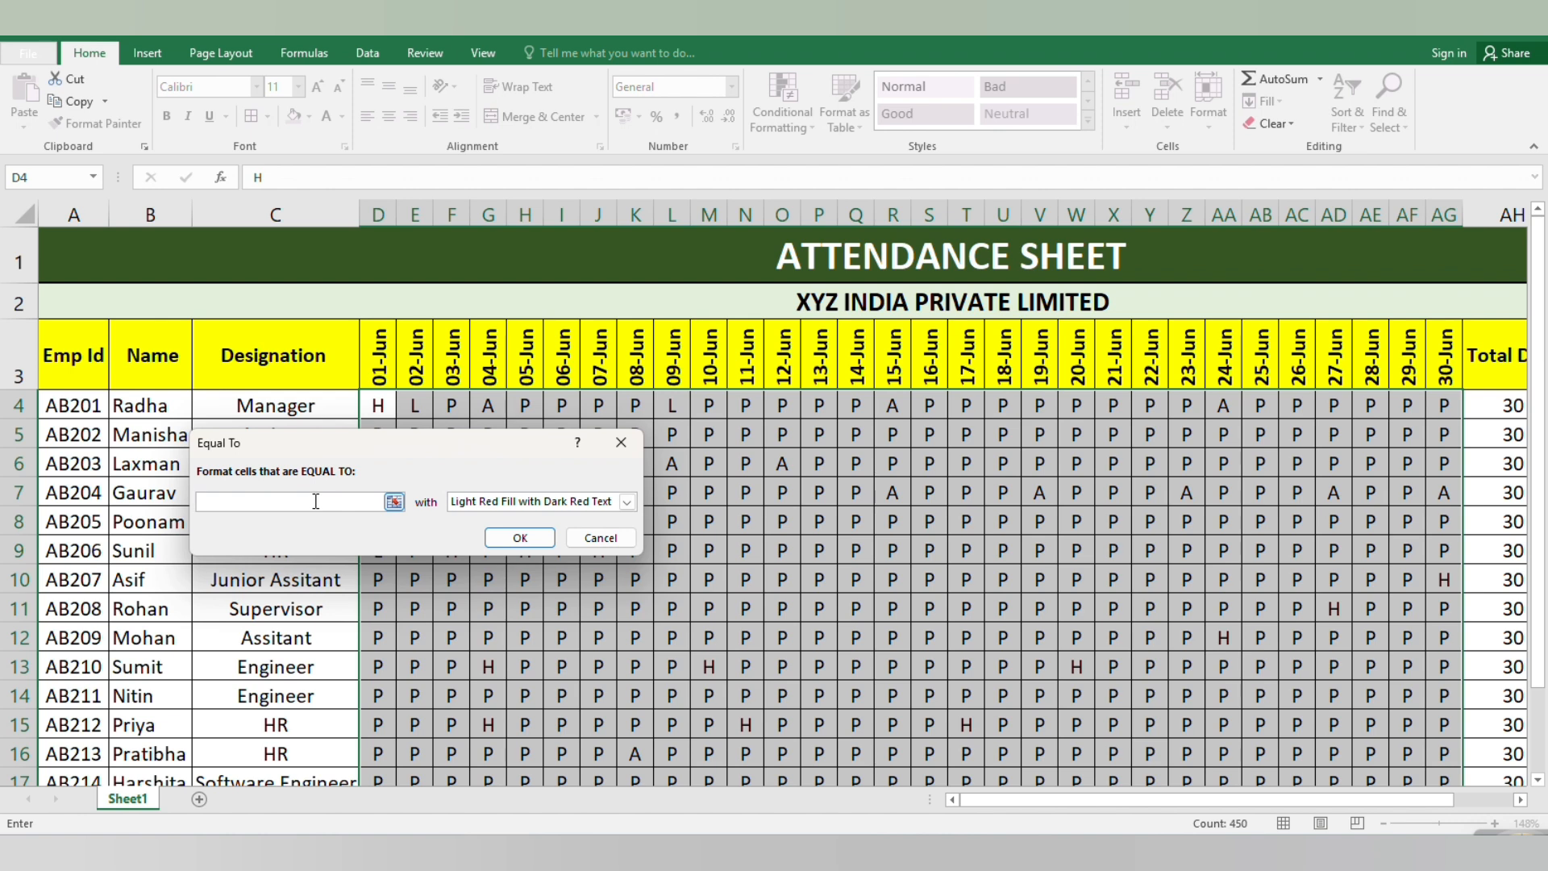
text(A)
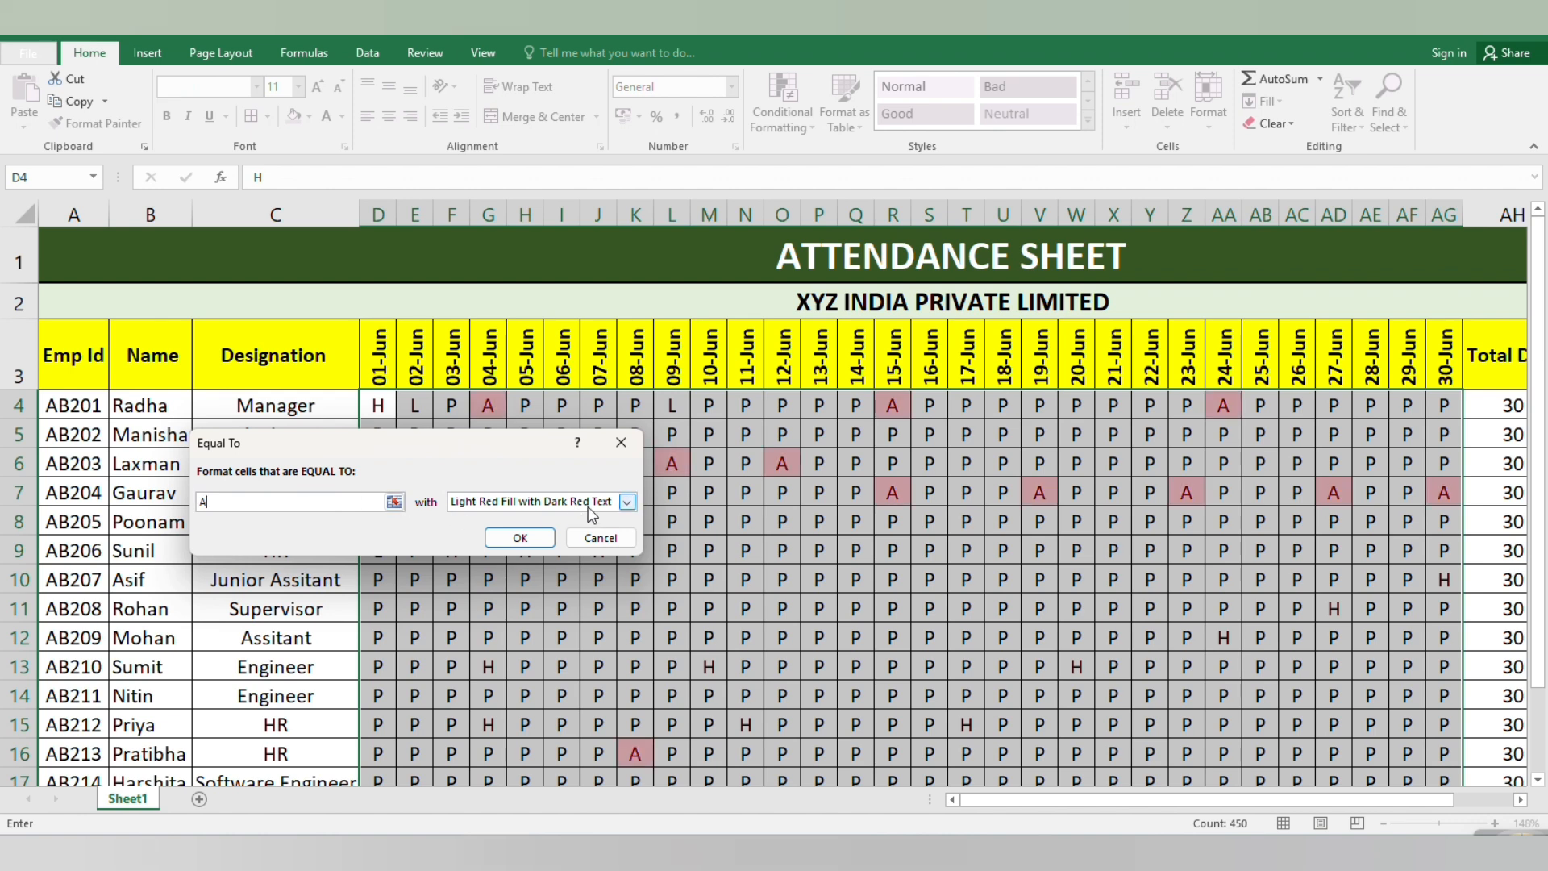
click(627, 502)
click(543, 598)
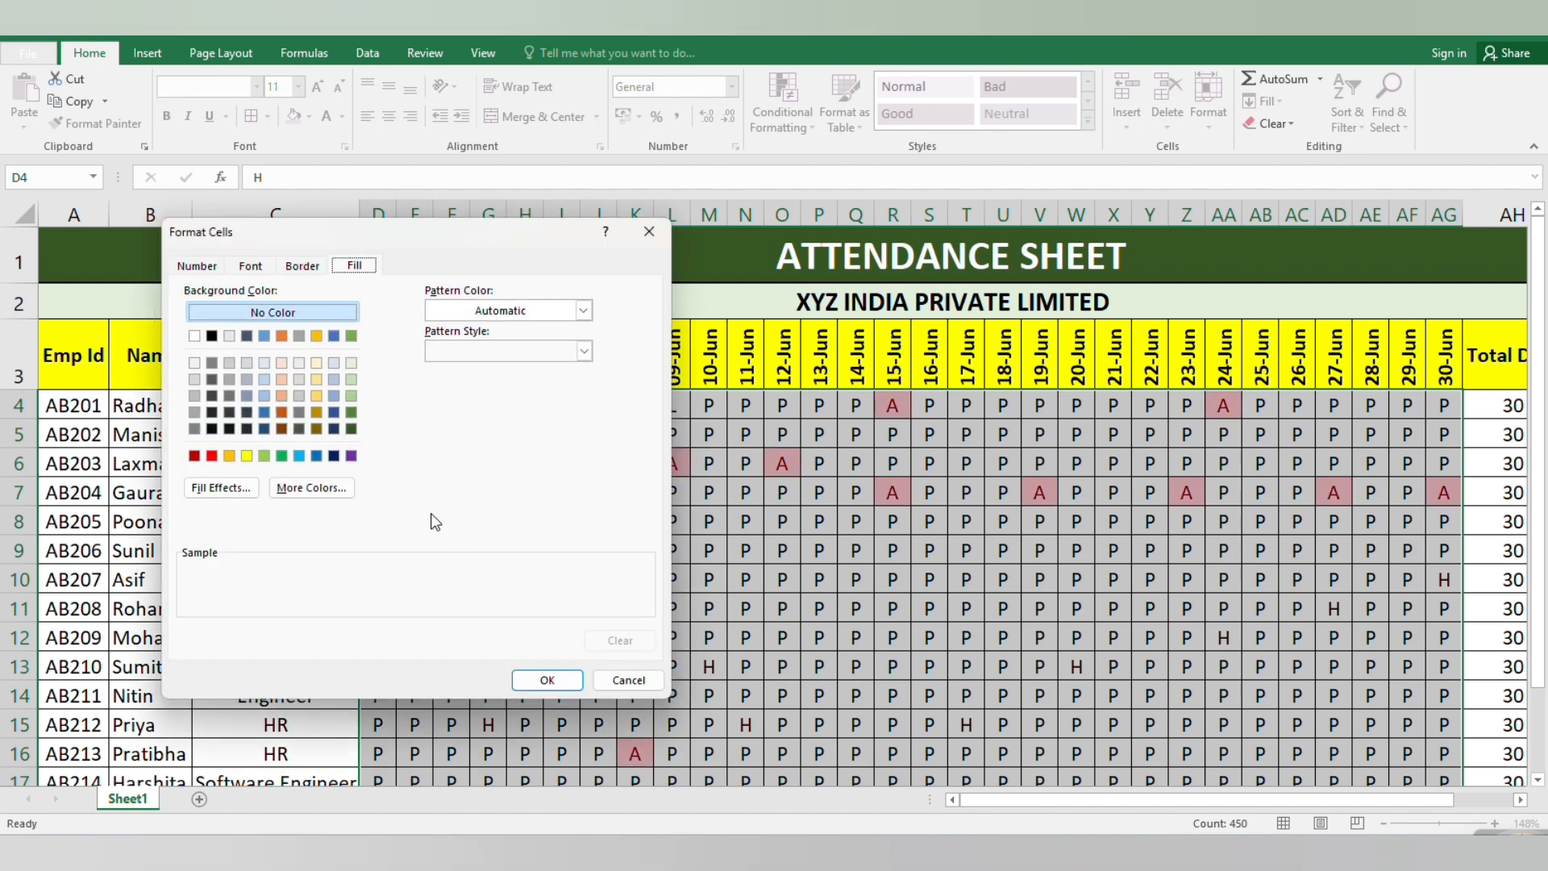
Step: Give the "A" rule a white font and a red fill, and apply it
click(250, 266)
click(549, 427)
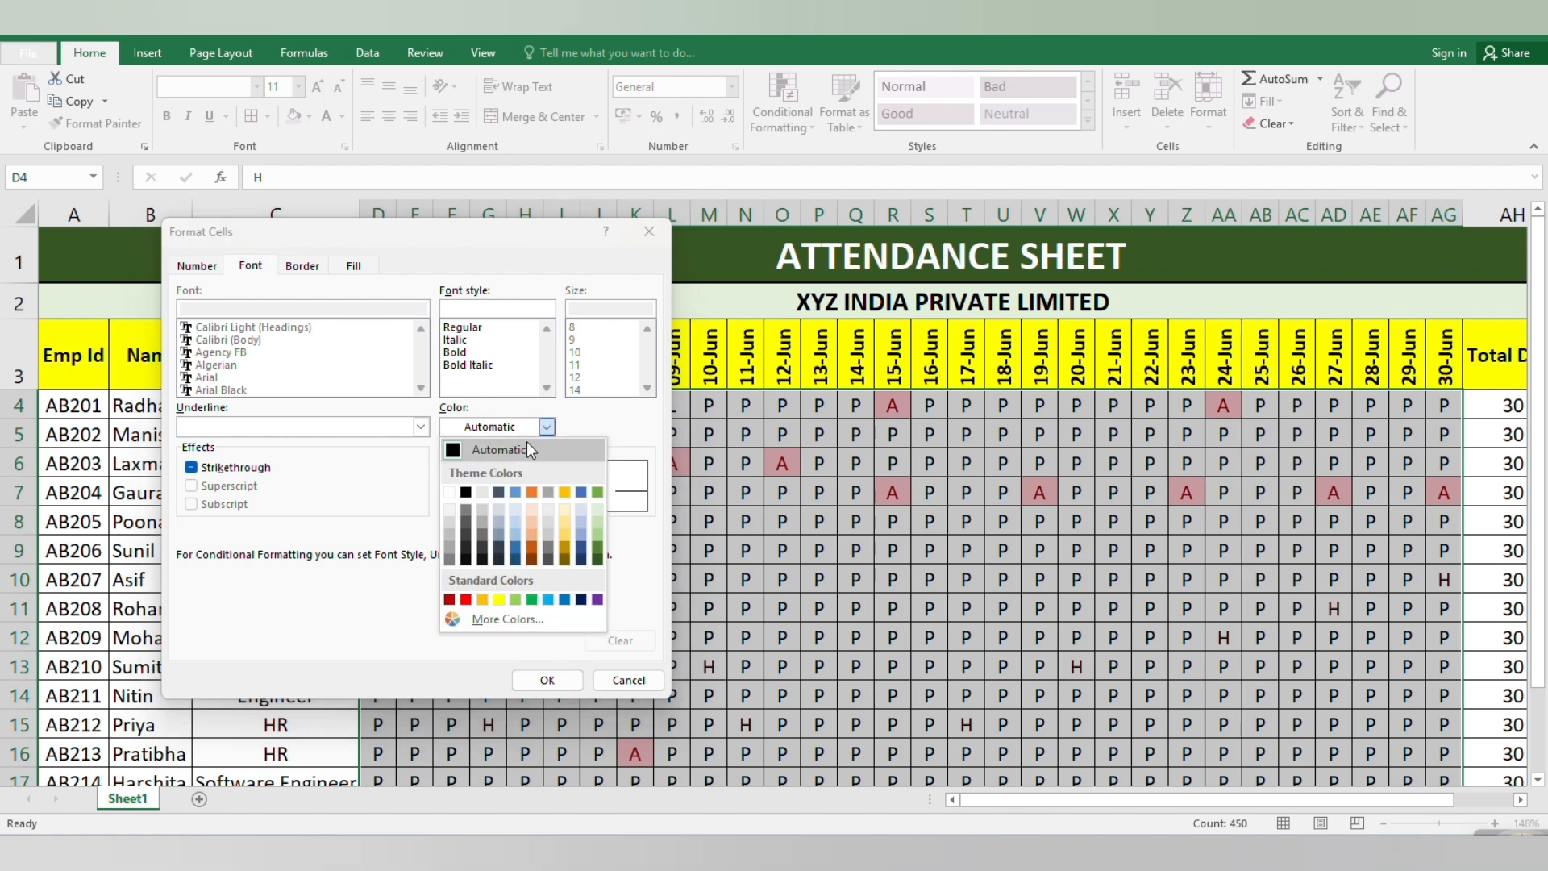
click(456, 491)
click(355, 266)
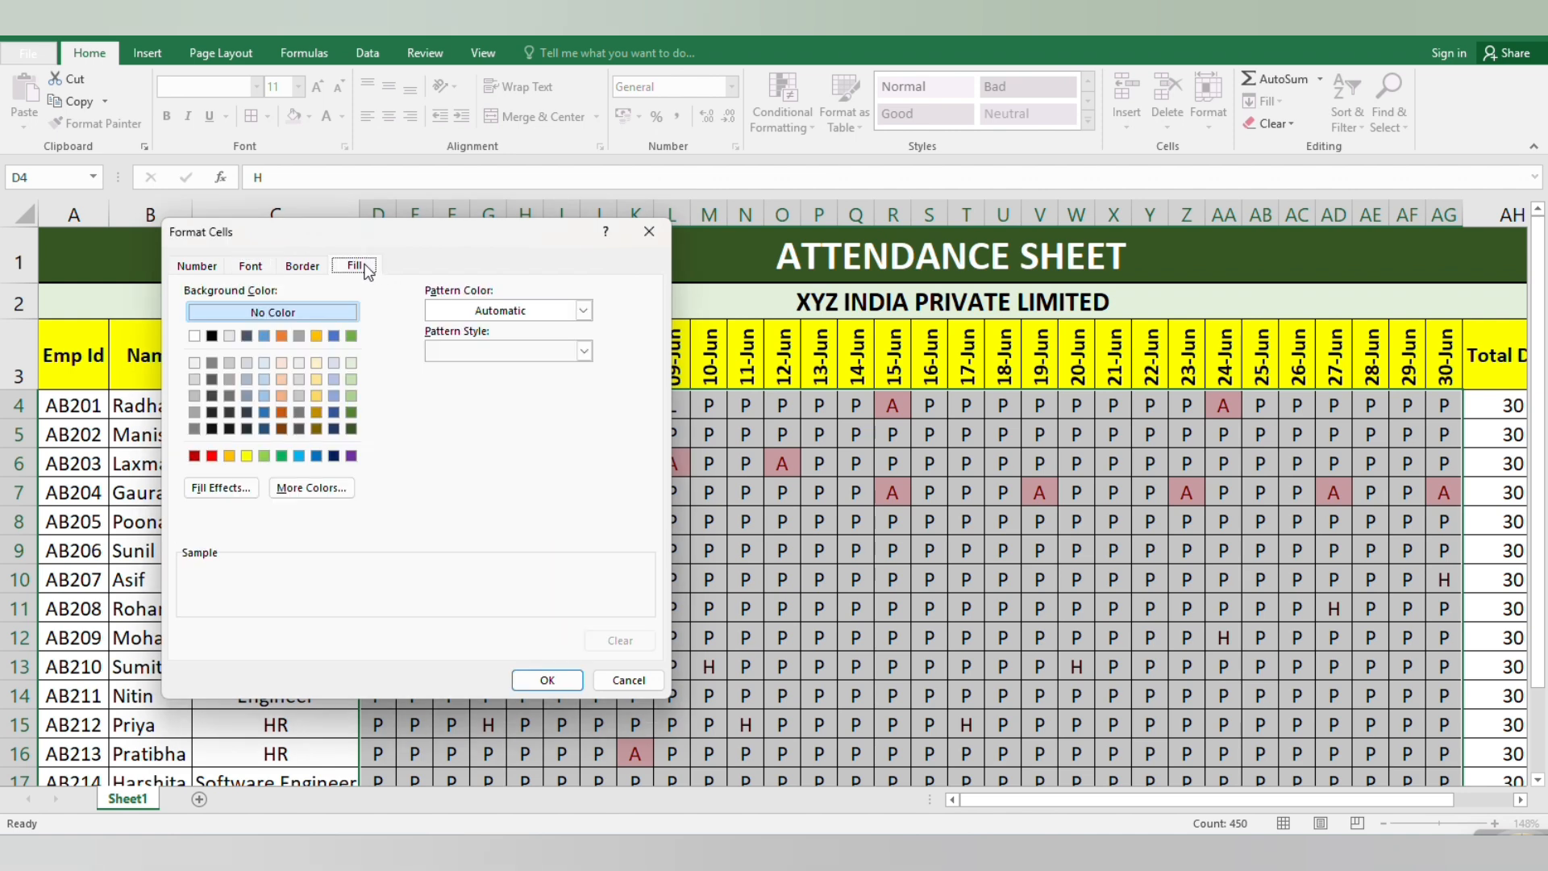
click(212, 457)
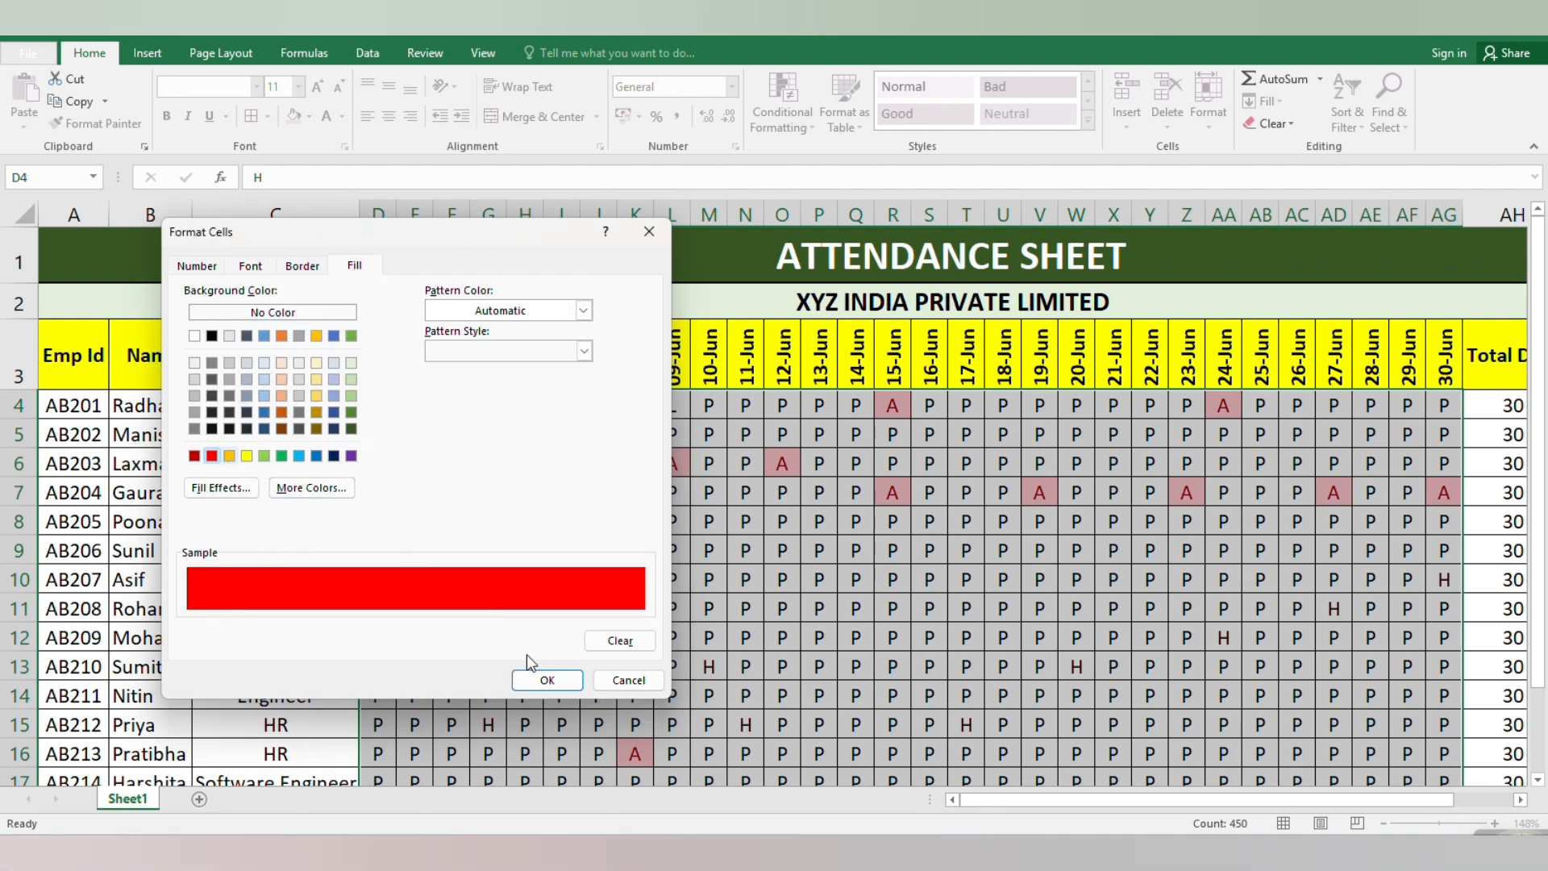
click(546, 680)
click(519, 536)
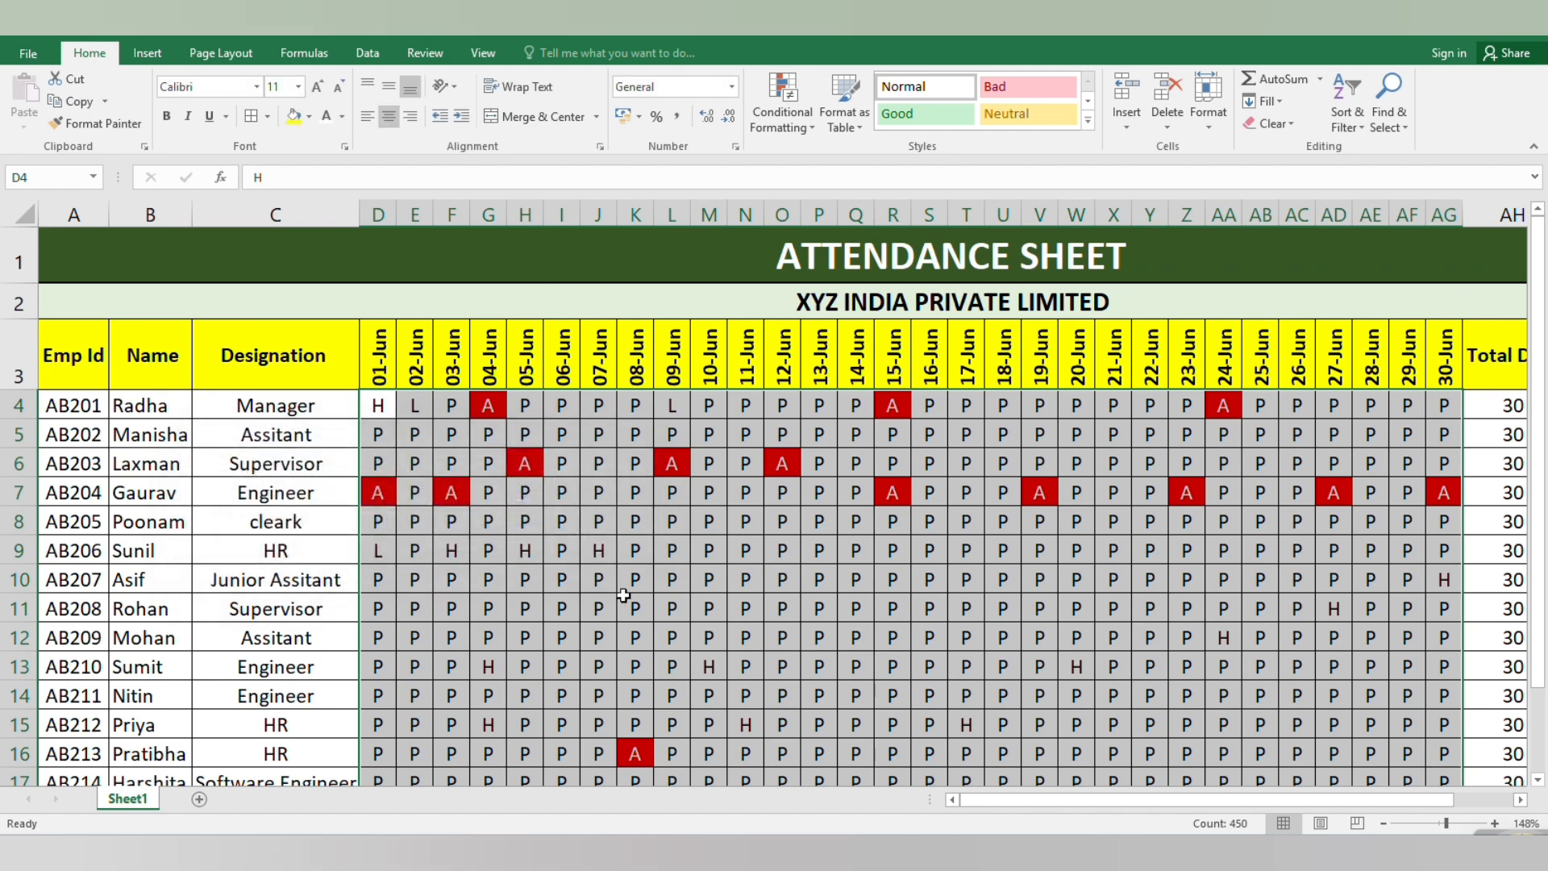
Step: Make all the daily attendance marks in D4:AG18 bold
click(635, 599)
click(706, 544)
mouse_move(388, 401)
mouse_down()
mouse_move(400, 434)
mouse_move(626, 573)
mouse_move(1444, 766)
mouse_move(1446, 651)
mouse_up()
scroll(1446, 652, up, 1)
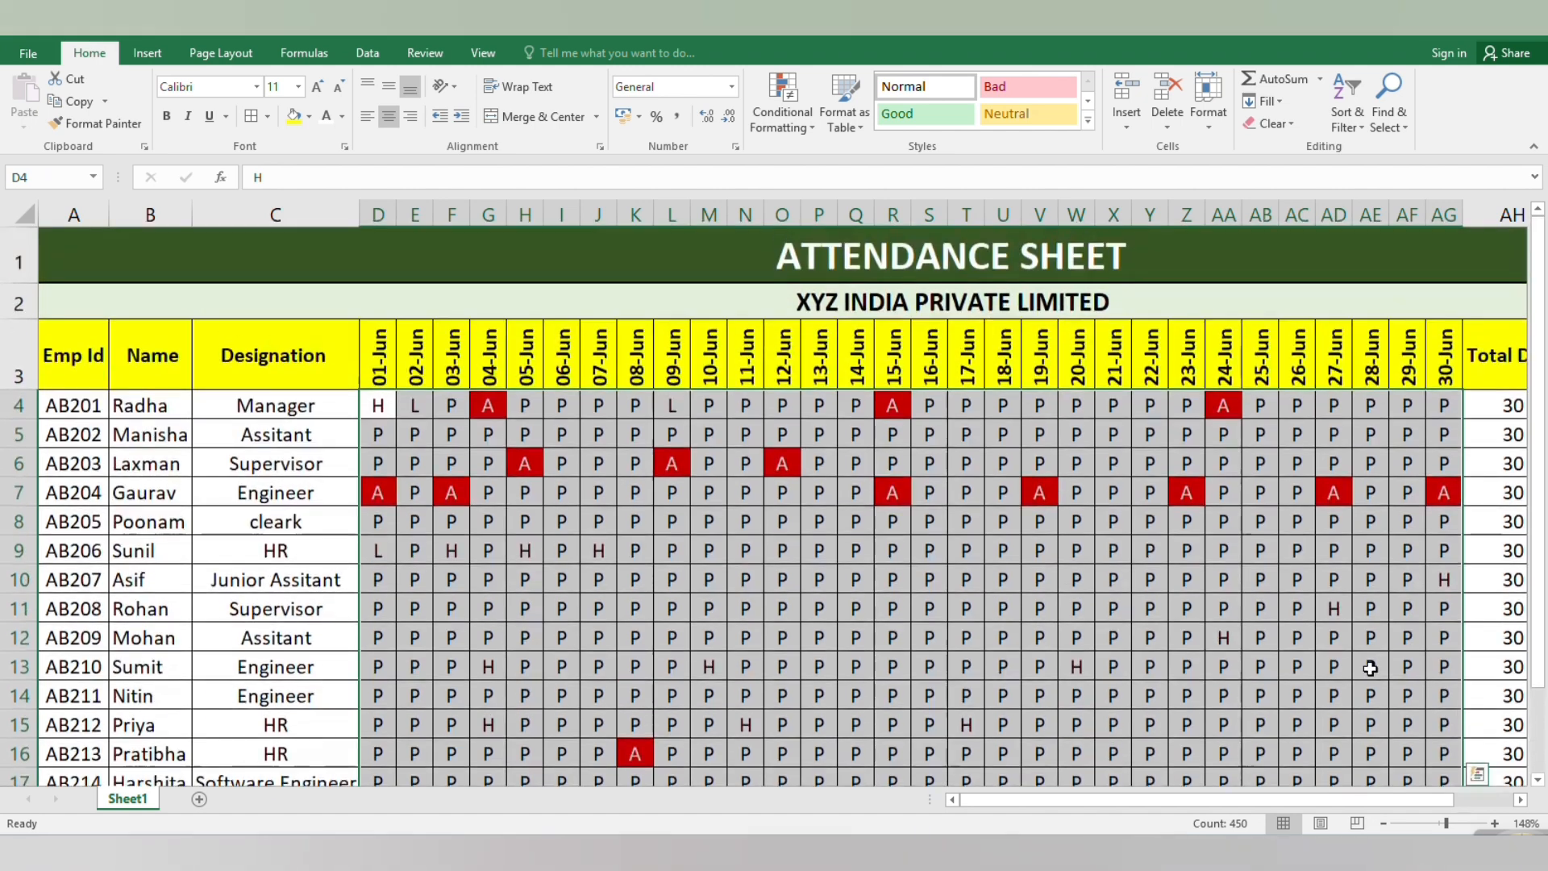
key(ctrl+b)
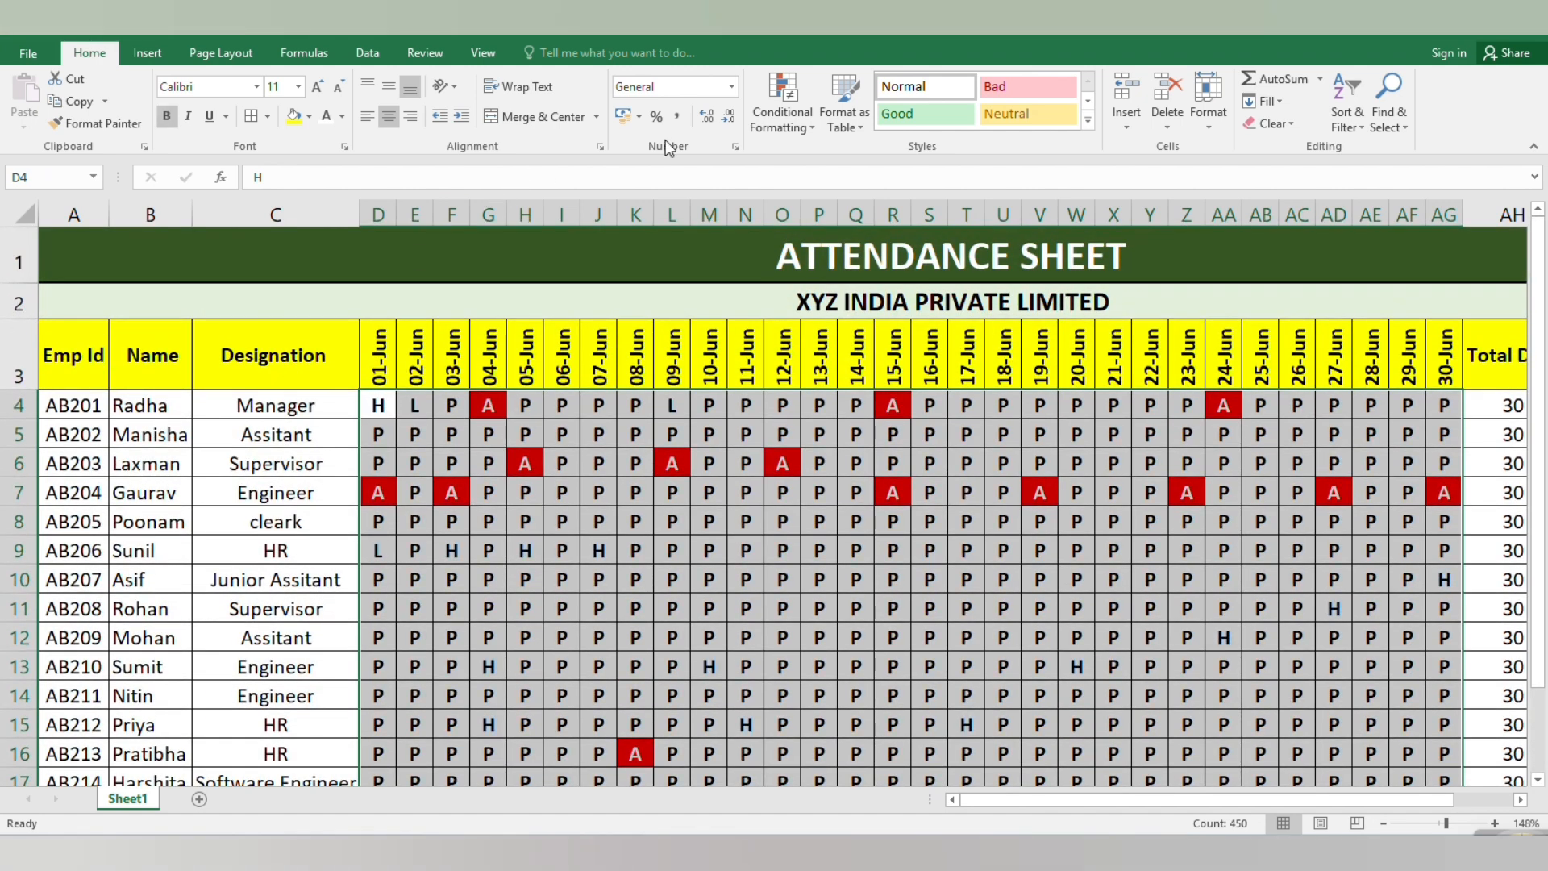
Step: Start an Equal To highlight rule for "H" on the same daily marks, using a custom format
click(782, 102)
mouse_move(844, 163)
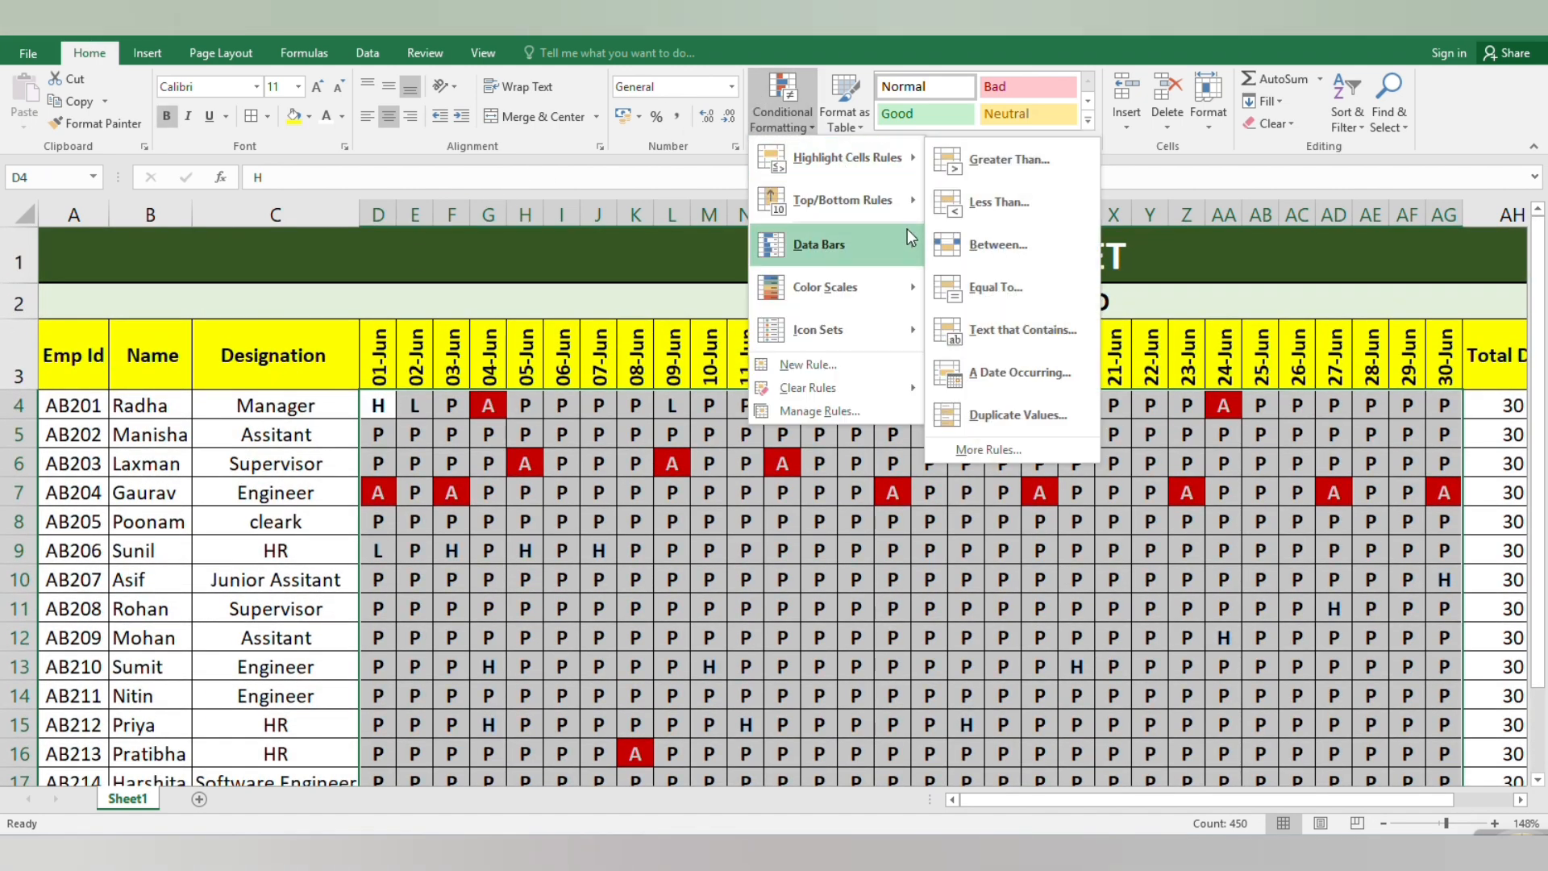
click(990, 277)
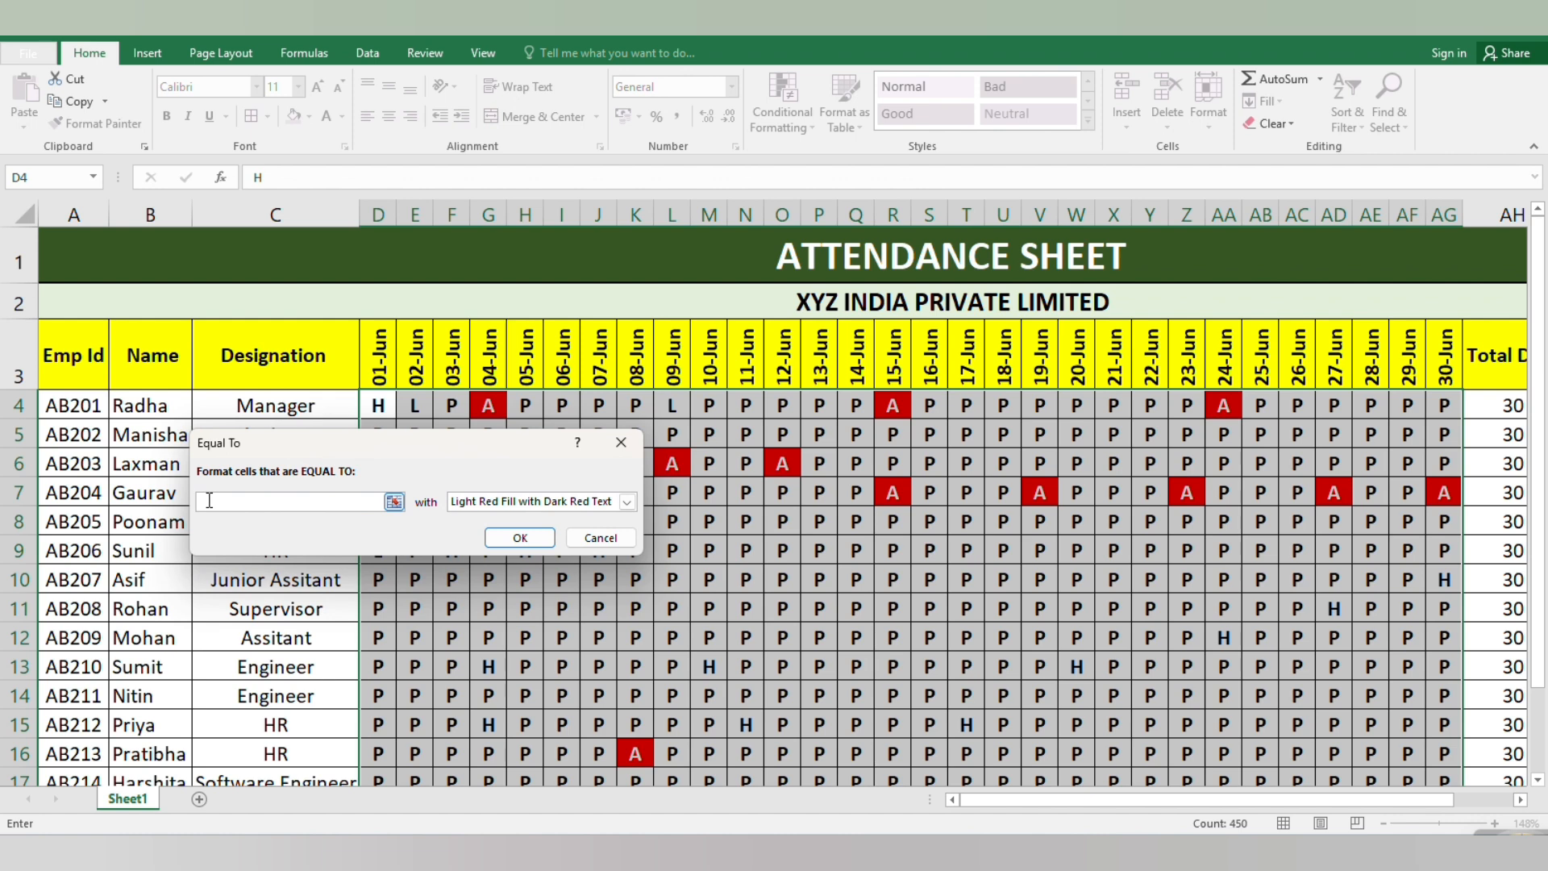
text(H)
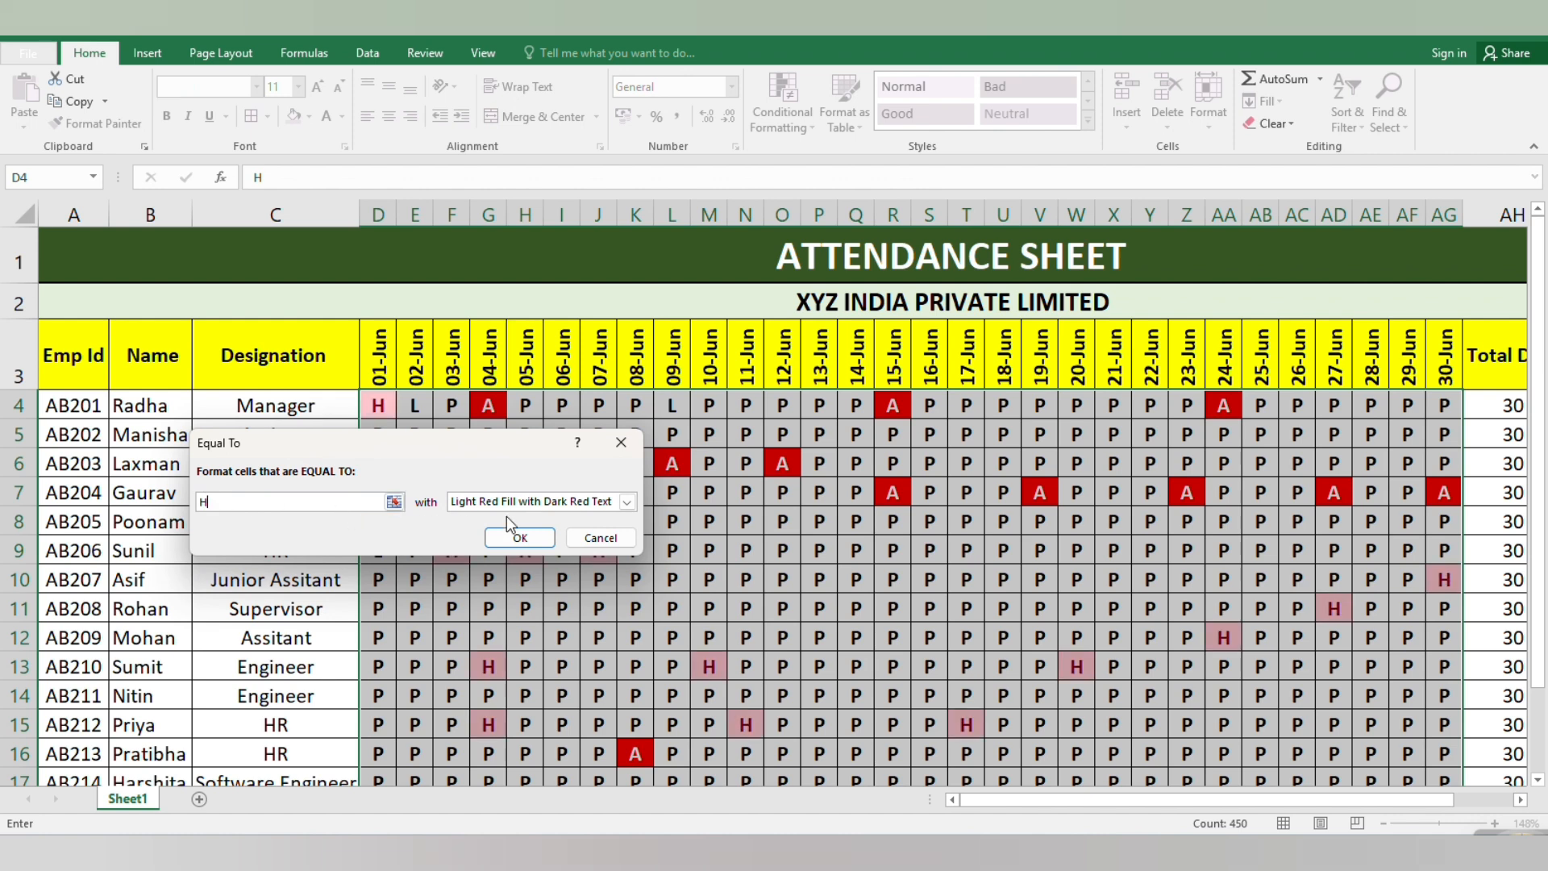
click(627, 501)
click(508, 589)
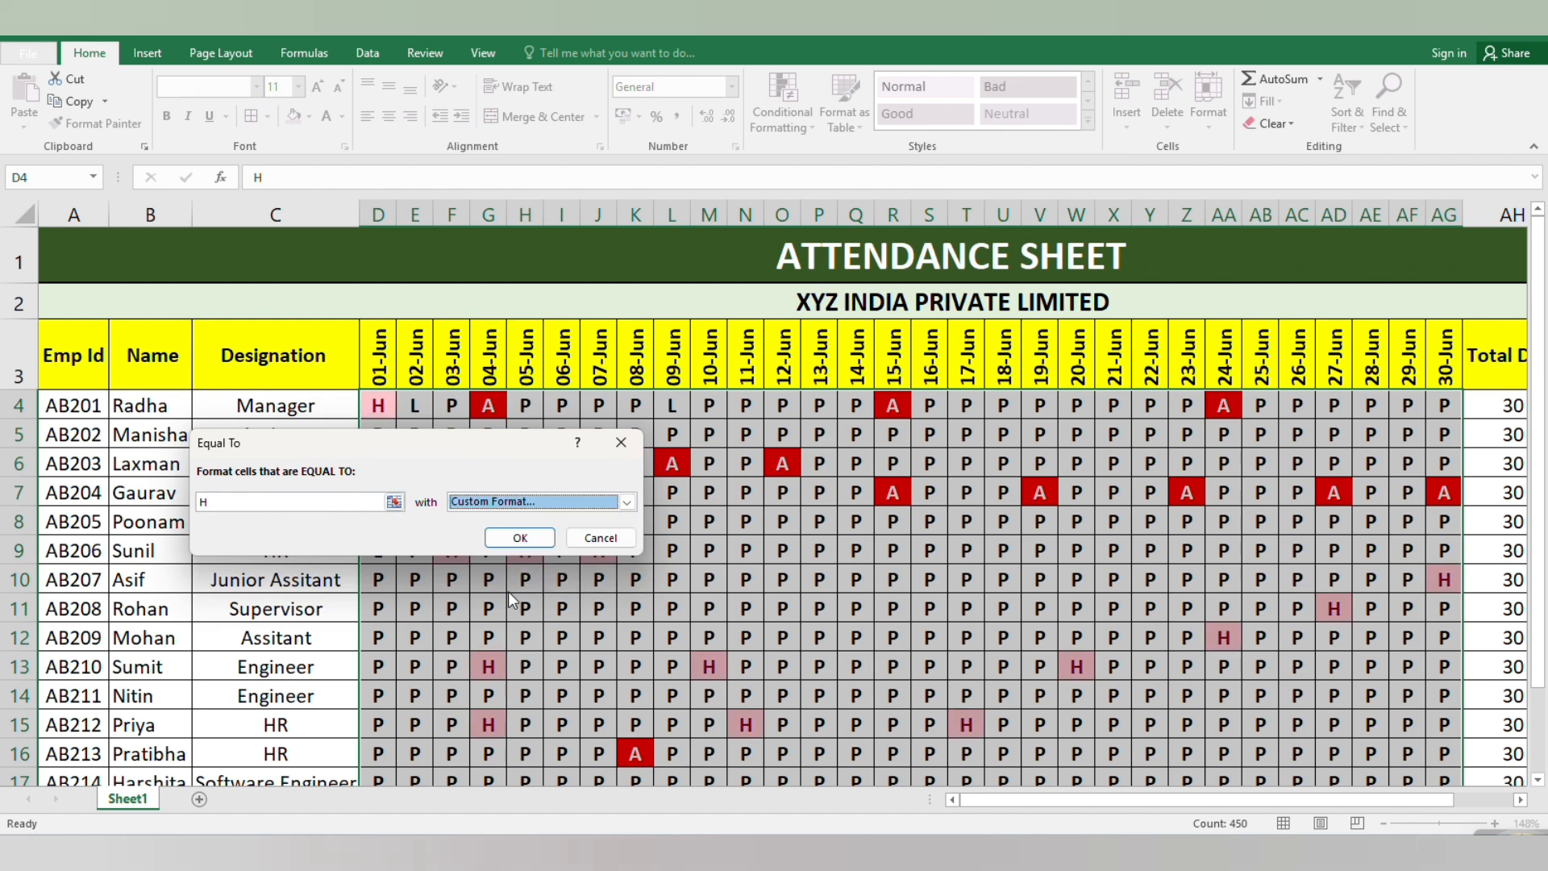
Step: Give the "H" rule a white font and a dark green fill, and apply it
click(252, 266)
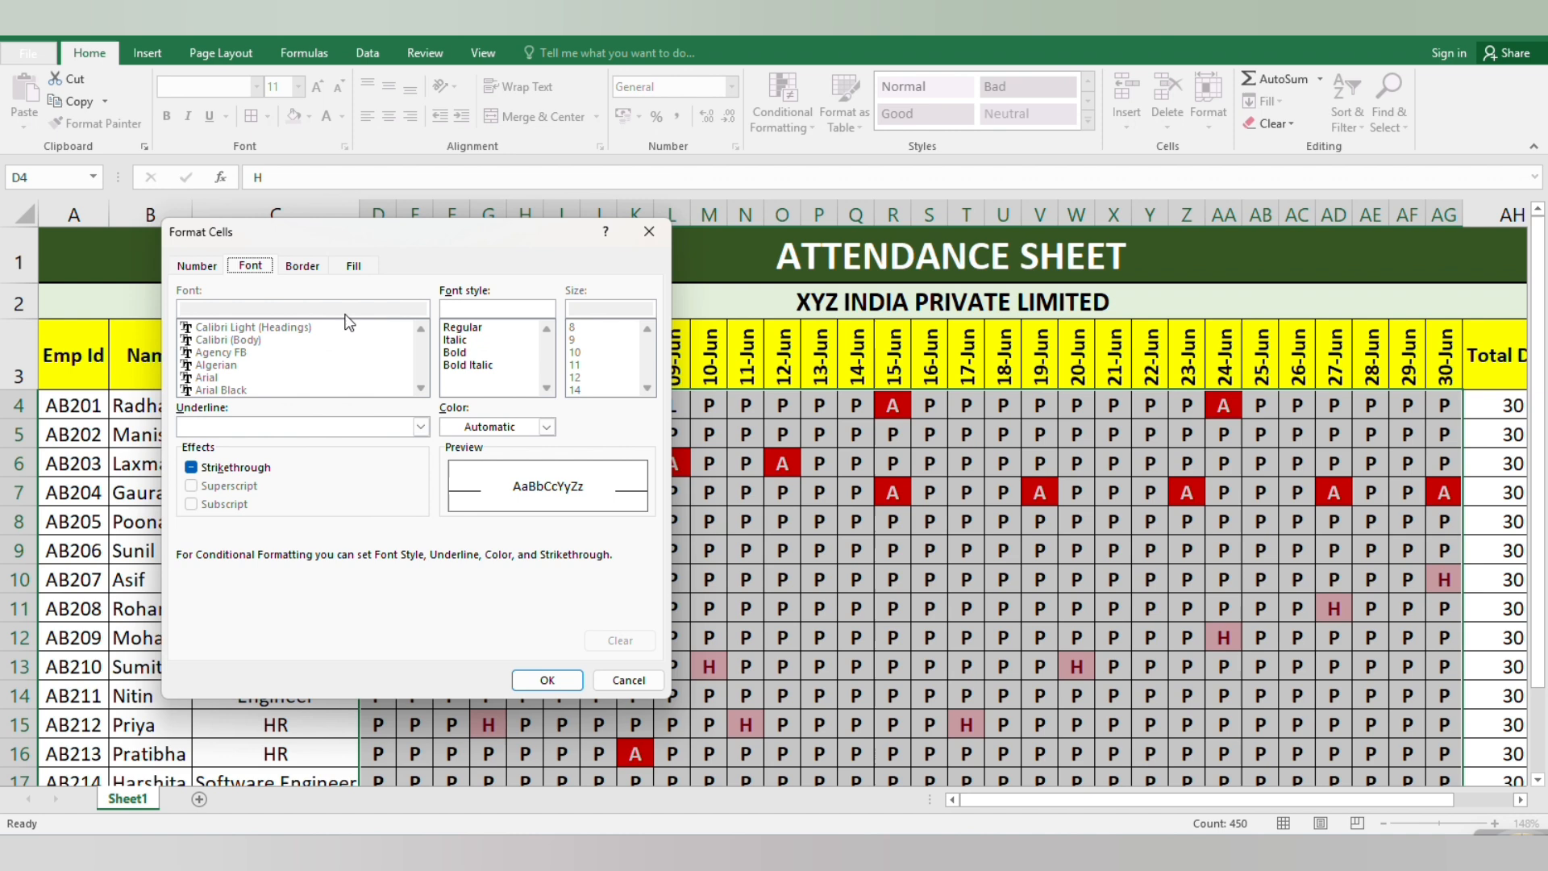
click(546, 427)
click(450, 493)
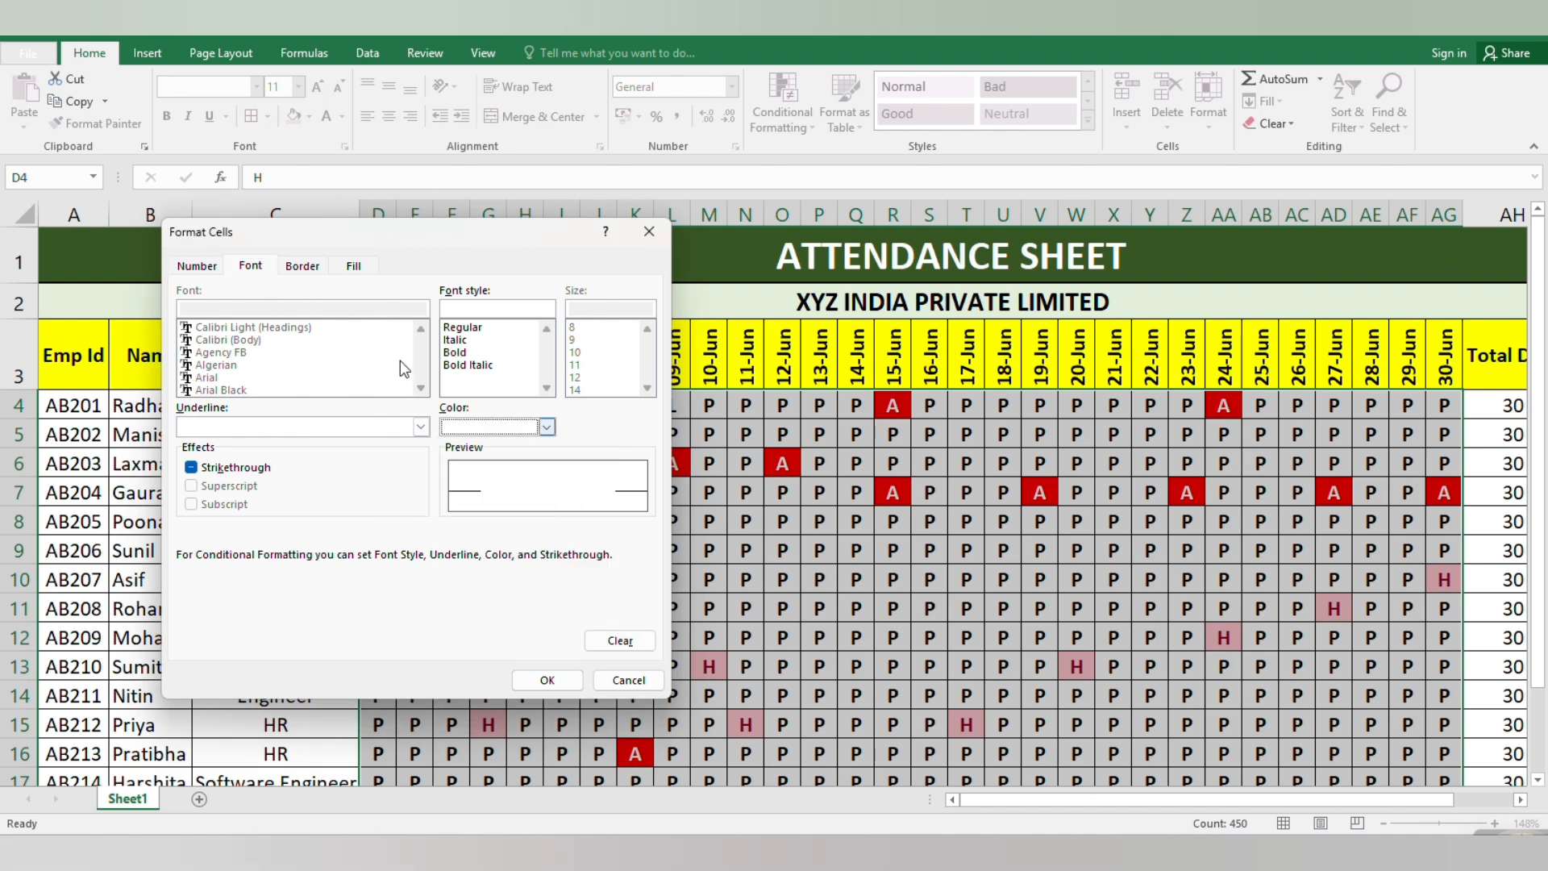
click(353, 268)
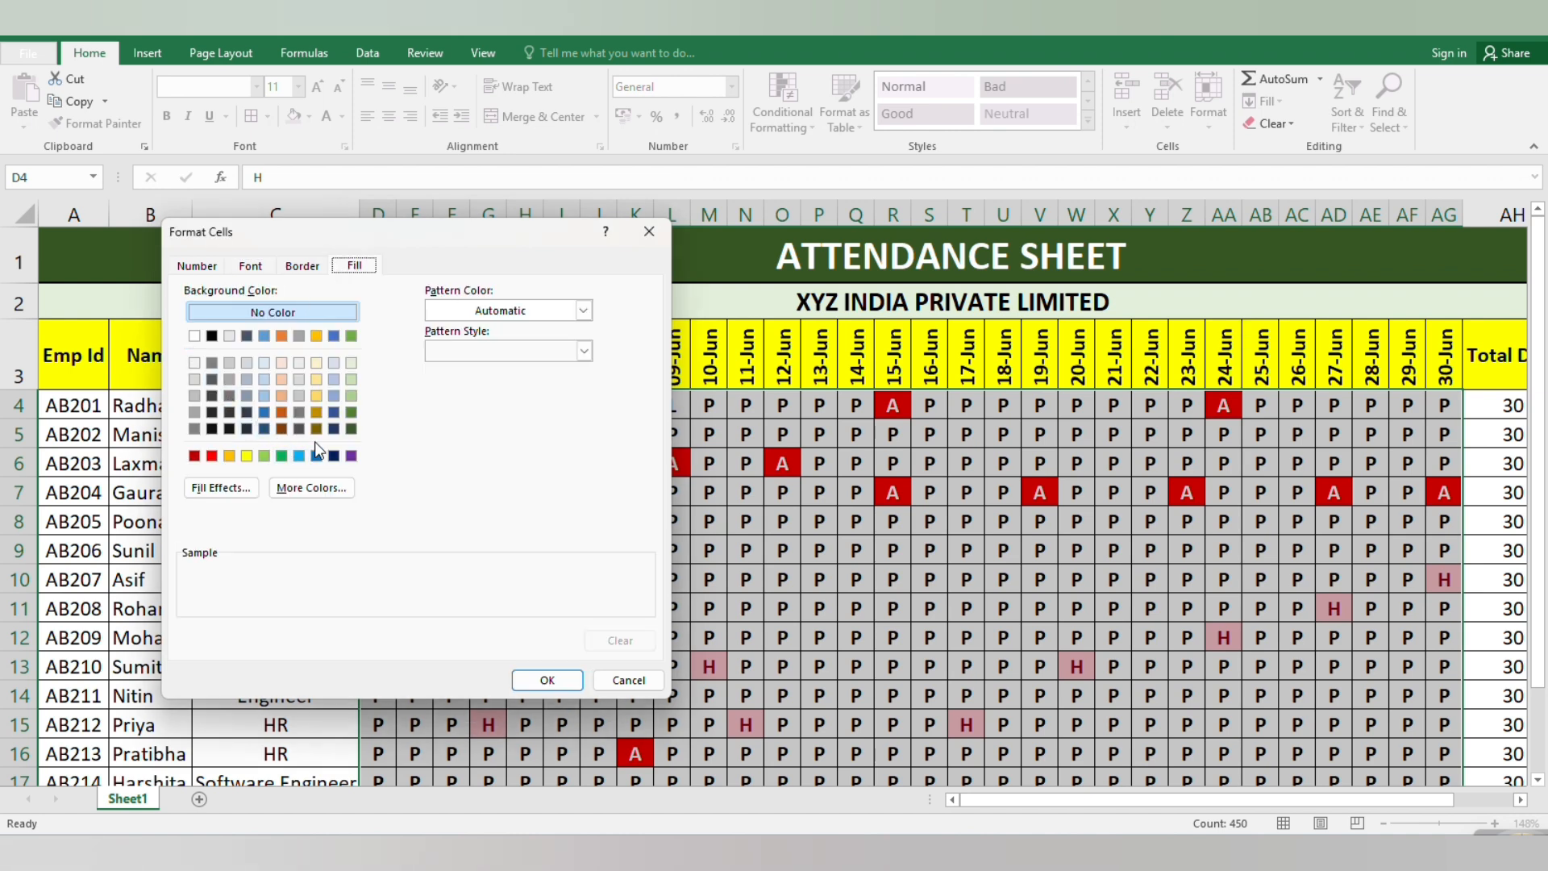
click(352, 413)
click(352, 396)
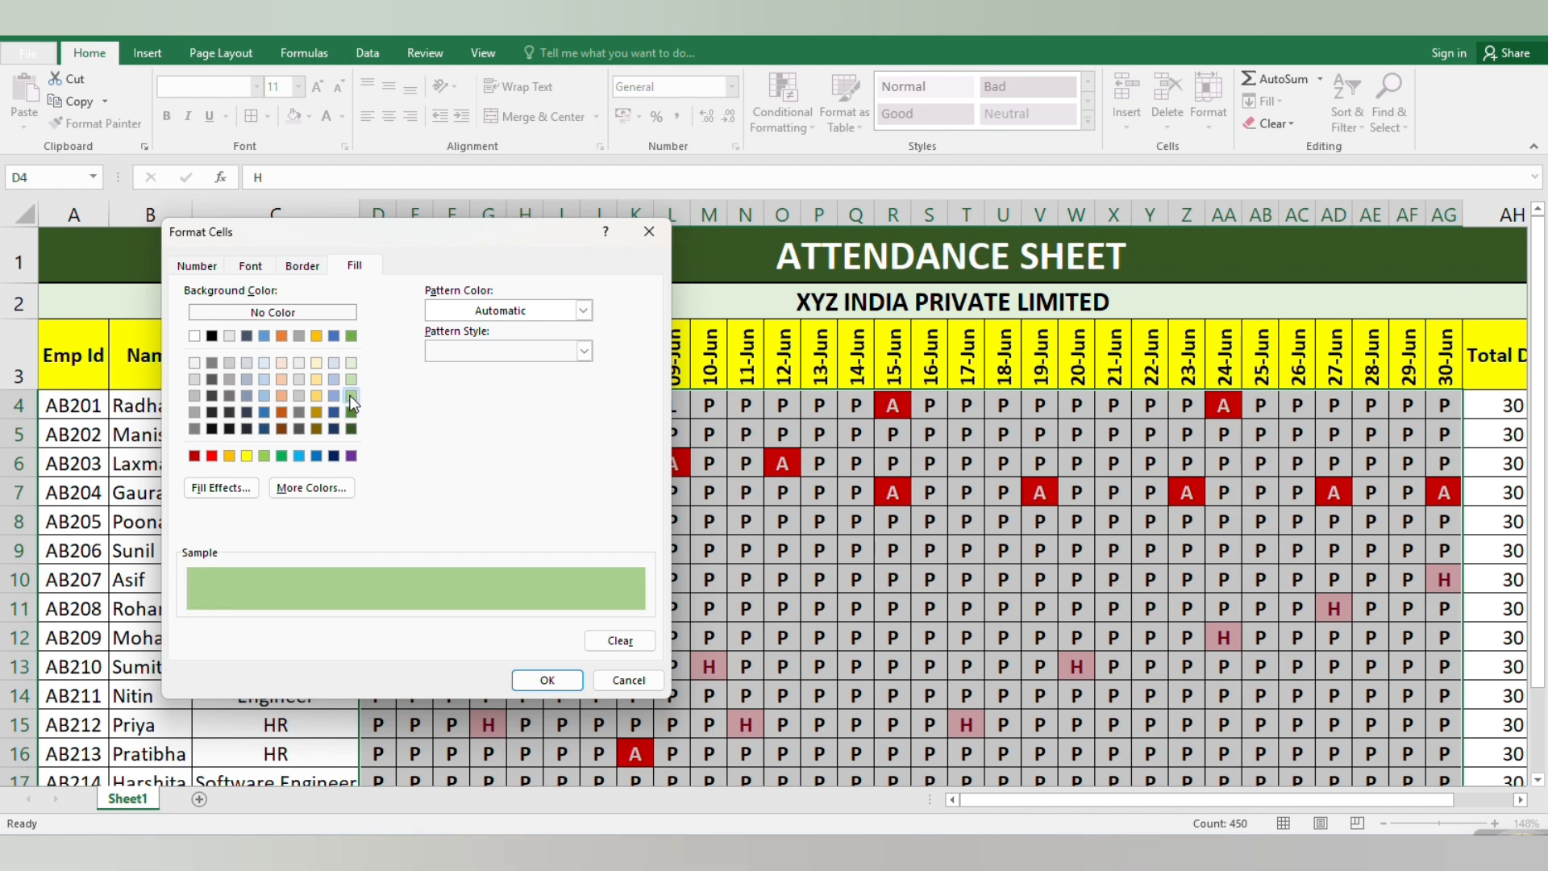
click(352, 430)
click(547, 680)
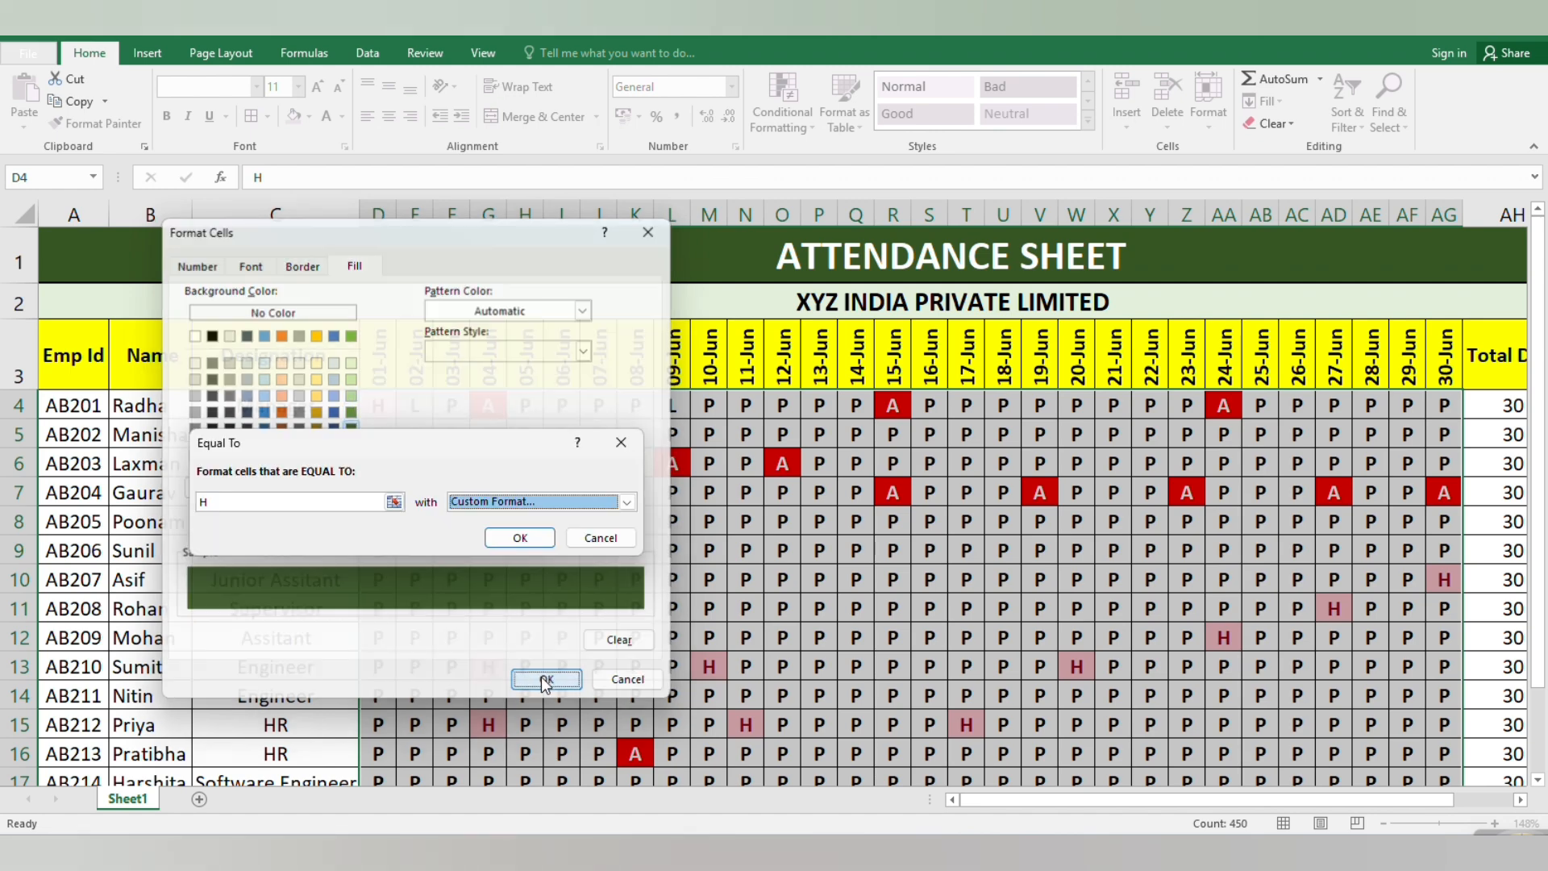
click(520, 537)
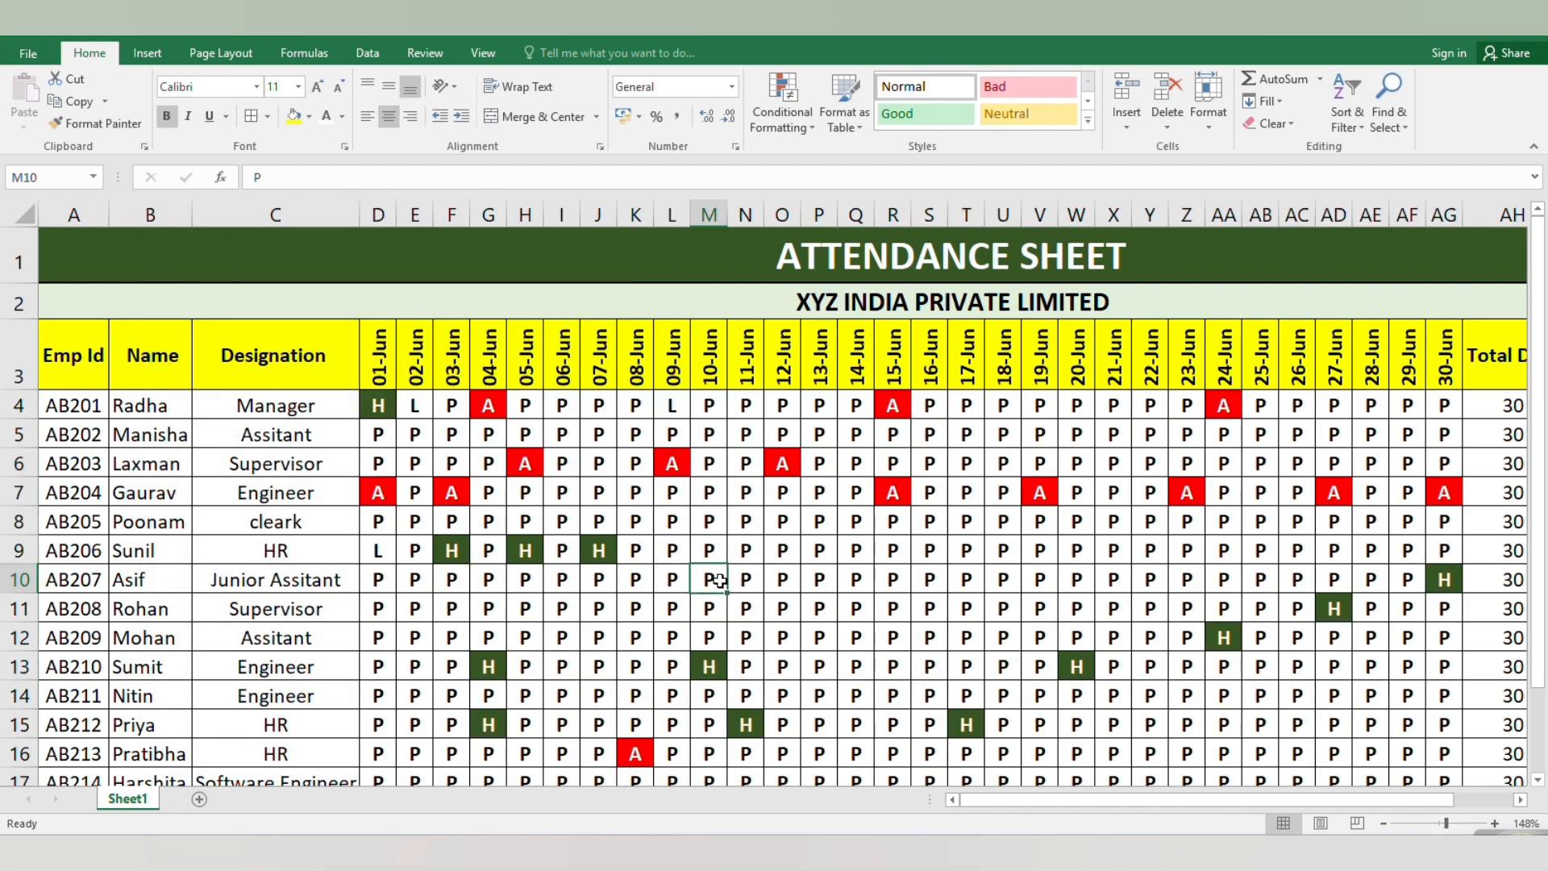
click(929, 579)
scroll(929, 597, down, 1)
scroll(929, 597, up, 1)
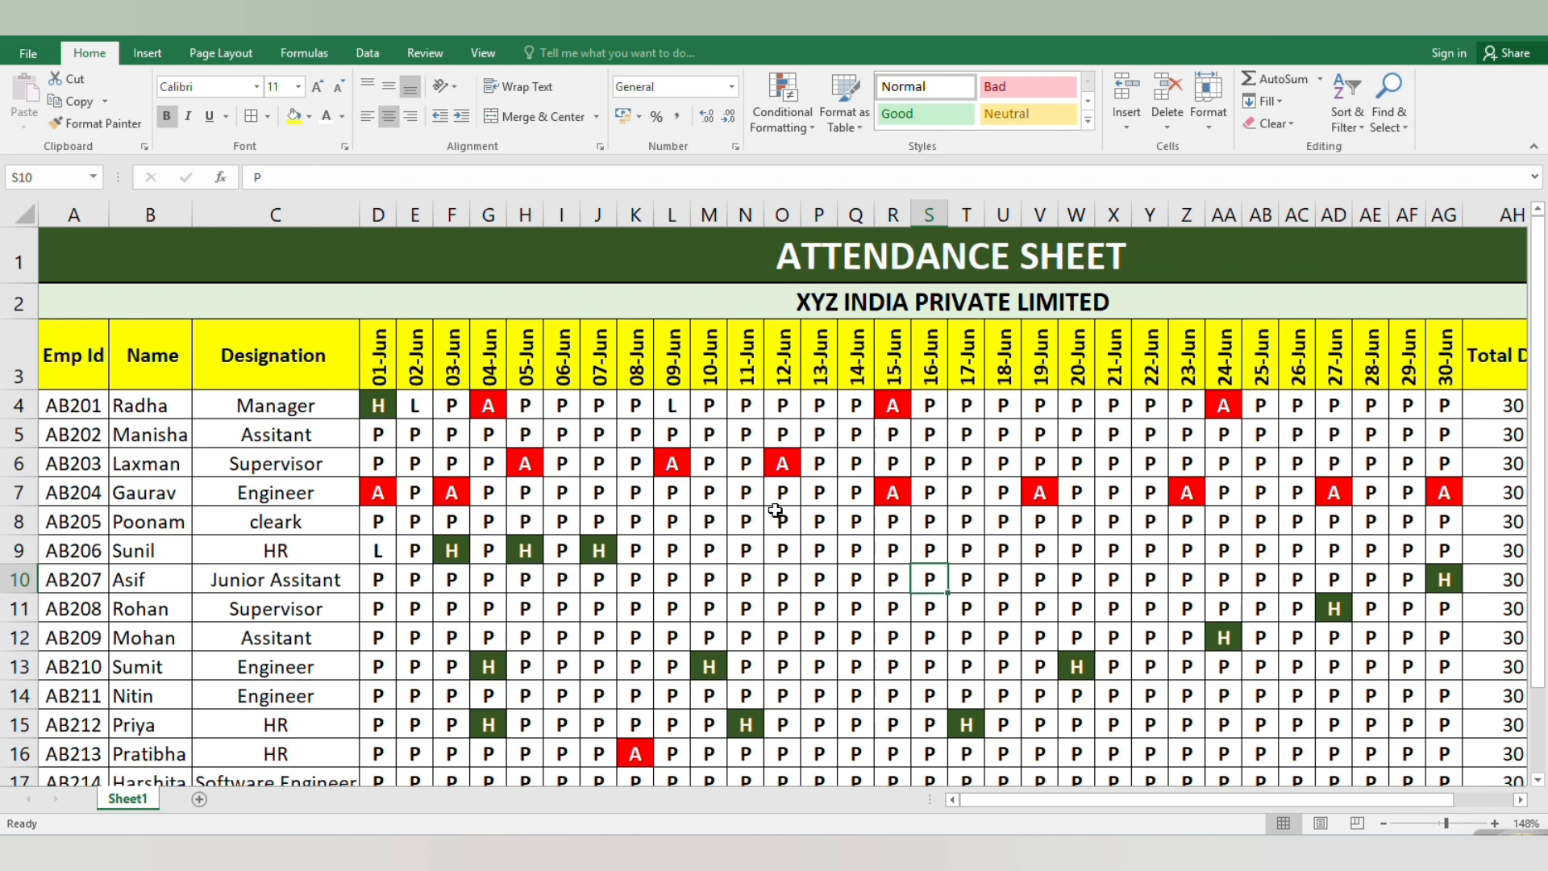
Step: Add an Equal To highlight rule for "L" on D4:AG18 with Light Red Fill with Dark Red Text
click(380, 402)
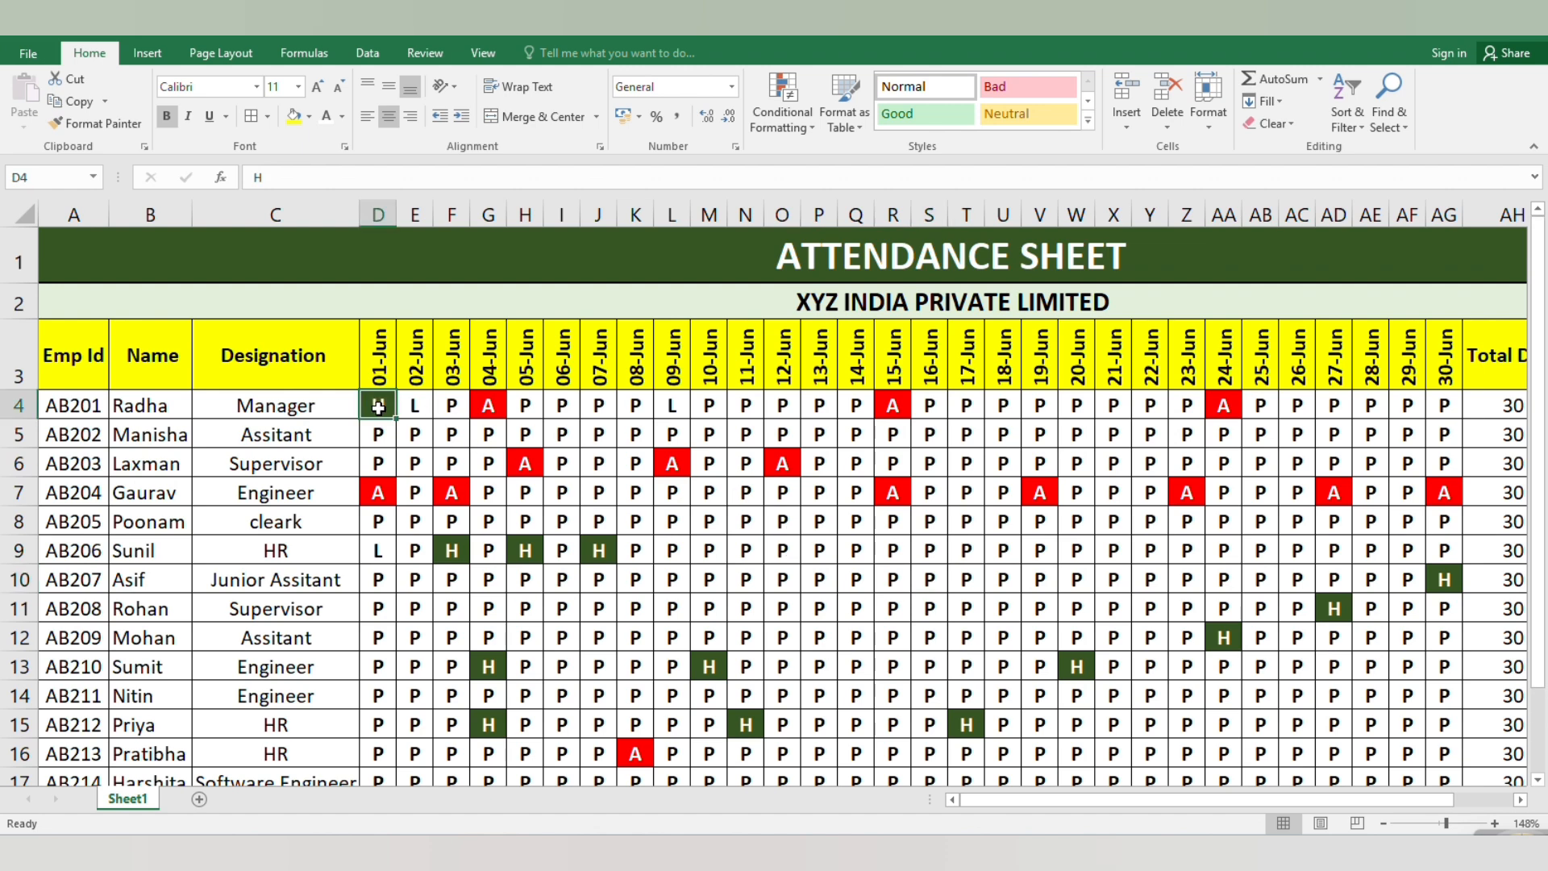
drag(378, 406, 1425, 725)
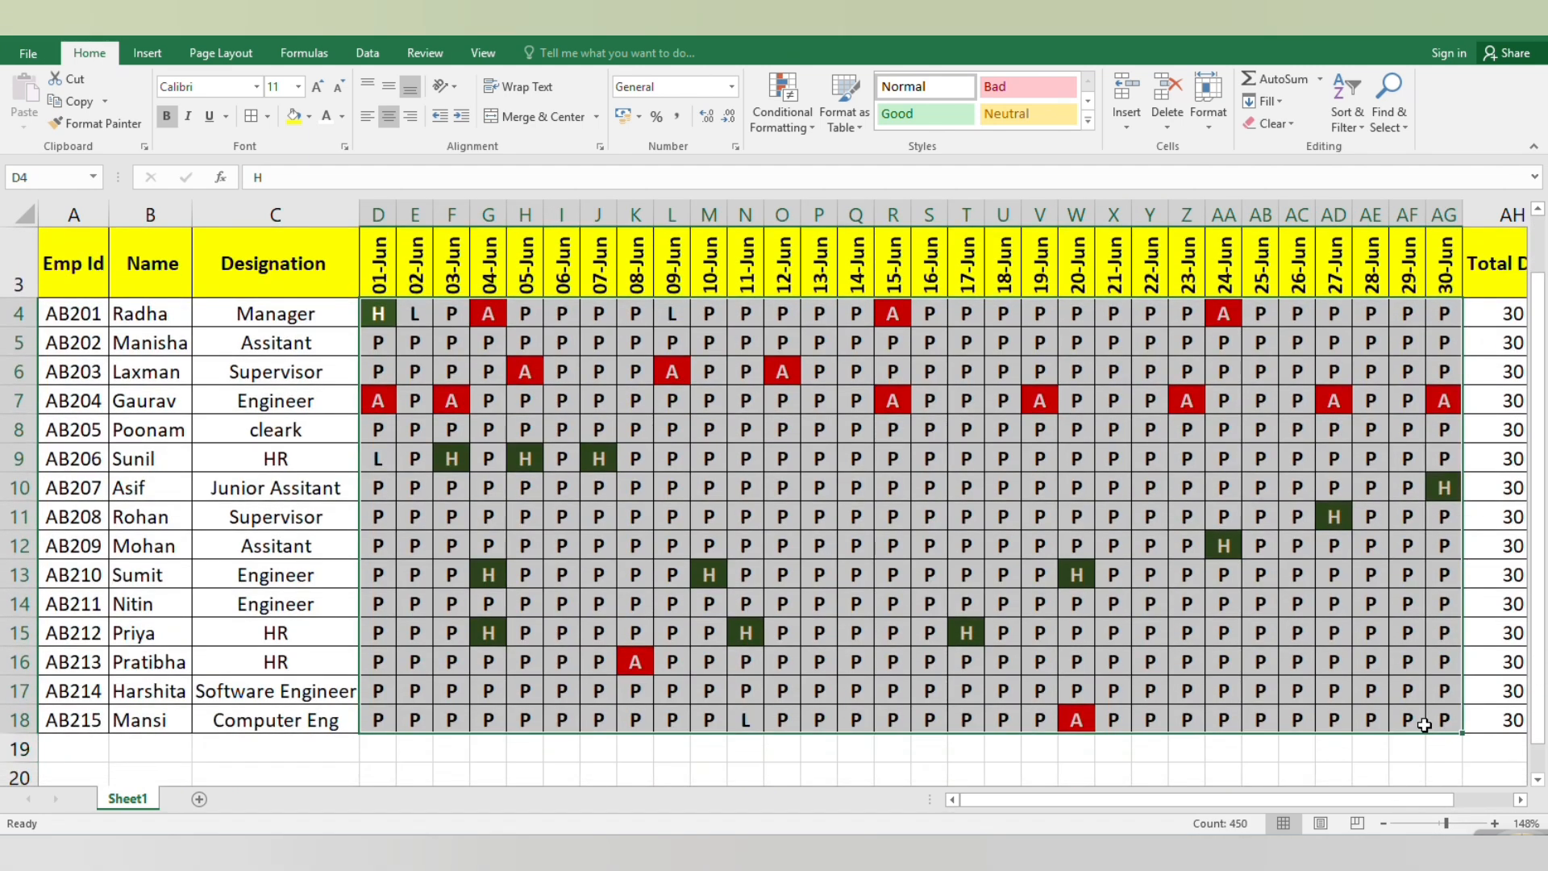
scroll(1425, 725, up, 1)
click(782, 108)
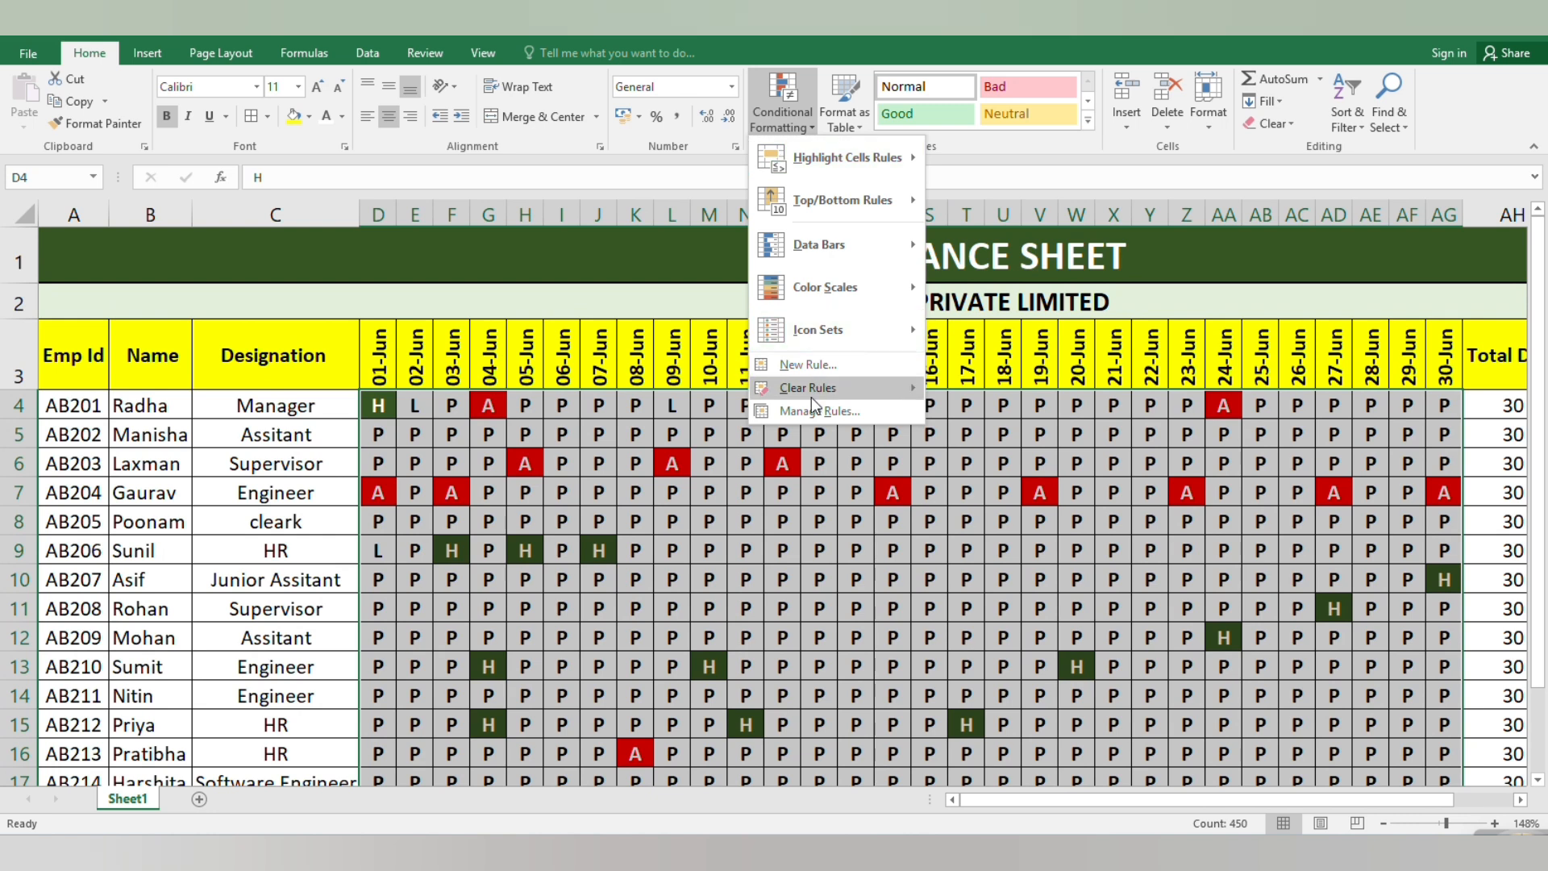
mouse_move(846, 166)
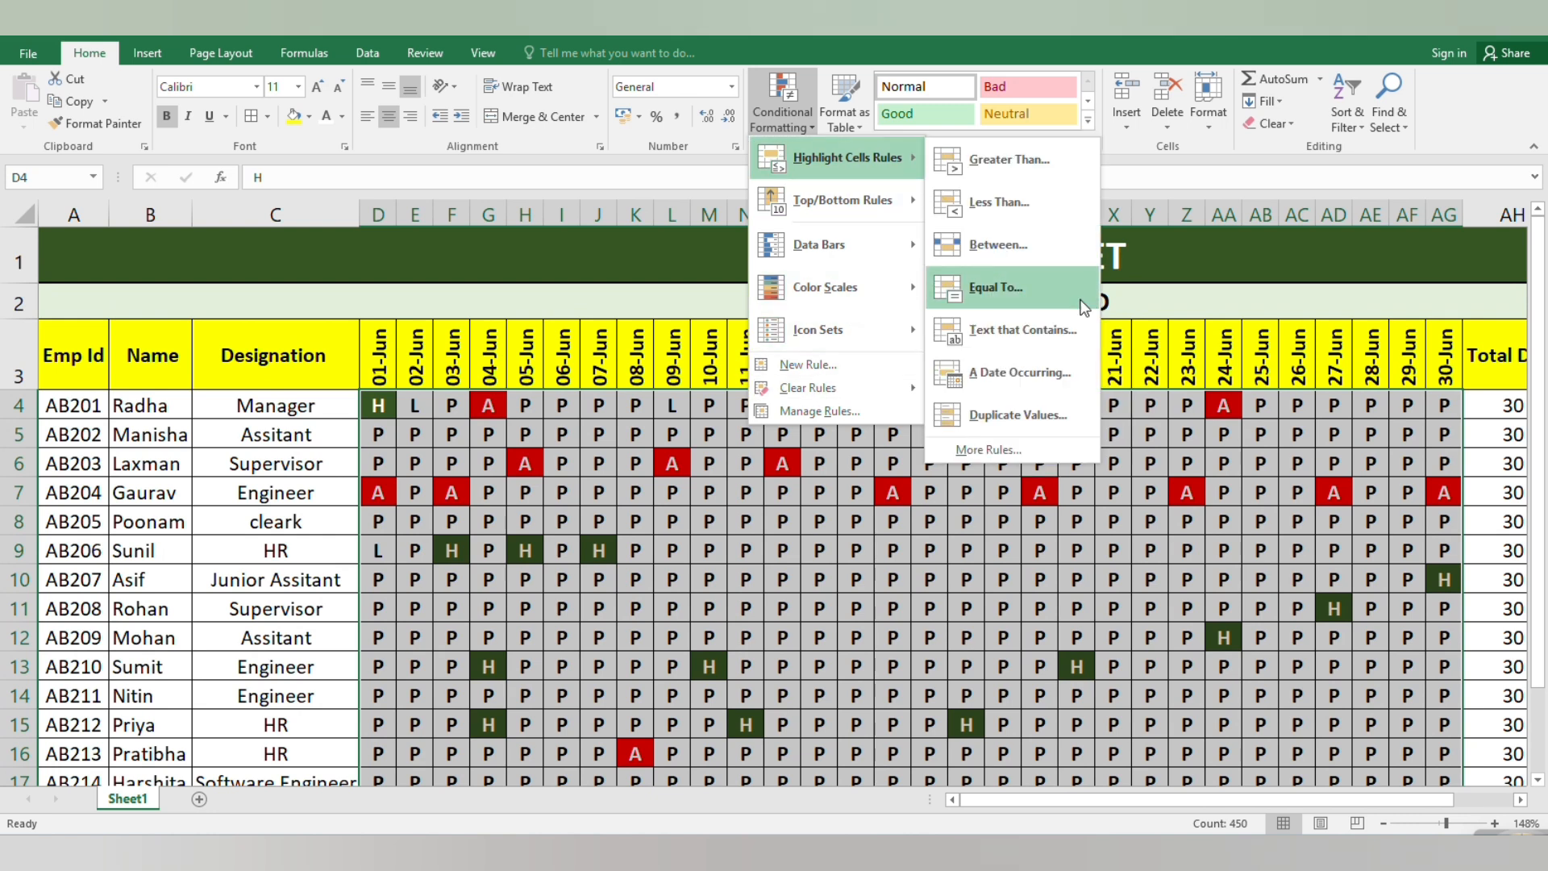
click(997, 288)
text(L)
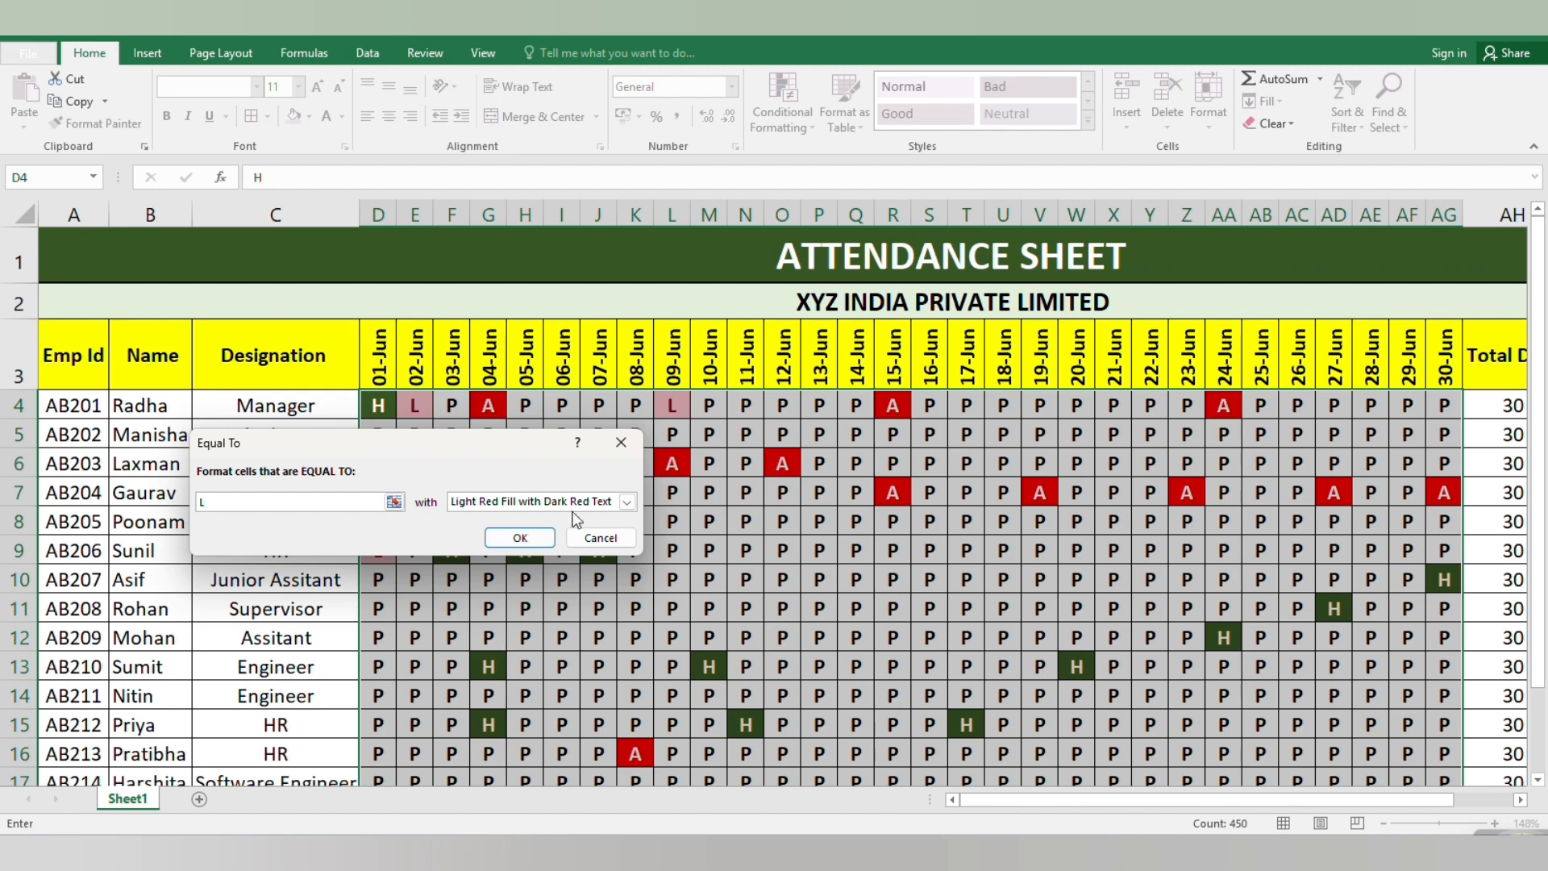
click(520, 538)
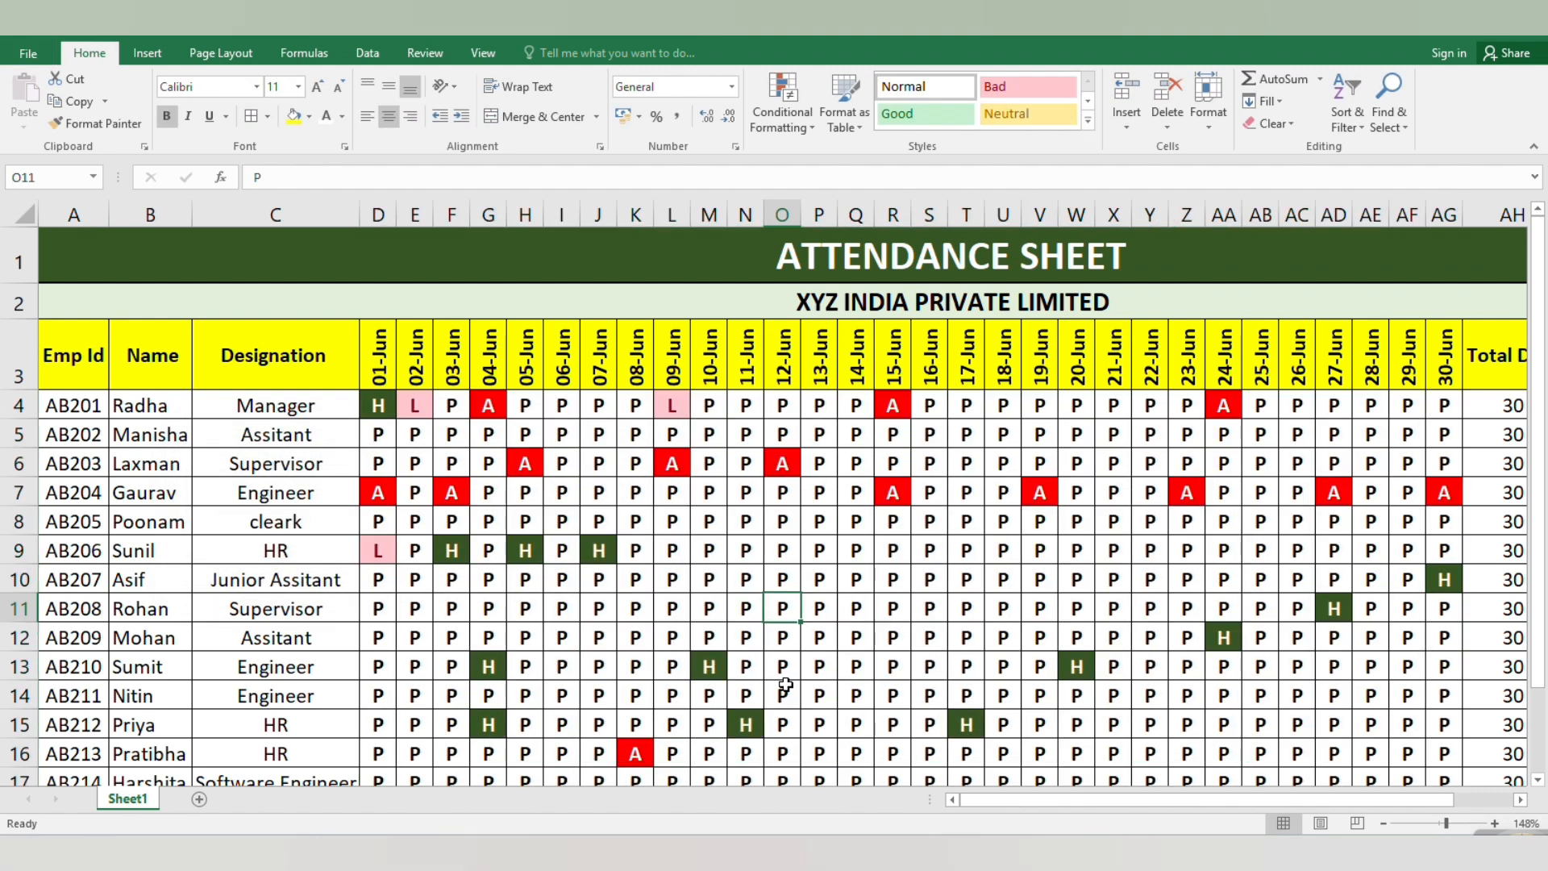
click(819, 692)
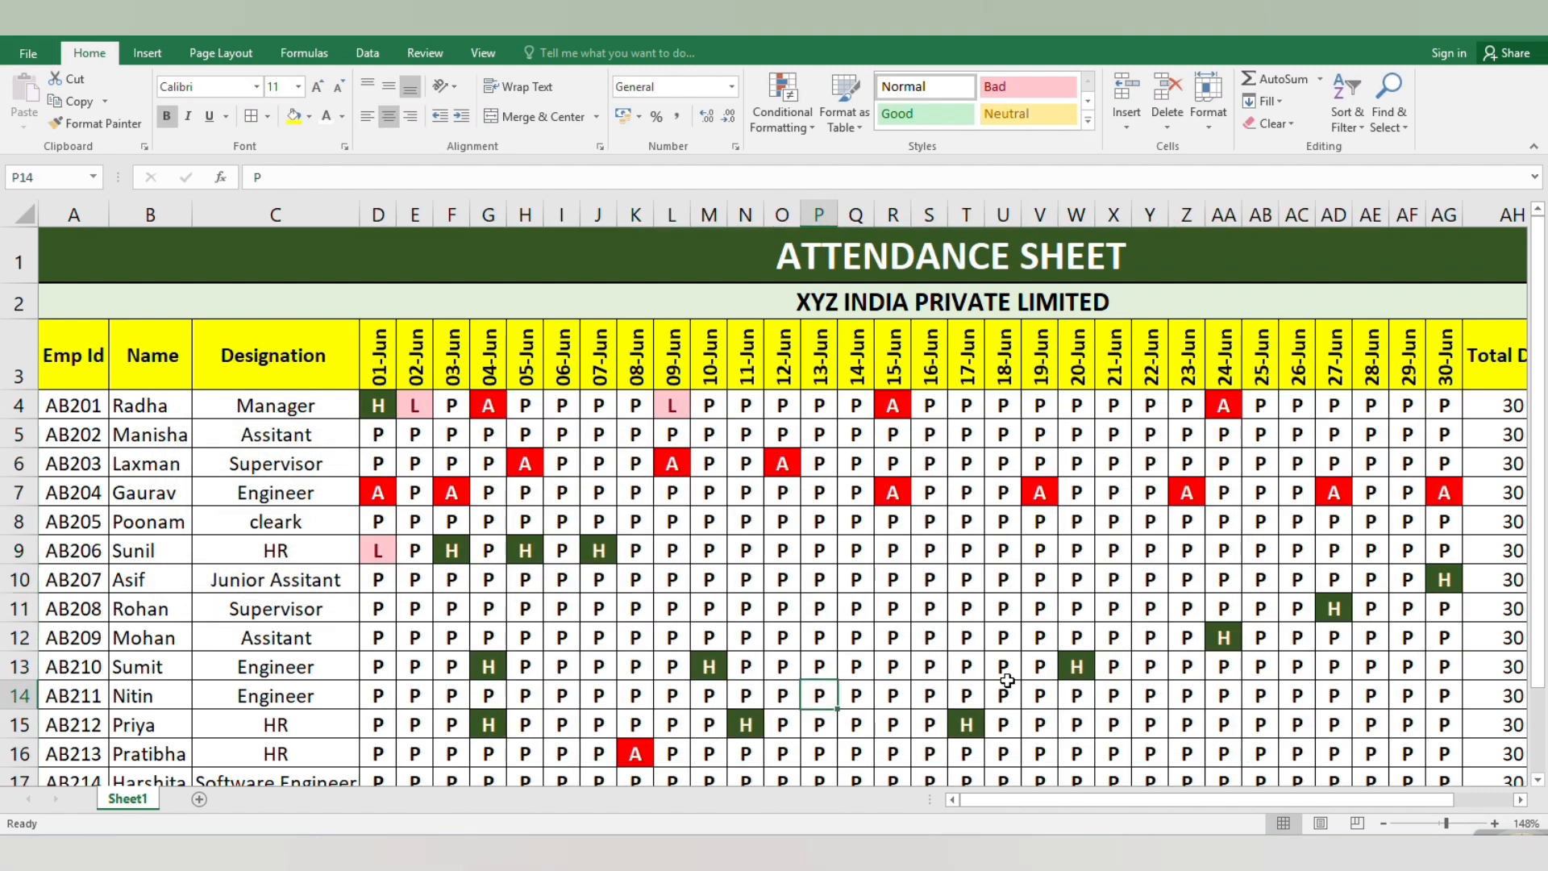
scroll(1006, 681, down, 2)
scroll(1008, 680, up, 2)
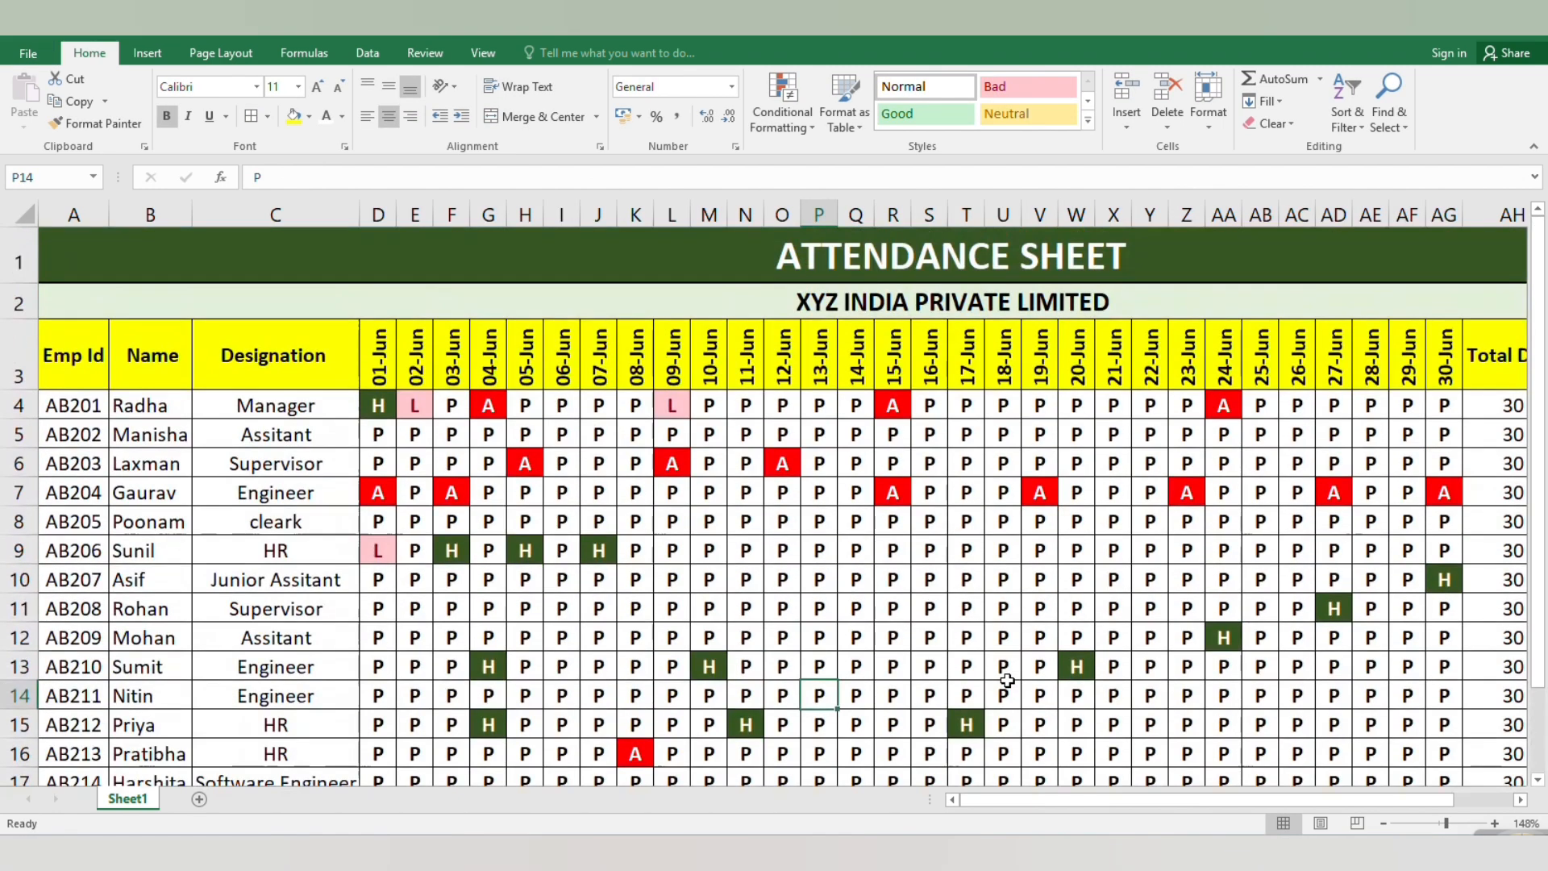
click(562, 637)
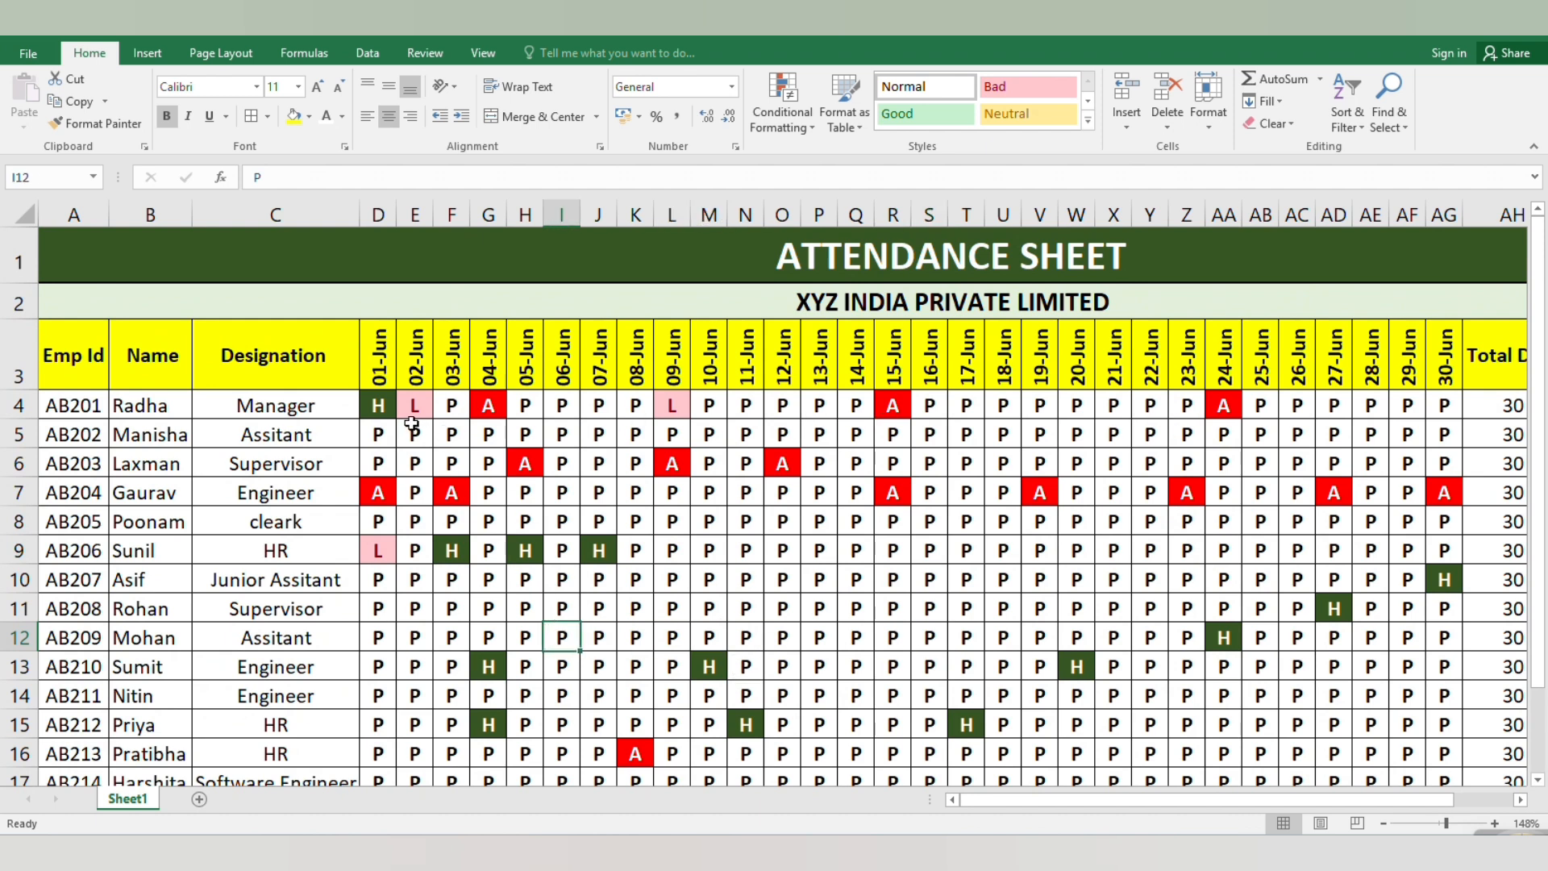
click(379, 405)
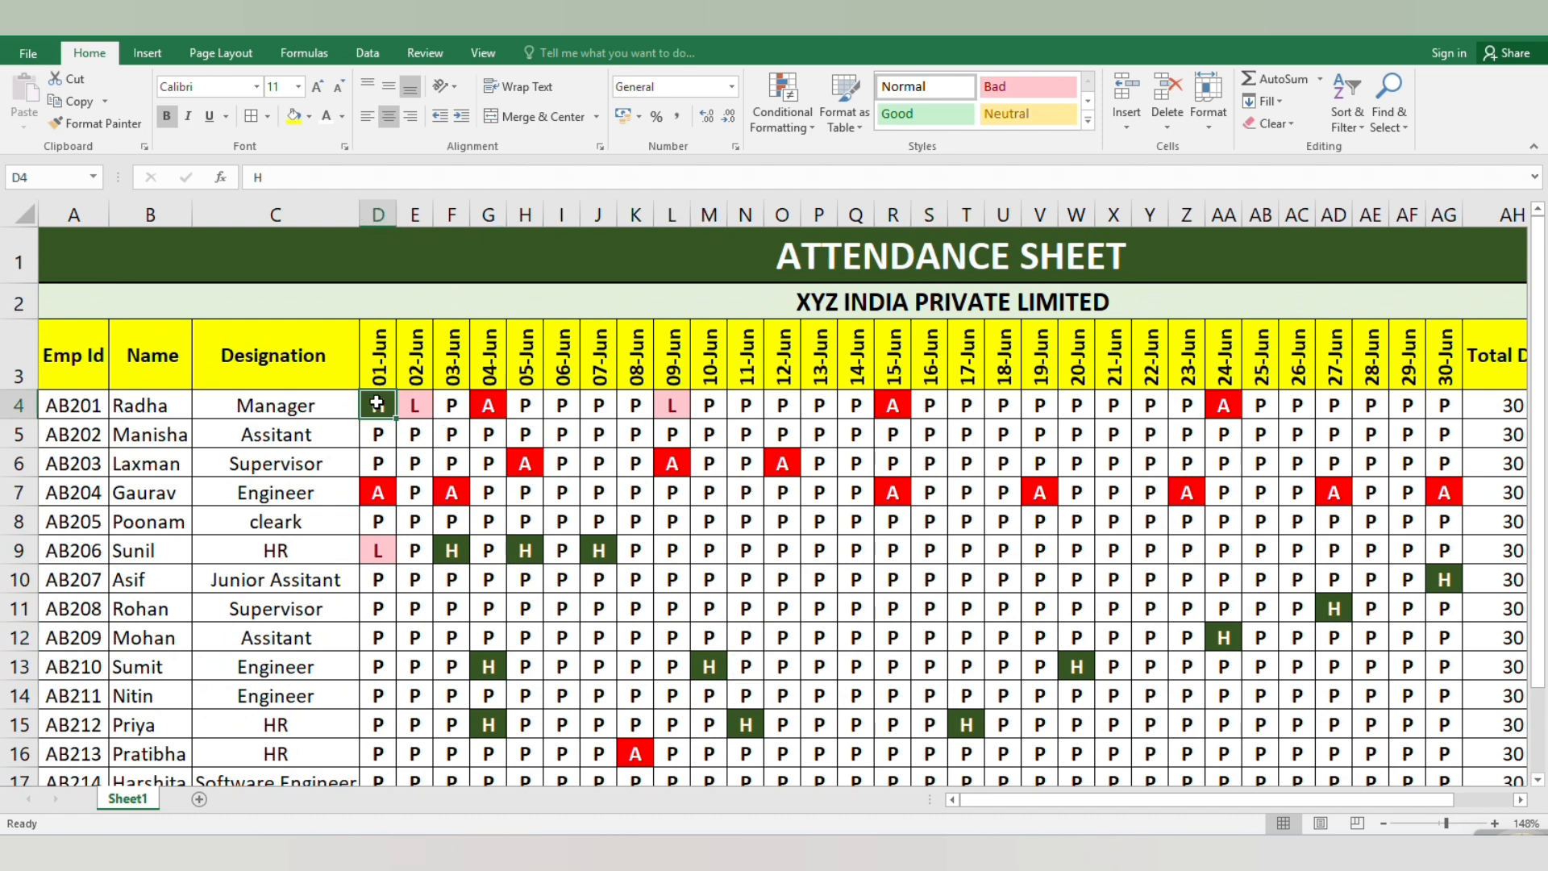
drag(376, 403, 1444, 767)
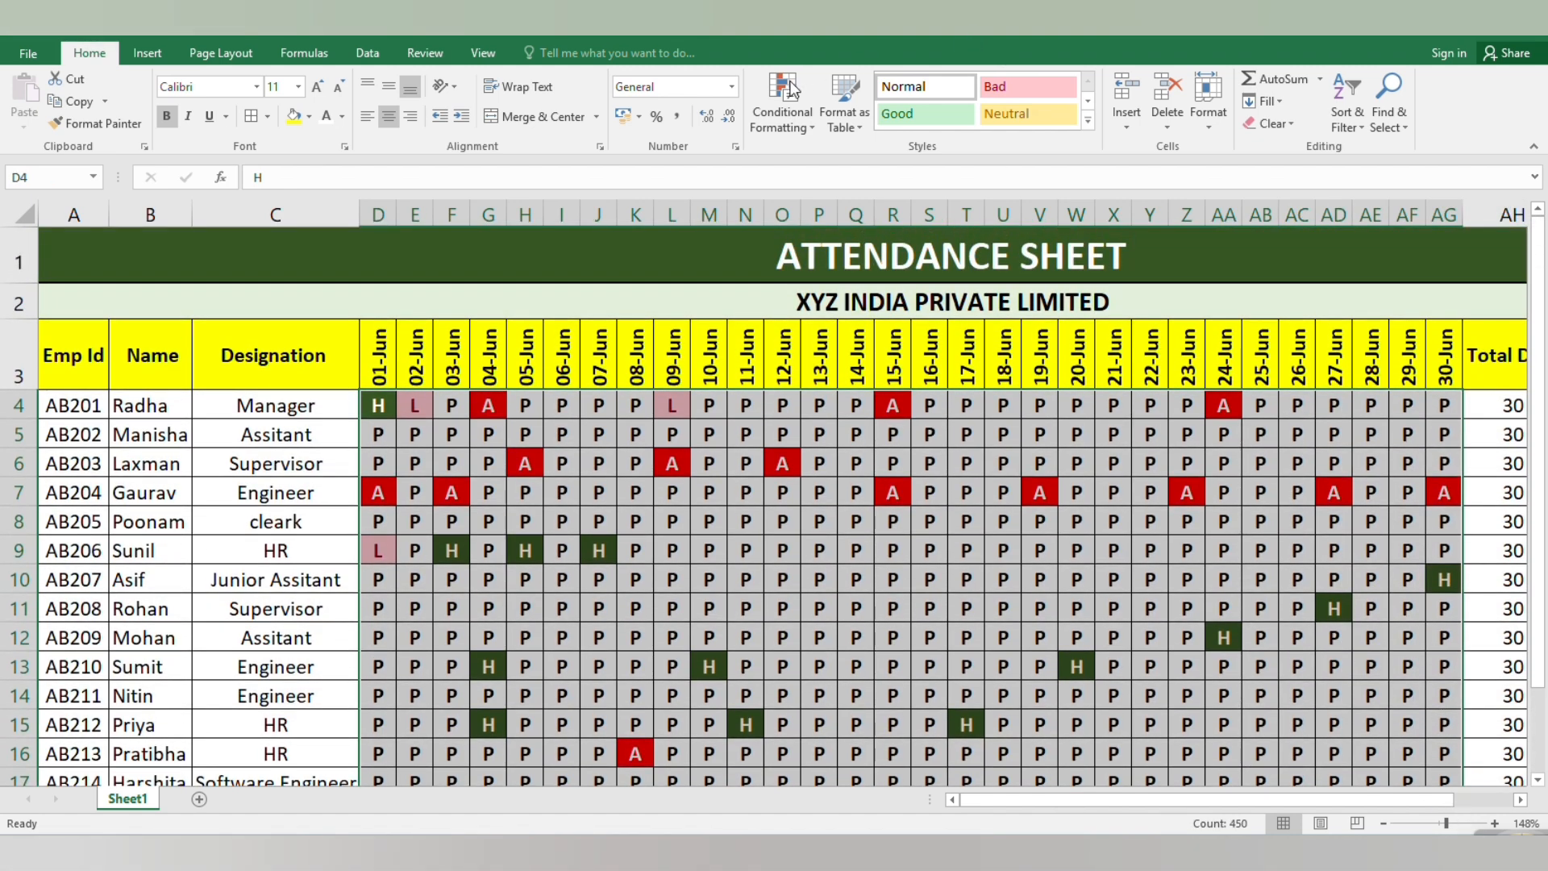
click(782, 101)
click(1150, 550)
click(1150, 550)
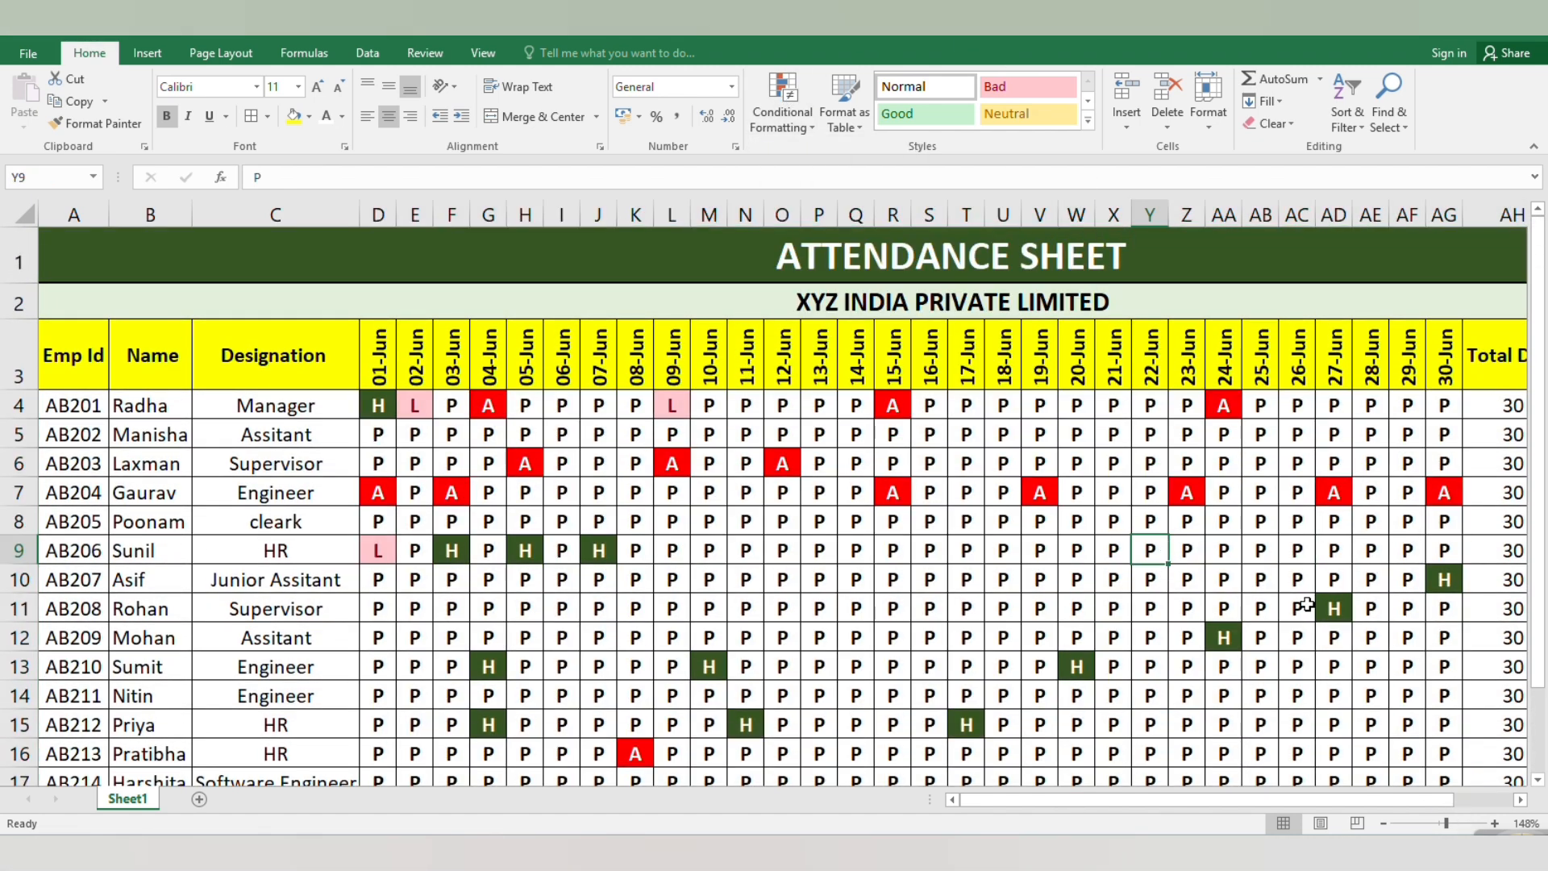
click(1294, 608)
click(1039, 638)
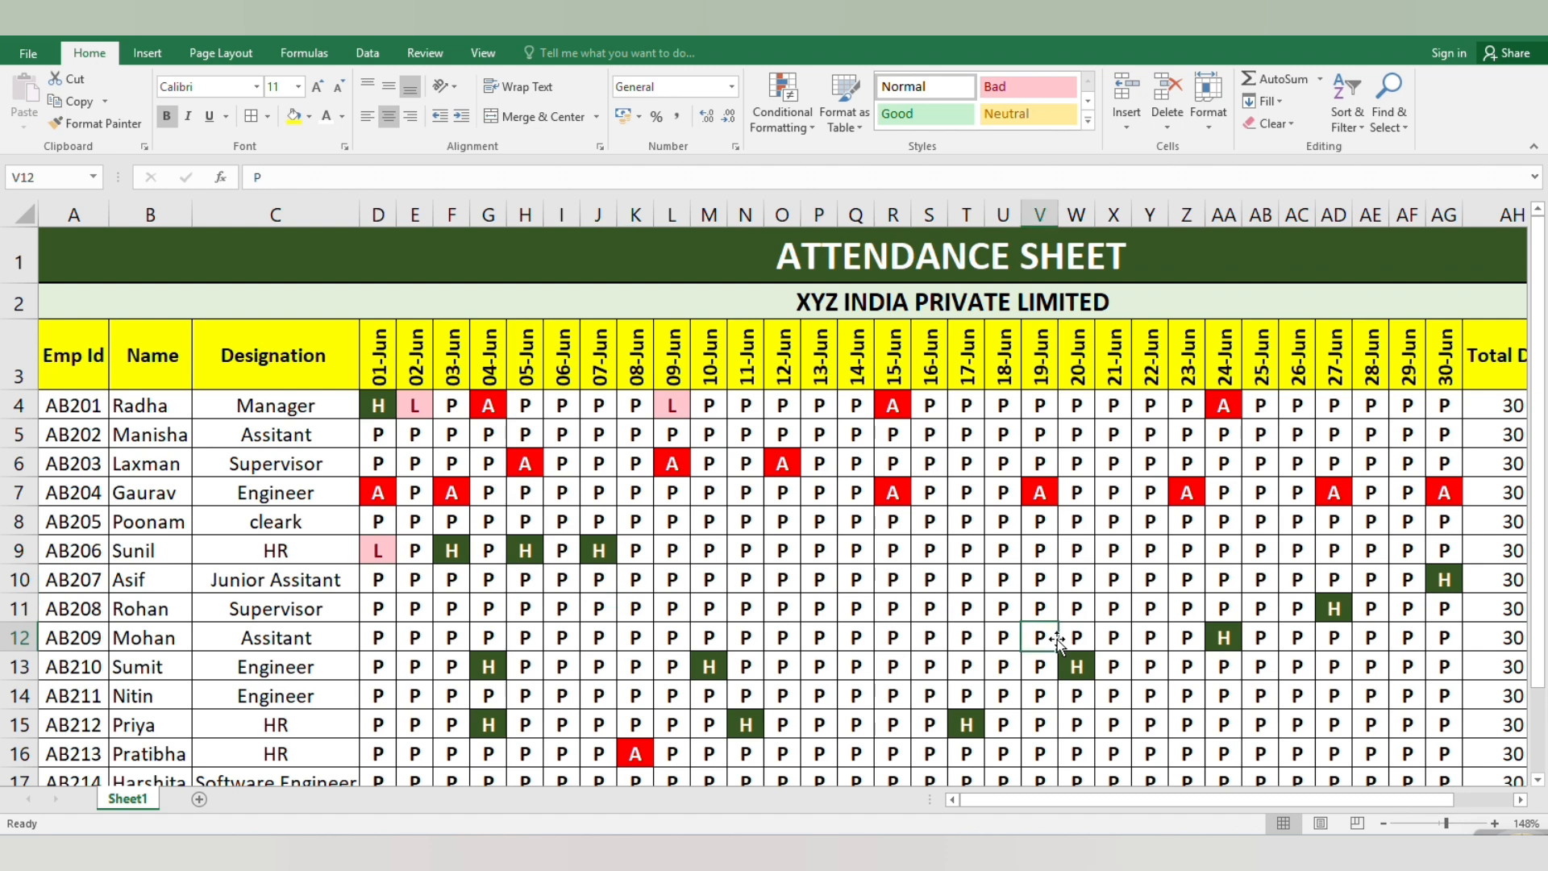
scroll(1202, 657, down, 1)
scroll(1200, 666, up, 1)
click(899, 542)
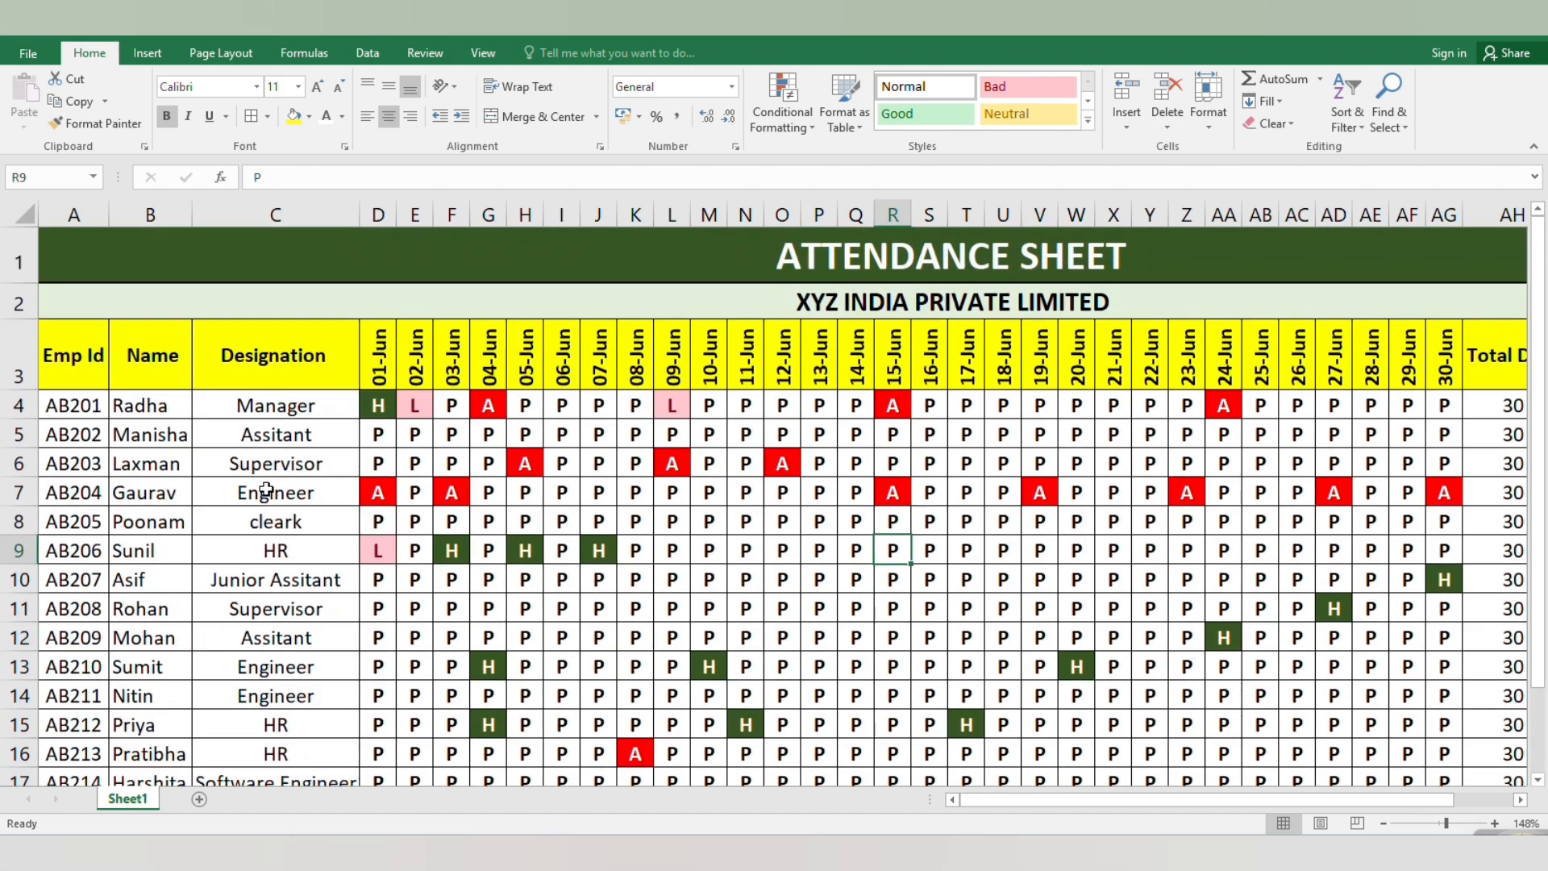
Step: Make the employee IDs, names and designations in A4:C18 bold
drag(80, 407, 332, 711)
scroll(322, 714, up, 1)
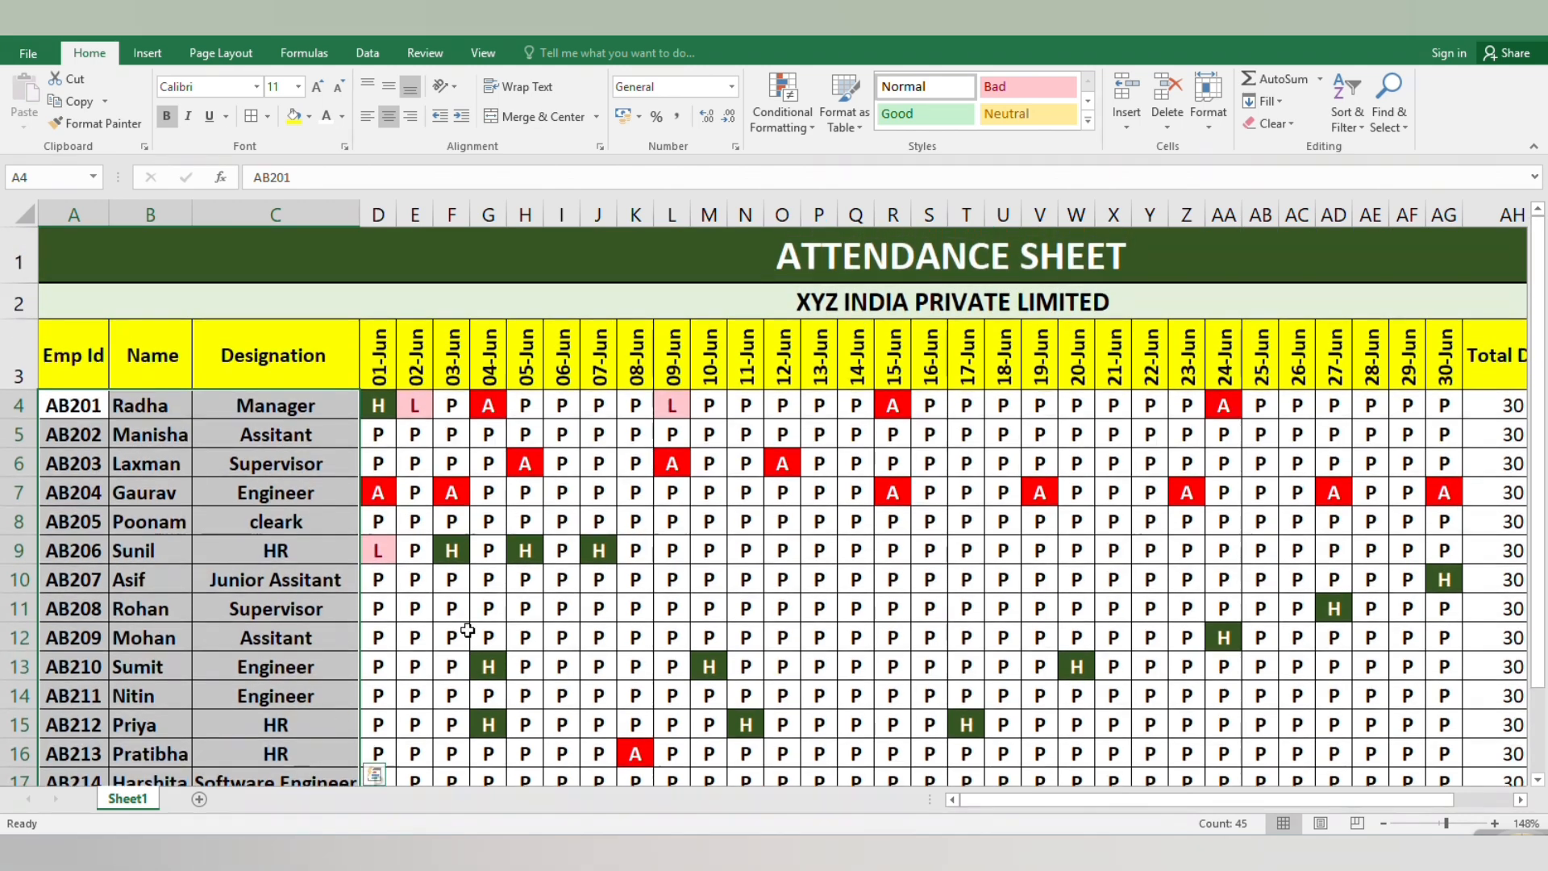
click(885, 576)
click(872, 462)
Step: Add a border around the merged XYZ INDIA PRIVATE LIMITED row in A2
click(934, 314)
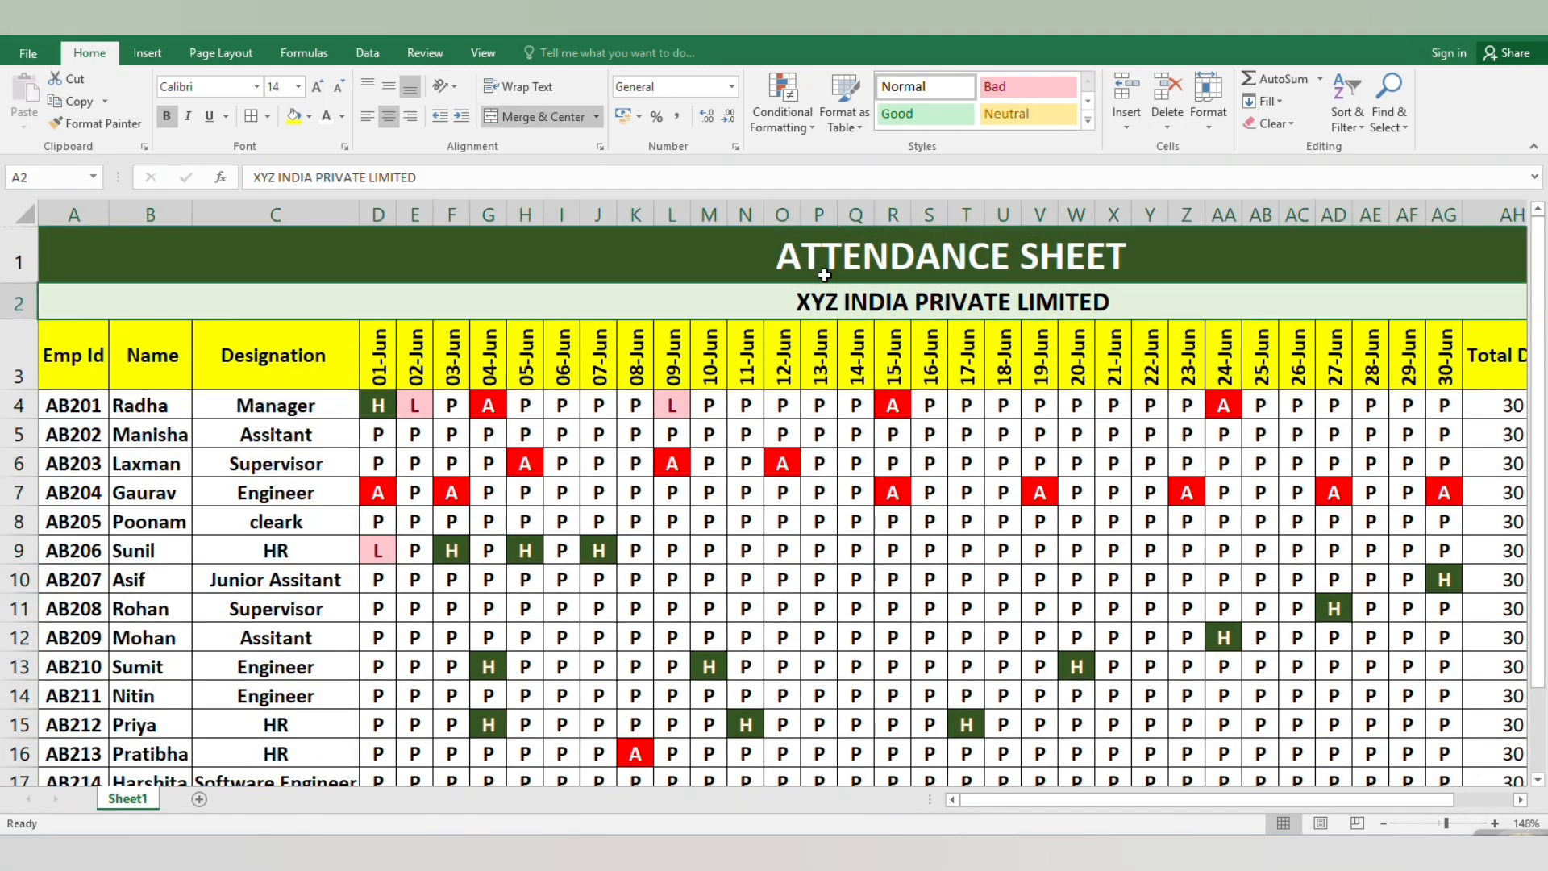
click(267, 116)
click(263, 332)
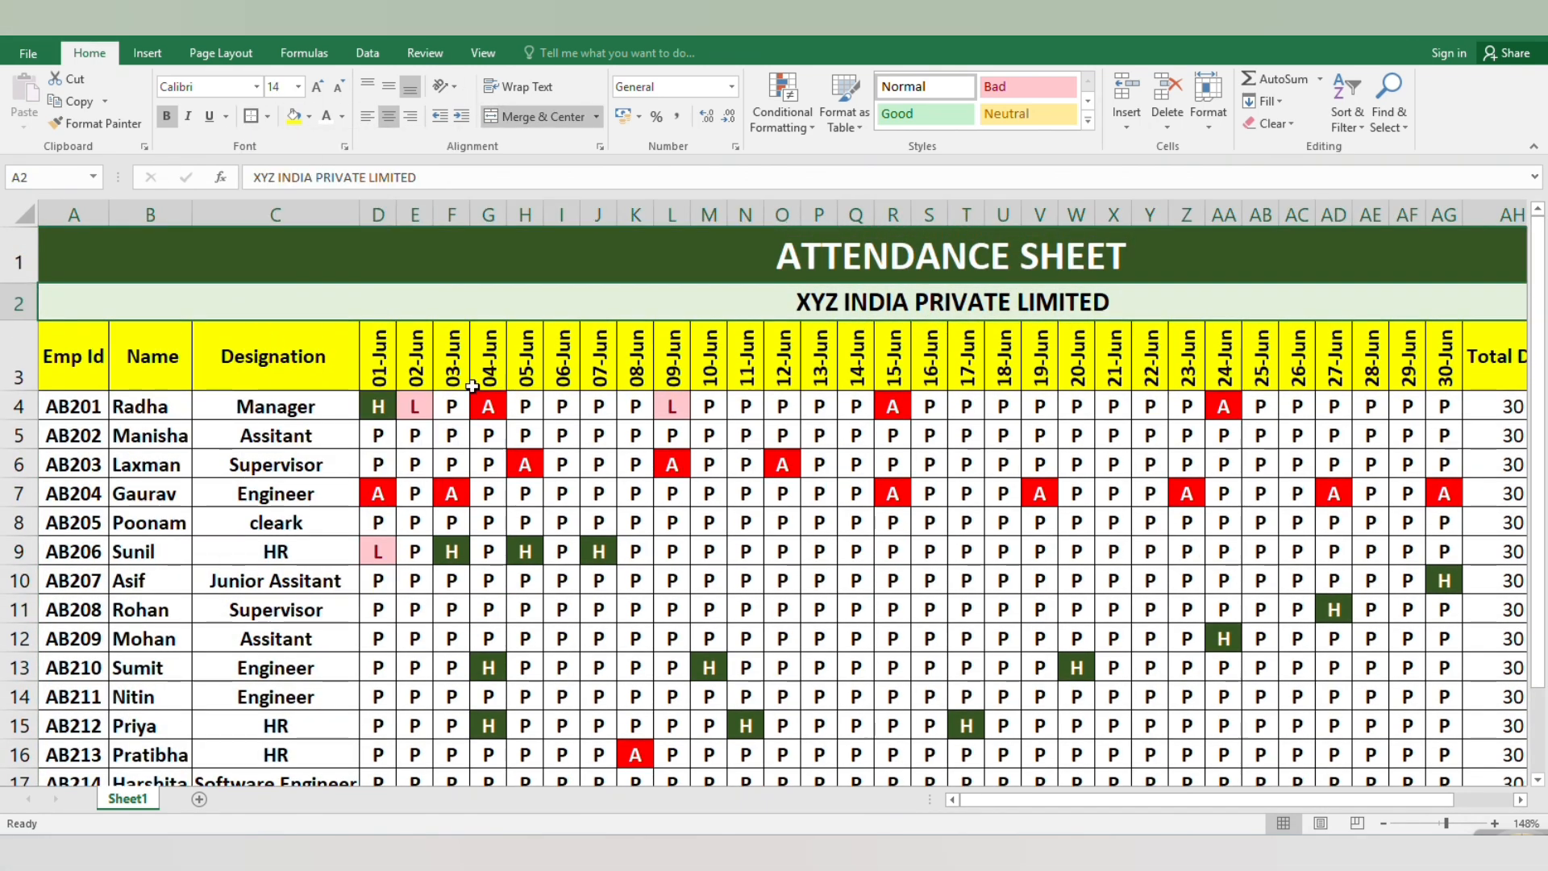
click(556, 435)
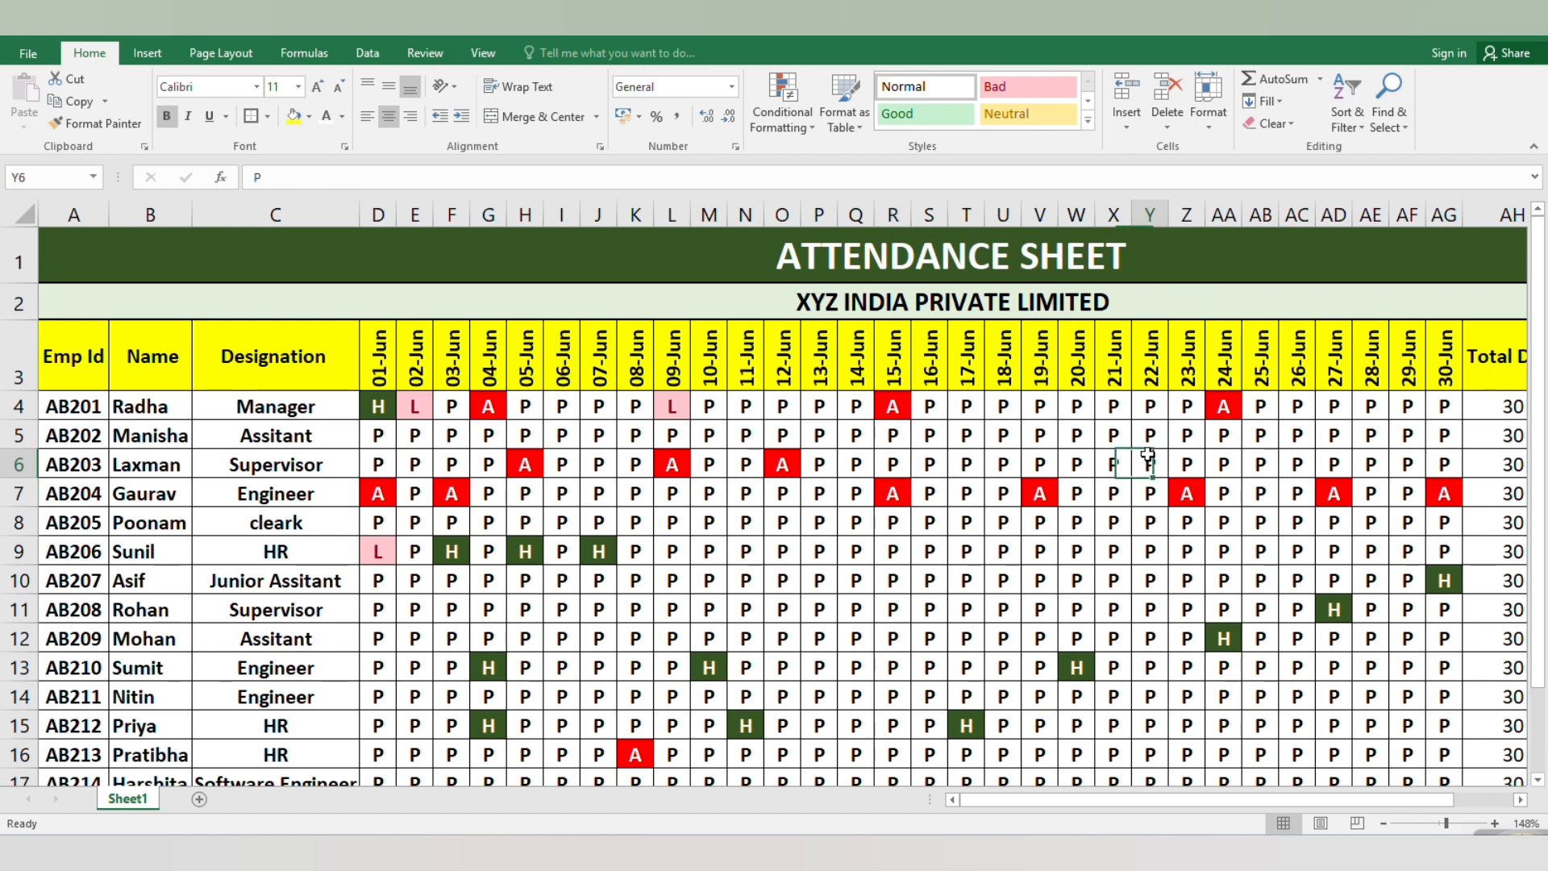
click(1072, 306)
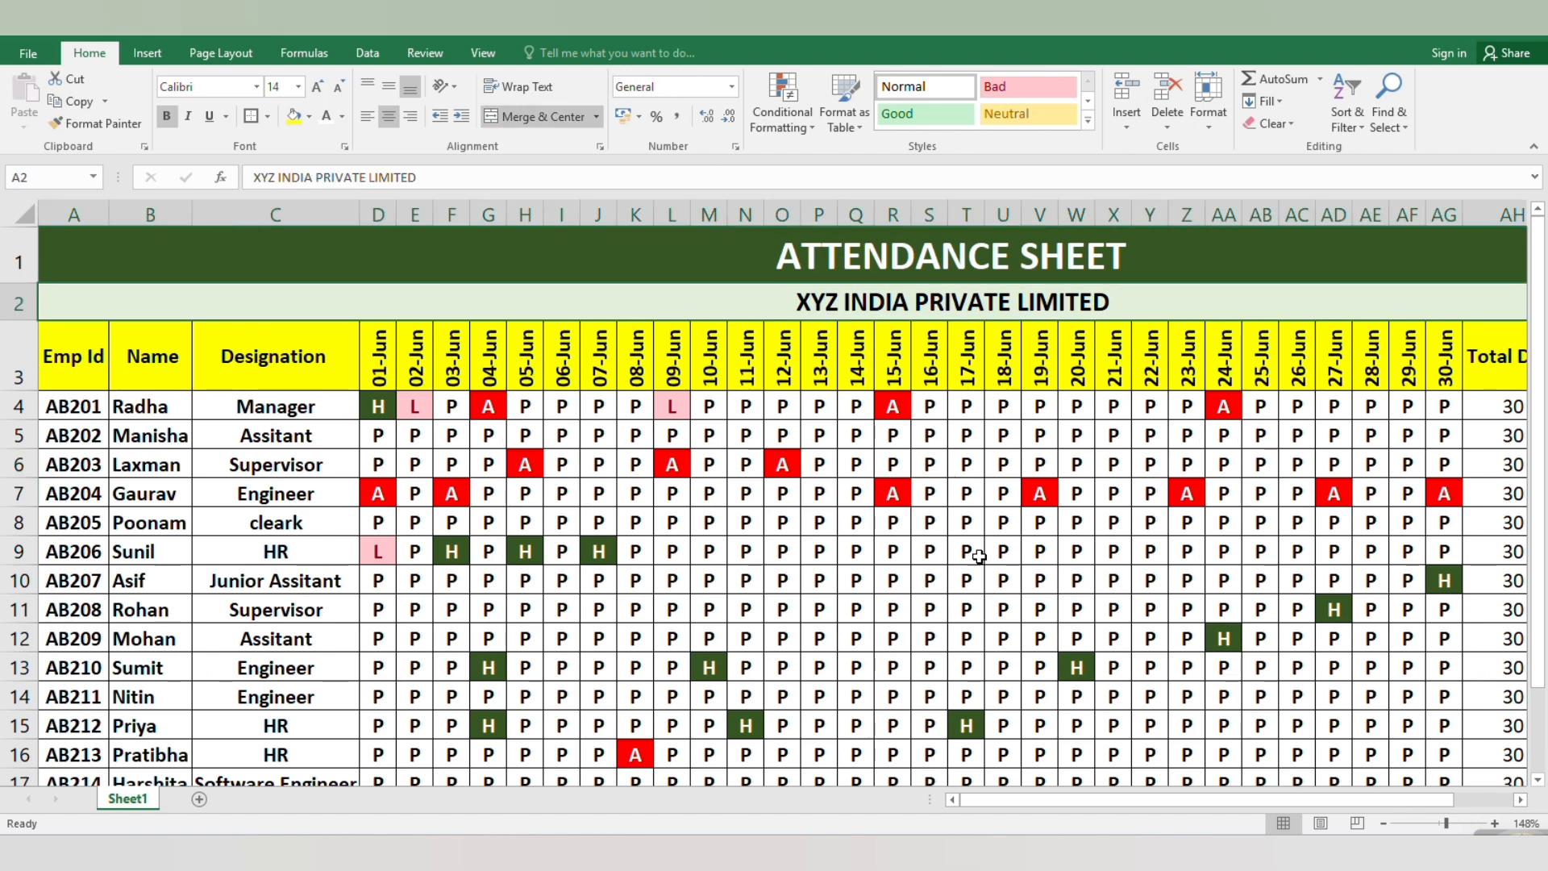
click(1005, 606)
Step: Make the summary values from Total Days to Present in AH4:AL18 bold
drag(1447, 823, 1442, 824)
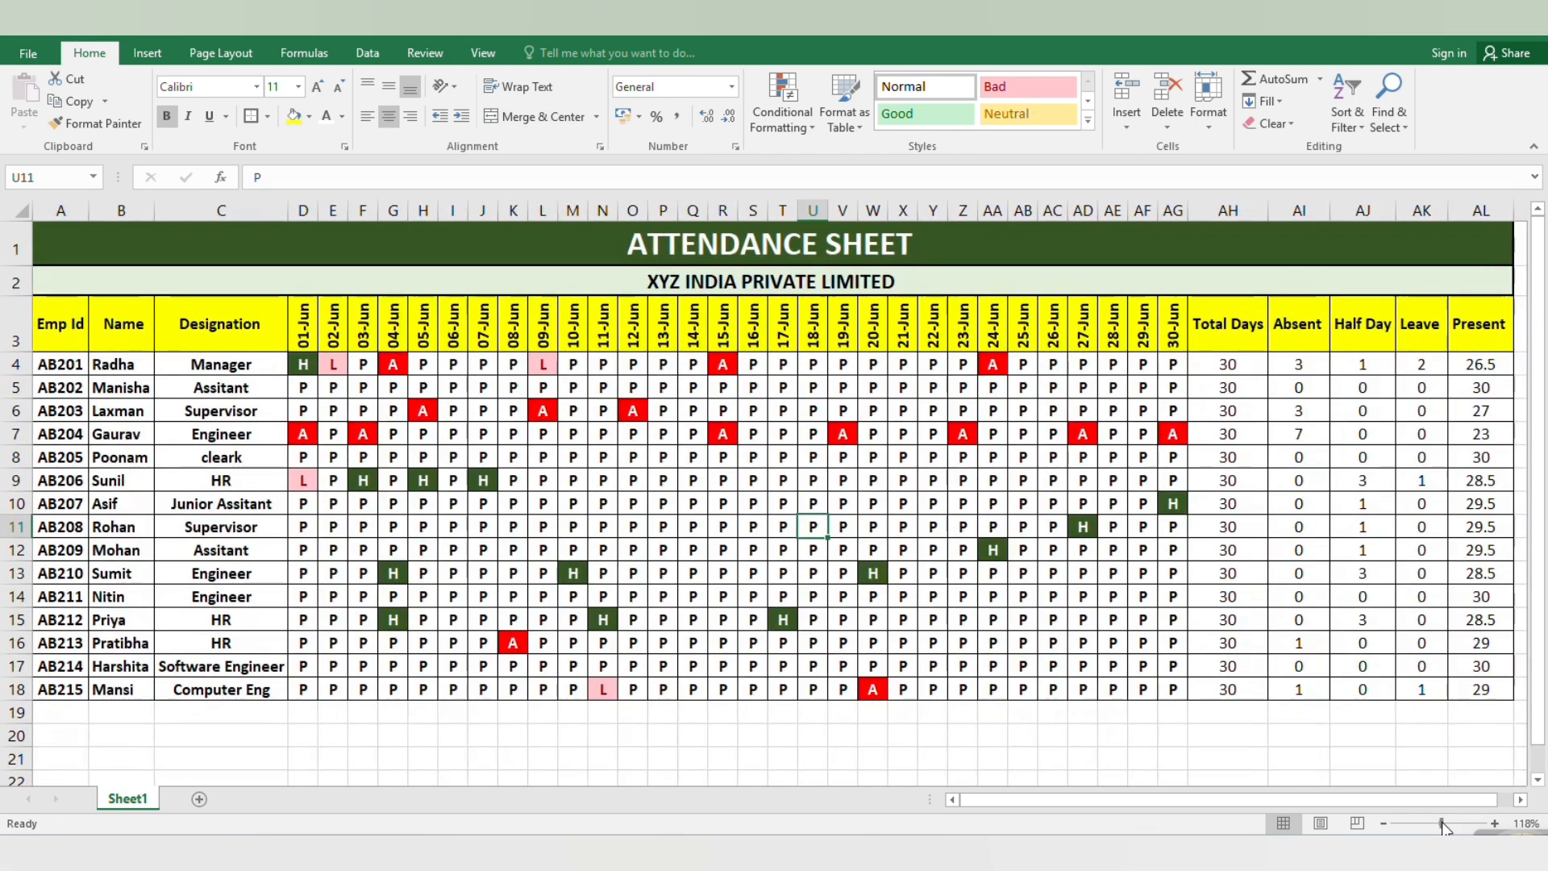
drag(1234, 375, 1494, 690)
key(ctrl+b)
click(1024, 734)
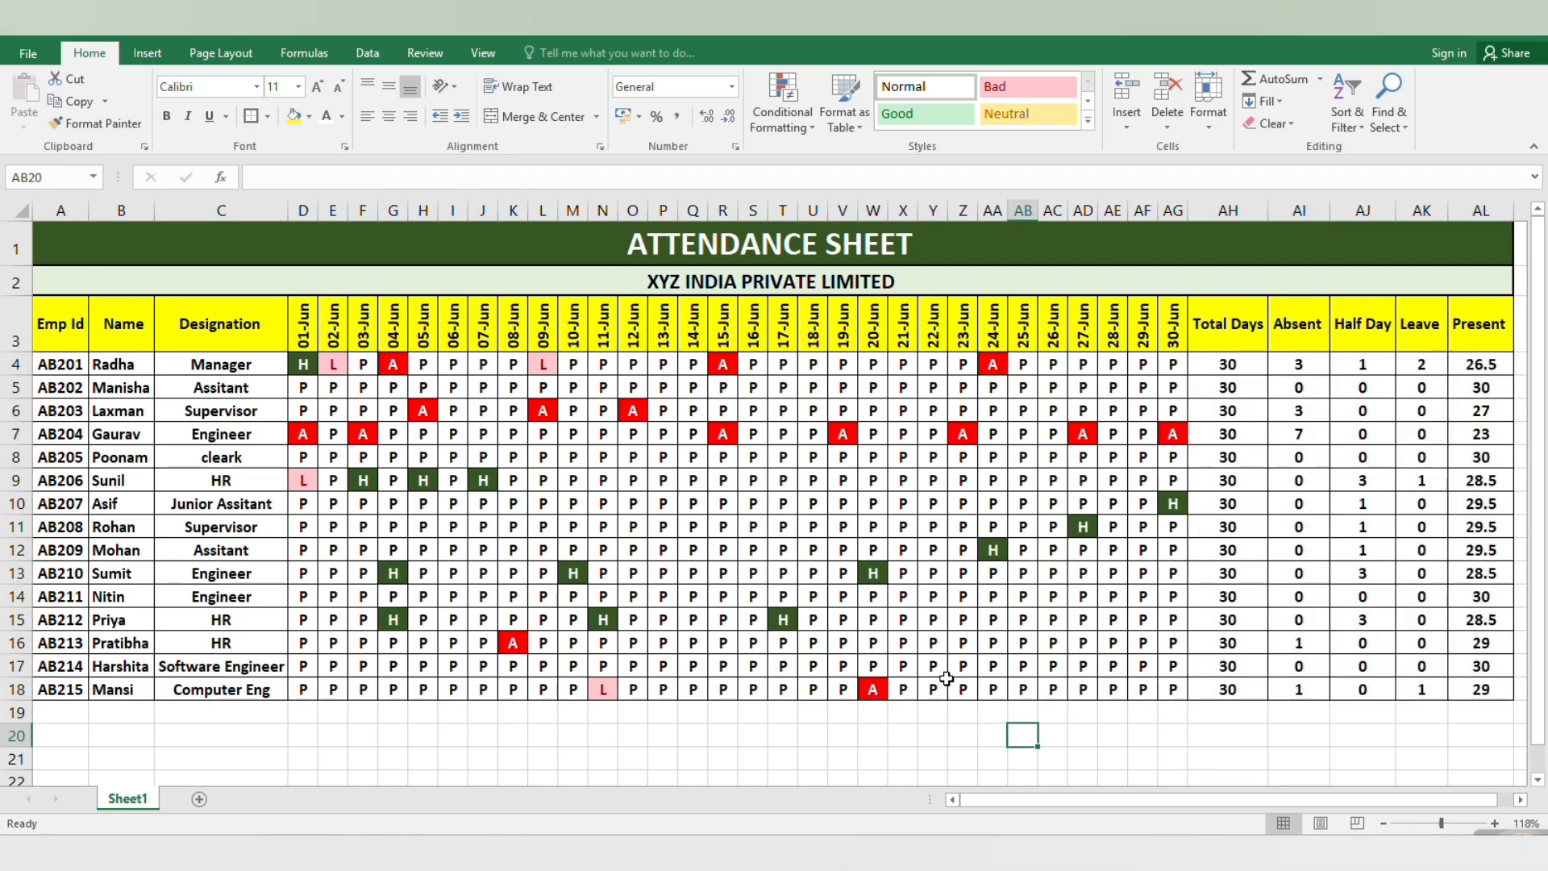
scroll(545, 540, up, 2)
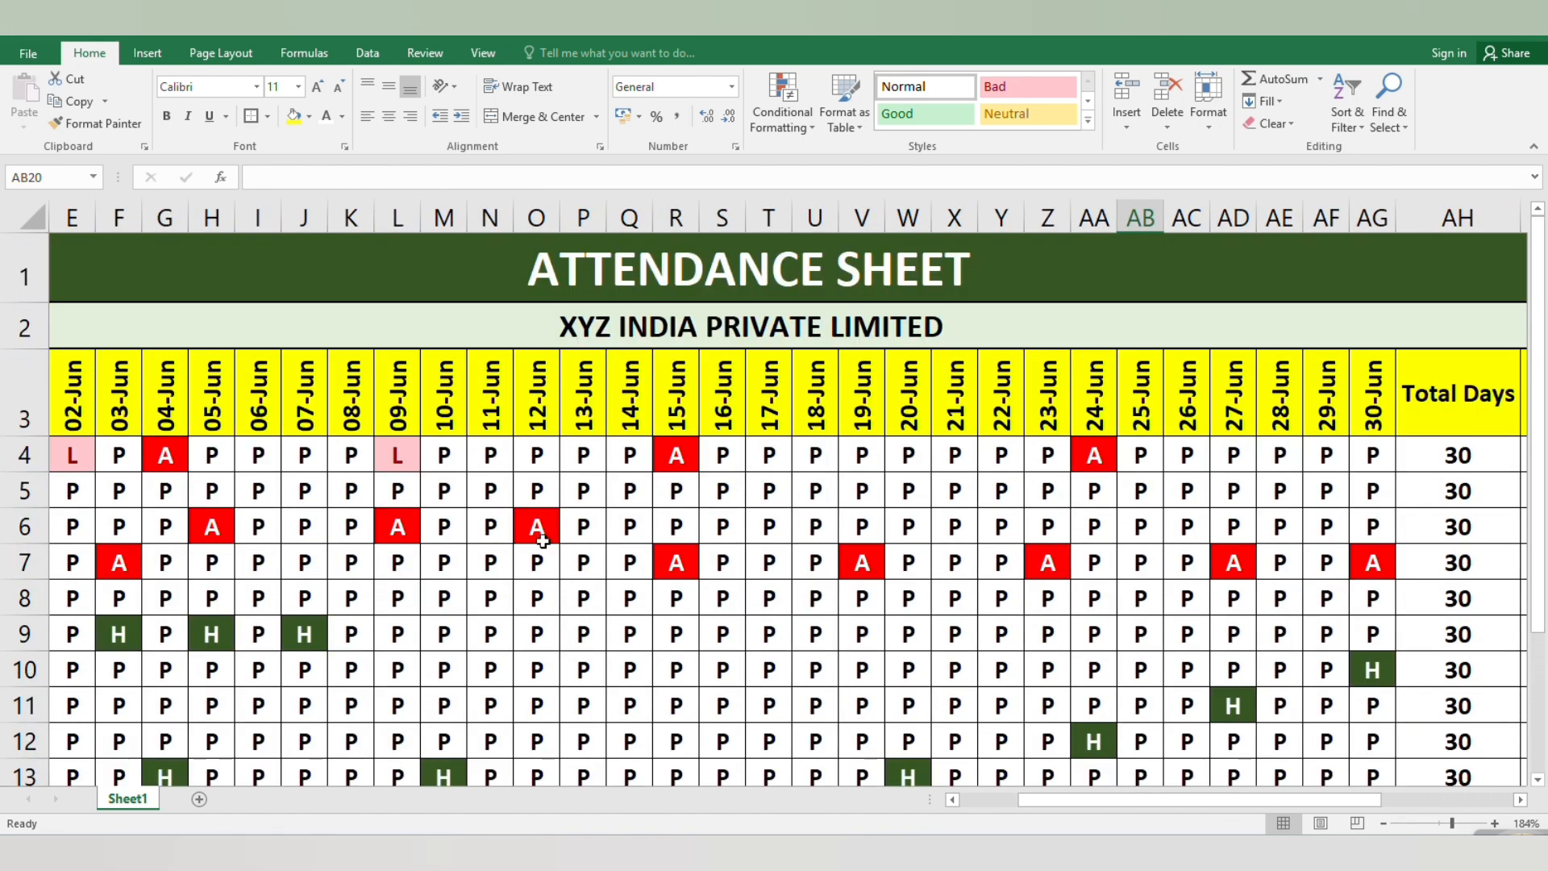